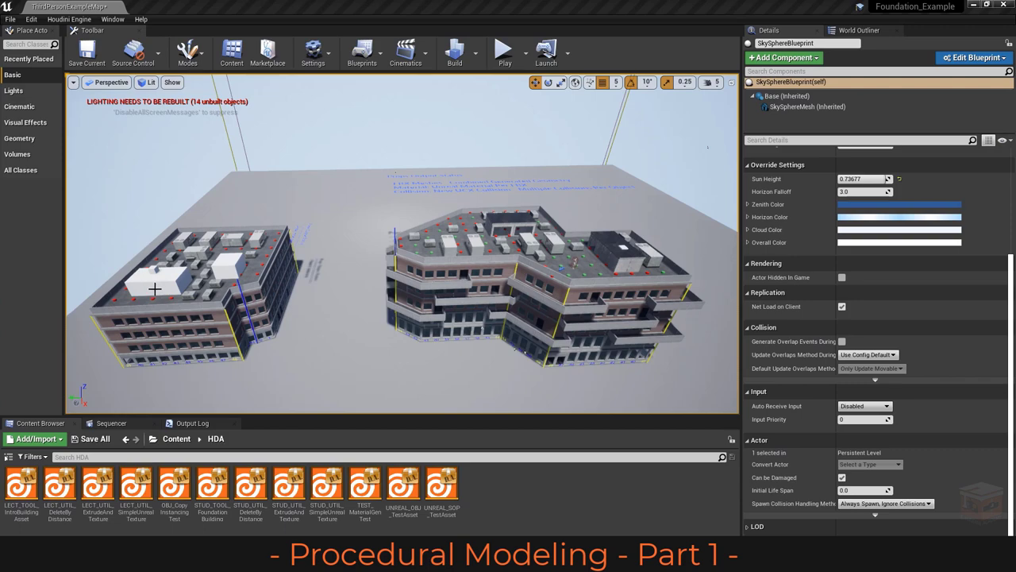
Step: Examine the building's rooftop and stairwell up close, and play-test walking the character through the interior
right_drag(344, 304, 423, 268)
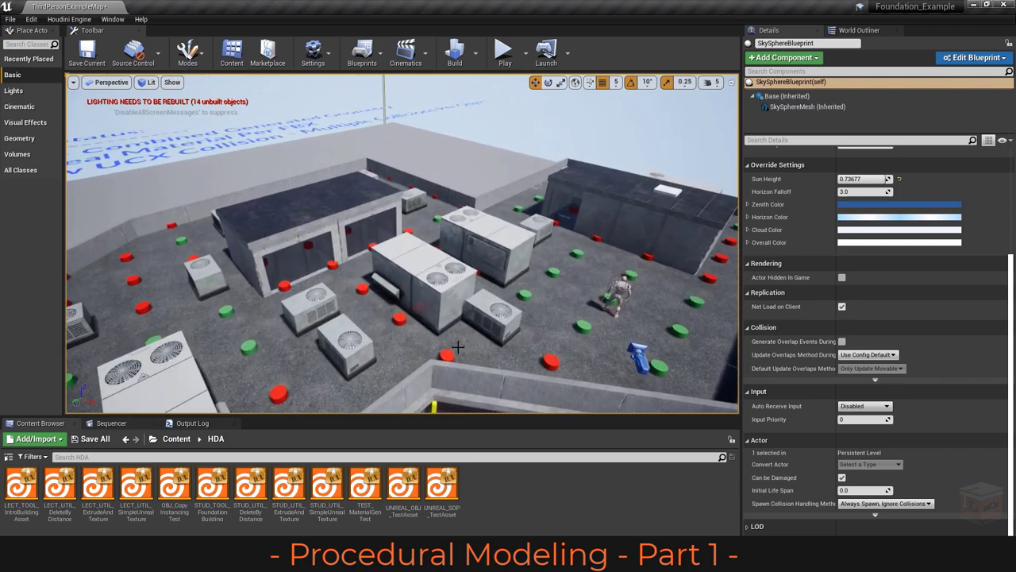
right_drag(514, 302, 556, 304)
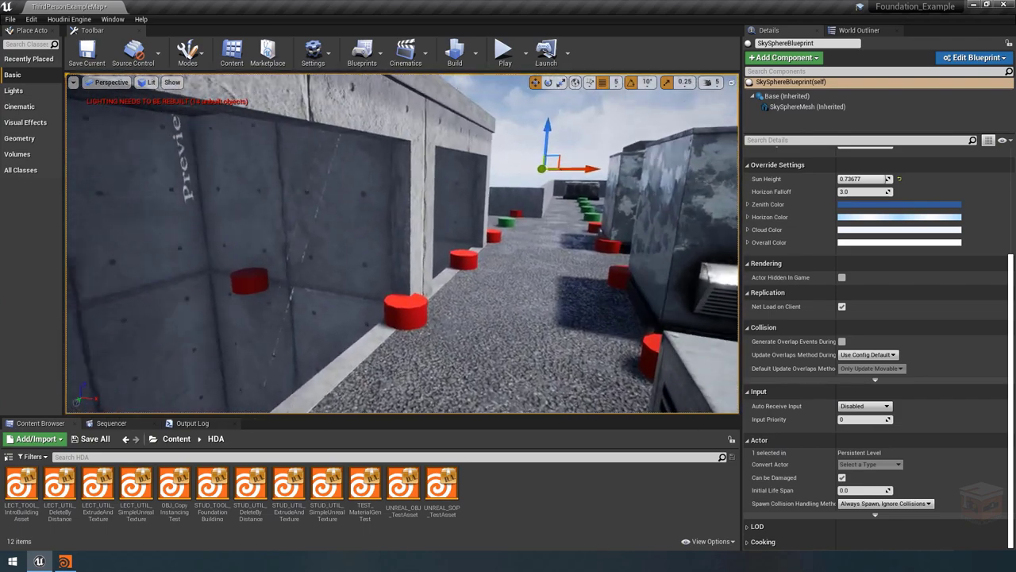
right_drag(358, 291, 499, 94)
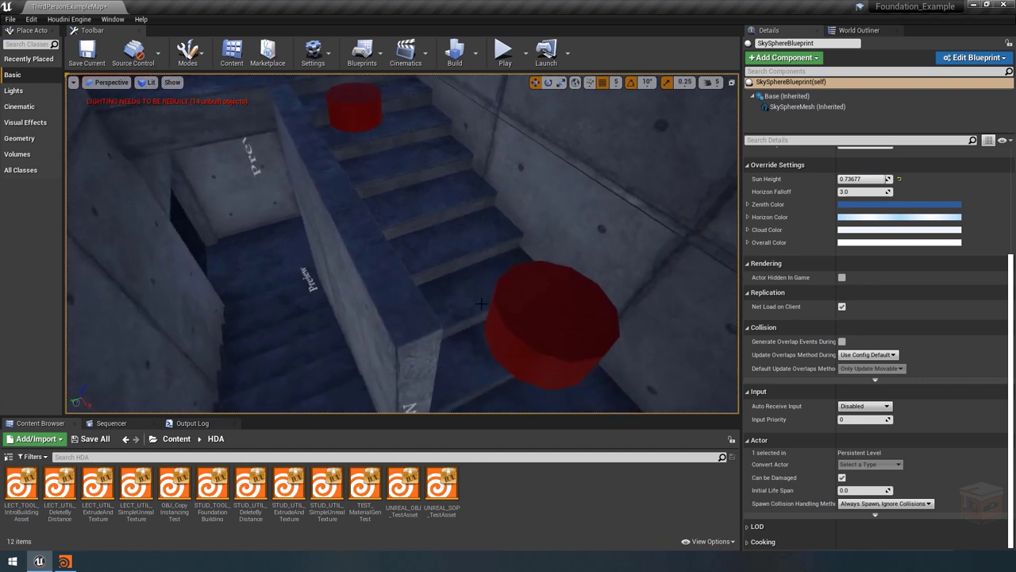
right_drag(349, 85, 448, 277)
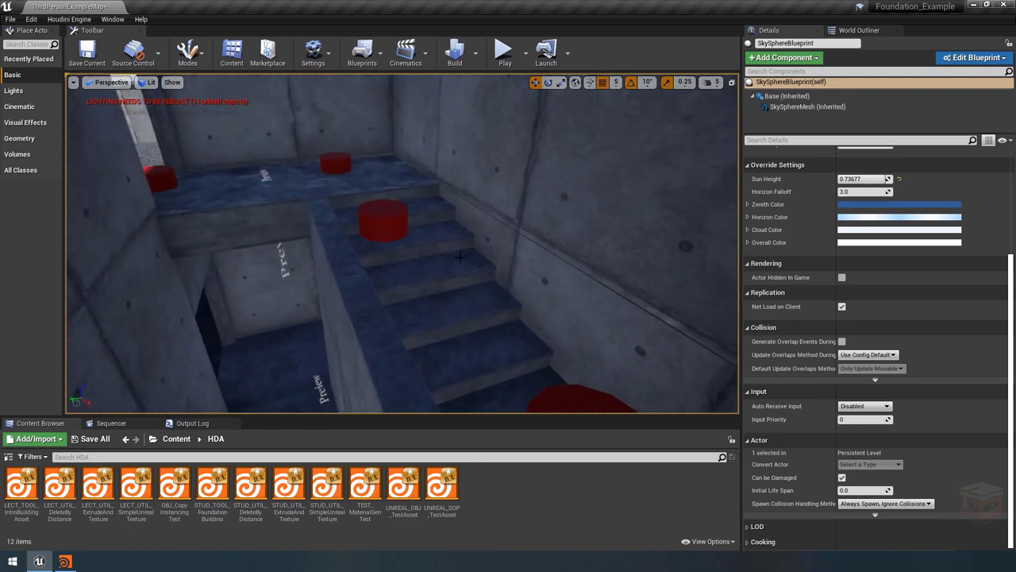
click(504, 53)
key(w)
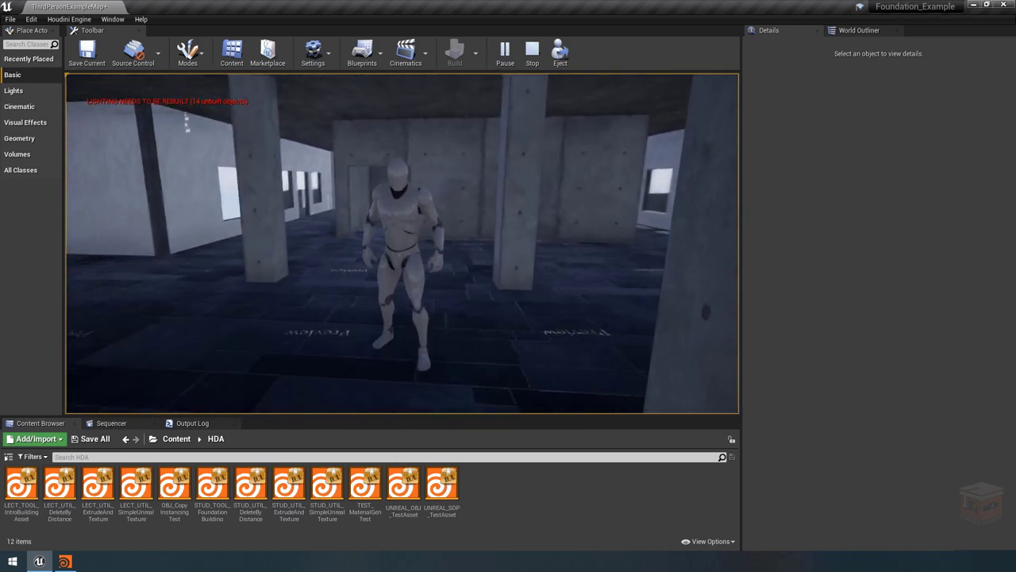
key(Escape)
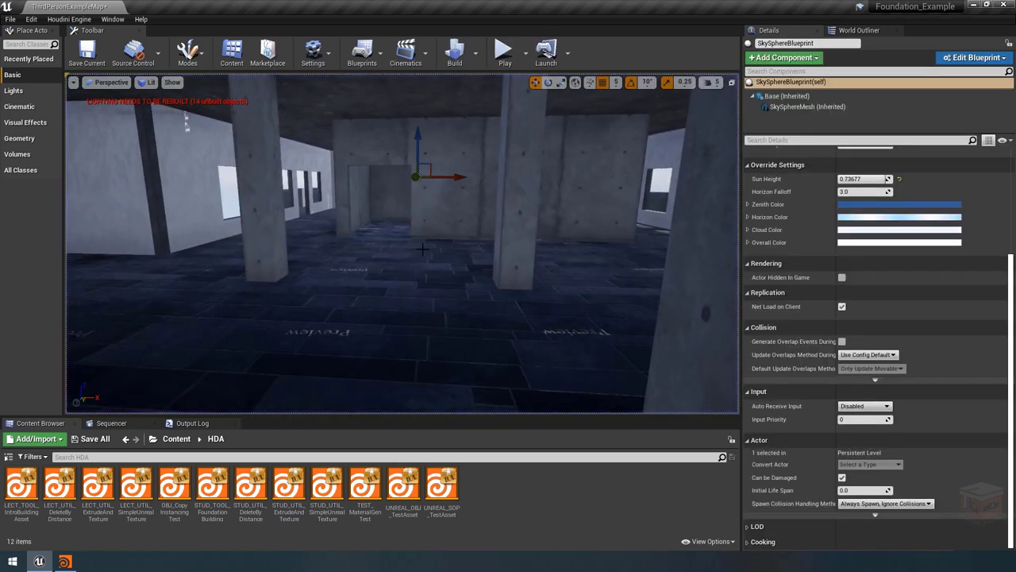
Step: Set the Floor Height of the LECT_TOOL_IntroBuildingAsset building to 8.0
click(415, 248)
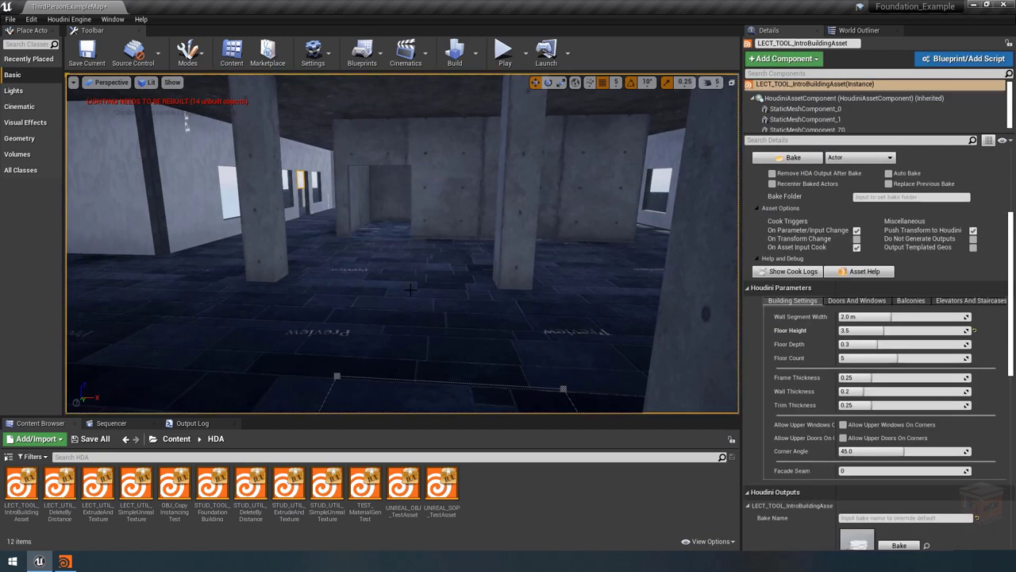
drag(411, 289, 405, 318)
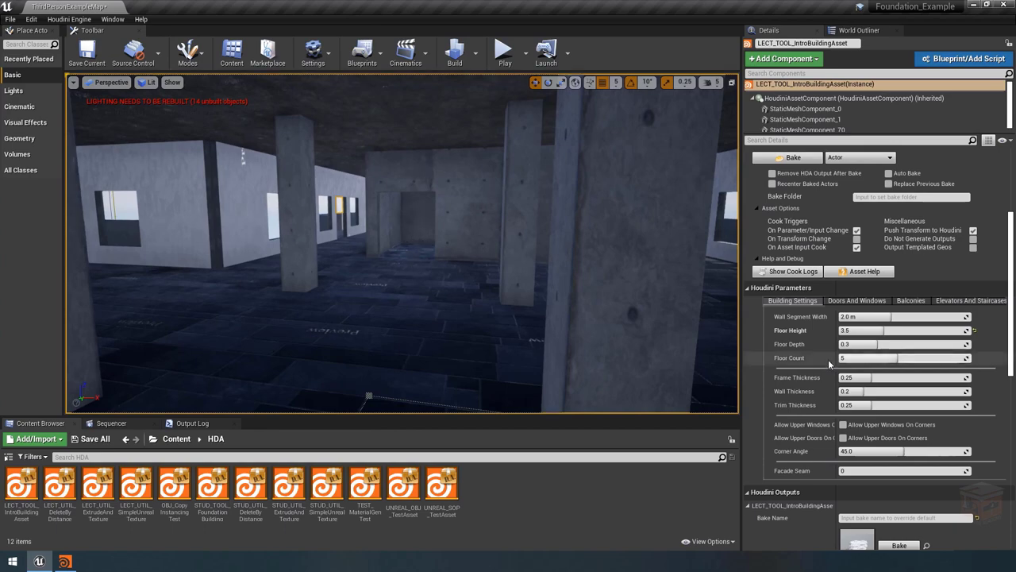
key(f)
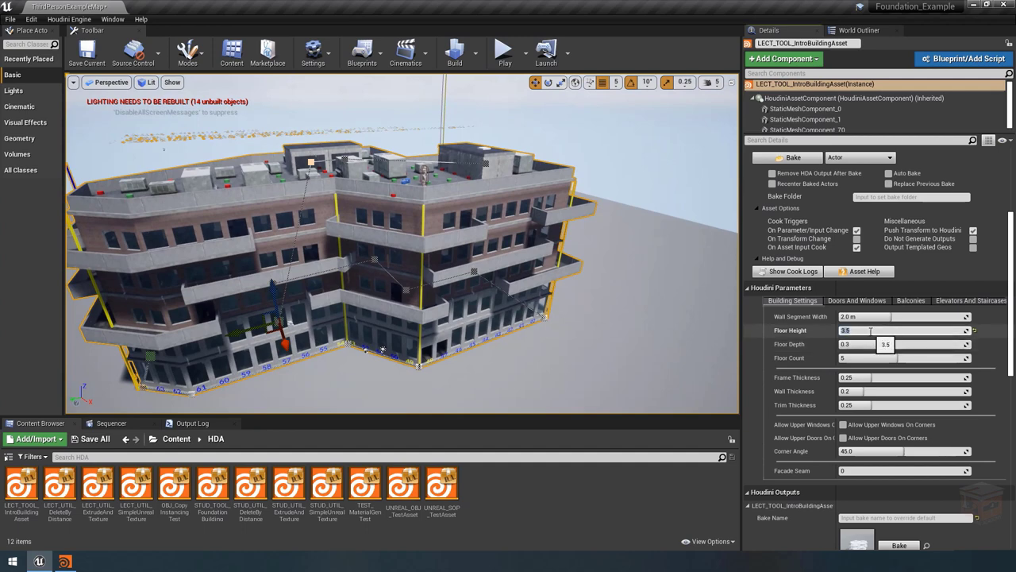
key(Return)
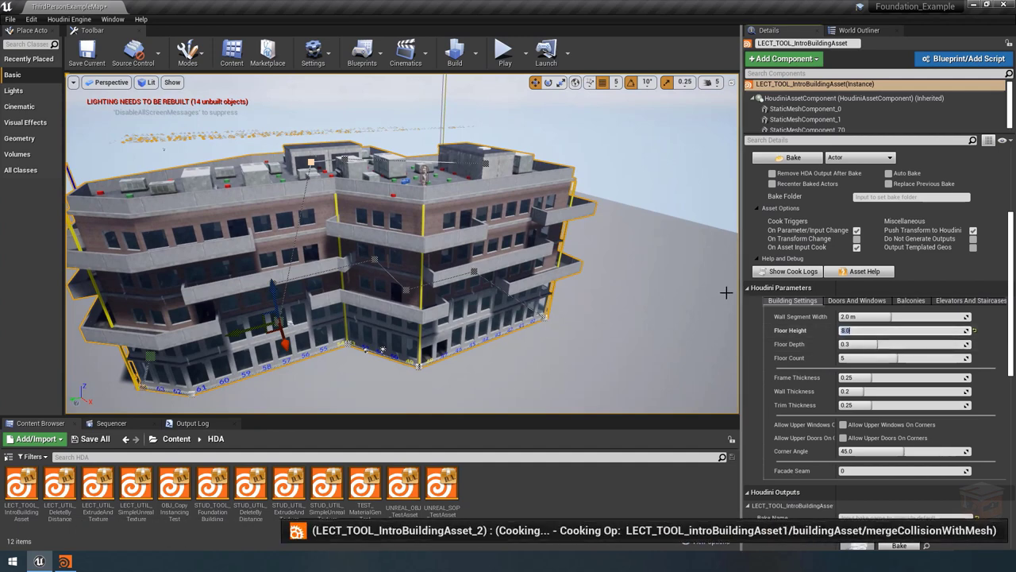
Step: Set the building's Stairwell Width Units to 2 in its elevator and staircase parameters
click(617, 161)
right_drag(604, 254, 603, 254)
right_drag(528, 314, 527, 314)
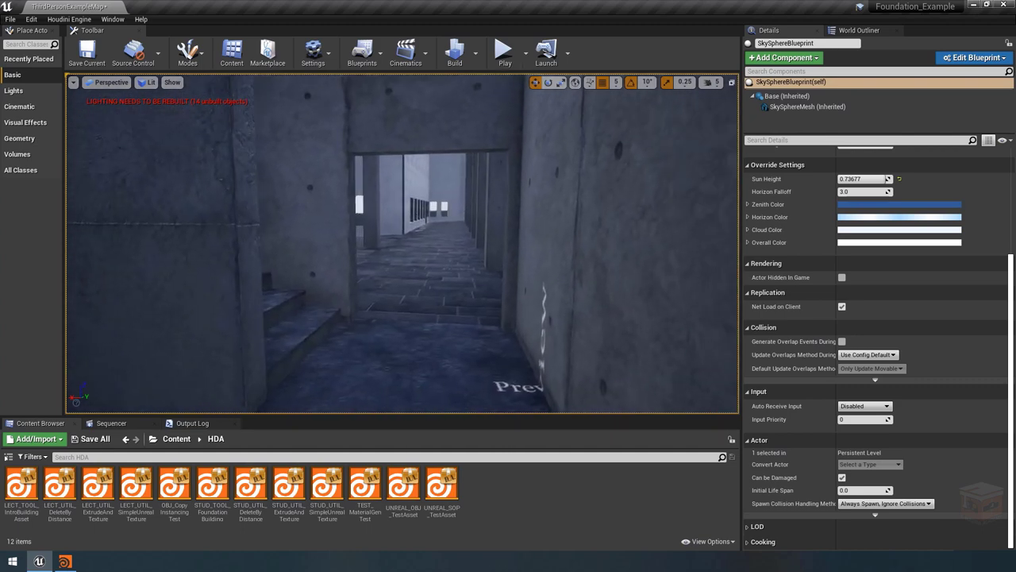
right_drag(527, 314, 528, 314)
right_drag(446, 339, 478, 317)
click(447, 311)
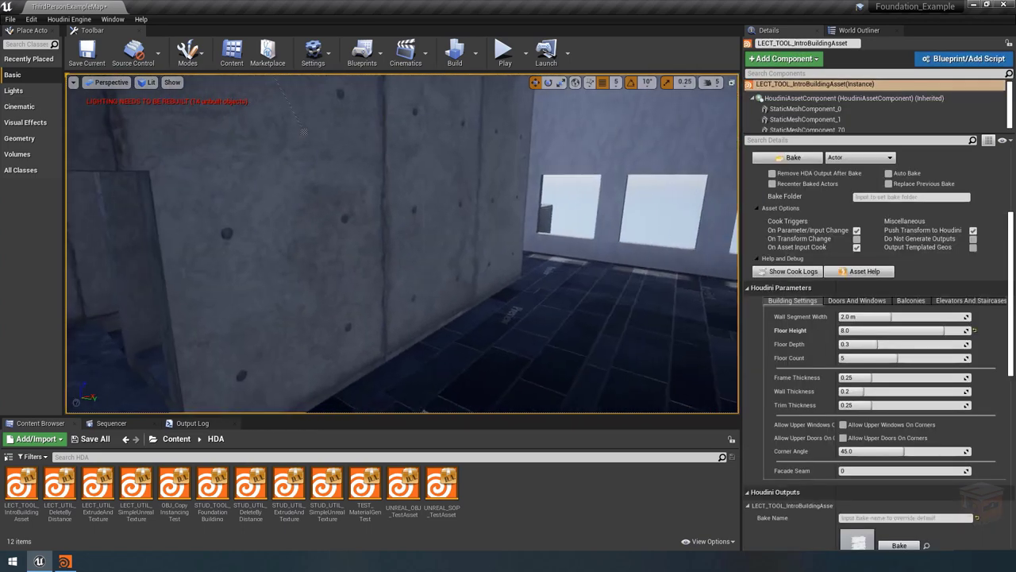
right_drag(370, 273, 370, 273)
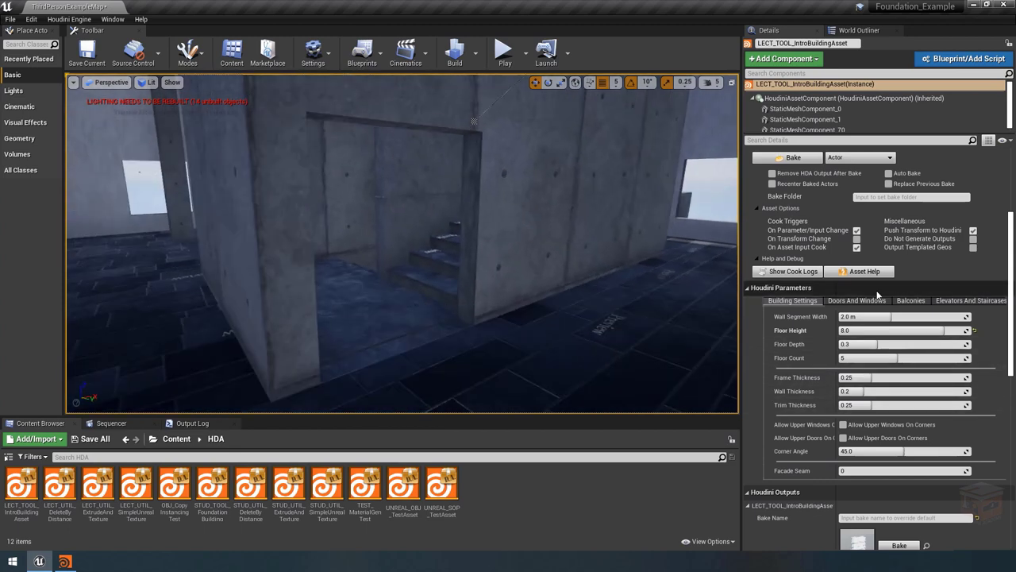
click(930, 306)
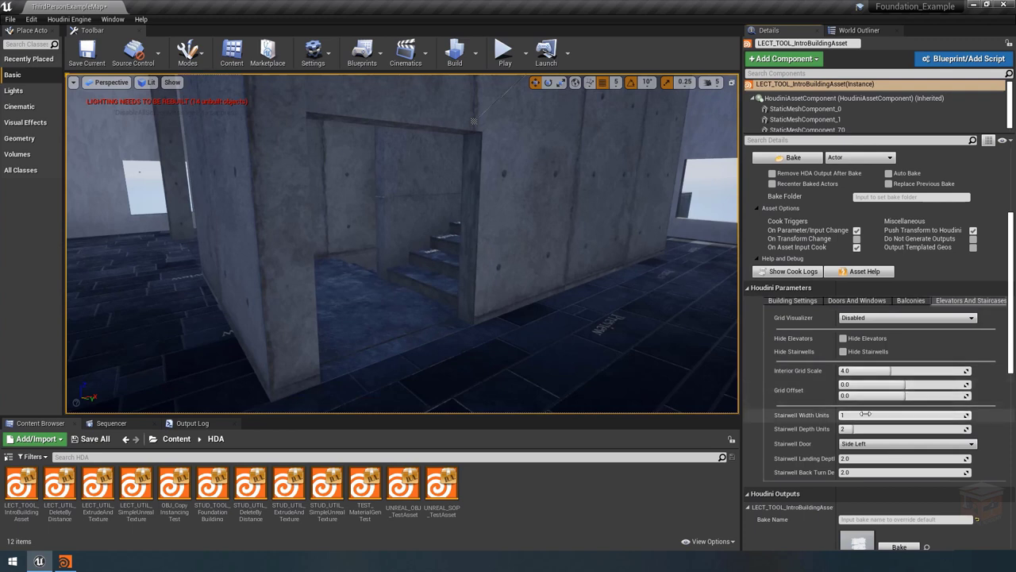
drag(863, 415, 870, 416)
click(868, 415)
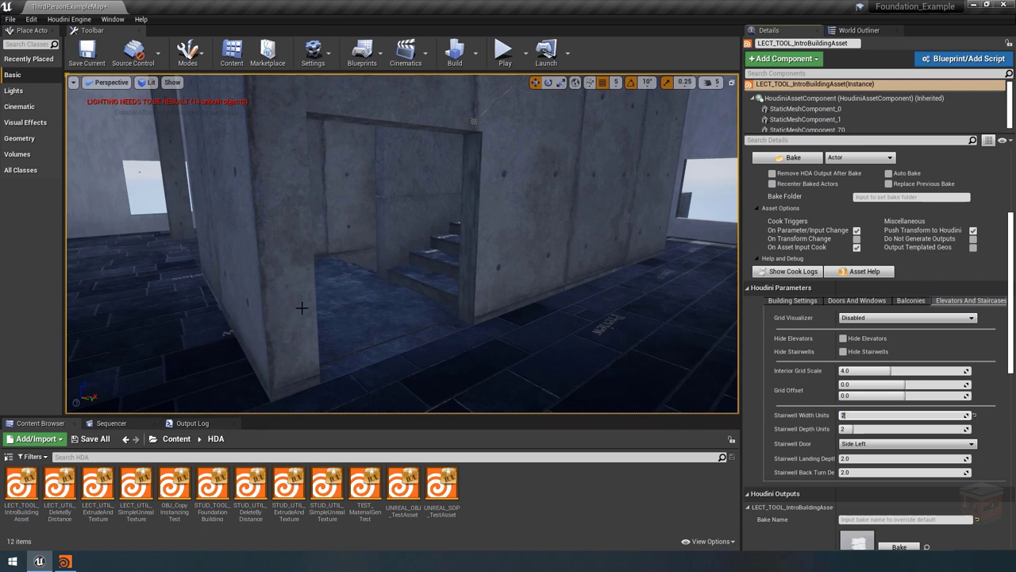
key(Return)
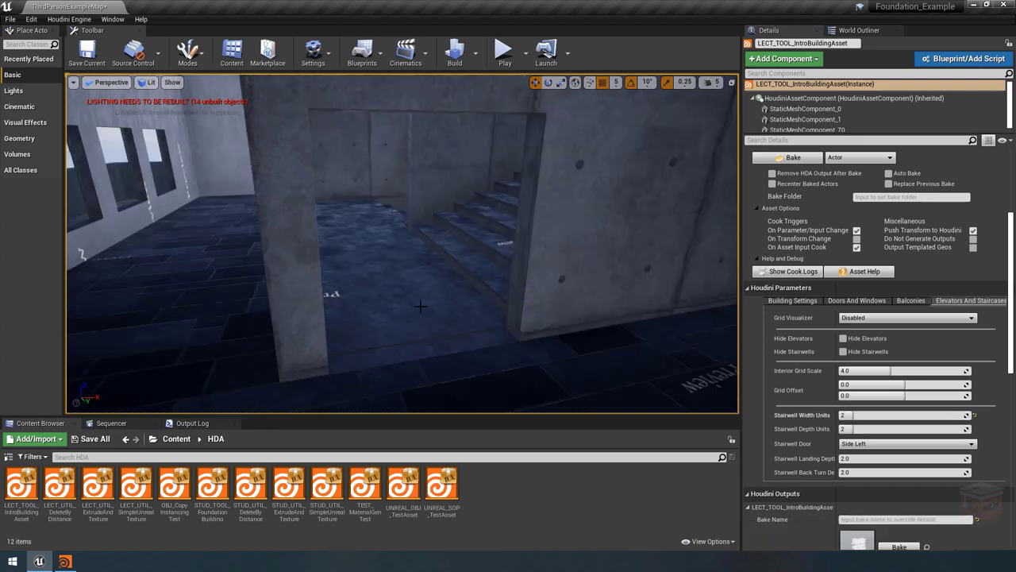
Step: Set both the stairwell landing depth and the stairwell back turn depth to 2.5
right_drag(440, 315, 476, 311)
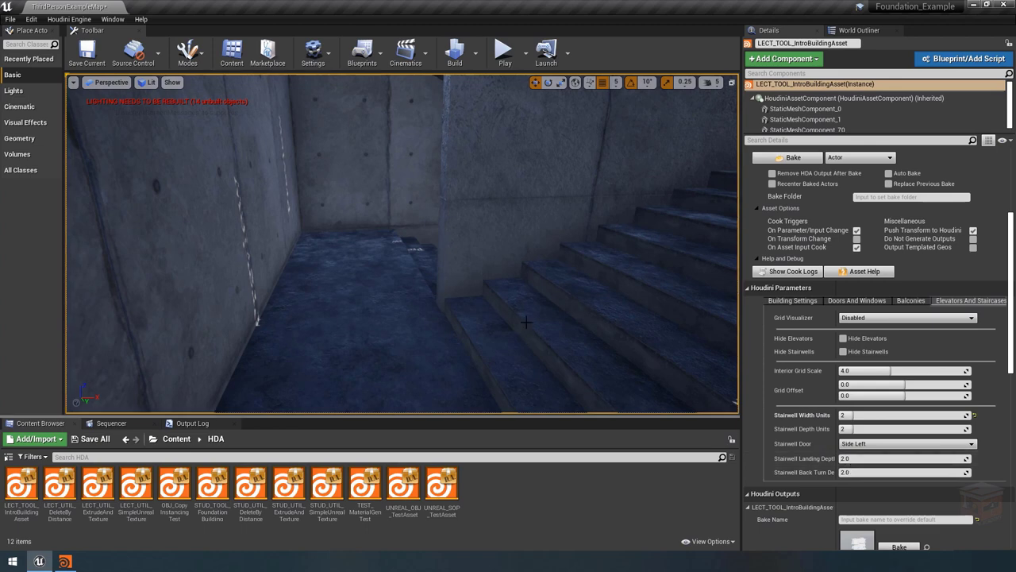
right_drag(527, 321, 526, 322)
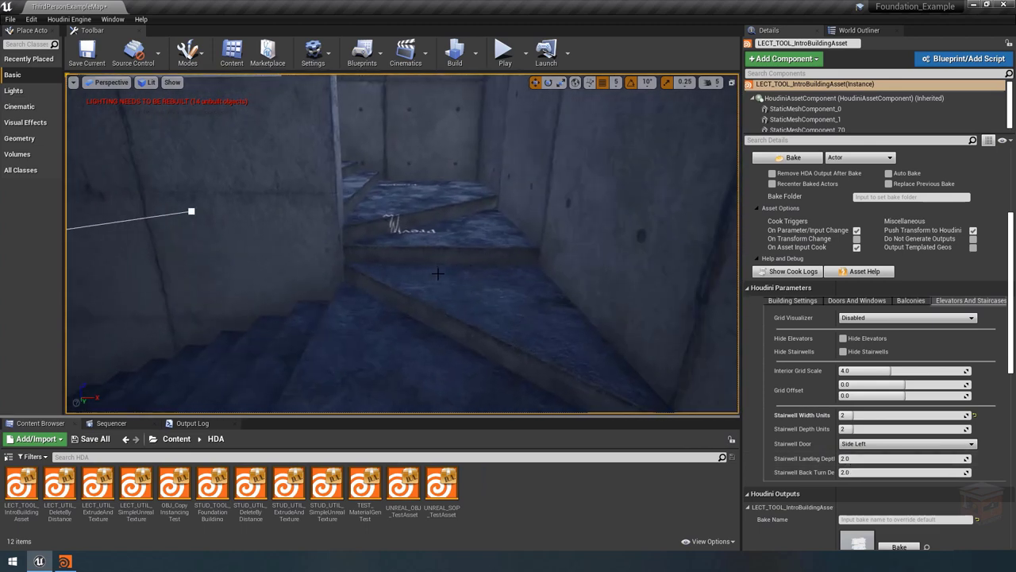
right_drag(438, 273, 437, 273)
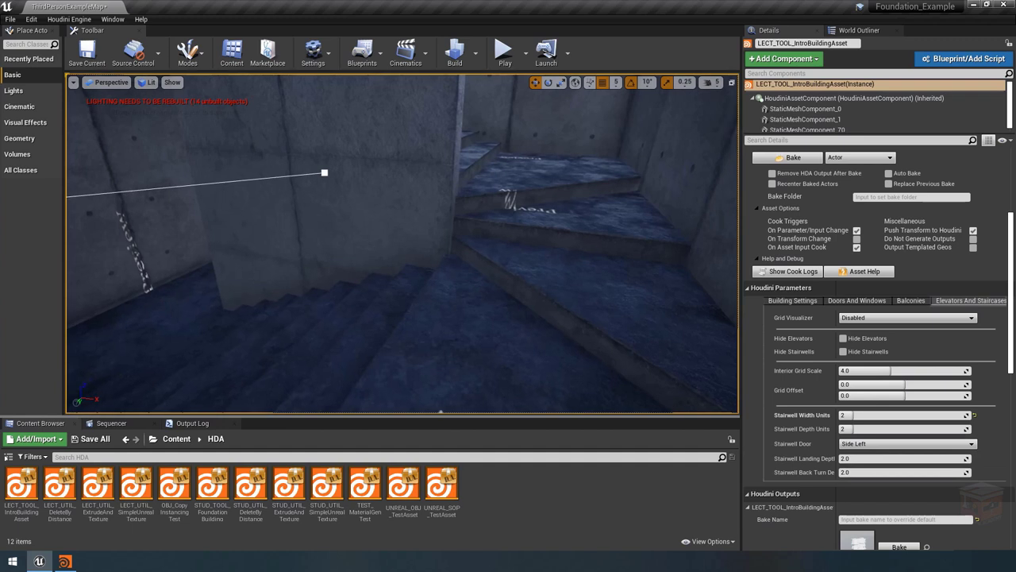
click(859, 459)
text(2.5)
click(861, 471)
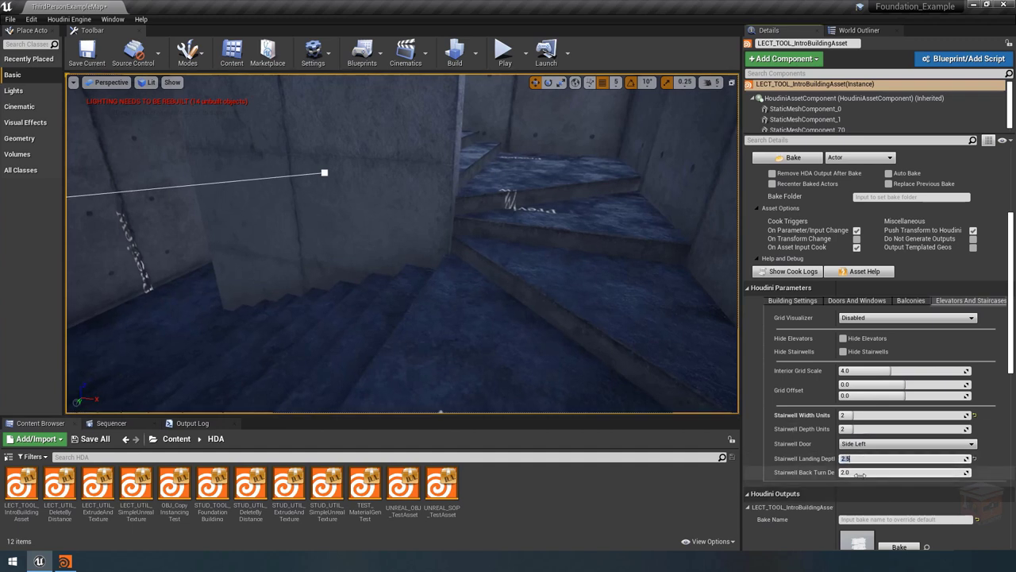
text(2.5)
key(Return)
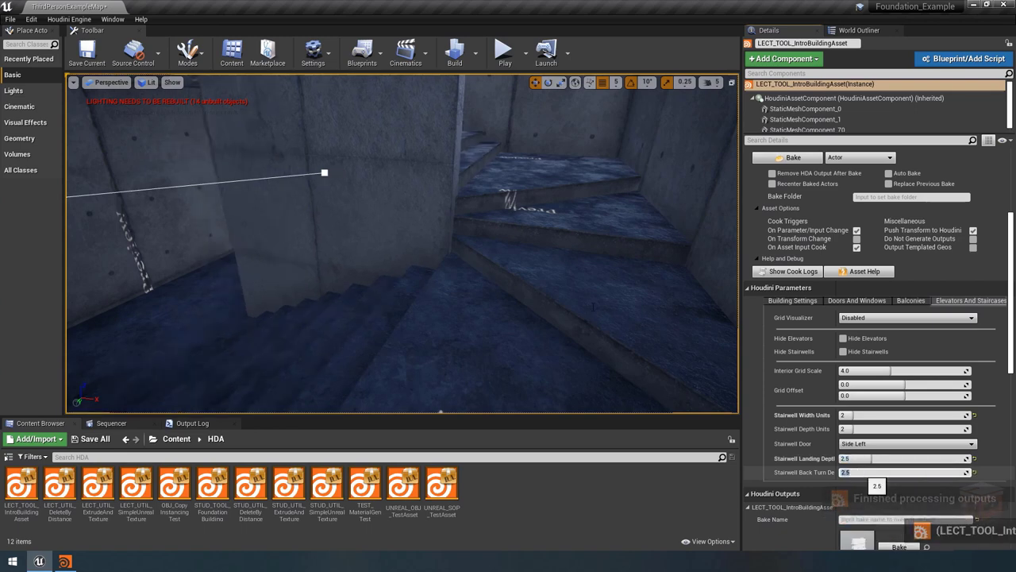
Step: Play-test the widened stairwell by running the character up the stairs to the floor above
right_drag(554, 323, 559, 323)
right_drag(405, 299, 405, 299)
right_drag(443, 215, 443, 214)
click(504, 54)
click(496, 262)
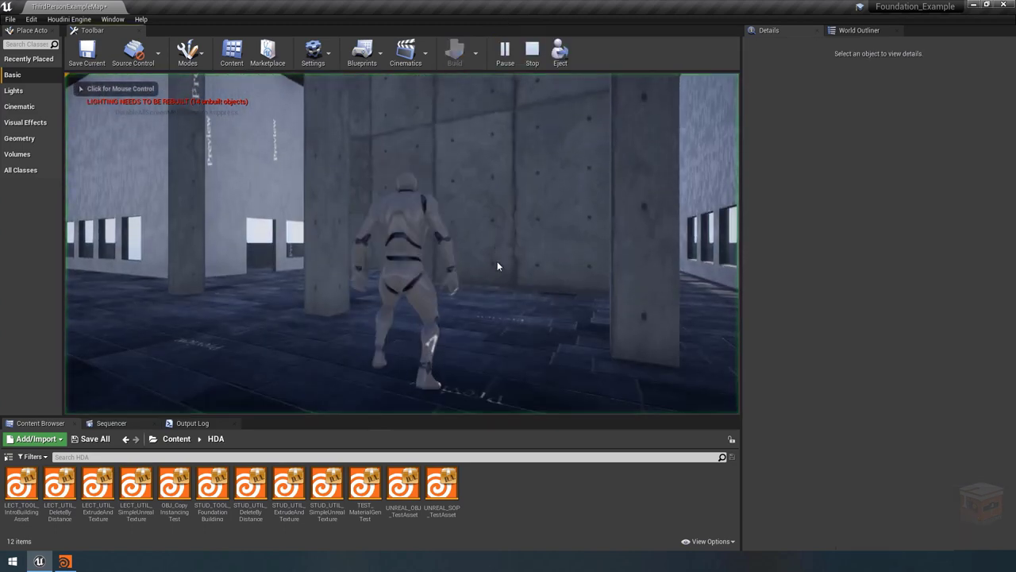
key(w)
key(w)
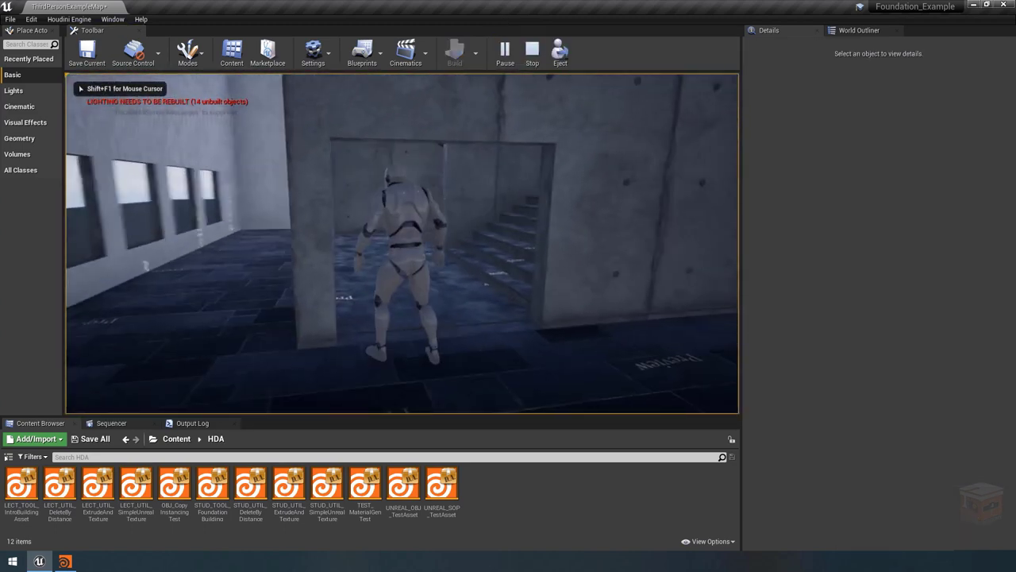
key(w)
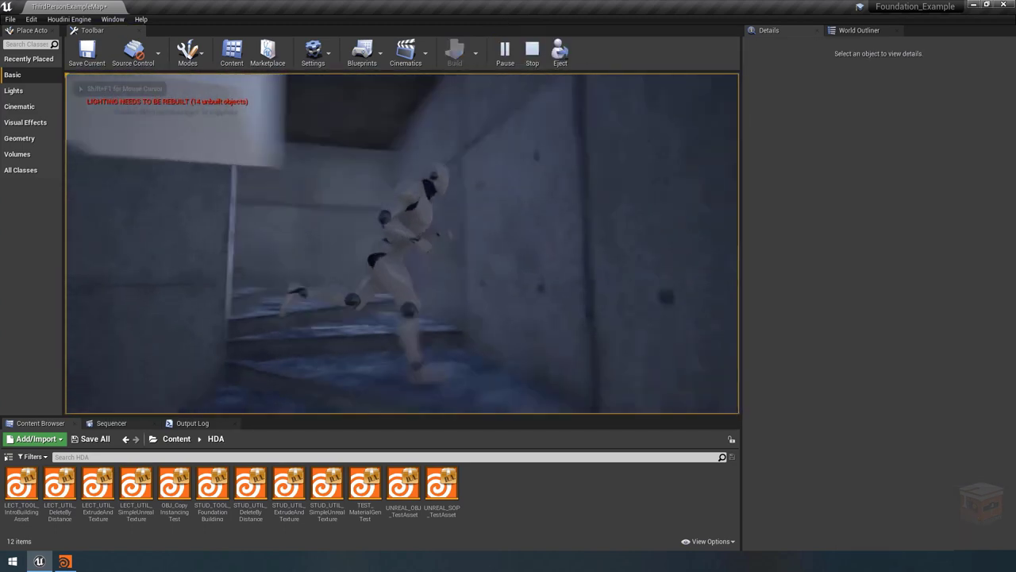
key(w)
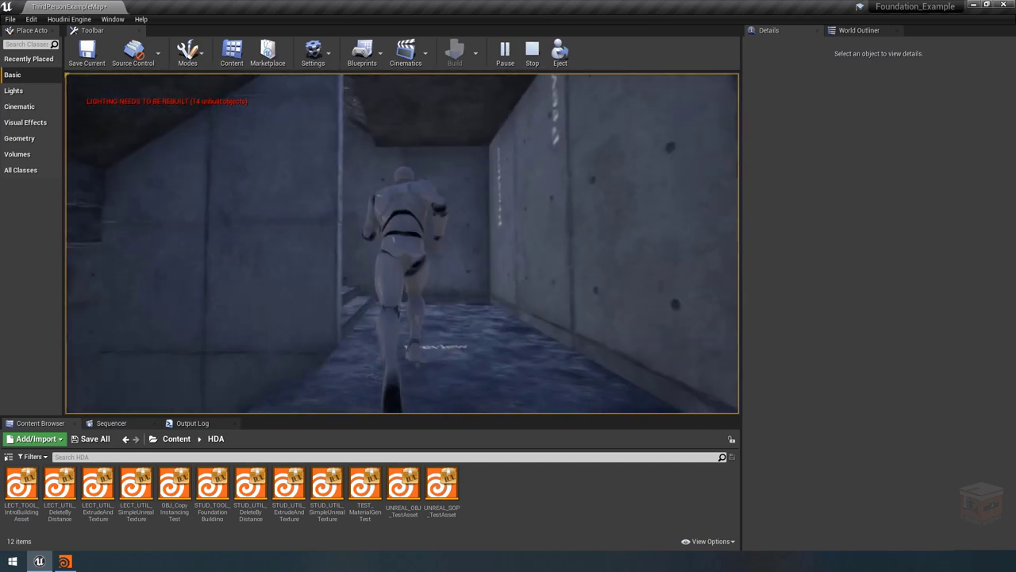
key(w)
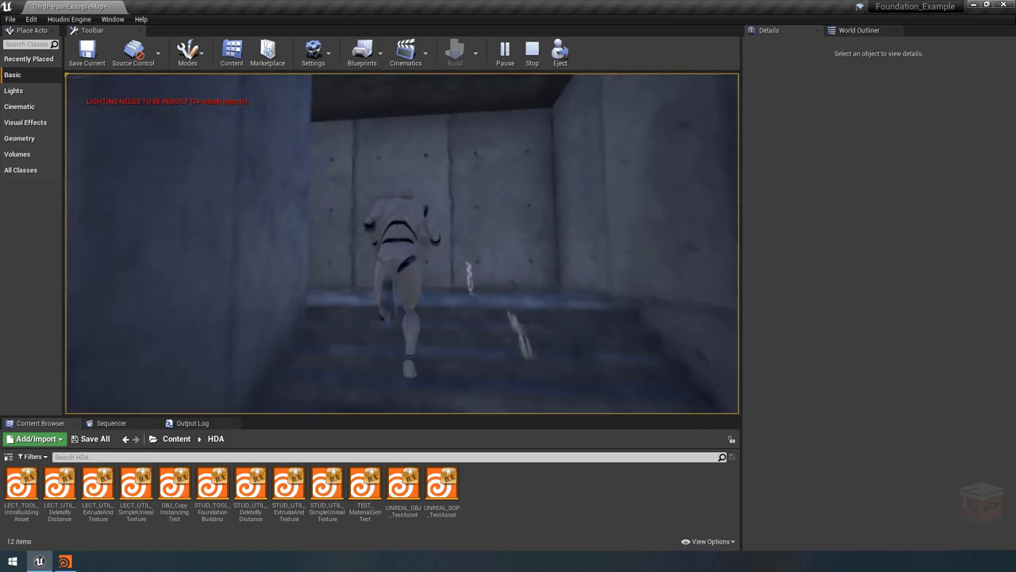
key(s)
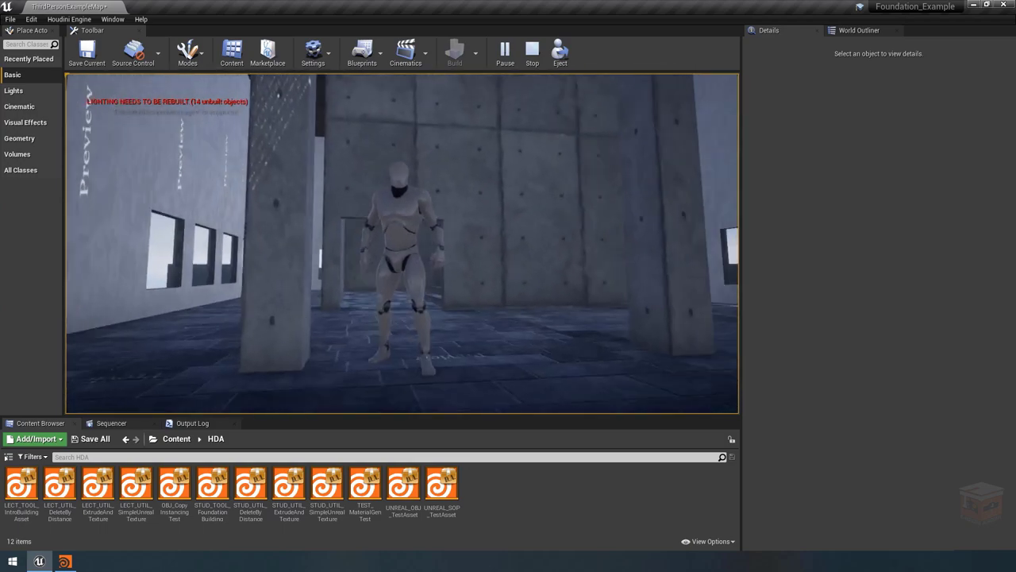
key(Escape)
Step: Examine the stairwell structures on the roof and the overall shape of the building from outside
key(f)
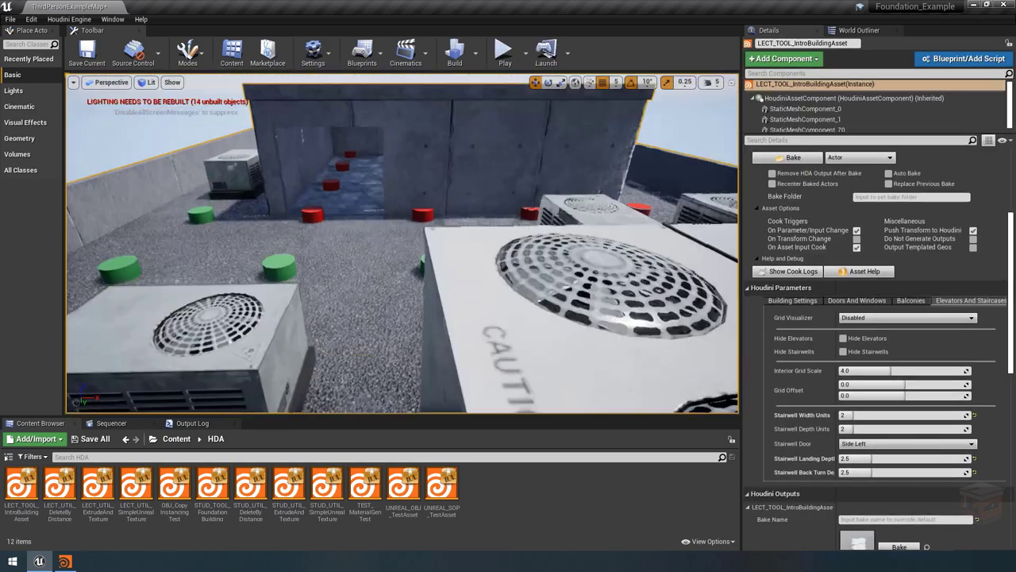
alt+drag(493, 366, 486, 243)
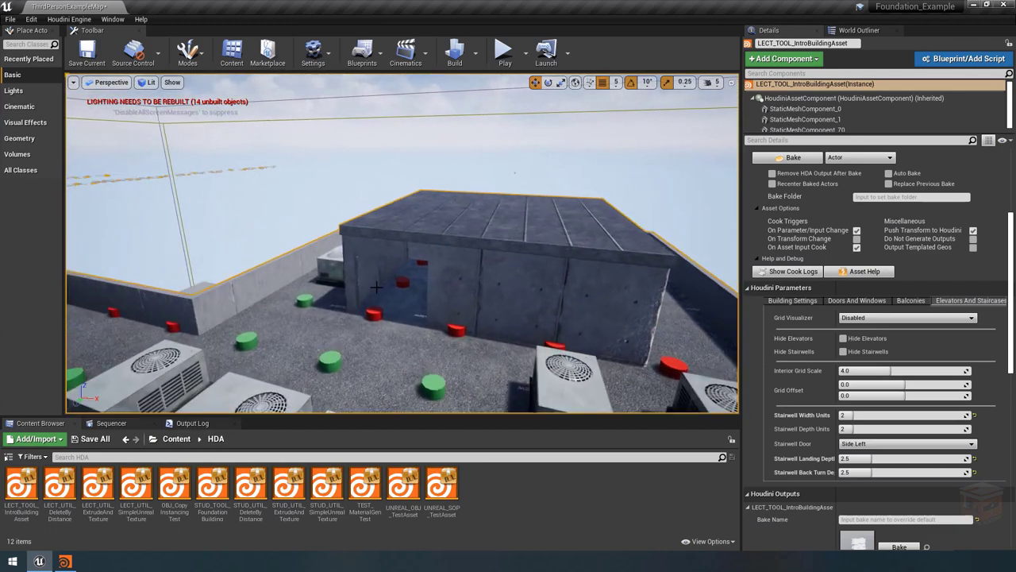
alt+drag(396, 264, 482, 256)
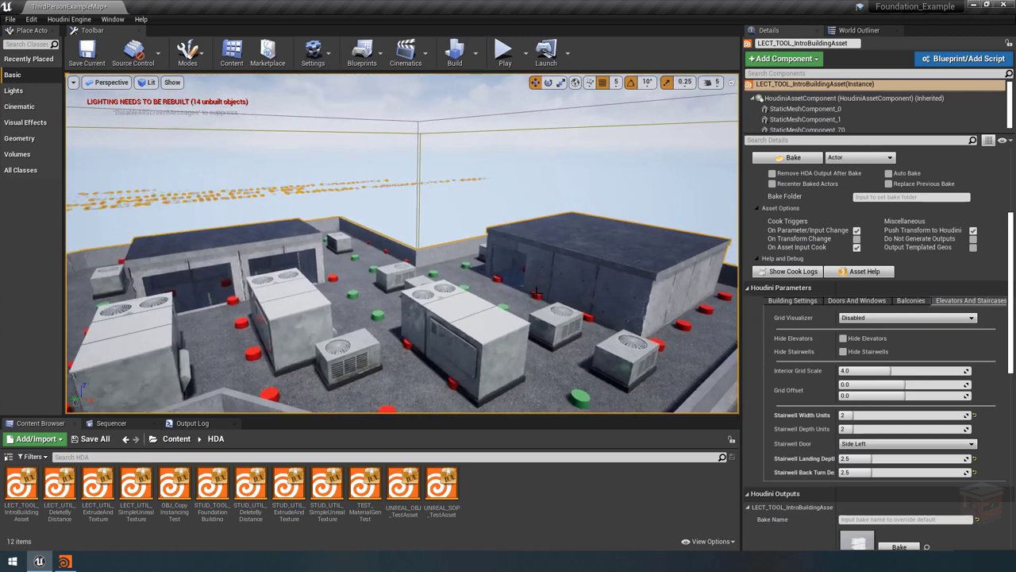
alt+drag(537, 292, 573, 248)
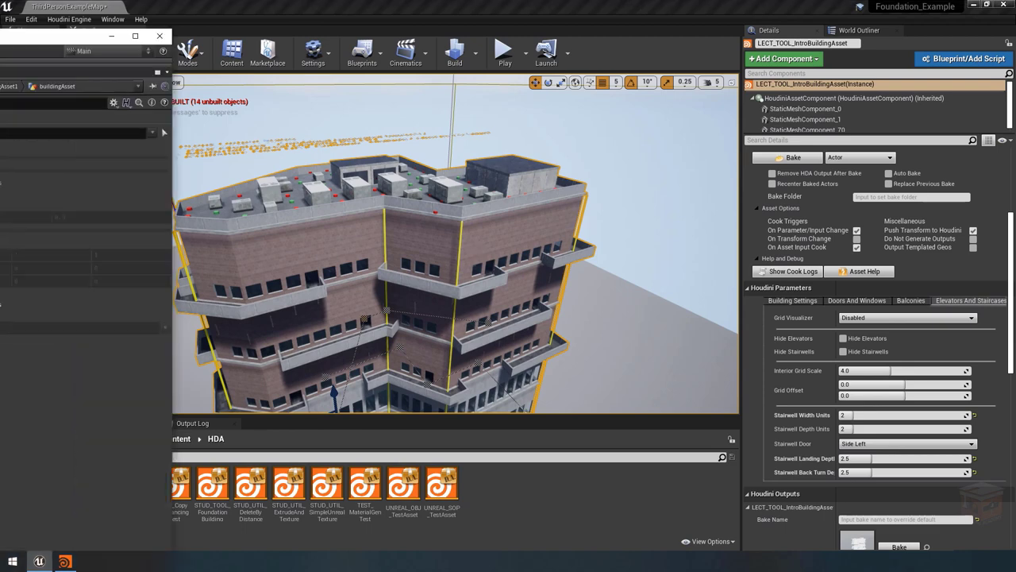
Step: Switch to Houdini FX and widen the network pane to examine the buildingAsset node graph
key(alt+Tab)
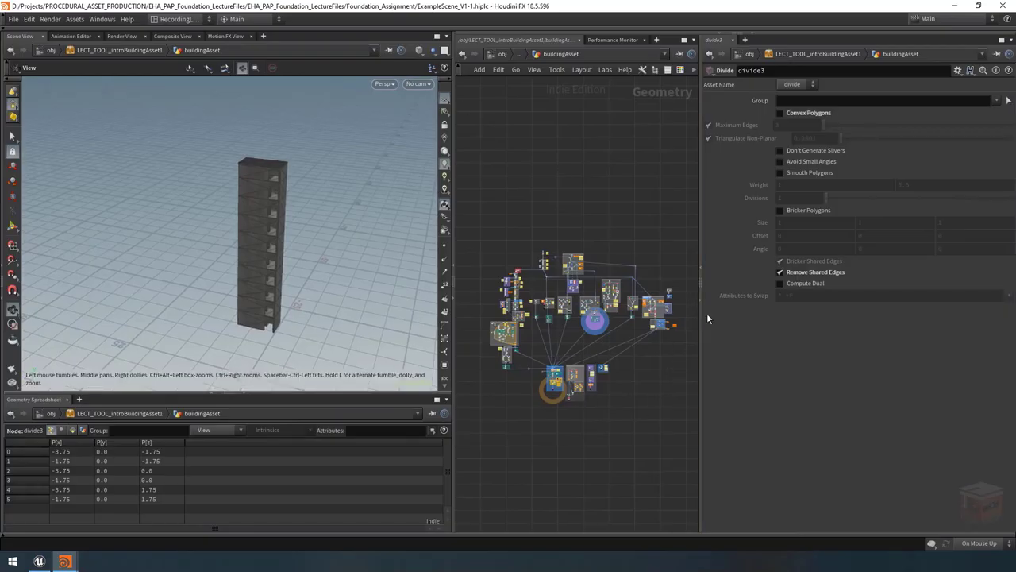
drag(700, 318, 774, 318)
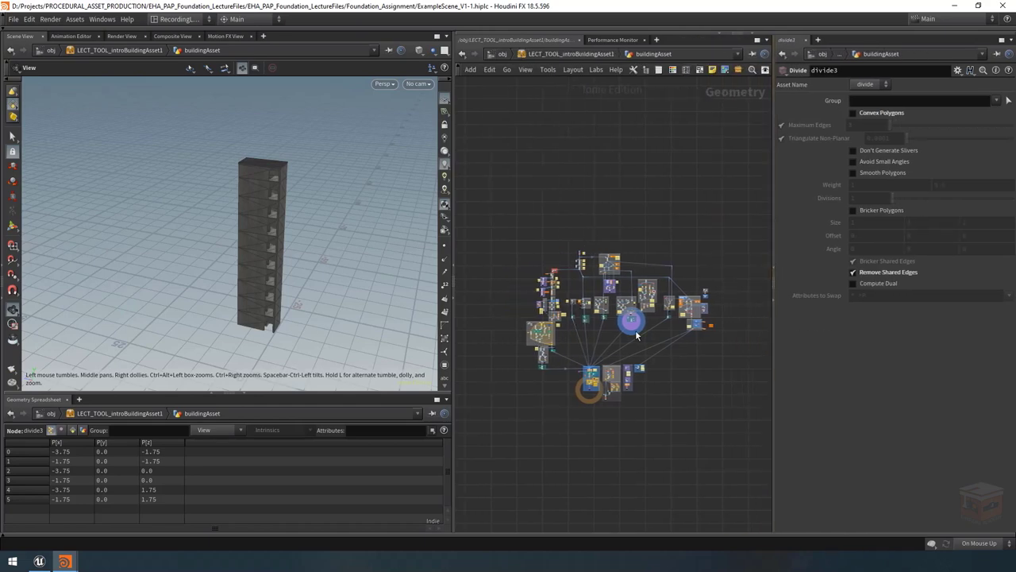
scroll(605, 307, up, 6)
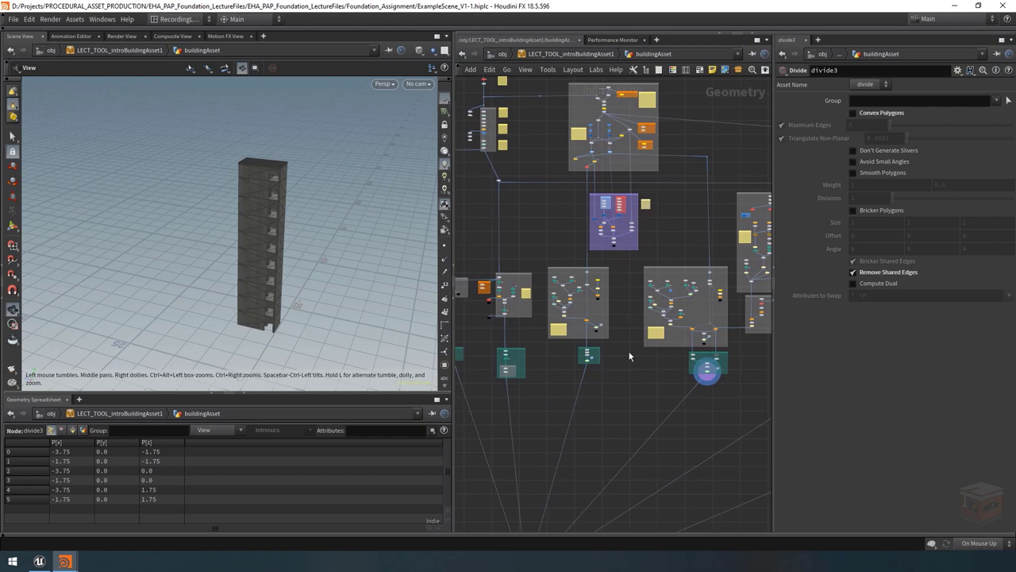
middle_drag(636, 350, 576, 369)
scroll(577, 372, down, 2)
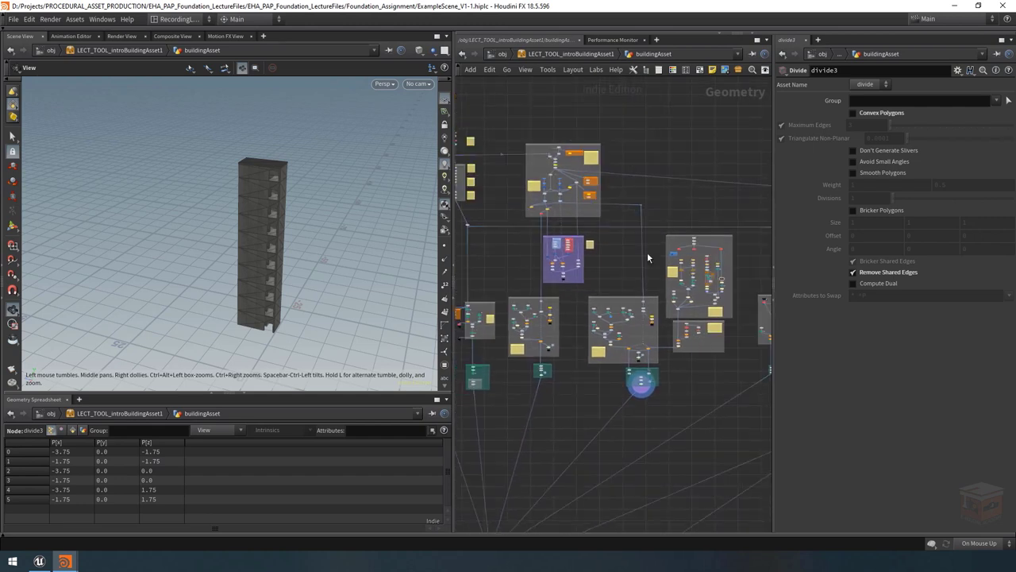
Step: Display the elevator shaft's copytopoints8 node and examine the shaft with its door openings from several angles
click(551, 305)
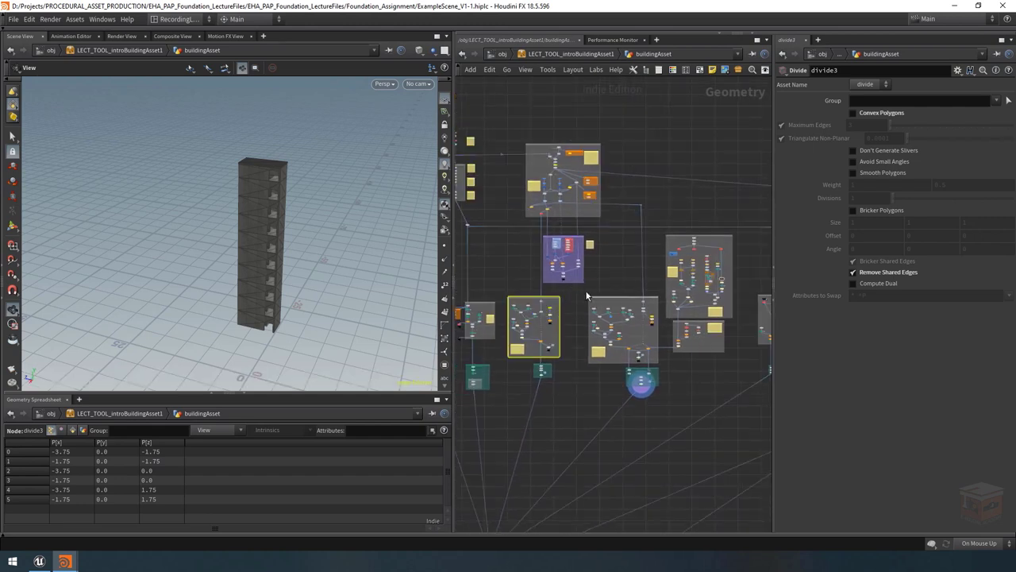
scroll(543, 352, up, 3)
scroll(542, 342, up, 5)
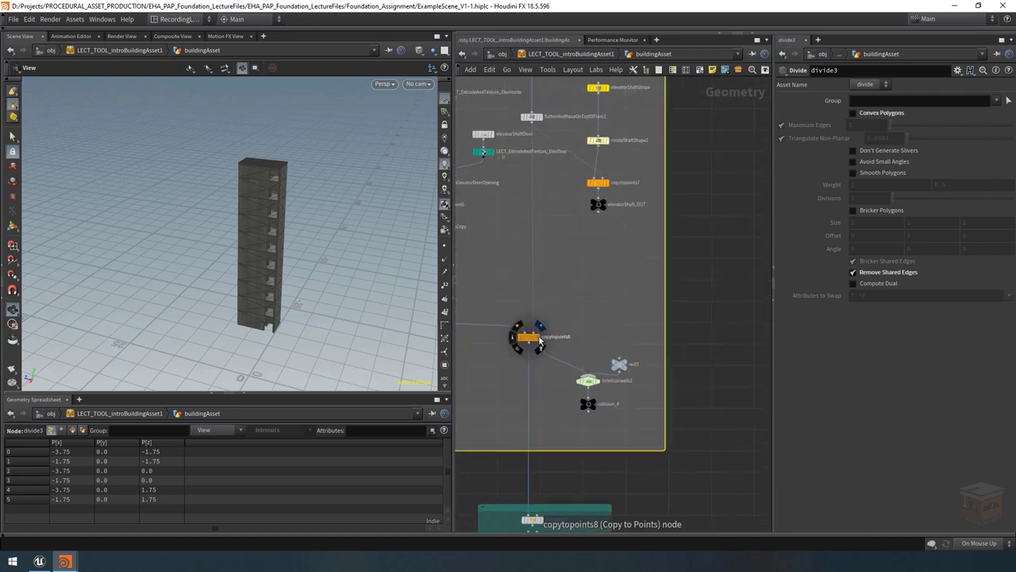
click(542, 341)
drag(306, 227, 390, 234)
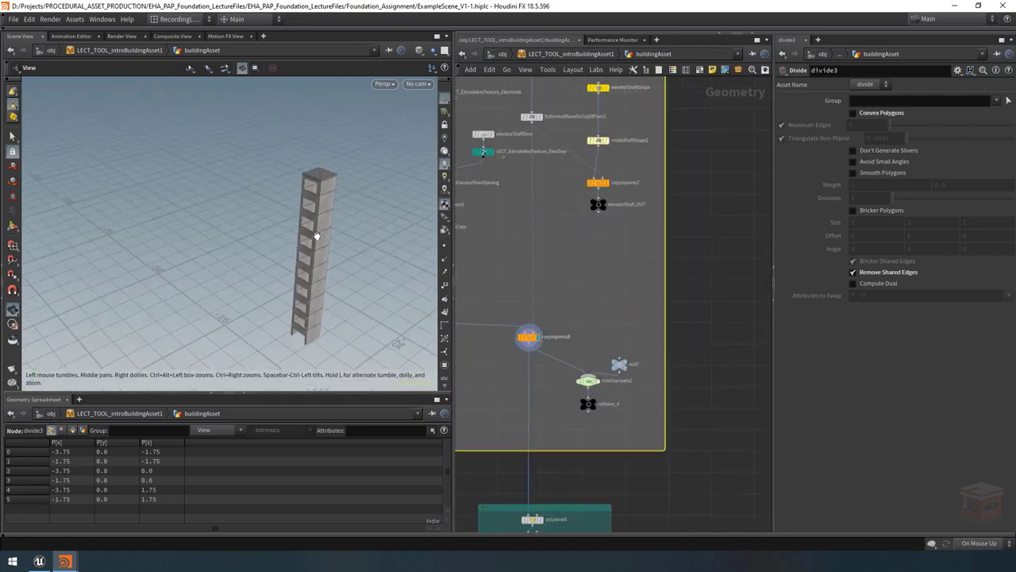
scroll(316, 236, up, 4)
scroll(591, 328, down, 6)
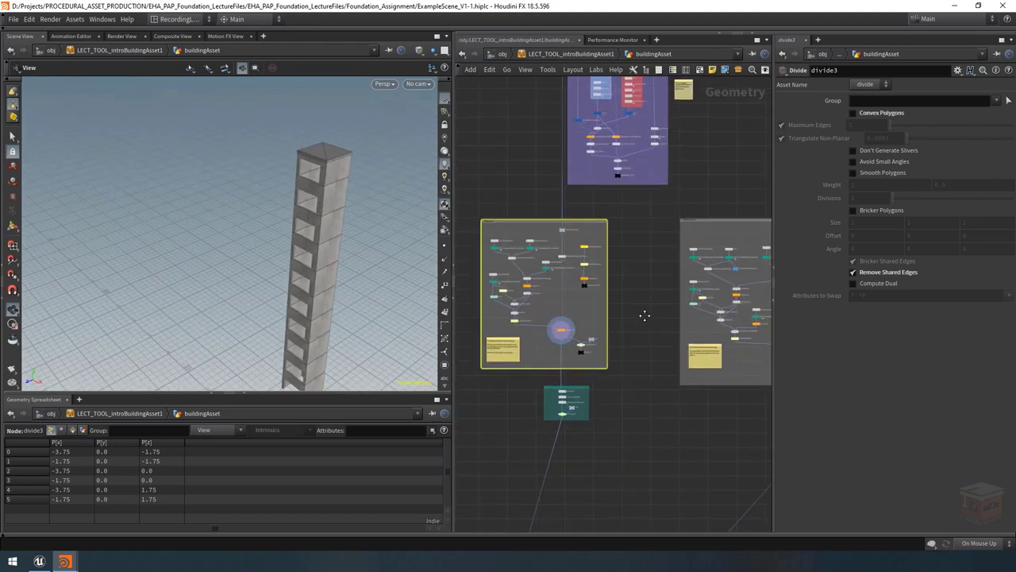
Step: Display the stairwell shaft's copytopoints4 node and examine the shaft's walls and door openings on every floor
scroll(644, 315, up, 3)
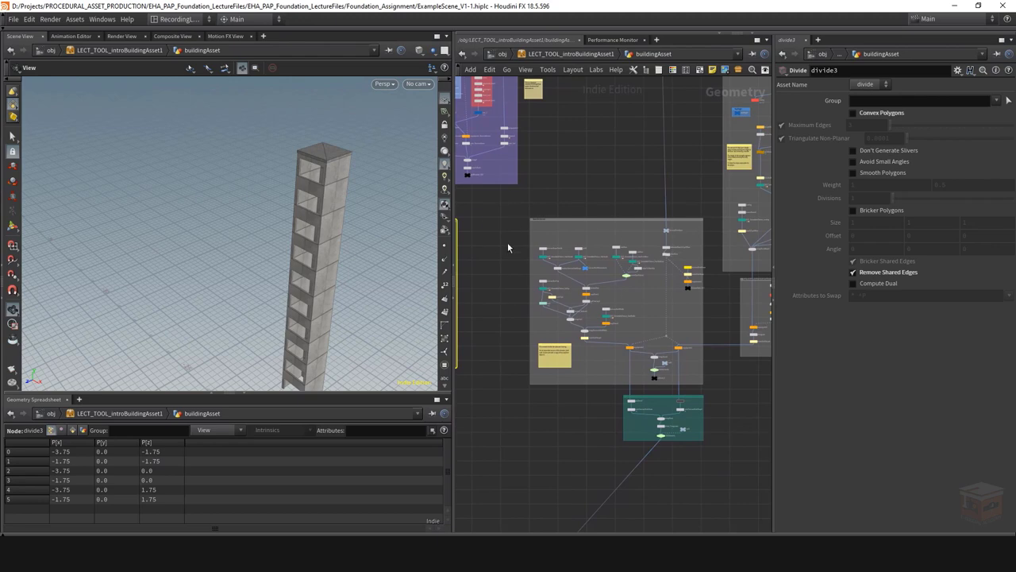
scroll(624, 346, up, 5)
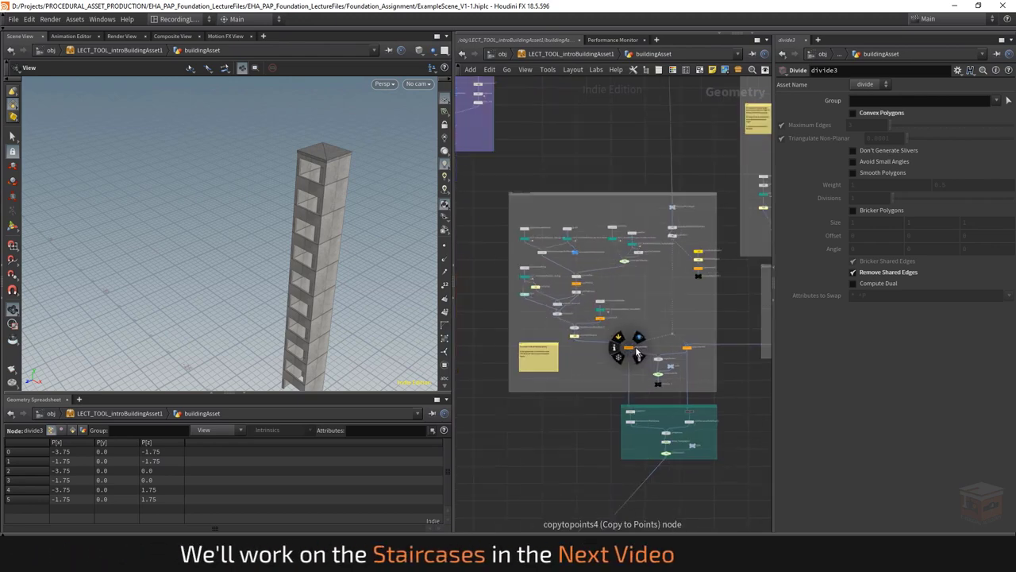
click(629, 338)
click(618, 346)
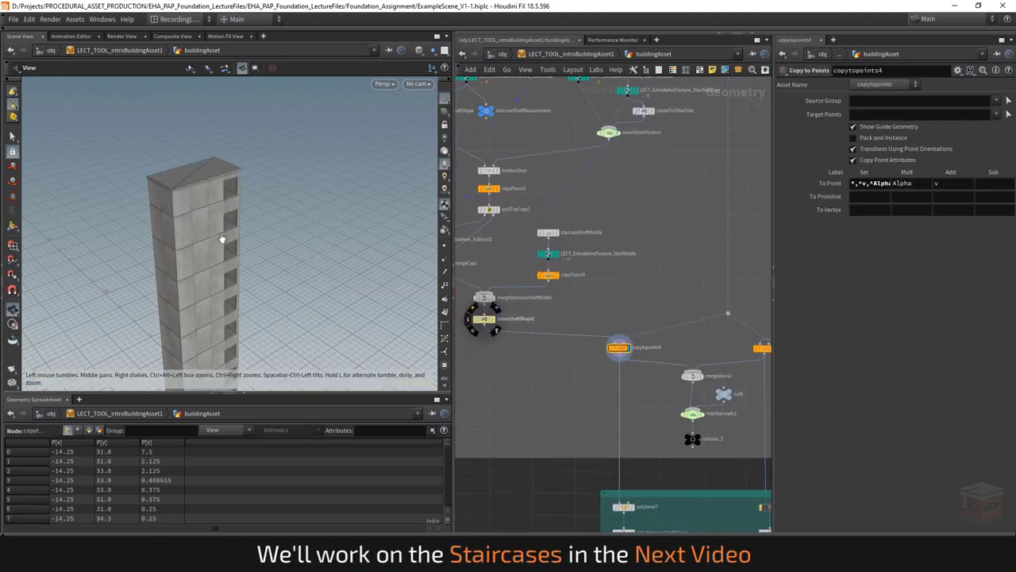
scroll(140, 237, up, 3)
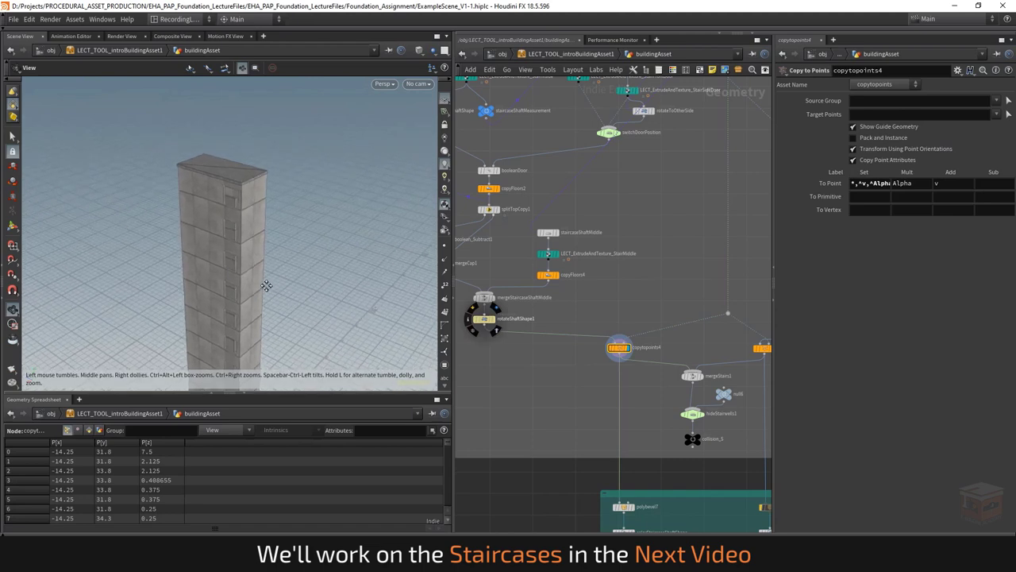
drag(266, 286, 262, 238)
scroll(570, 305, down, 8)
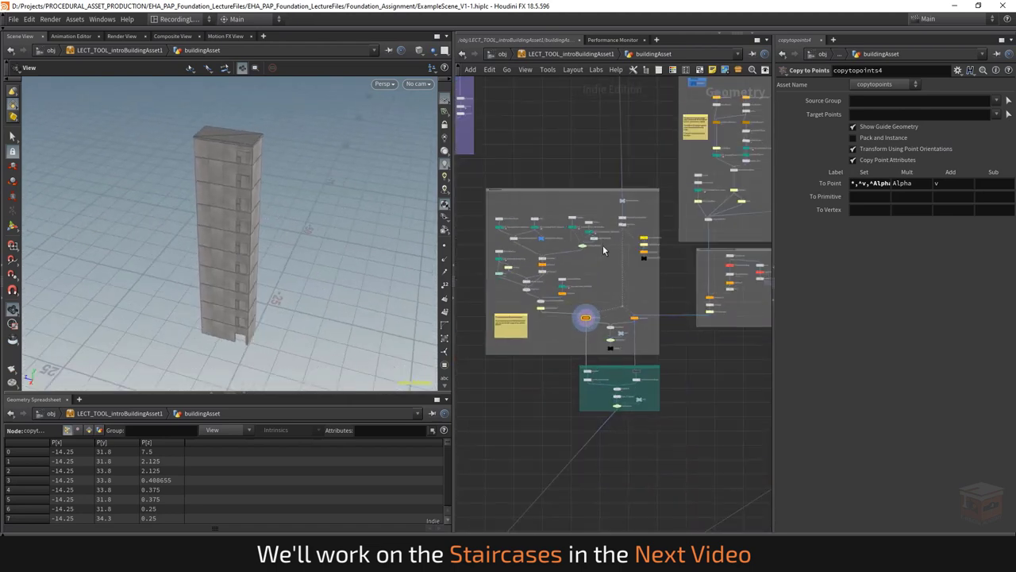
scroll(244, 215, up, 3)
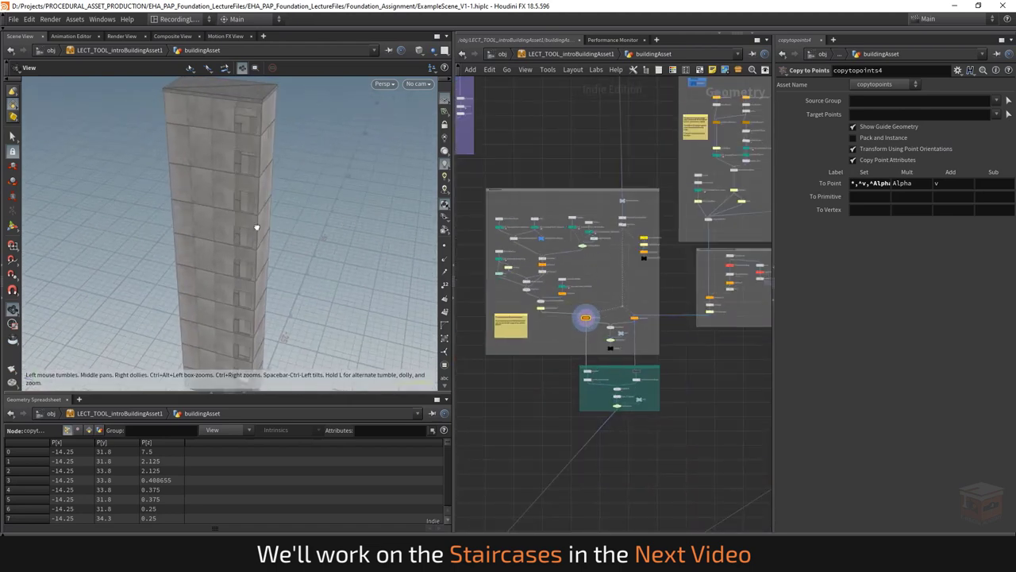
drag(256, 227, 238, 211)
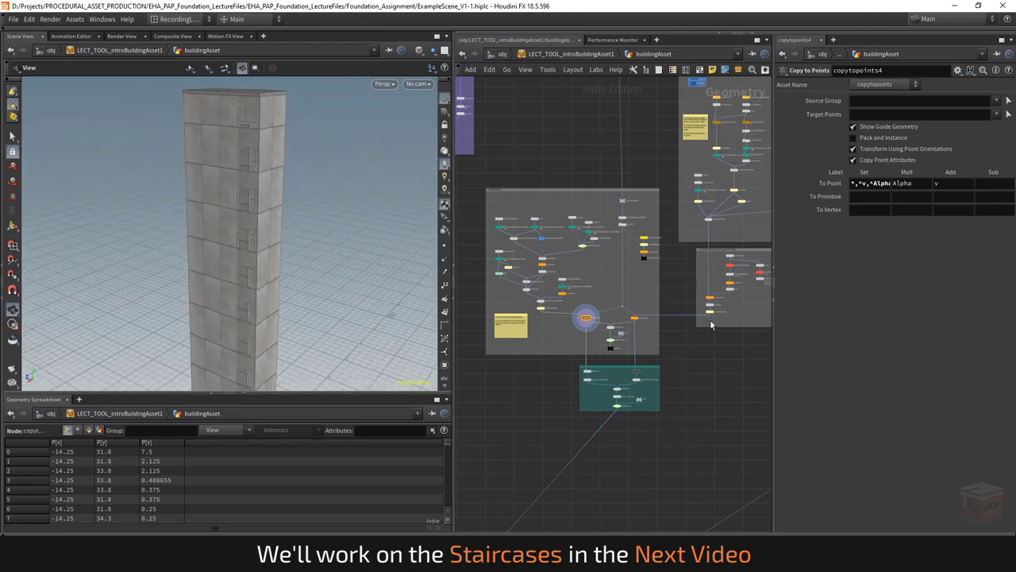
Step: Display the rotateShaftShape4 node of the staircase copying network and examine the stacked stairs
middle_drag(690, 363, 565, 448)
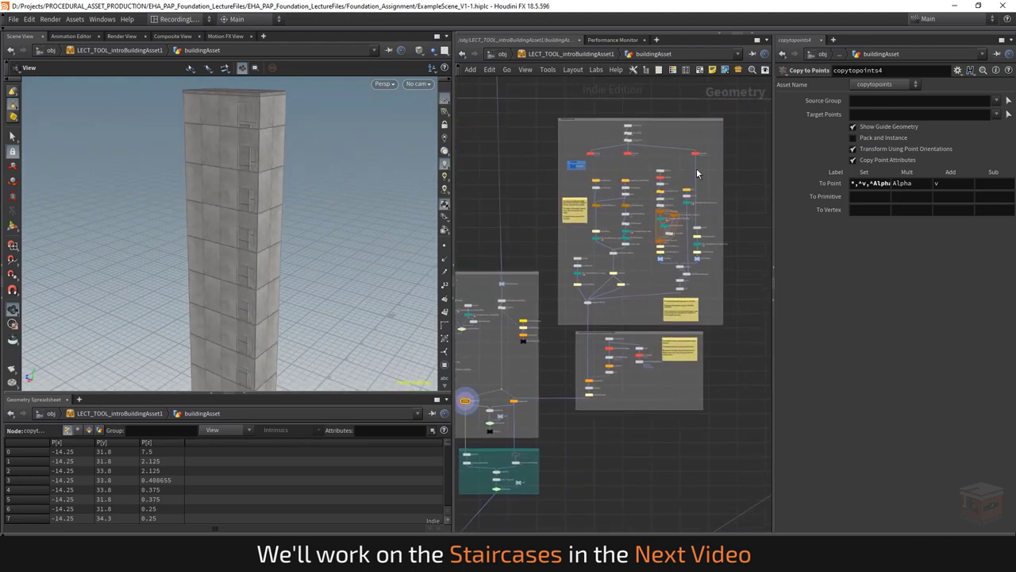
scroll(590, 405, up, 5)
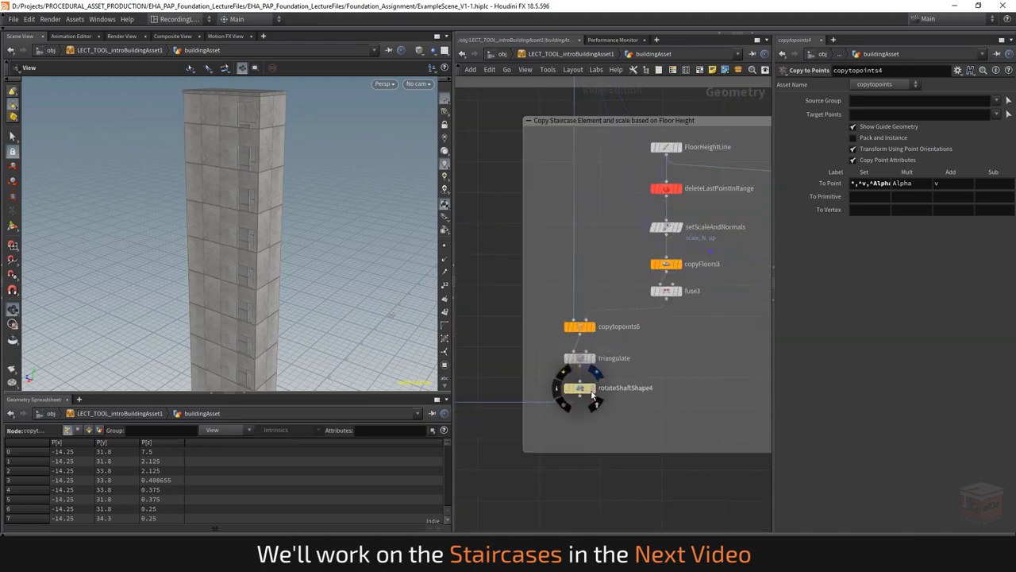
click(591, 388)
drag(259, 249, 354, 203)
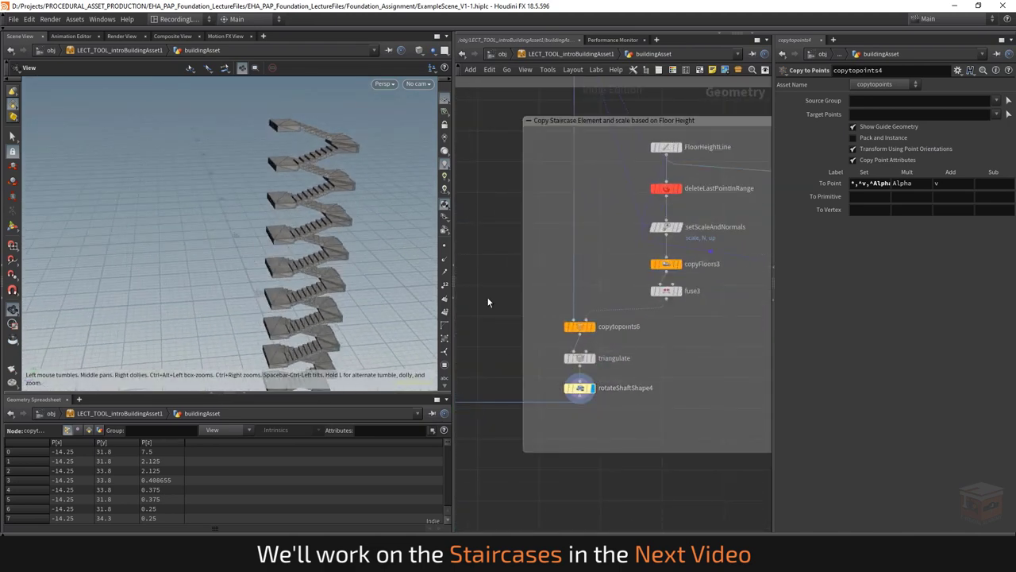
Step: Display the stairs from copytopoints5 with copytopoints4 templated, and examine how they fit inside the shaft wireframe
scroll(648, 346, down, 4)
middle_drag(648, 345, 590, 369)
scroll(589, 369, up, 5)
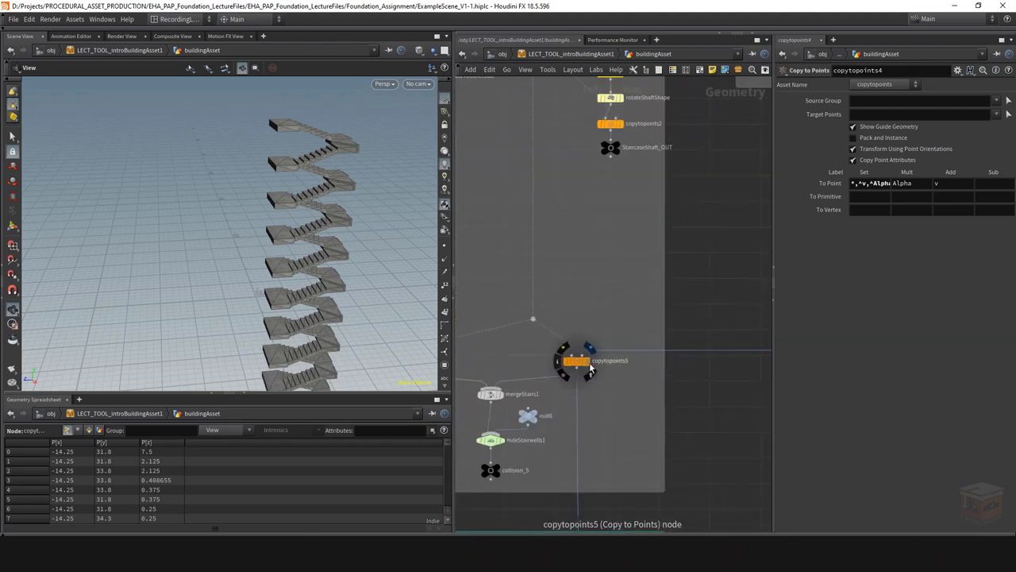
click(589, 362)
middle_drag(468, 381, 564, 388)
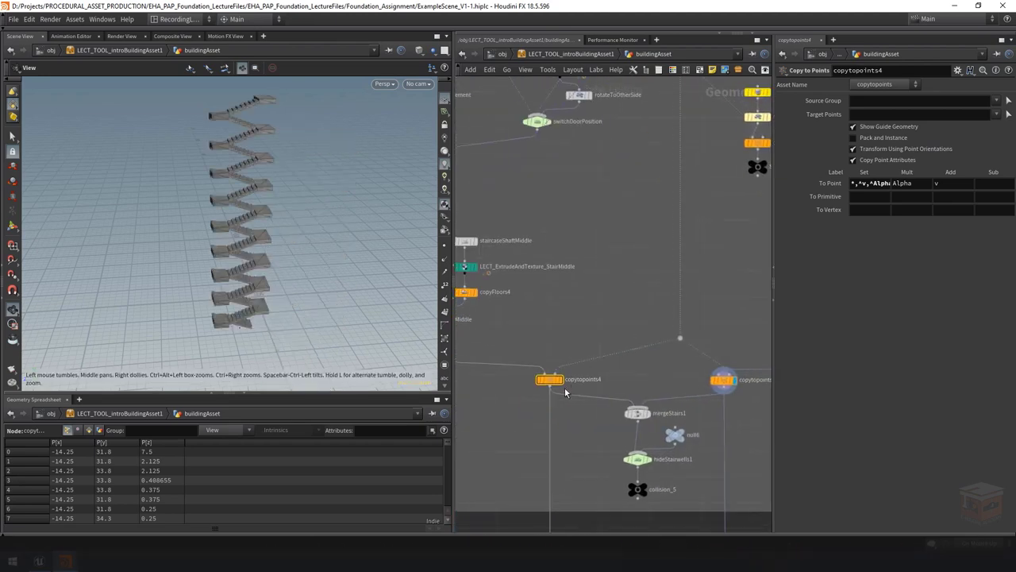
drag(234, 136, 276, 154)
right_drag(276, 154, 333, 197)
key(h)
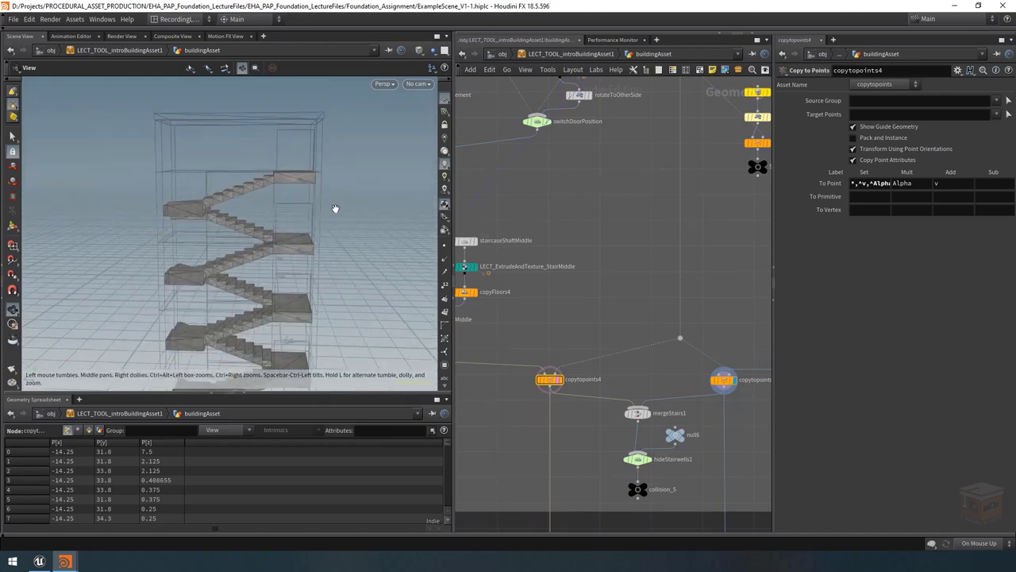
Step: Open the parameters of LECT_TOOL_introBuildingAsset1, set Floor Height to 10 and examine the staircase inside its shaft
right_click(548, 56)
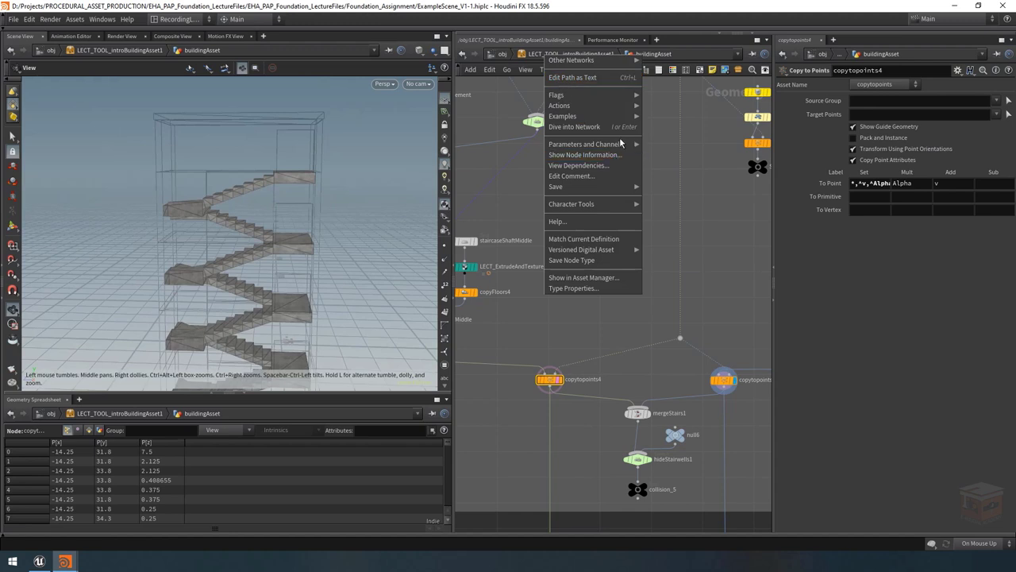
mouse_move(595, 144)
click(667, 144)
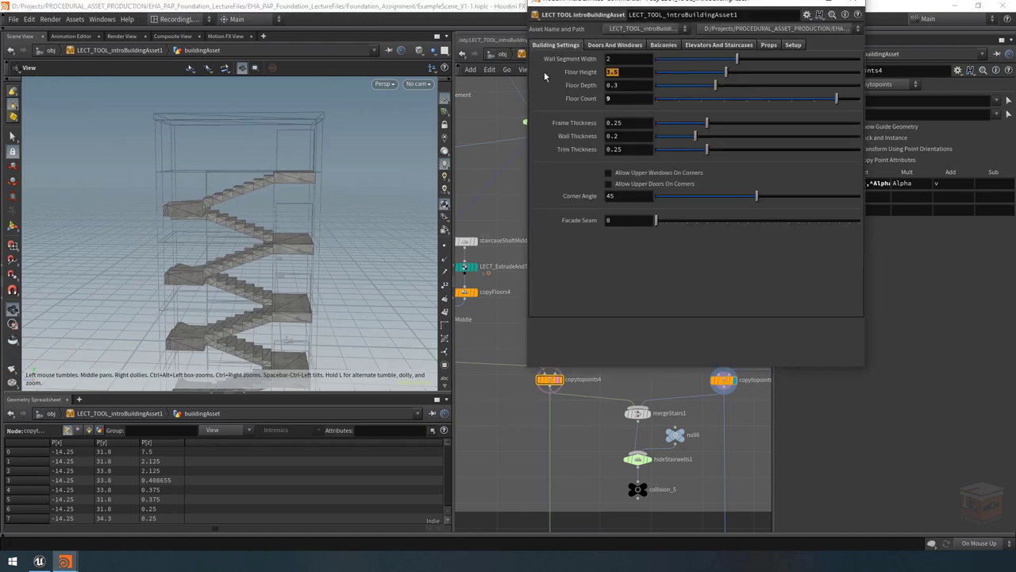
text(10)
key(Return)
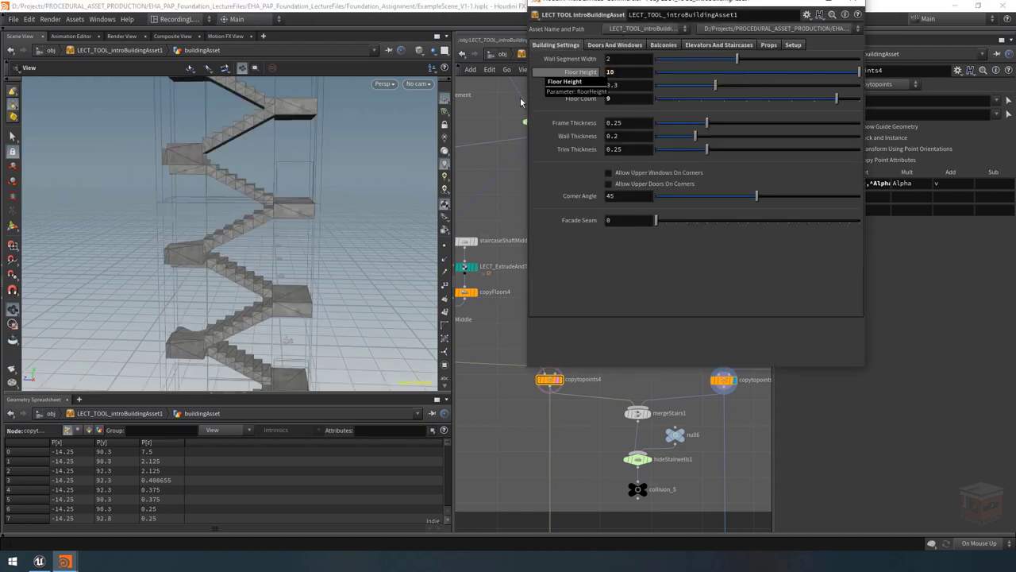
scroll(170, 204, down, 5)
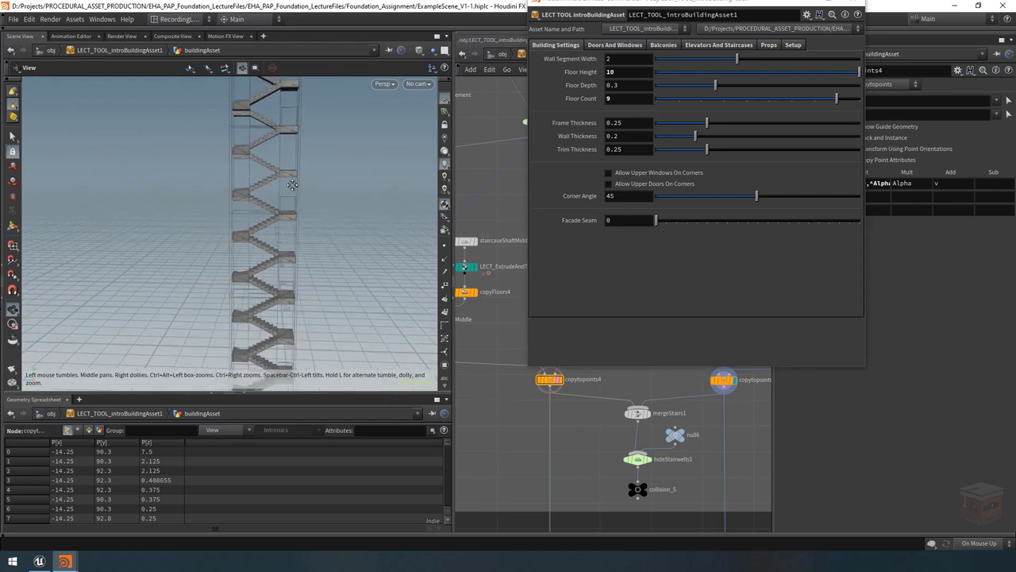
drag(292, 185, 273, 224)
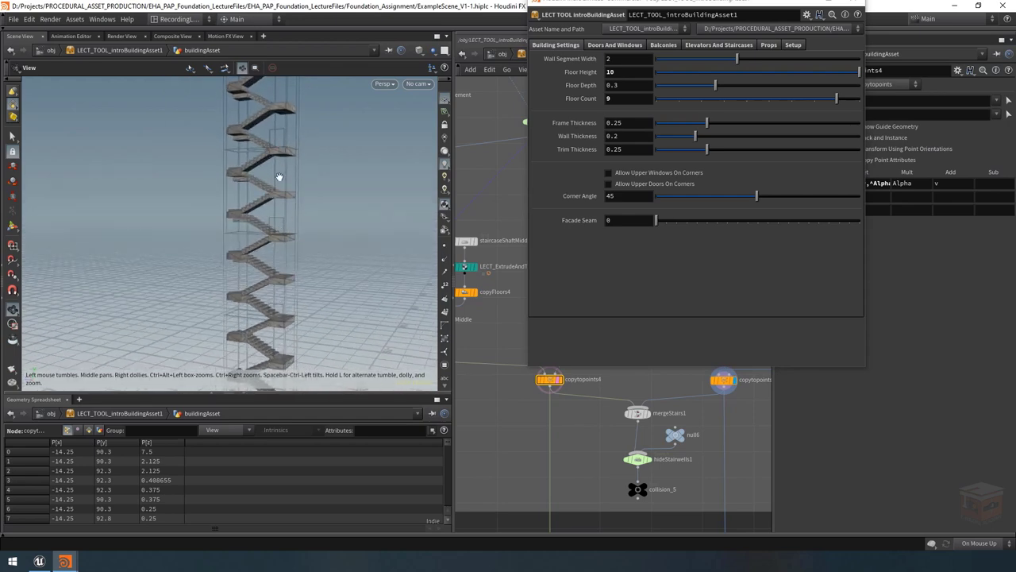
drag(273, 161, 409, 203)
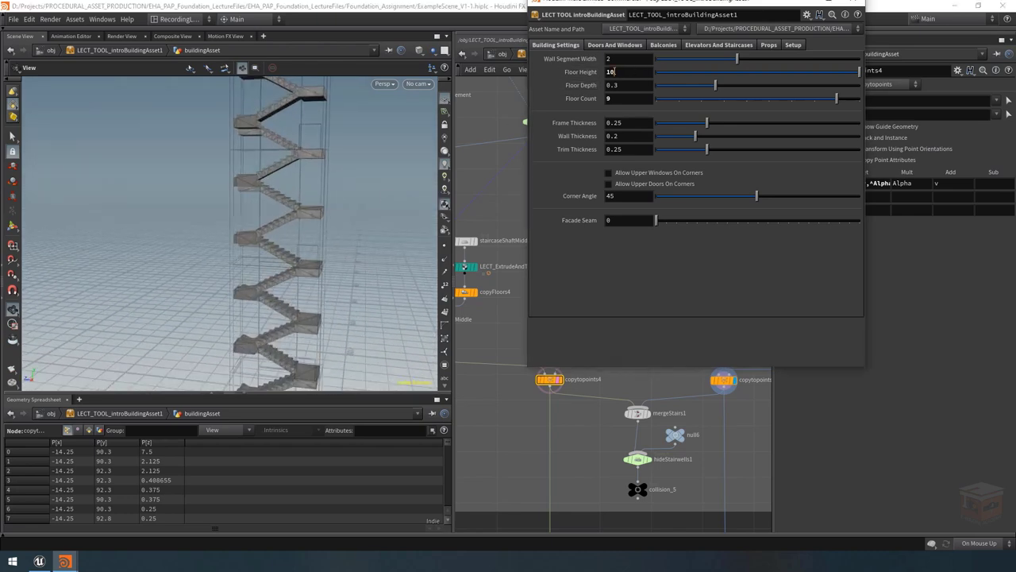
Step: Set the Floor Height to 8 and then to 6 to test the staircase at lower floors
double_click(611, 71)
text(8)
key(Return)
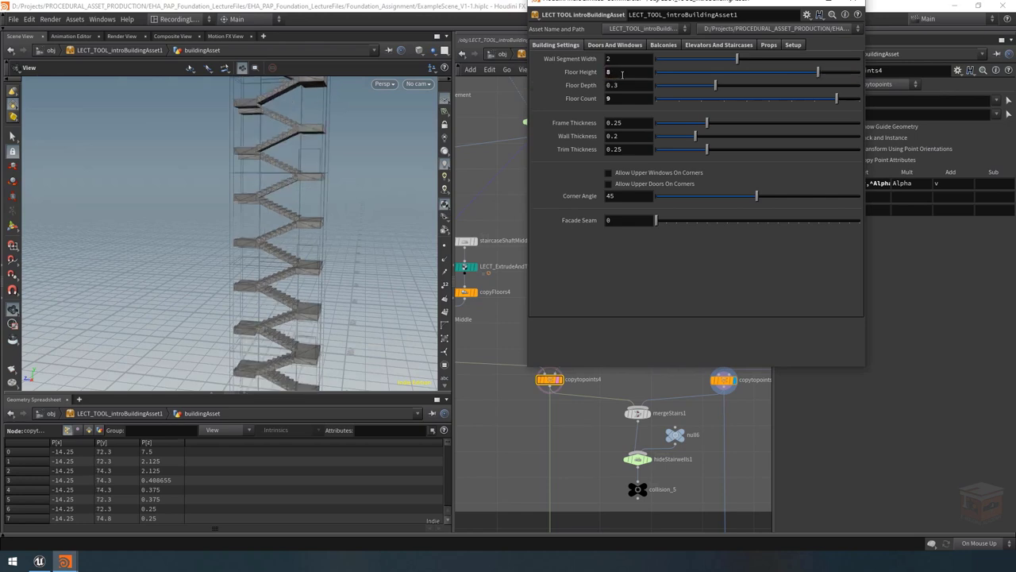
double_click(623, 73)
text(6)
key(Return)
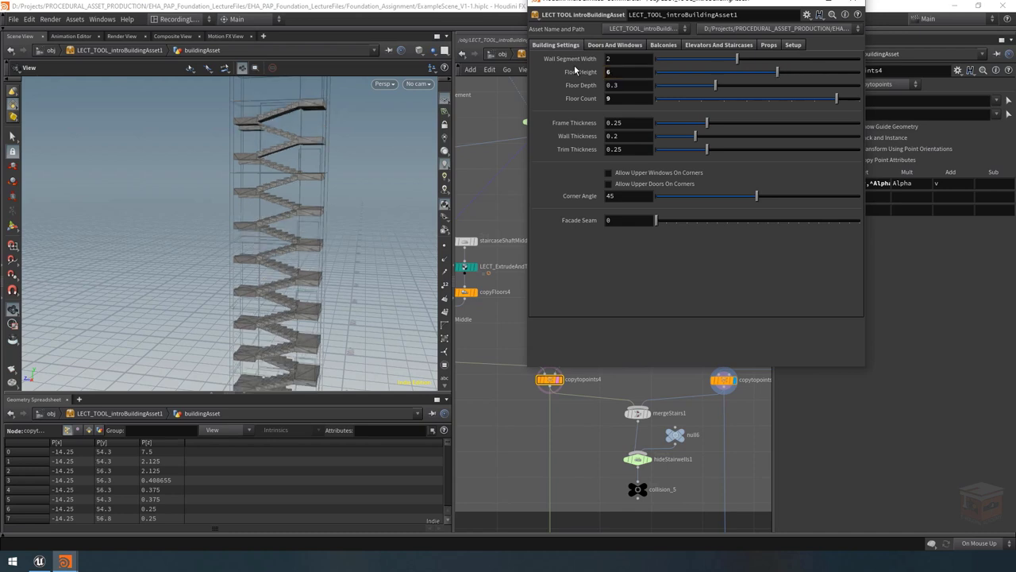
Step: Set the Floor Height to 2.5 and examine the compressed staircase from several angles
double_click(628, 73)
text(2.5)
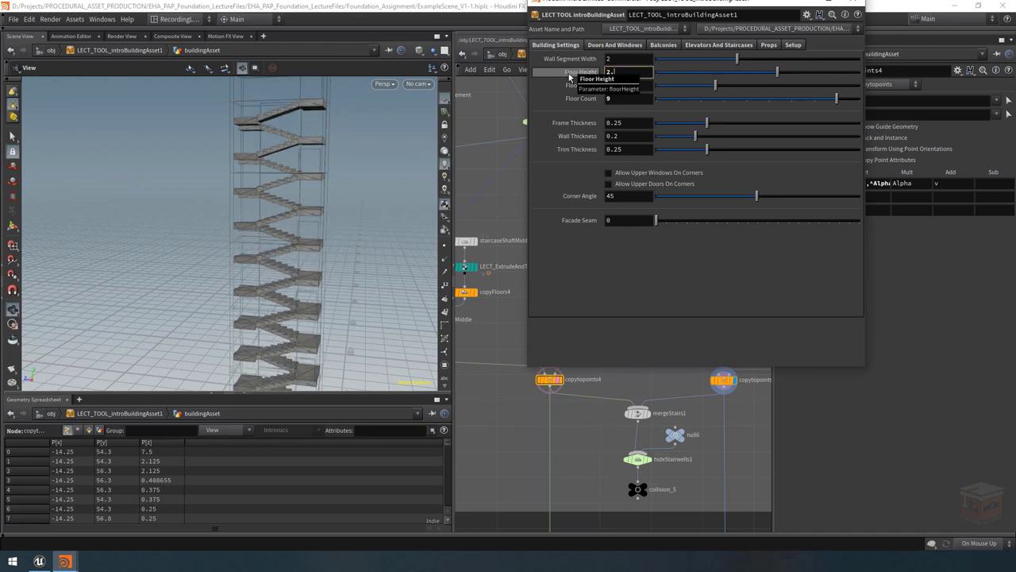
key(Return)
key(g)
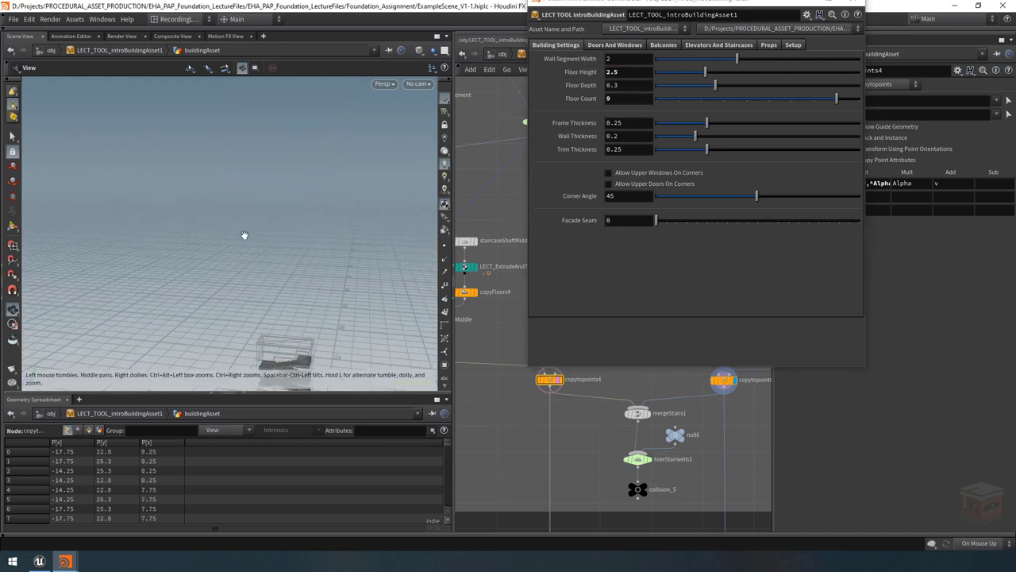
scroll(176, 216, up, 5)
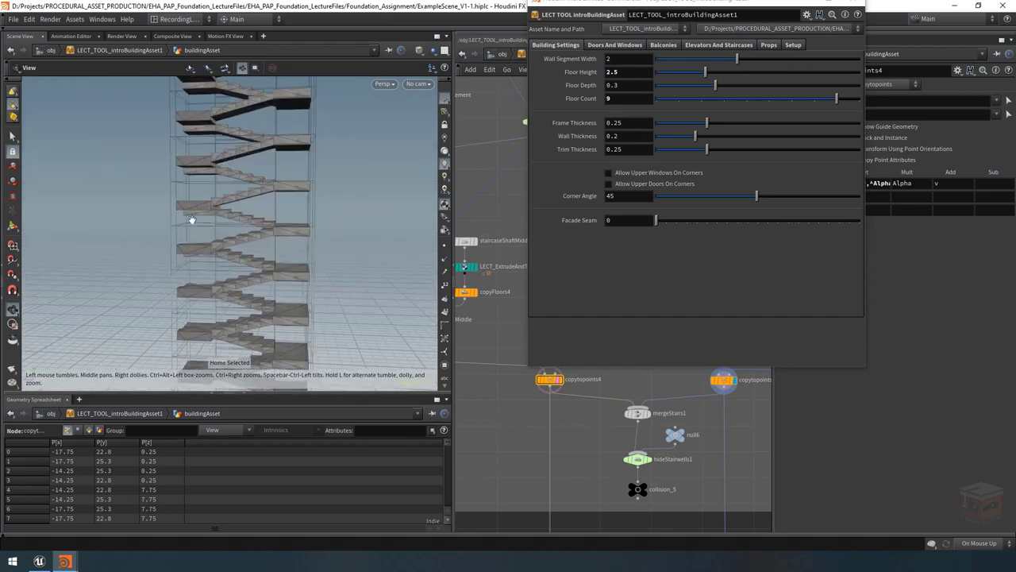
drag(267, 216, 247, 231)
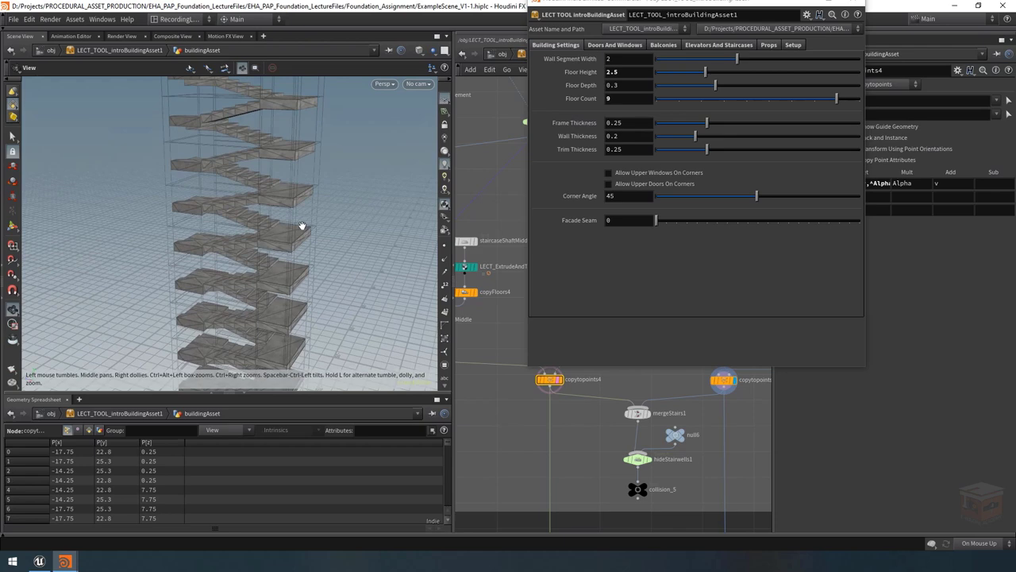
scroll(190, 227, down, 5)
Step: Set the Floor Height to 3 and check the staircase inside its shaft
click(545, 73)
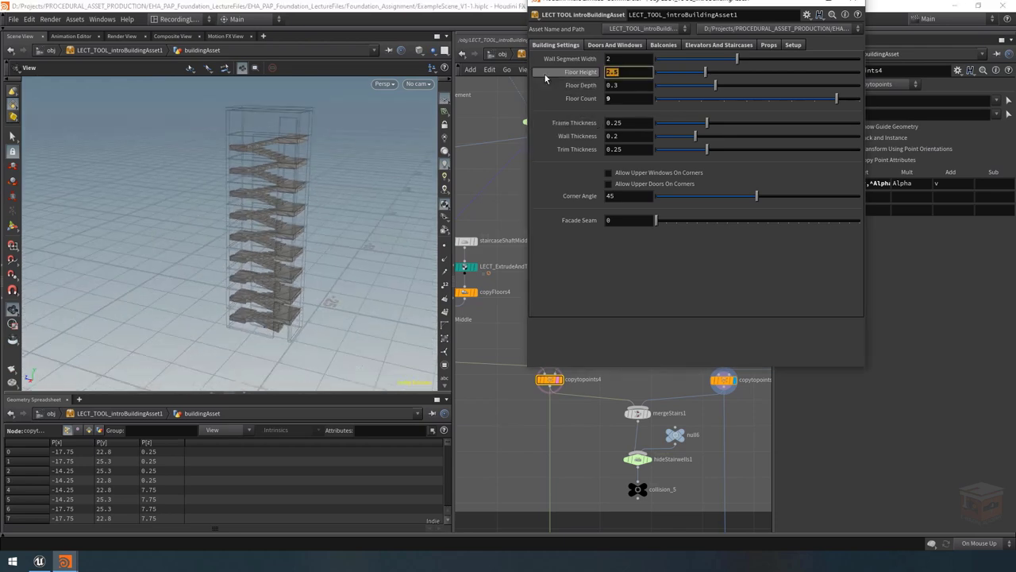
text(3)
key(Return)
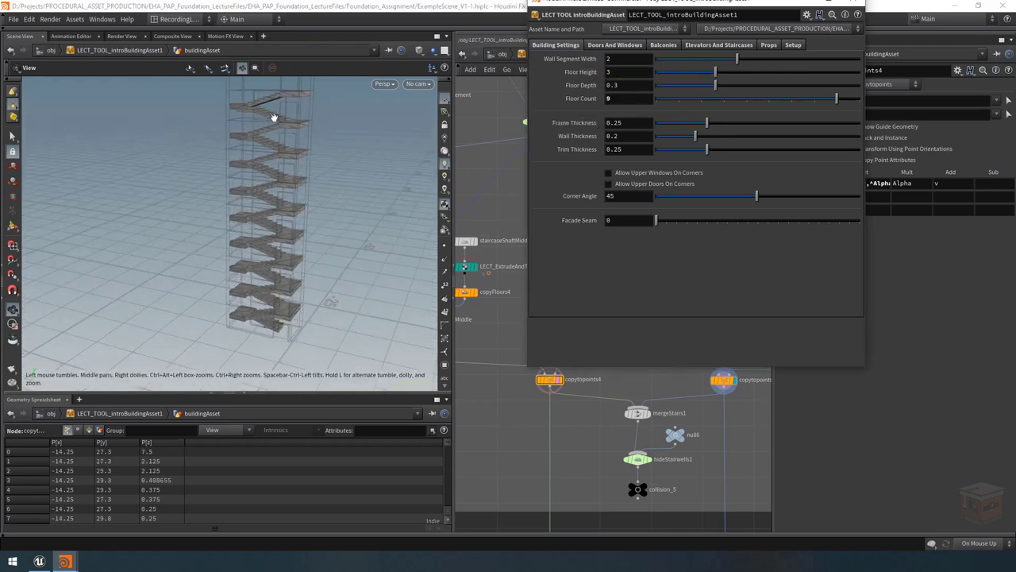
drag(319, 170, 329, 210)
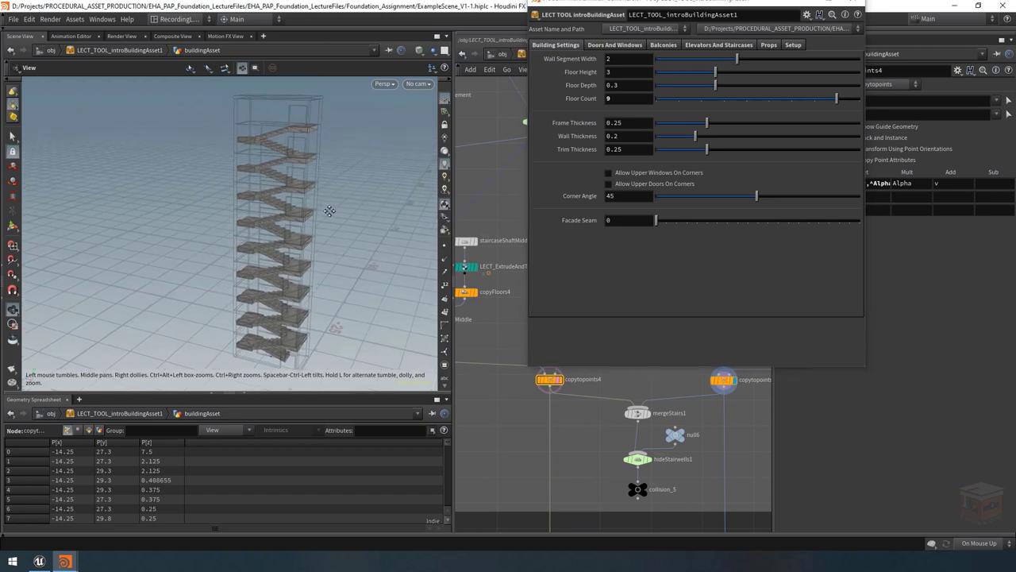
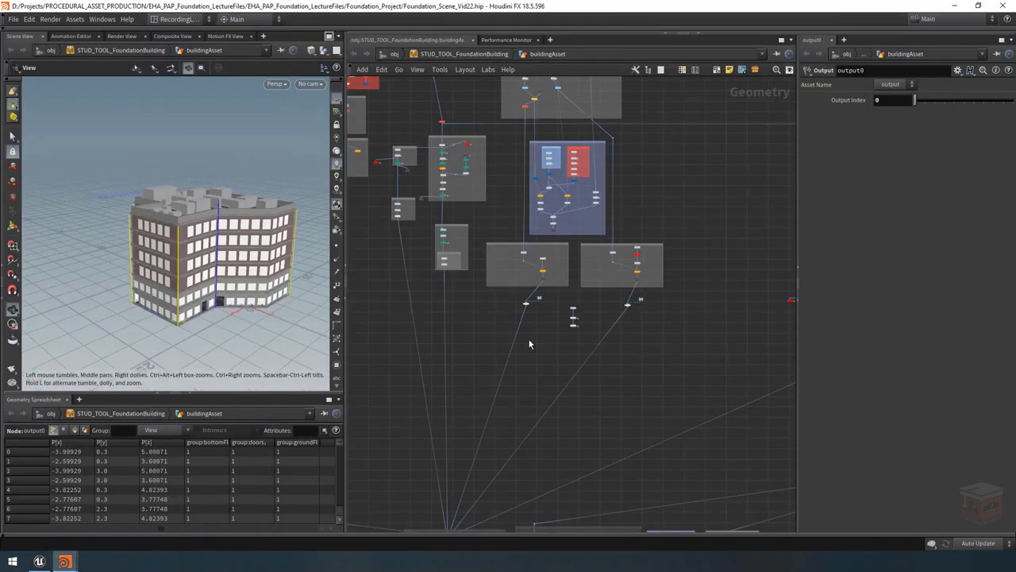
Step: Examine the elevator shapes network in the STUD_TOOL_FoundationBuilding asset and the box shapes on the building's roof
middle_drag(538, 344, 562, 362)
scroll(549, 305, up, 6)
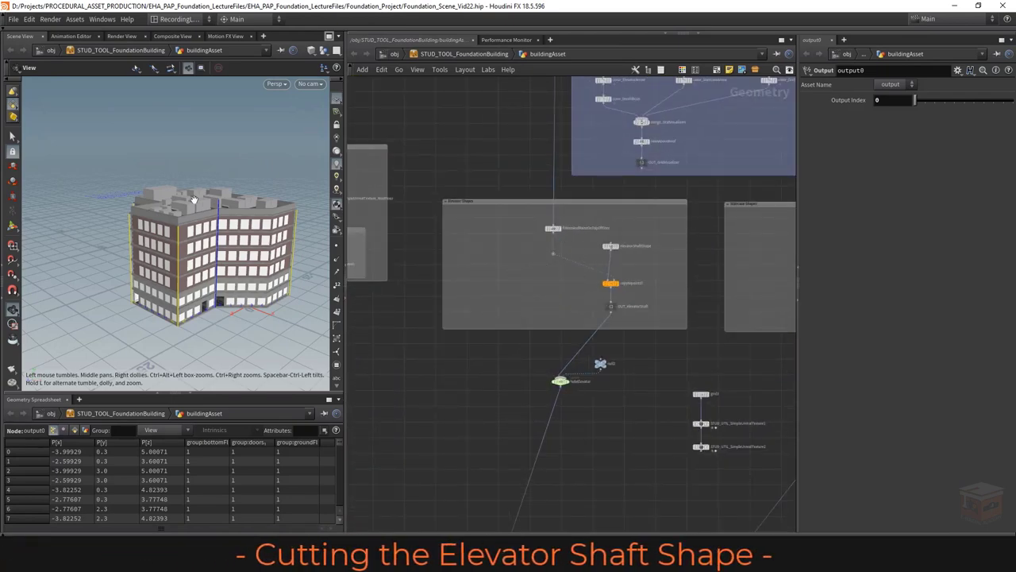
scroll(191, 202, up, 8)
scroll(181, 206, up, 8)
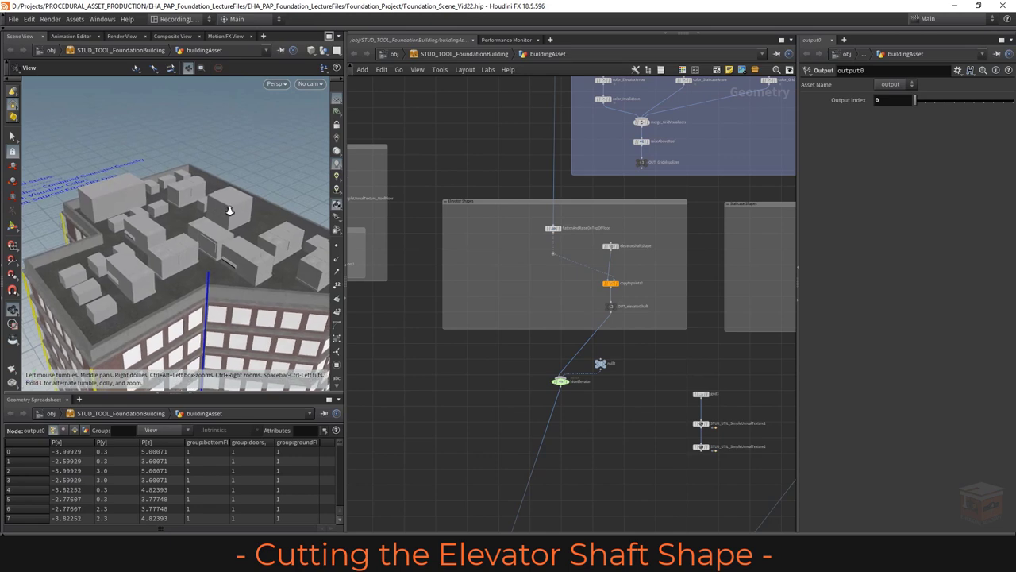
Step: Display the OUT_elevatorShaft output and examine the elevator shaft box shape
scroll(621, 317, up, 3)
click(604, 298)
scroll(140, 220, down, 5)
click(309, 49)
click(366, 86)
scroll(475, 228, down, 2)
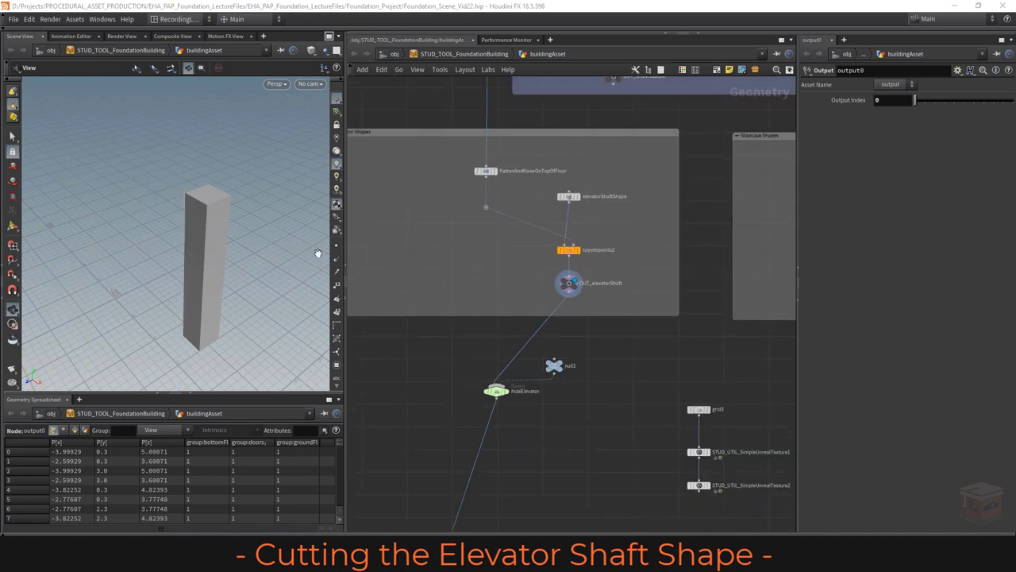
mouse_move(206, 261)
mouse_down()
mouse_move(242, 245)
mouse_move(191, 252)
mouse_up()
middle_drag(583, 152, 589, 151)
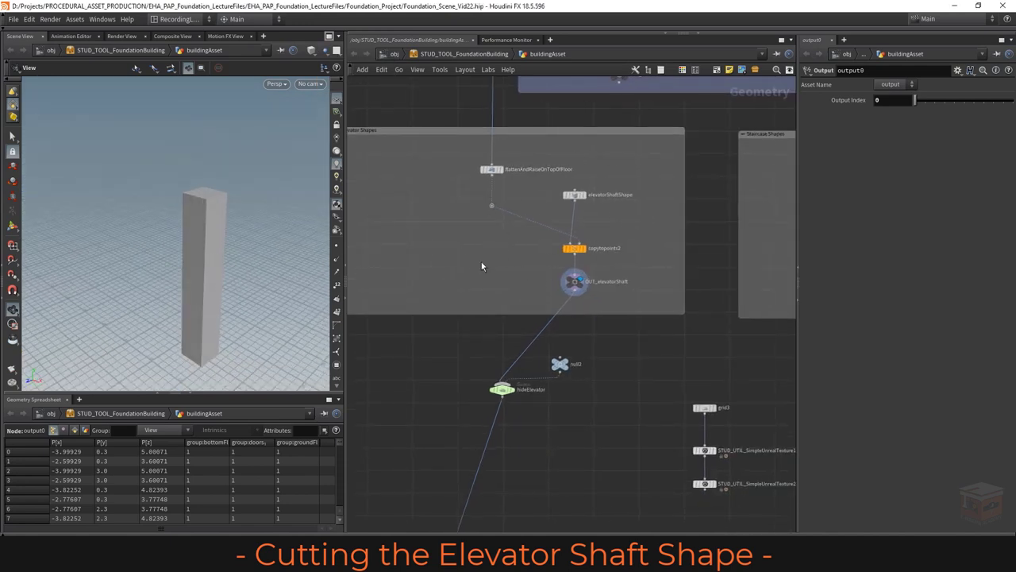
Step: Display the flattenAndRaiseOnTopOfFloor node with point normals shown to inspect the elevator's placement point
click(491, 170)
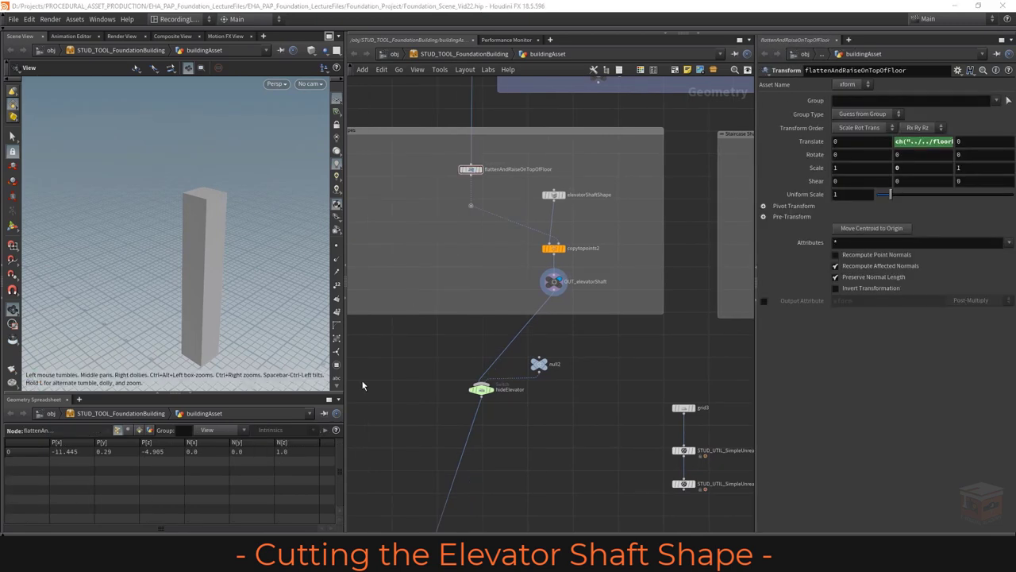
click(481, 176)
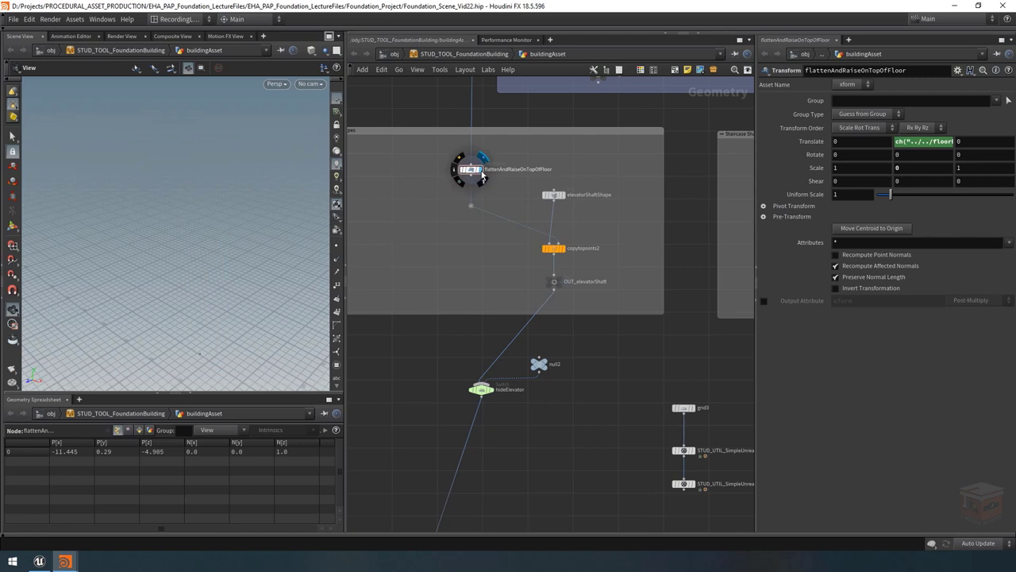
click(338, 260)
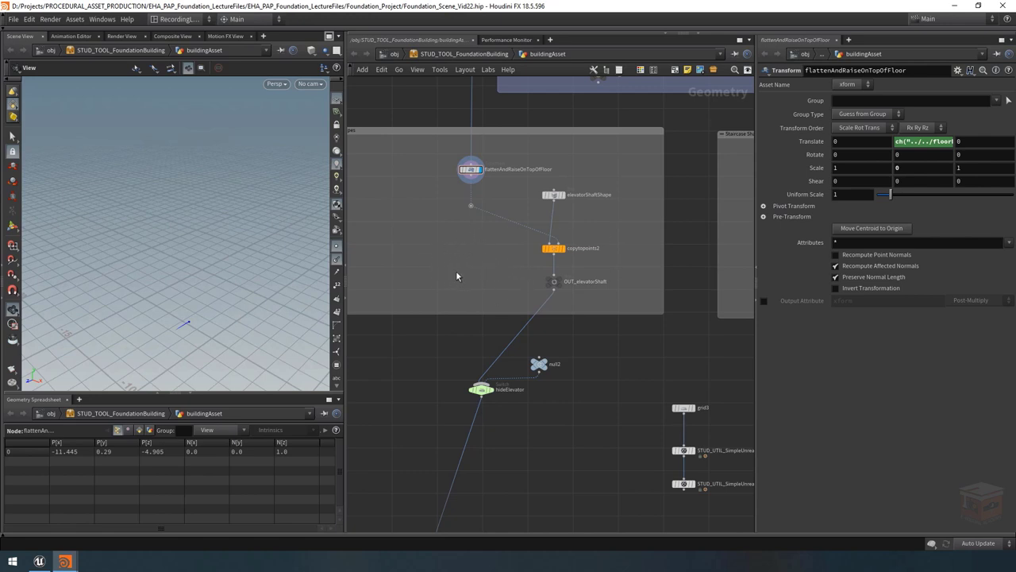
Step: Delete the unused grid and its two STUD_UTIL_SimpleUnrealTexture nodes between the elevator and staircase networks
scroll(495, 244, down, 4)
drag(601, 296, 667, 362)
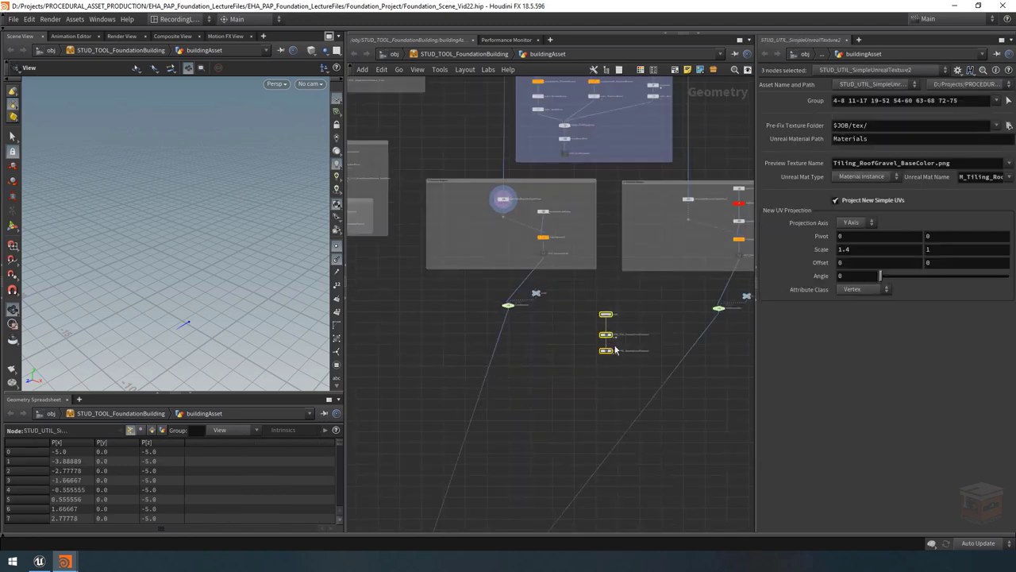
key(f)
key(Delete)
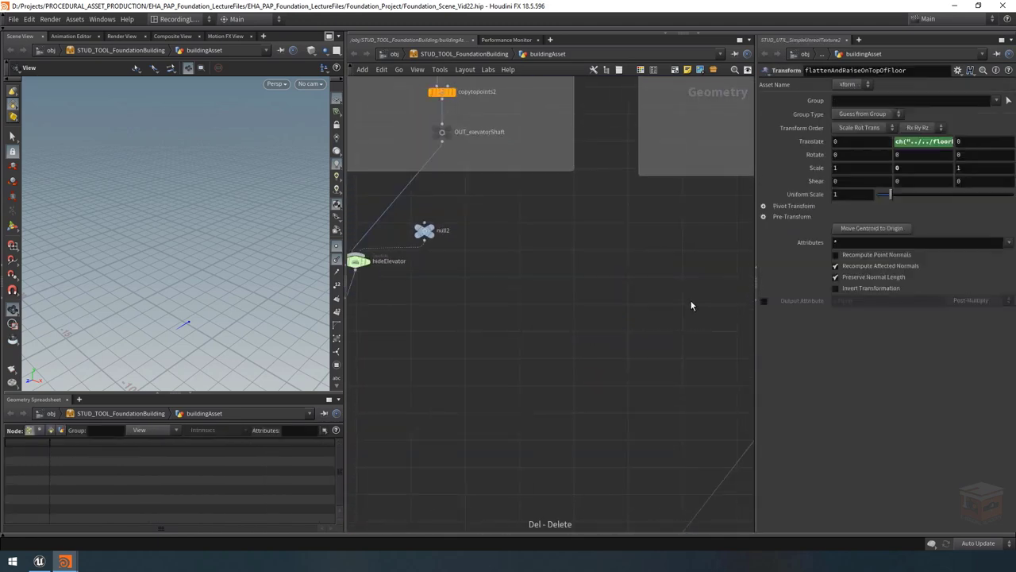
Step: Move the hideElevator switch and its null lower, and enlarge the Elevator Shapes network box downward and to its left
scroll(547, 294, down, 3)
drag(547, 294, 589, 460)
click(633, 365)
drag(626, 269, 622, 412)
middle_drag(627, 331, 612, 331)
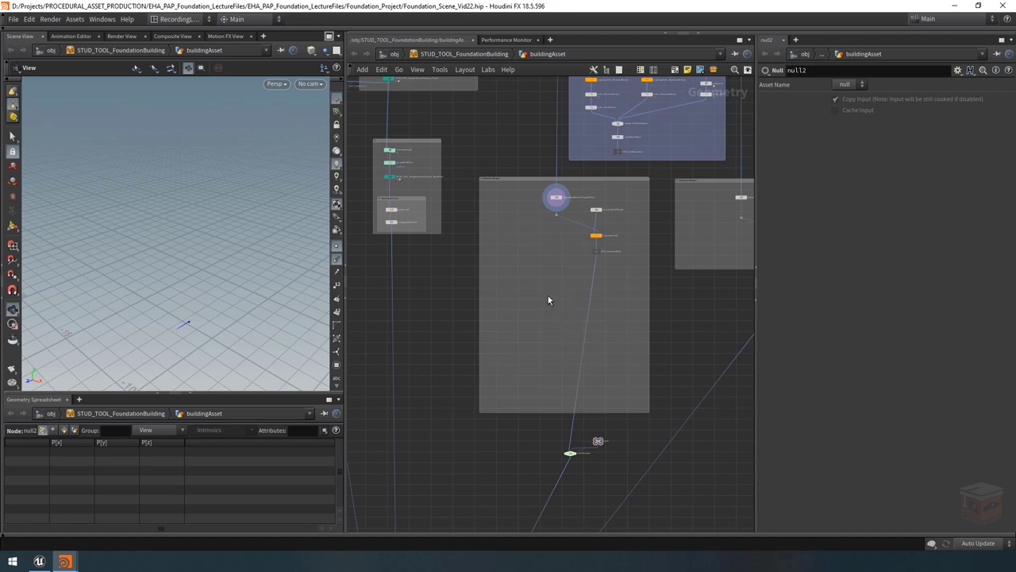
drag(480, 258, 457, 258)
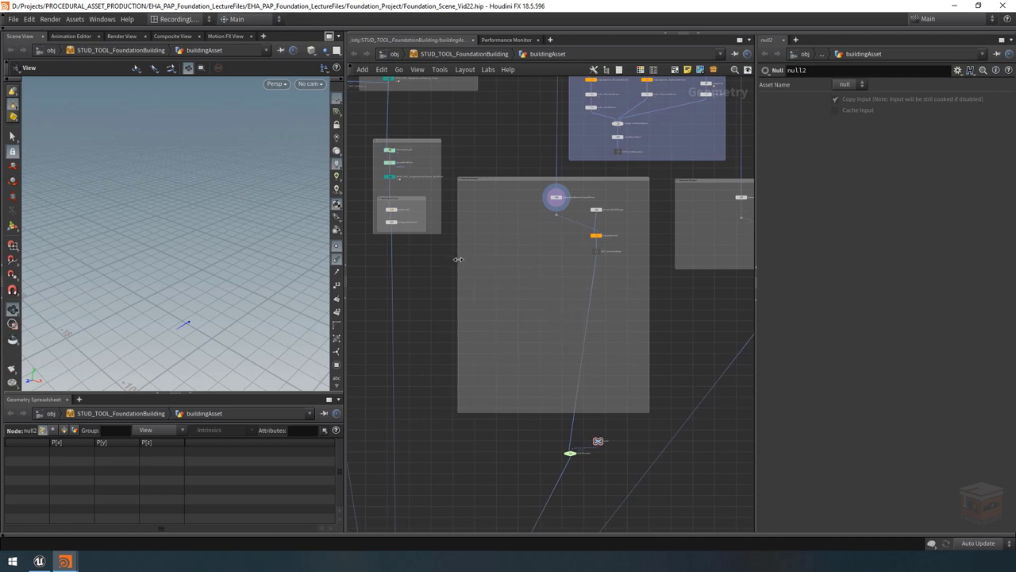
Step: Add a Grid node in the empty area of the Elevator Shapes box, display it and frame it in the viewport
scroll(485, 252, up, 6)
middle_drag(460, 272, 478, 269)
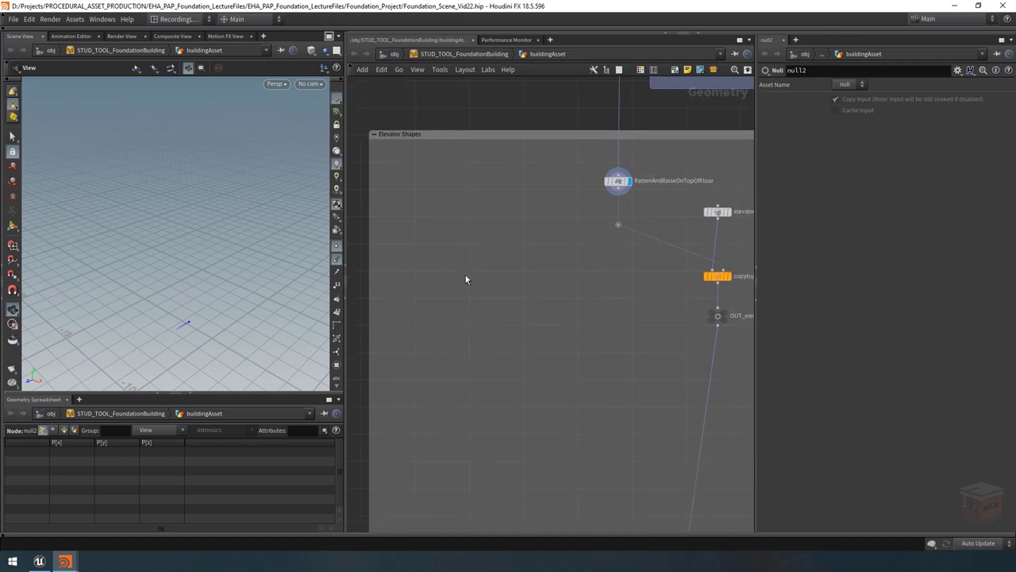
key(Tab)
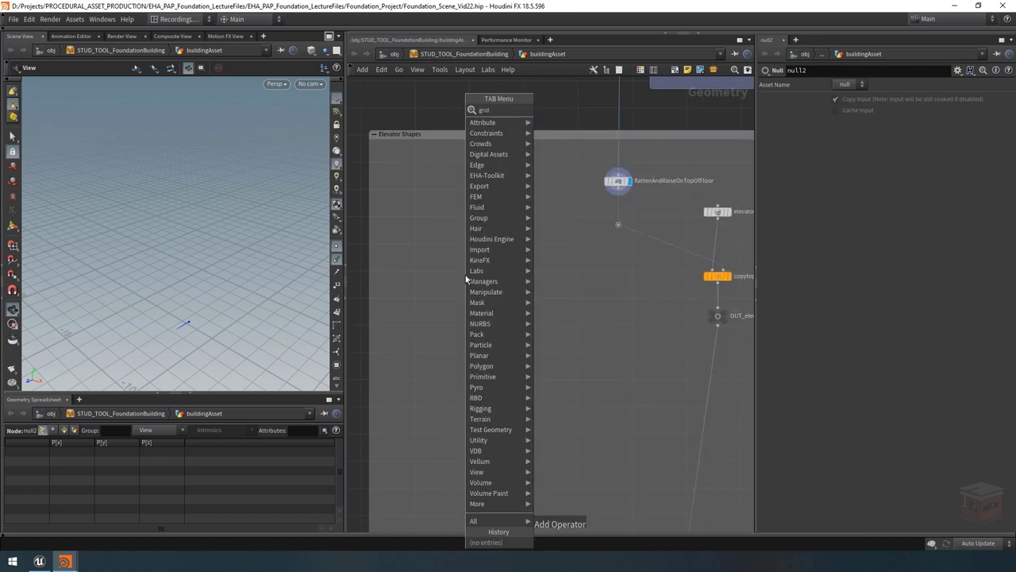
key(Escape)
click(430, 224)
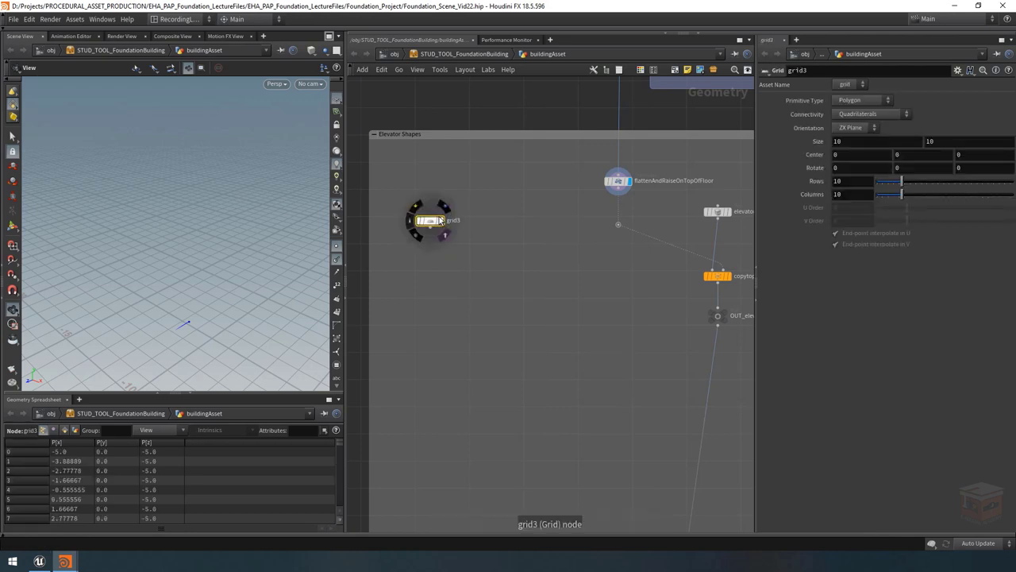
scroll(431, 222, up, 3)
key(g)
drag(194, 270, 158, 265)
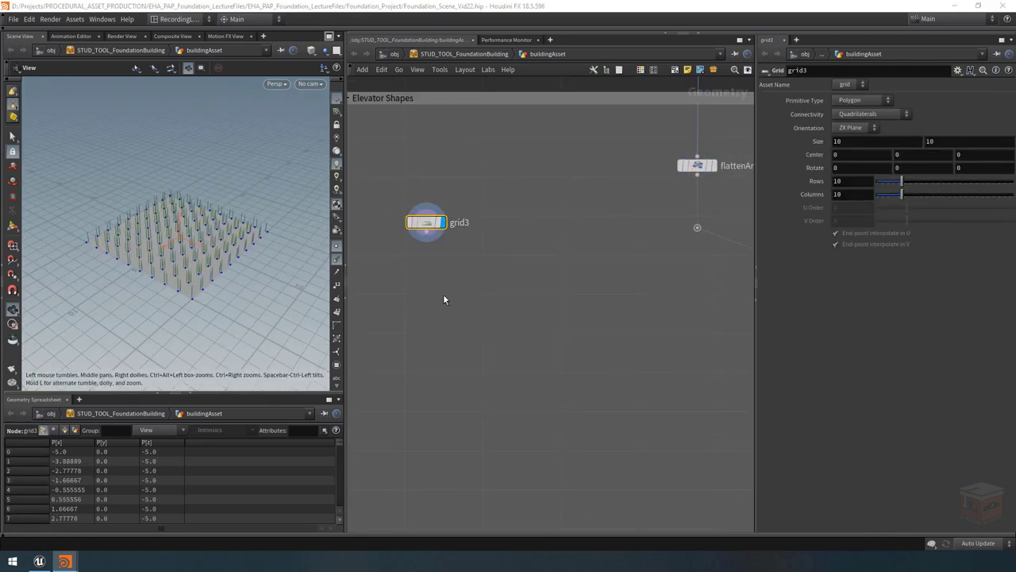
Step: Inspect the size expressions of the elevatorShaftShape box and copy its X size parameter
scroll(427, 270, down, 3)
middle_drag(505, 307, 462, 322)
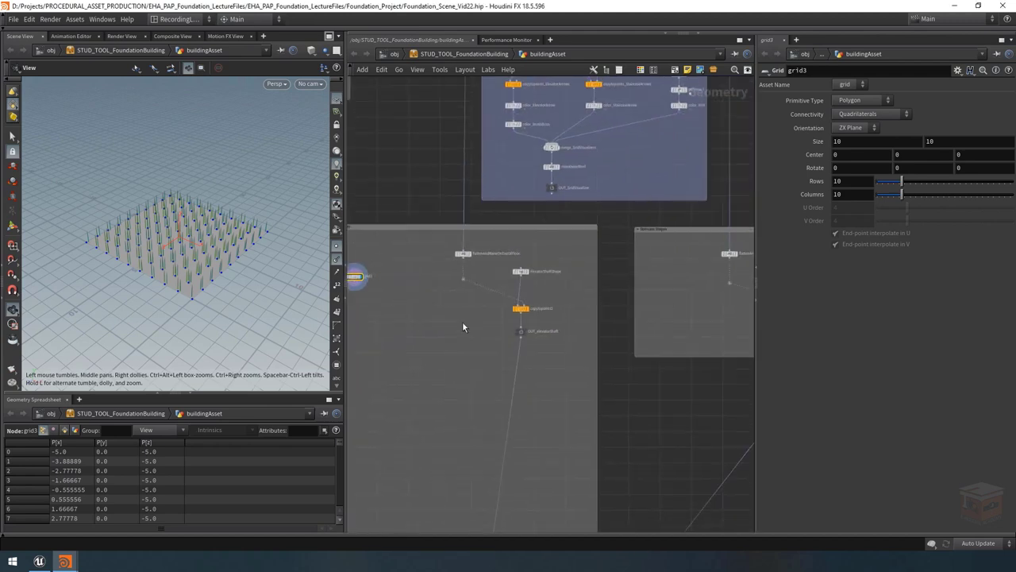
scroll(553, 277, up, 4)
mouse_move(411, 284)
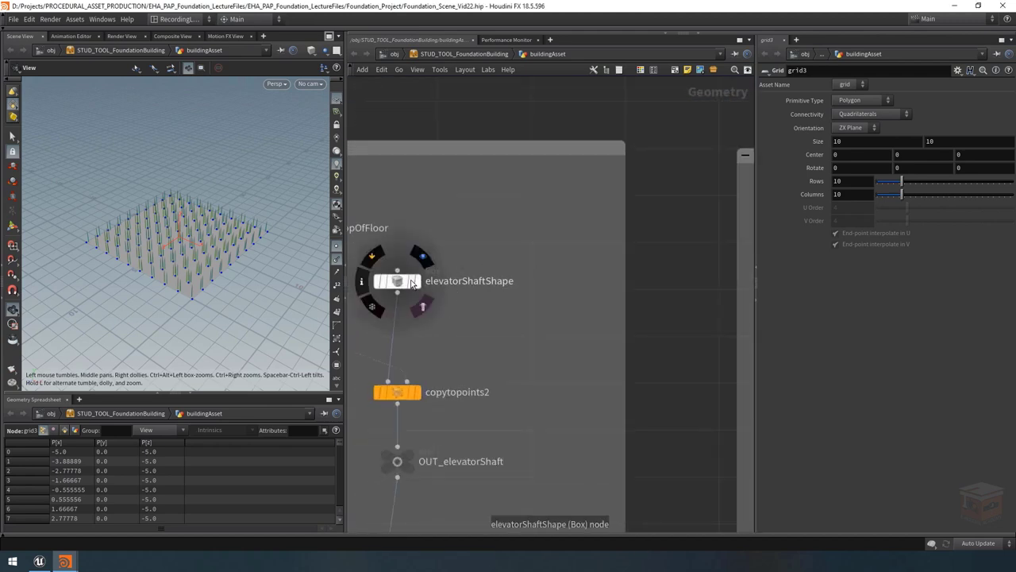
scroll(487, 337, down, 3)
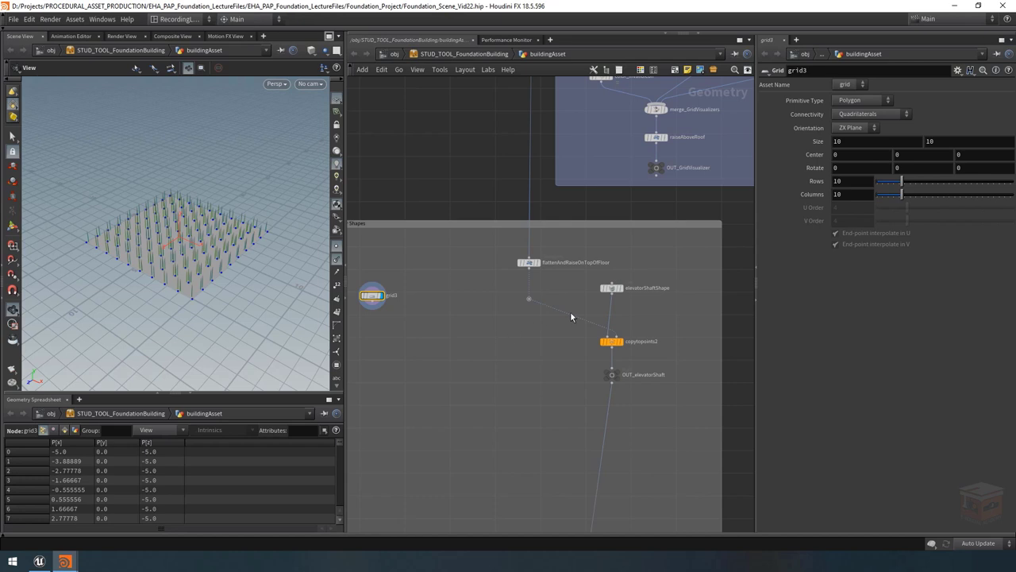
drag(664, 268, 588, 314)
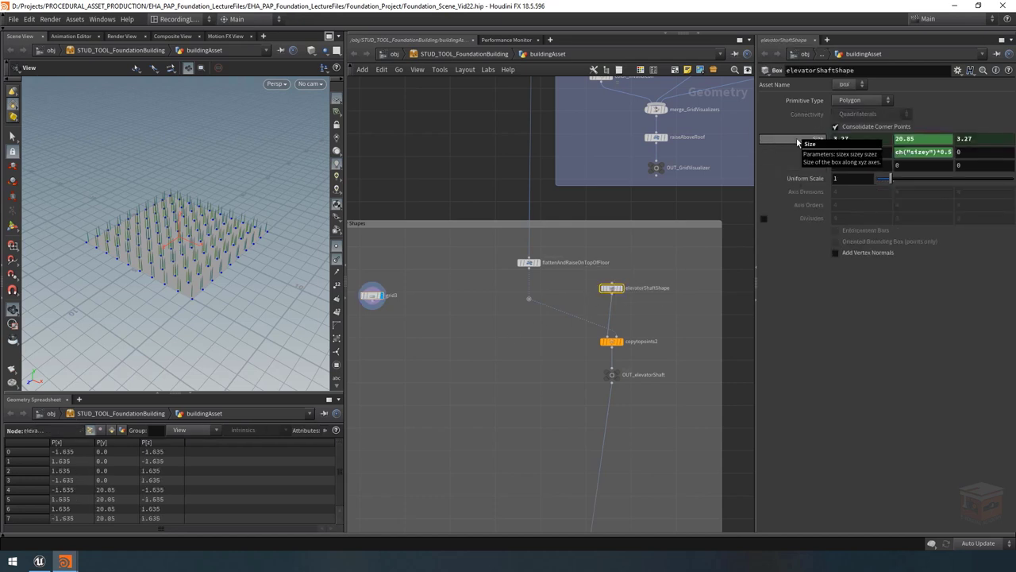
click(821, 141)
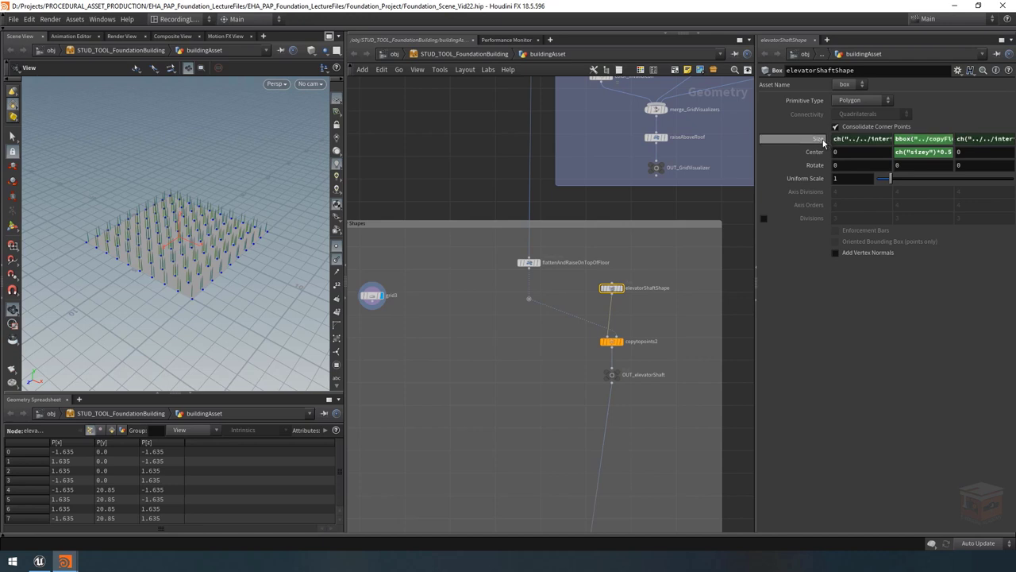
click(823, 142)
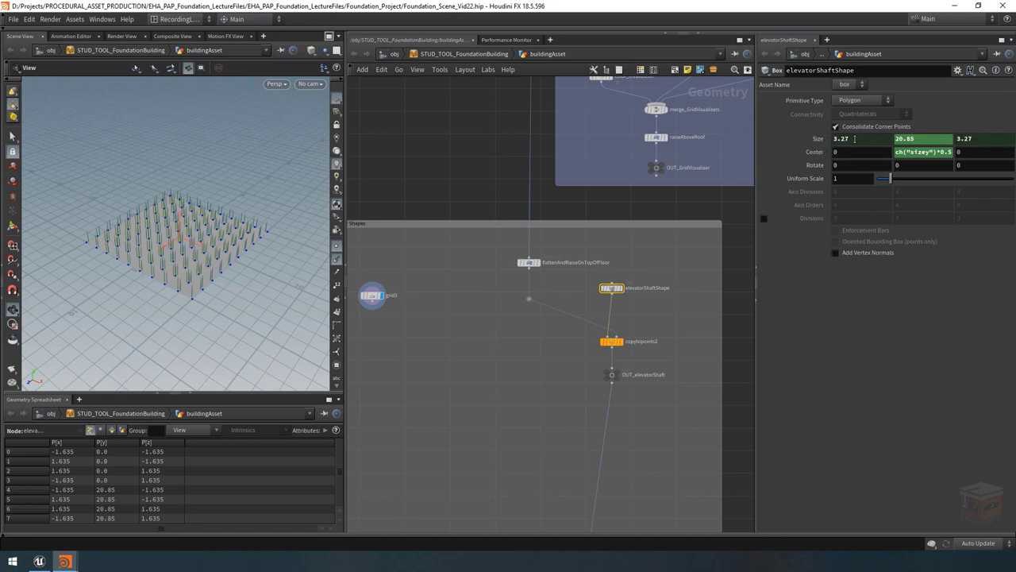
right_click(850, 139)
click(874, 209)
Step: Link the new grid's first size value to the copied shaft X size as a relative reference
drag(445, 270, 362, 343)
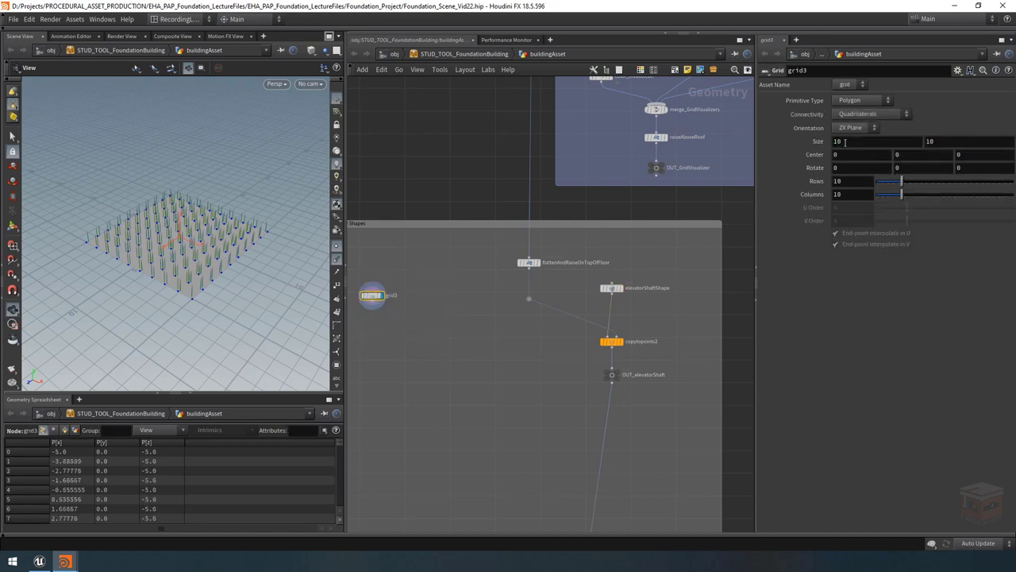
drag(756, 163, 664, 162)
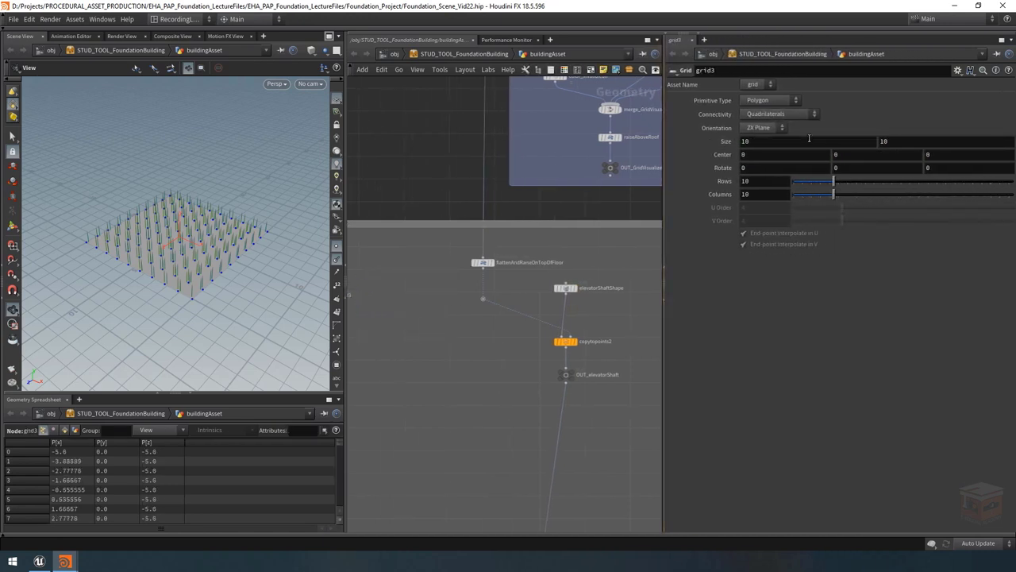
right_click(779, 142)
click(802, 234)
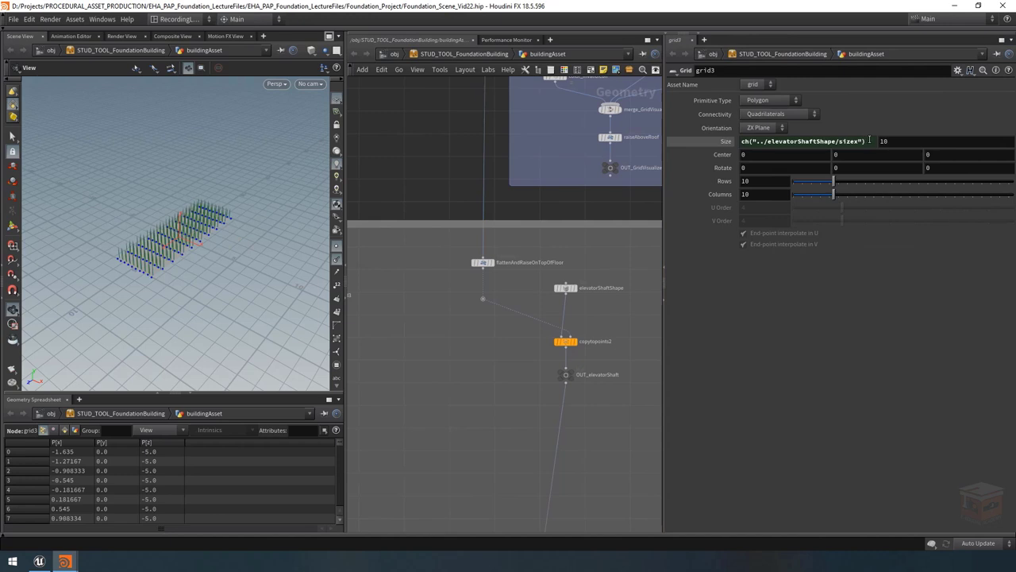
Step: Set the grid's second size value to the expression ch("../elevatorShaftShape/sizez")
click(680, 139)
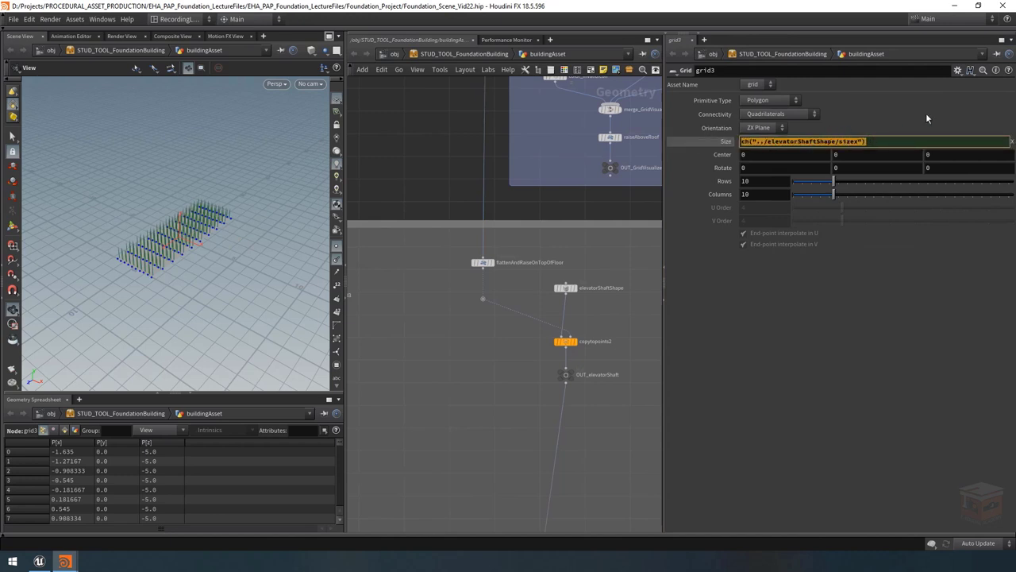
key(End)
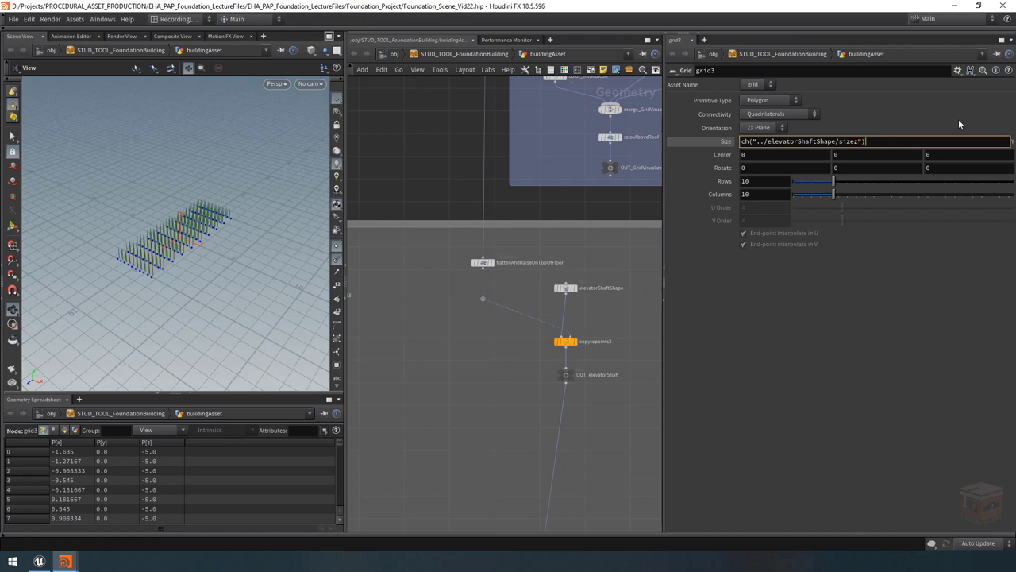
key(Return)
scroll(256, 230, up, 5)
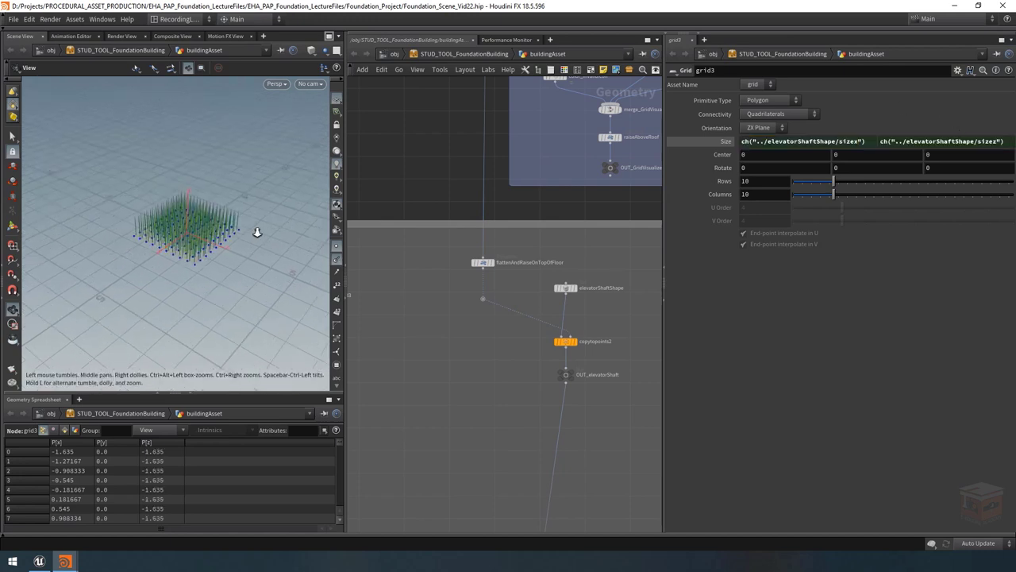
drag(227, 220, 207, 228)
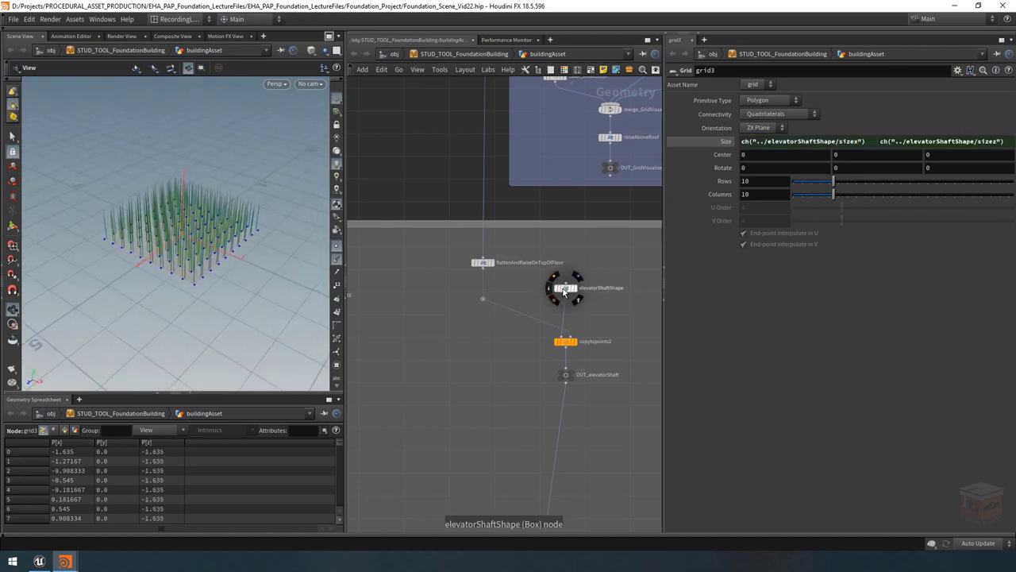
Step: Compare the size expressions of the elevatorShaftShape box with those of the new grid
click(566, 290)
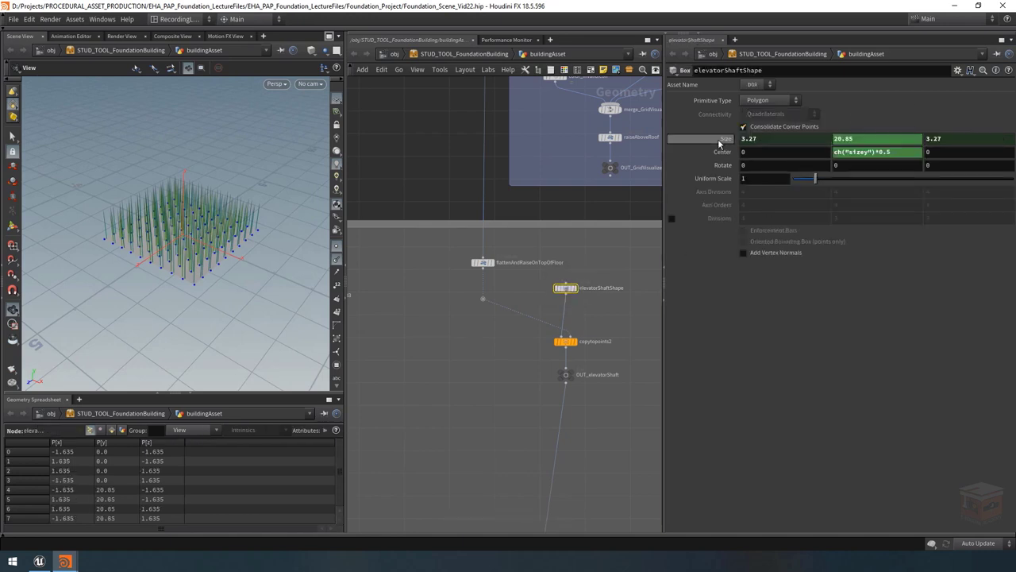
click(798, 138)
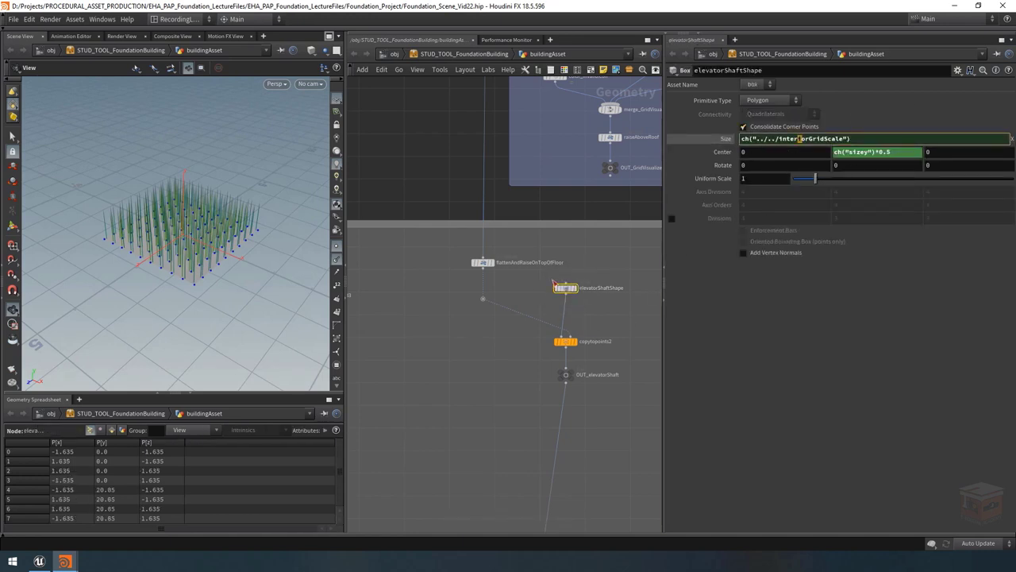
click(612, 278)
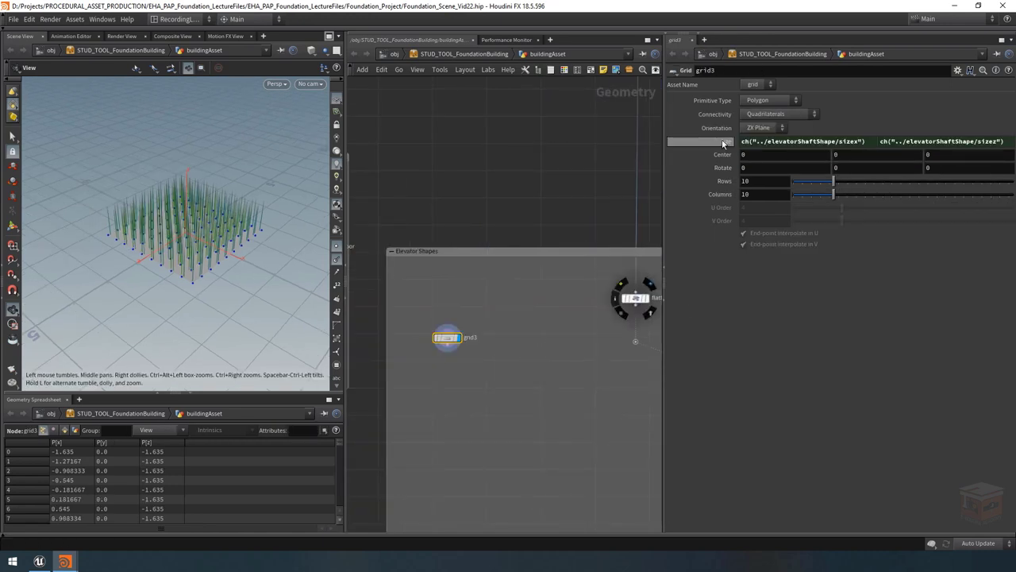
click(722, 140)
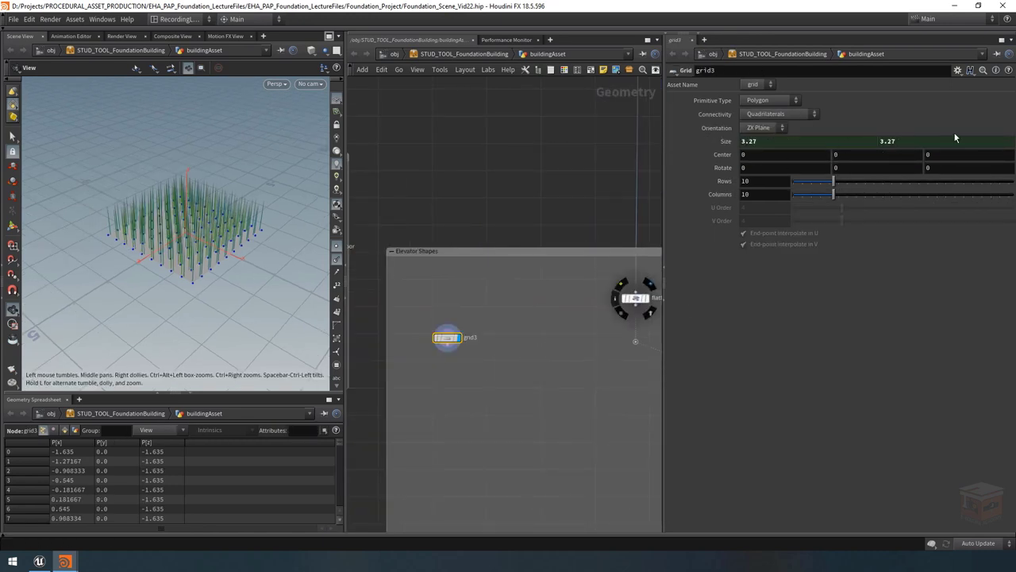
Step: Open the building asset's parameters in a separate window and set the Interior Grid Scale to 4
click(463, 54)
mouse_move(545, 143)
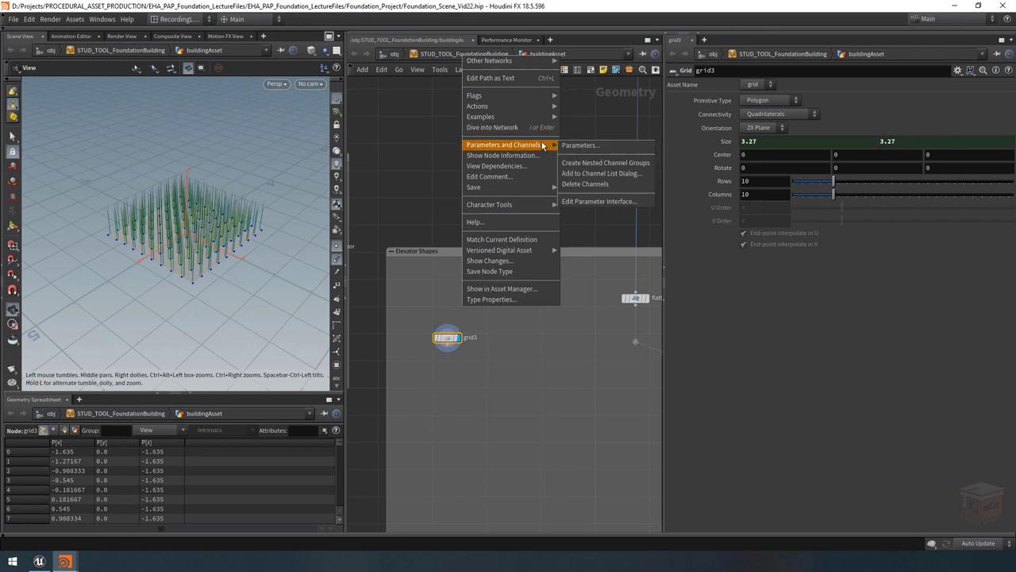
click(583, 150)
mouse_move(65, 560)
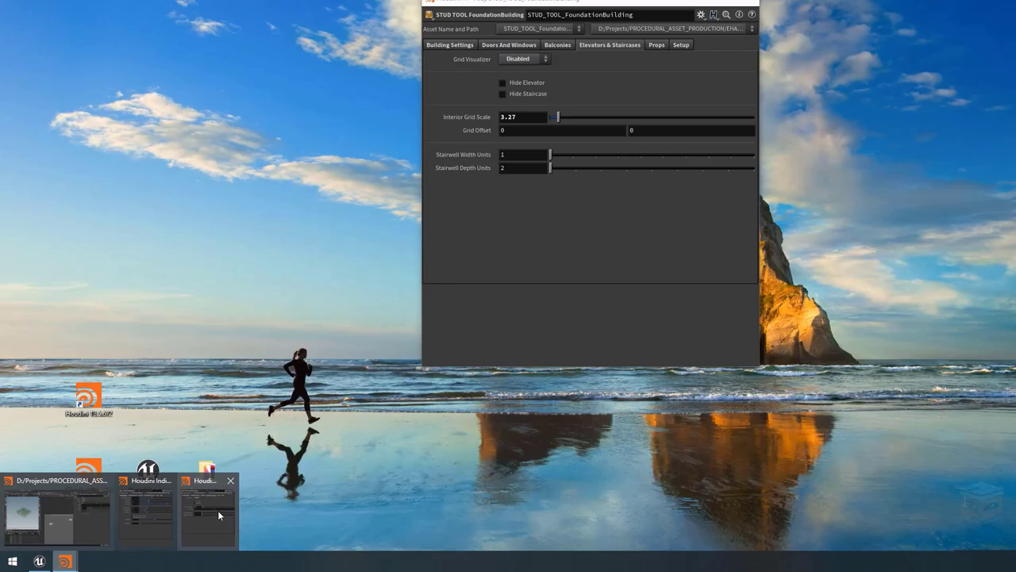
click(211, 512)
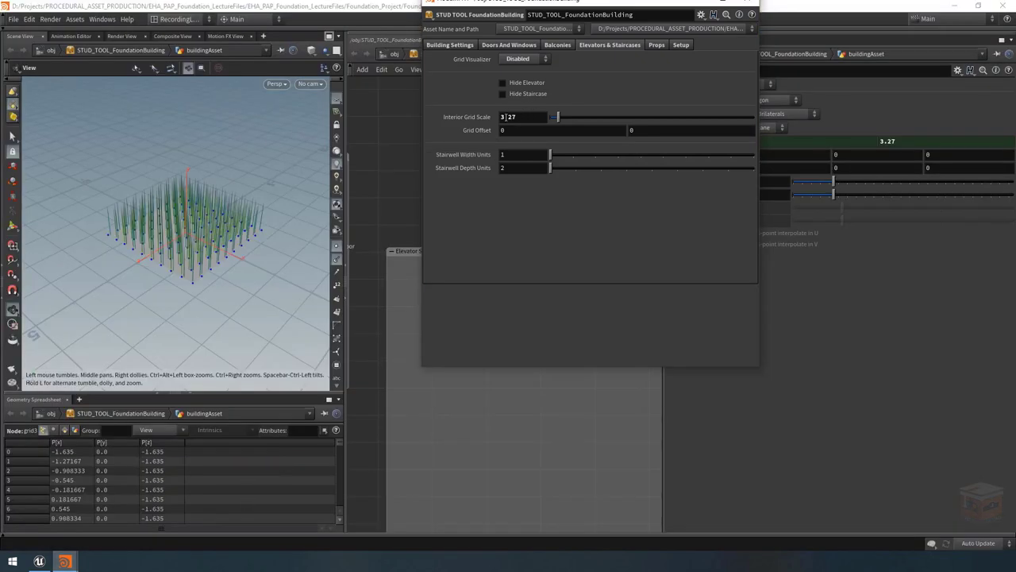
drag(520, 116, 581, 120)
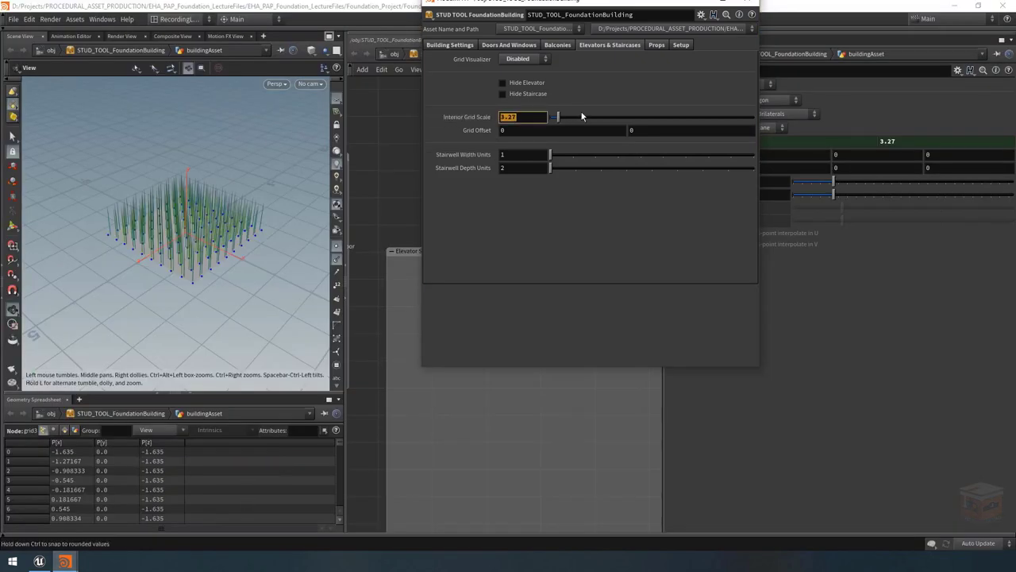
text(4)
key(Return)
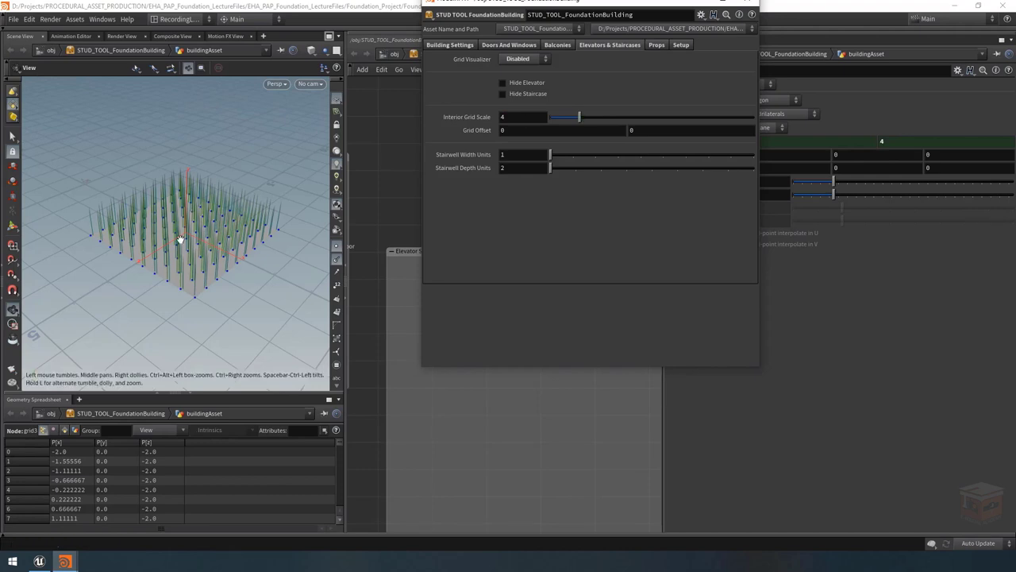
Step: Close the separate asset parameters window and check the size expressions of the elevatorShaftShape box
click(714, 7)
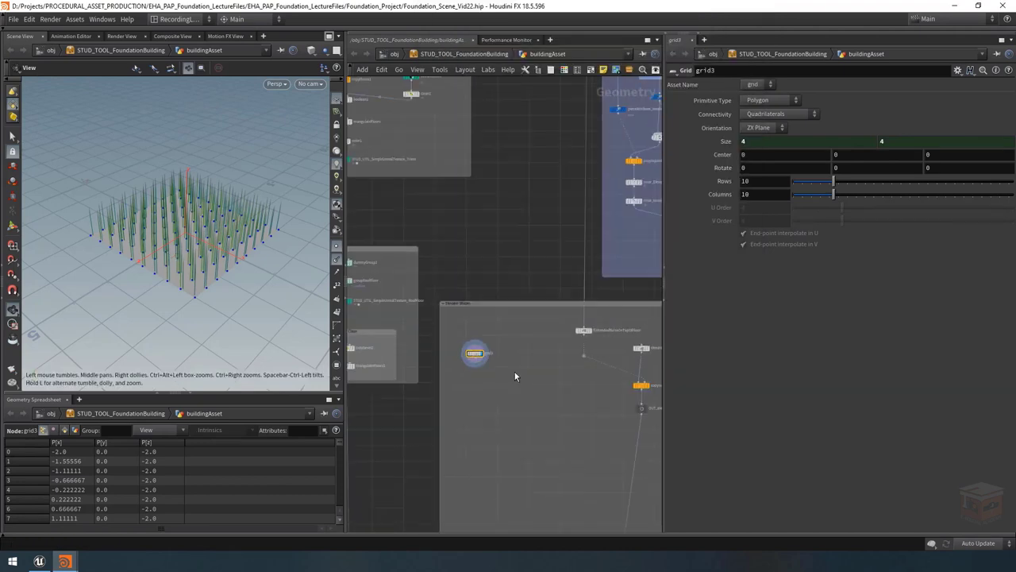
click(586, 343)
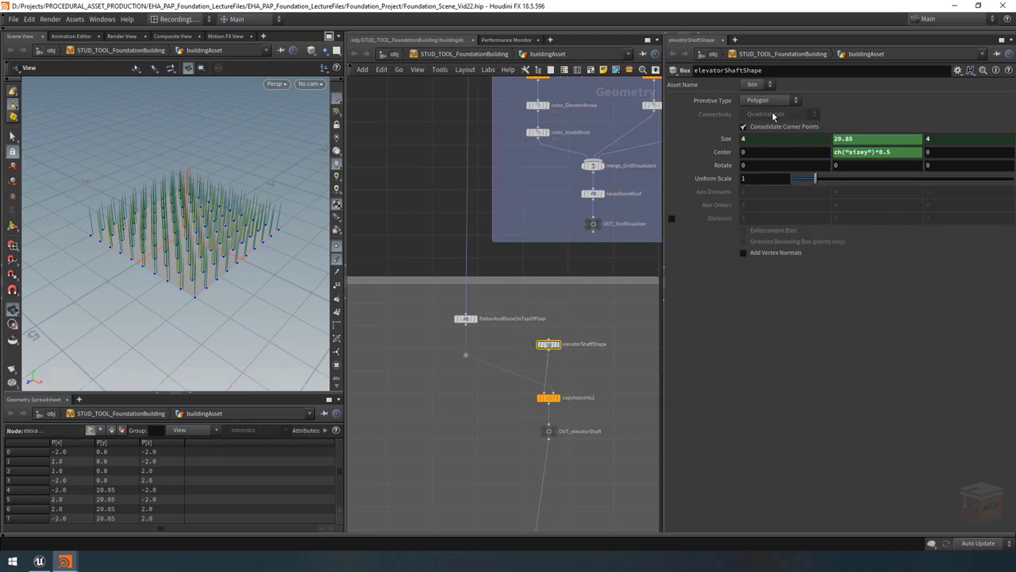
click(807, 138)
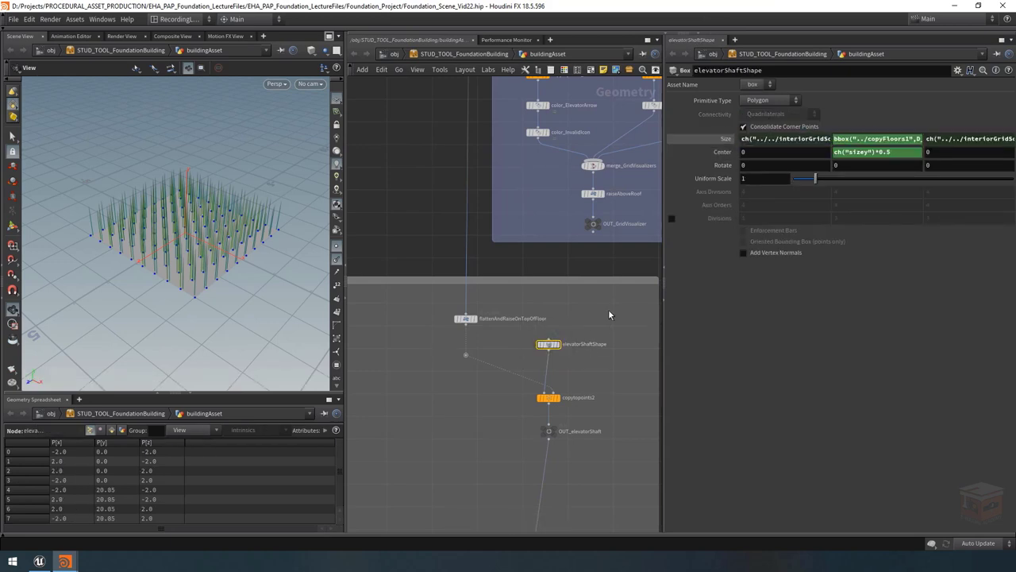
Step: Rename the new grid node in the Elevator Shapes network box to elevatorShaftOutside
scroll(607, 319, down, 3)
middle_drag(606, 318, 643, 320)
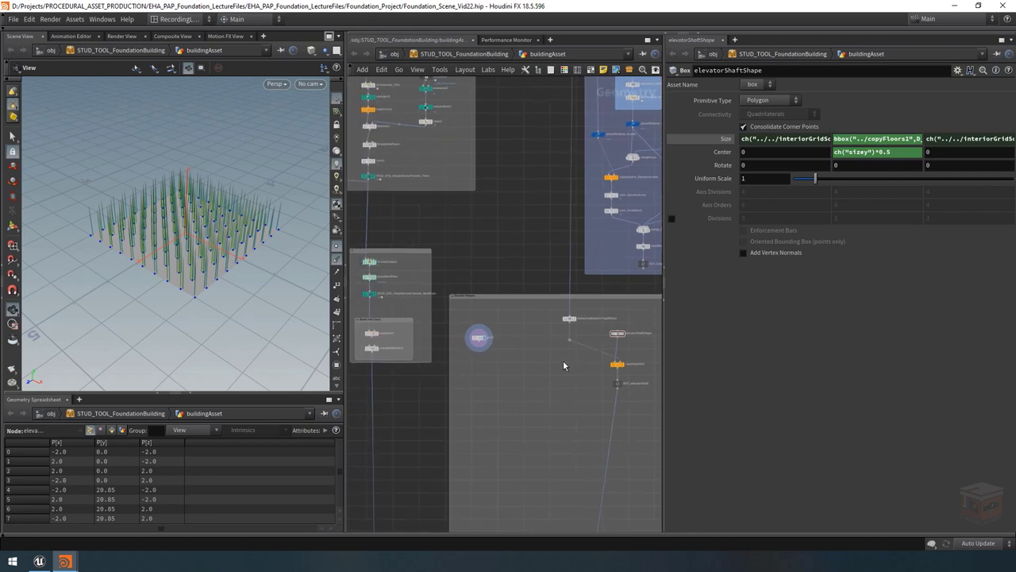
scroll(540, 358, up, 4)
click(468, 311)
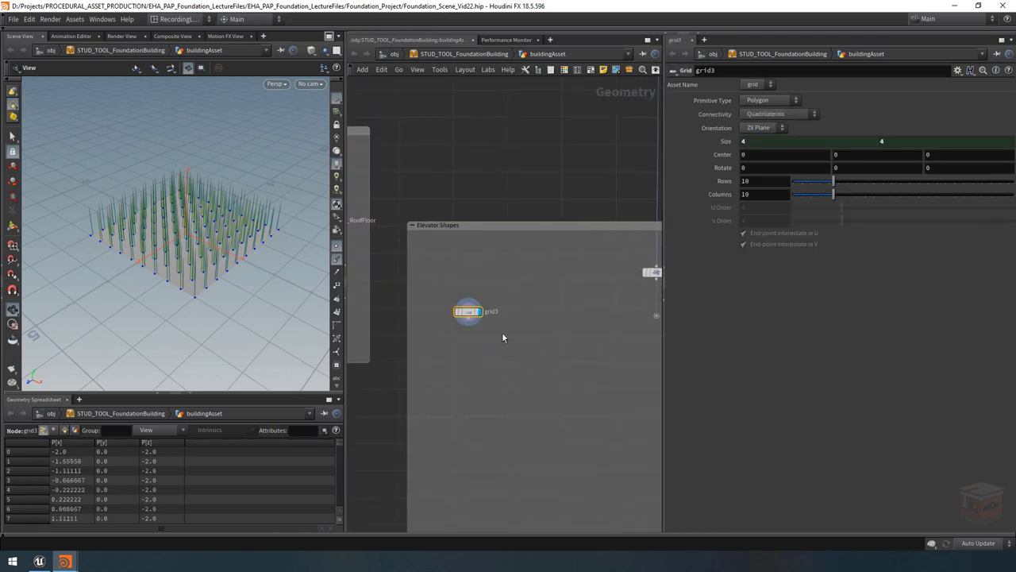
scroll(491, 322, up, 2)
double_click(492, 309)
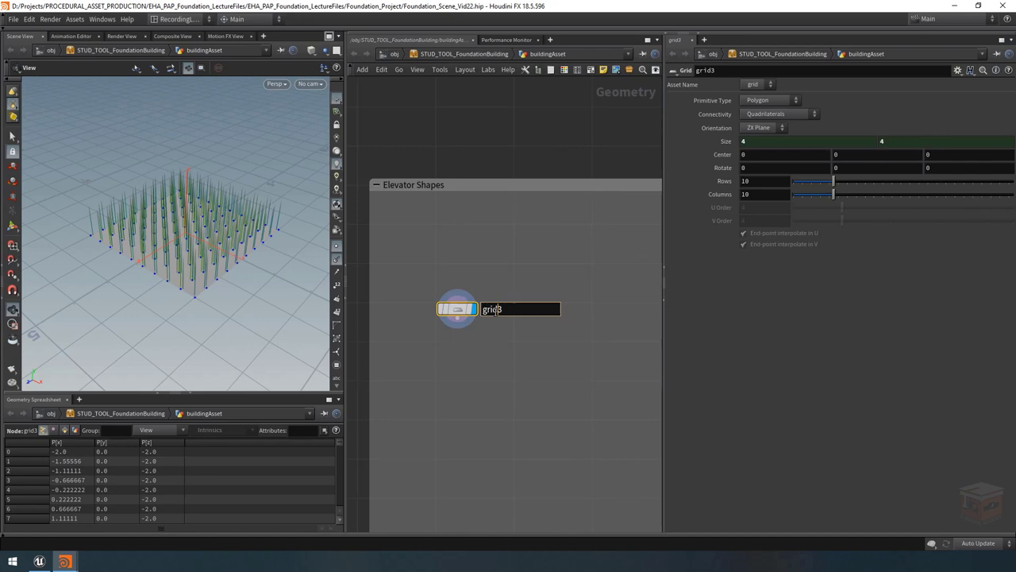
double_click(513, 311)
text(ele)
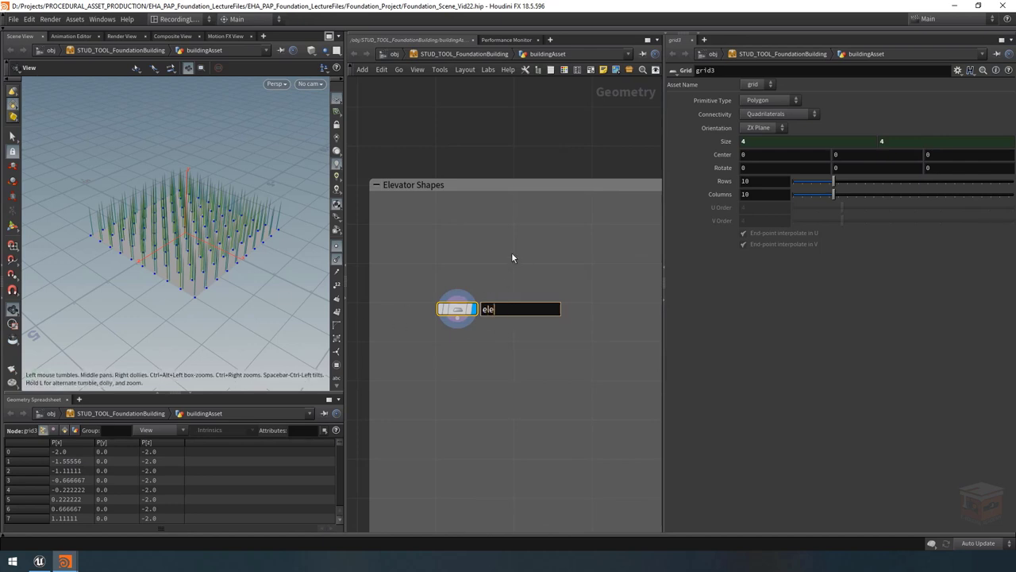
text(vatorShaftOutside)
key(Return)
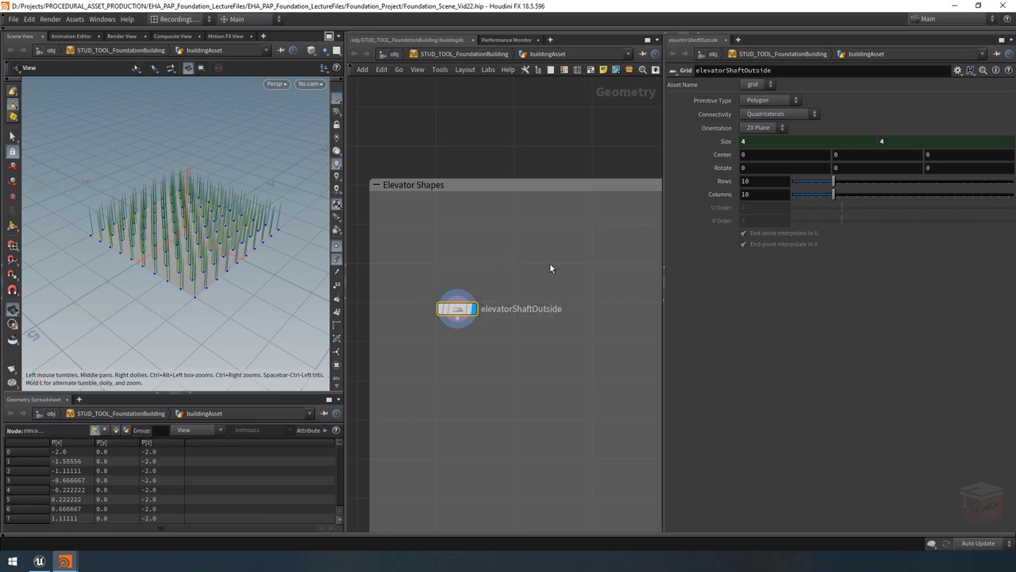
Step: Hide the point normals in the viewport and set the elevatorShaftOutside grid to 2 rows and 2 columns
scroll(550, 262, down, 2)
click(460, 291)
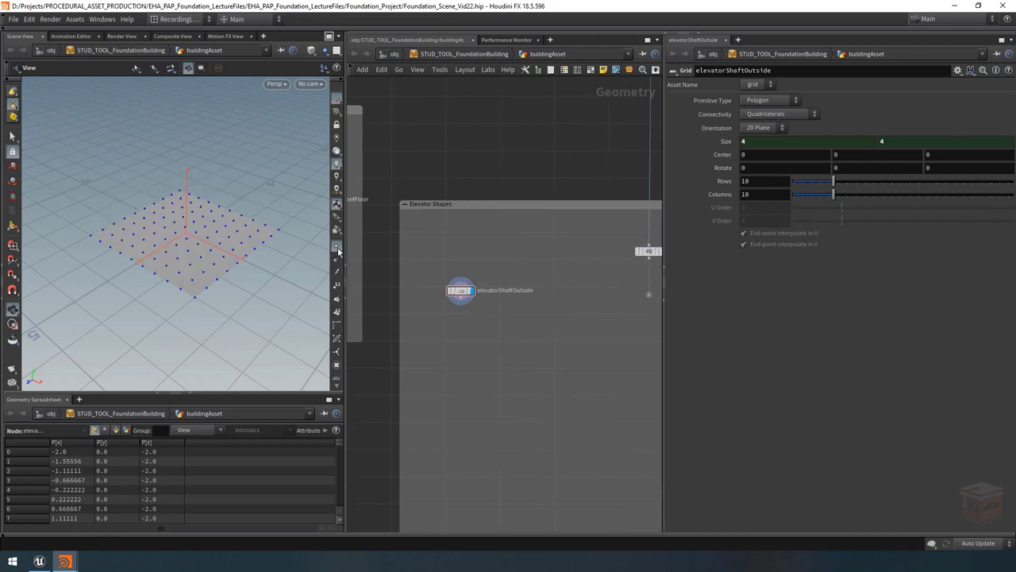
click(337, 245)
double_click(762, 179)
text(2)
key(Tab)
text(2)
key(Return)
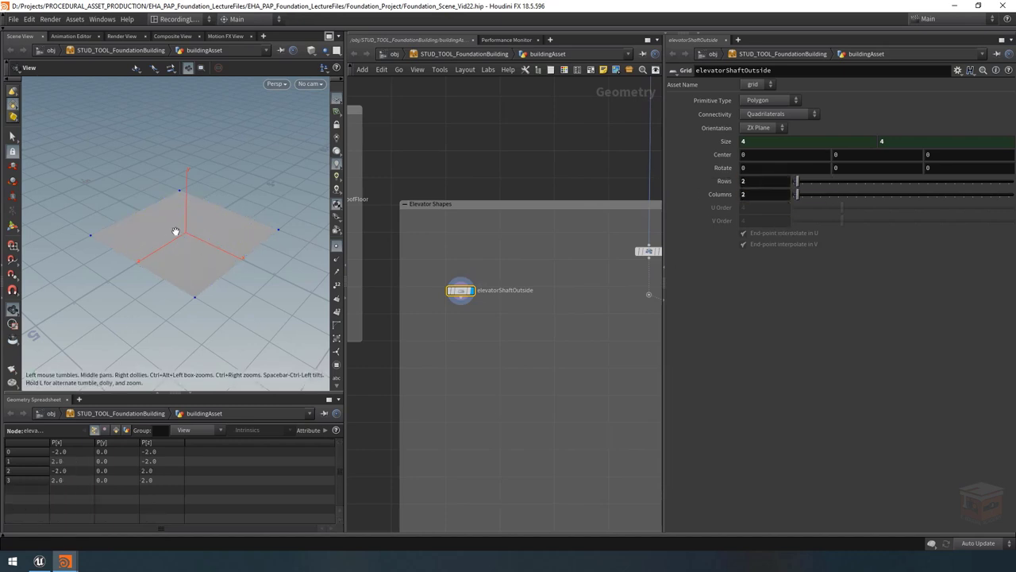
Step: Display the STUD_UTIL_ExtrudeAndTexture_Pillars node from Support Pillars and examine its side texture scale expression
click(495, 368)
scroll(477, 354, up, 3)
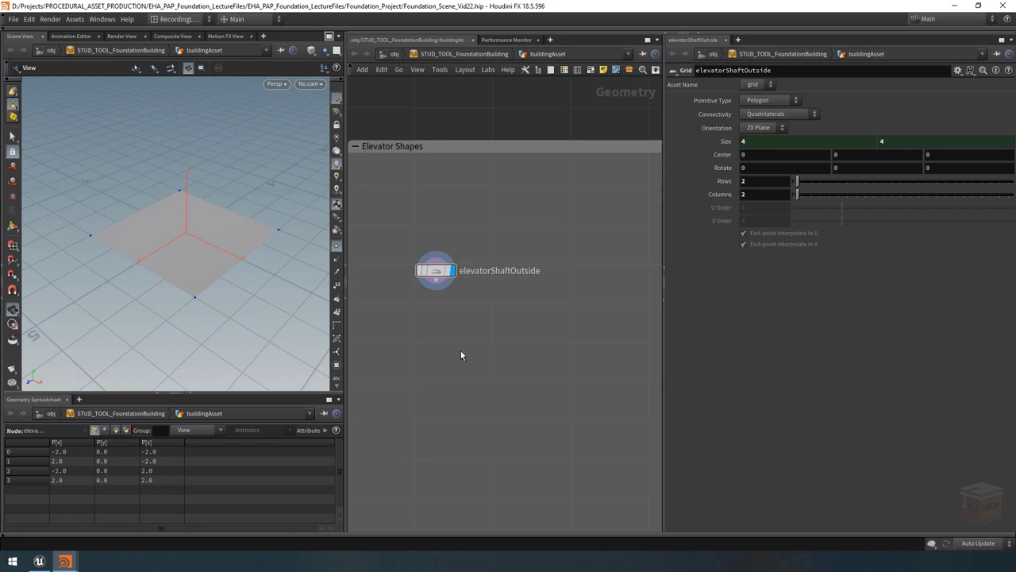
scroll(470, 340, down, 8)
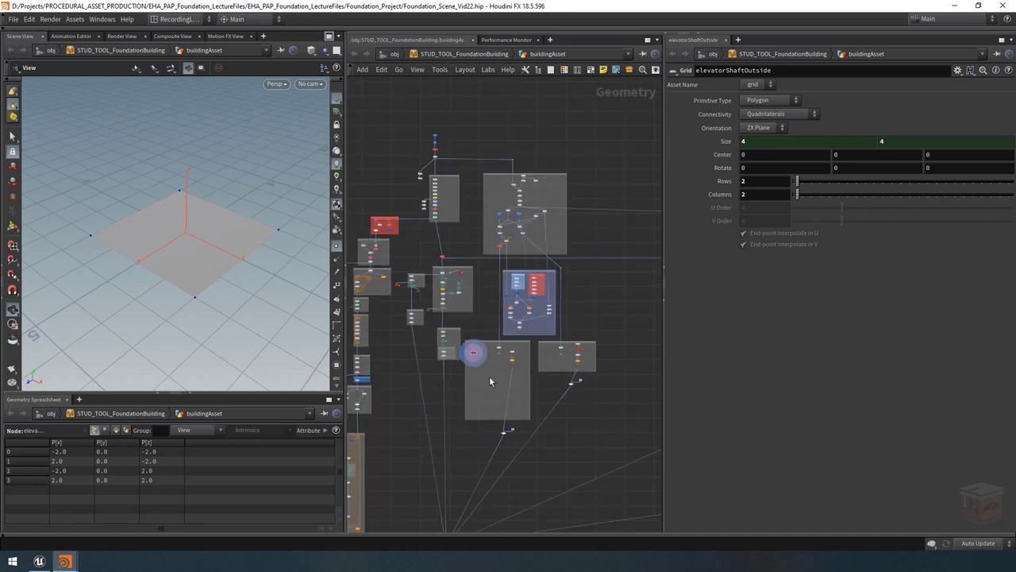
scroll(567, 390, up, 6)
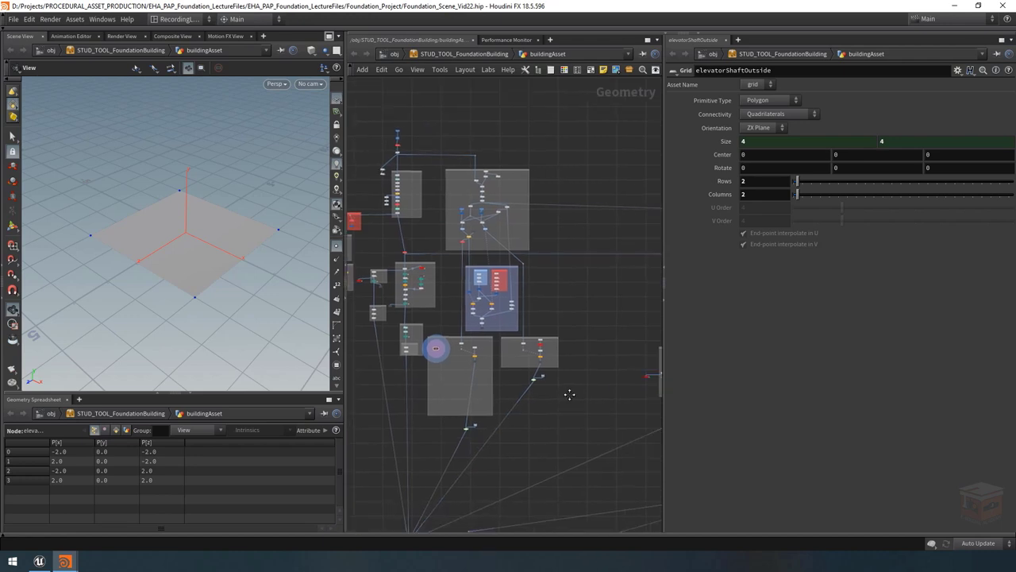
scroll(486, 353, up, 3)
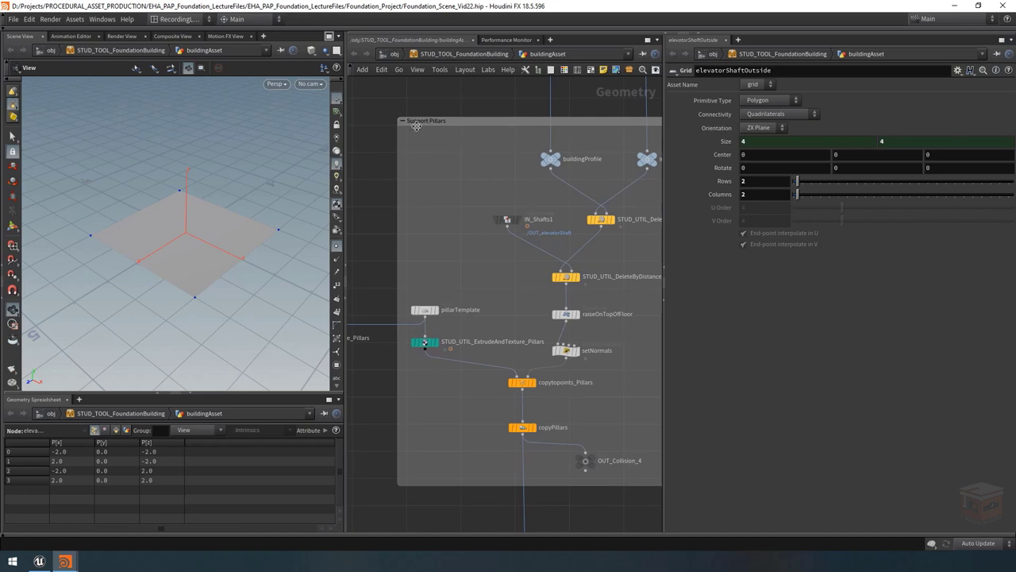
click(426, 343)
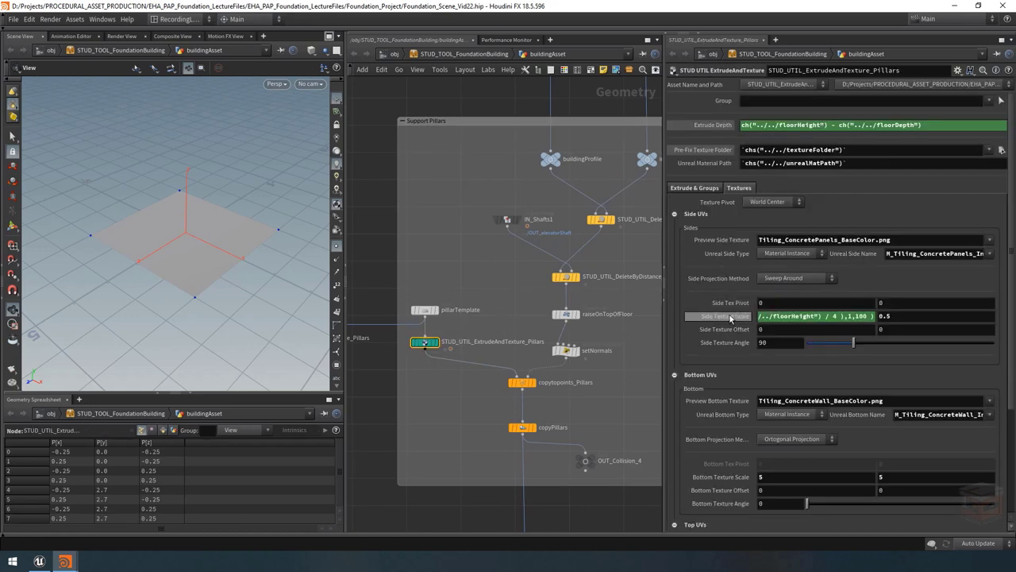
drag(663, 311, 508, 321)
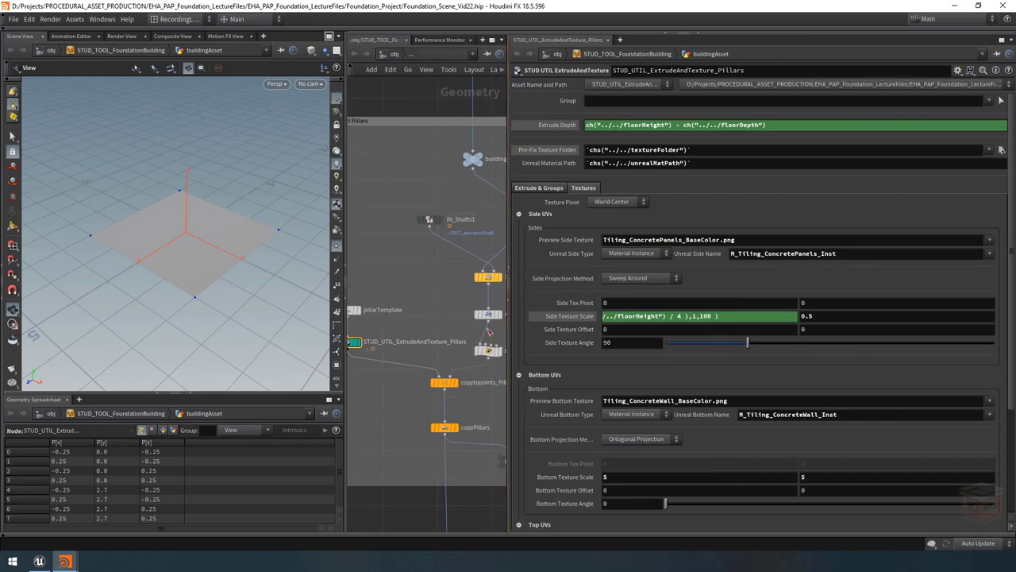
click(355, 344)
key(f)
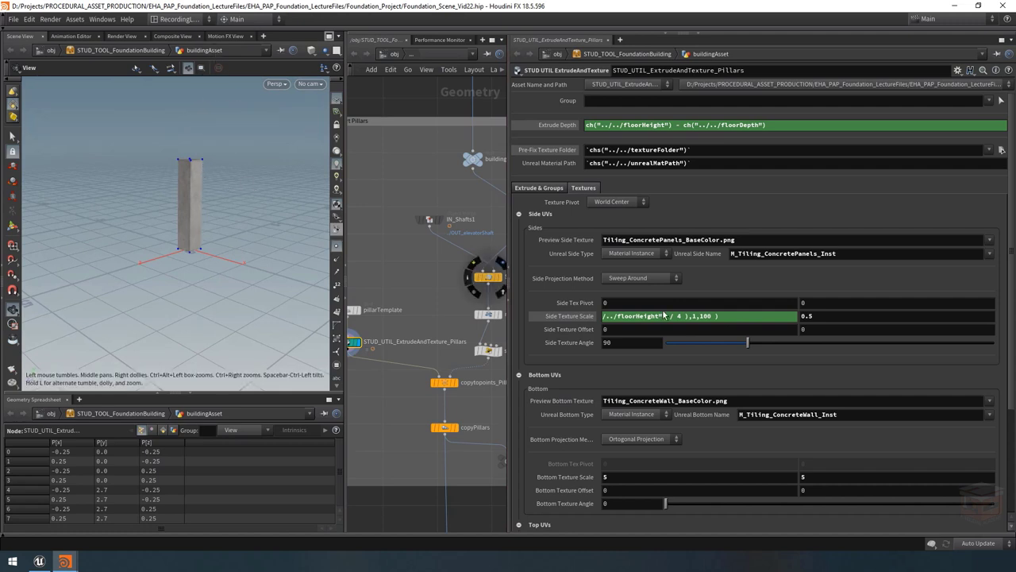
click(578, 317)
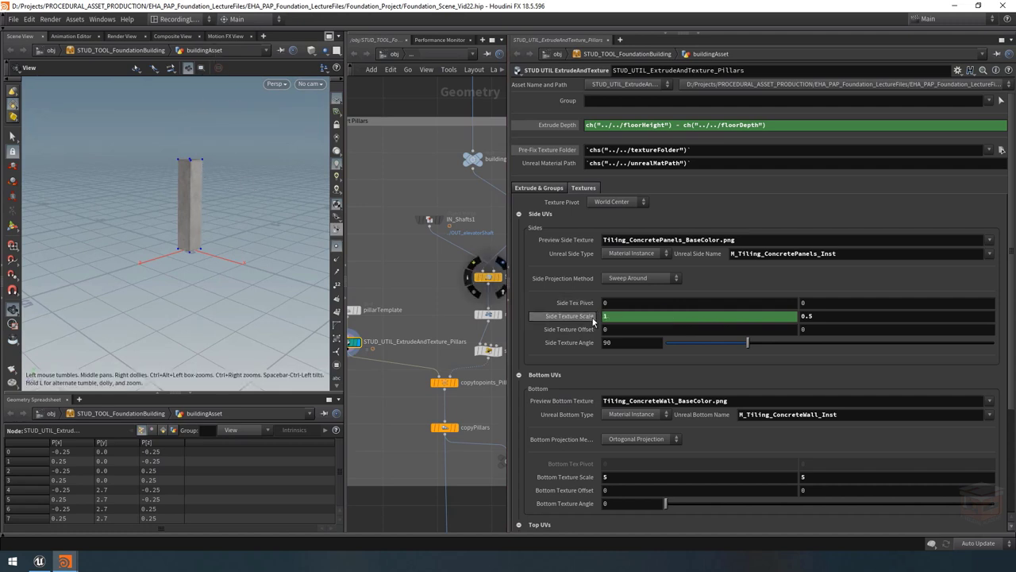
click(568, 316)
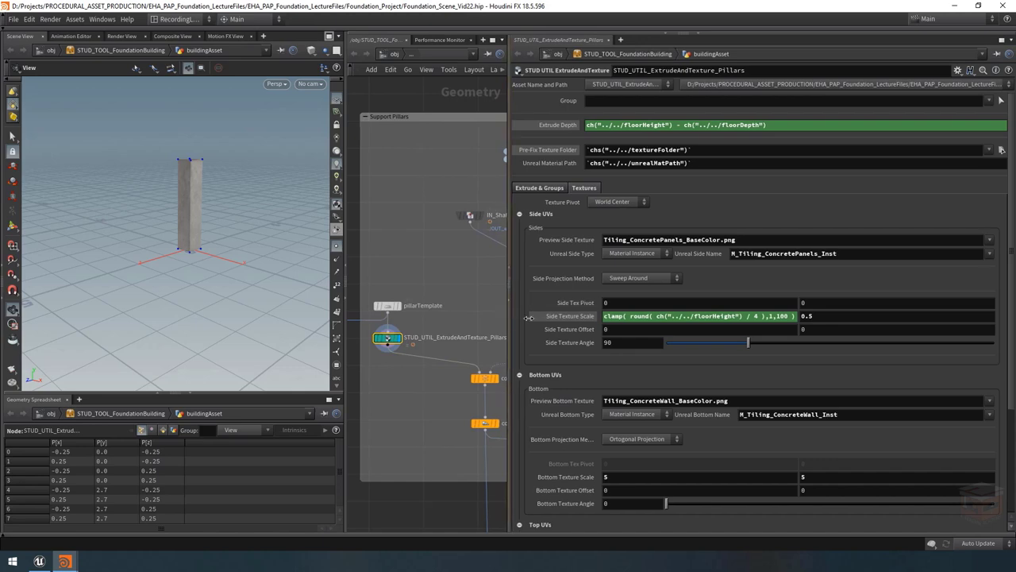
Step: Copy the STUD_UTIL_ExtrudeAndTexture_Pillars node into Elevator Shapes, connect it below elevatorShaftOutside and display its result
drag(508, 320, 706, 320)
key(ctrl+c)
scroll(518, 390, down, 6)
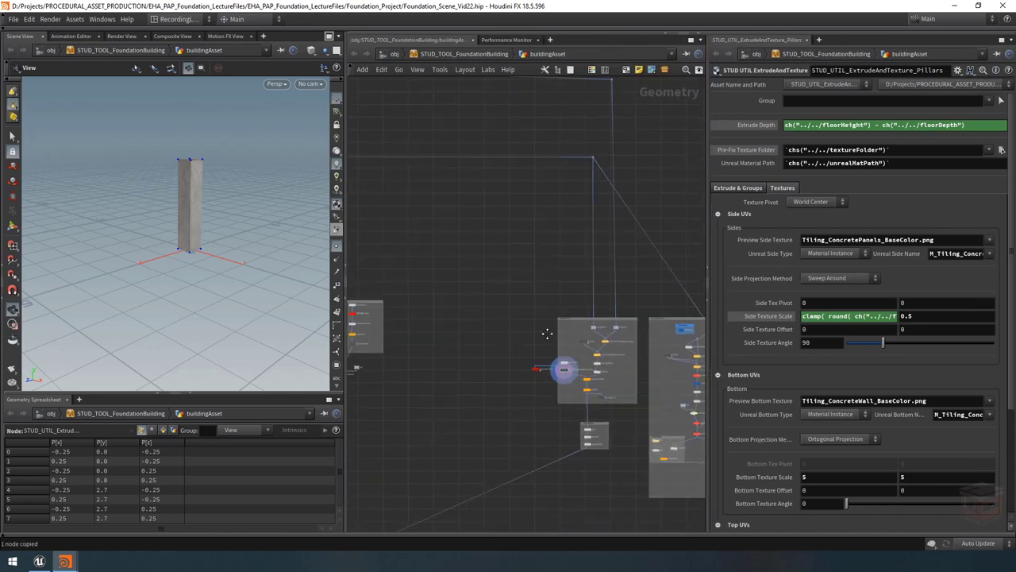
scroll(374, 353, up, 2)
scroll(374, 353, up, 6)
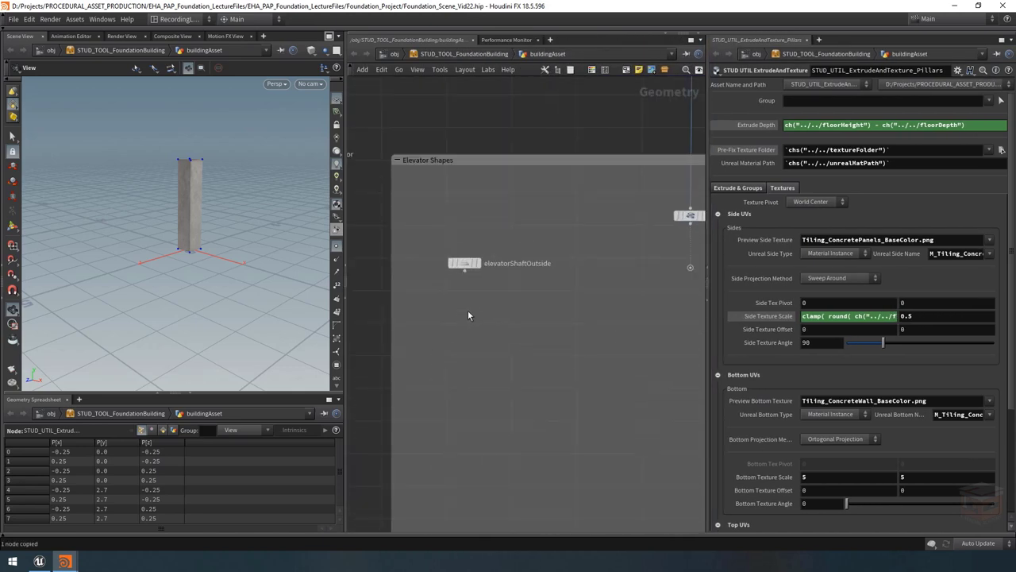
key(ctrl+v)
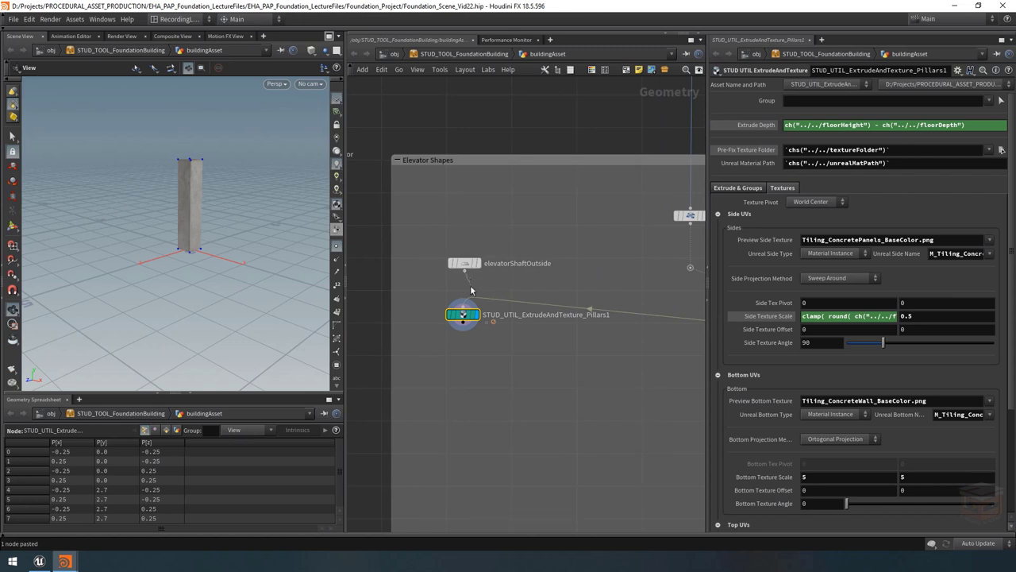
click(465, 301)
drag(466, 323, 469, 315)
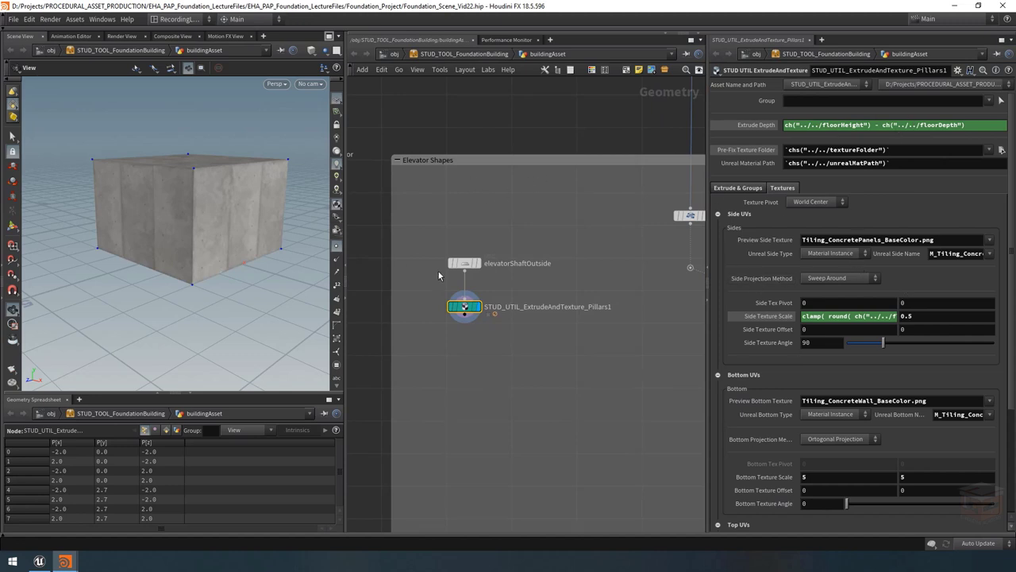
Step: Show the floors' final texture node as a template in the viewport to compare the shaft block with the floor heights
scroll(558, 258, down, 6)
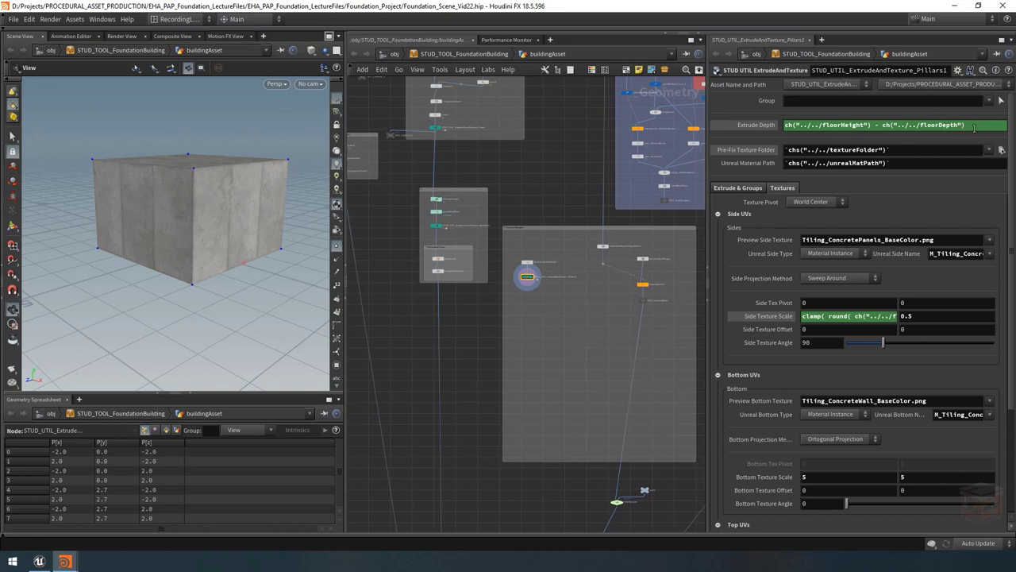
middle_drag(366, 273, 482, 401)
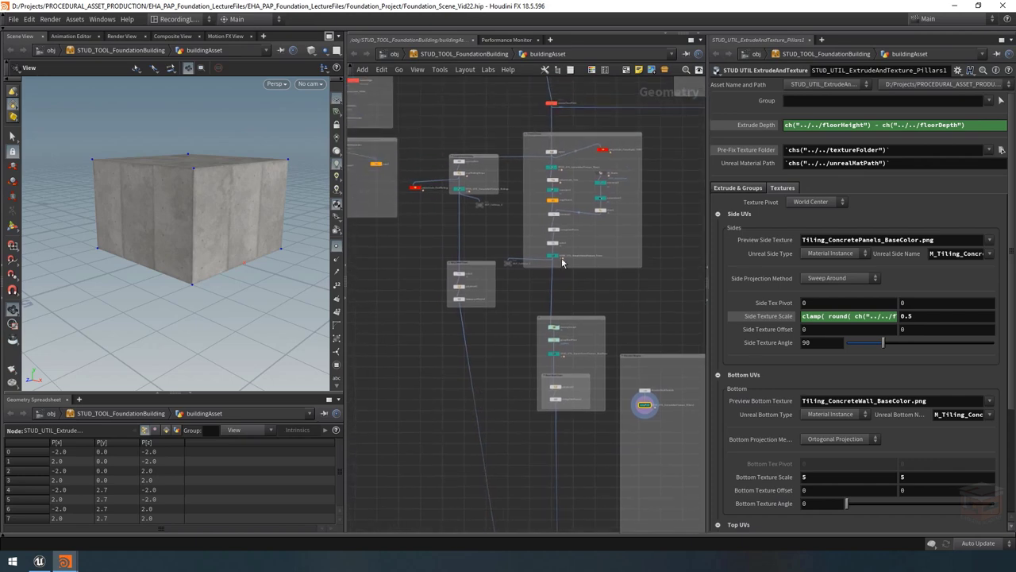
scroll(562, 262, up, 8)
drag(188, 227, 245, 242)
scroll(188, 216, down, 4)
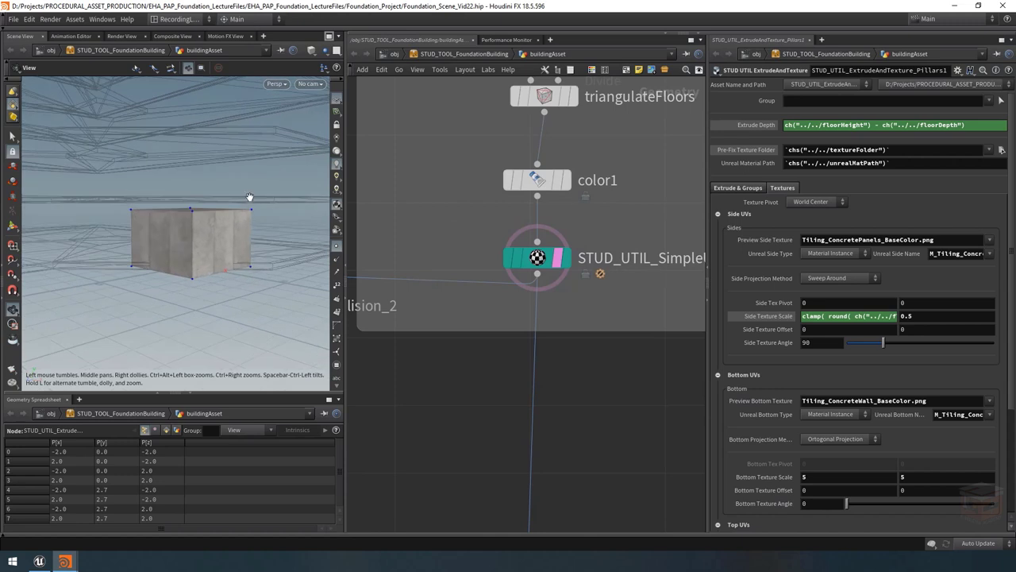
drag(197, 219, 228, 231)
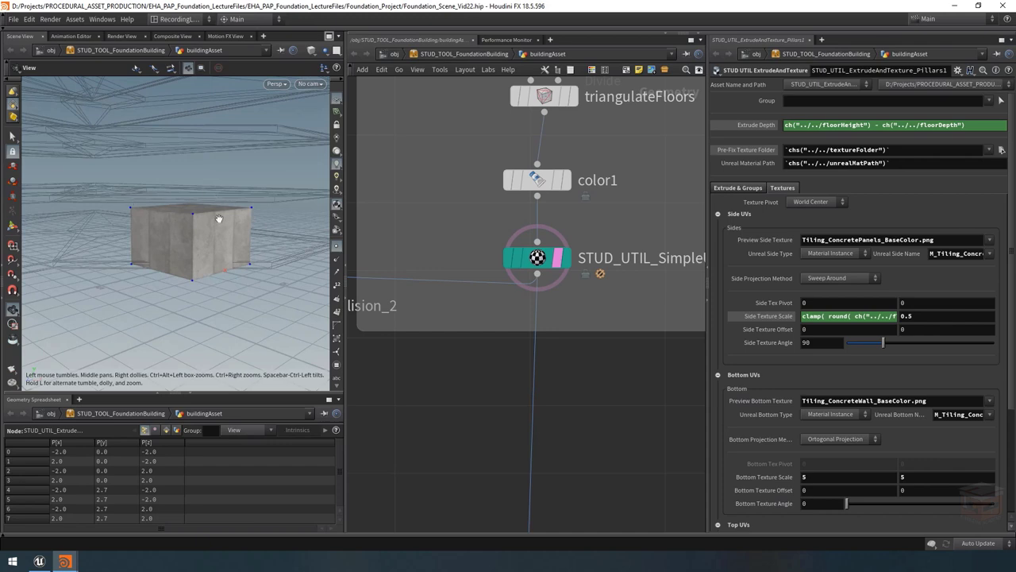
Step: Remove the floorDepth subtraction from the copied extrude node so its Extrude Depth is ch("../../floorHeight")
scroll(538, 420, down, 6)
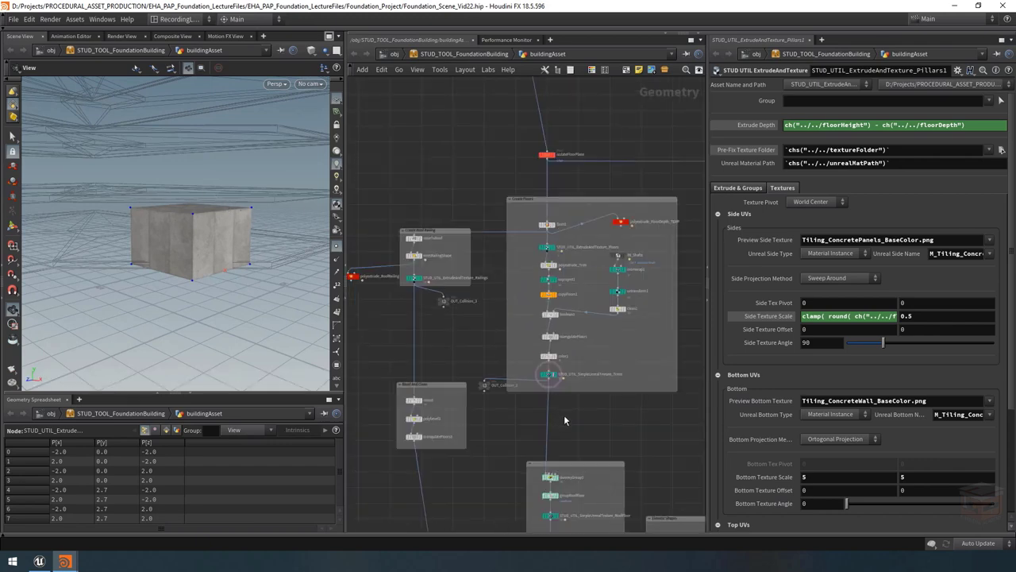
scroll(620, 397, up, 6)
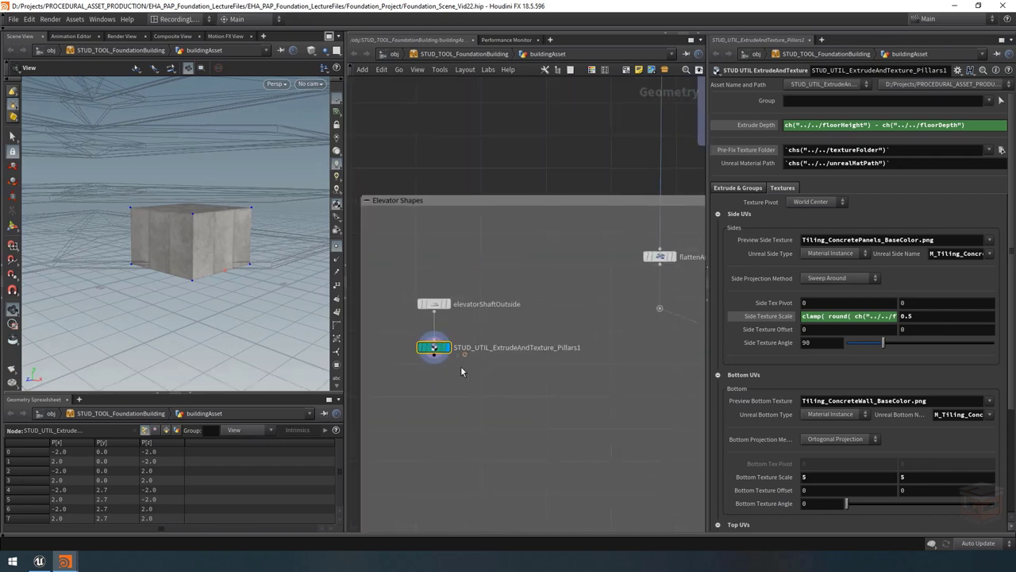
drag(967, 125, 874, 125)
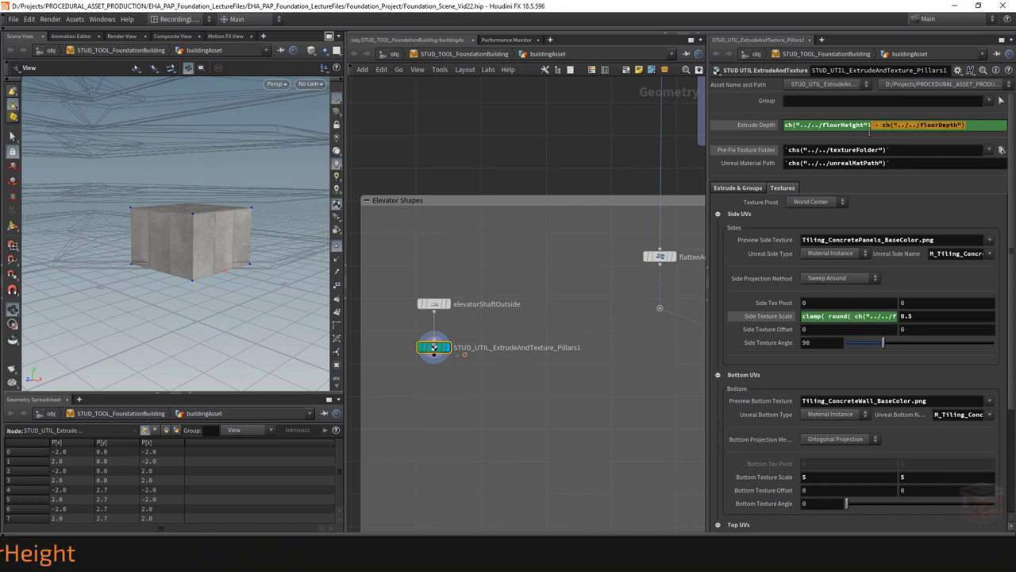
key(Delete)
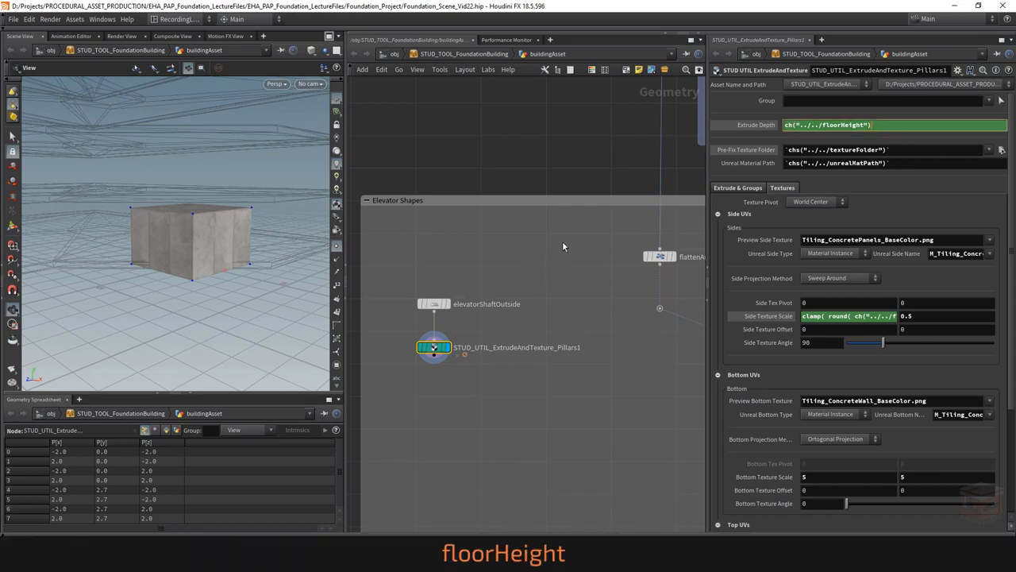
key(Return)
drag(227, 230, 220, 227)
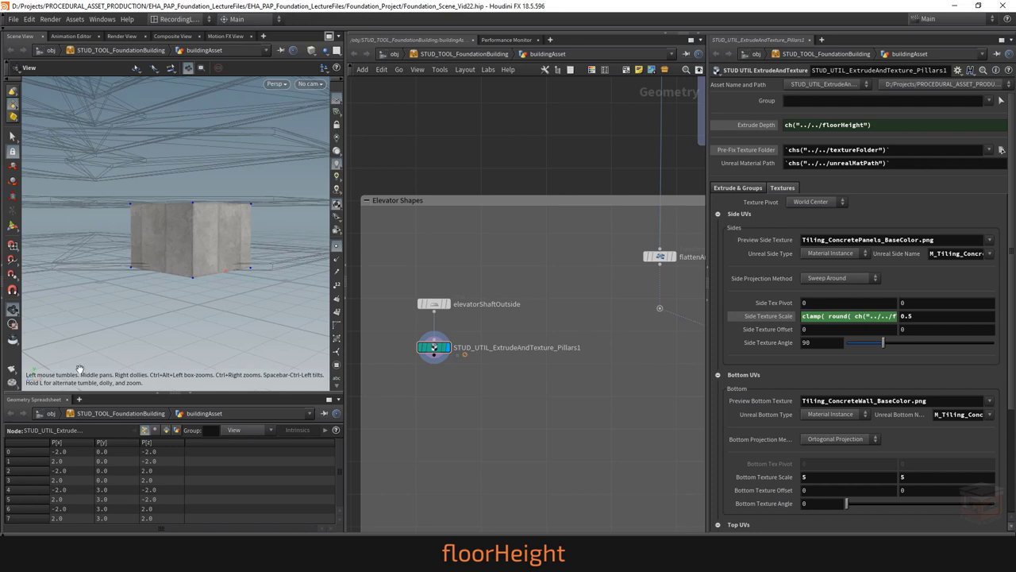
Step: Check the available side projection methods and examine the concrete panel texture on the shaft block's sides
click(845, 278)
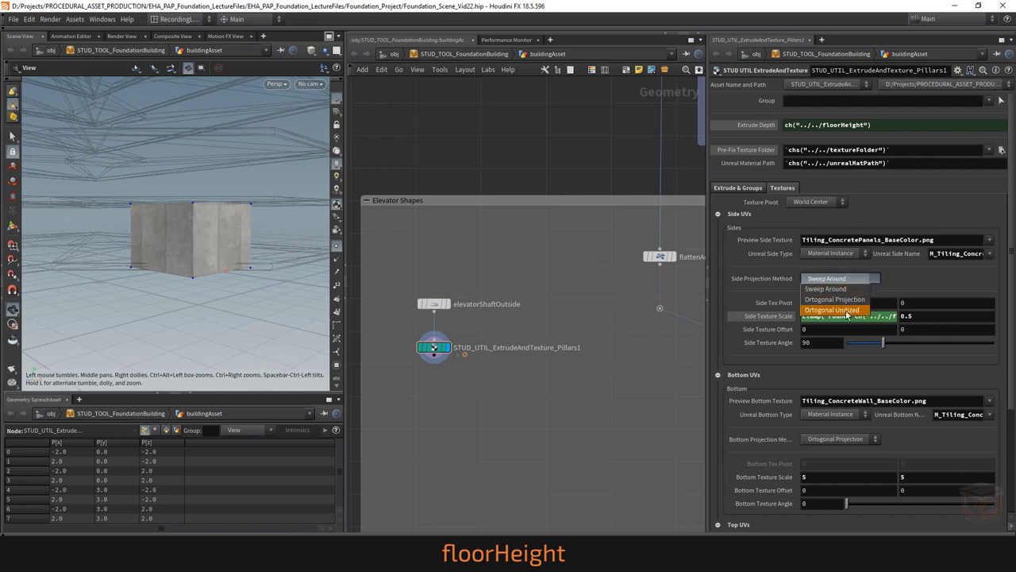
click(748, 281)
mouse_move(171, 238)
mouse_down()
mouse_move(141, 238)
mouse_move(160, 236)
mouse_up()
scroll(161, 236, up, 5)
scroll(193, 238, down, 1)
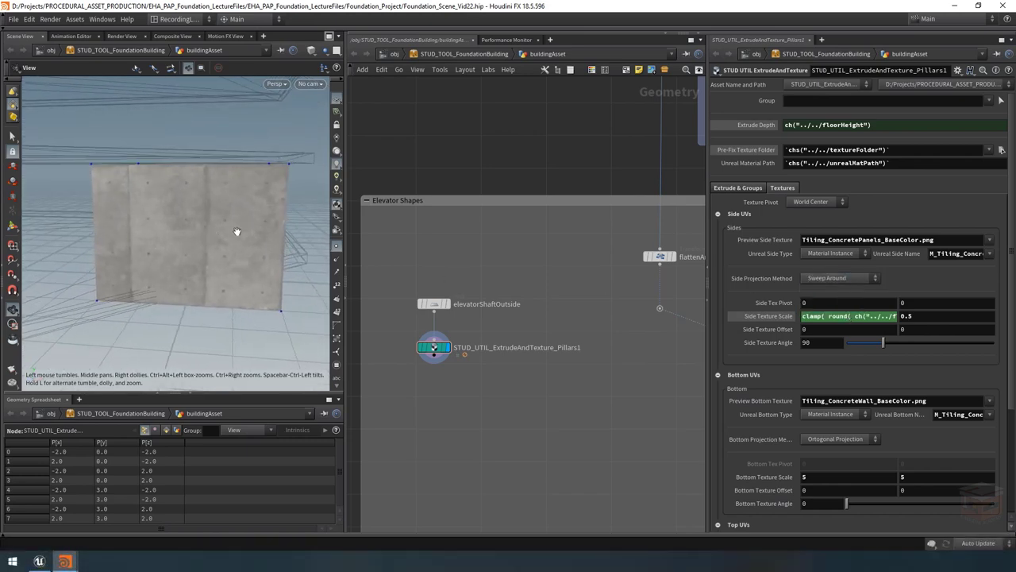
drag(266, 231, 243, 233)
drag(159, 215, 144, 182)
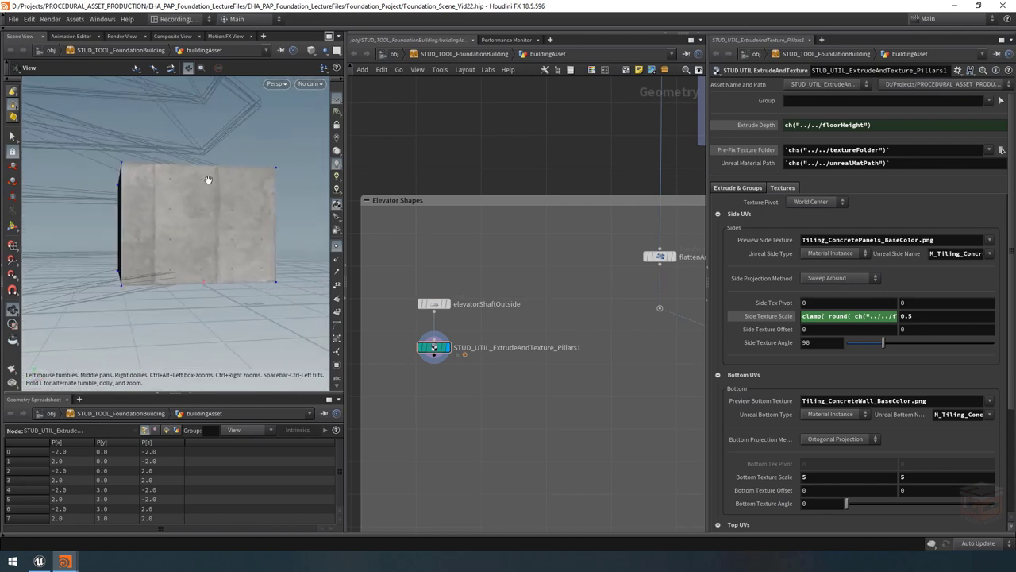
Step: Split the viewport into two side-by-side views and show the shaft block's UV layout in one of them
drag(221, 221, 234, 192)
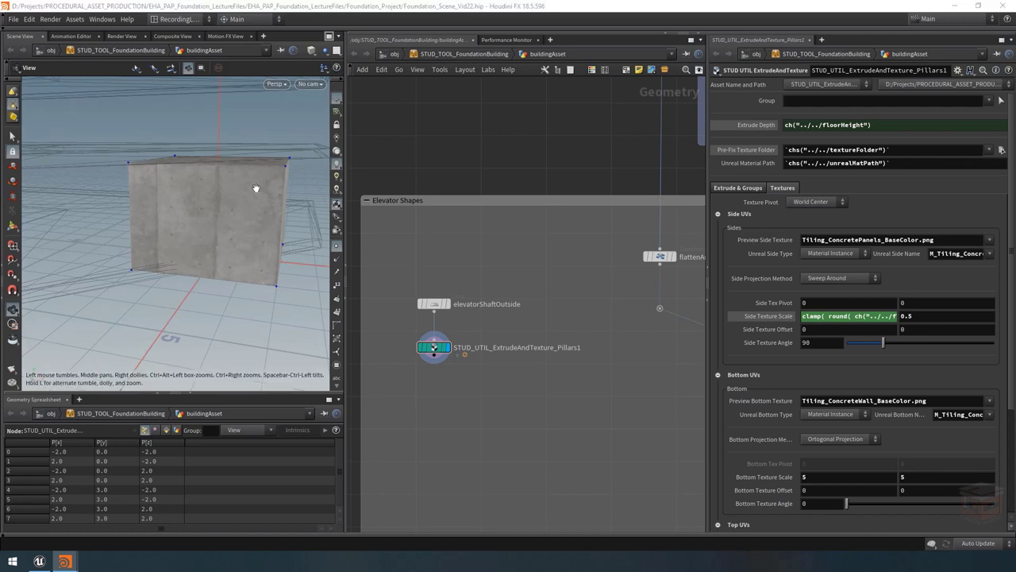
drag(346, 177, 476, 176)
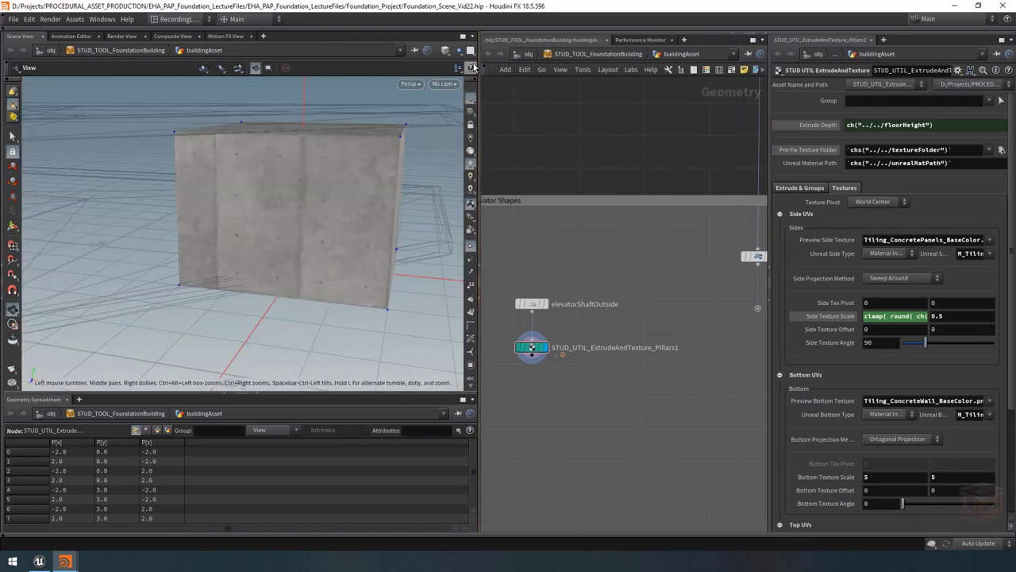
click(471, 50)
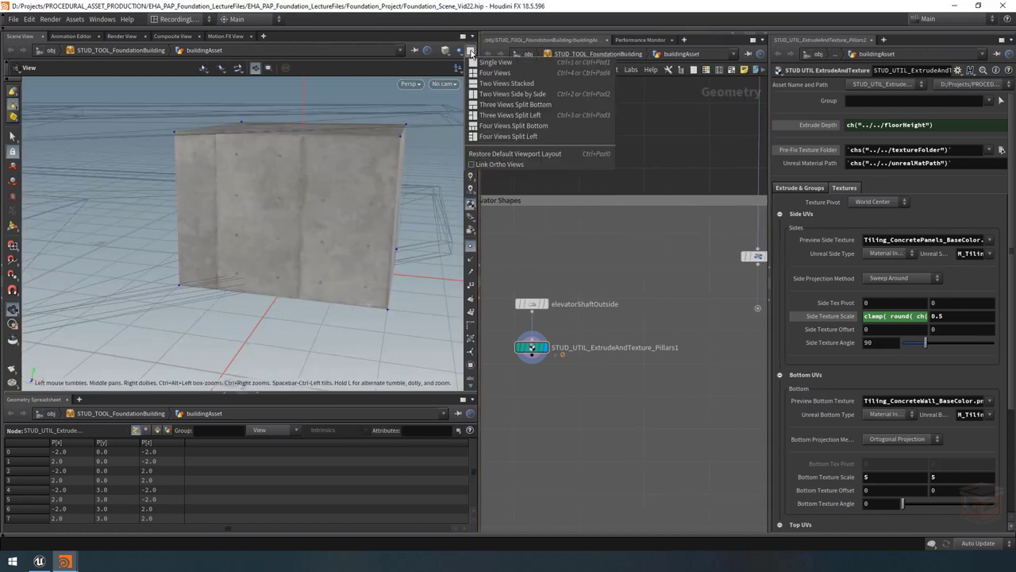
click(508, 93)
click(191, 83)
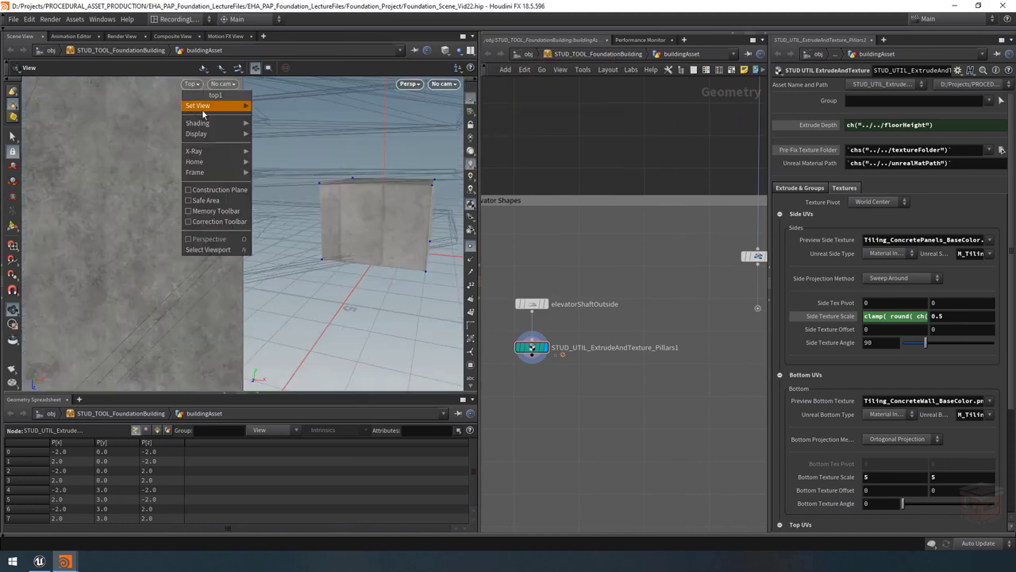
mouse_move(202, 107)
click(270, 148)
scroll(133, 234, up, 10)
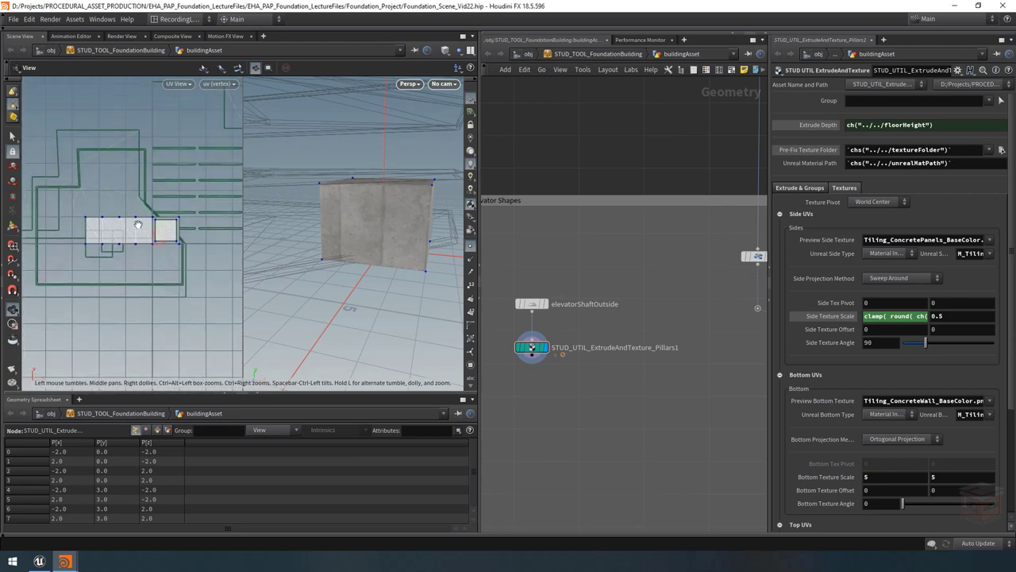
drag(382, 212, 373, 208)
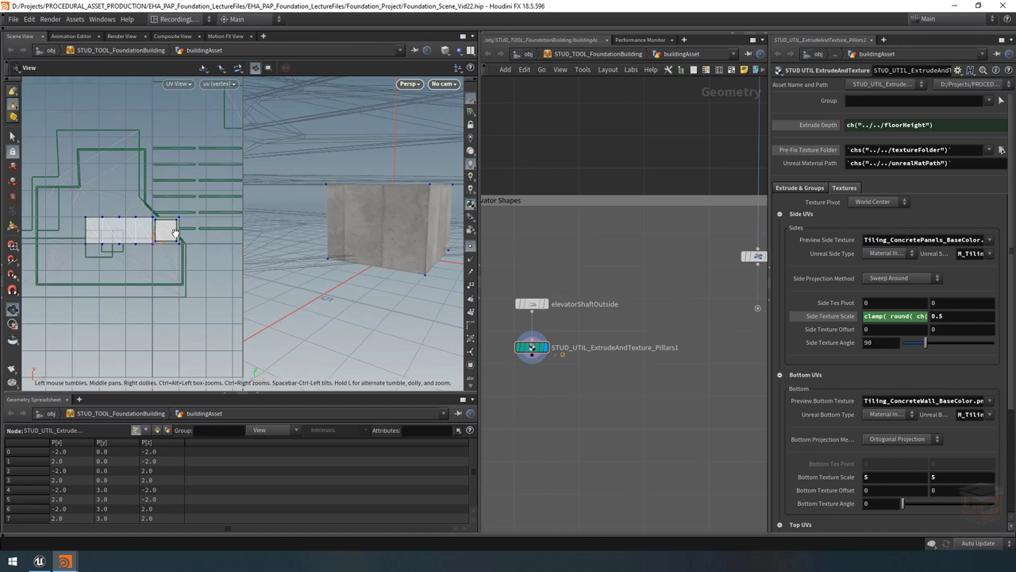
scroll(174, 231, up, 5)
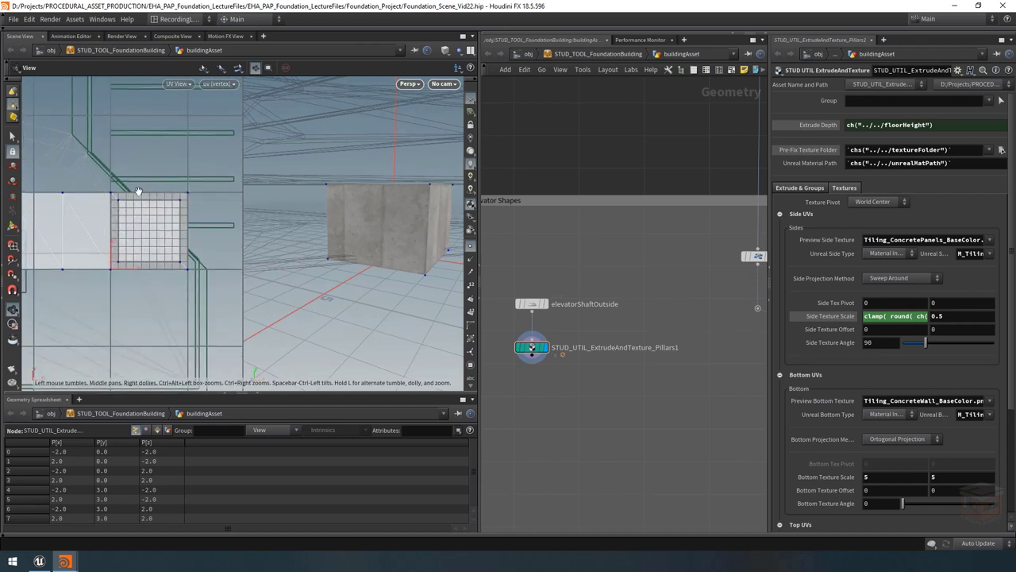
Step: Set the extrude node's Side Projection Method to Ortogonal Unitized and inspect the block's sides
click(881, 279)
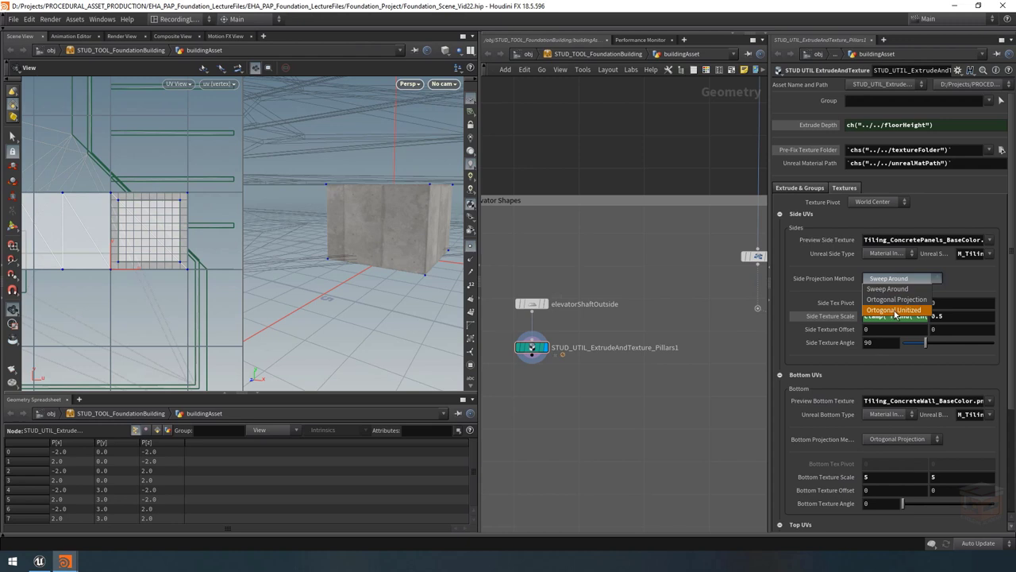
click(888, 309)
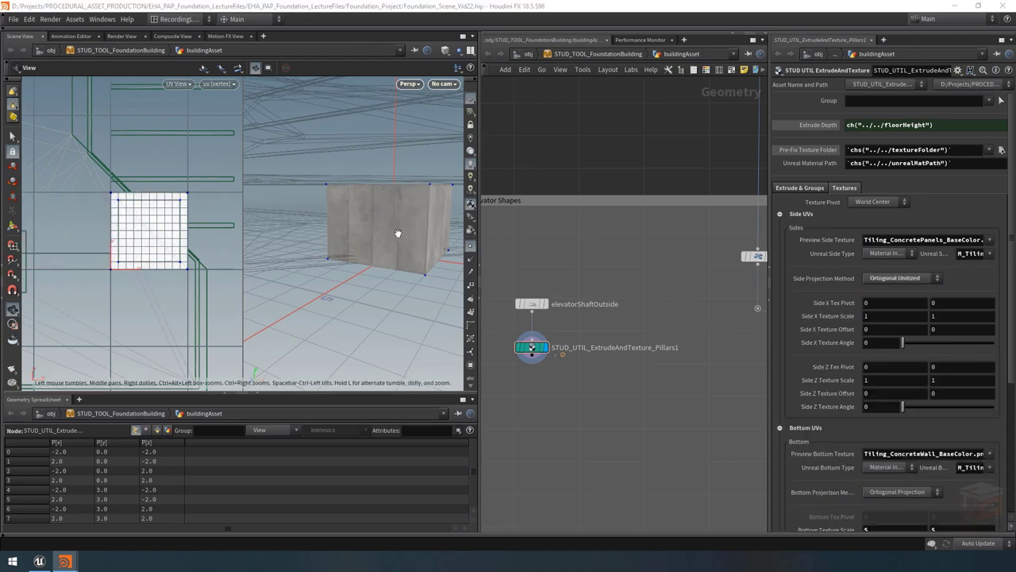
drag(409, 225, 343, 227)
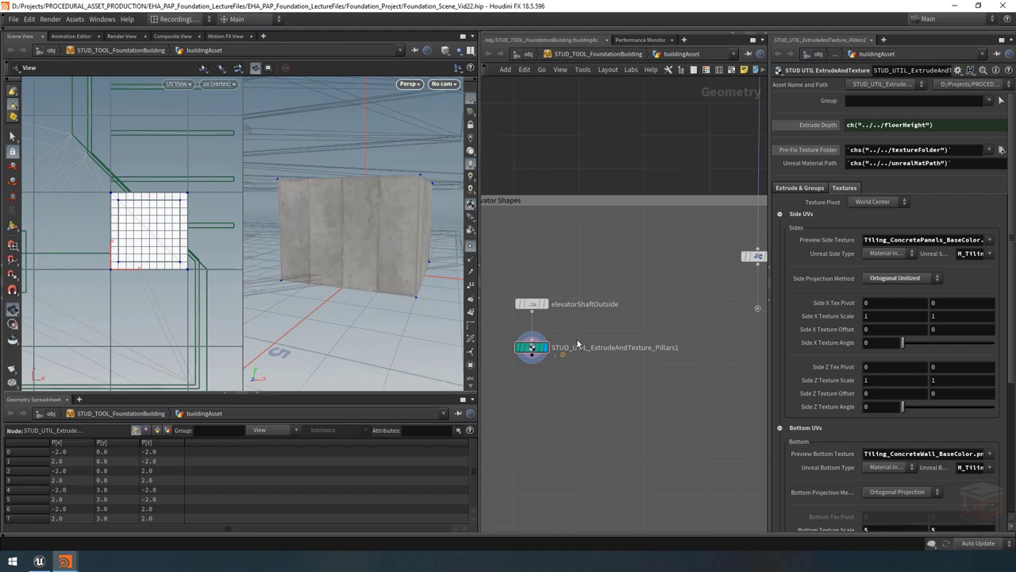
Step: Review the extrude node's bottom and top texture settings against the faces of the shaft block
click(530, 347)
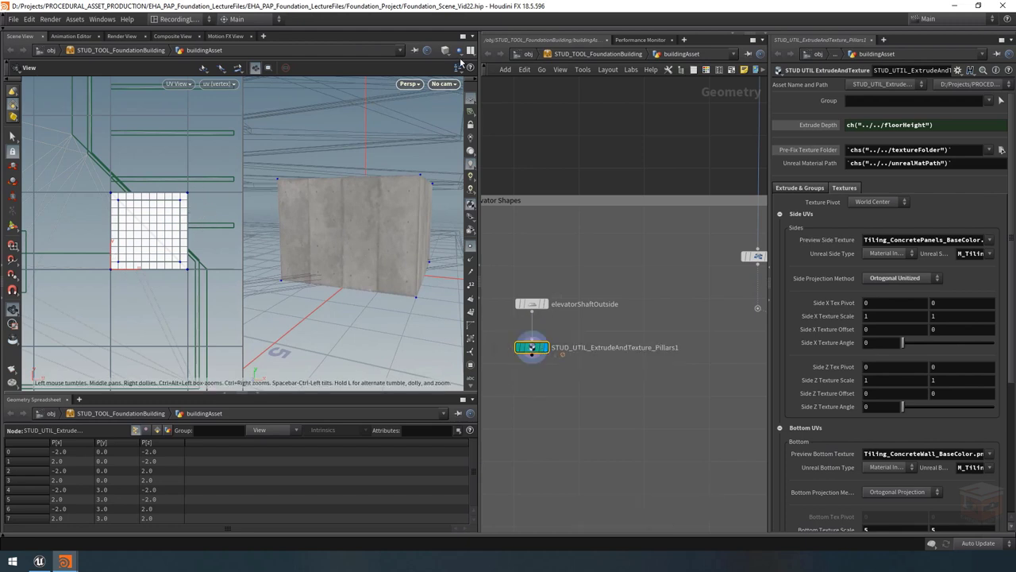
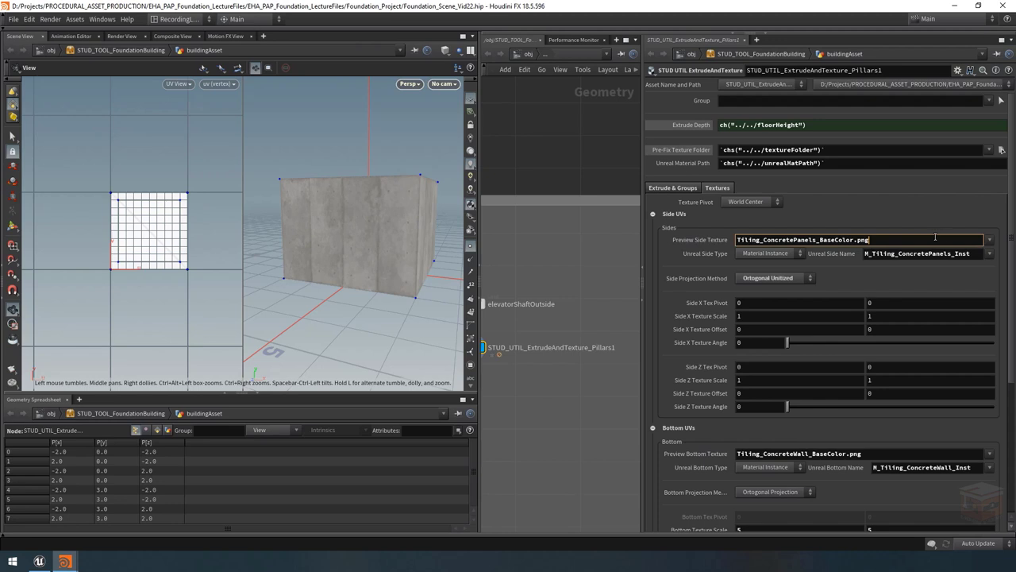
scroll(705, 342, down, 3)
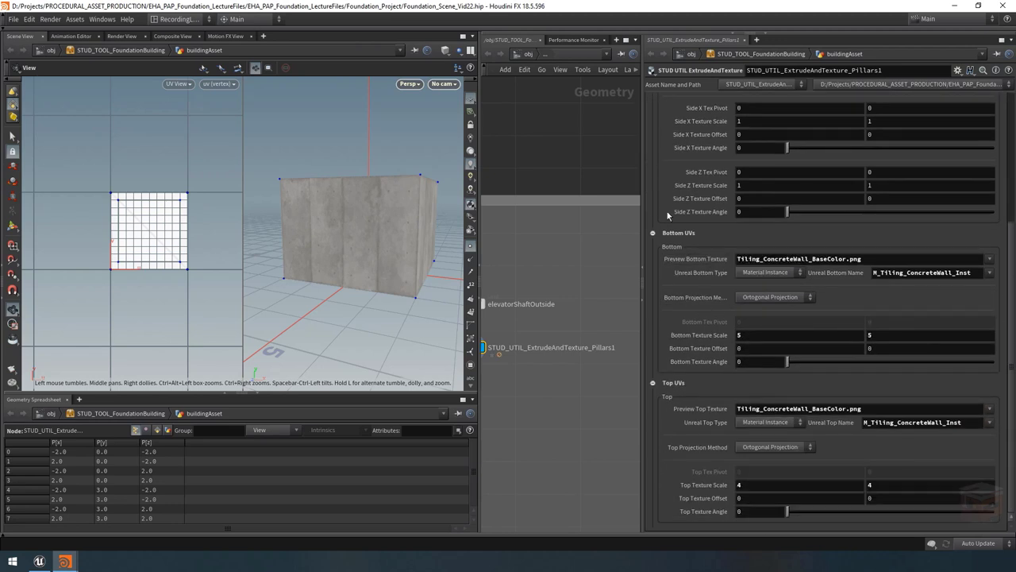
drag(326, 269, 347, 246)
drag(374, 186, 374, 252)
drag(370, 160, 401, 209)
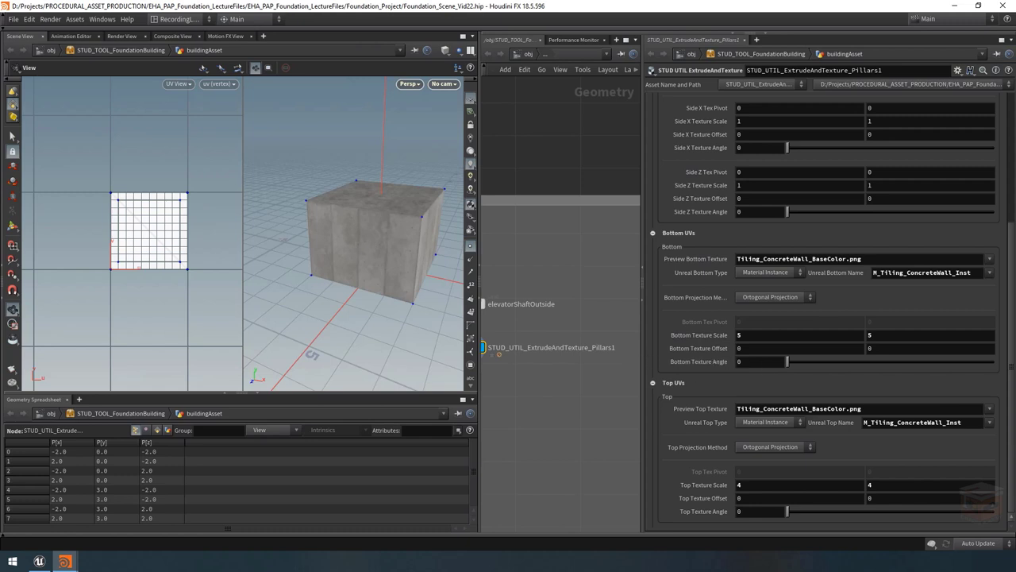
scroll(684, 255, up, 3)
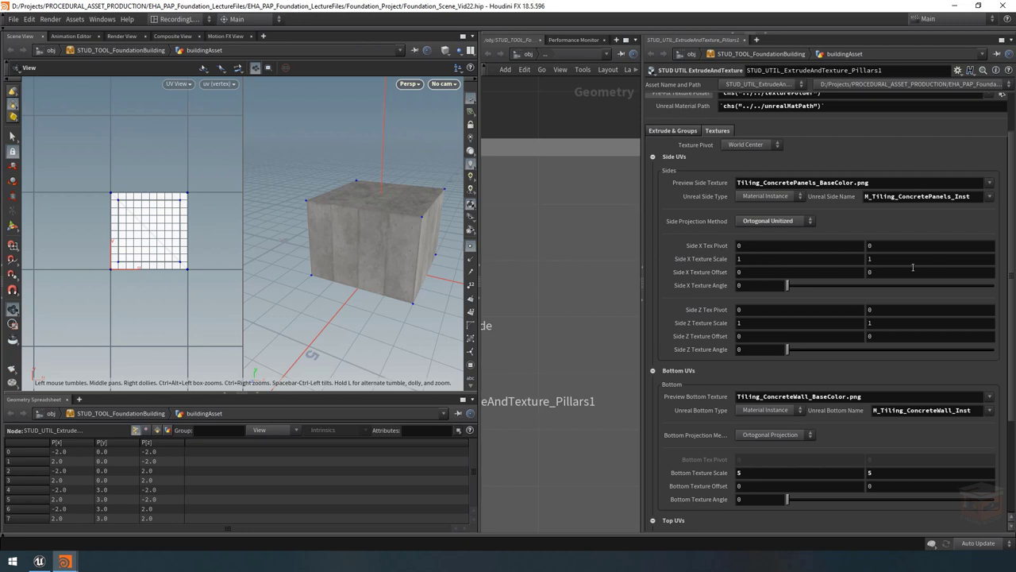
Step: Switch the Side Projection Method to Sweep Around and copy the floorHeight expression from its Side Texture Scale
click(777, 221)
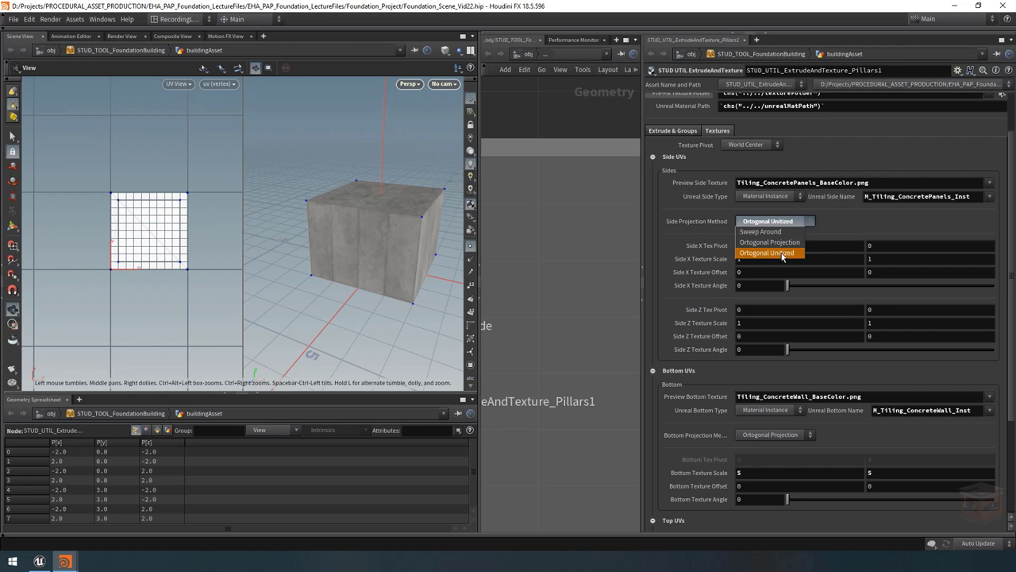
click(774, 232)
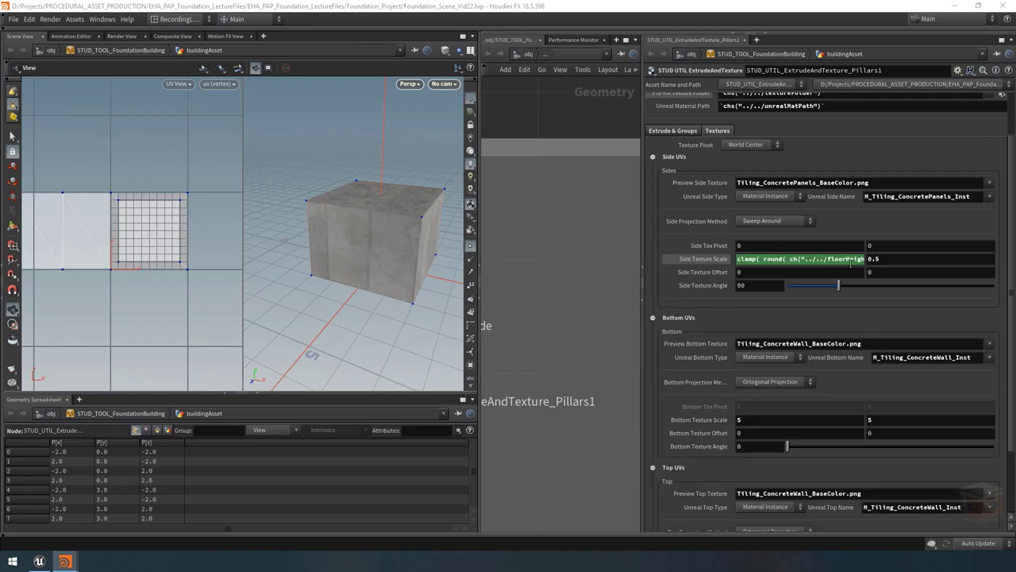
click(871, 259)
key(ctrl+c)
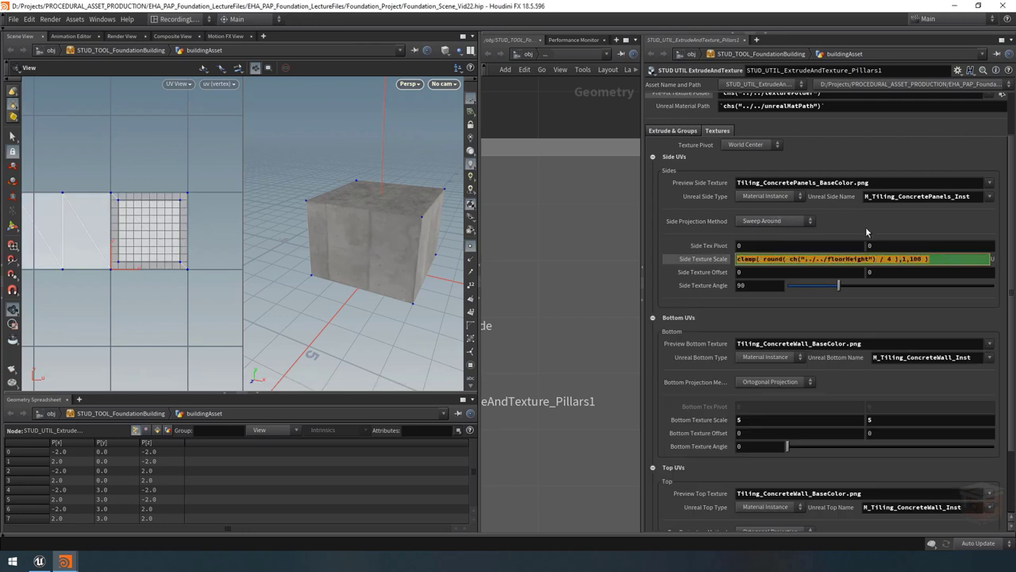
key(Return)
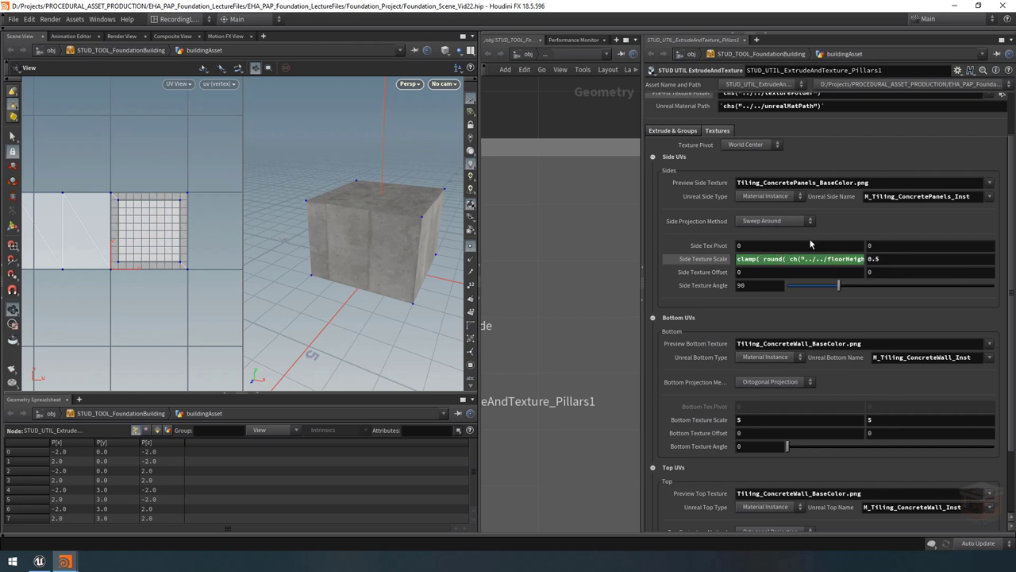
Step: Return to Ortogonal Unitized and set the second Side X and Side Z Texture Scale values to clamp( round( ch("../../floorHeight") / 4 ),1,100 )
click(788, 225)
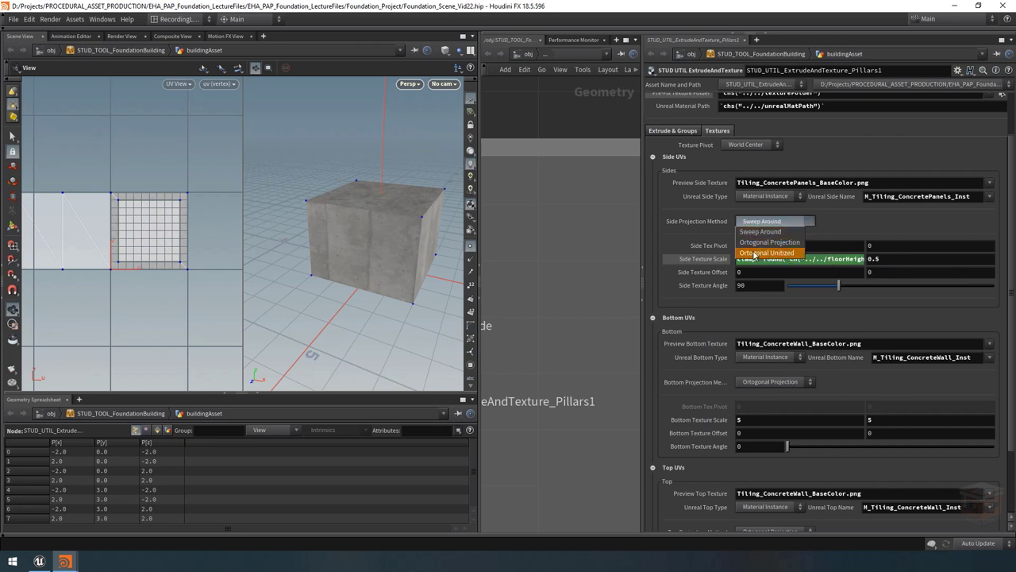
click(786, 254)
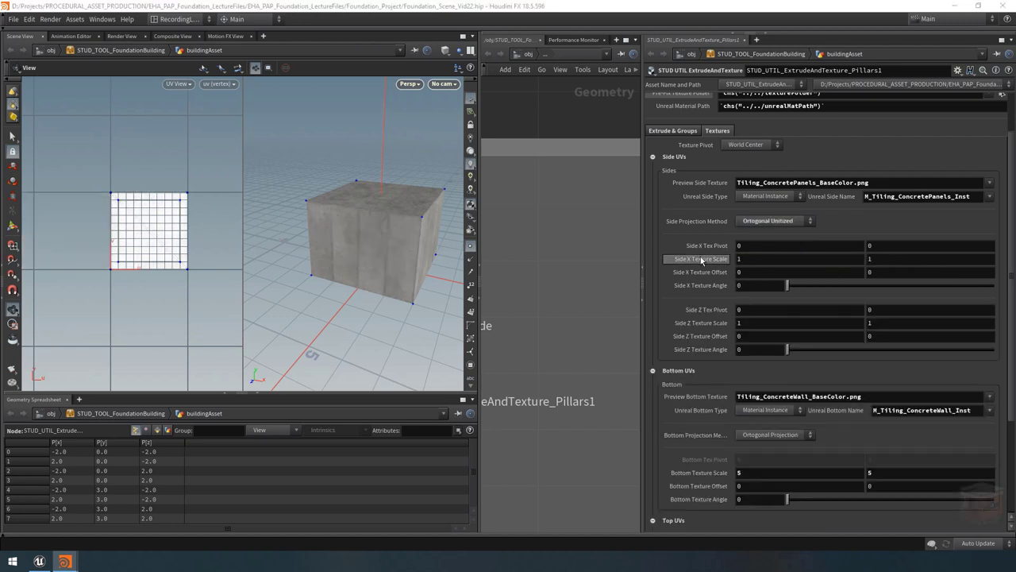
click(883, 258)
key(ctrl+v)
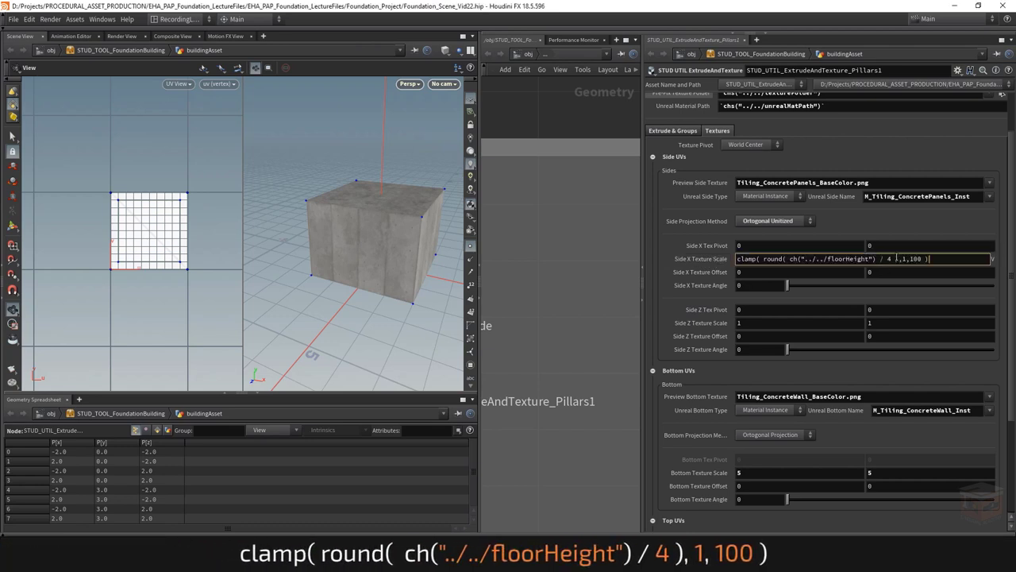
key(Return)
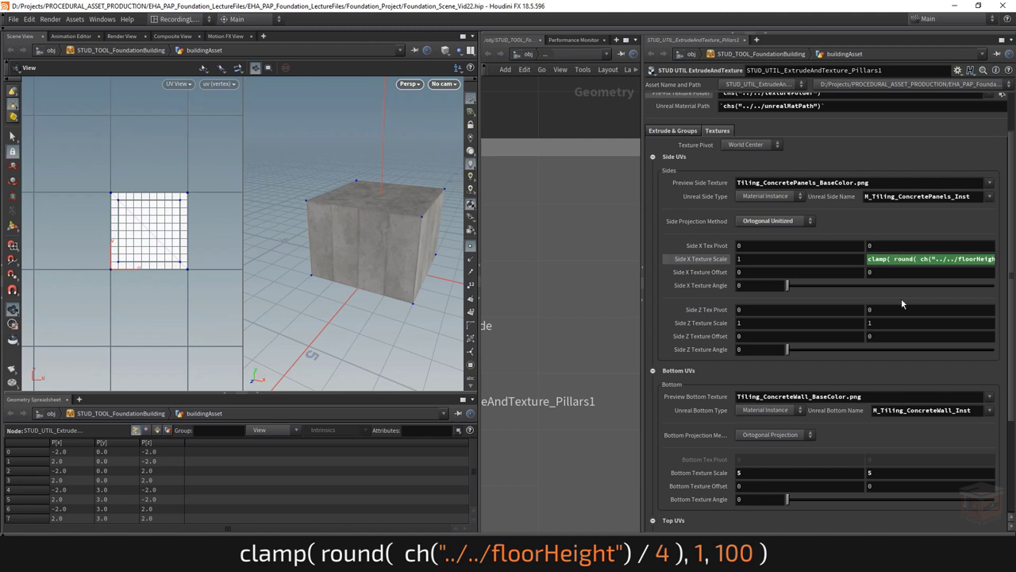
click(904, 323)
text(clamp( round( ch("../../floorHeight") / 4 ), 1, 100 ))
key(Return)
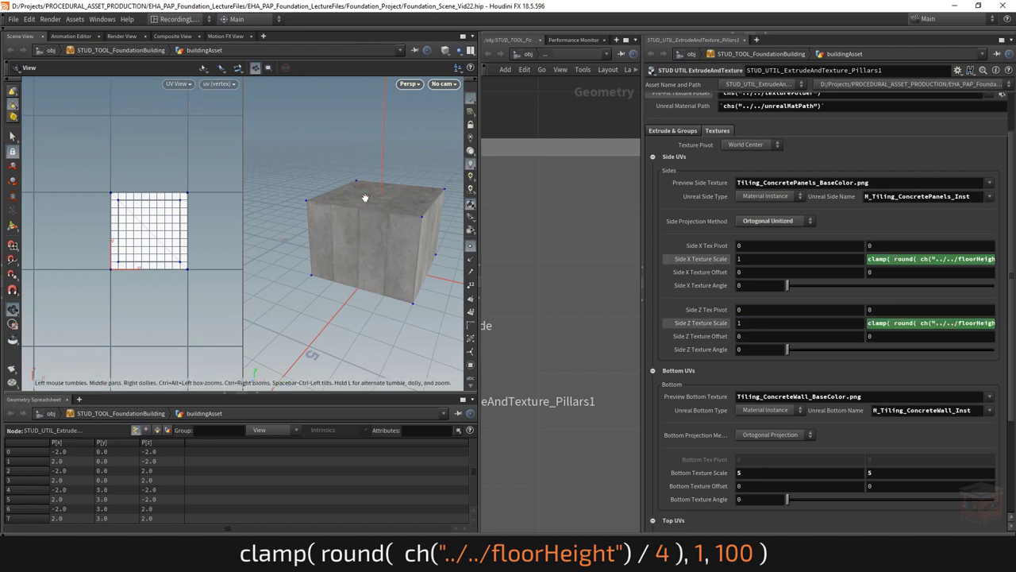
drag(384, 248, 382, 238)
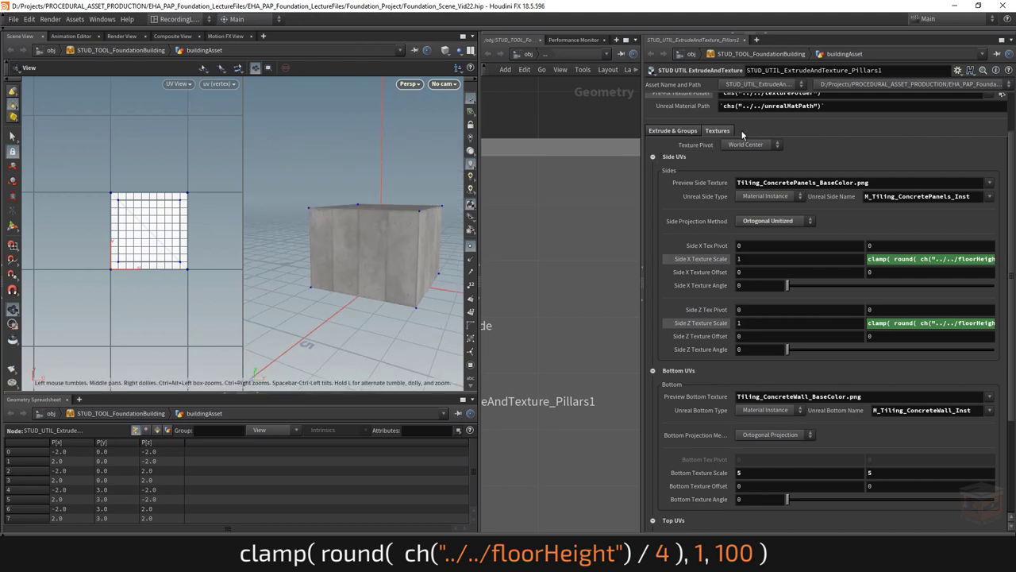
Step: Open the Building Settings of STUD_TOOL_FoundationBuilding in a separate parameter window
scroll(755, 137, up, 3)
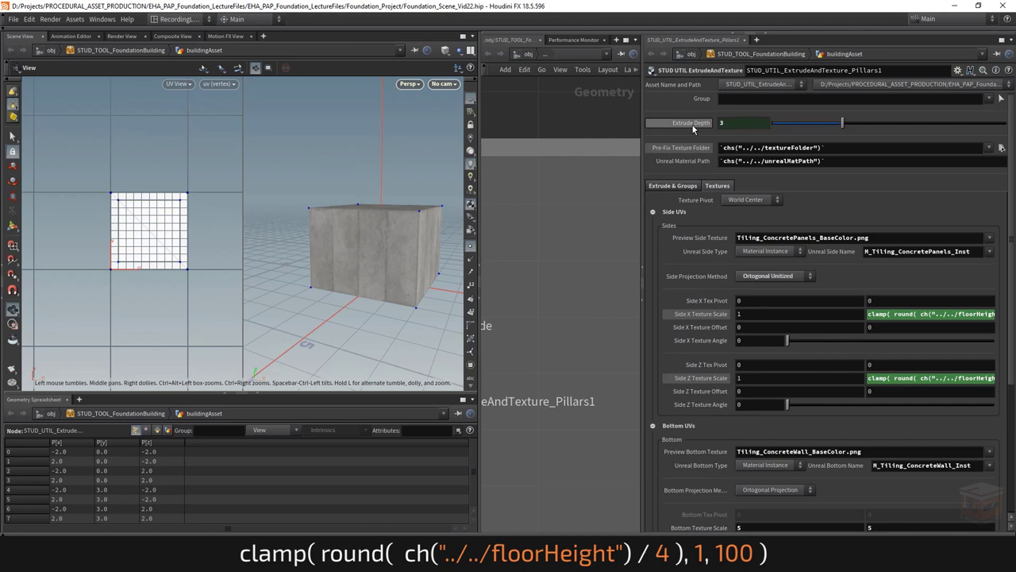
right_click(130, 50)
mouse_move(183, 137)
click(268, 137)
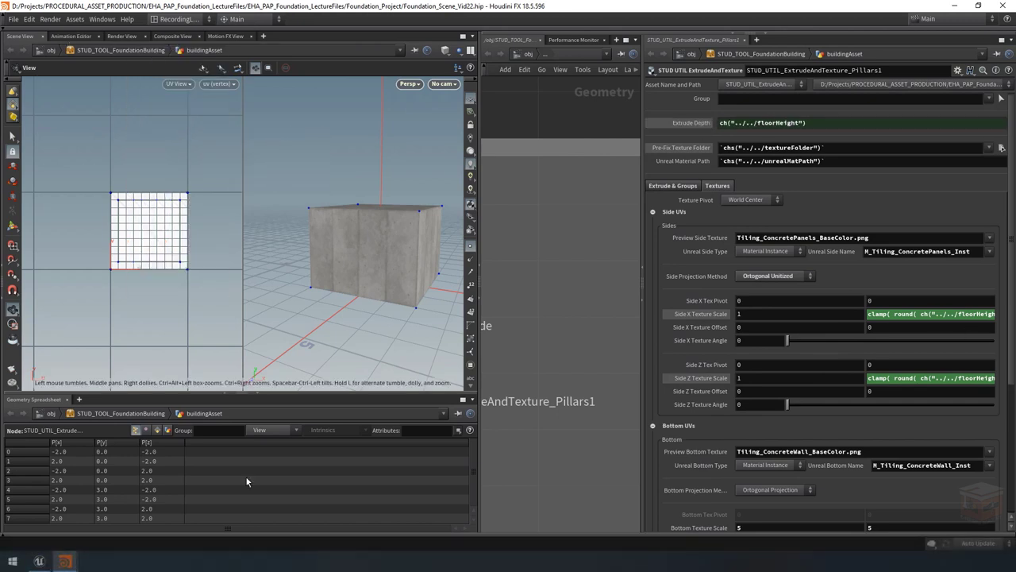
mouse_move(66, 560)
click(204, 514)
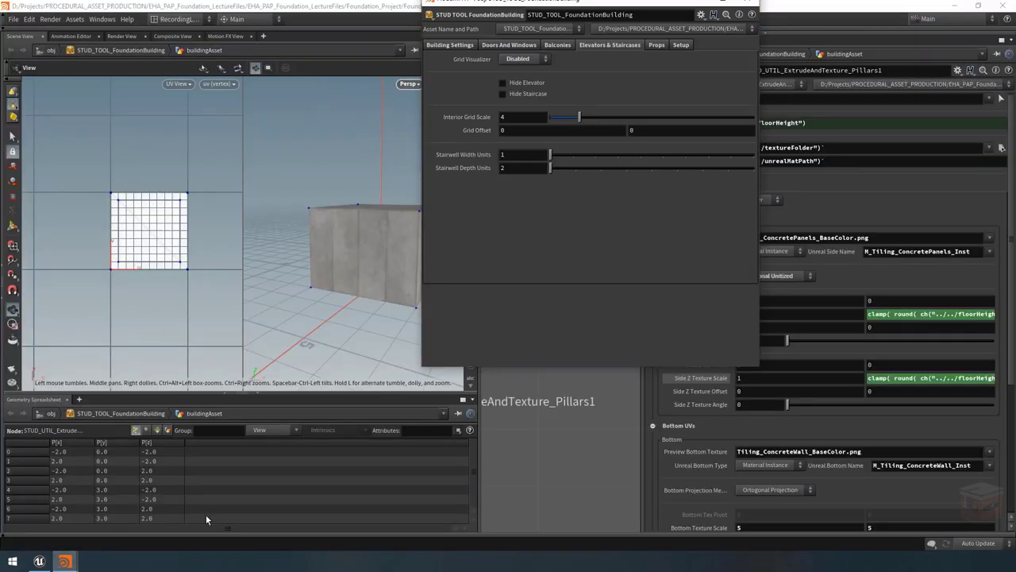
drag(545, 3, 651, 112)
click(301, 148)
Step: Set Floor Height to 12 and check the side texture repeats and the evaluated side texture scales on the block
click(608, 182)
key(Return)
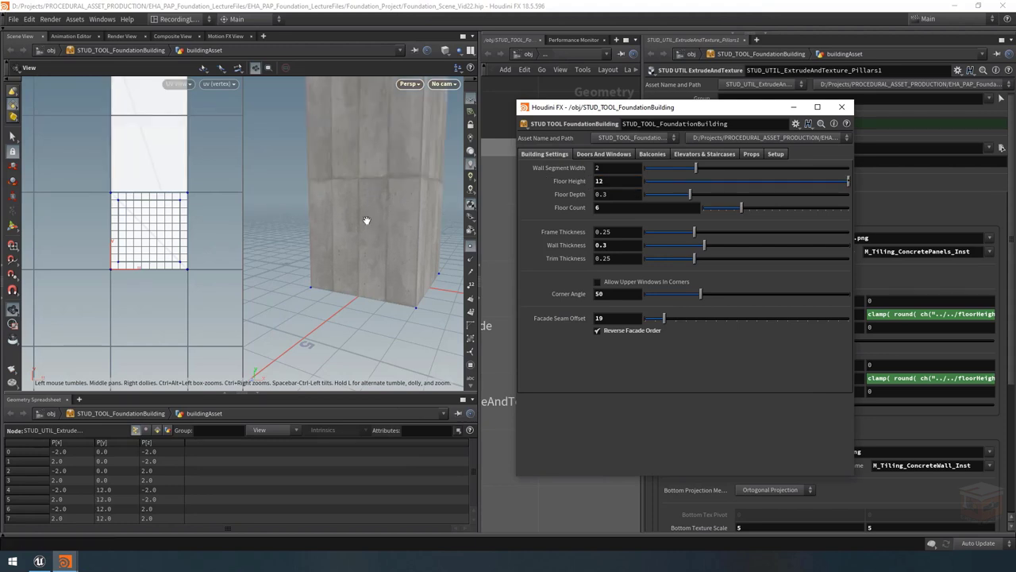
drag(709, 108, 552, 384)
drag(373, 175, 379, 165)
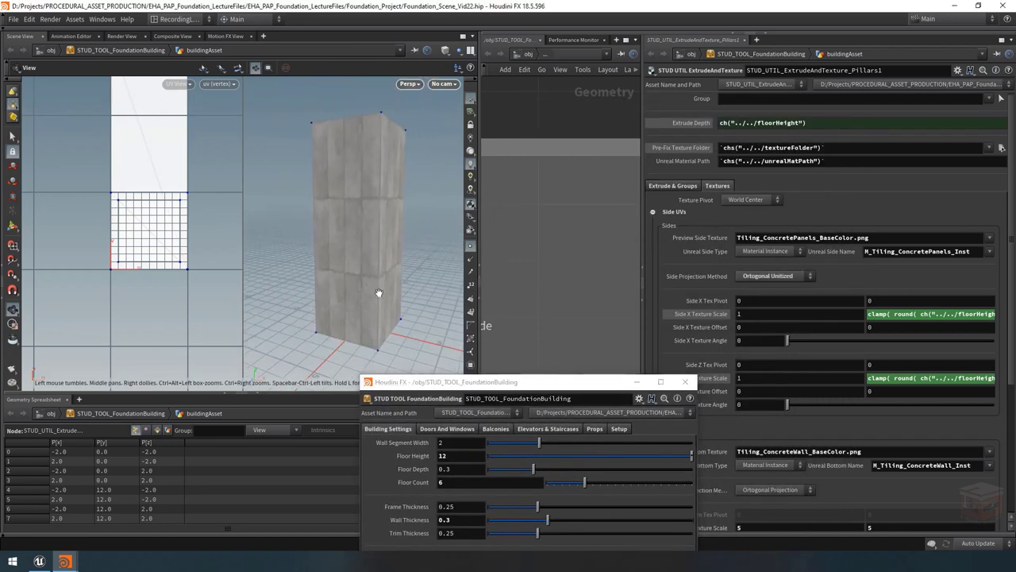
click(692, 315)
click(713, 378)
click(703, 314)
click(718, 379)
Step: Set the building's Floor Height to 3.5 and close its parameter window
drag(572, 382, 643, 112)
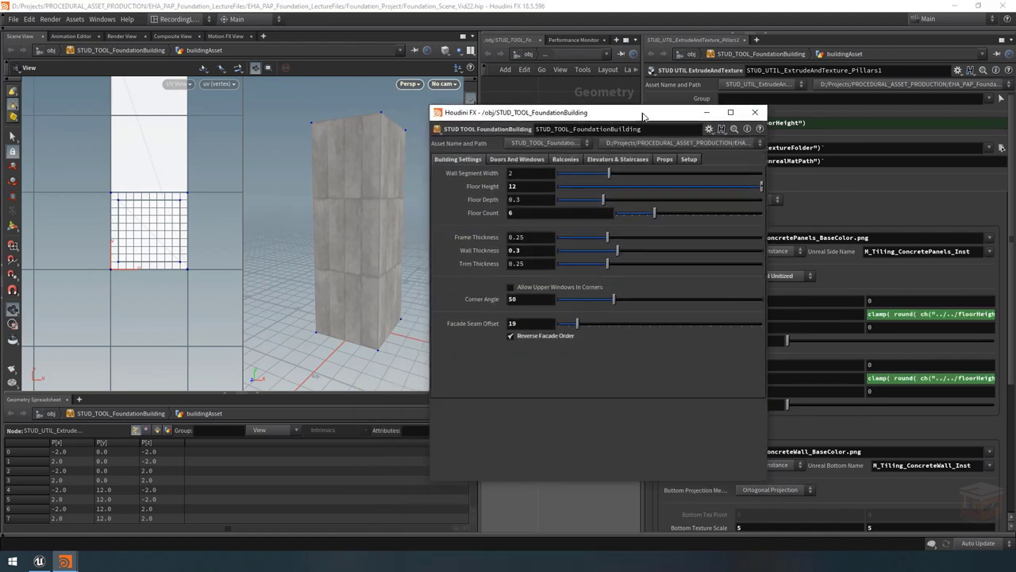
double_click(513, 186)
text(3.5)
key(Return)
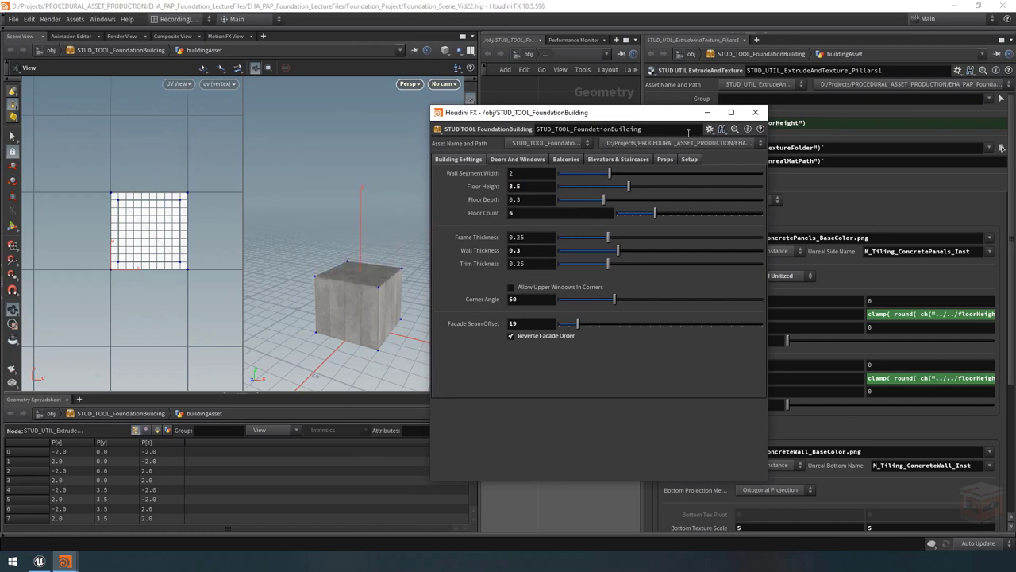
click(755, 112)
Step: Set the first Side X and Side Z Texture Scale values to 0.5
drag(443, 322, 394, 281)
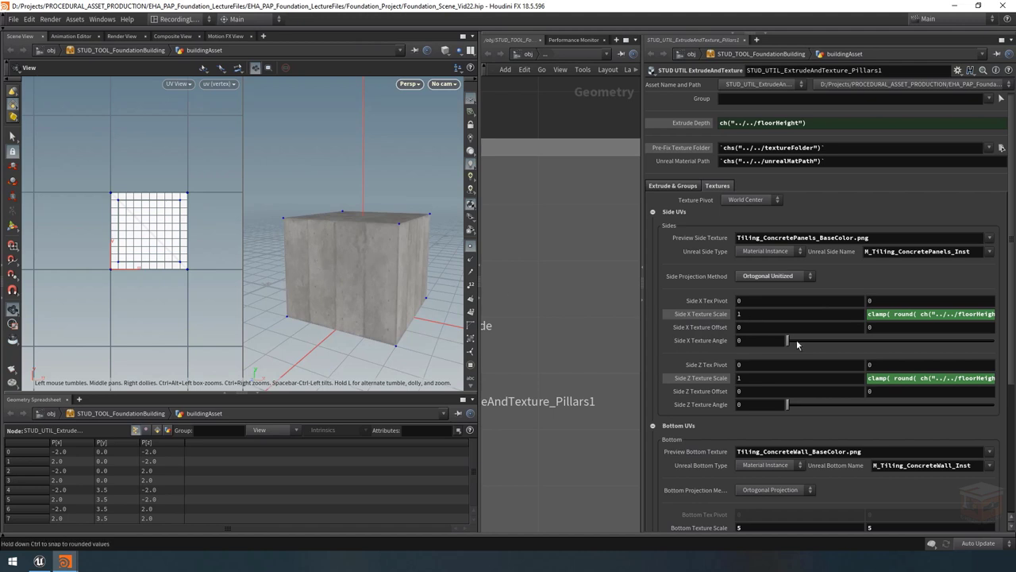
double_click(754, 314)
text(0.5)
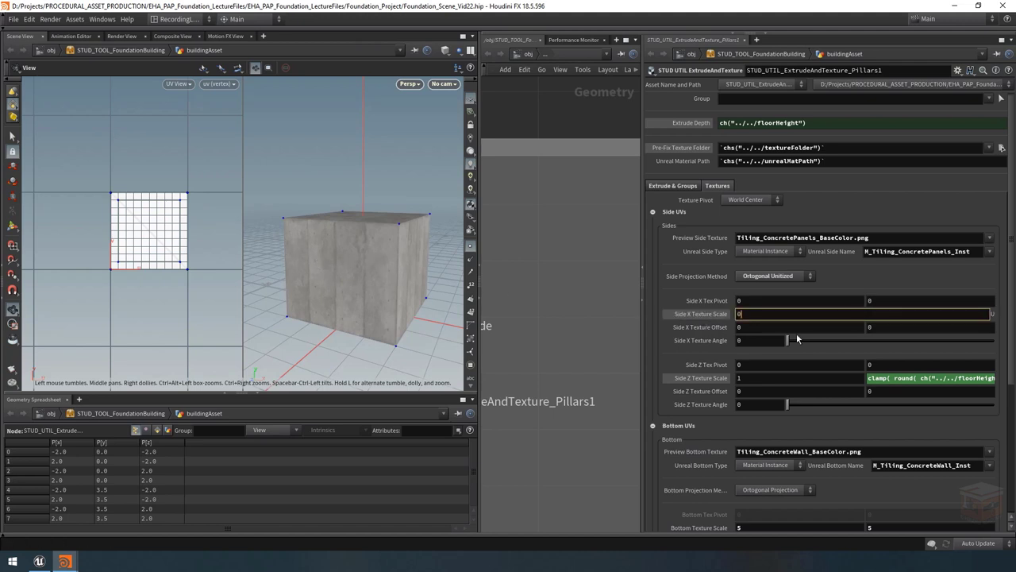
key(Return)
double_click(769, 378)
text(0.5)
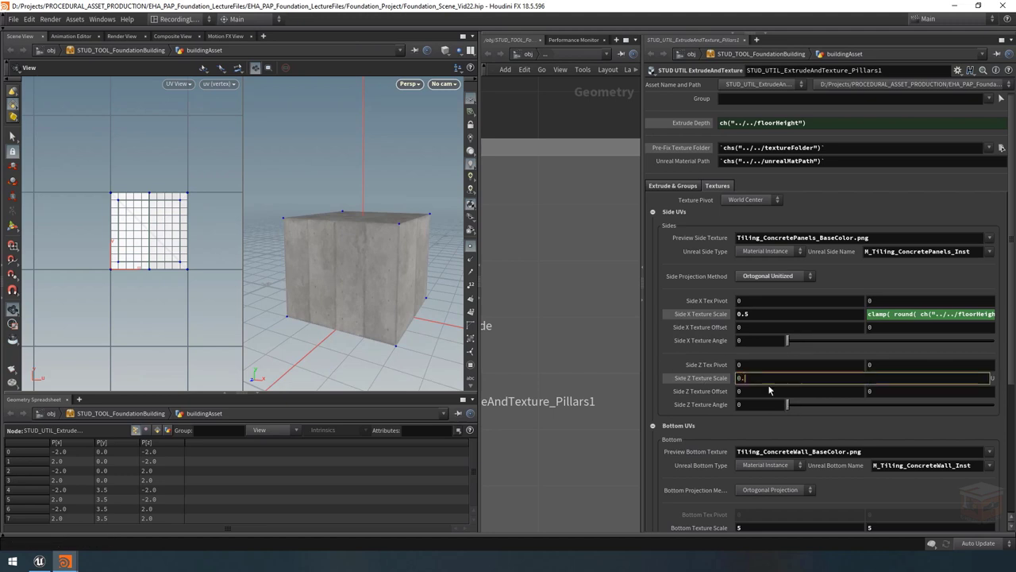
key(Return)
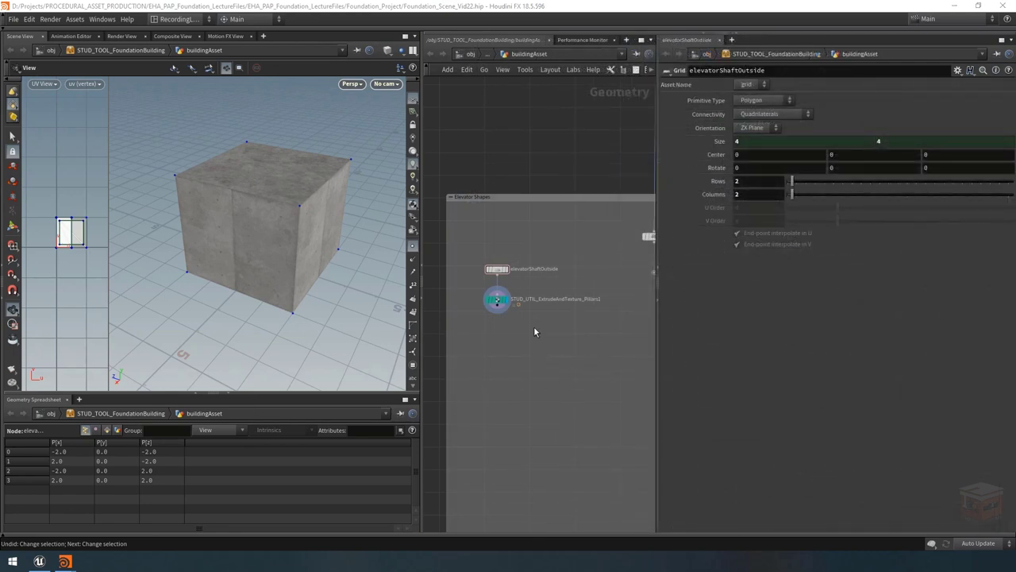
Step: Rename the extrude node under elevatorShaftOutside as STUD_UTIL_ExtrudeAndTexture_ElevOutside
mouse_move(312, 249)
mouse_down()
mouse_move(309, 191)
mouse_move(309, 262)
mouse_up()
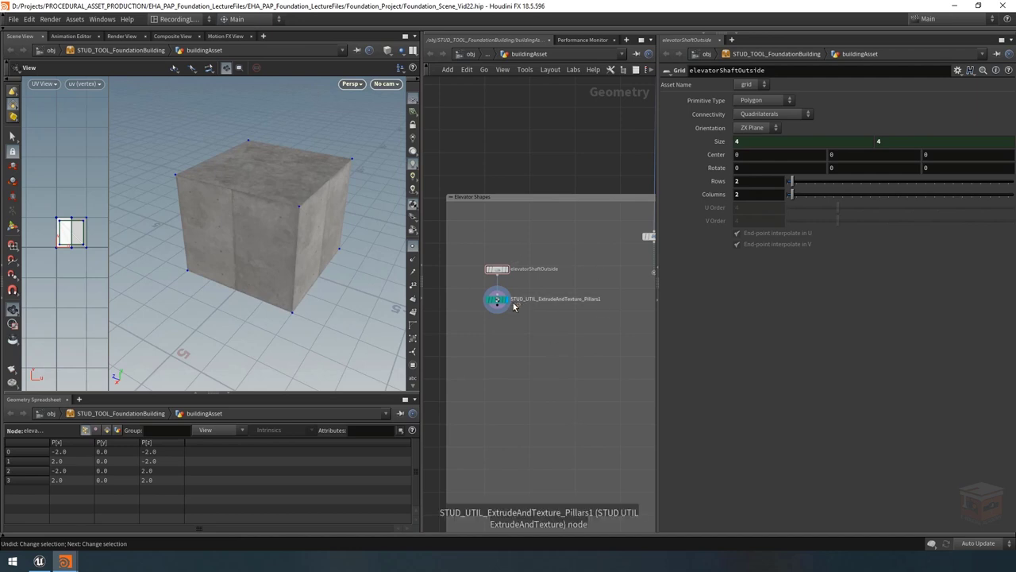
scroll(568, 317, up, 2)
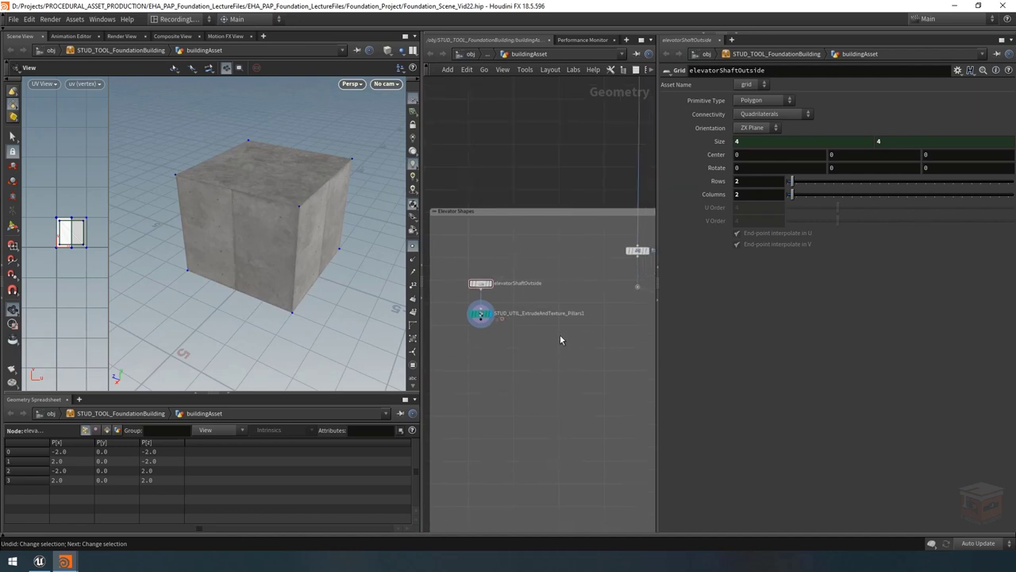
double_click(568, 312)
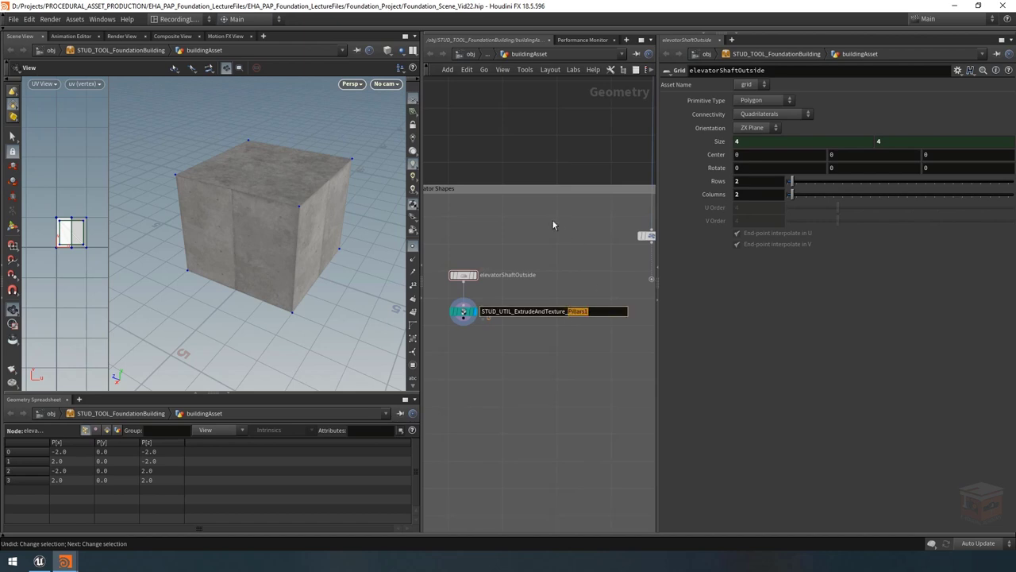
text(ElevOutside)
key(Return)
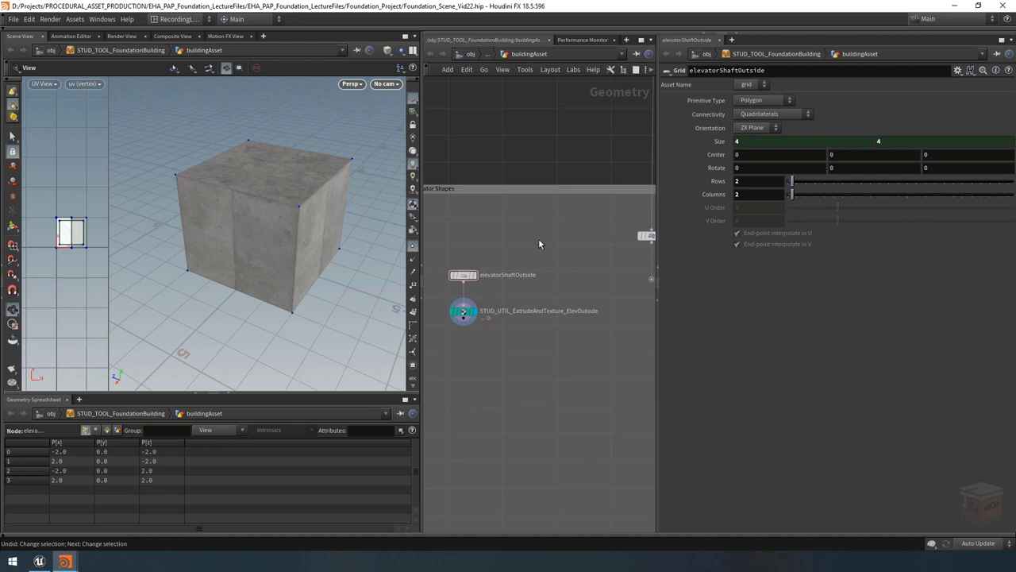
Step: Duplicate the elevatorShaftOutside grid with its extrude node and place the copies beside the originals in the Elevator Shapes box
scroll(559, 238, down, 2)
drag(565, 242, 603, 308)
key(ctrl+c)
key(ctrl+v)
scroll(516, 302, down, 2)
shift+drag(501, 242, 459, 308)
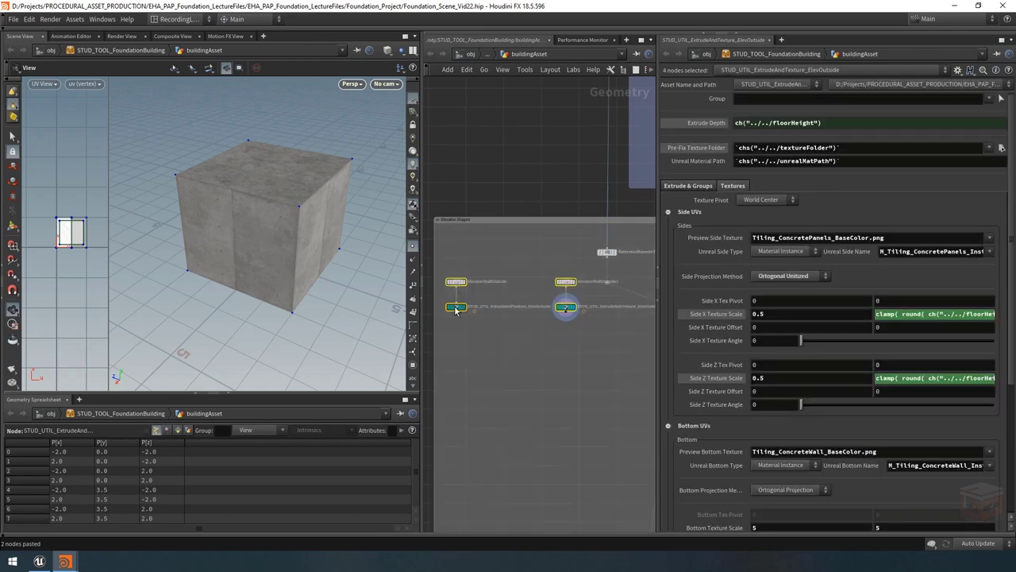
Step: Remove the STUD_UTIL_ prefix from the names of both elevator extrude nodes
scroll(481, 310, up, 2)
double_click(545, 311)
drag(545, 311, 482, 311)
click(490, 310)
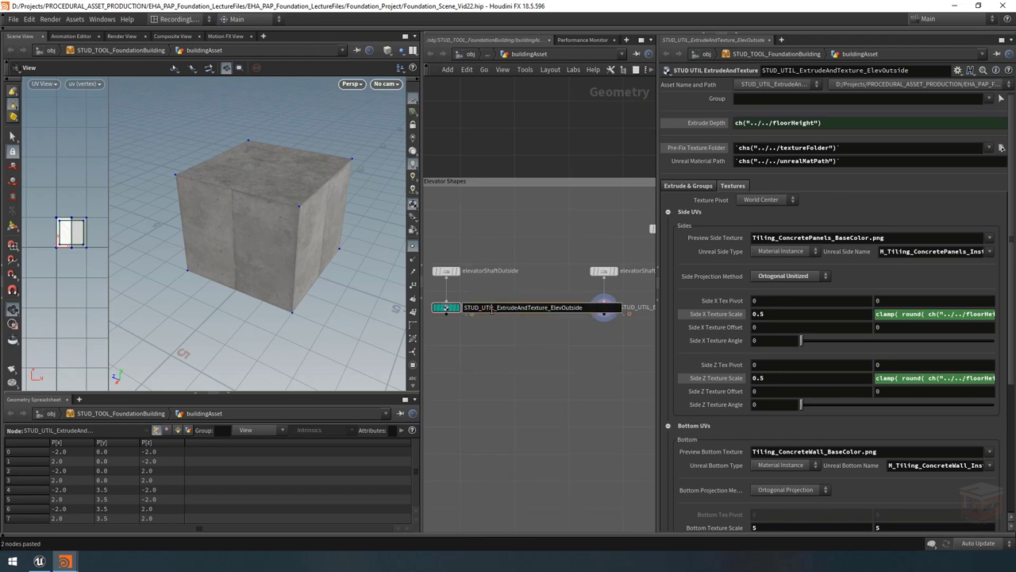
key(shift+Home)
key(BackSpace)
key(Return)
middle_drag(572, 350, 531, 316)
double_click(538, 313)
drag(539, 313, 455, 318)
key(BackSpace)
key(Return)
middle_drag(535, 357, 601, 341)
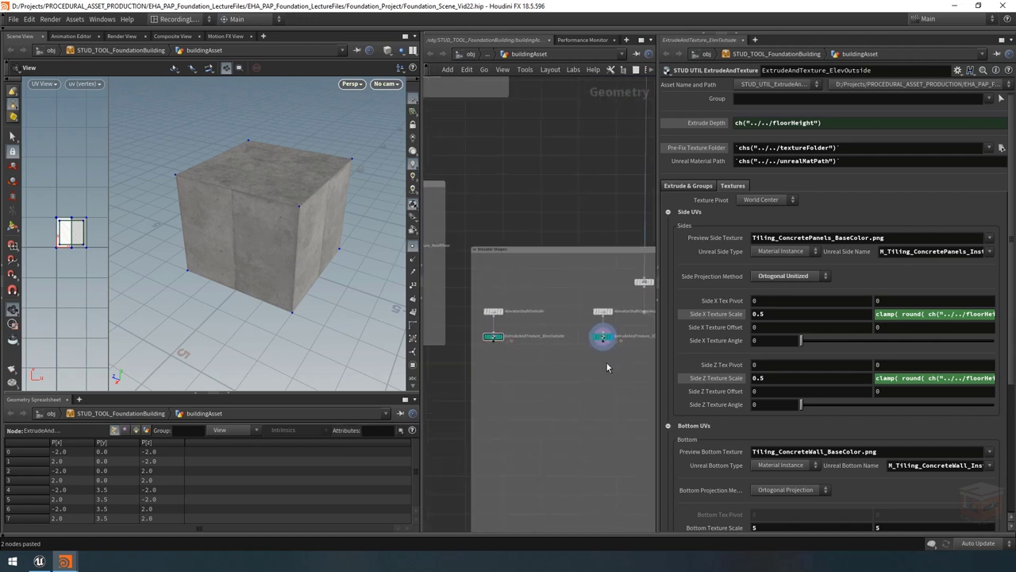
Step: Shift the copied nodes into place and rename the copied grid as elevatorShaftInside
scroll(603, 348, up, 2)
shift+click(601, 302)
drag(601, 302, 578, 301)
click(590, 364)
middle_drag(590, 365, 556, 363)
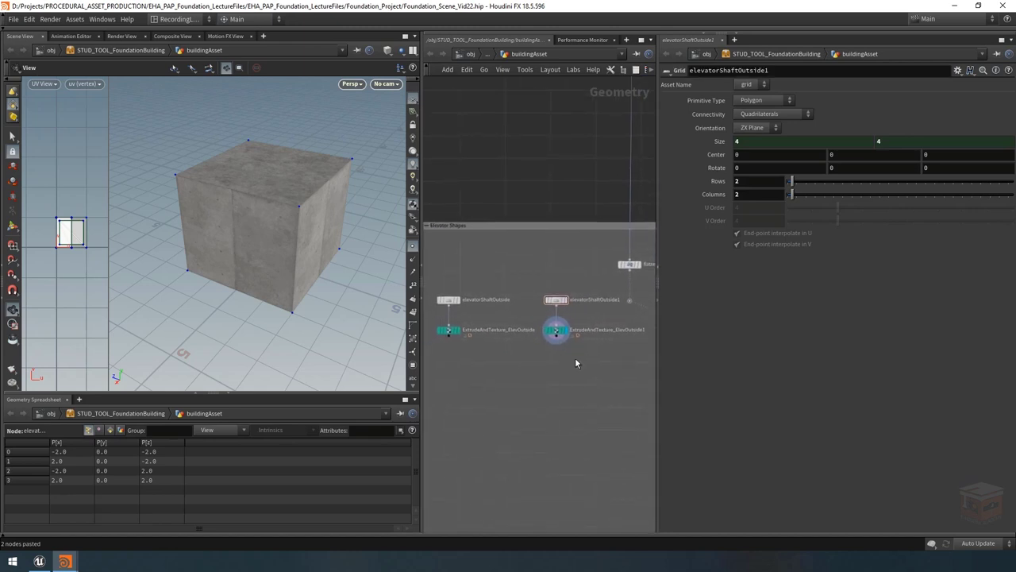
double_click(601, 302)
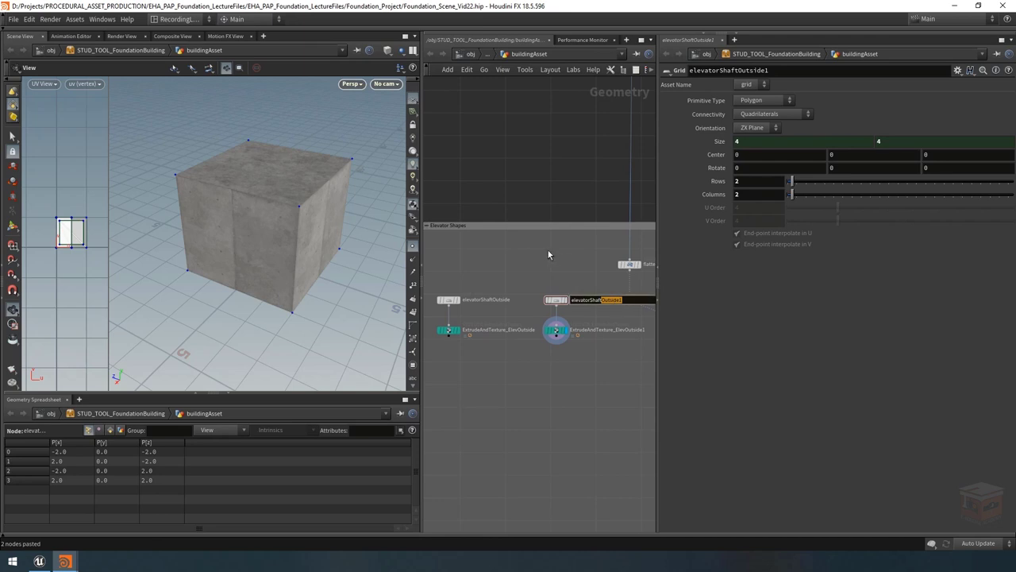
text(Inside)
key(Return)
scroll(556, 334, up, 4)
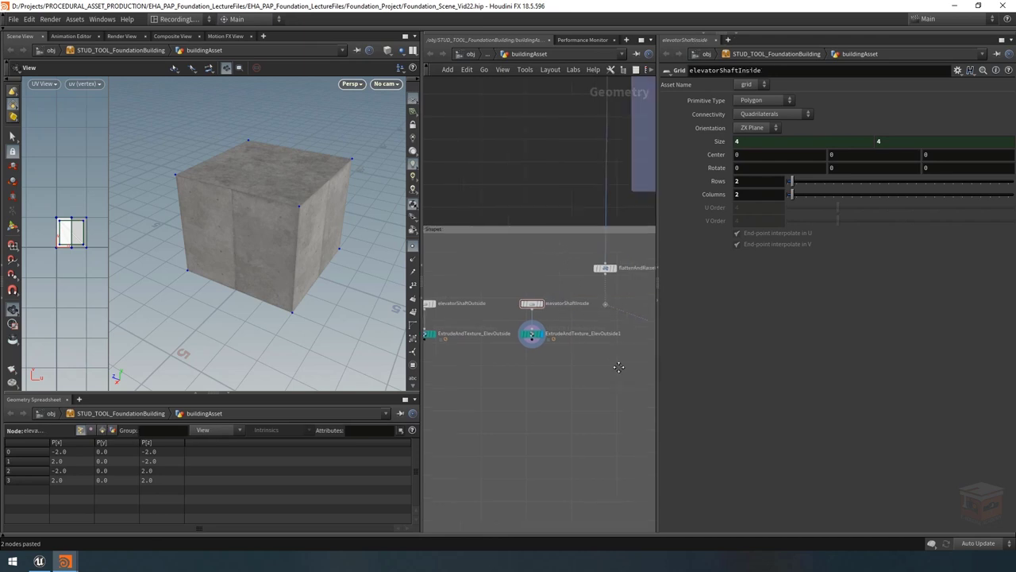
Step: Rename the copied extrude node as ExtrudeAndTexture_ElevInside
double_click(581, 334)
text(Inside)
key(Return)
scroll(550, 376, down, 2)
middle_drag(549, 376, 596, 379)
scroll(596, 379, down, 1)
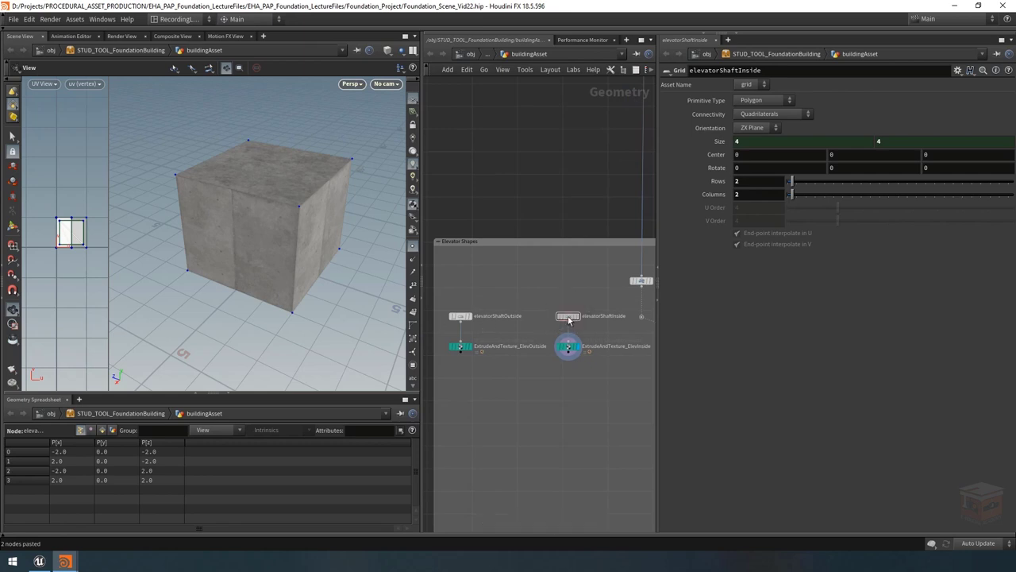
Step: Show the Size expressions of the elevatorShaftInside grid and copy the Wall Thickness parameter from the building settings window
click(569, 317)
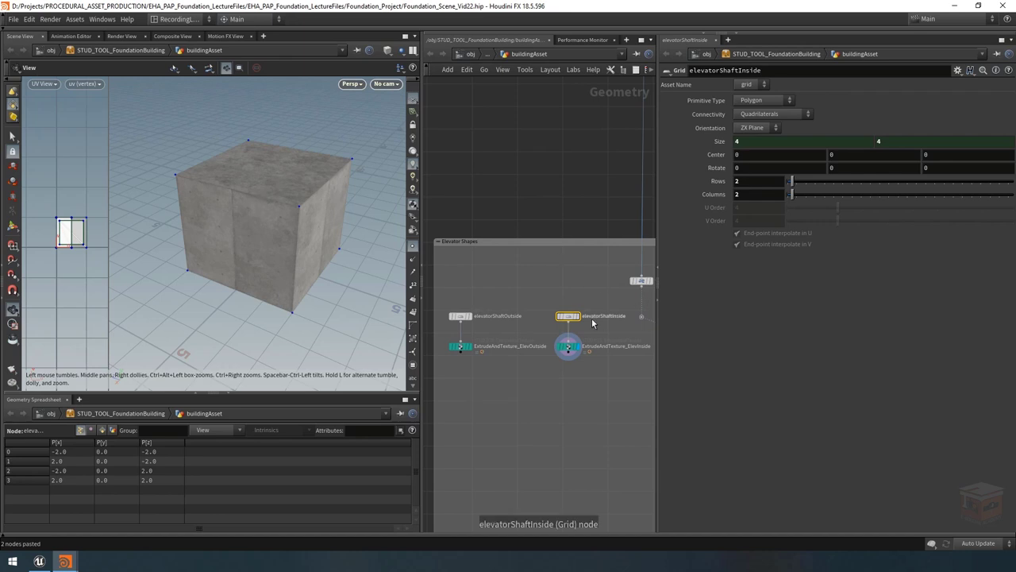
right_click(719, 141)
click(817, 137)
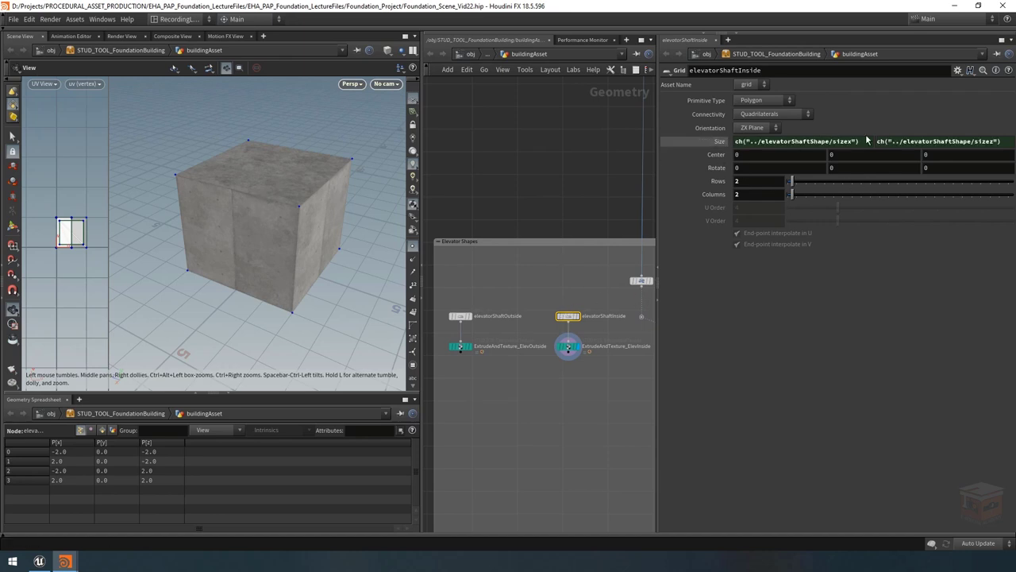
mouse_move(68, 561)
click(146, 500)
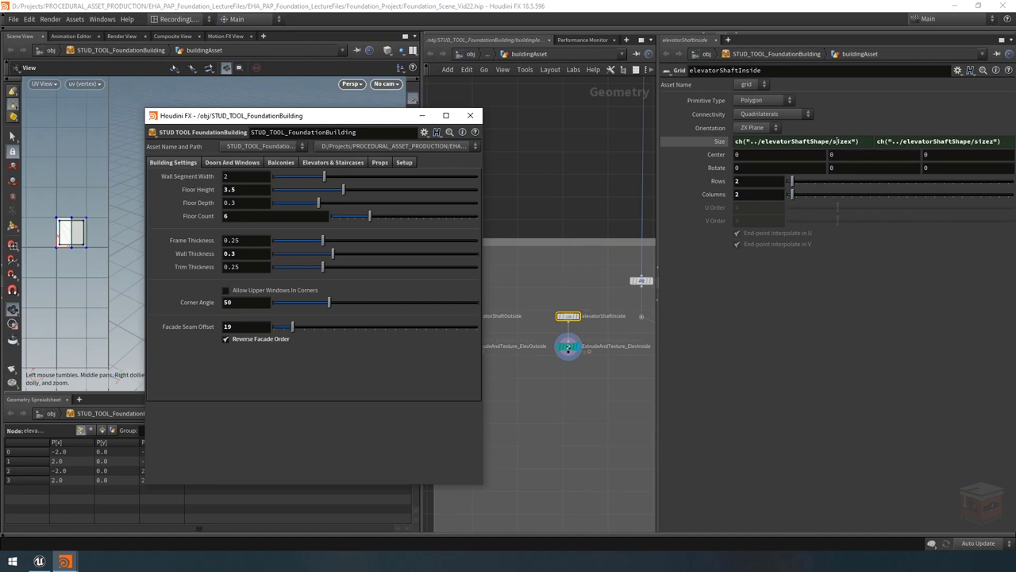
right_click(191, 255)
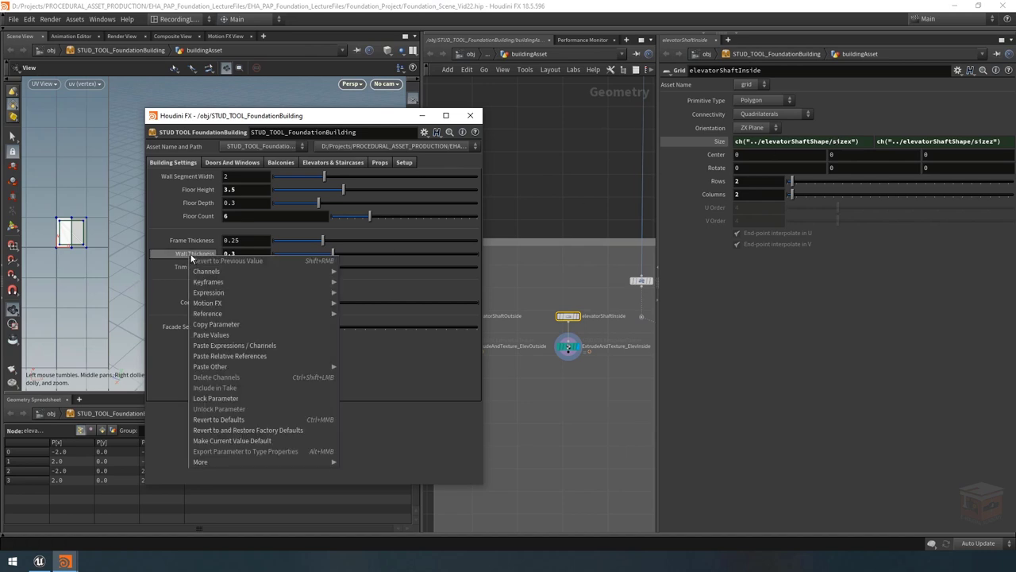
click(210, 322)
click(421, 115)
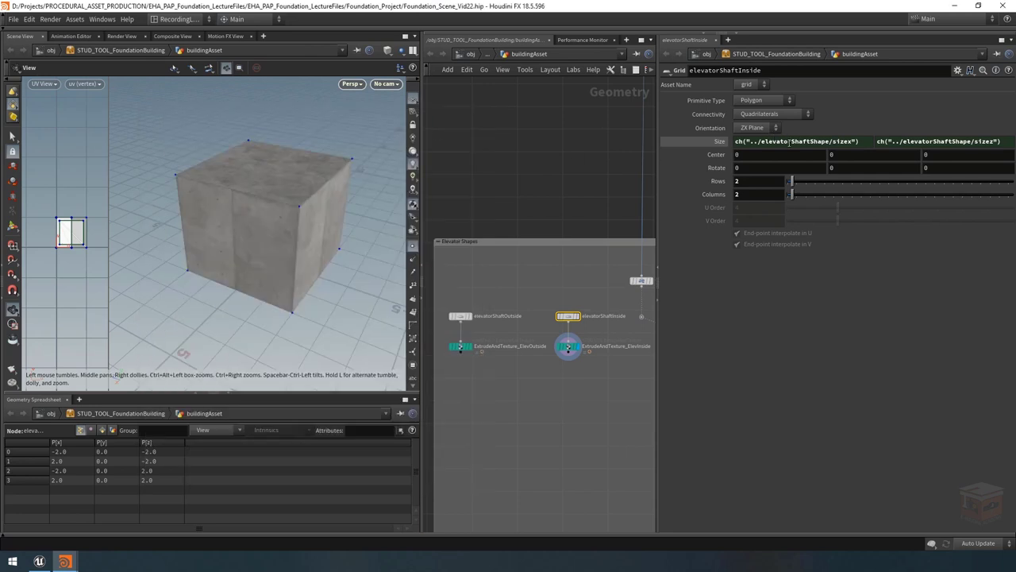
Step: Set the first Size value of elevatorShaftInside to ch("../elevatorShaftShape/sizex") - ( ch("../../wallThickness") * 2 )
click(788, 142)
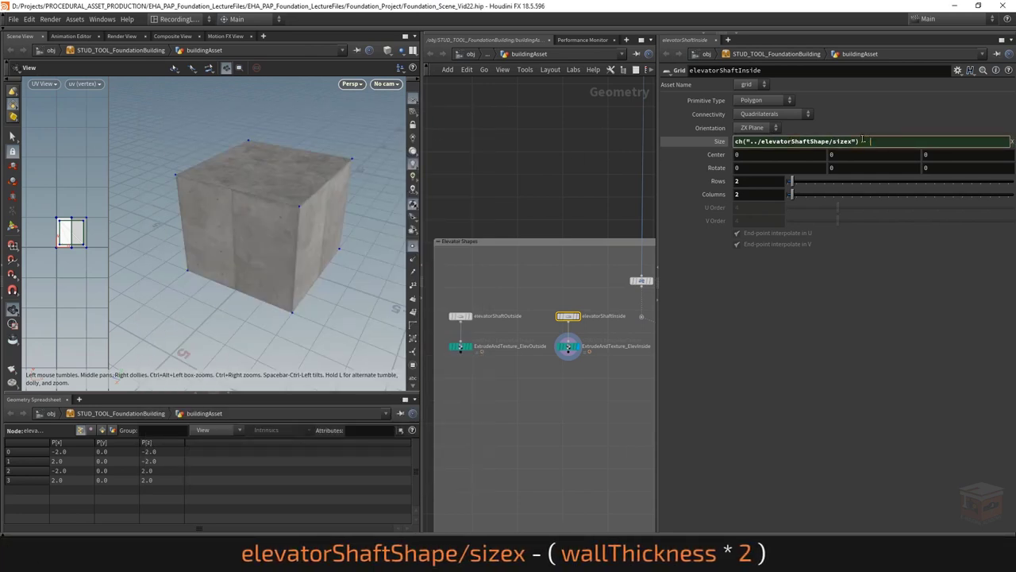
right_click(865, 140)
click(889, 243)
text(* 2)
text( ))
key(Left)
key(Left)
key(Left)
key(Left)
key(Left)
key(Left)
key(Left)
key(Left)
key(Left)
key(Left)
key(Left)
key(Left)
key(Left)
key(Left)
key(Left)
key(Left)
key(Left)
key(Left)
key(Left)
key(Left)
text(( ch()
key(End)
key(Return)
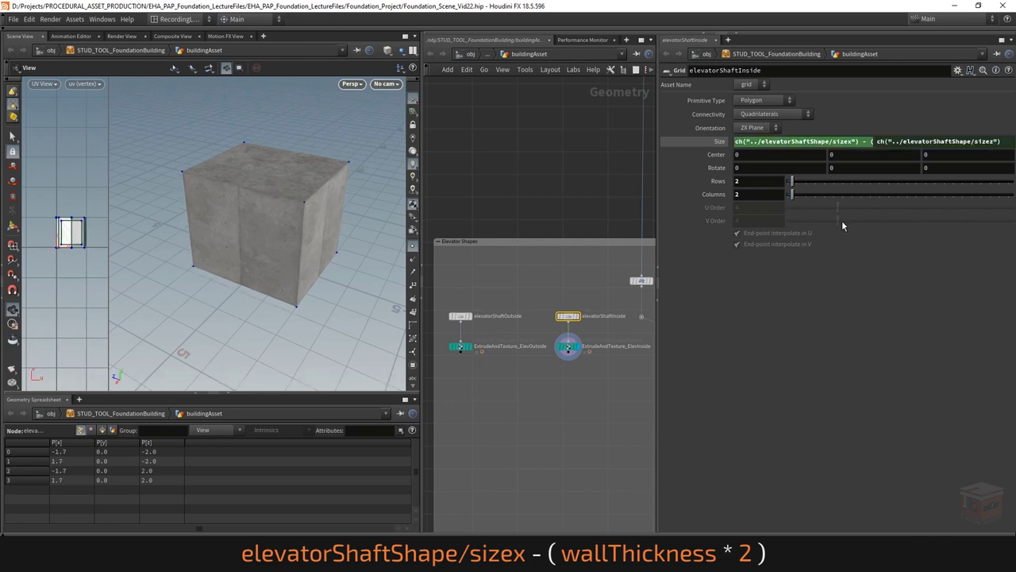
Step: Extend the second Size value of elevatorShaftInside to ch("../elevatorShaftShape/sizez") - ( ch("../../wallThickness") * 2 )
click(849, 141)
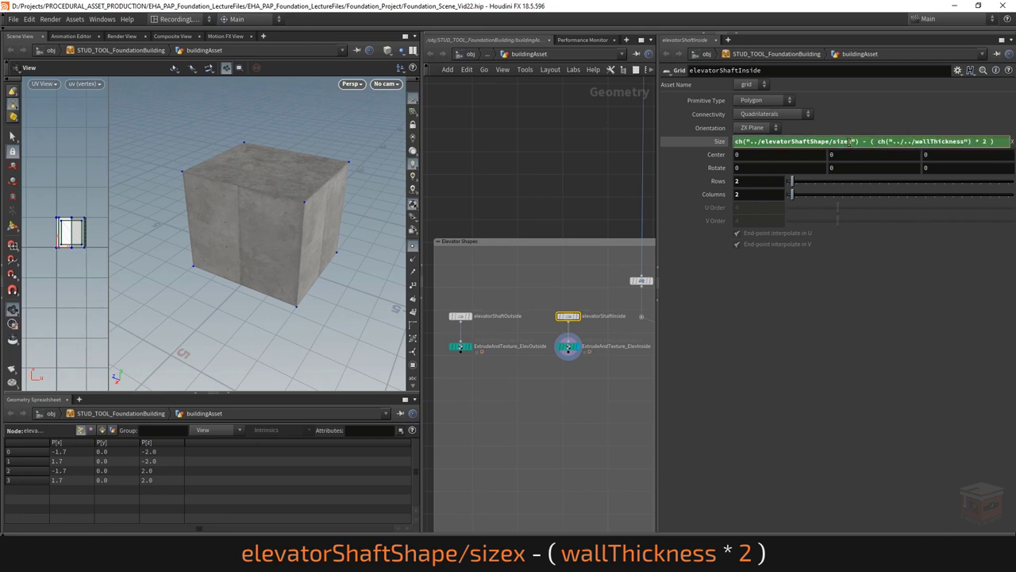
click(857, 254)
click(930, 142)
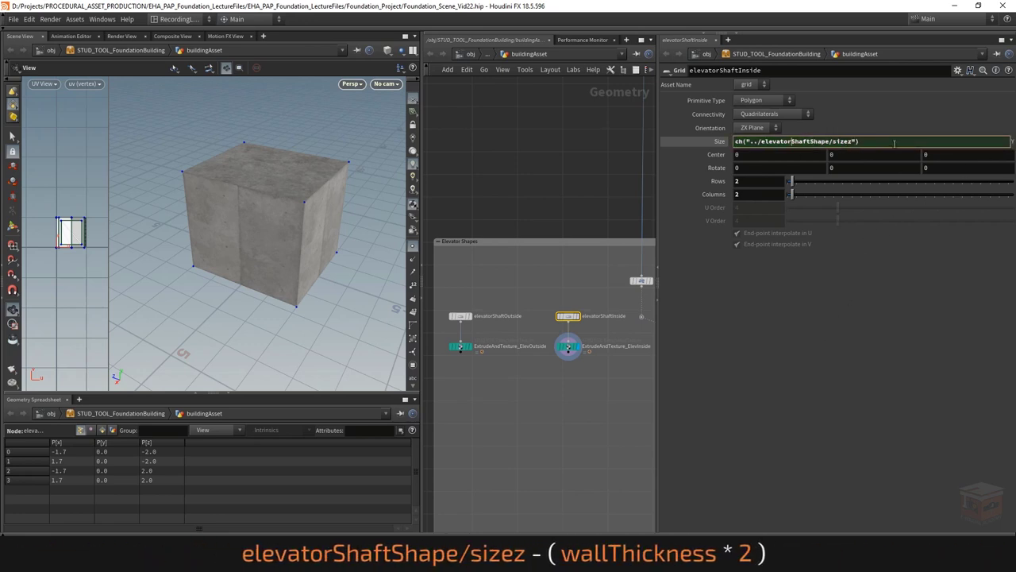
text(- (ch("../wallThickness") * 2))
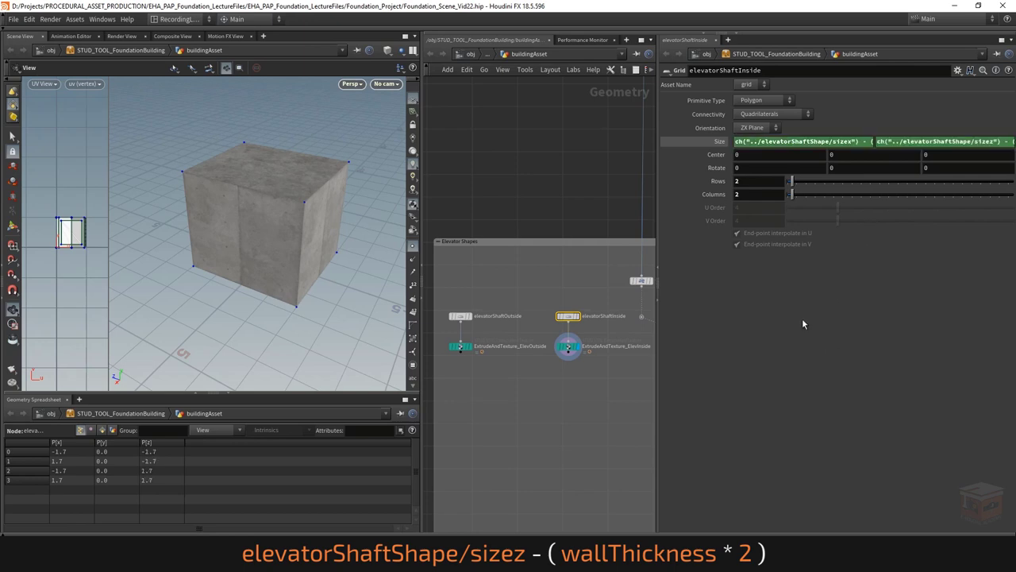
click(802, 318)
Step: Turn off Triangulate Results on both the ElevOutside and ElevInside extrude nodes
mouse_move(469, 354)
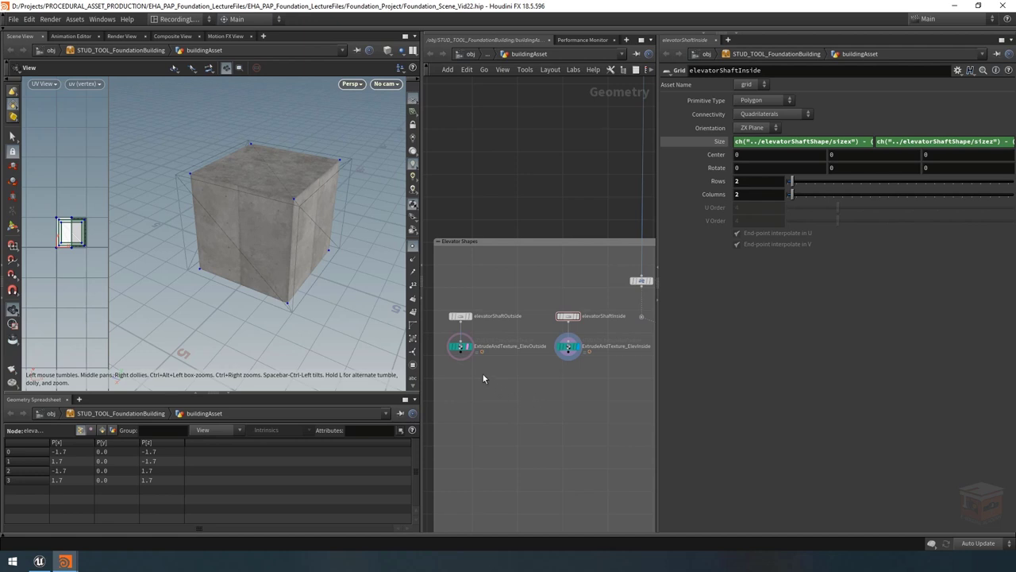
drag(495, 379, 441, 333)
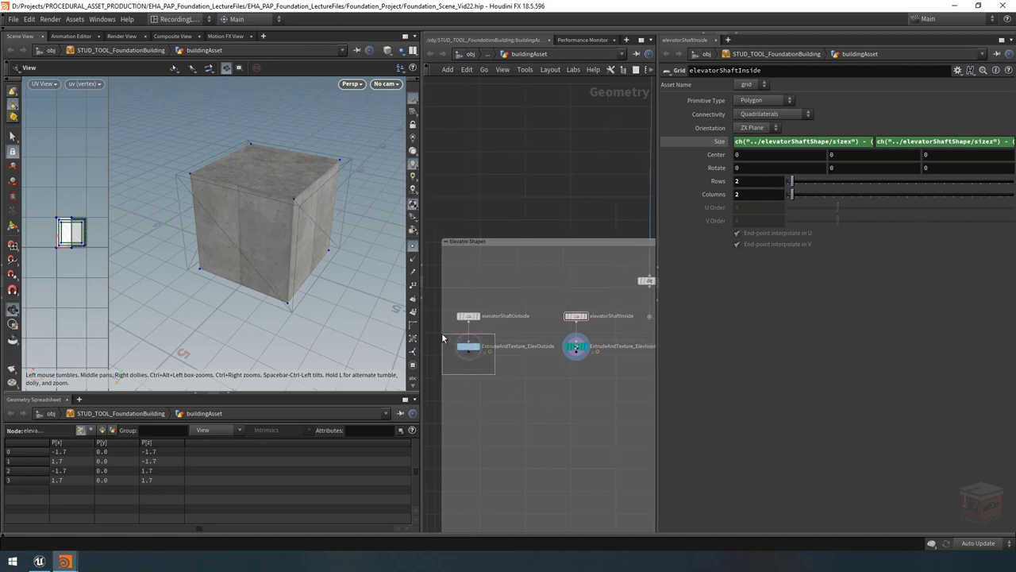
drag(595, 375, 446, 341)
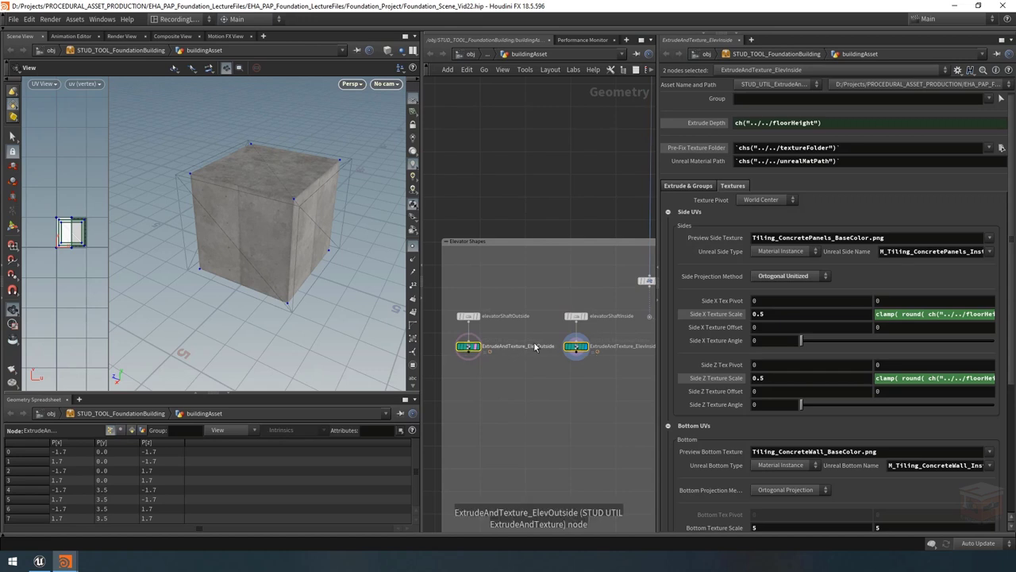
click(693, 187)
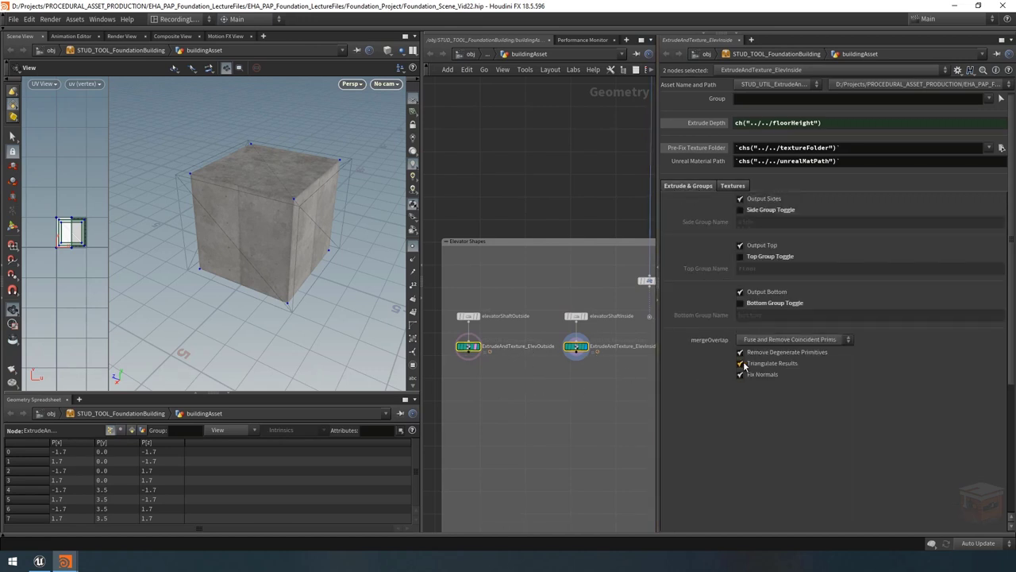
click(770, 365)
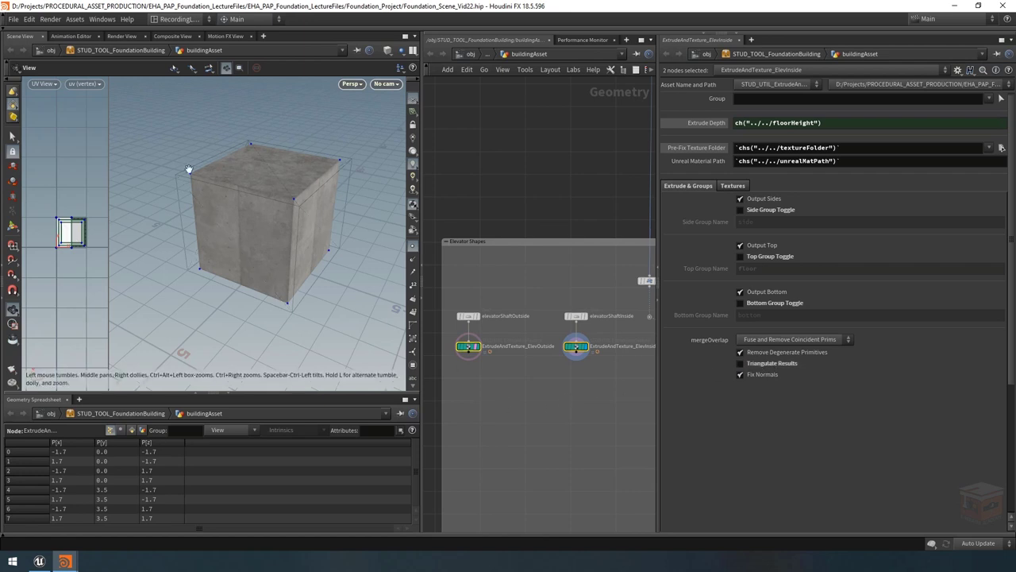
click(548, 393)
scroll(540, 397, down, 3)
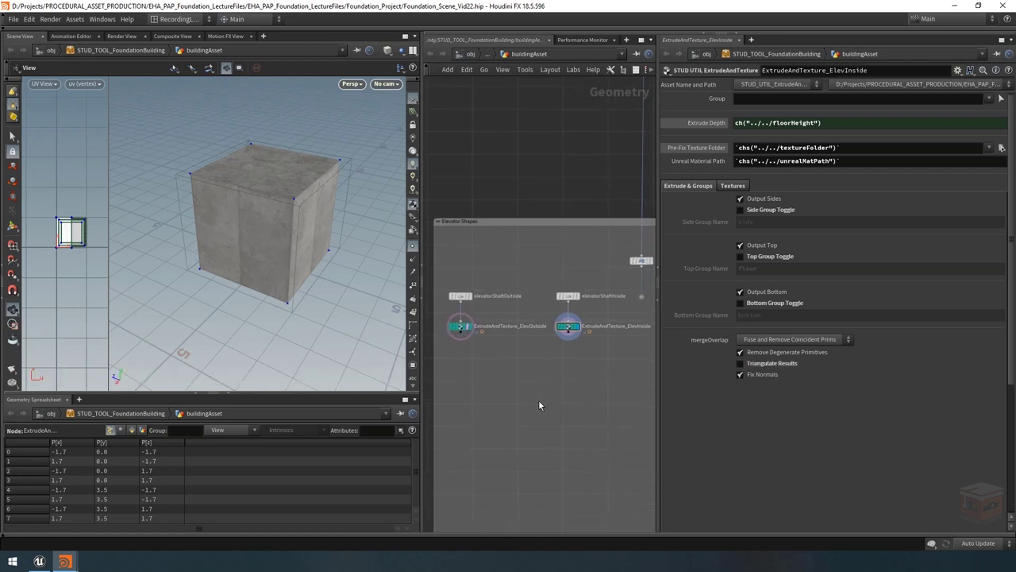
Step: Add a Boolean Subtract node with ExtrudeAndTexture_ElevOutside as Set A and ExtrudeAndTexture_ElevInside as Set B
scroll(510, 379, up, 3)
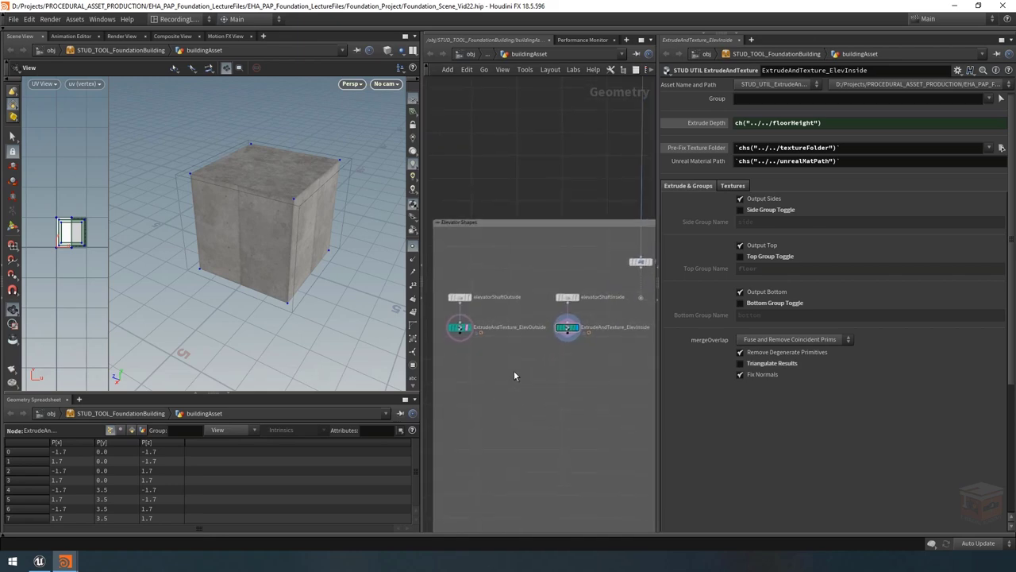
key(Tab)
text(booleansub)
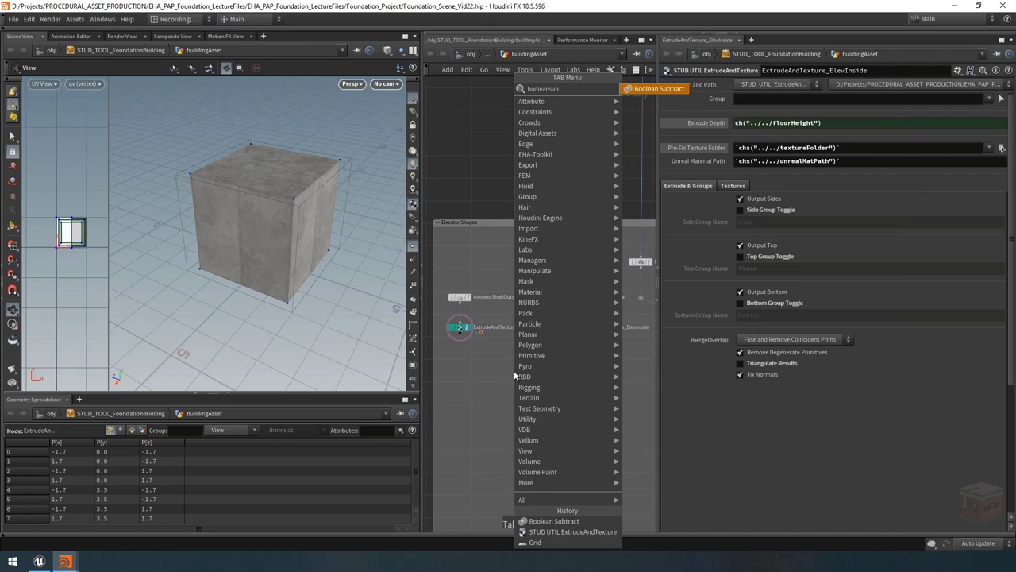
key(Return)
click(511, 361)
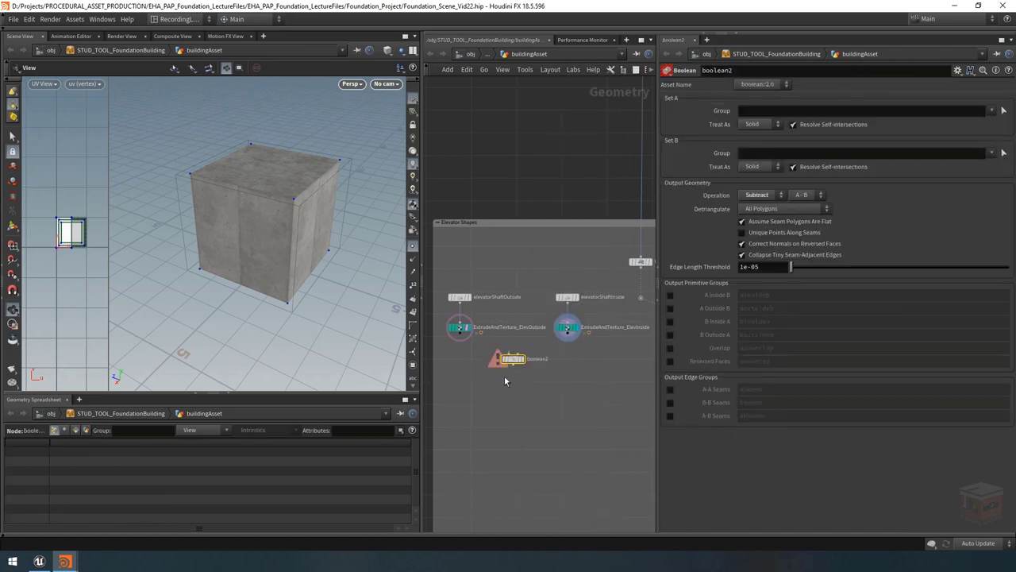
scroll(505, 376, up, 1)
click(508, 349)
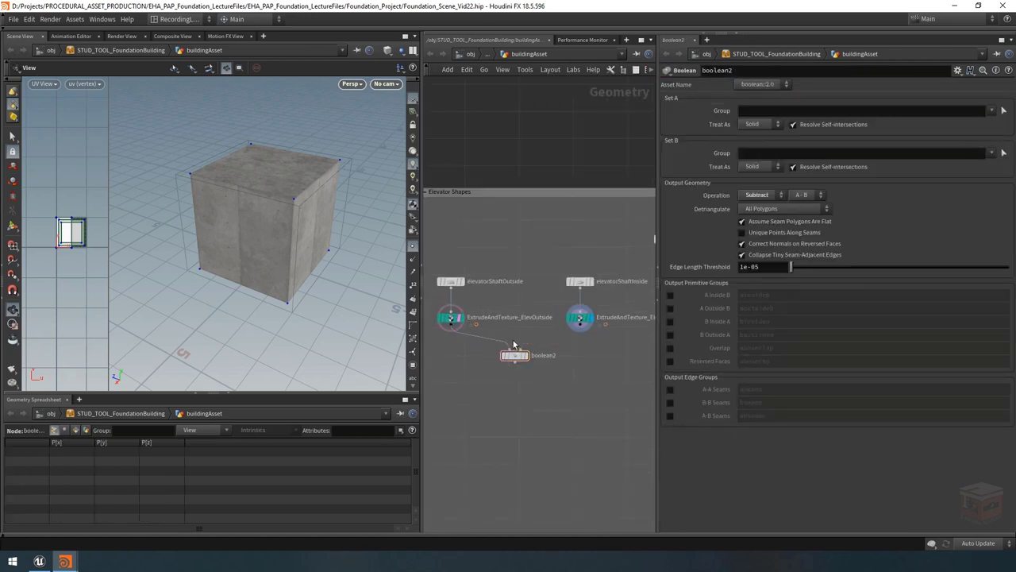
click(580, 325)
click(520, 350)
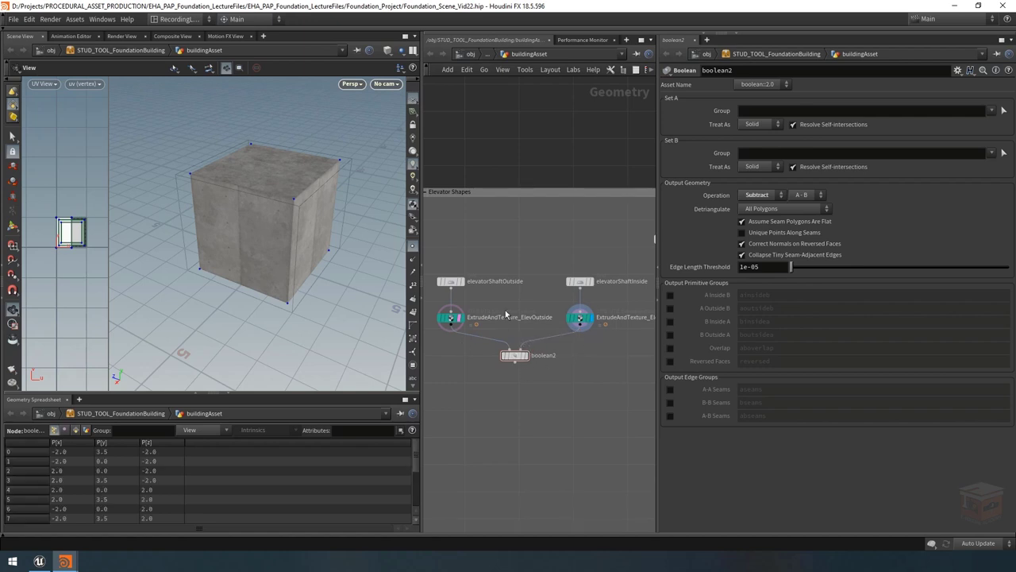
Step: Display the boolean node's result and inspect the shaft walls from above
click(528, 356)
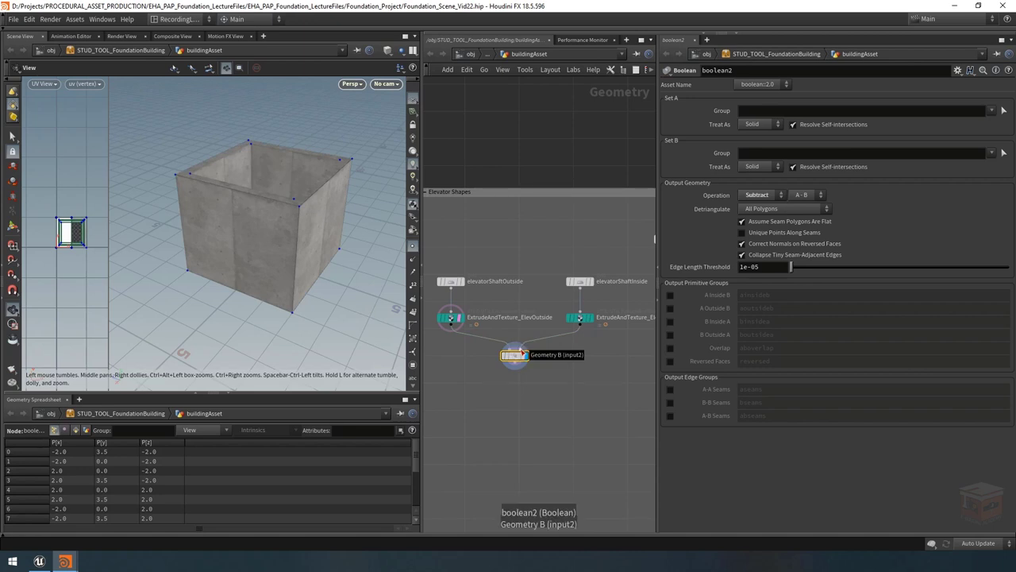
drag(266, 198, 241, 200)
right_drag(240, 199, 261, 211)
mouse_move(261, 212)
mouse_down()
mouse_move(199, 211)
mouse_move(251, 241)
mouse_move(301, 233)
mouse_move(324, 212)
mouse_move(246, 224)
mouse_up()
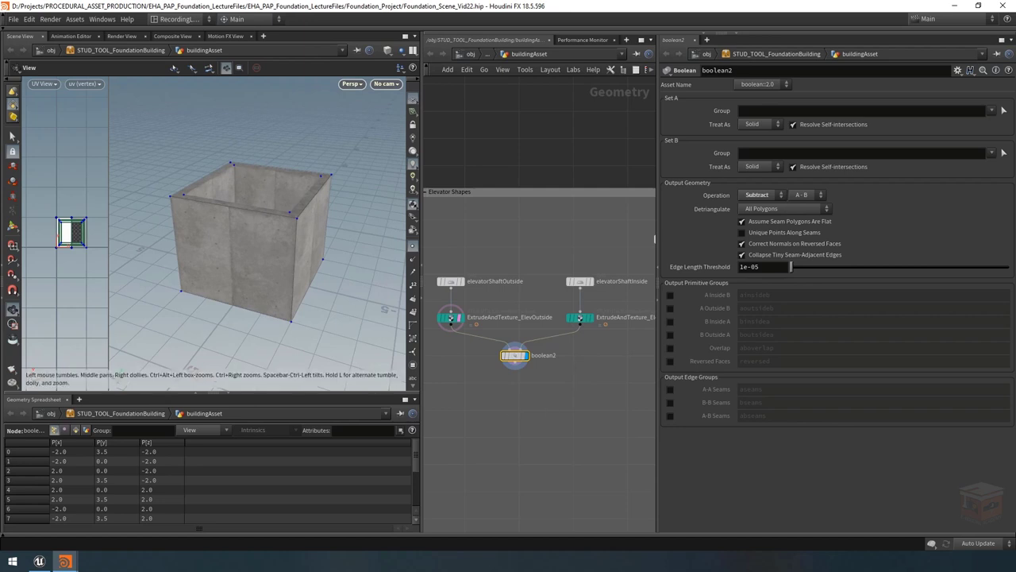
Step: Rename the boolean node as booleanElevatorShaftShape
double_click(543, 355)
text(boolean)
key(Return)
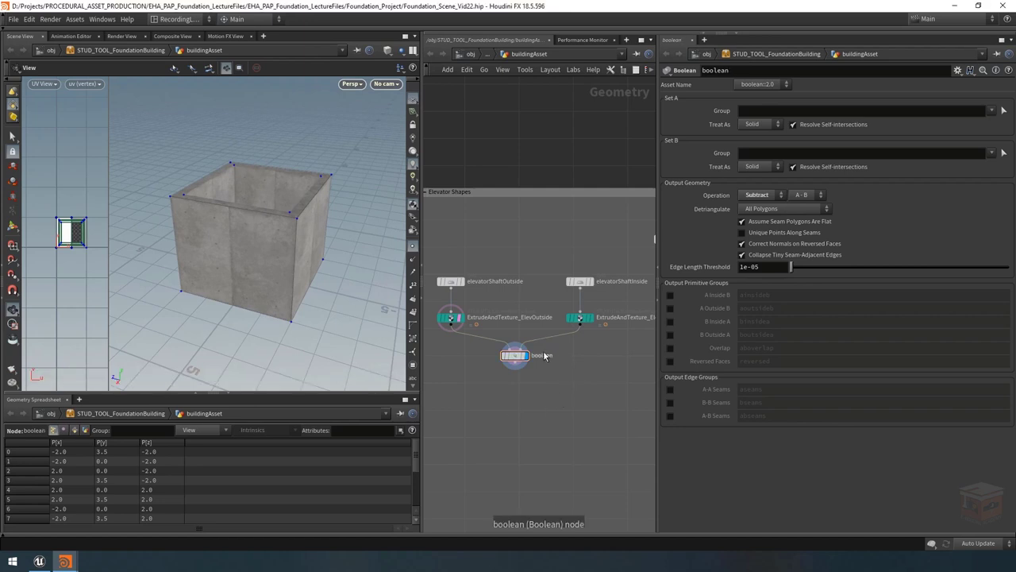
double_click(544, 355)
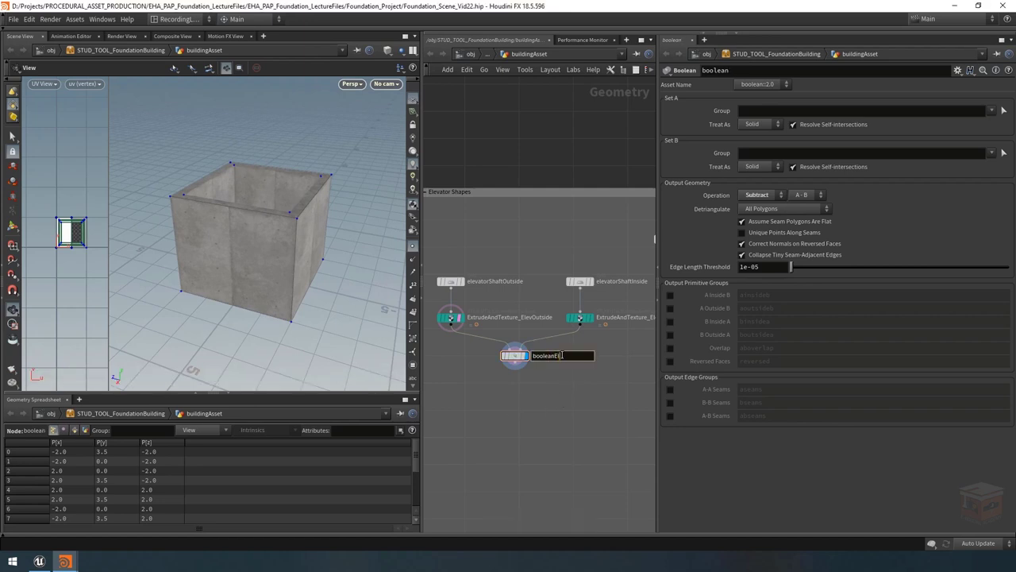
text(ElevatorShaftShape)
key(Return)
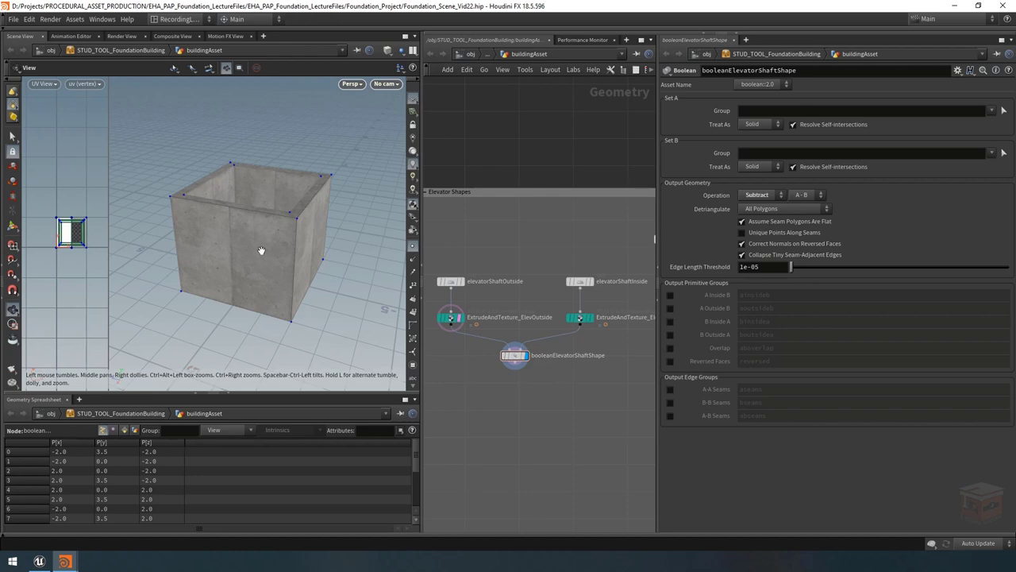
drag(261, 251, 254, 250)
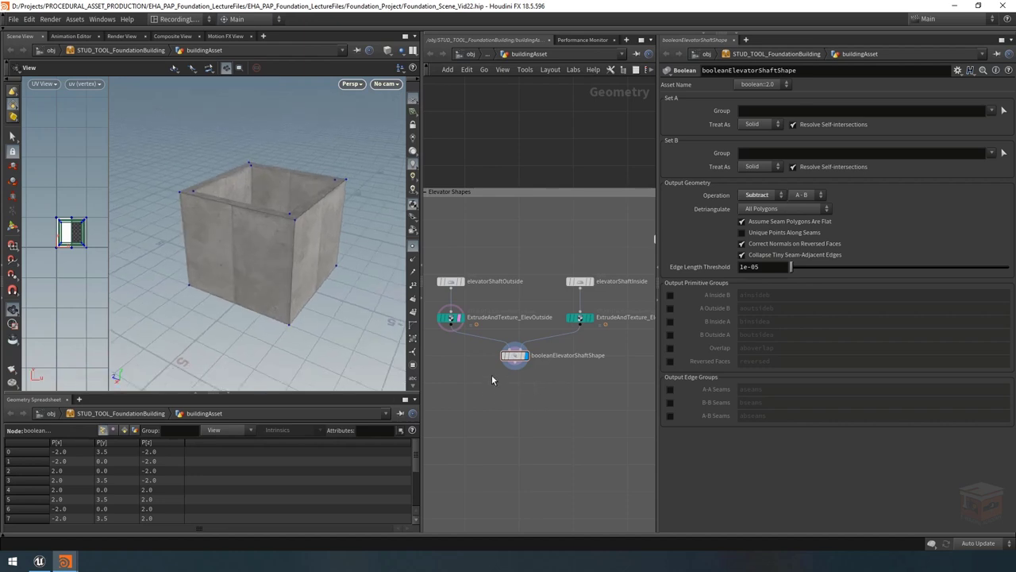
Step: Duplicate the elevatorShaftInside grid, its extrude node and the boolean below them, and wire booleanElevatorShaftShape into the copied boolean's first input
scroll(531, 390, down, 2)
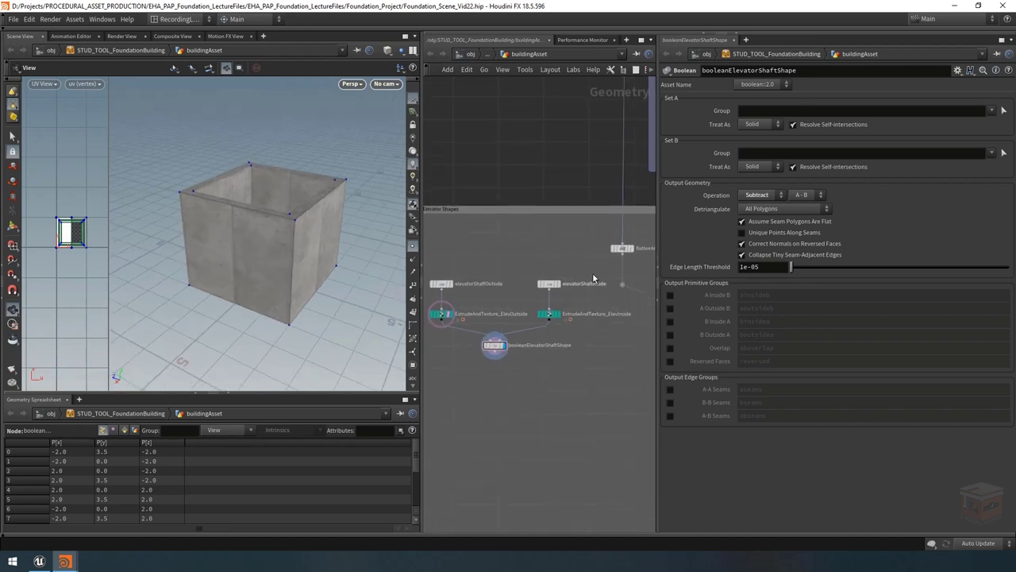
drag(584, 264, 535, 325)
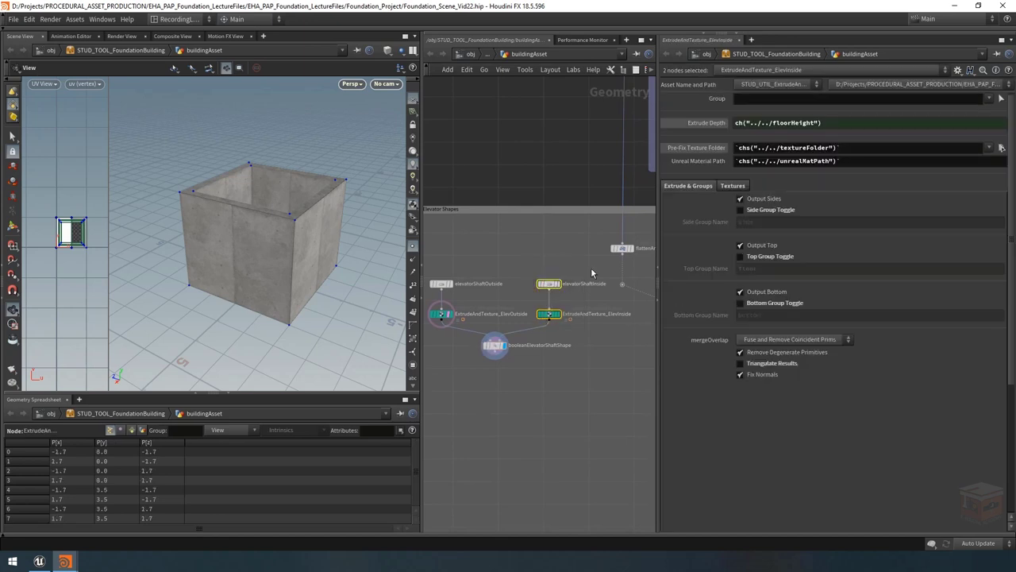
key(ctrl+c)
shift+click(493, 344)
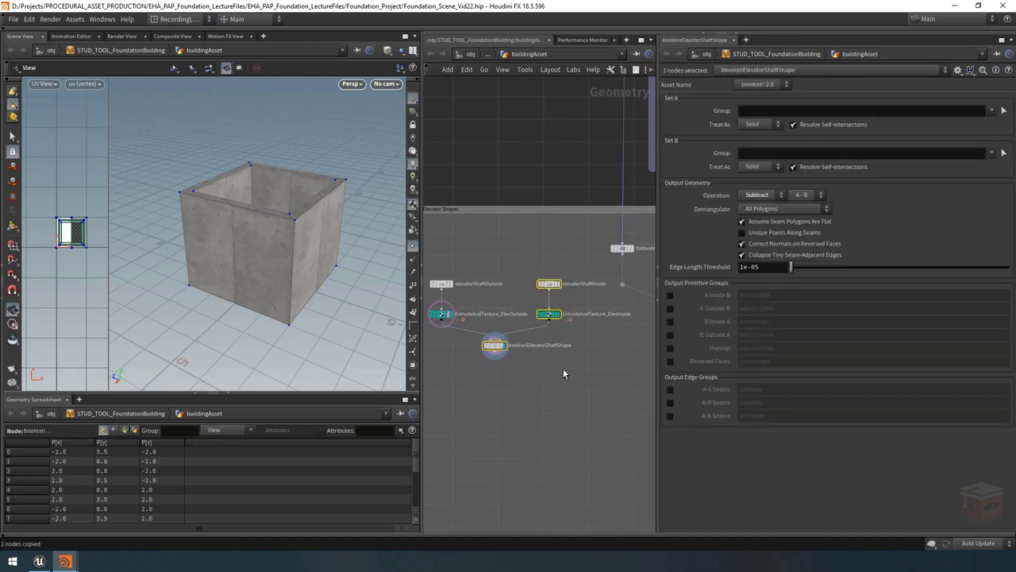
key(ctrl+c)
key(ctrl+v)
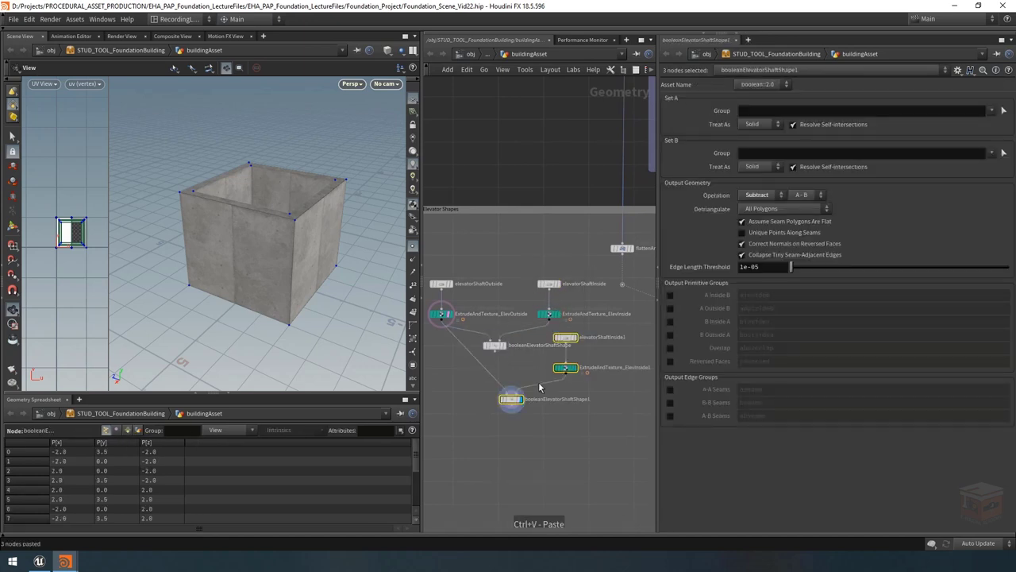
click(536, 399)
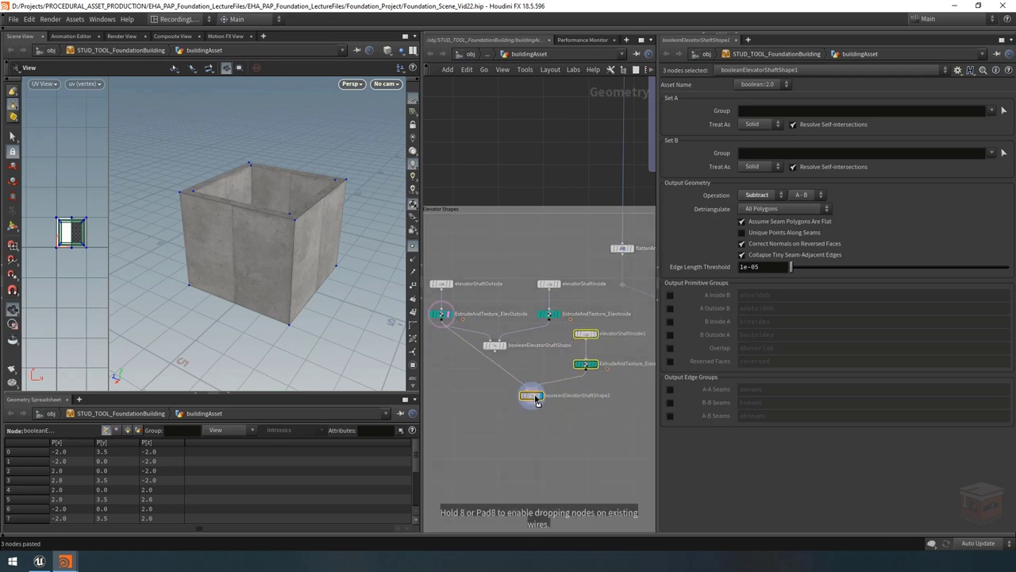
drag(528, 388, 494, 350)
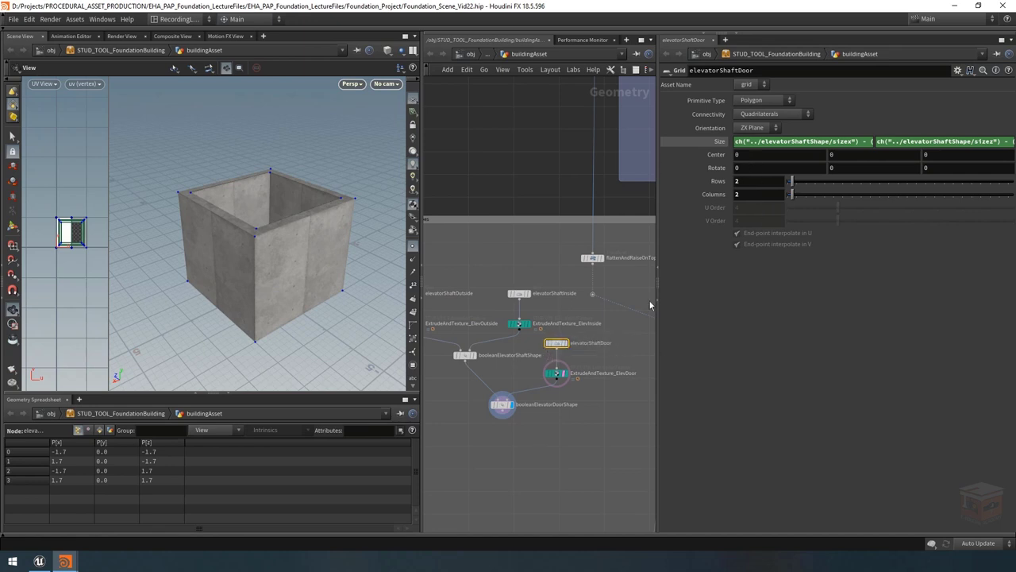
Step: Try shifting the elevatorShaftDoor grid through one shaft wall with a Center X of 1.6, and inspect the cut
mouse_move(748, 156)
middle_down()
mouse_move(856, 149)
mouse_move(860, 160)
mouse_move(889, 162)
mouse_move(802, 166)
mouse_move(905, 159)
mouse_move(748, 159)
middle_up()
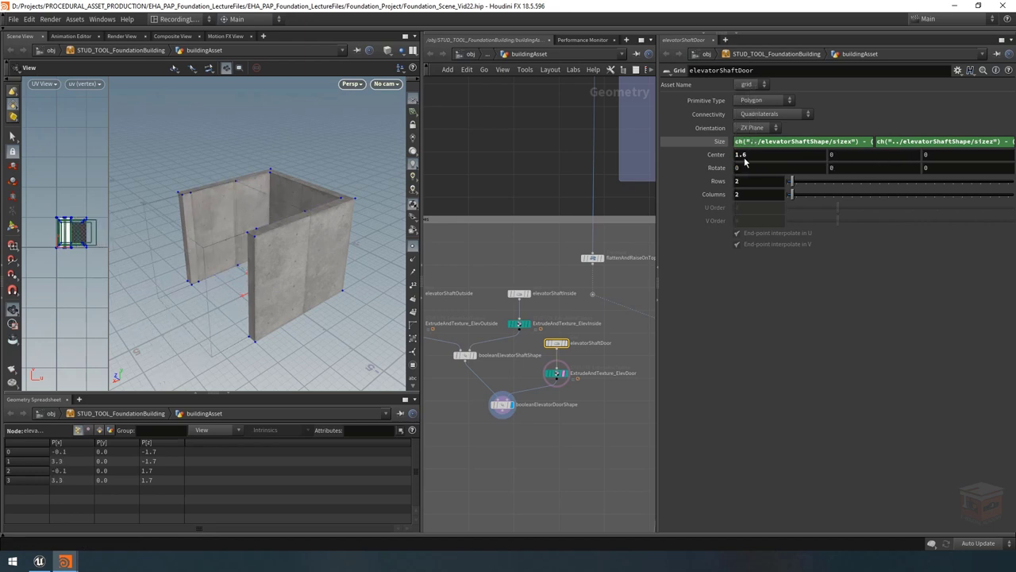
mouse_move(215, 220)
mouse_down()
mouse_move(198, 211)
mouse_move(304, 209)
mouse_move(239, 176)
mouse_move(230, 229)
mouse_move(261, 229)
mouse_move(234, 222)
mouse_up()
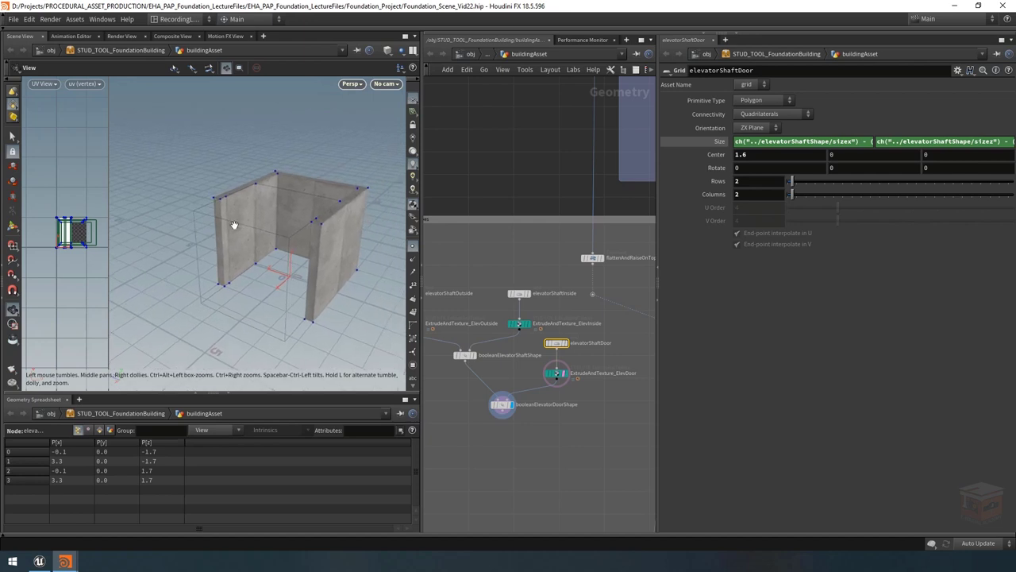
scroll(306, 238, up, 5)
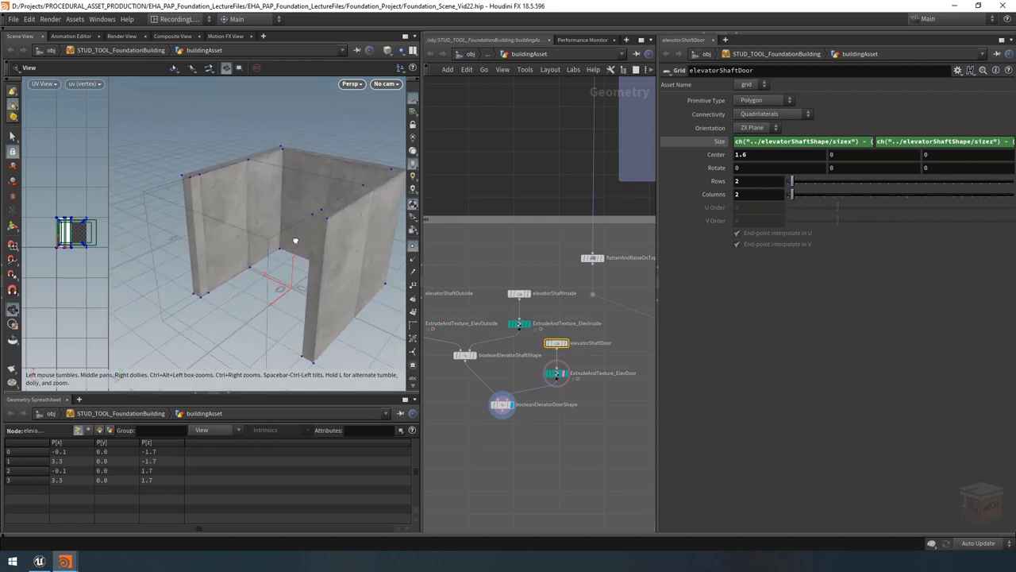
drag(271, 225, 238, 188)
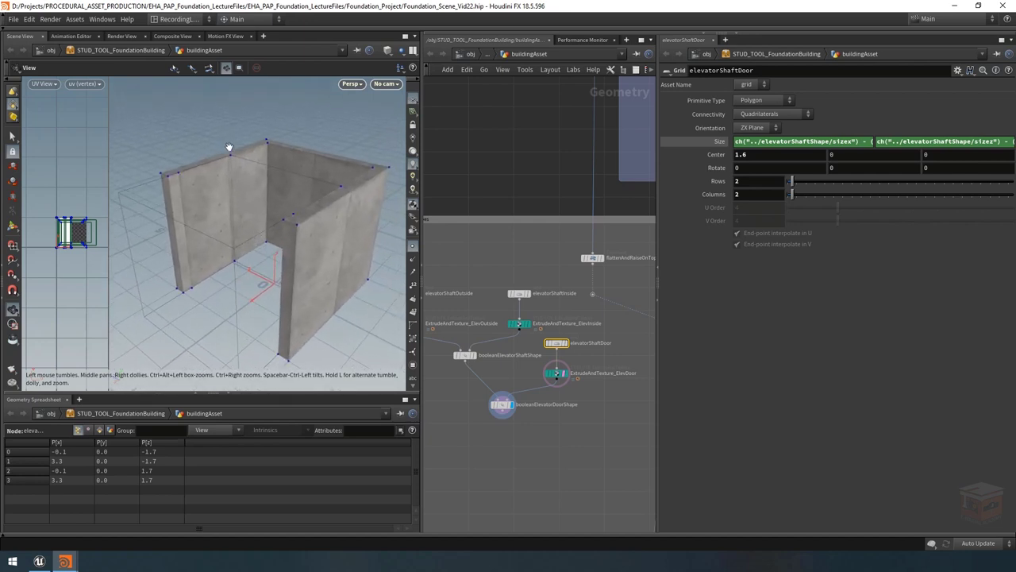
mouse_move(243, 215)
mouse_down()
mouse_move(329, 195)
mouse_move(166, 208)
mouse_move(244, 207)
mouse_move(250, 217)
mouse_move(243, 207)
mouse_up()
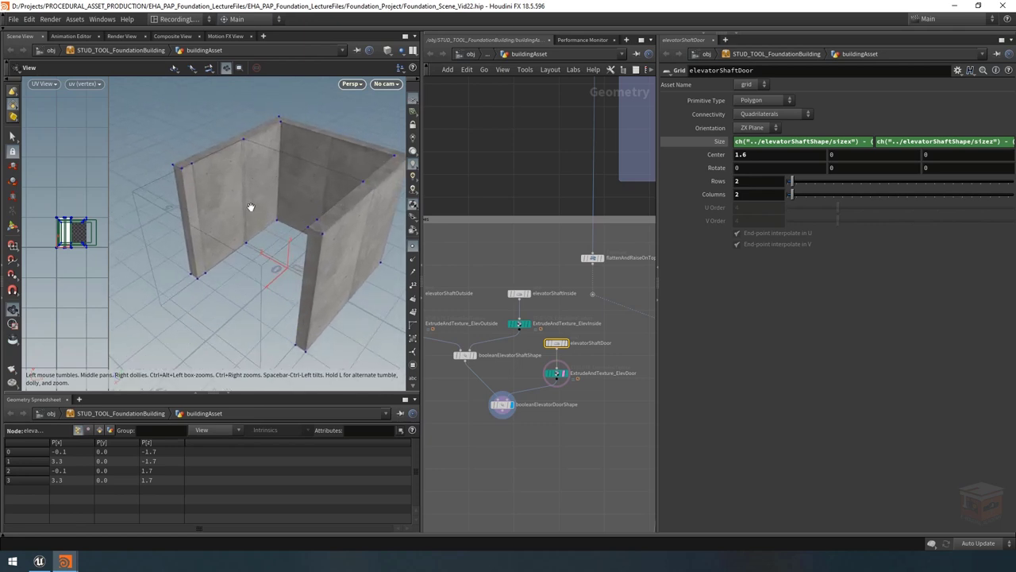
drag(238, 204, 219, 195)
Step: Try a Center X of 2.2 on the elevatorShaftDoor grid and look closely at the opened wall
middle_drag(753, 156, 798, 169)
drag(265, 218, 262, 196)
scroll(238, 199, up, 5)
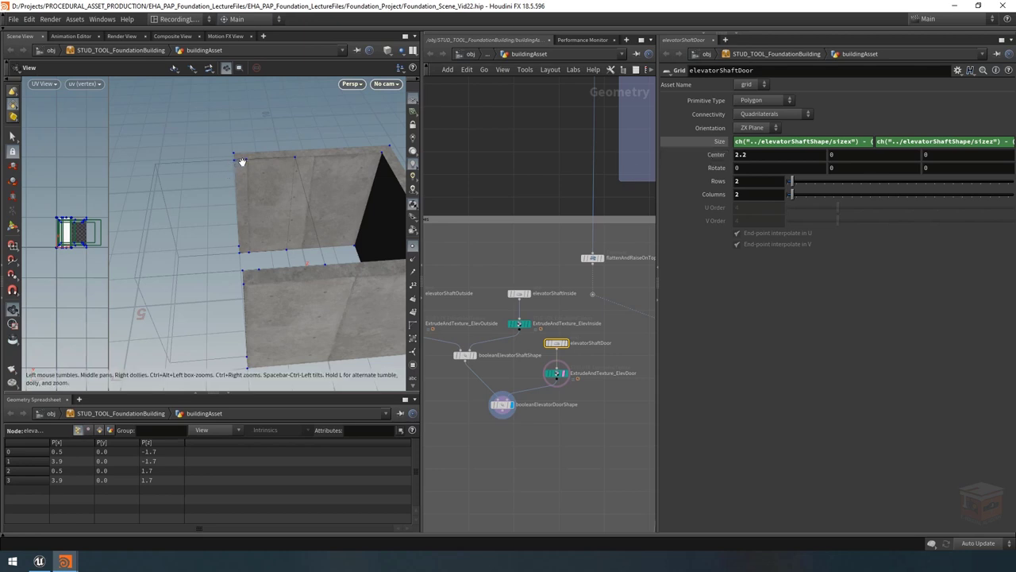
Step: Display booleanElevatorShaftShape for comparison and examine the first Size expression of the elevatorShaftDoor grid
mouse_move(498, 409)
click(478, 343)
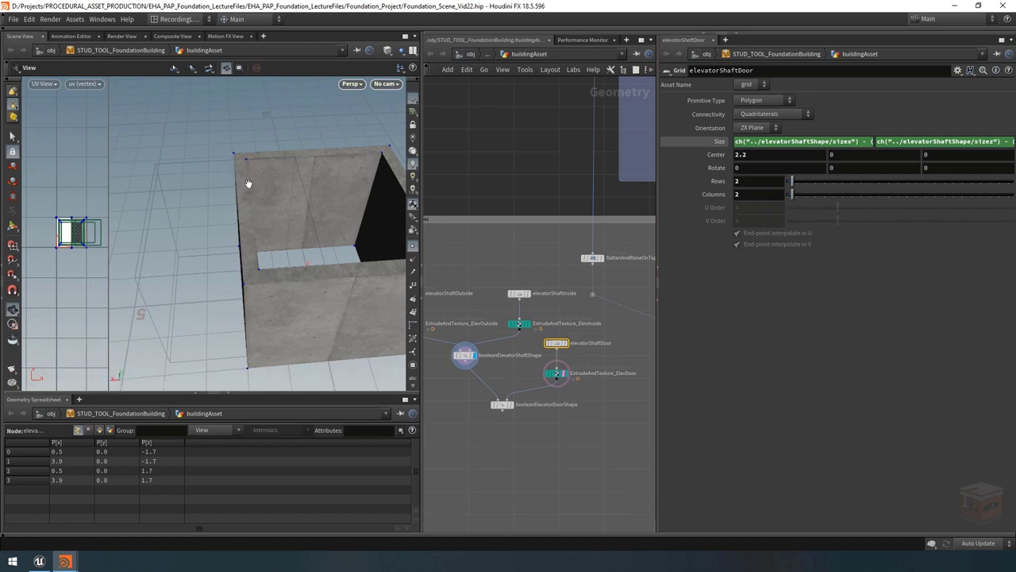
click(808, 141)
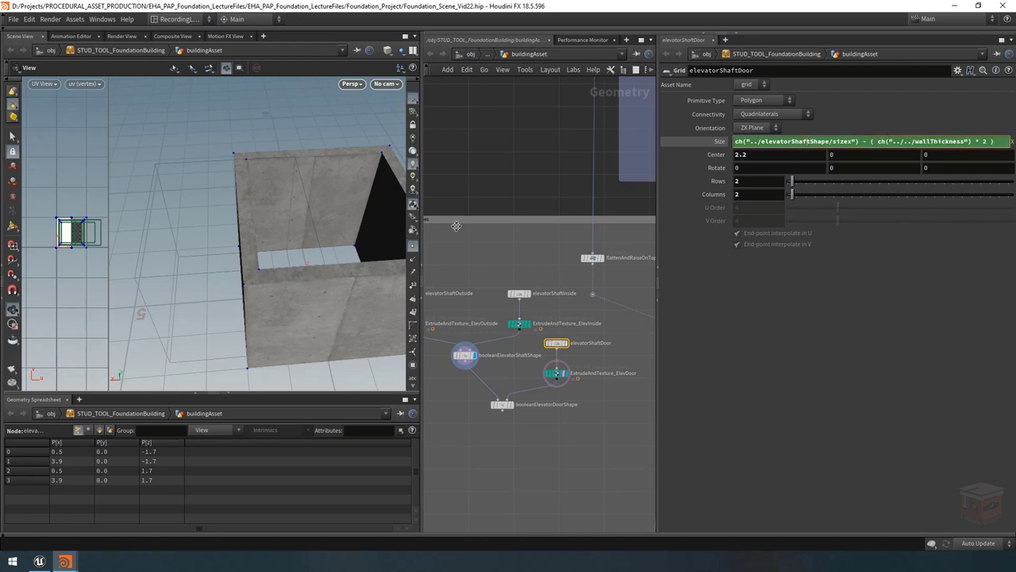
click(525, 250)
middle_drag(525, 250, 539, 260)
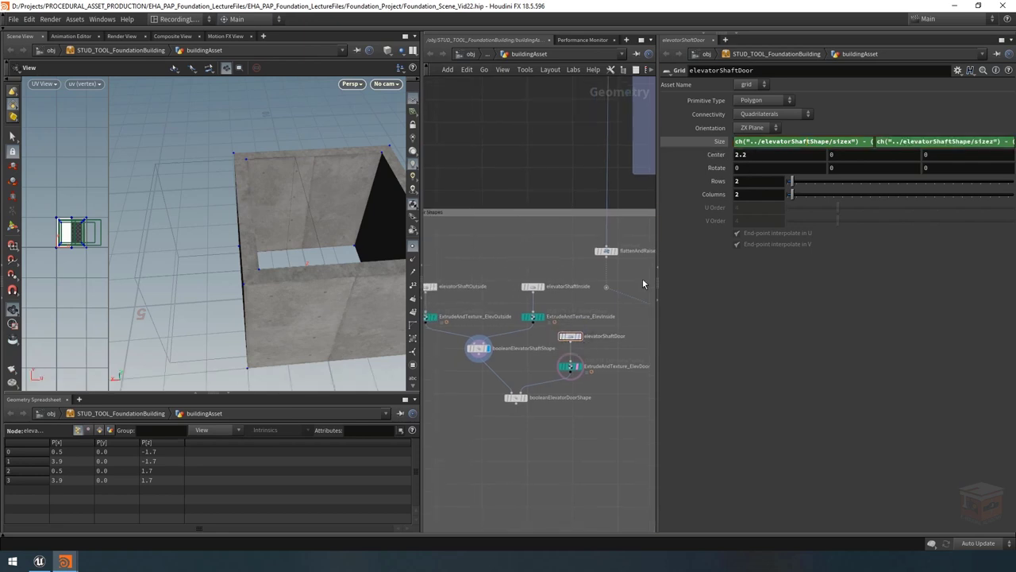
scroll(613, 342, up, 2)
scroll(610, 338, down, 1)
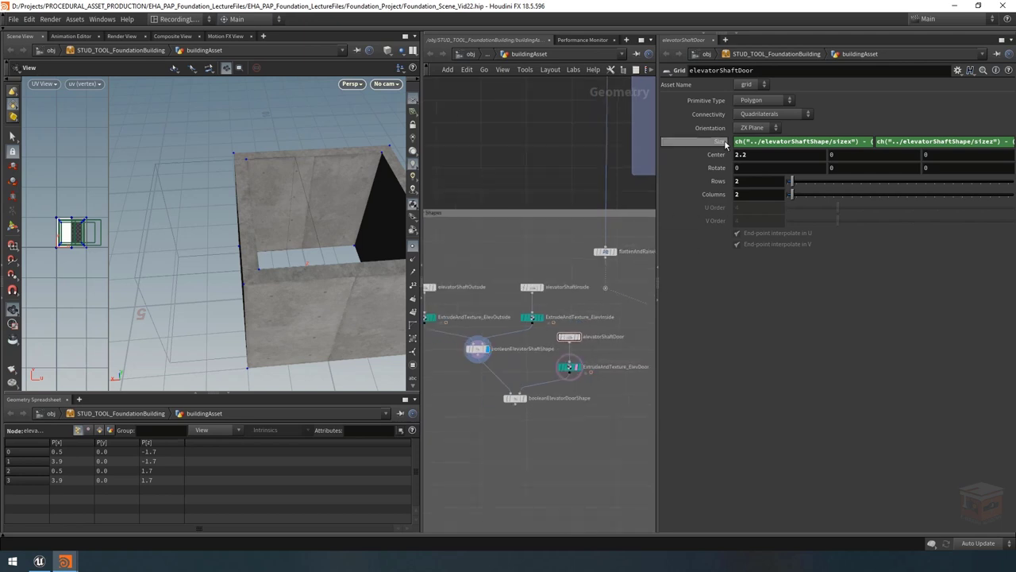
Step: Set the Center X of elevatorShaftDoor to bbox("../booleanElevatorShaftShape",D_XMAX), copying the node name from the network
click(763, 154)
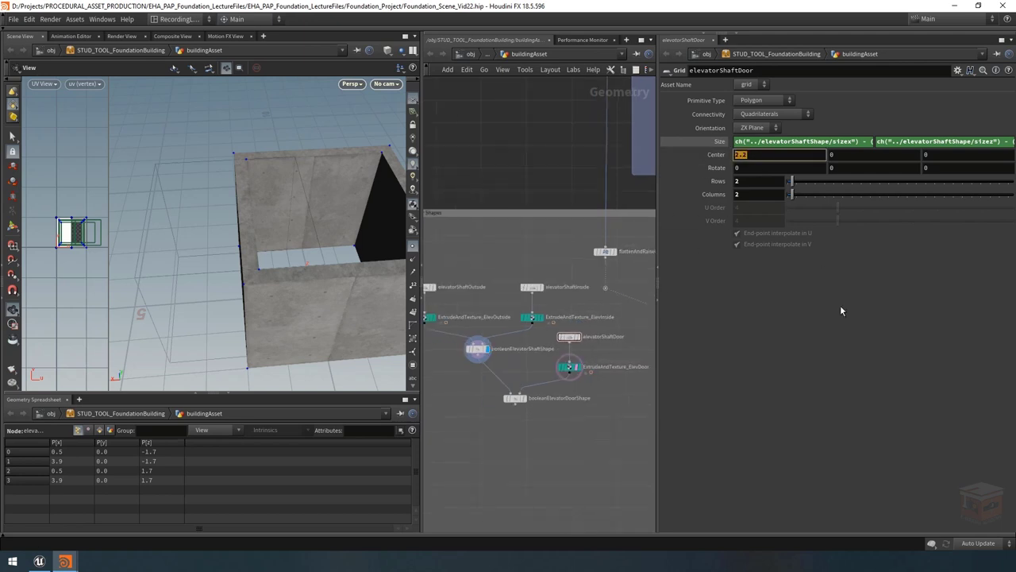
text(bbox()")
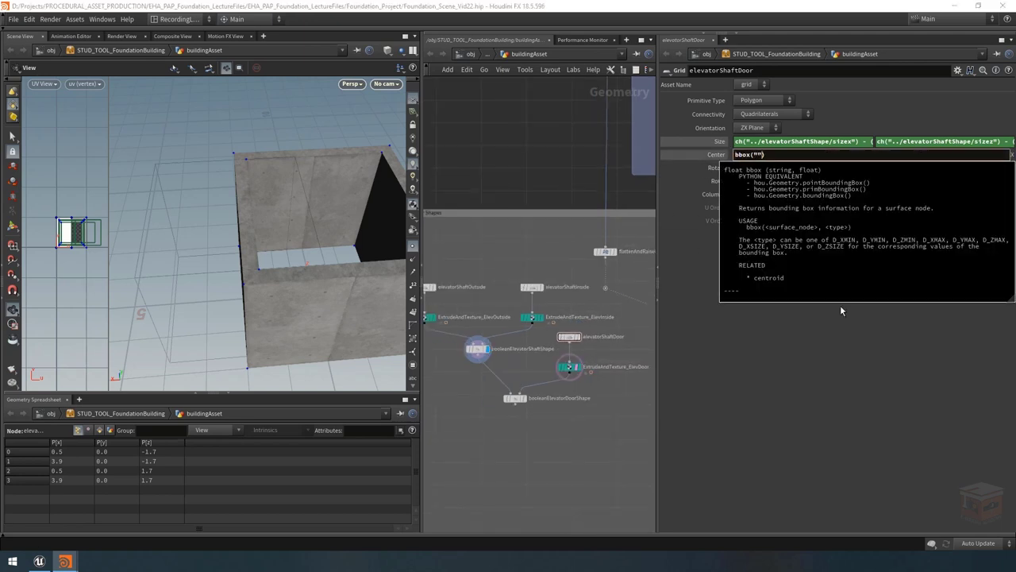
text(../)
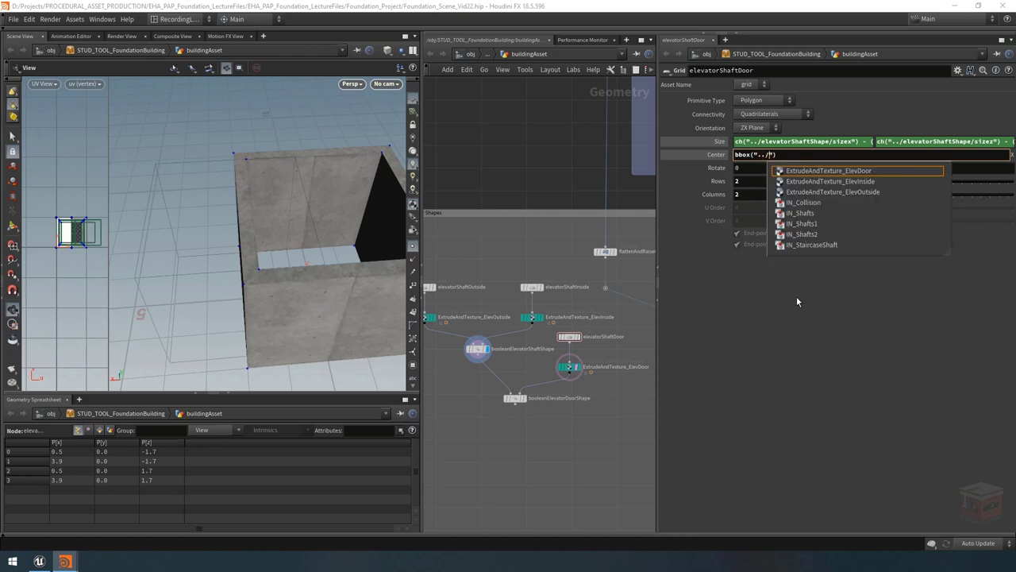
double_click(516, 349)
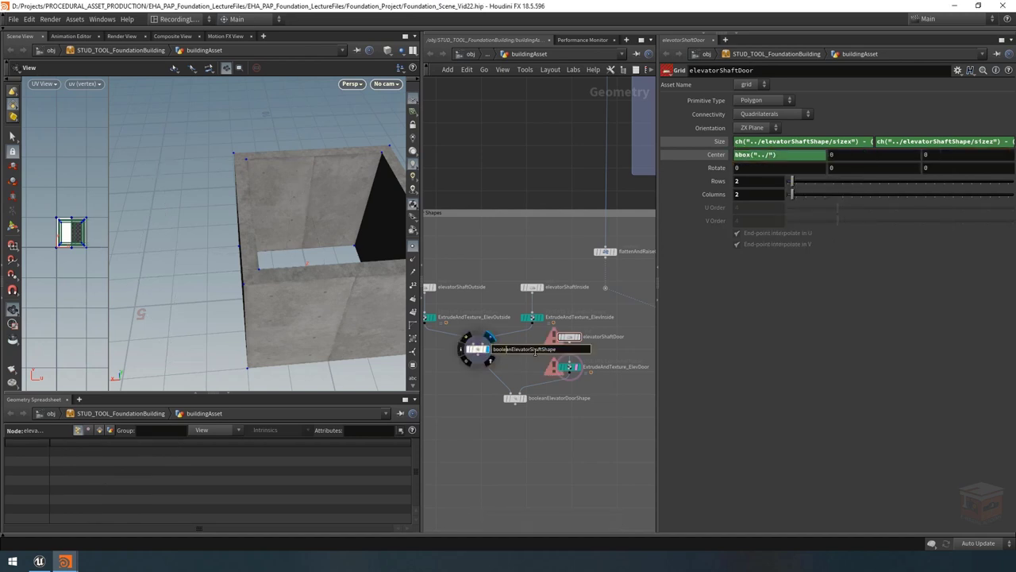
double_click(536, 350)
key(ctrl+c)
click(767, 155)
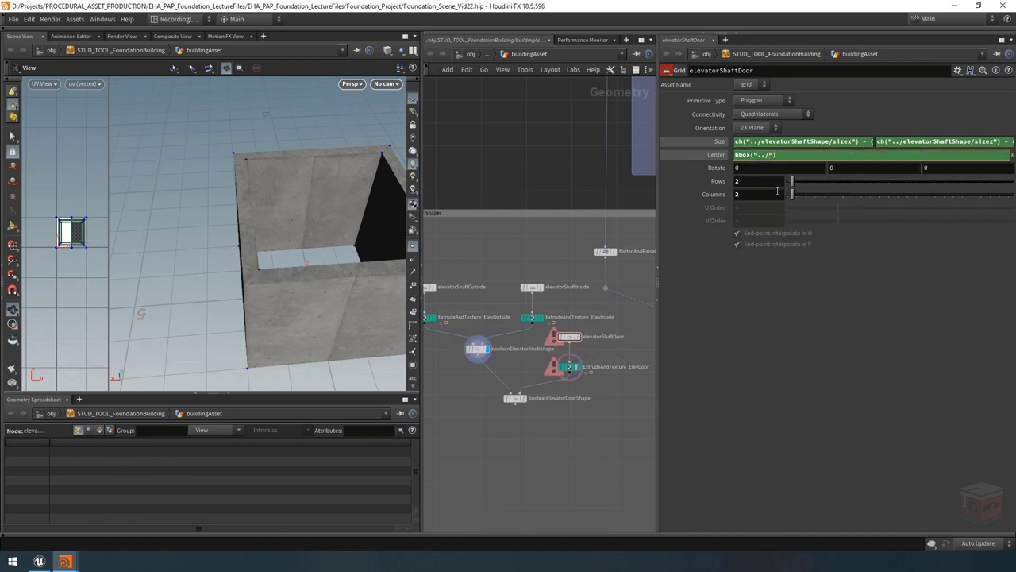
key(ctrl+v)
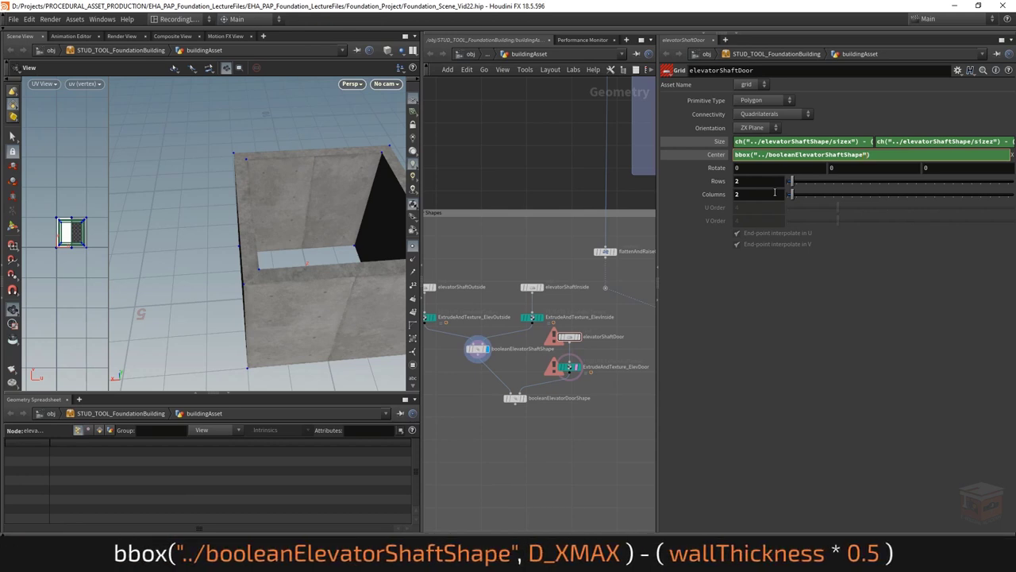
text(,D_XMAX)
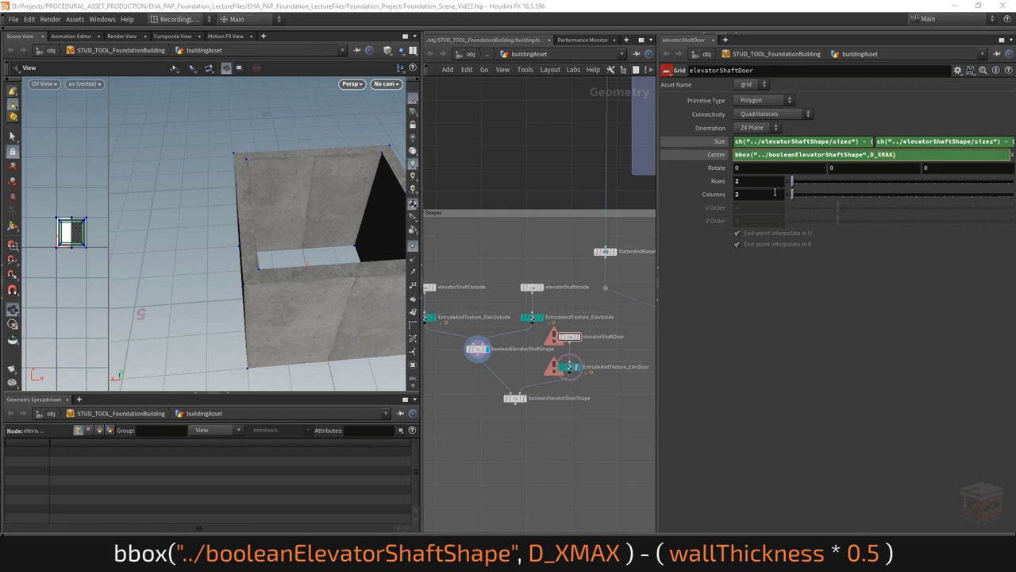
key(Return)
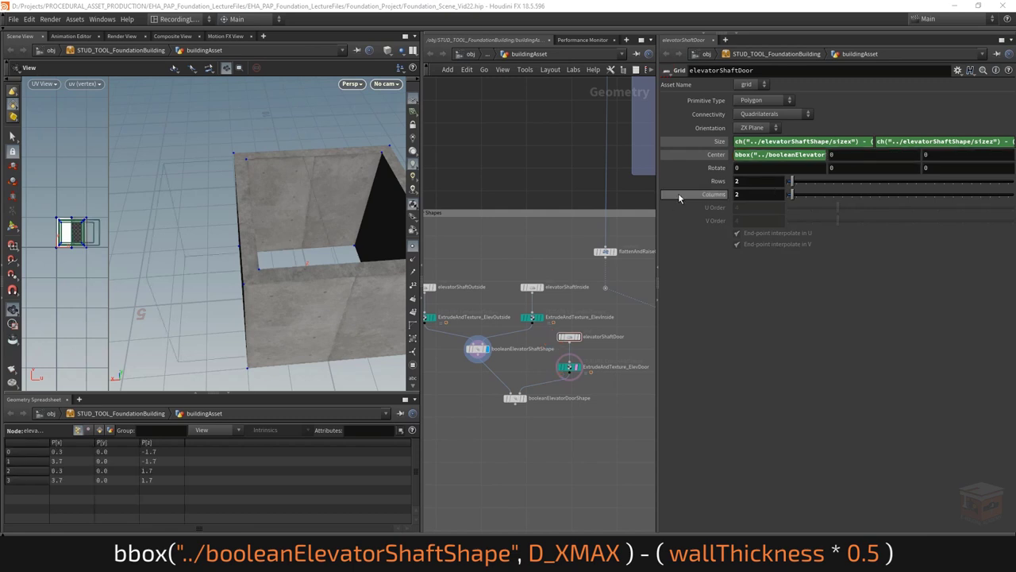
Step: Check the evaluated Center X of the elevatorShaftDoor grid against the shaft walls, and return the field to its expression
click(719, 154)
drag(198, 200, 235, 186)
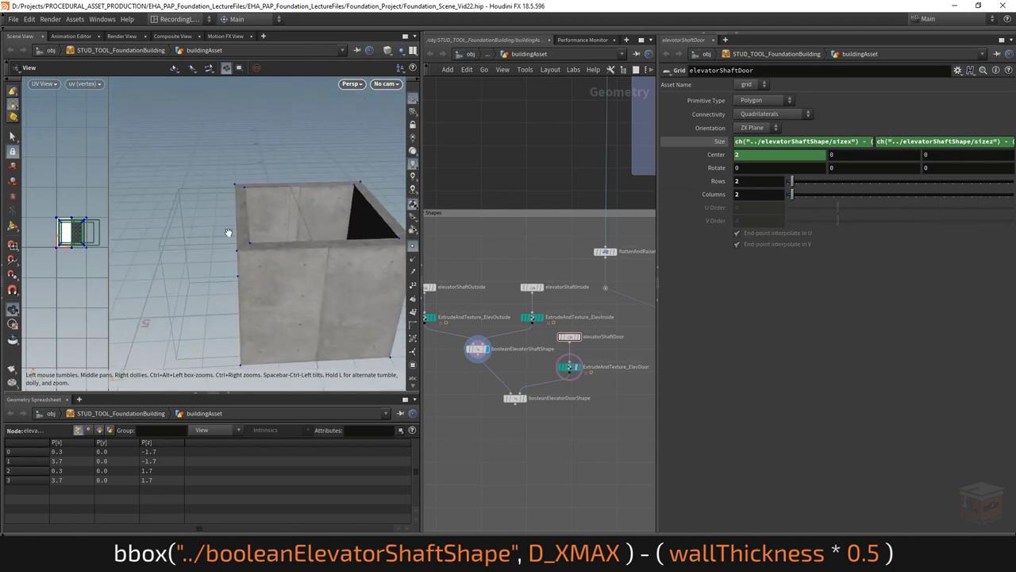
drag(233, 230, 243, 240)
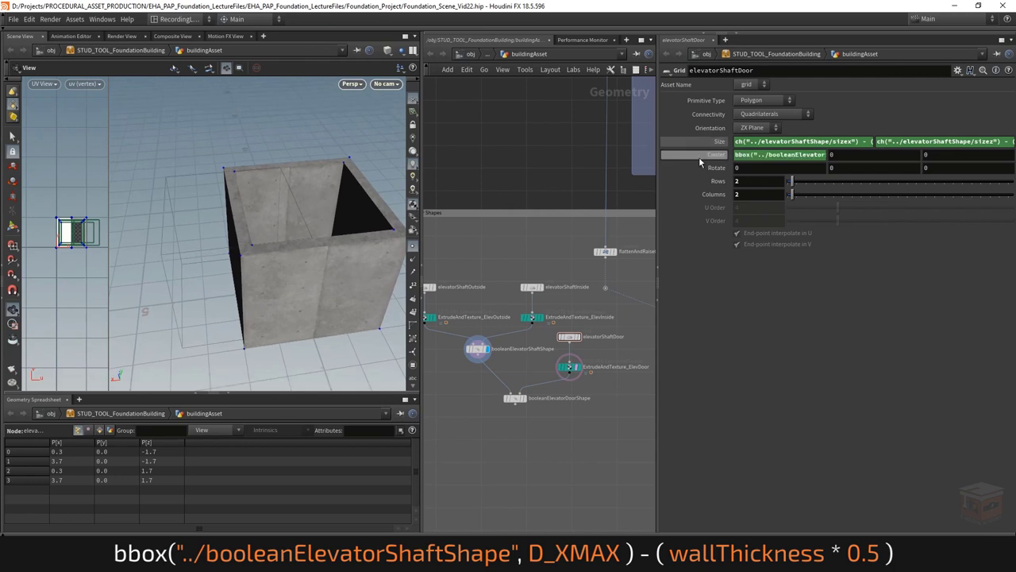
text(bbox("../booleanElevatorShaftShape",D_XMAX))
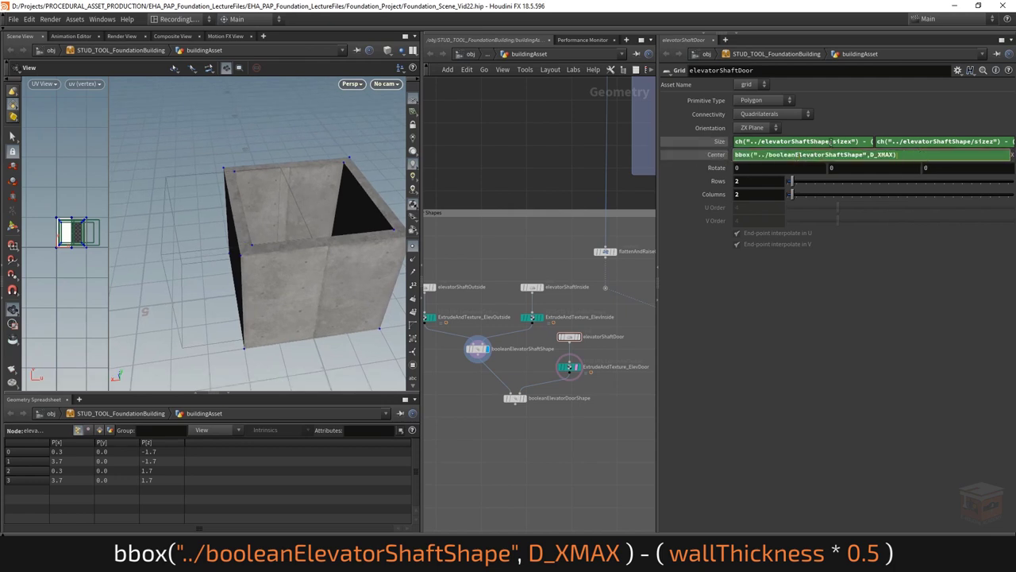
Step: Append - ( ch("../../wallThickness") * 0.5 ) to the Center X expression of elevatorShaftDoor, reusing the wall thickness term from the first Size expression
click(831, 141)
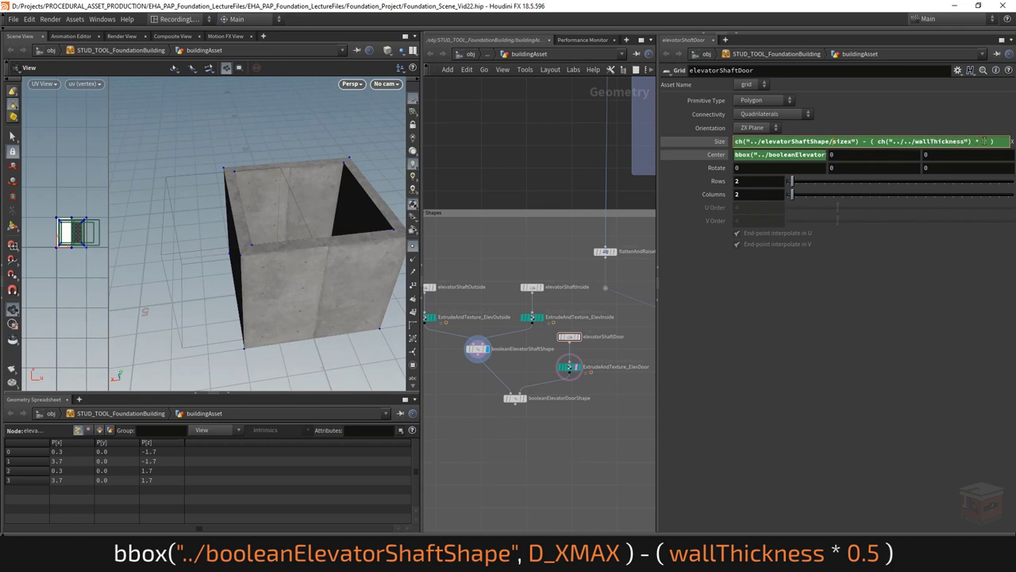
drag(999, 140, 870, 141)
key(ctrl+c)
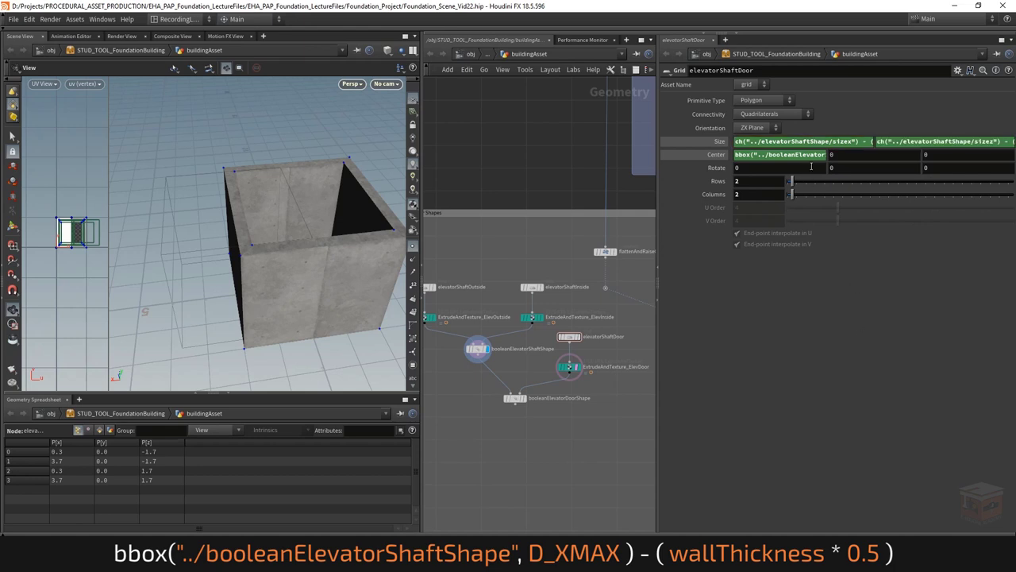
click(790, 155)
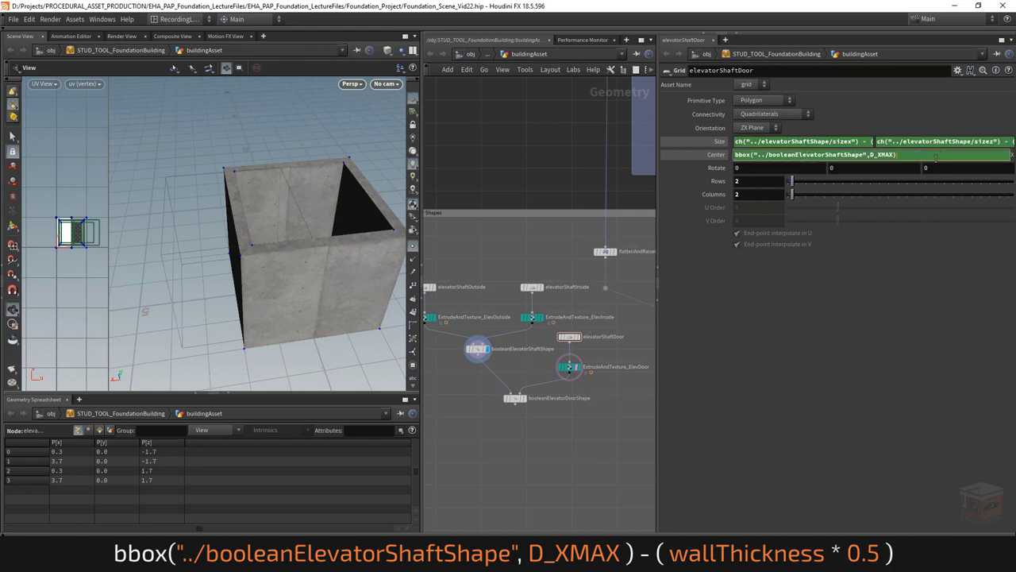
click(936, 156)
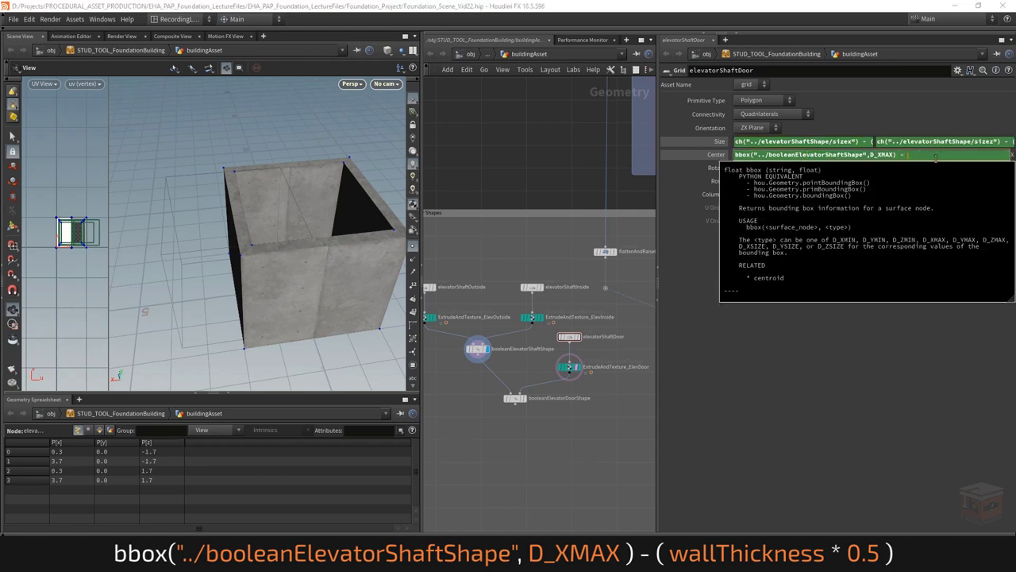
key(ctrl+v)
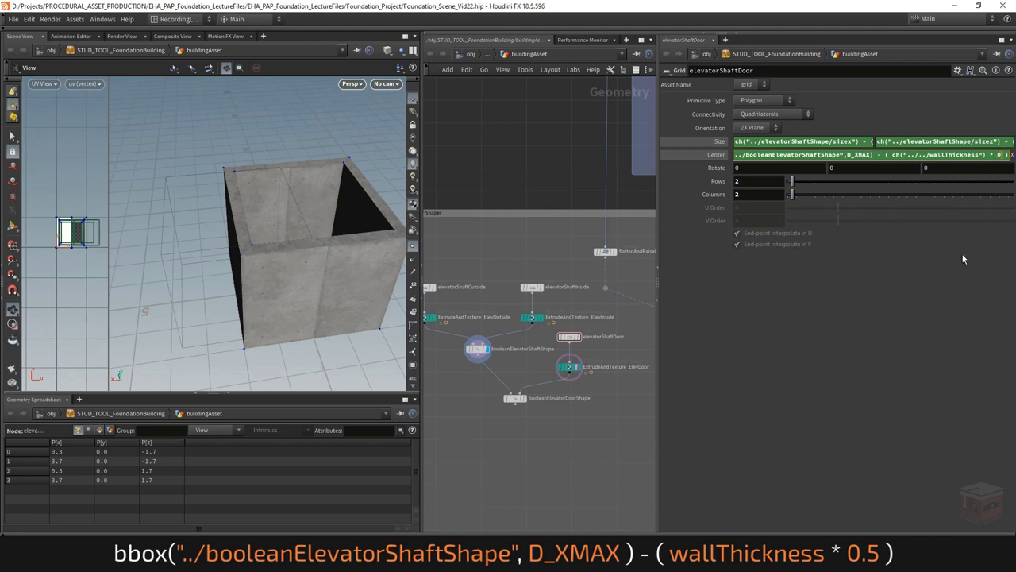
text(.5)
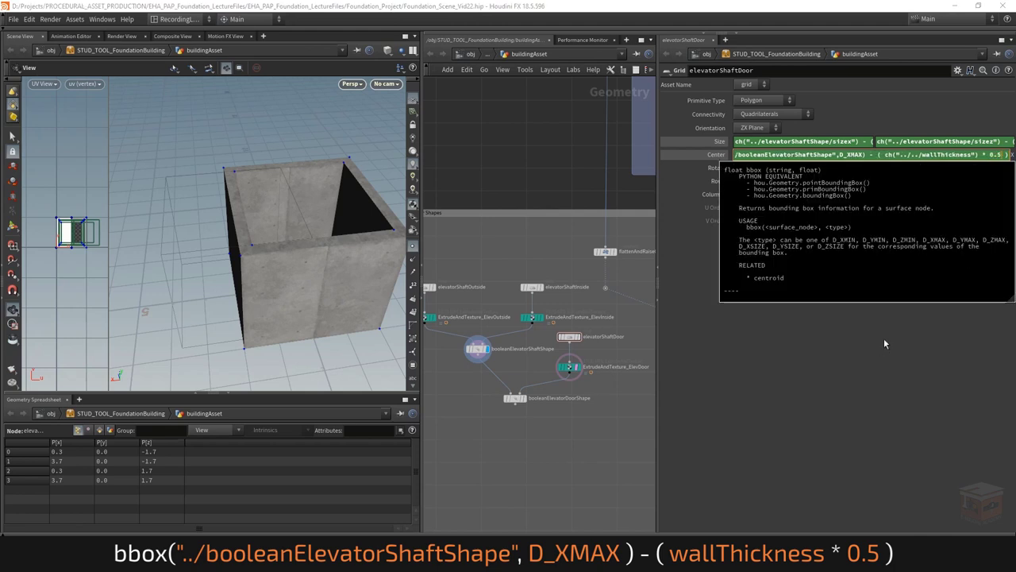
key(Return)
Step: Display booleanElevatorDoorShape and examine the door cut between the shaft's side walls from several angles
drag(233, 215, 231, 205)
scroll(232, 204, up, 3)
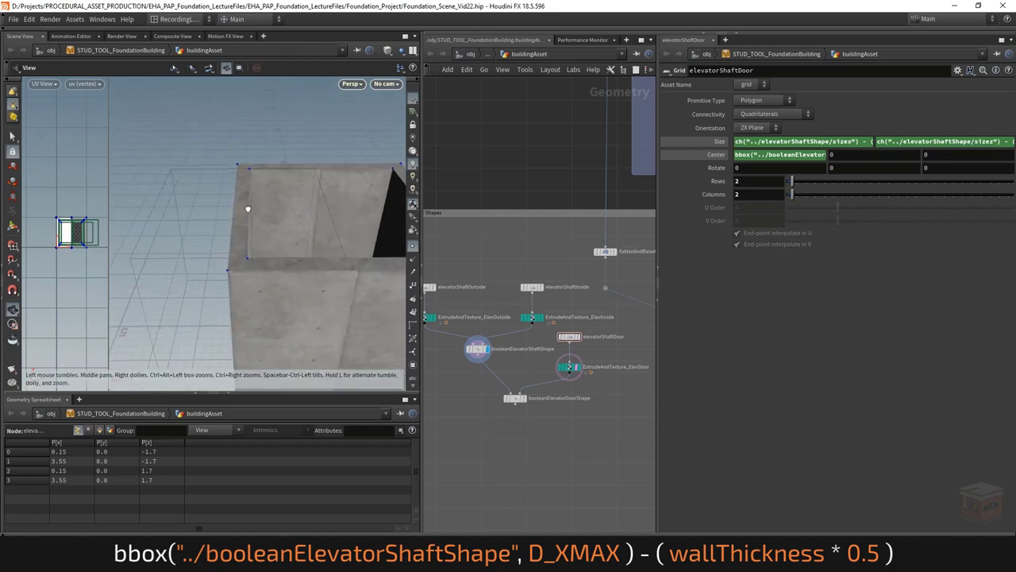
scroll(525, 400, up, 3)
click(526, 398)
scroll(237, 200, down, 3)
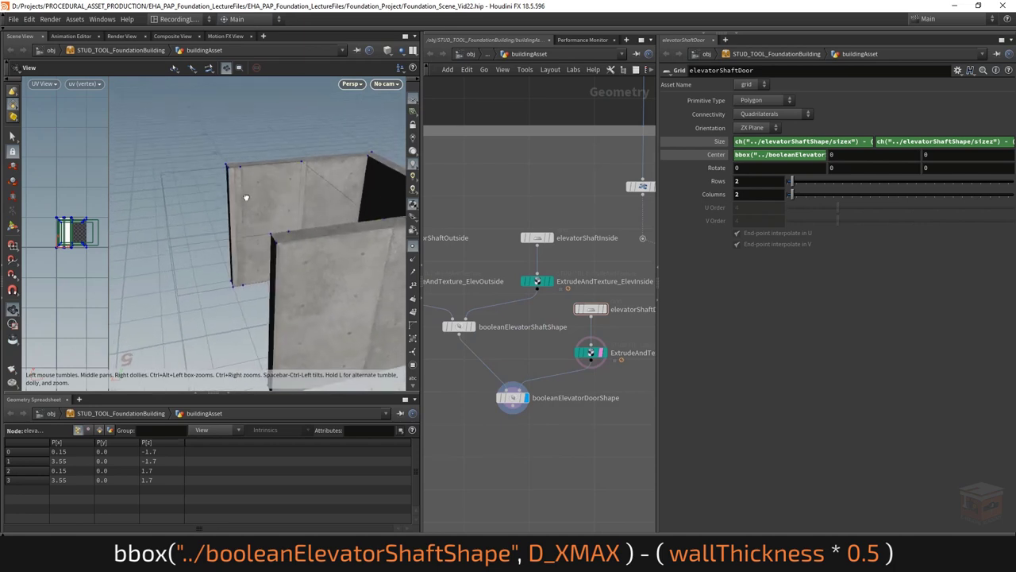
scroll(236, 175, up, 4)
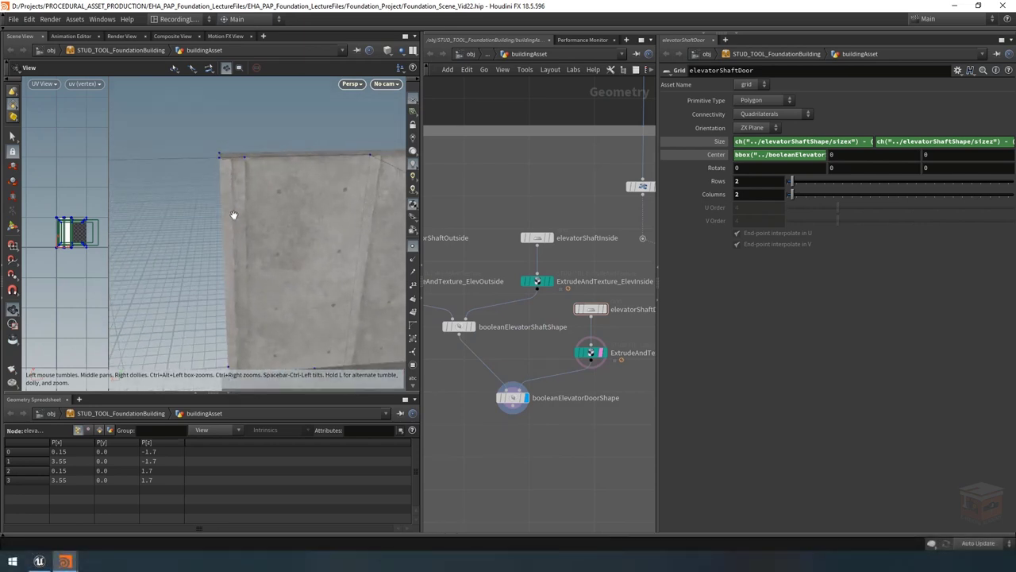
scroll(246, 181, down, 5)
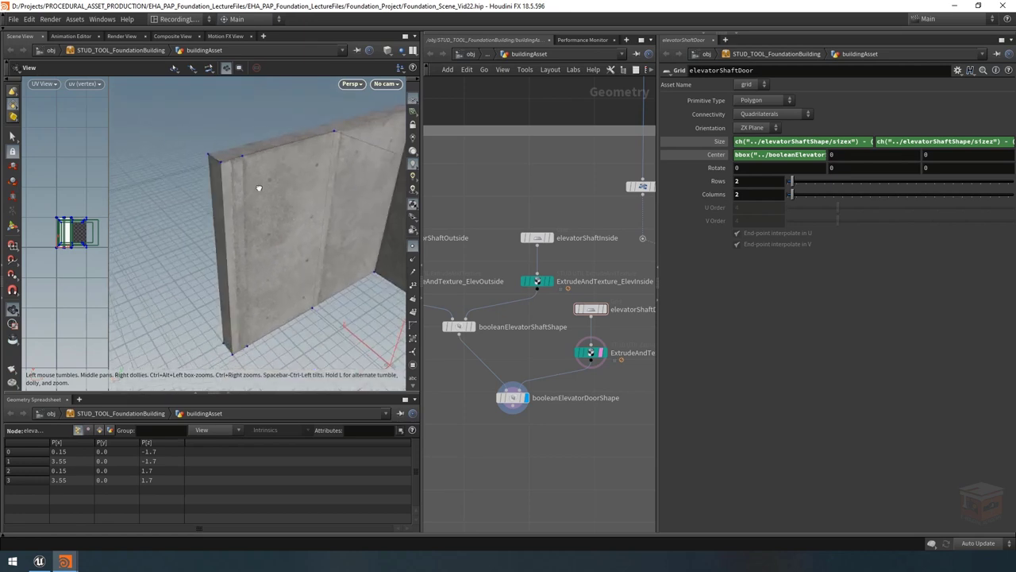
drag(256, 186, 297, 211)
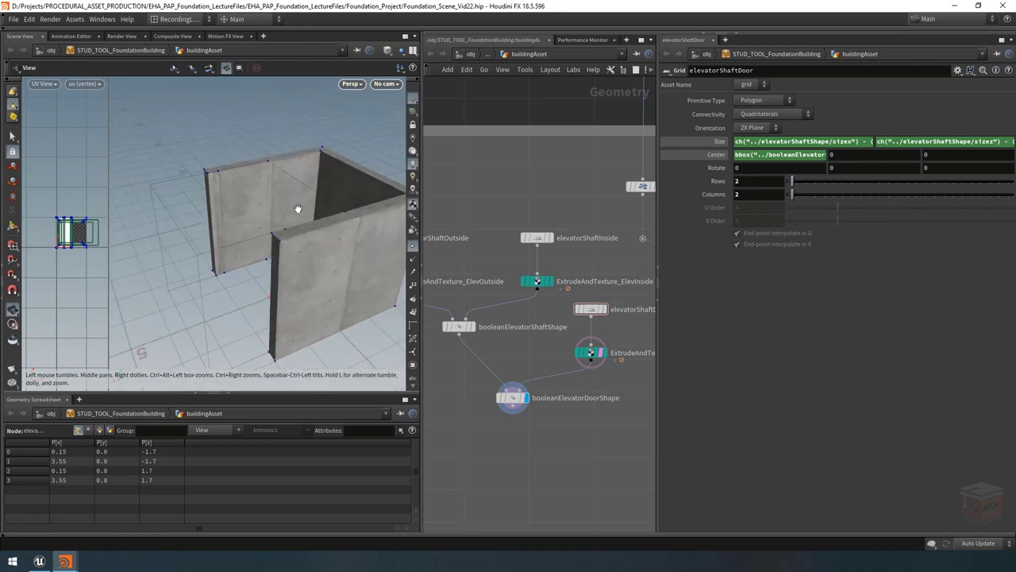
drag(234, 218, 191, 221)
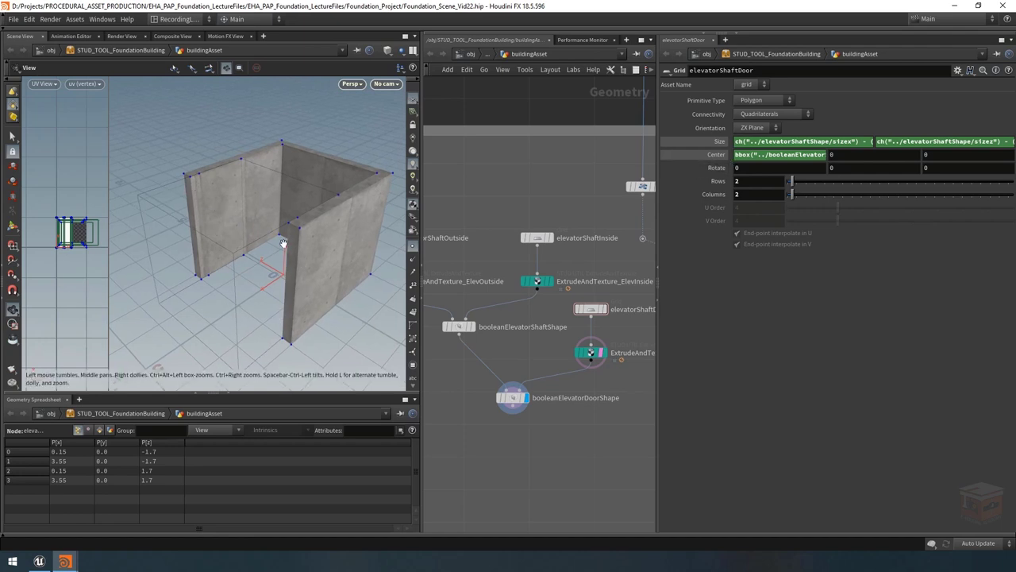
drag(230, 212, 239, 215)
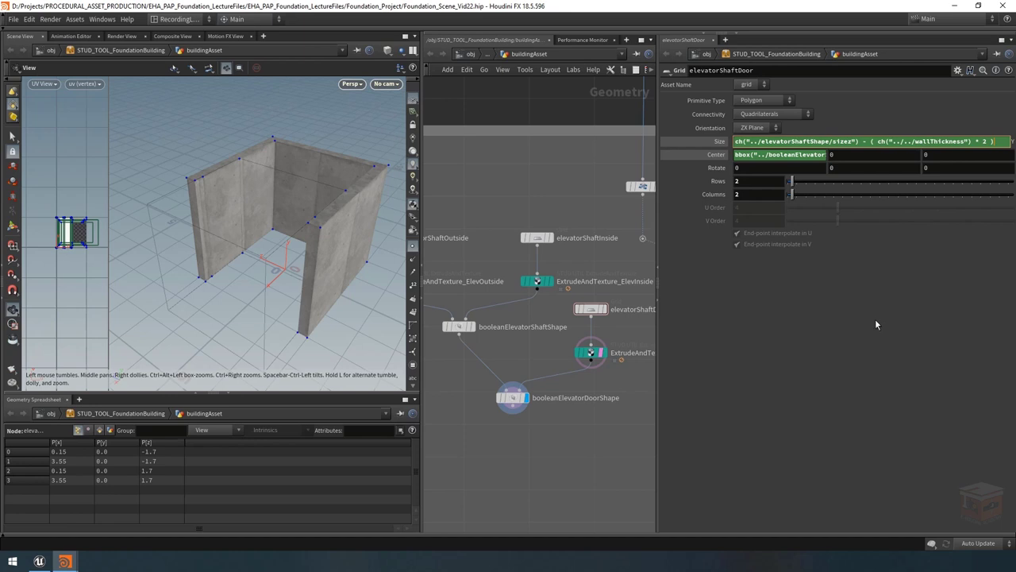
Step: Look over the building network, and switch to Unreal Editor to examine the door and window openings of the example building
scroll(556, 388, down, 10)
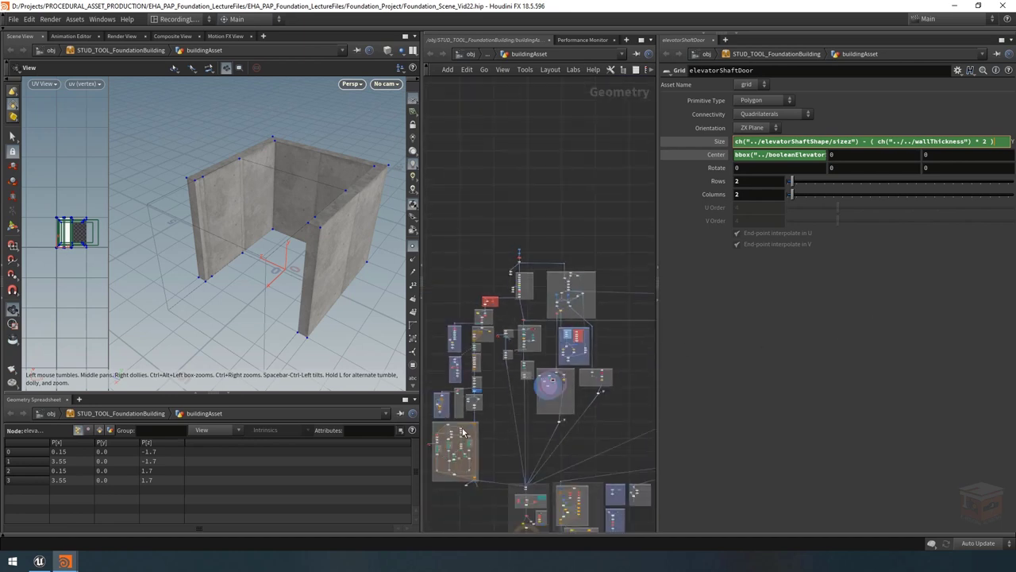
scroll(559, 394, up, 8)
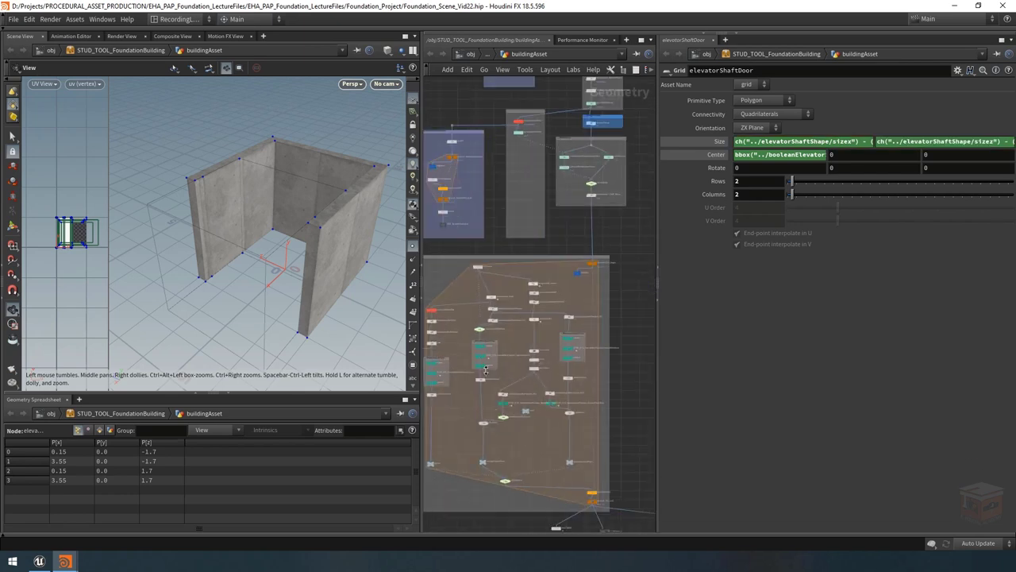
click(39, 560)
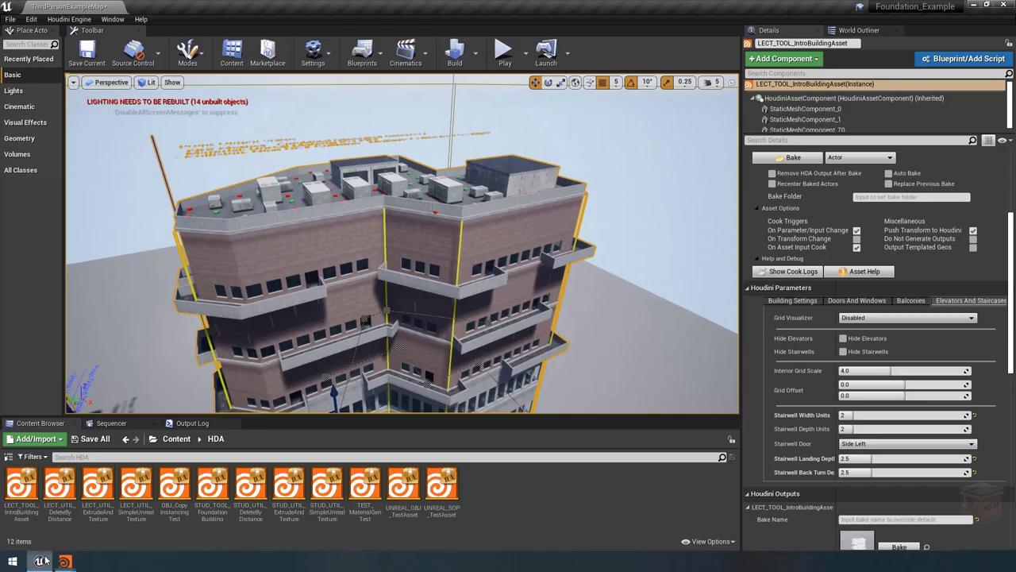
scroll(401, 243, up, 10)
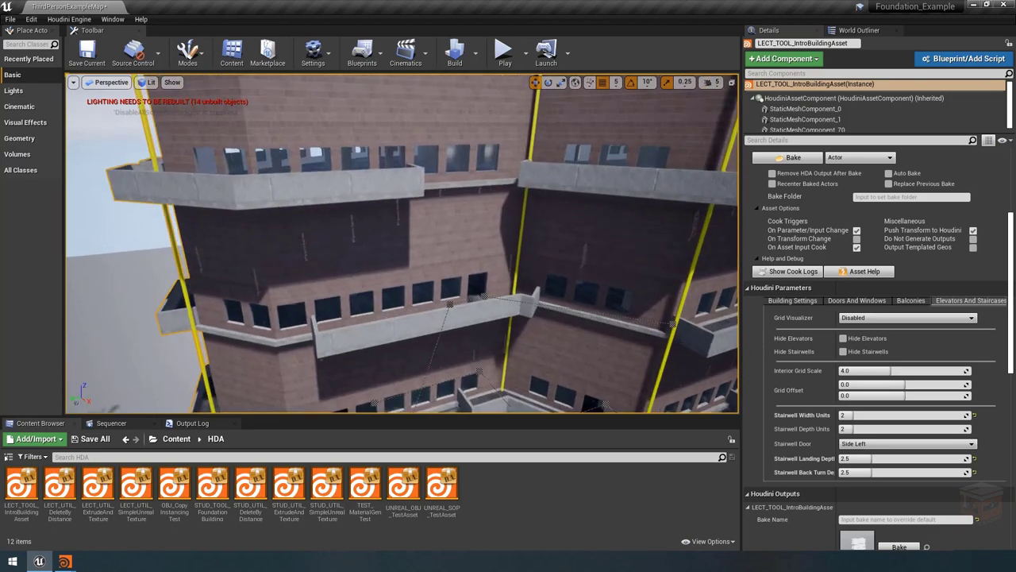
scroll(242, 296, up, 5)
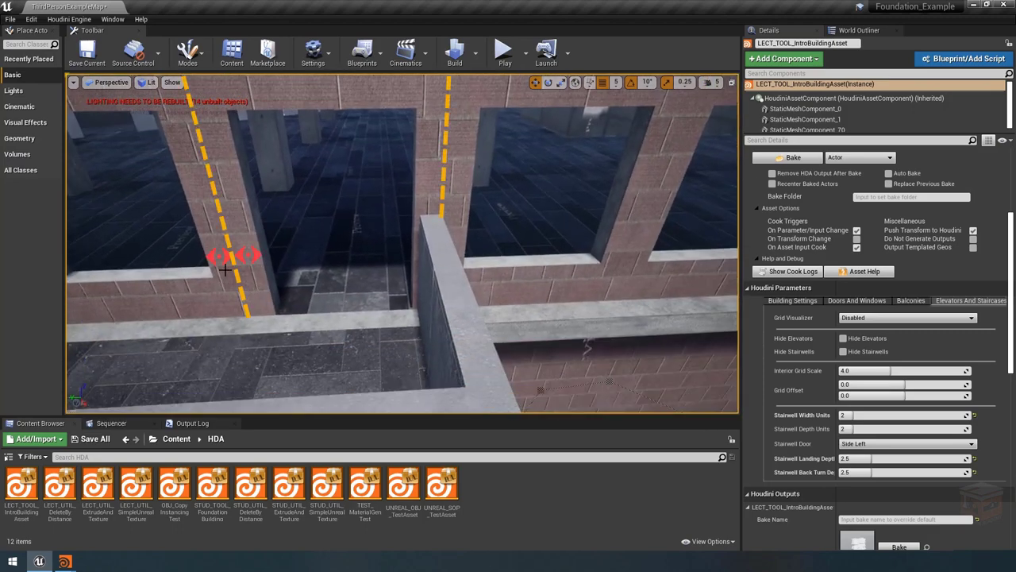
scroll(214, 267, down, 6)
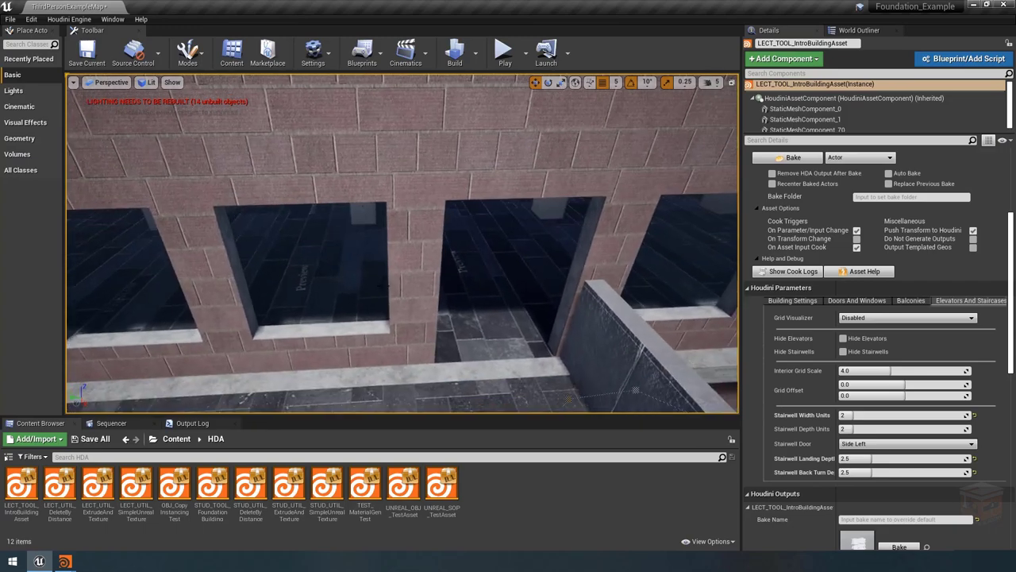
Step: Switch back to Houdini and copy the Frame Thickness parameter from the STUD_TOOL_FoundationBuilding settings
mouse_move(65, 561)
click(54, 508)
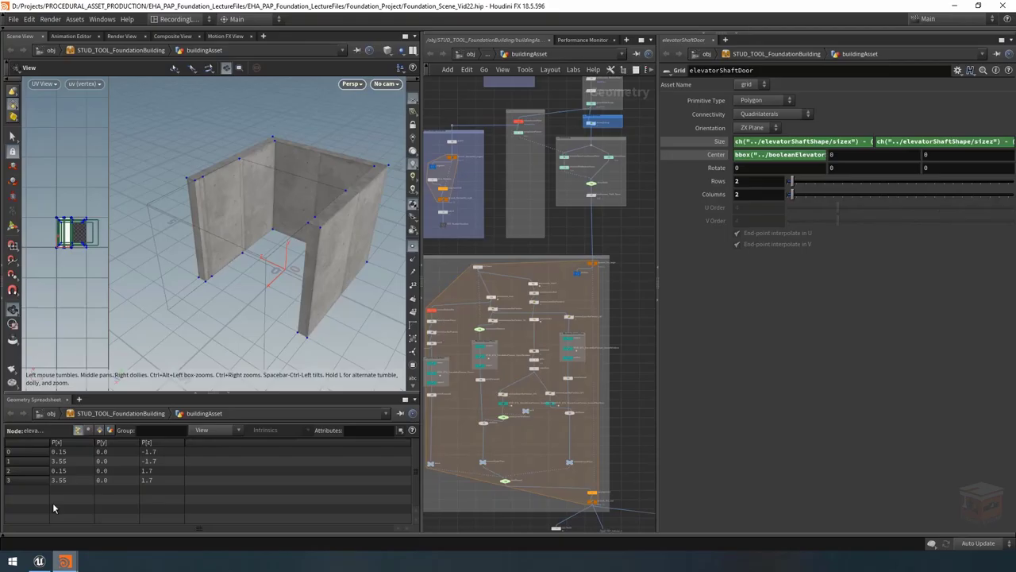
mouse_move(68, 562)
click(147, 512)
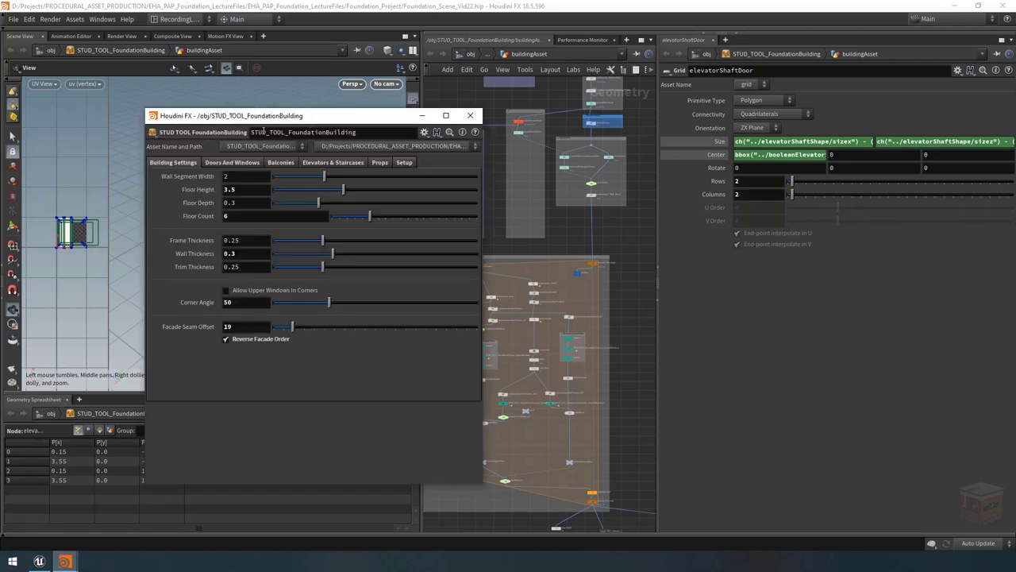
right_click(205, 239)
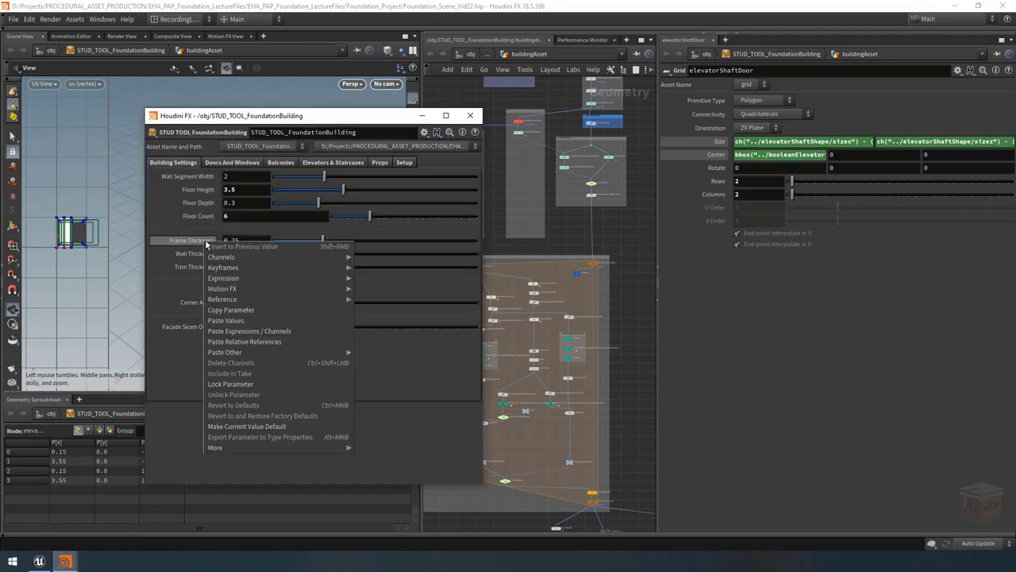
click(236, 308)
click(868, 266)
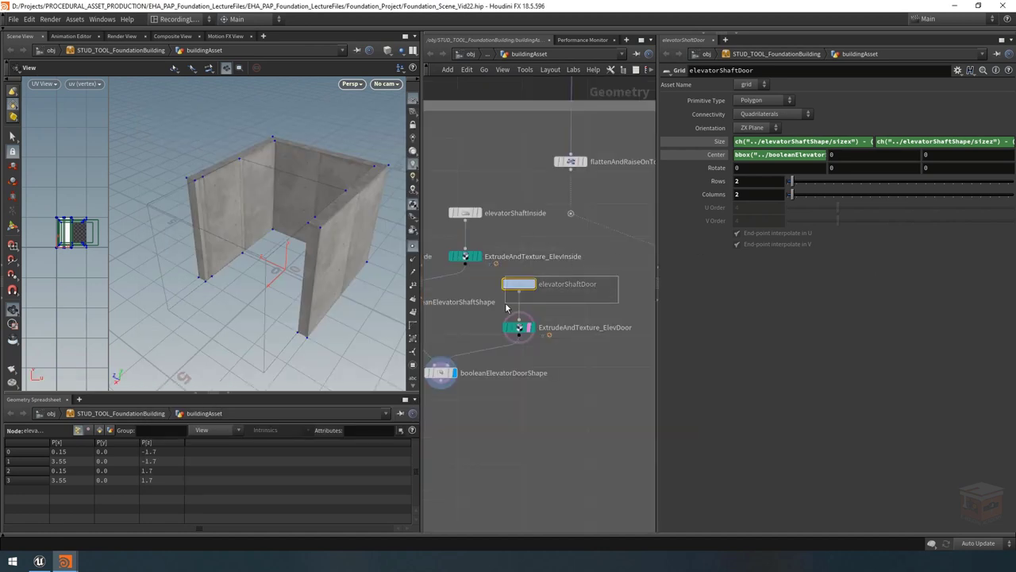
Step: Subtract the copied frame thickness reference, ch("../../frameThickness"), at the end of the second Size expression of elevatorShaftDoor
click(950, 141)
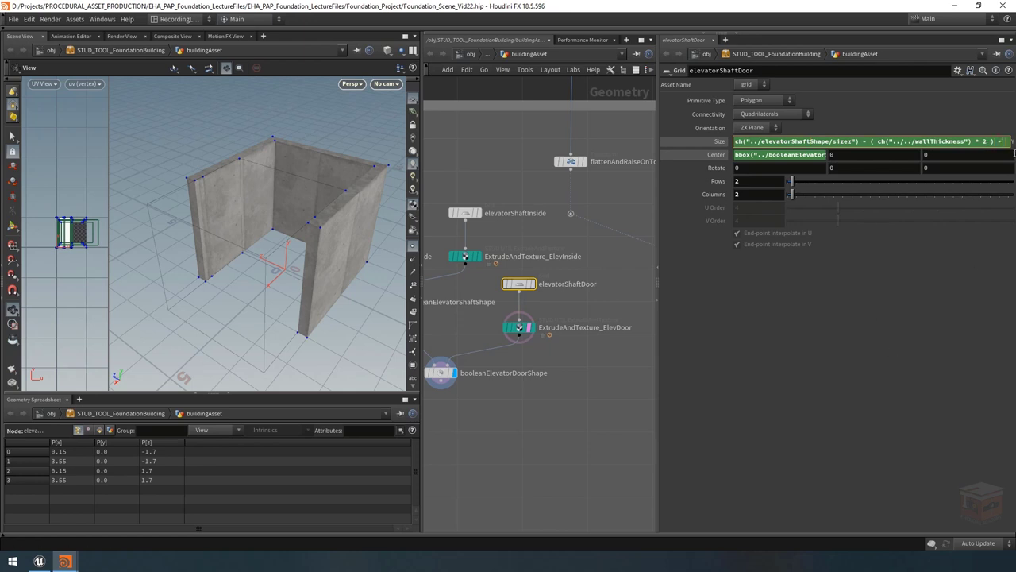
right_click(862, 140)
click(953, 245)
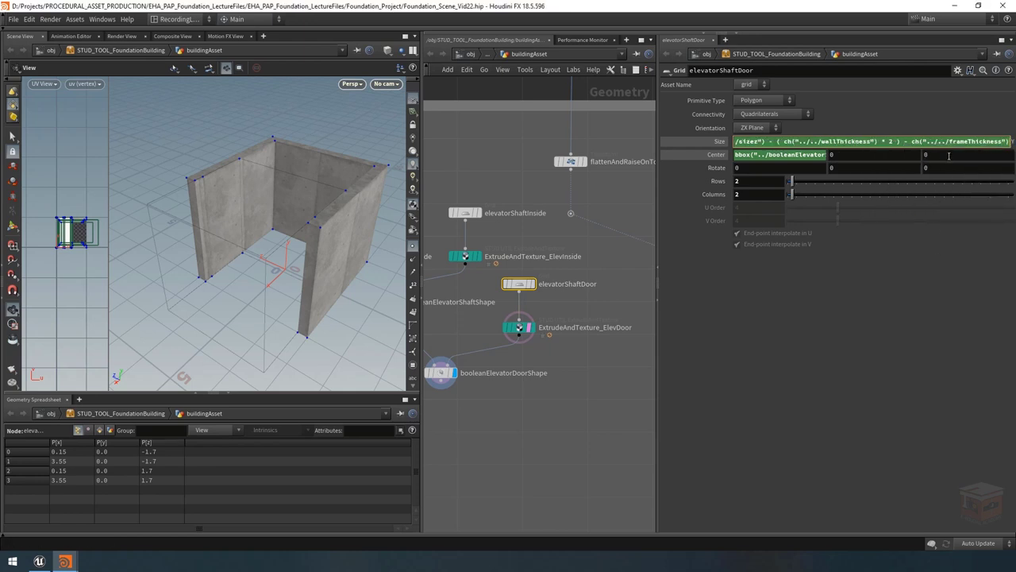
key(Return)
Step: Change the frame thickness term in the second Size expression to ( ch("../../frameThickness") * 2 ) using the expression editor
drag(657, 163, 584, 163)
click(914, 142)
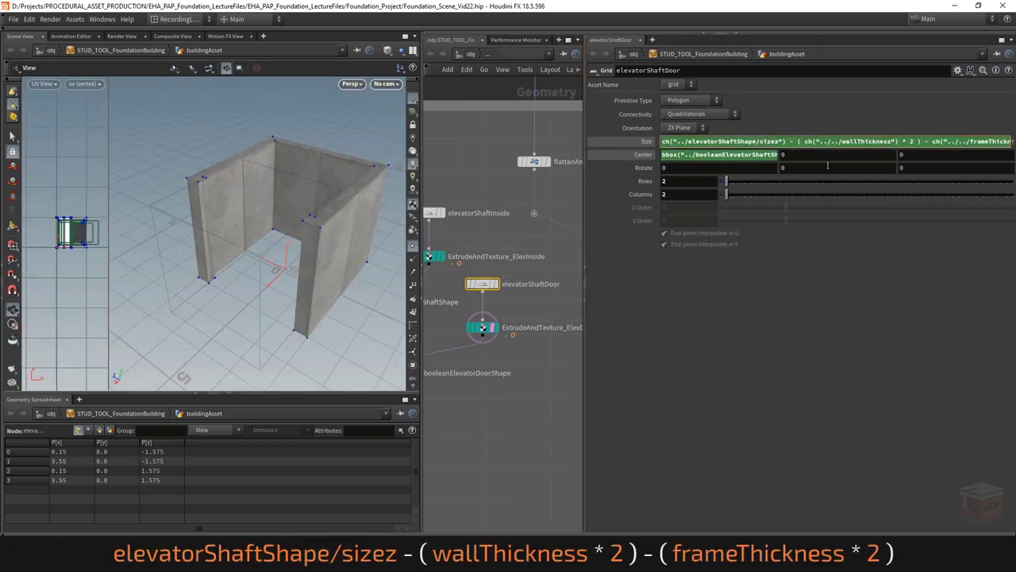
key(alt+e)
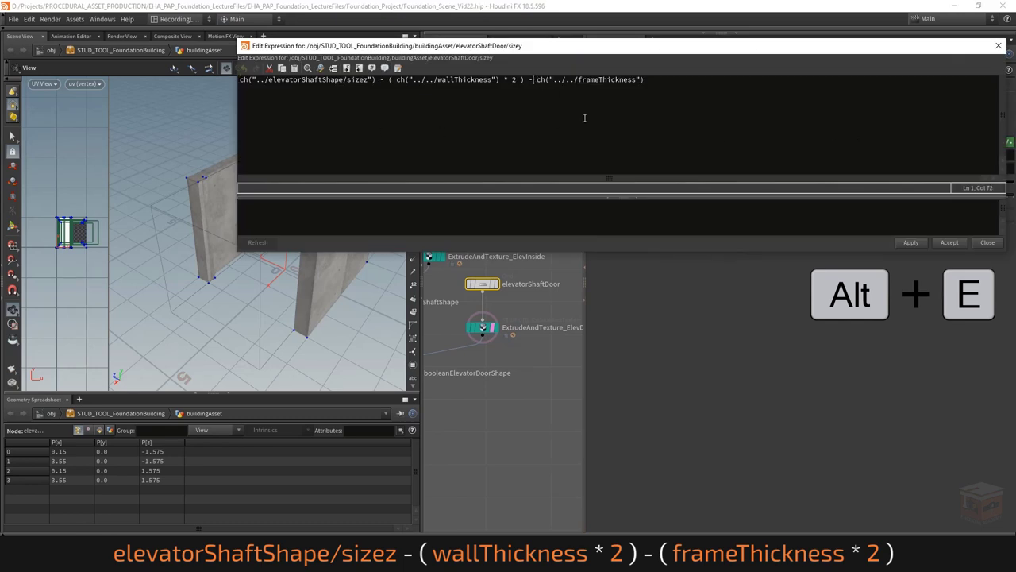
text(()
key(End)
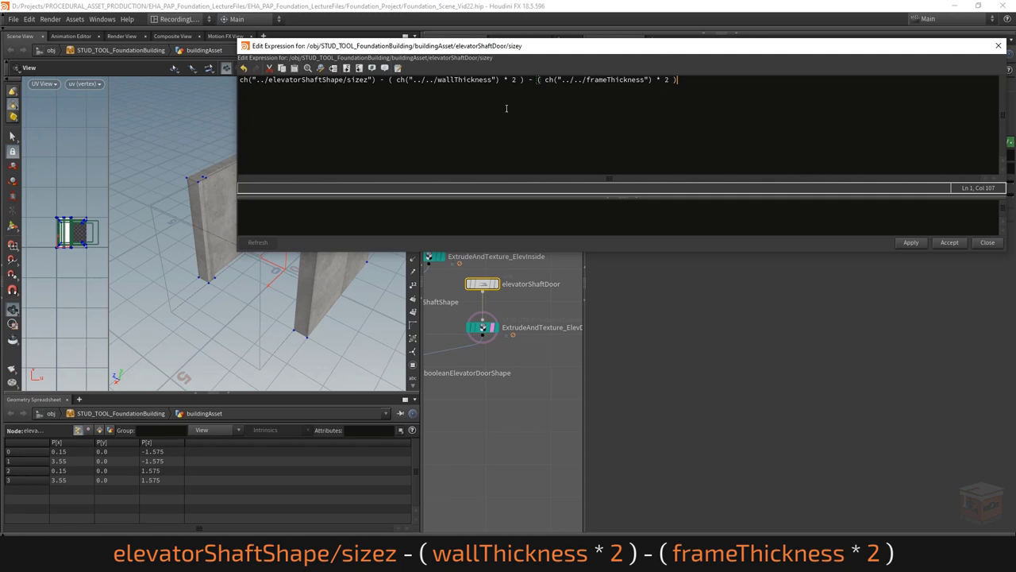
click(949, 243)
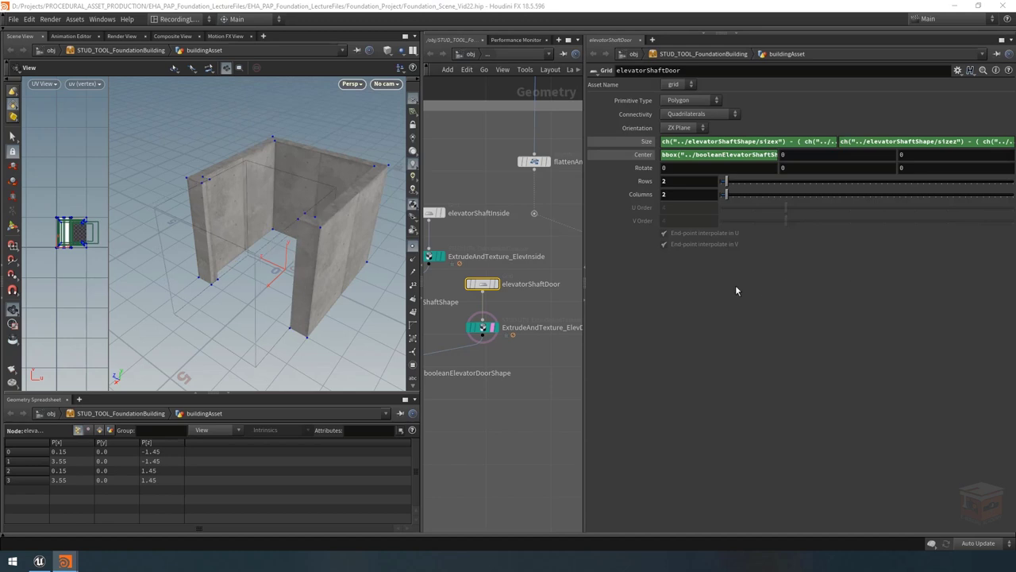
Step: Inspect the narrowed door opening in the shaft wall and open the first Size expression of elevatorShaftDoor
drag(585, 258, 671, 258)
drag(235, 226, 245, 227)
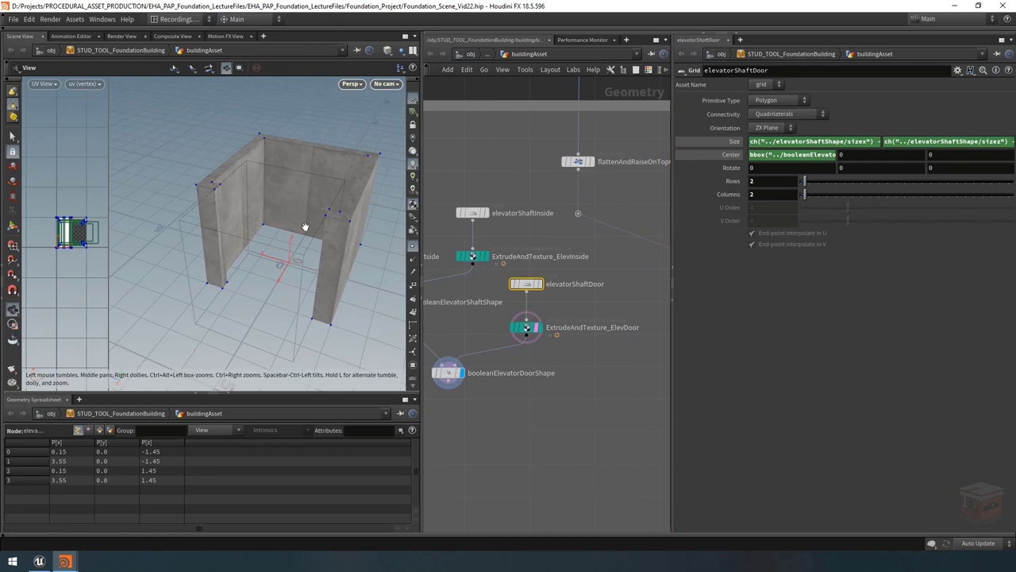
drag(246, 202, 267, 240)
scroll(213, 222, up, 3)
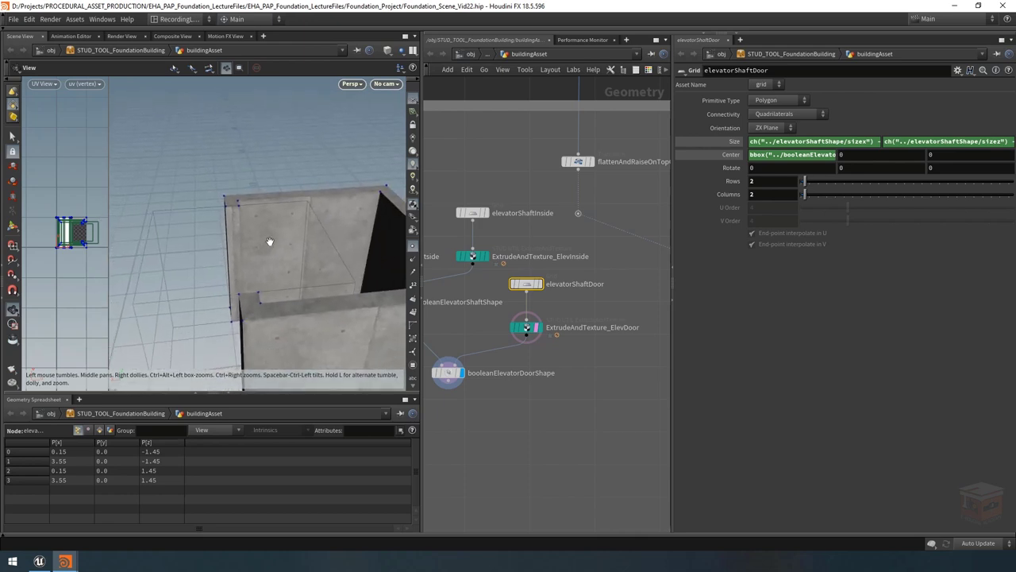
click(792, 145)
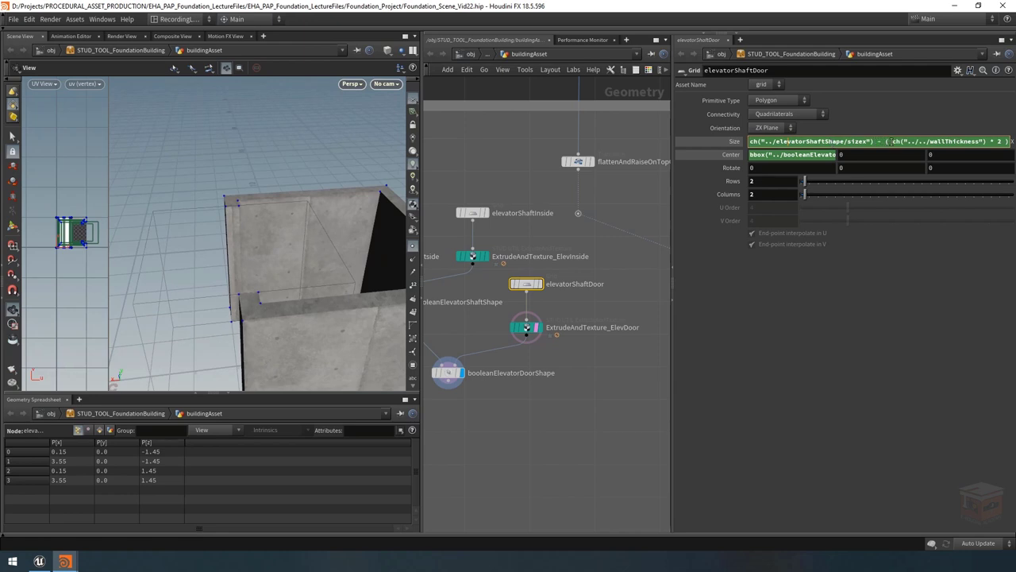
Step: Reduce the first Size expression of elevatorShaftDoor to ch("../../wallThickness") and check the door cut in the shaft wall
key(shift+Home)
key(BackSpace)
drag(865, 141, 847, 141)
text())
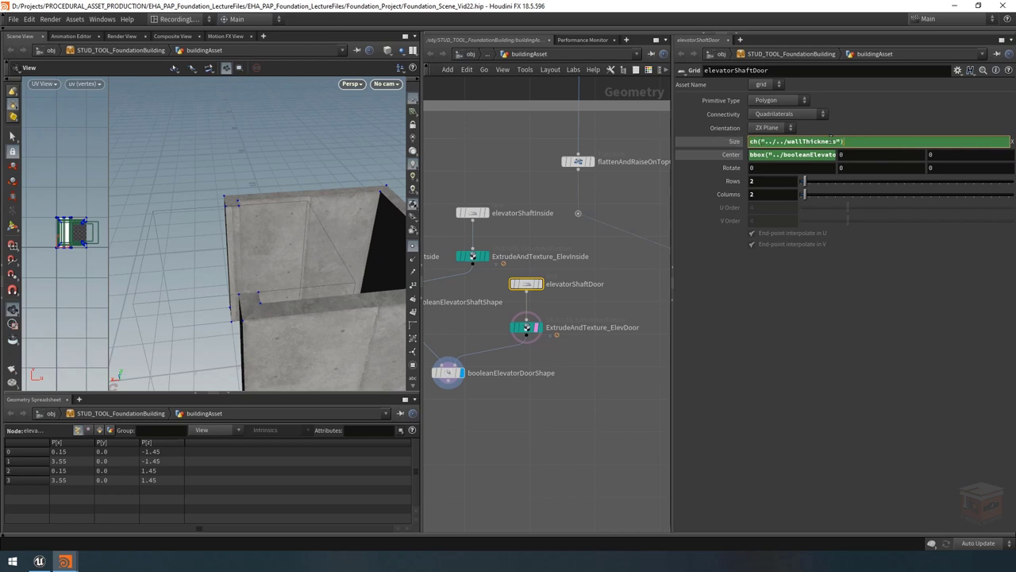
key(Return)
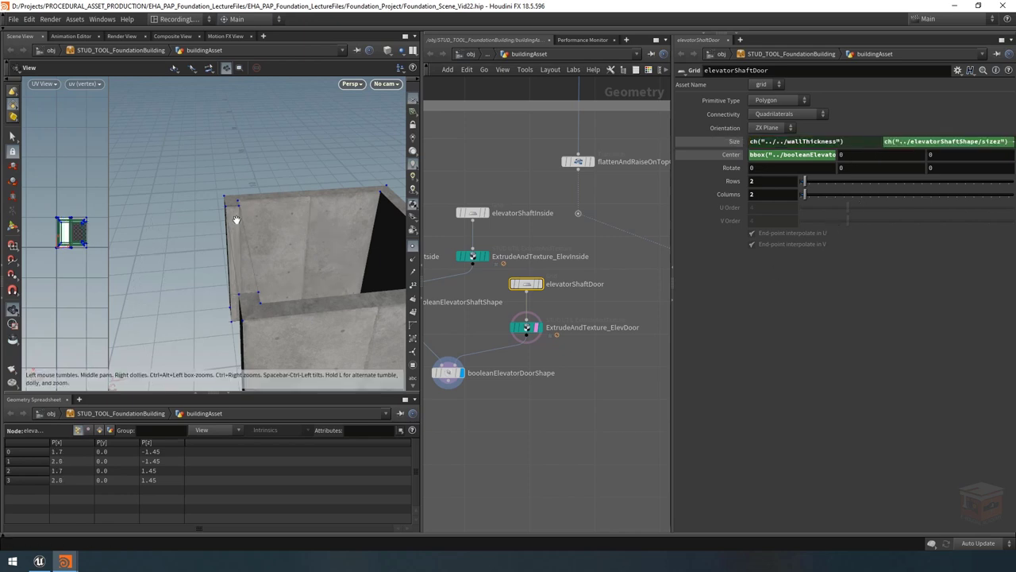
drag(234, 224, 336, 218)
drag(213, 210, 312, 250)
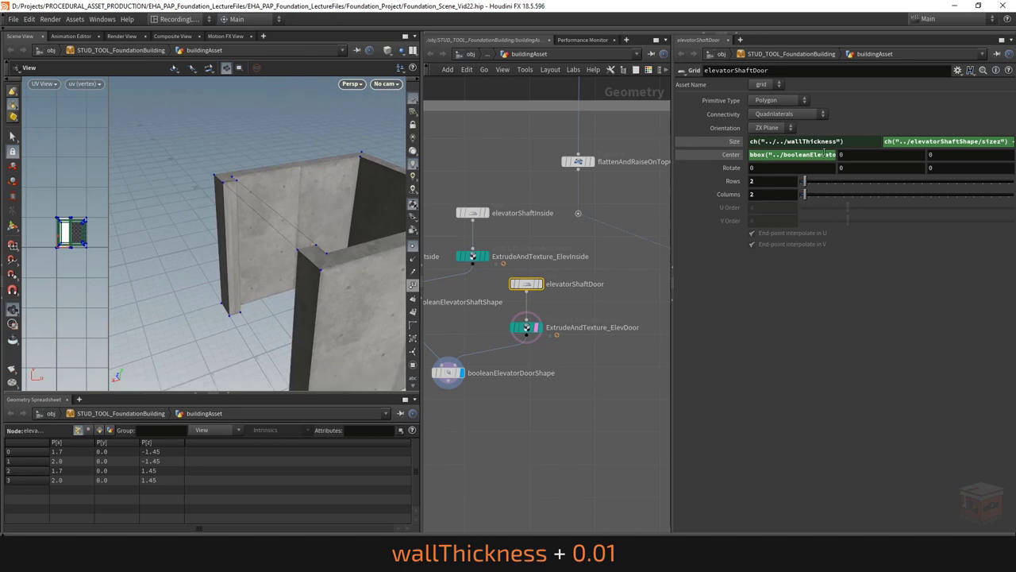
Step: Add 0.01 to the wall thickness reference in the first Size expression, giving ch("../../wallThickness")+0.01, and inspect the cut edges
click(856, 140)
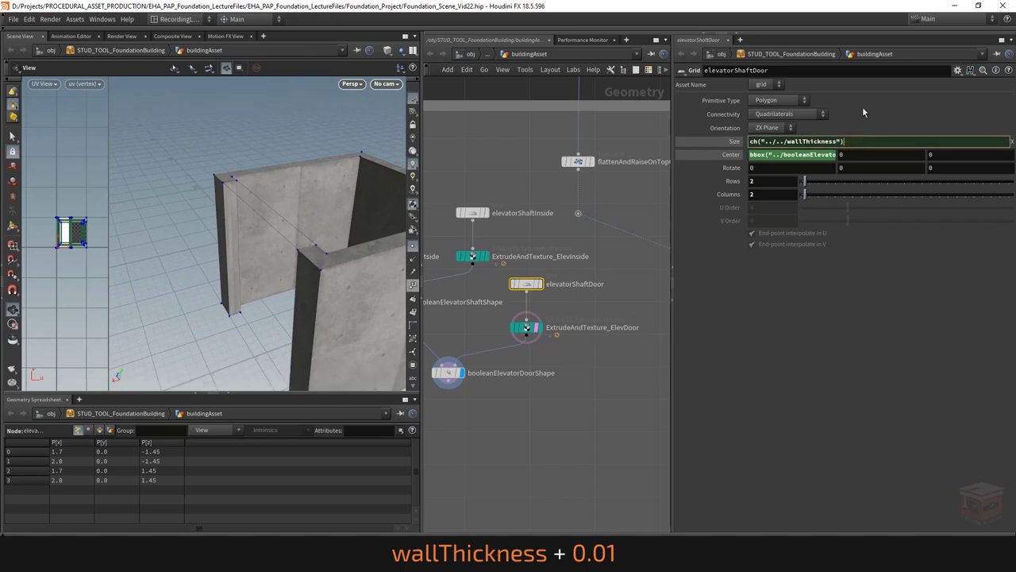
text(+0.01)
key(Return)
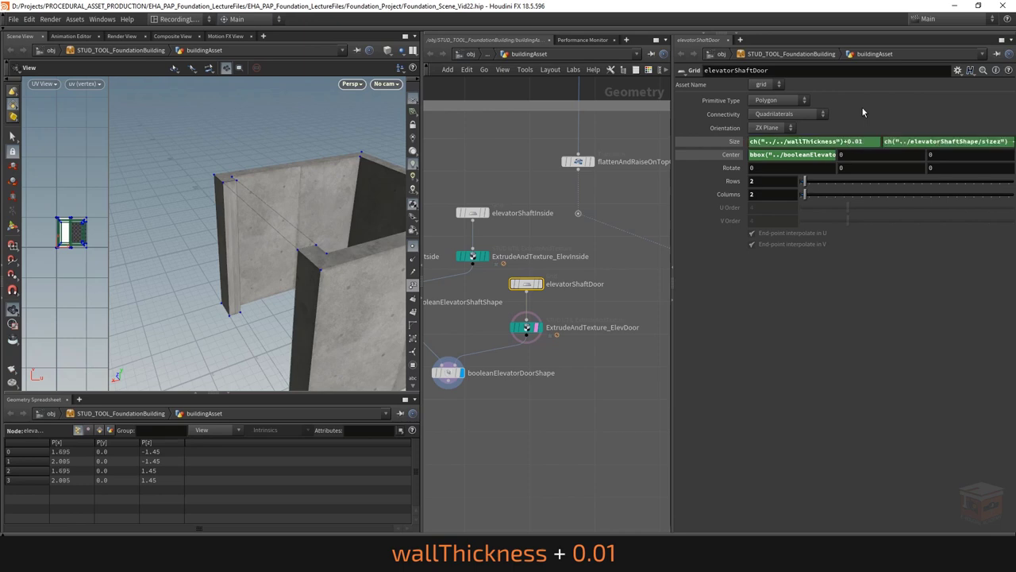
scroll(218, 181, up, 5)
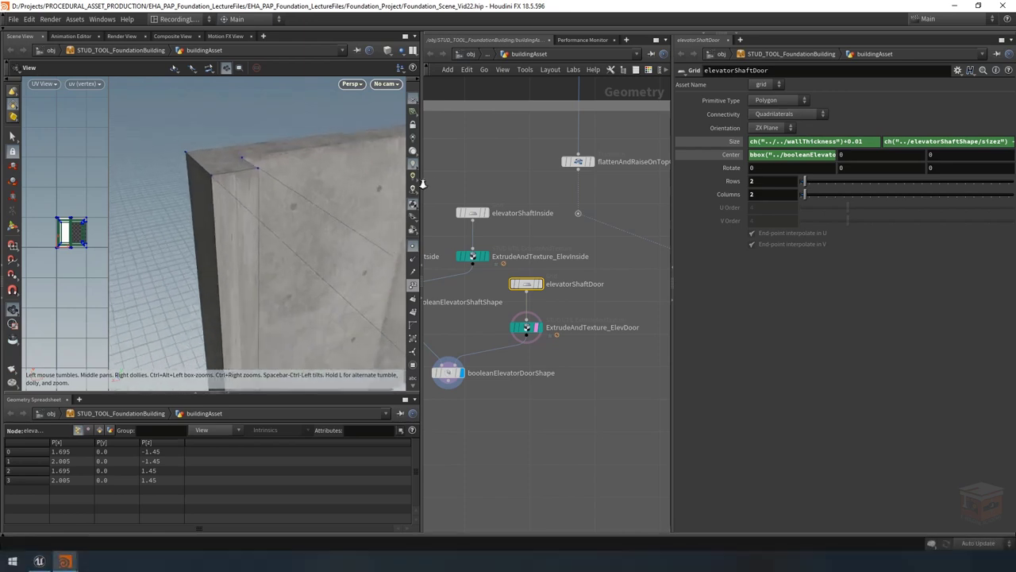
mouse_move(216, 181)
mouse_down()
mouse_move(227, 164)
mouse_move(263, 167)
mouse_move(299, 198)
mouse_move(227, 170)
mouse_up()
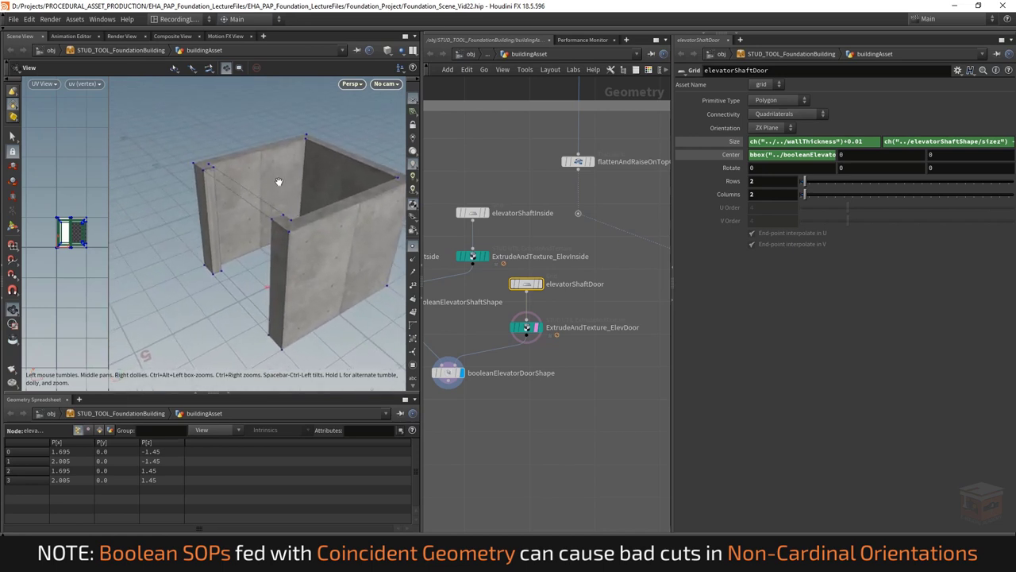
drag(278, 203, 270, 178)
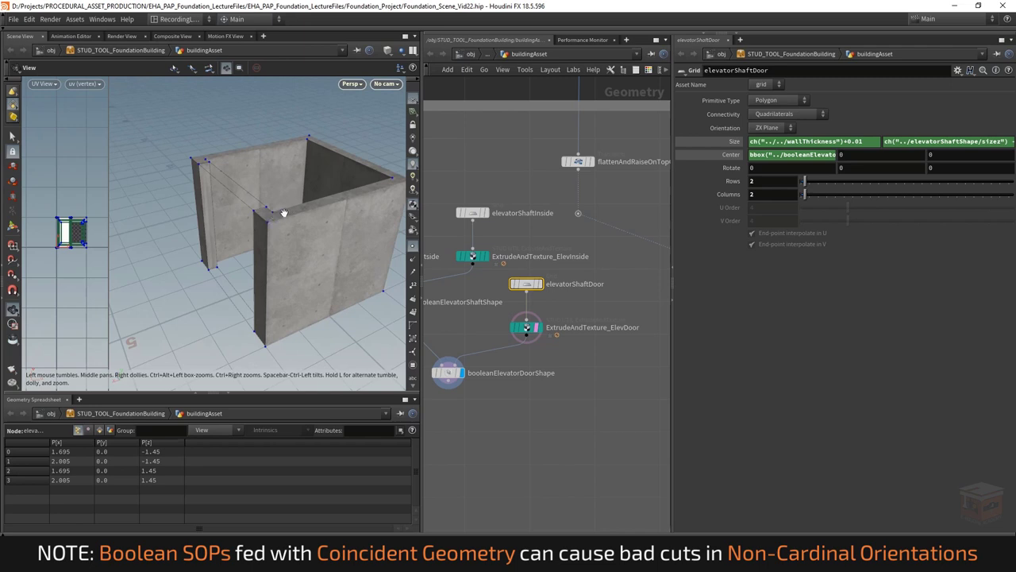
drag(264, 205, 281, 214)
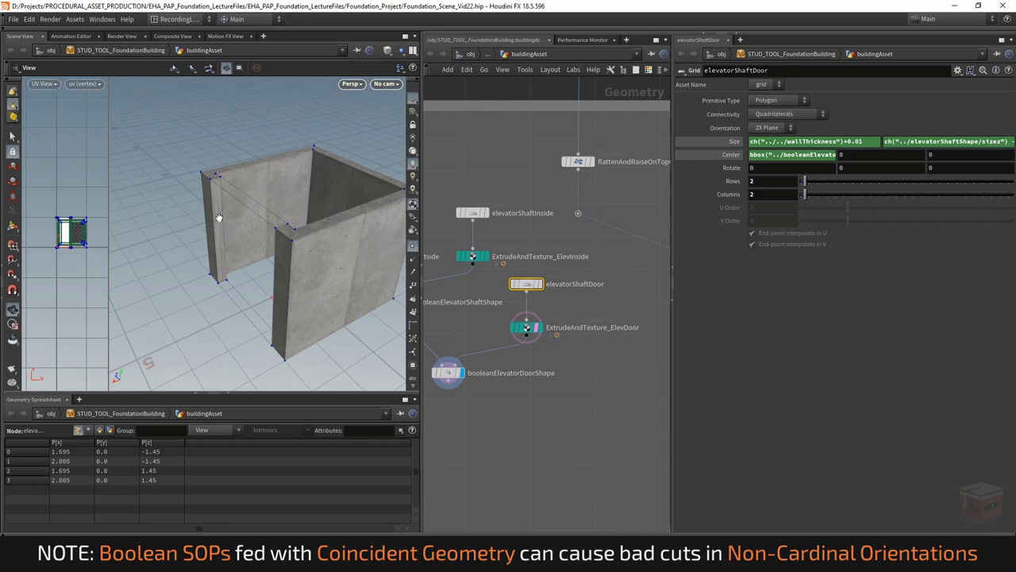
scroll(245, 213, up, 5)
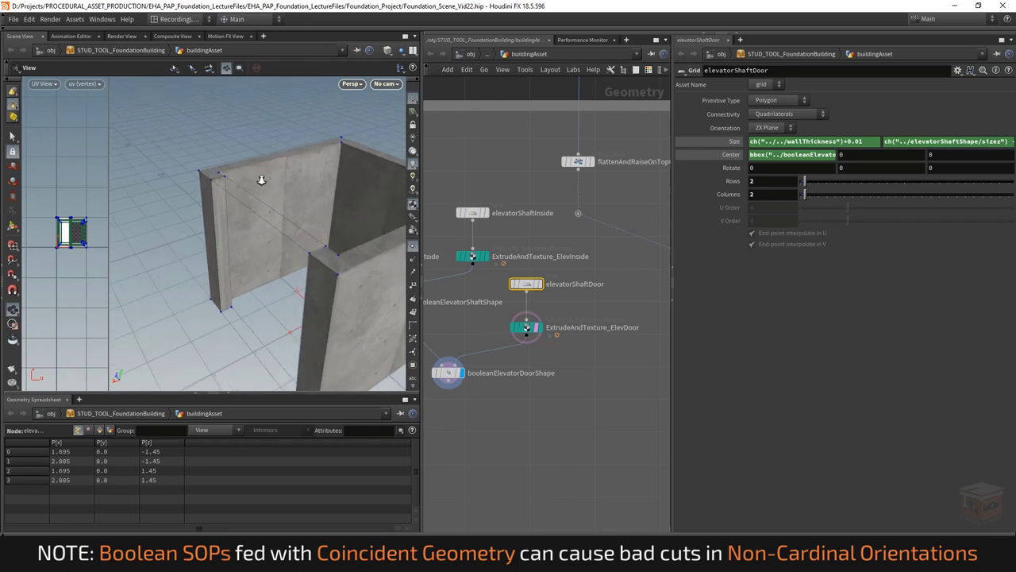
drag(266, 213, 227, 207)
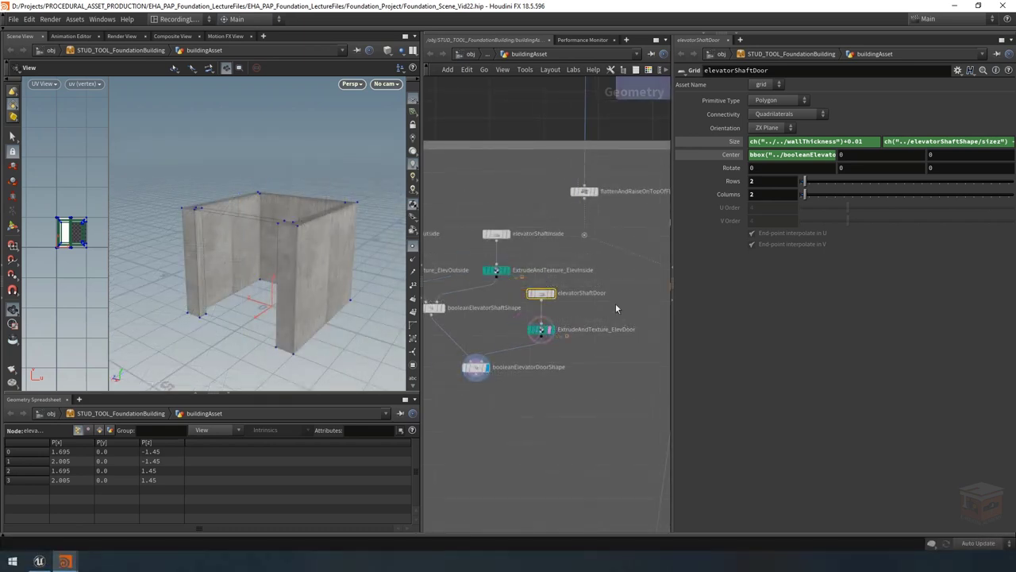
Step: Select ExtrudeAndTexture_ElevDoor and template the STUD_UTIL_SimpleUnrealTexture node in the floors network to compare the shaft height with the floors
drag(621, 305, 497, 341)
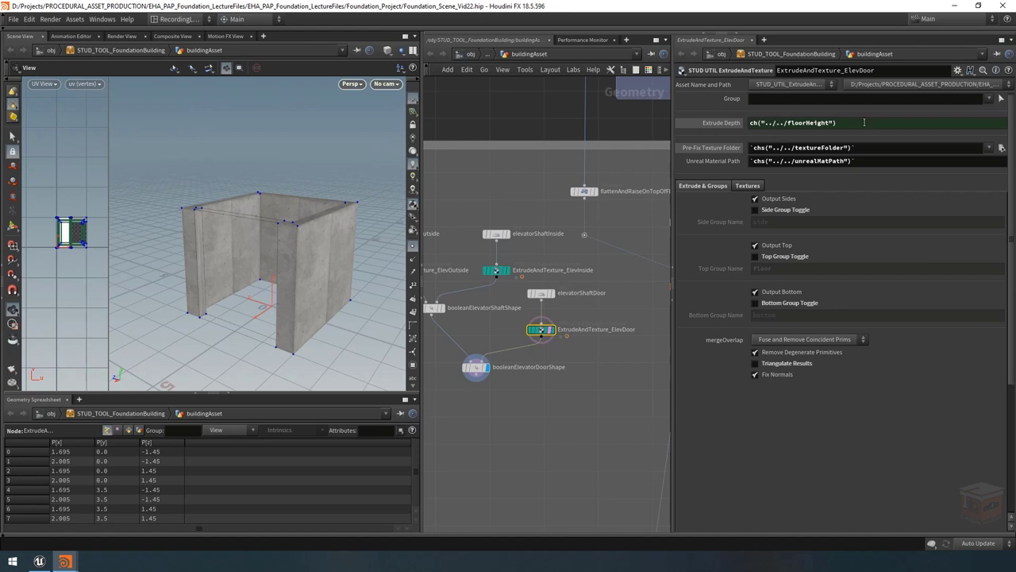
drag(200, 227, 357, 229)
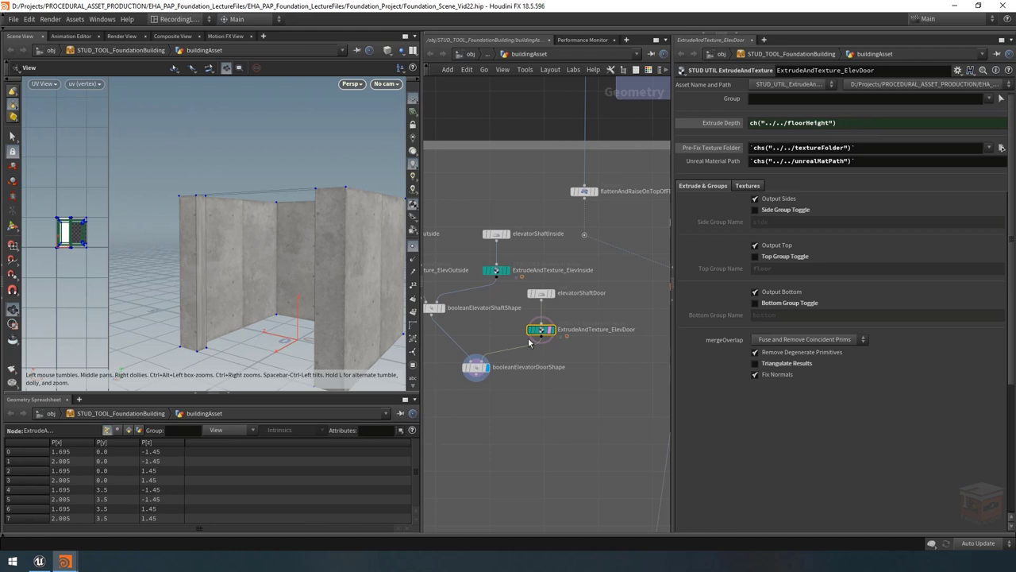
scroll(546, 427, down, 5)
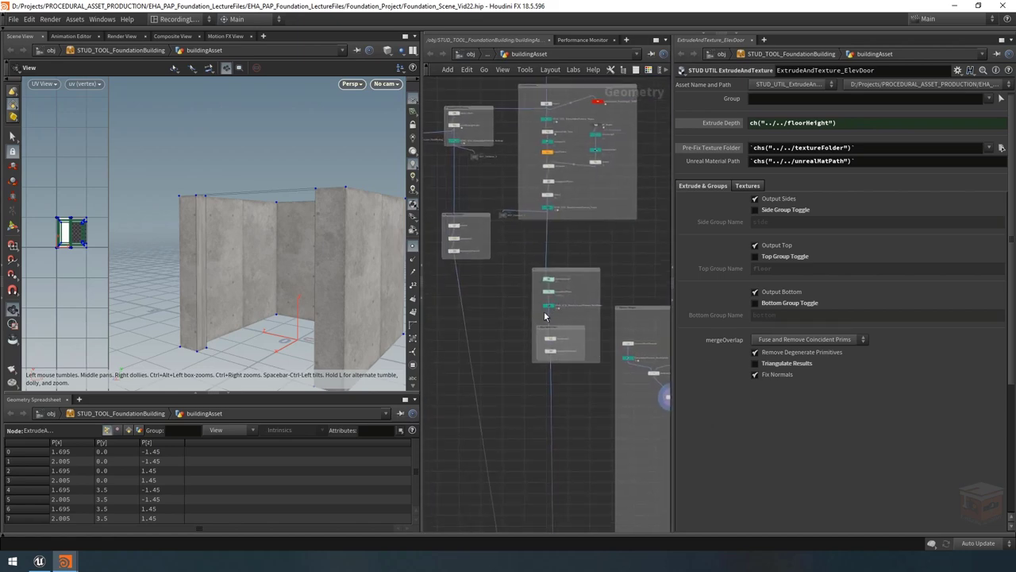
scroll(565, 319, up, 5)
scroll(243, 236, down, 4)
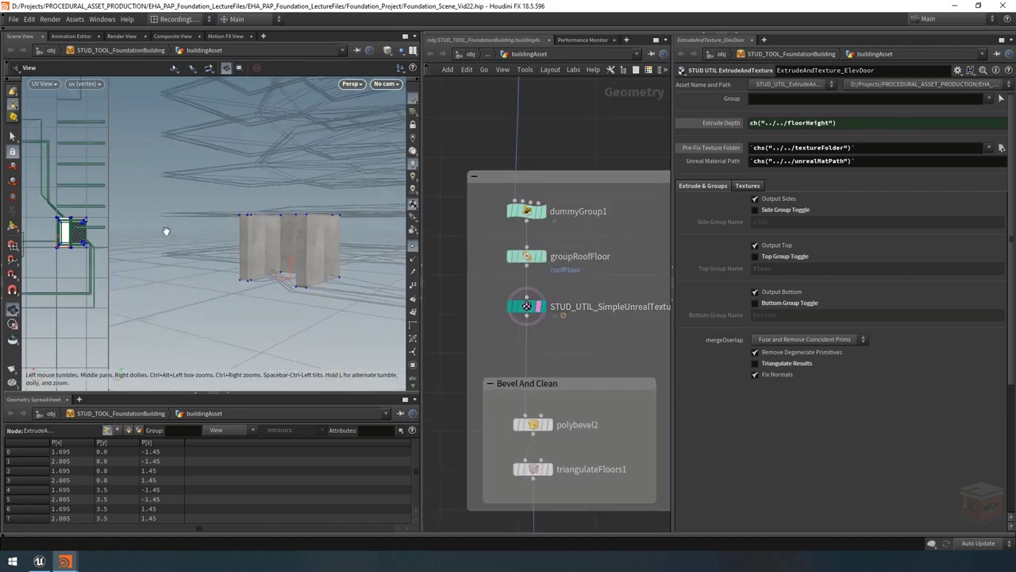
mouse_move(254, 231)
mouse_down()
mouse_move(267, 231)
mouse_move(249, 229)
mouse_up()
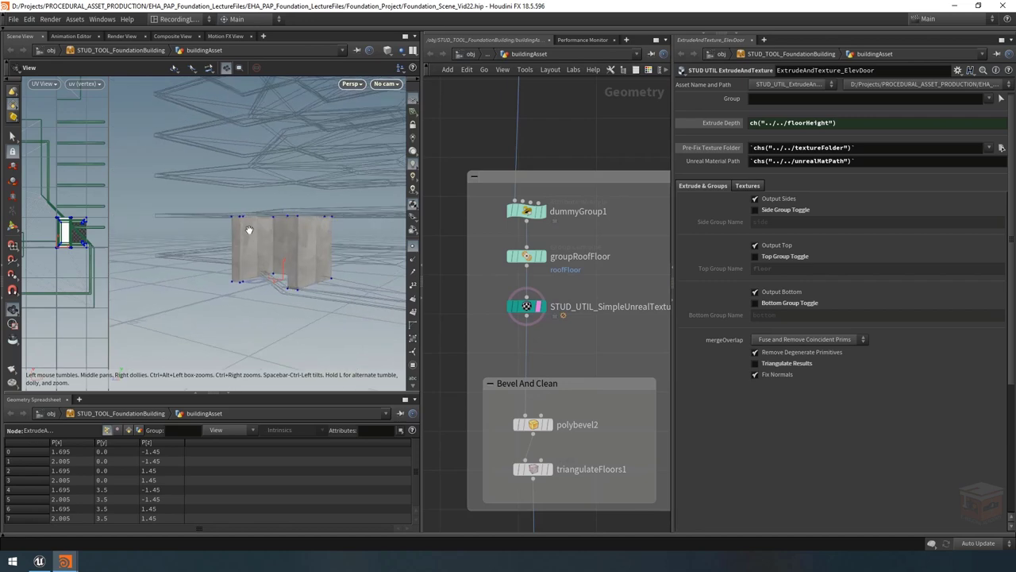
scroll(306, 279, up, 5)
drag(314, 287, 300, 262)
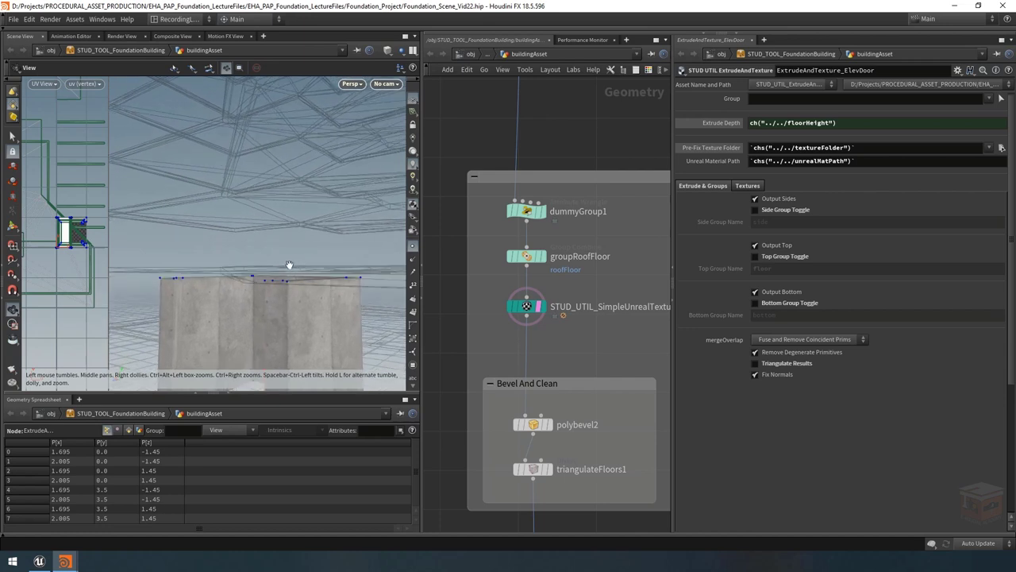
drag(321, 293, 287, 226)
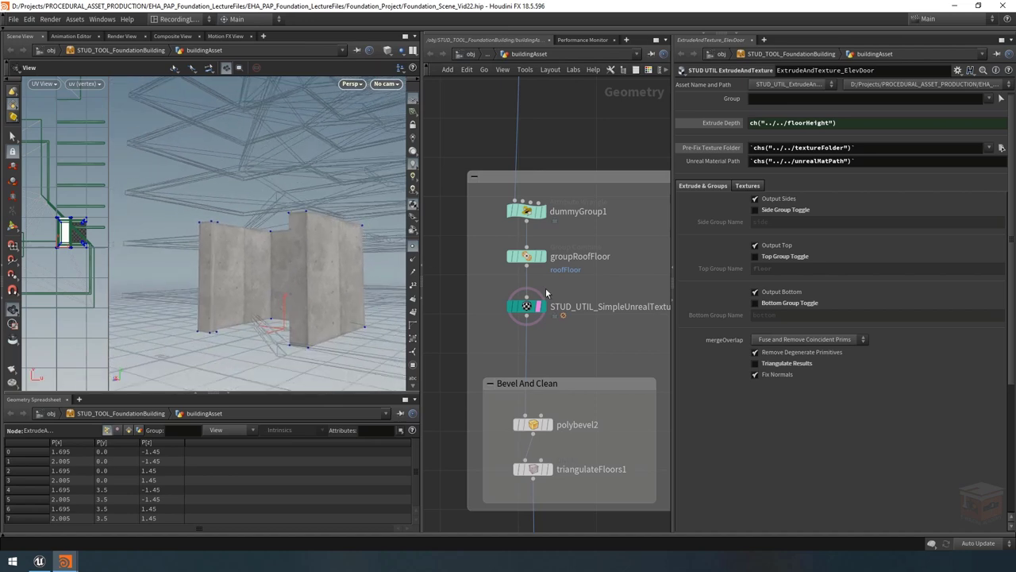
Step: Turn off the template display of the ExtrudeAndTexture_ElevDoor node
scroll(616, 281, down, 8)
scroll(492, 397, up, 6)
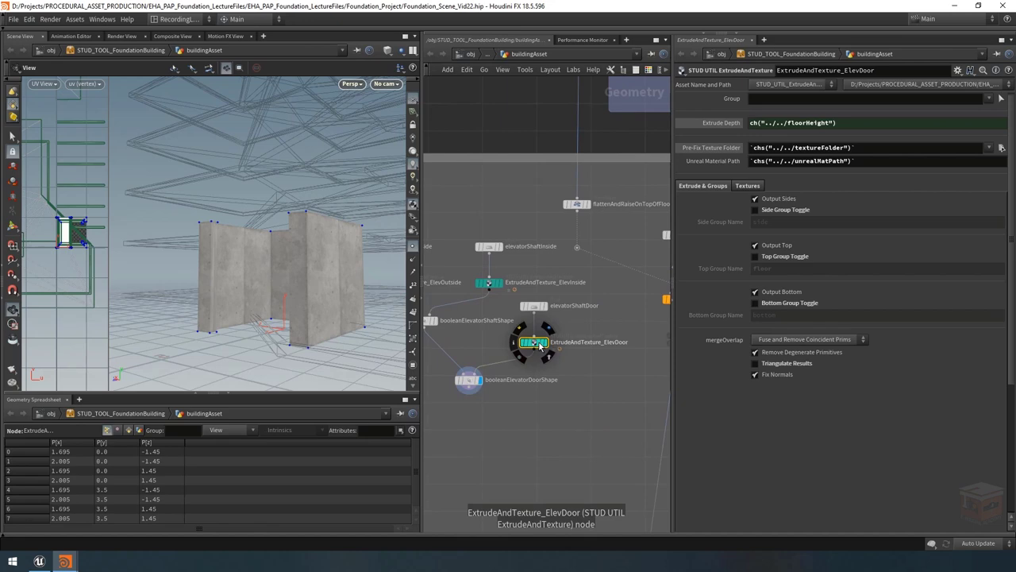
scroll(530, 333, up, 3)
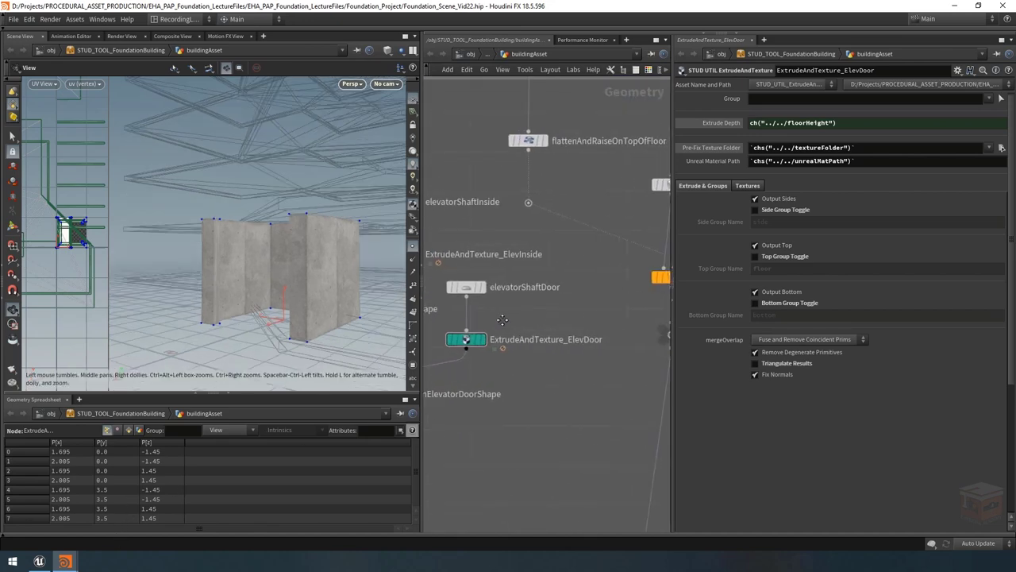
Step: Copy the Floor Depth parameter from the STUD_TOOL_FoundationBuilding building settings and minimize that settings window
mouse_move(65, 561)
click(151, 512)
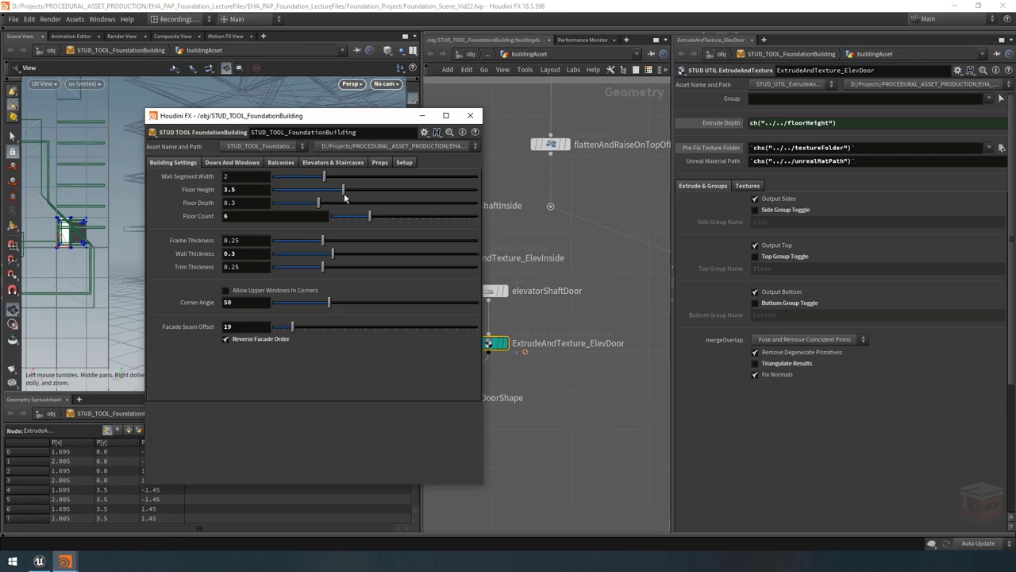
right_click(198, 202)
click(229, 268)
click(421, 115)
scroll(563, 292, down, 2)
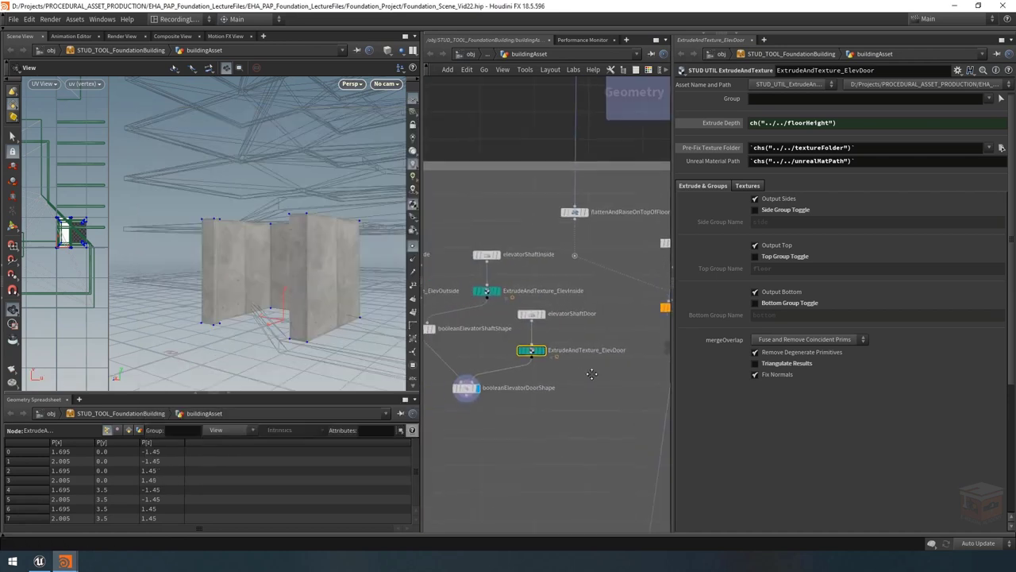
Step: Subtract the copied reference ch("../../floorDepth") from the Extrude Depth expression of ExtrudeAndTexture_ElevDoor and check the door's top edge
click(858, 123)
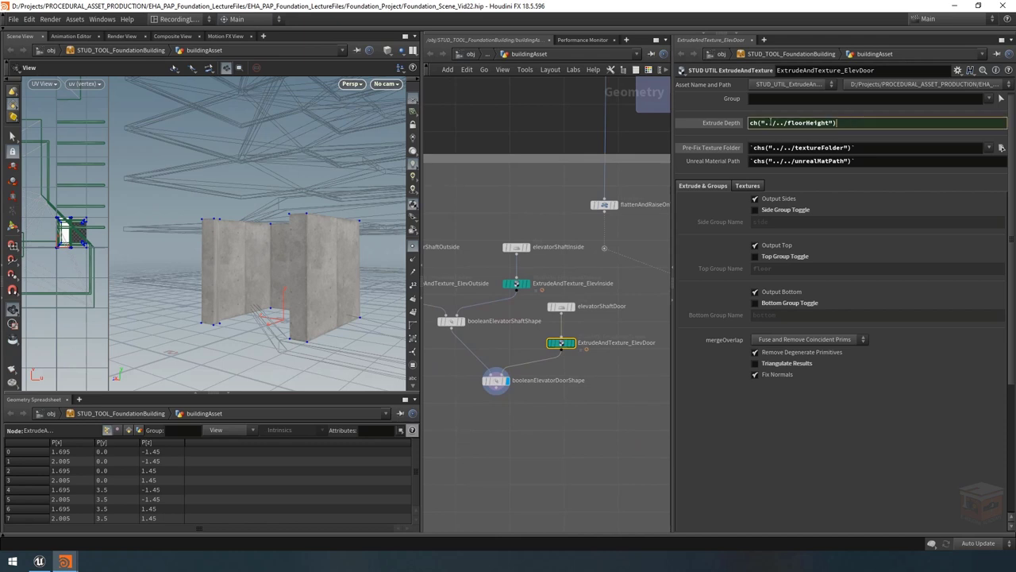
right_click(875, 123)
click(908, 224)
key(Return)
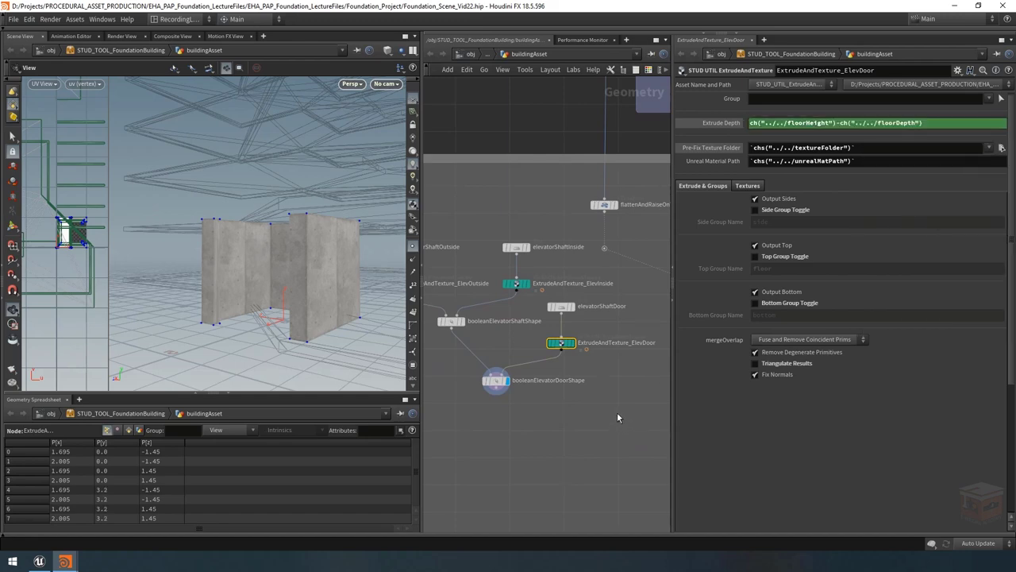
scroll(208, 223, up, 4)
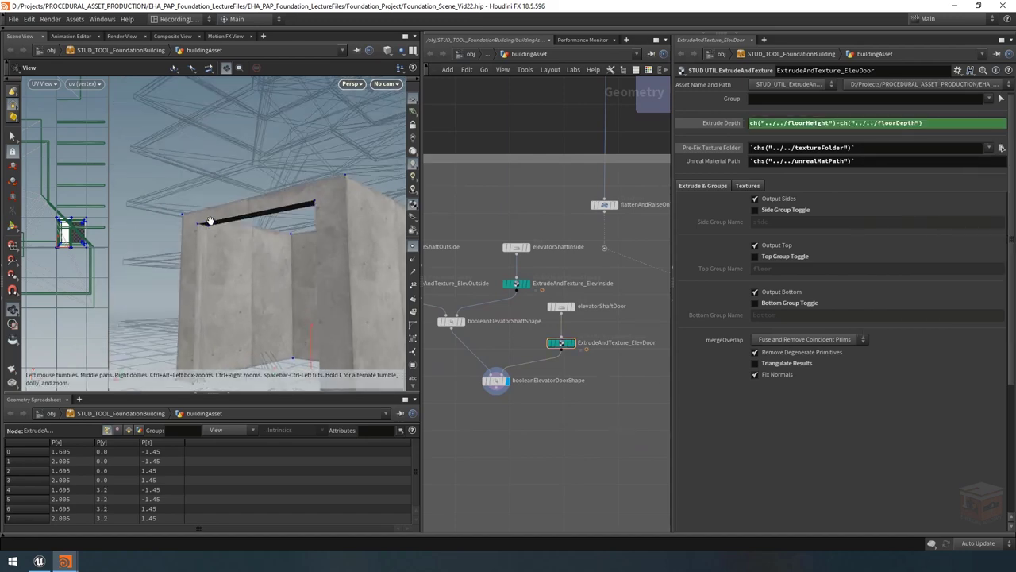
mouse_move(261, 244)
mouse_down()
mouse_move(259, 209)
mouse_move(263, 275)
mouse_move(294, 274)
mouse_move(263, 230)
mouse_move(243, 227)
mouse_move(298, 220)
mouse_move(277, 234)
mouse_up()
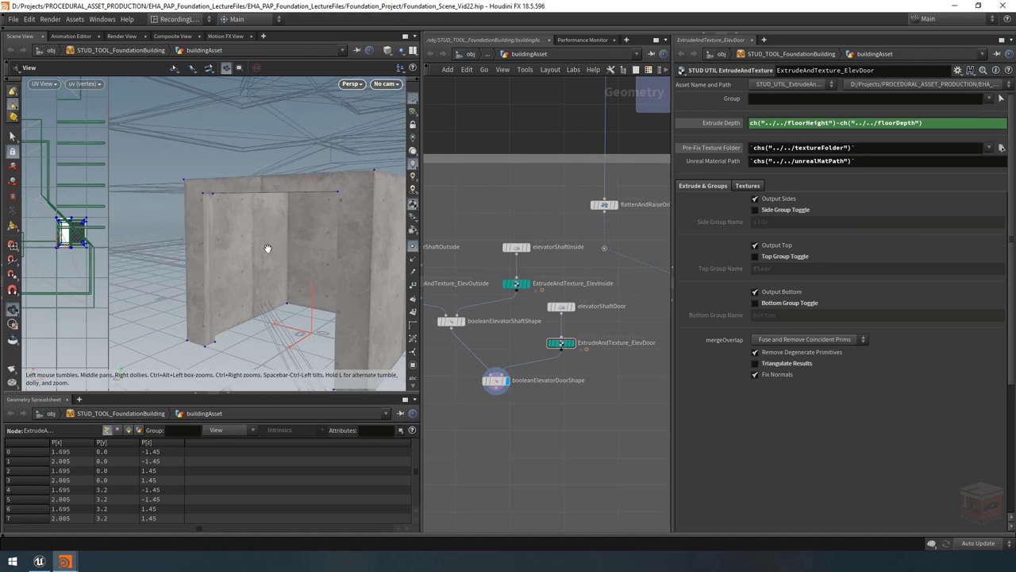
scroll(265, 238, down, 5)
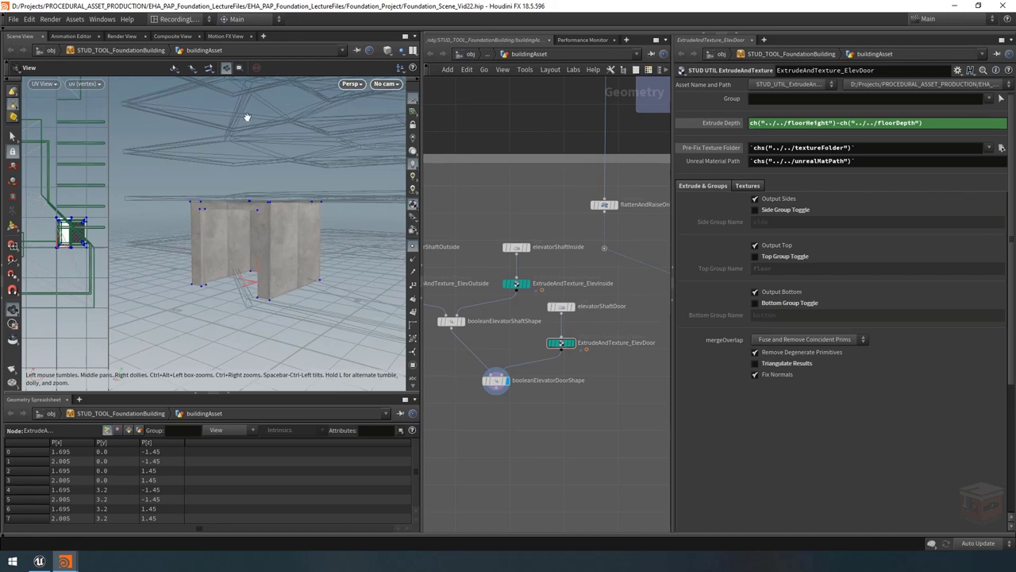
mouse_move(228, 233)
mouse_down()
mouse_move(236, 217)
mouse_move(233, 229)
mouse_up()
Step: Copy the Door Height parameter from the door and window settings of STUD_TOOL_FoundationBuilding
double_click(957, 123)
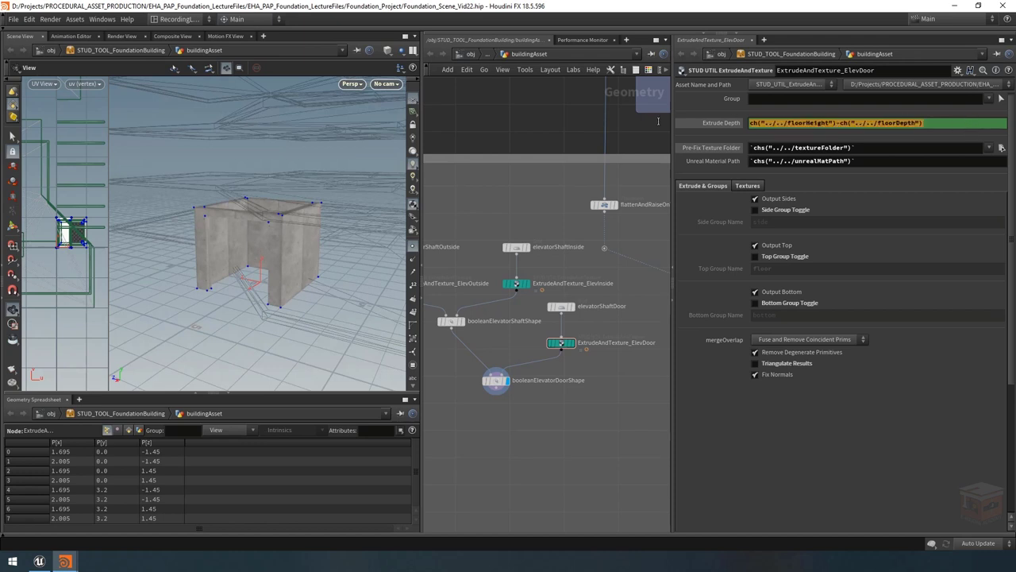
click(944, 123)
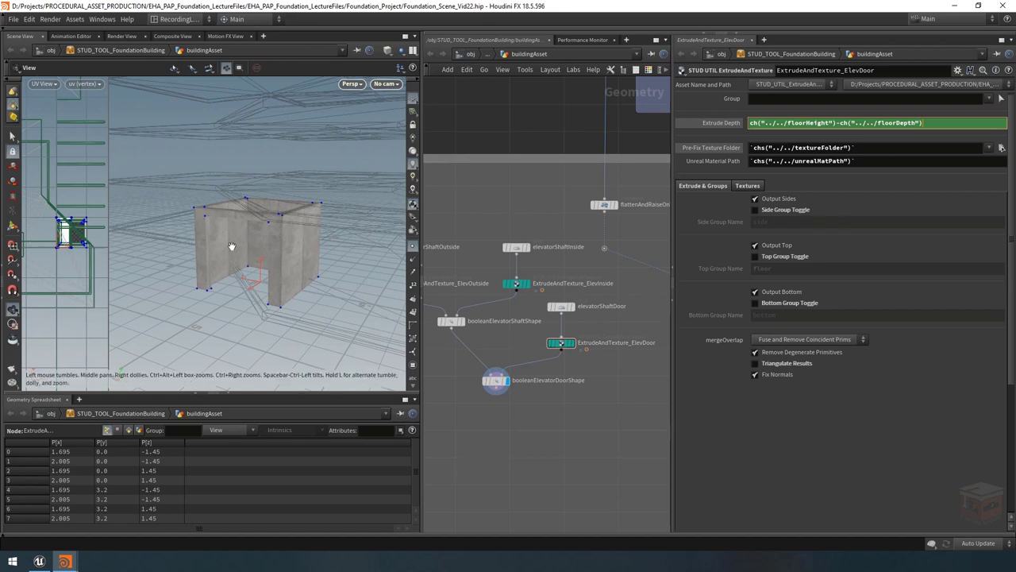
mouse_move(65, 561)
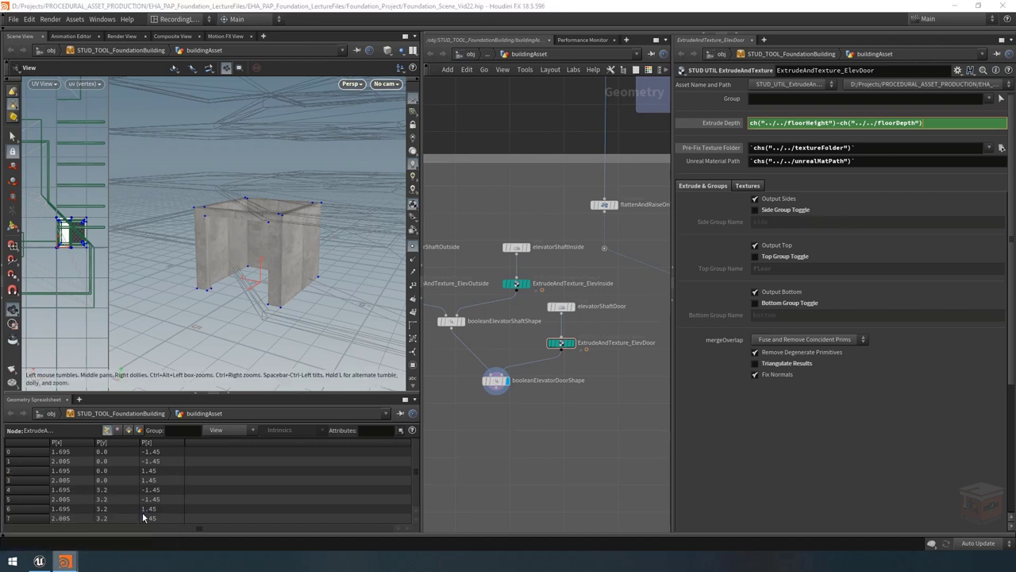
click(142, 512)
click(235, 163)
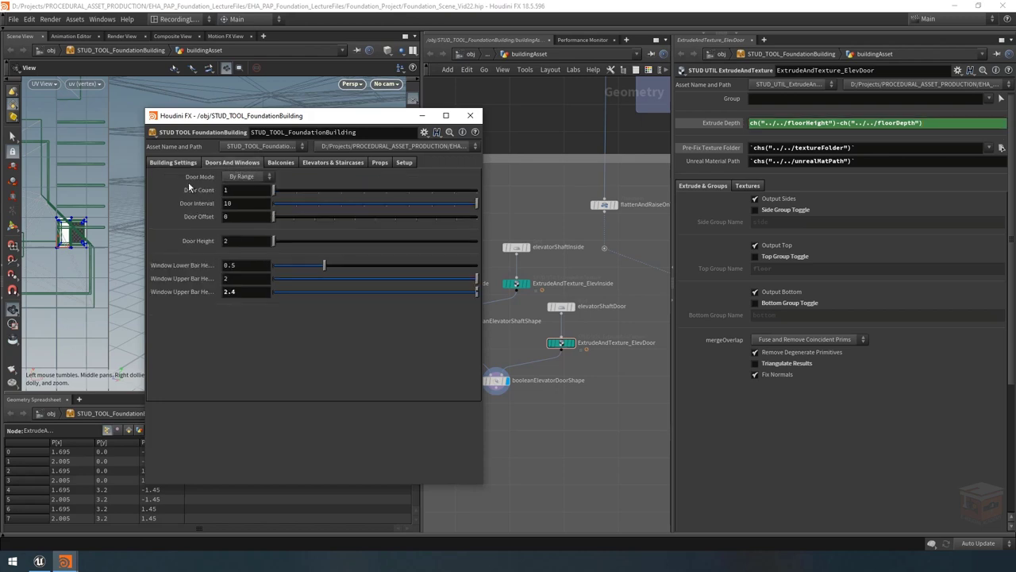
right_click(204, 240)
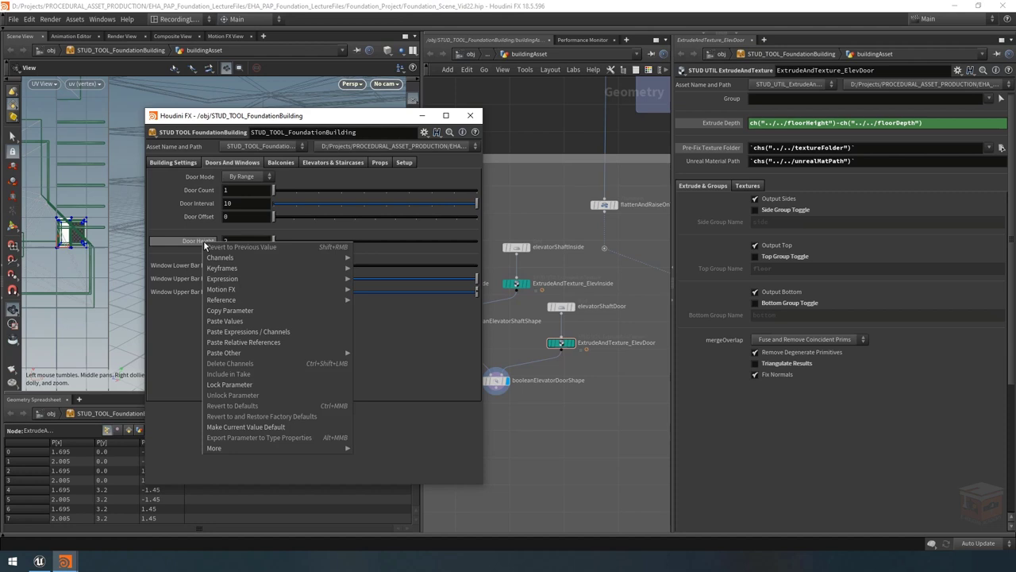
click(231, 310)
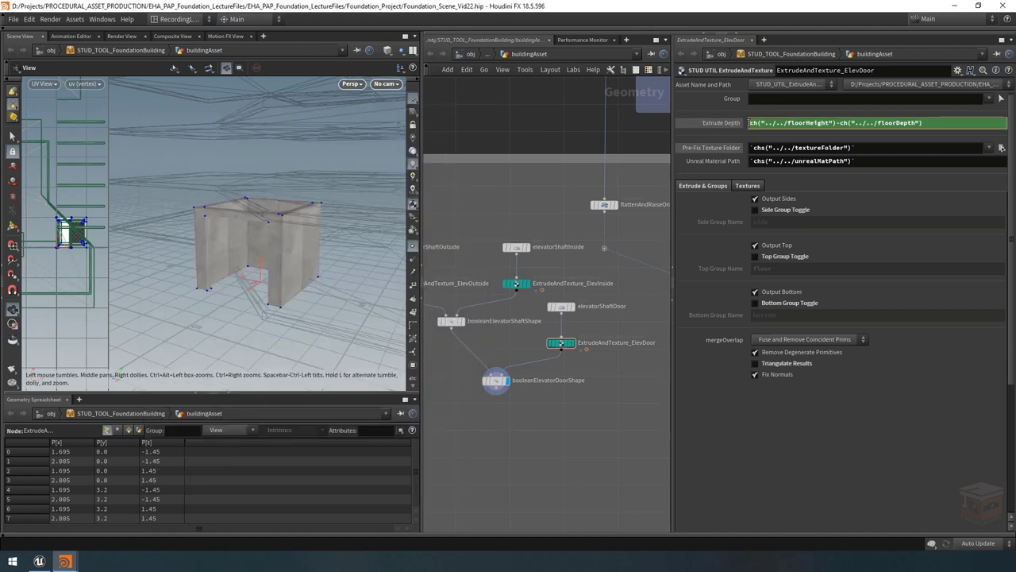
Step: Paste the copied Door Height reference ch("../../doorUpperBarOffset") before the Extrude Depth expression of ExtrudeAndTexture_ElevDoor and separate it in the expression editor
right_click(749, 125)
click(768, 224)
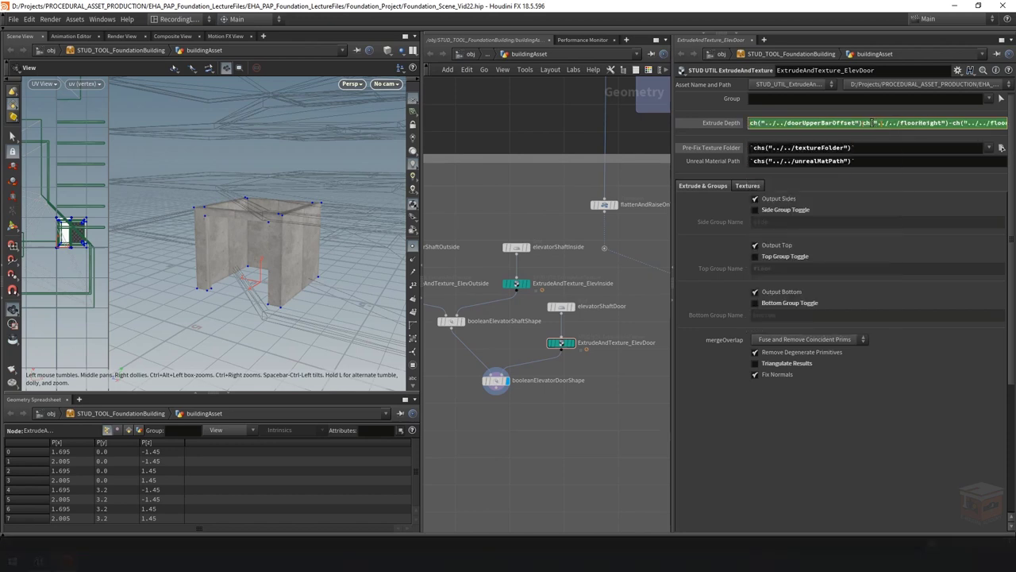
key(alt+e)
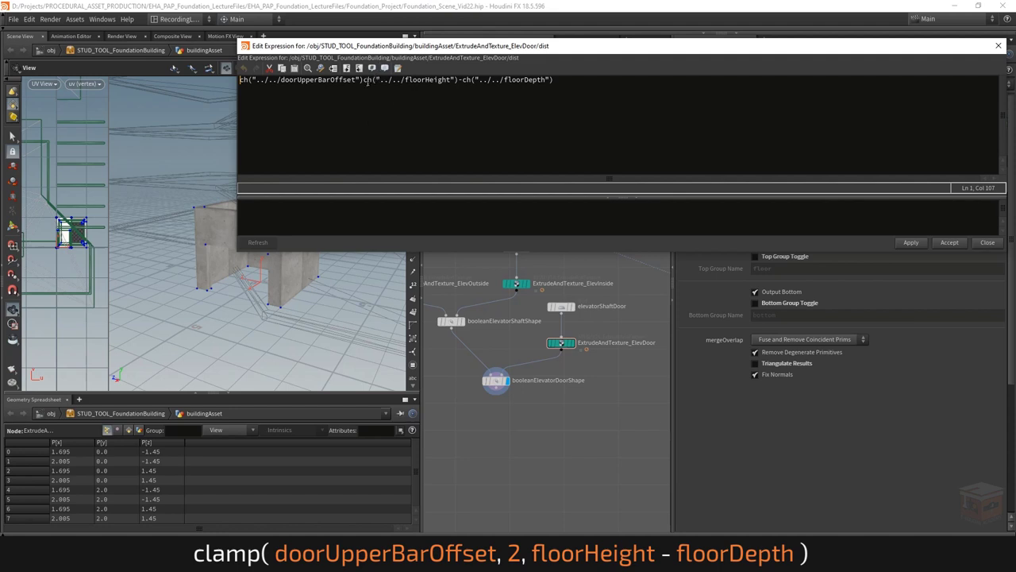
click(362, 79)
text())
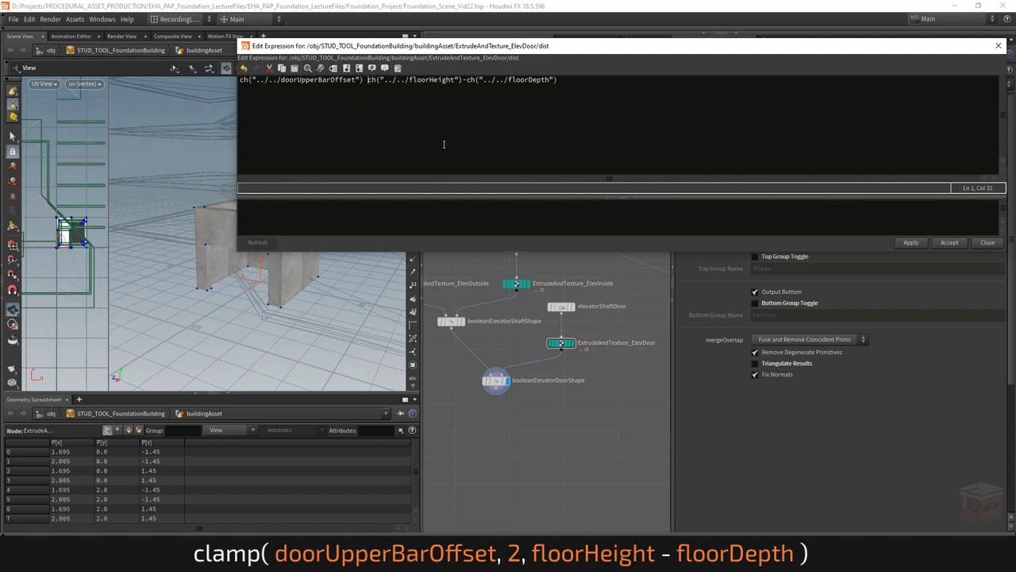
Step: Wrap the expression in clamp() with the door height as value, 2 as minimum and ch("../../floorHeight")-ch("../../floorDepth") as maximum, and accept it
key(Home)
text(clamp()
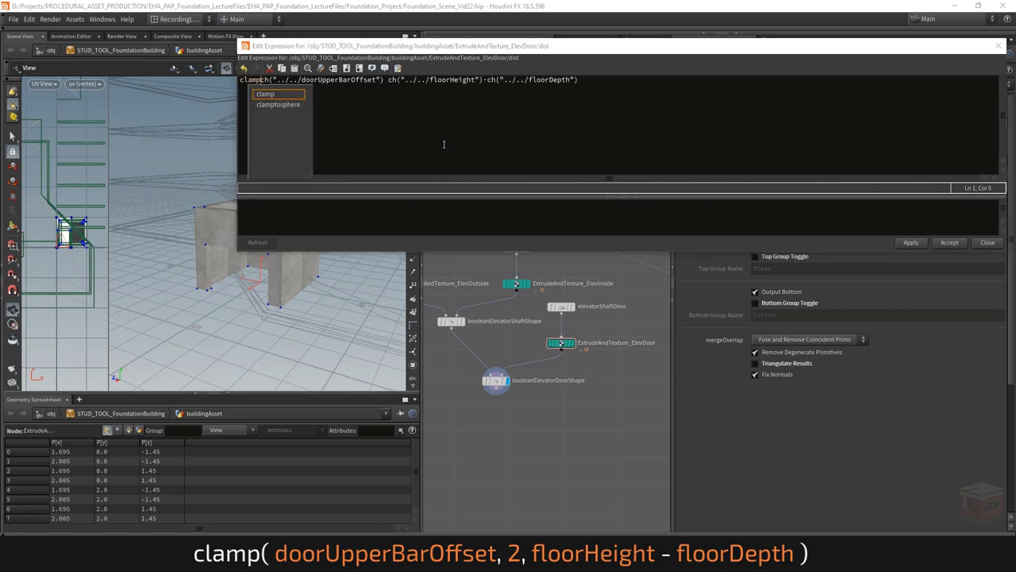
click(357, 80)
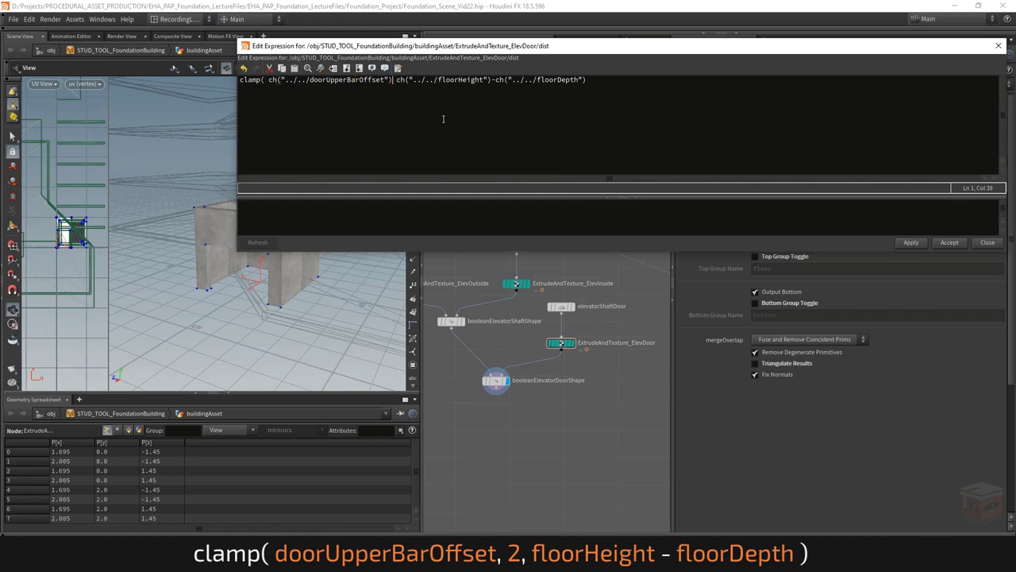
text(,)
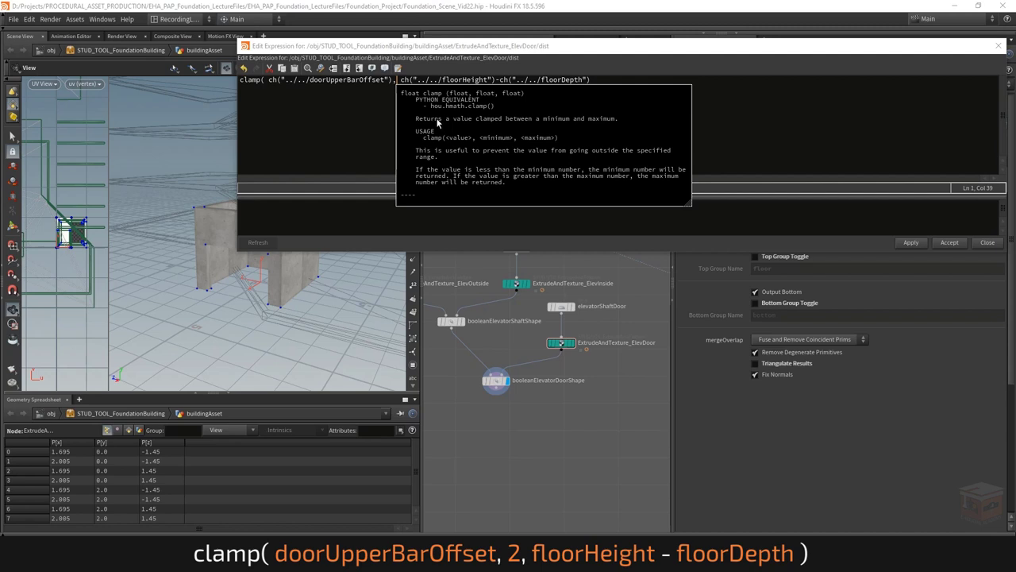
text(2)
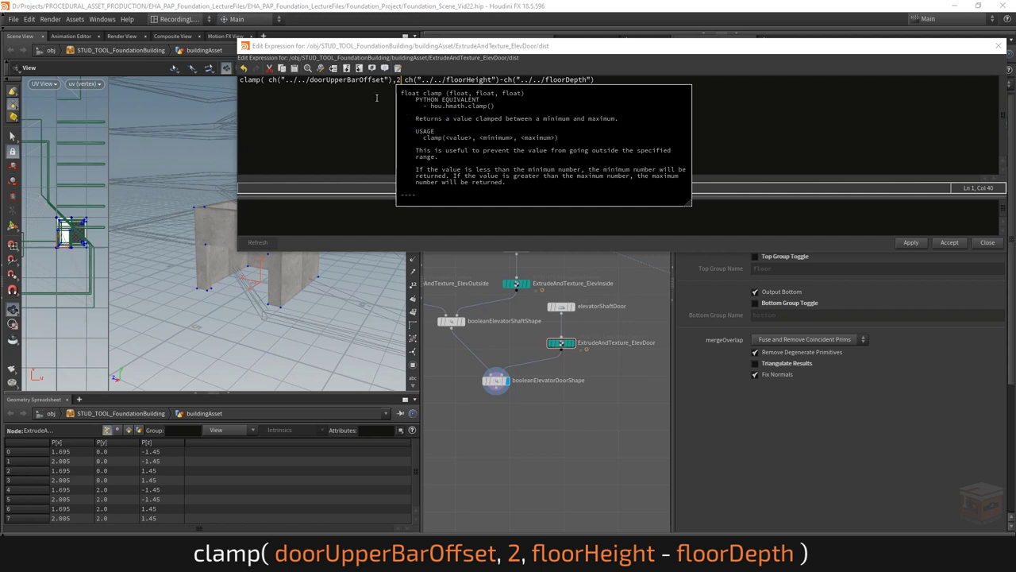
text(,)
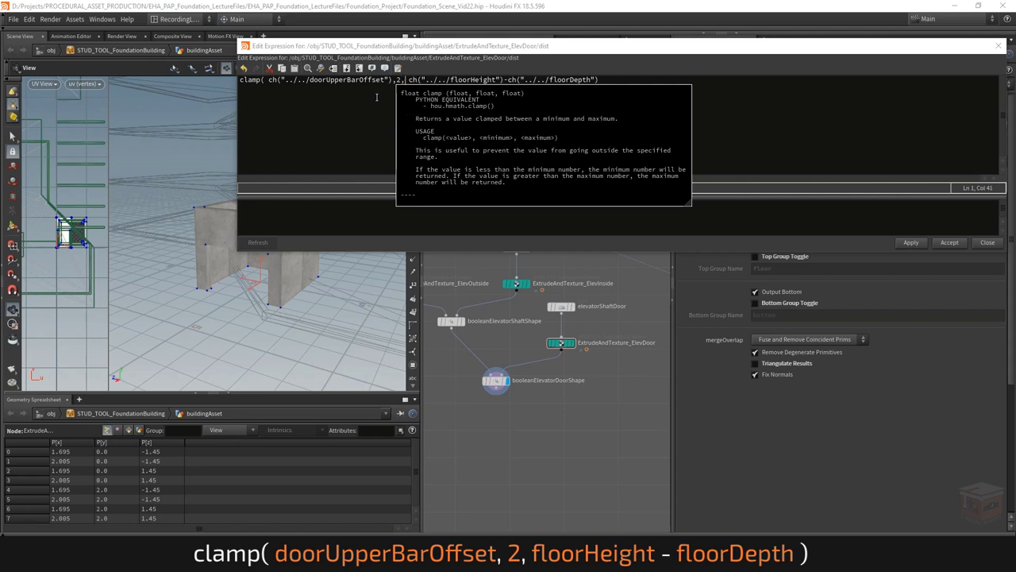
click(488, 79)
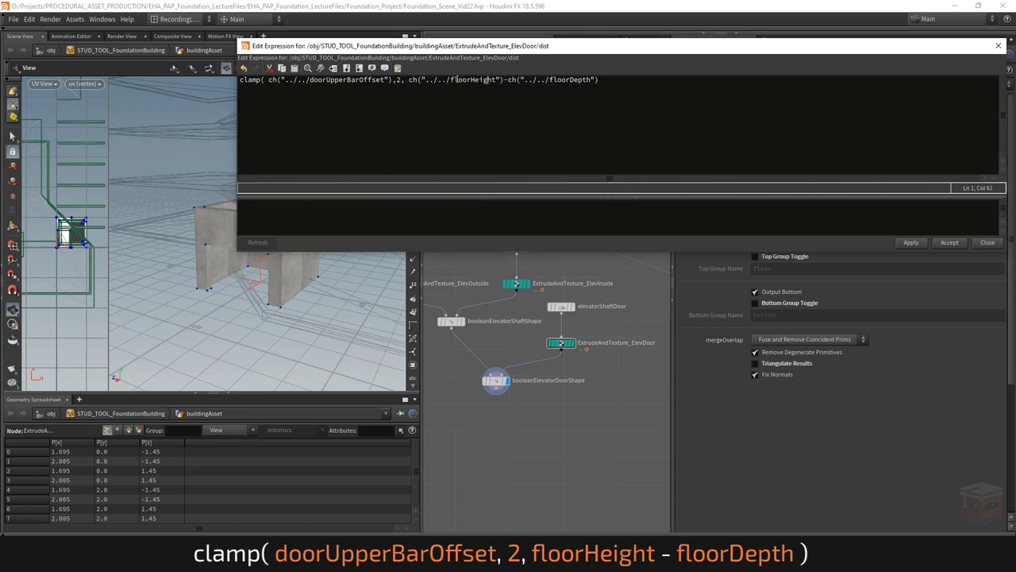
click(616, 80)
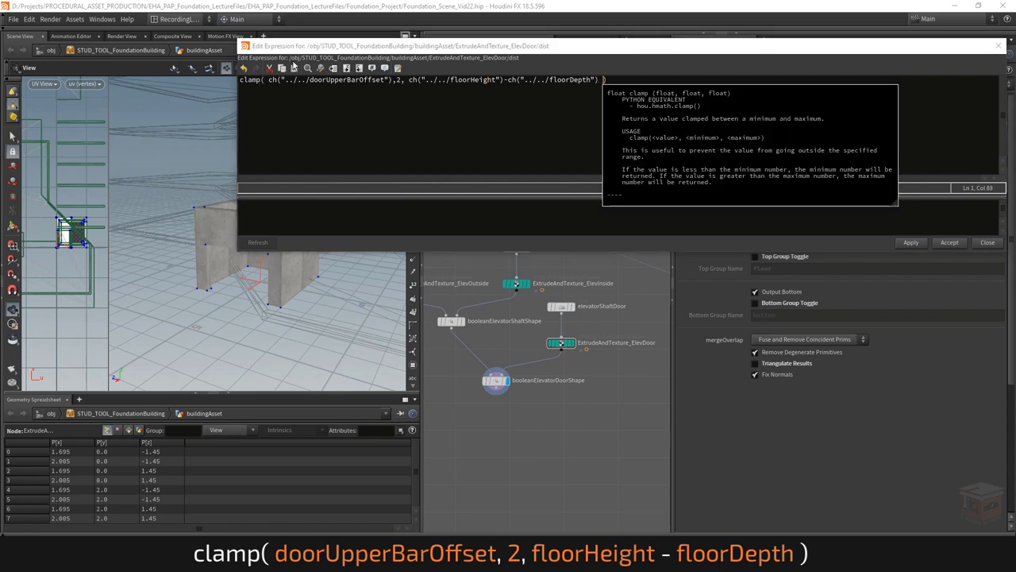
click(397, 80)
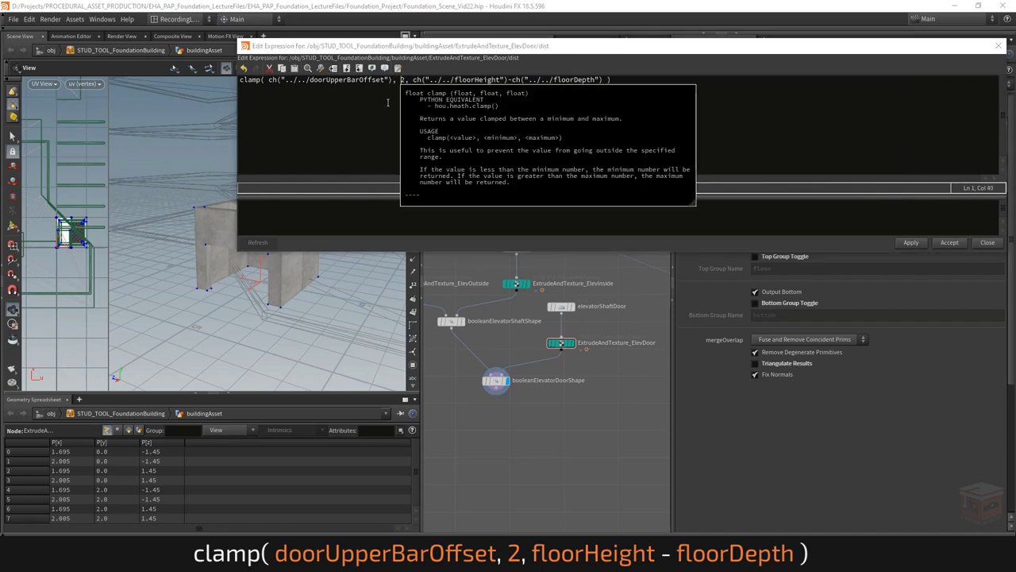
click(261, 83)
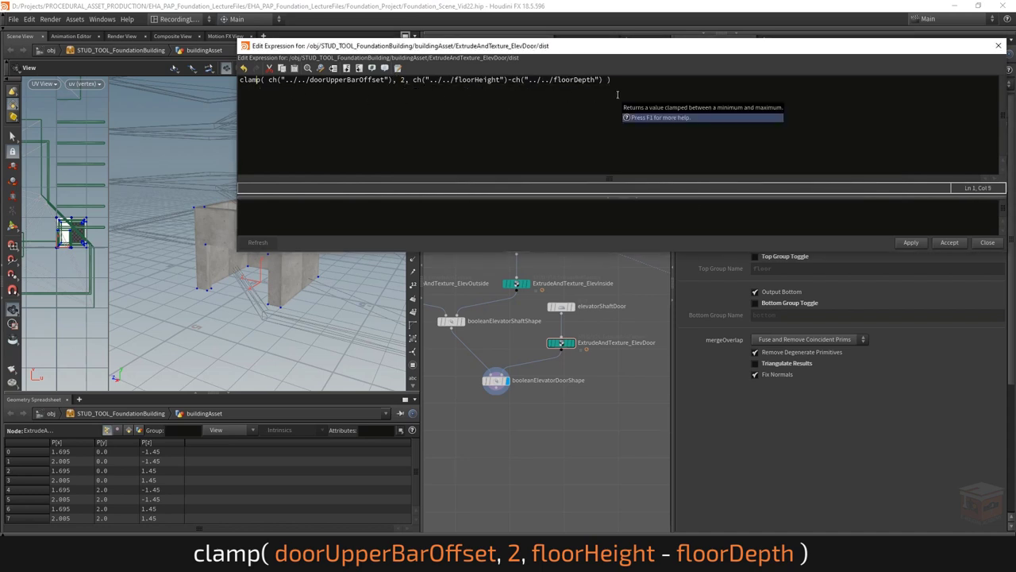
click(949, 243)
Step: Set the Door Height of STUD_TOOL_FoundationBuilding to 4 and inspect the top of the door opening
drag(233, 254, 288, 222)
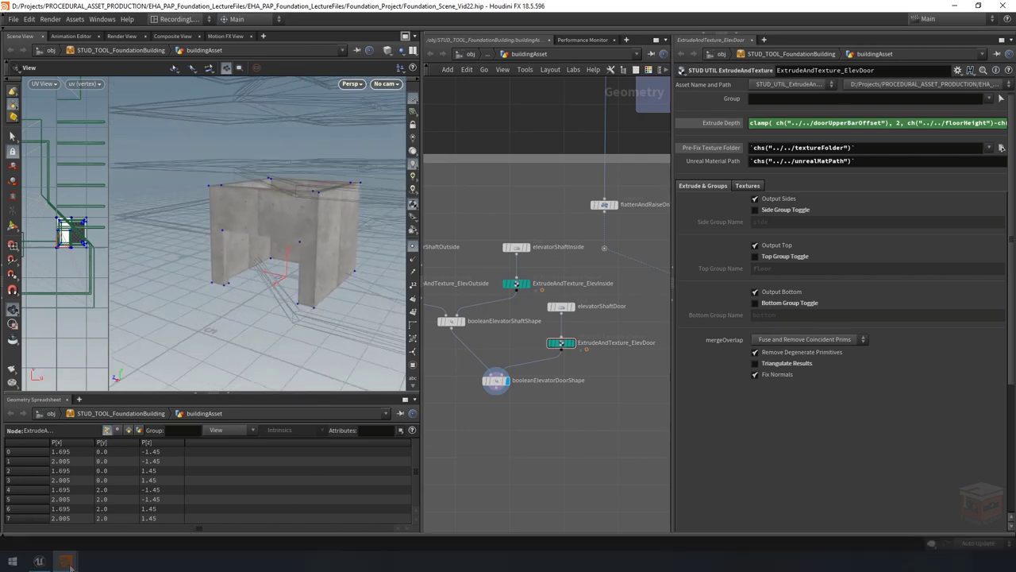
click(140, 526)
drag(339, 127, 647, 116)
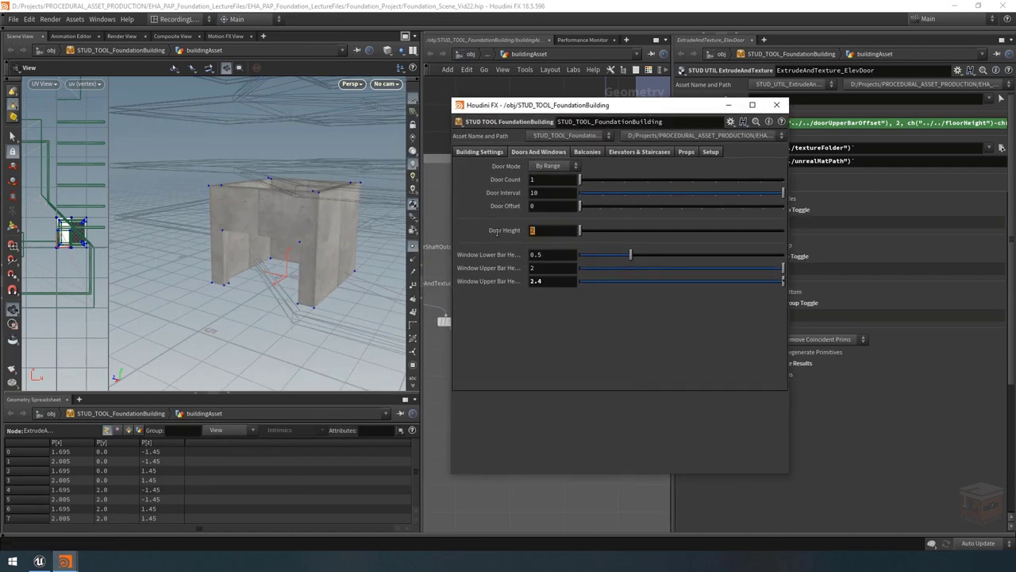
text(4)
key(Return)
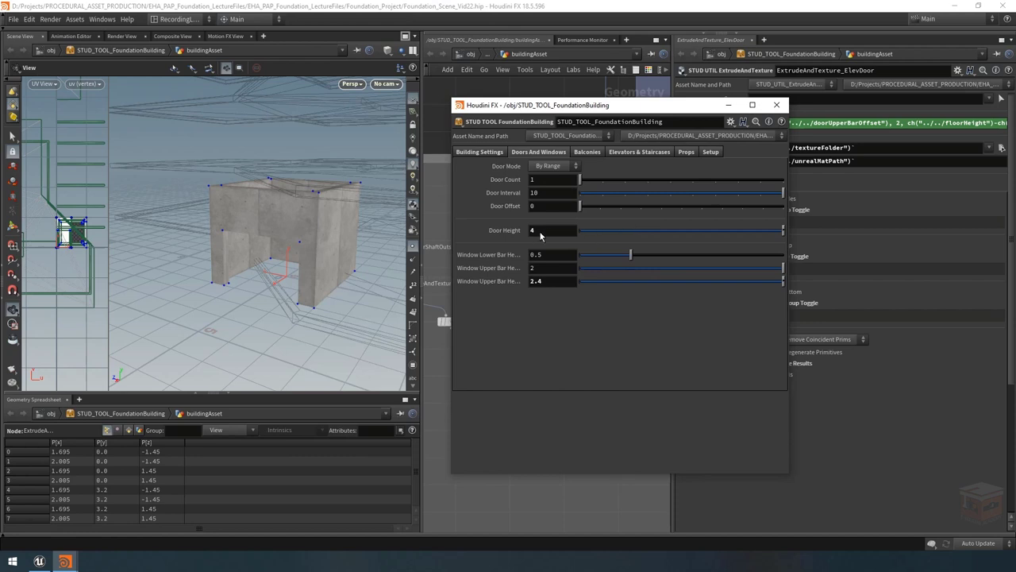
scroll(297, 220, up, 3)
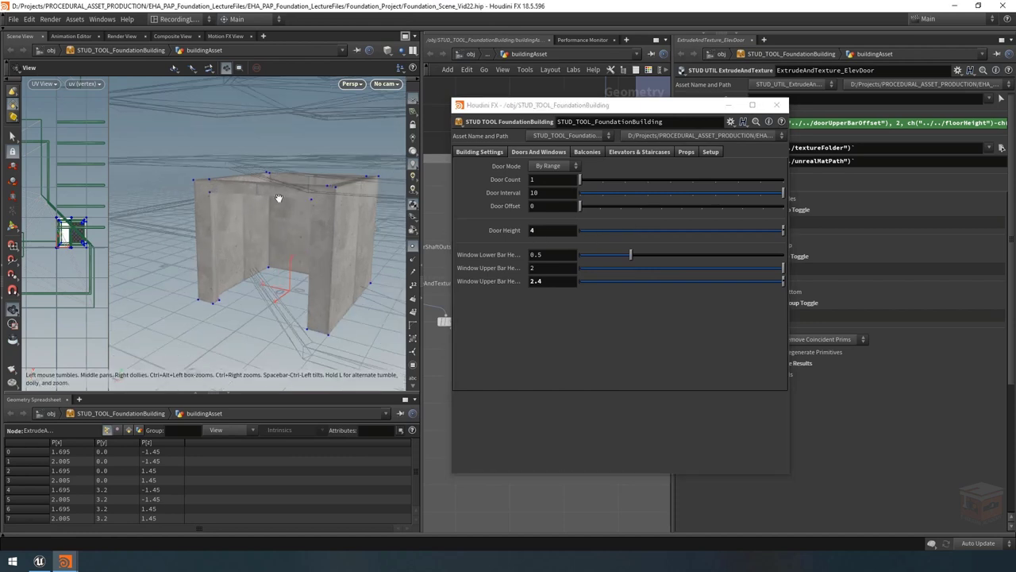
drag(336, 173, 336, 159)
click(576, 413)
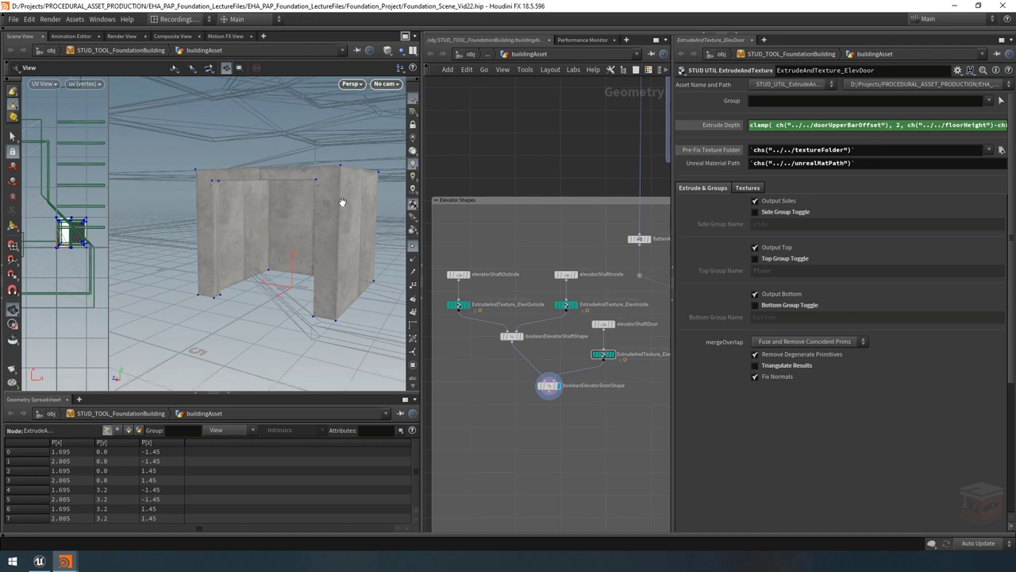
Step: Subtract ch("../../frameThickness") from the clamp maximum in the Extrude Depth expression of ExtrudeAndTexture_ElevDoor and inspect the door's upper edge
click(898, 126)
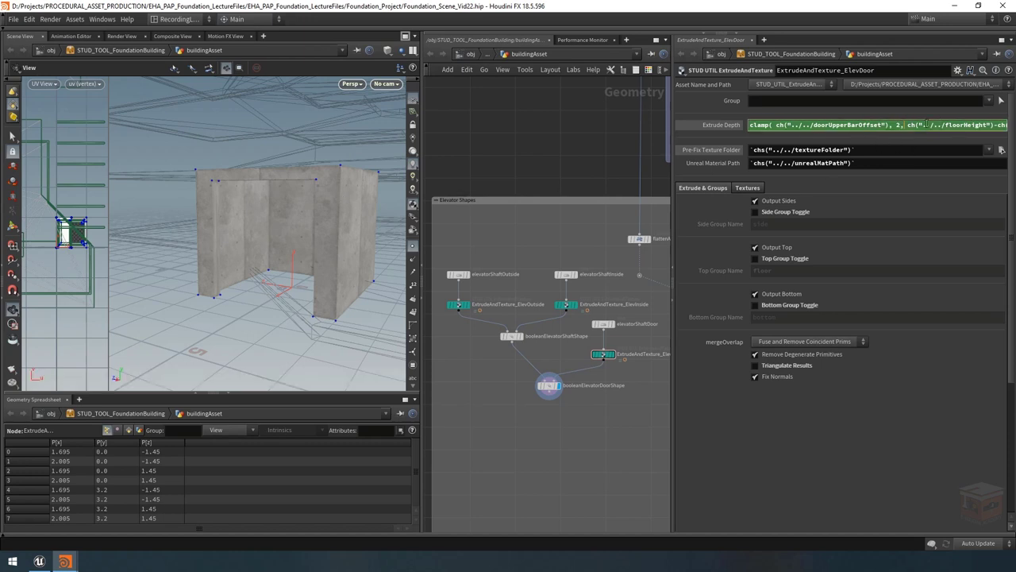
key(alt+e)
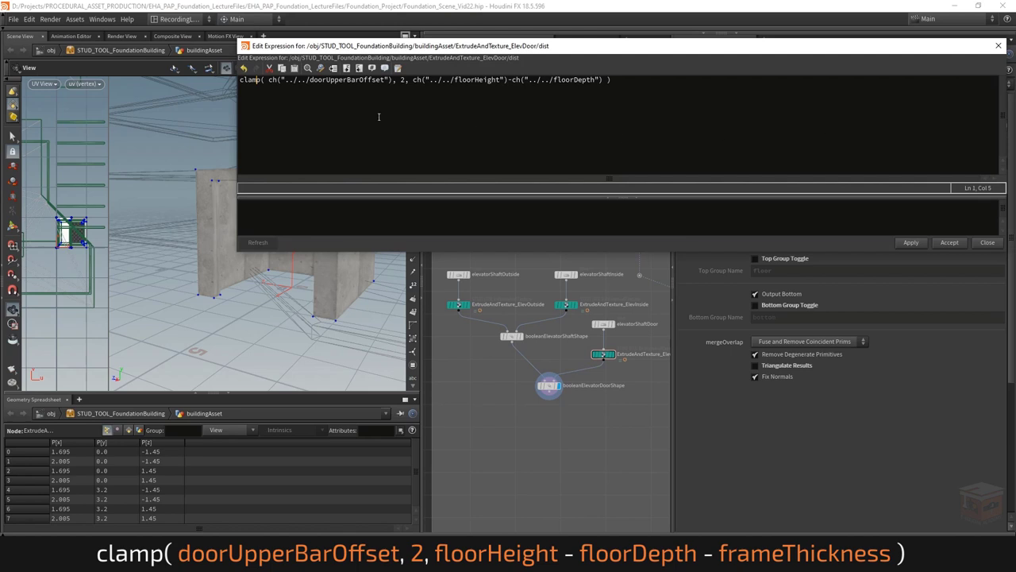
click(683, 113)
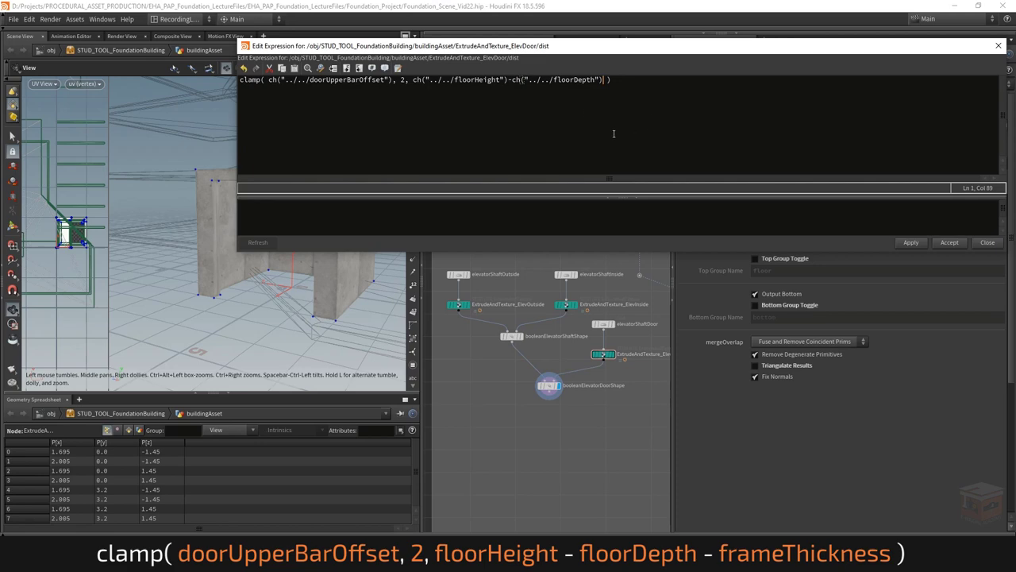
text(-ch())
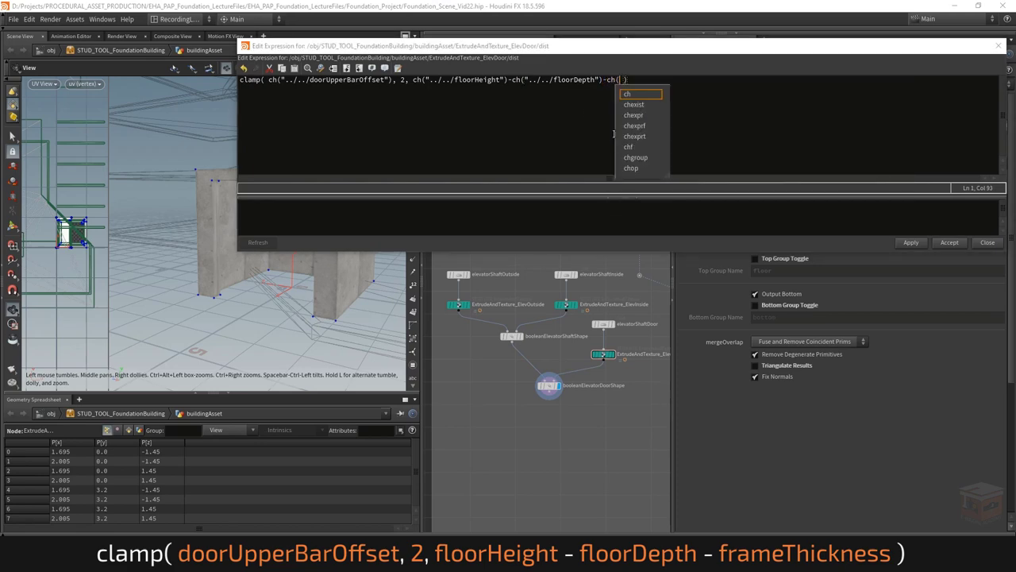
text("../../)
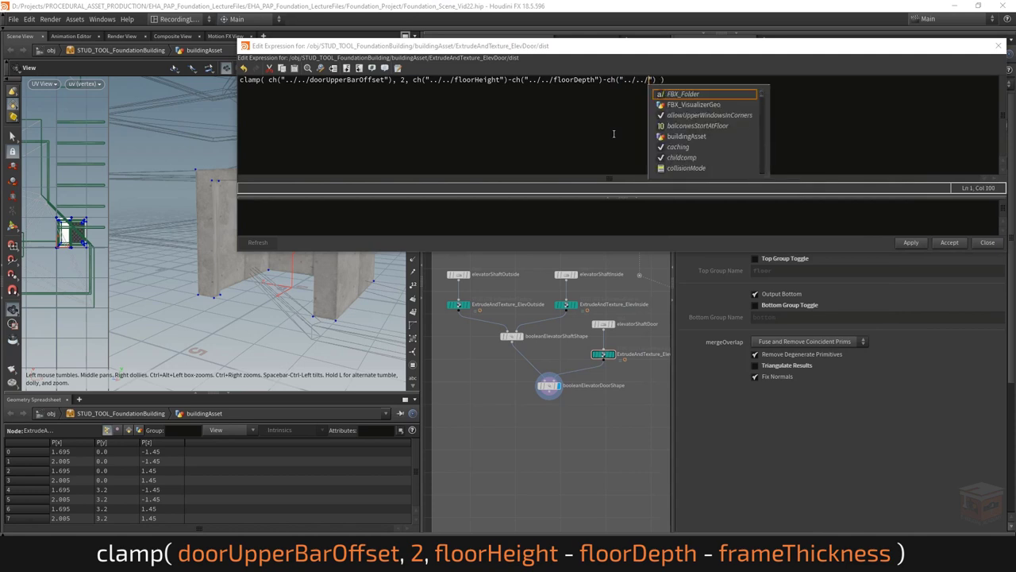
text(frameThci)
key(BackSpace)
key(BackSpace)
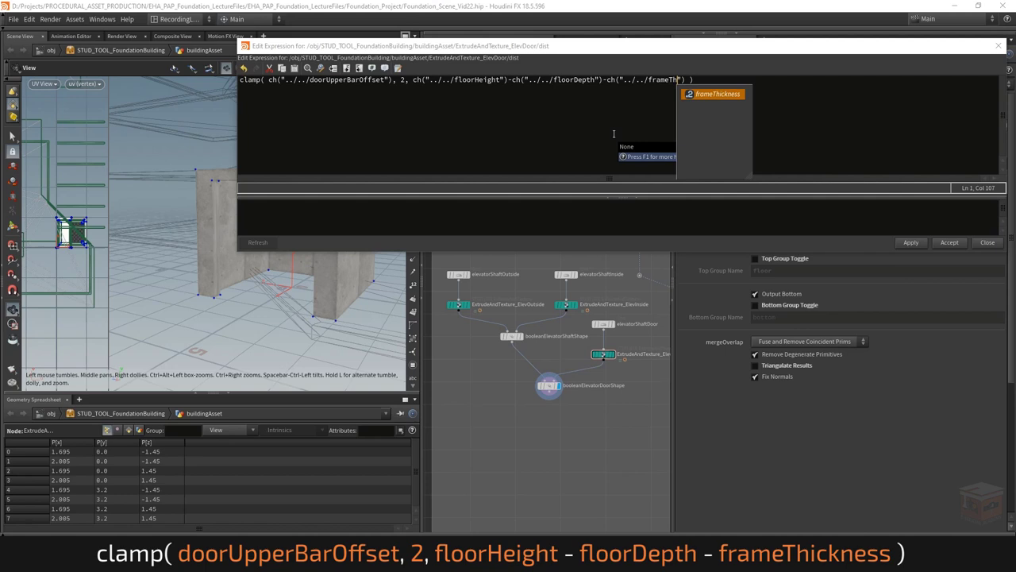
key(Return)
click(690, 110)
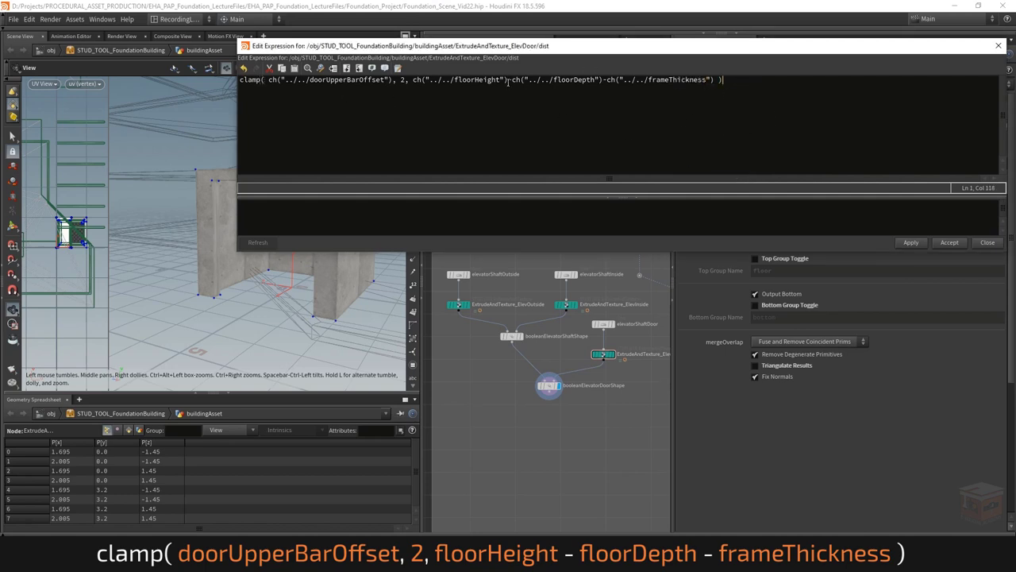
click(950, 242)
drag(333, 171, 193, 251)
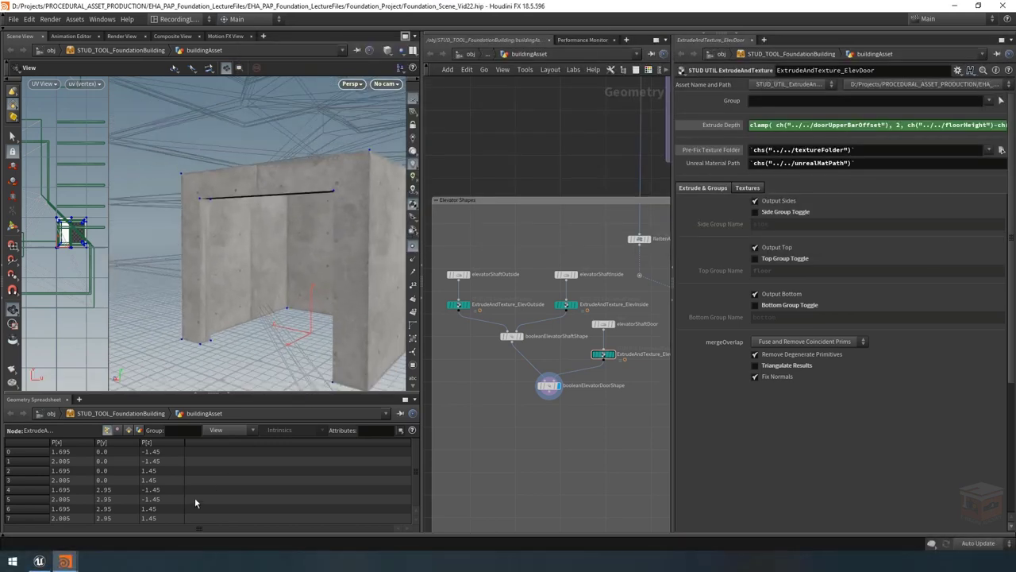
Step: Set the Door Height in the door and window settings of STUD_TOOL_FoundationBuilding to 2
mouse_move(65, 561)
click(145, 530)
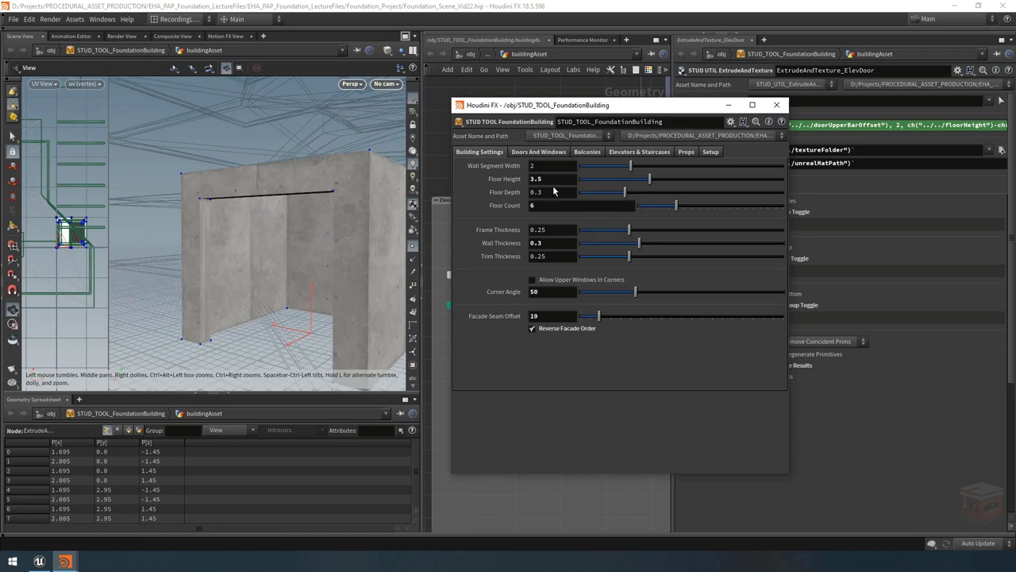
drag(308, 228, 279, 220)
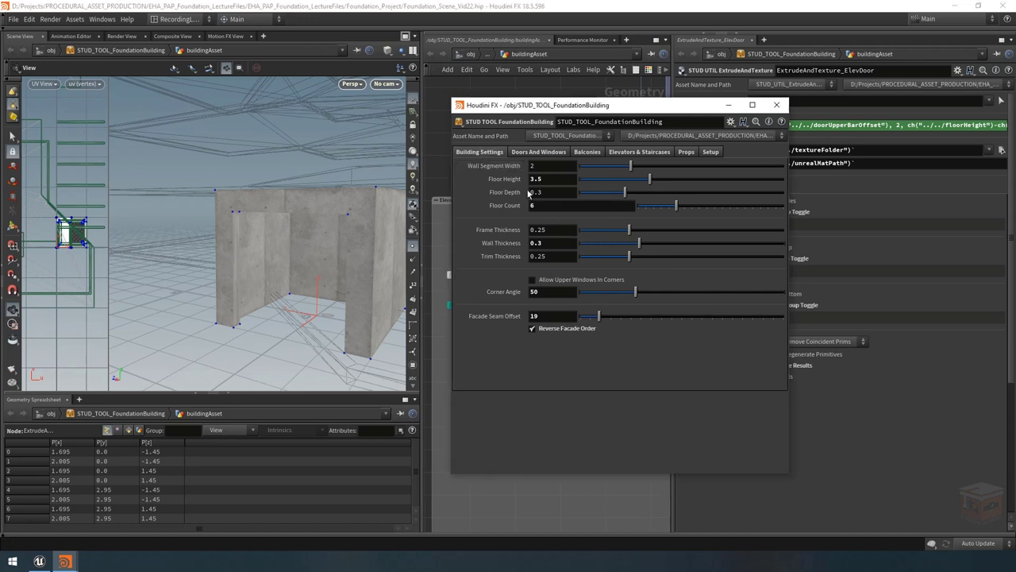
click(555, 152)
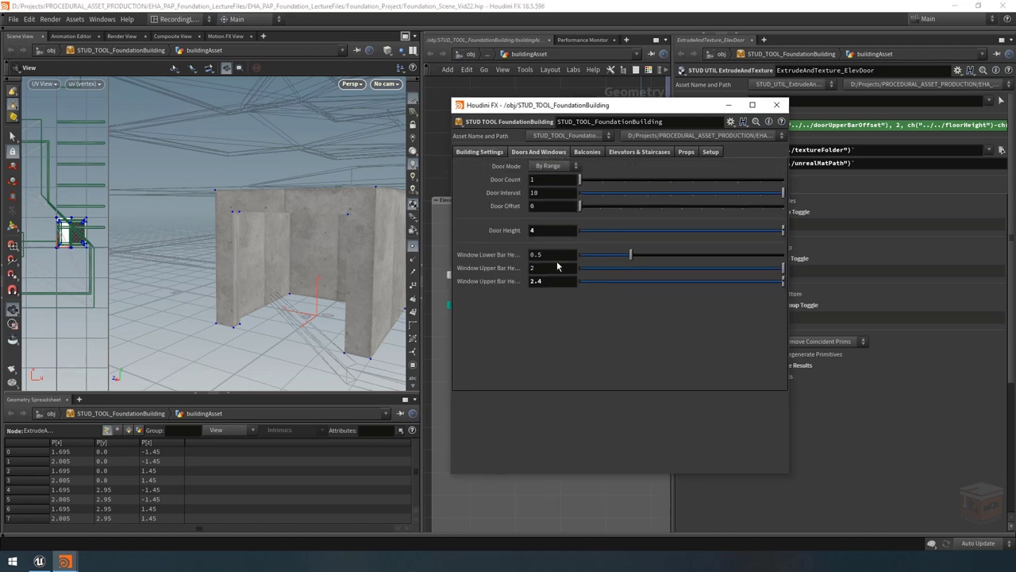
double_click(548, 230)
text(2)
key(Return)
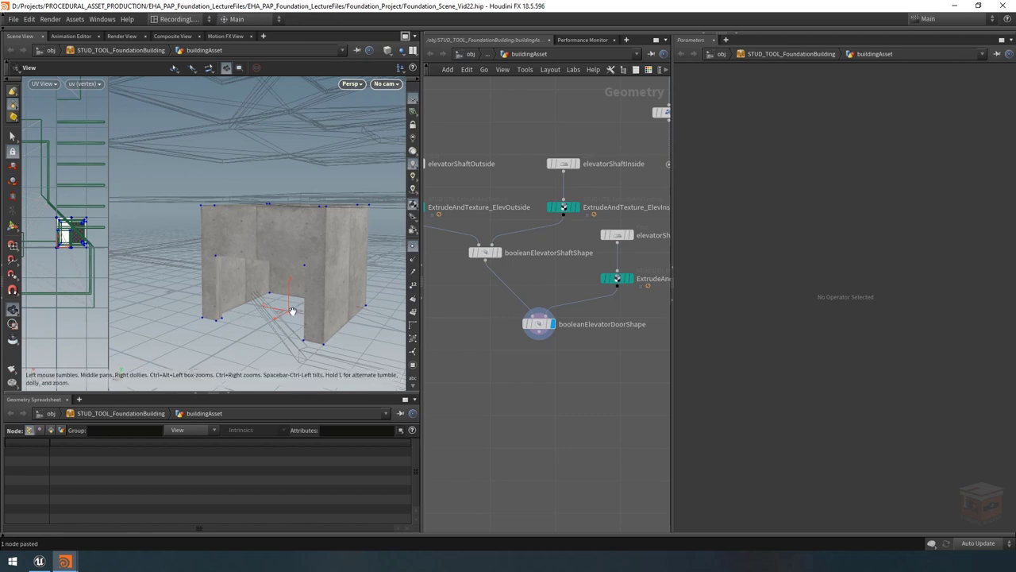
Step: Examine the texturing and inner faces of the elevator door opening from several angles, including from below
drag(231, 297, 202, 288)
right_drag(202, 288, 335, 287)
drag(335, 287, 257, 144)
drag(234, 181, 220, 231)
mouse_move(550, 330)
drag(254, 266, 201, 236)
drag(220, 103, 230, 169)
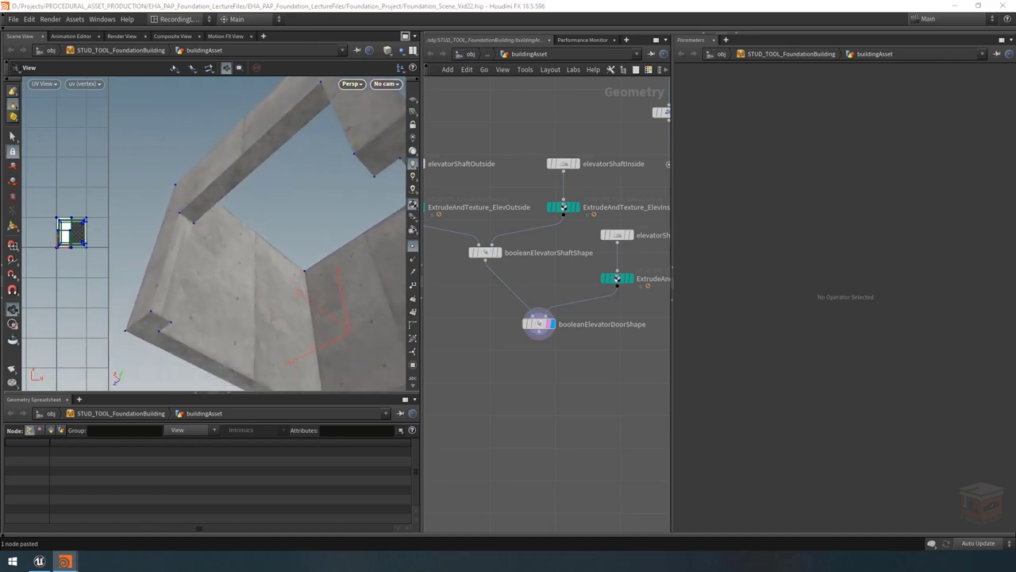
Step: Set the Top and Bottom Projection Methods in the texture settings of ExtrudeAndTexture_ElevDoor to Ortogonal Unitized
middle_drag(638, 306, 541, 319)
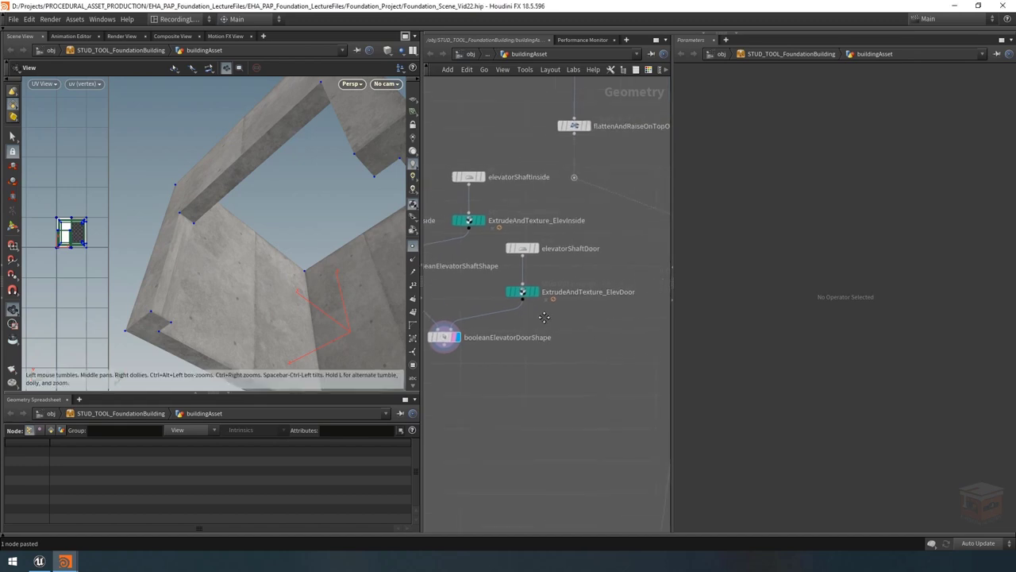
click(521, 291)
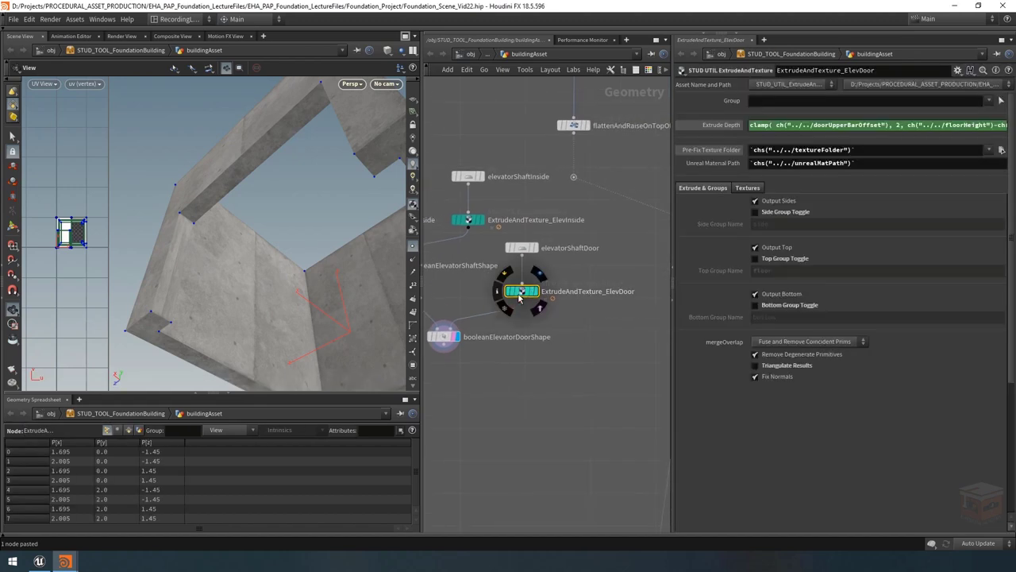
click(744, 188)
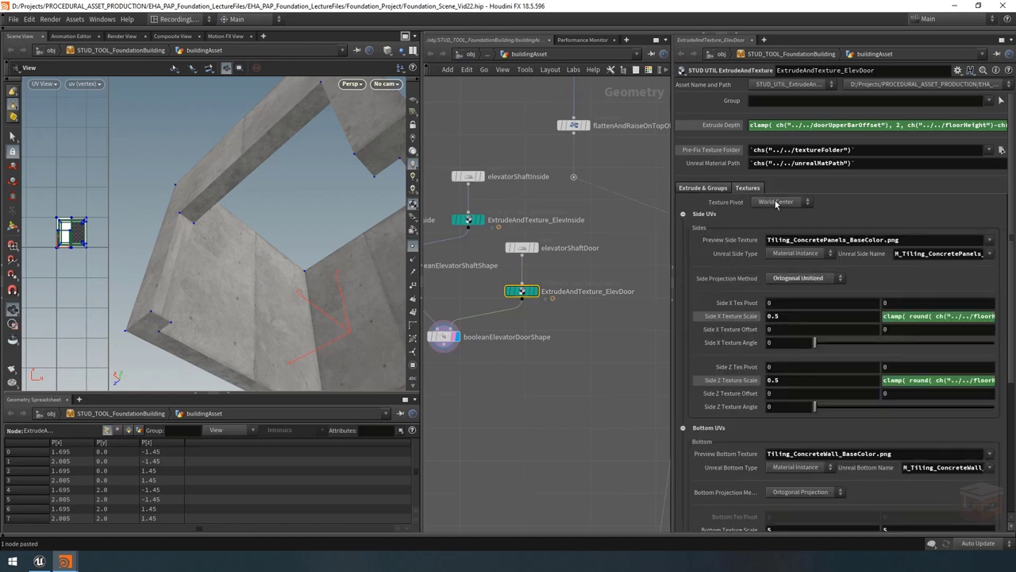
click(798, 278)
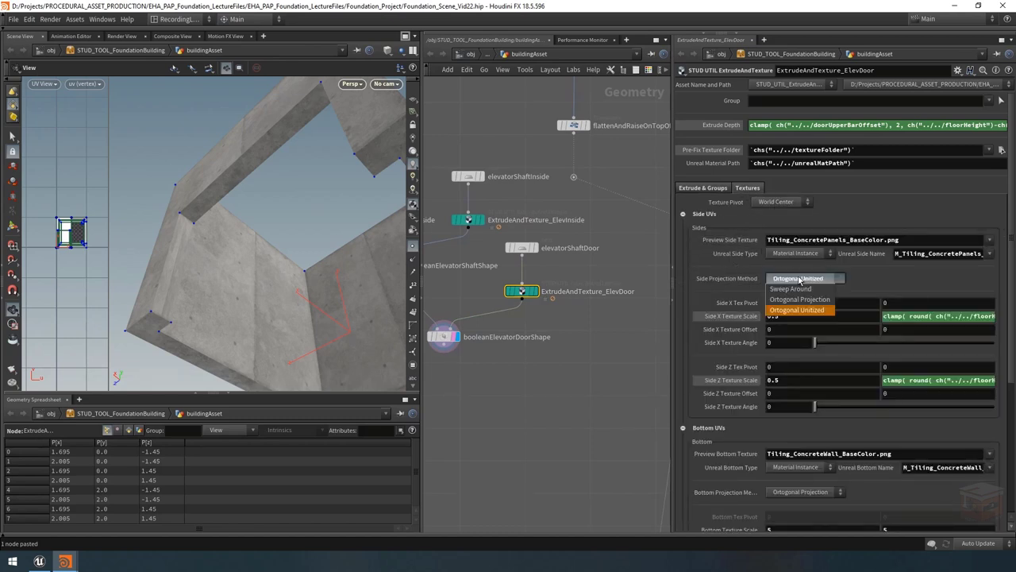
click(799, 278)
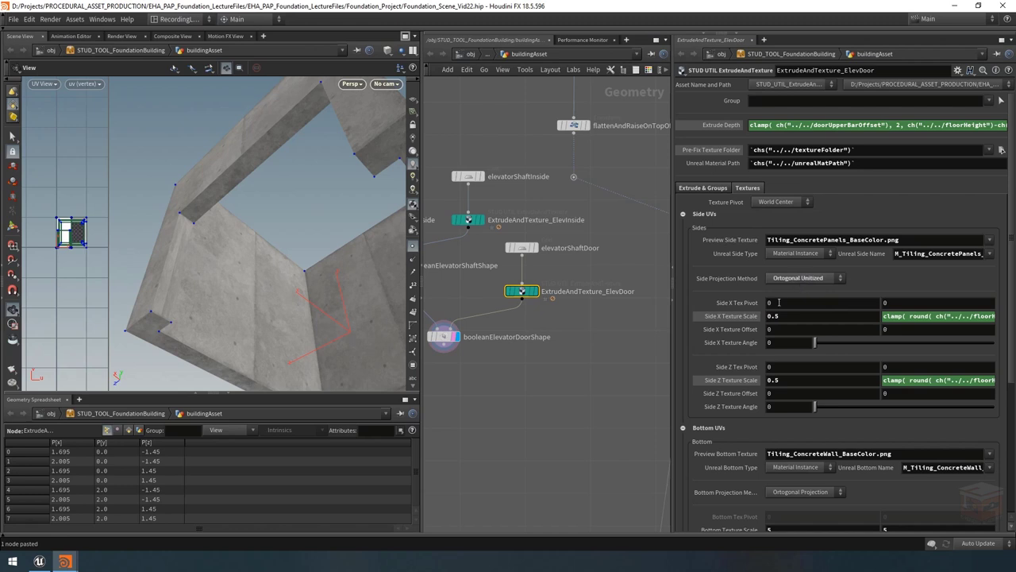
scroll(789, 293, down, 5)
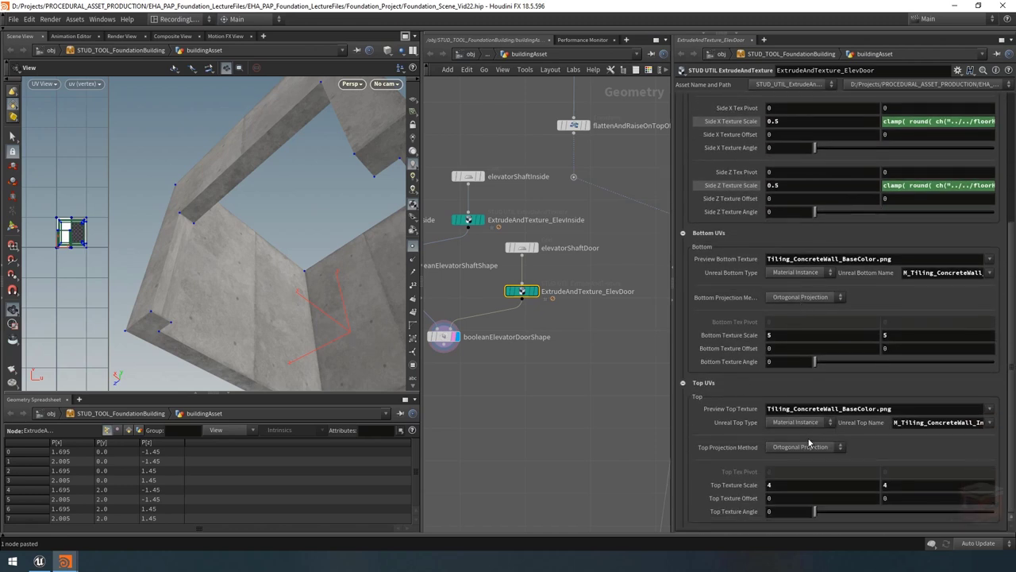
click(804, 449)
click(802, 467)
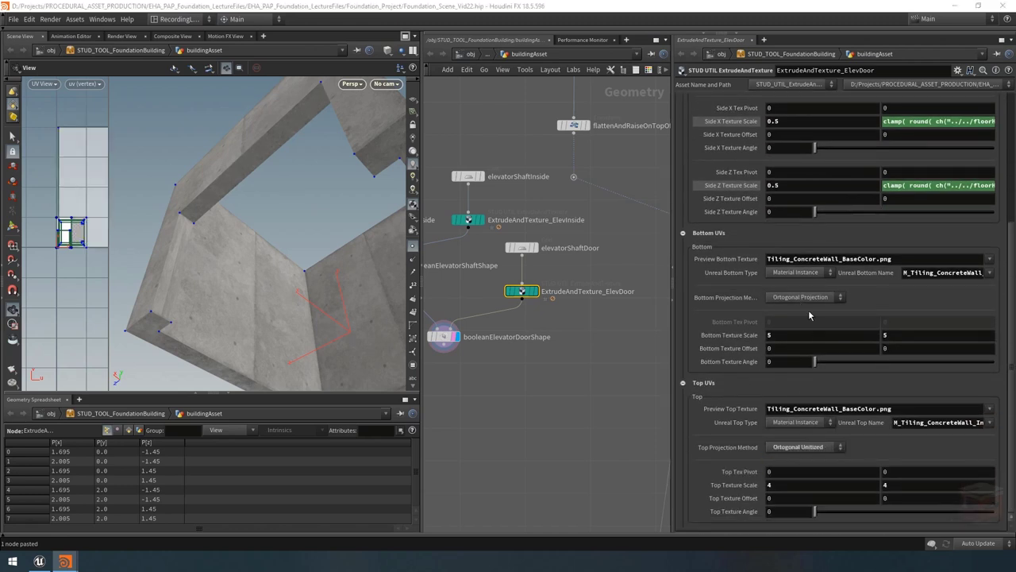
click(808, 297)
click(796, 319)
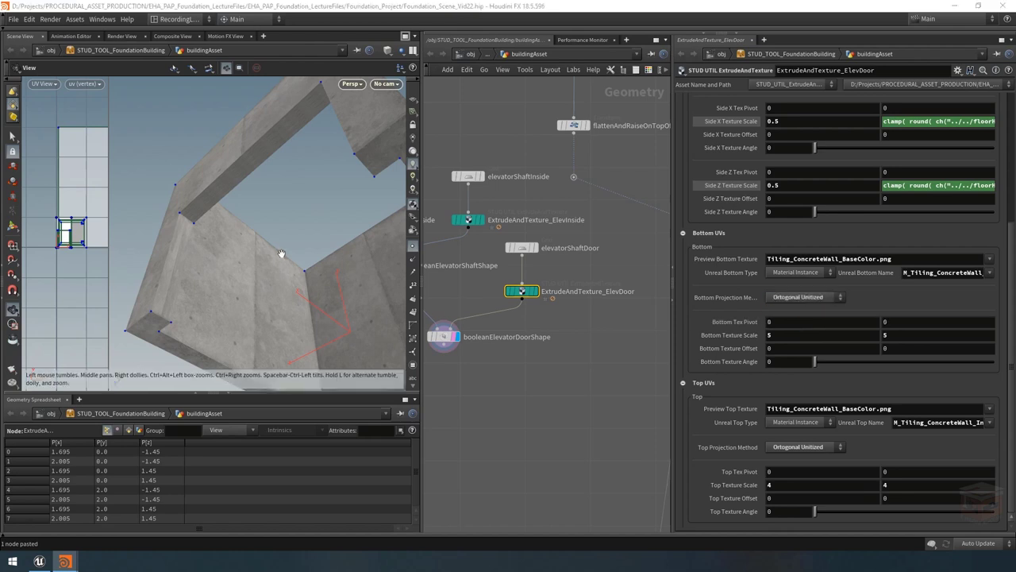
drag(223, 186, 254, 189)
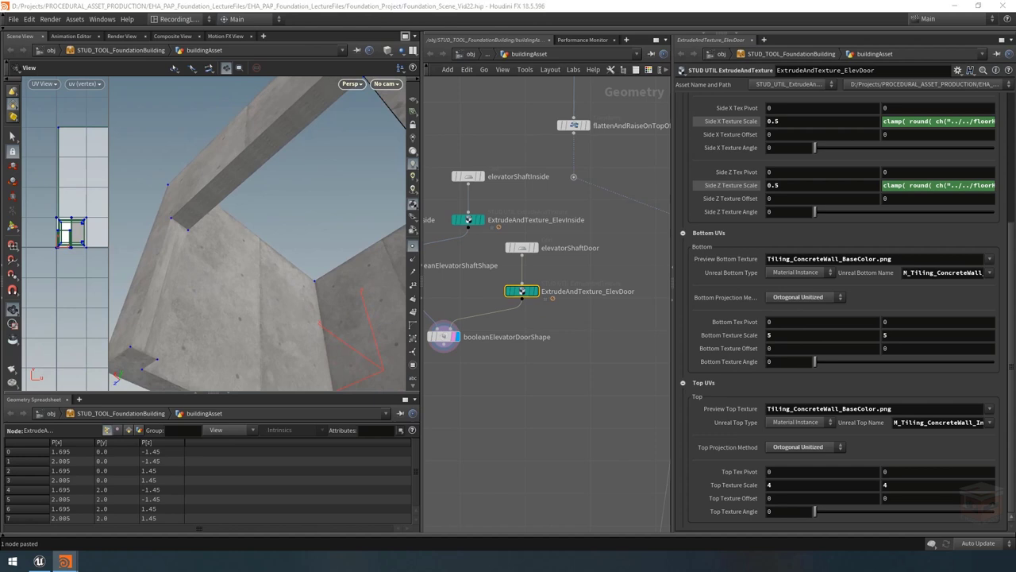
Step: Set the door's Preview Side Texture to Tiling_ConcreteBars_BaseColor.png and its Unreal Side Name to Concrete Bars
scroll(726, 280, up, 5)
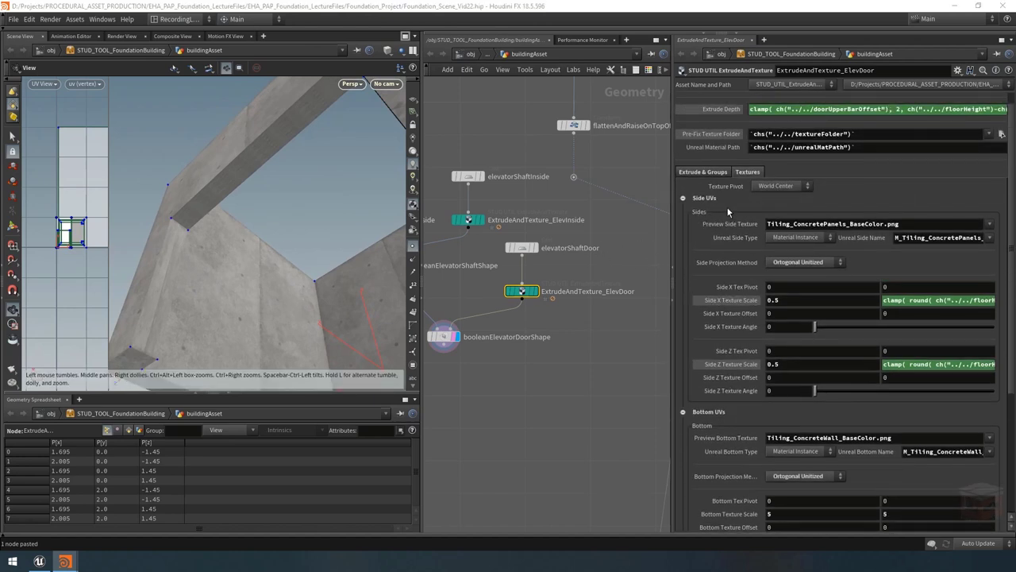
key(ctrl+z)
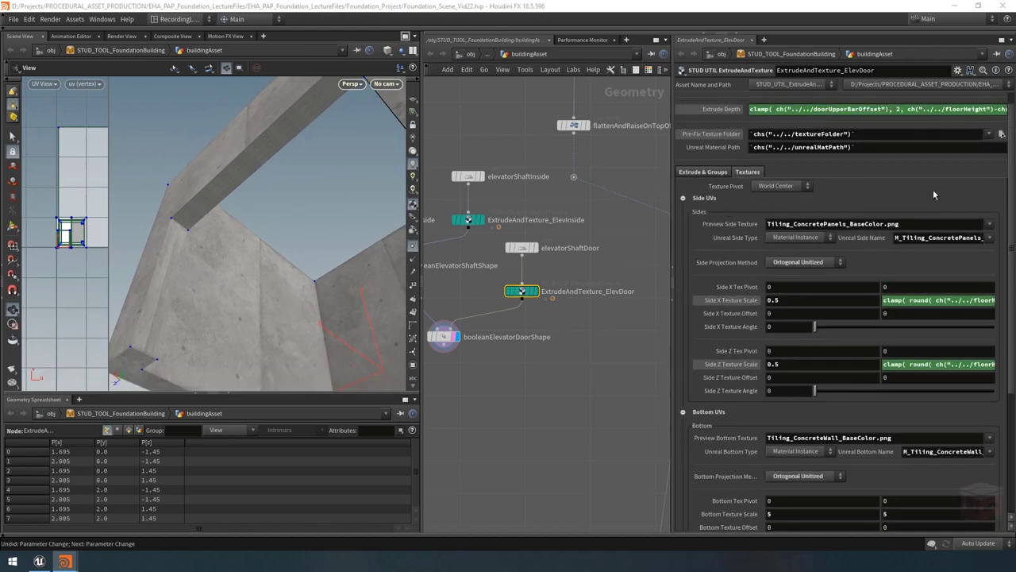
click(992, 228)
click(965, 248)
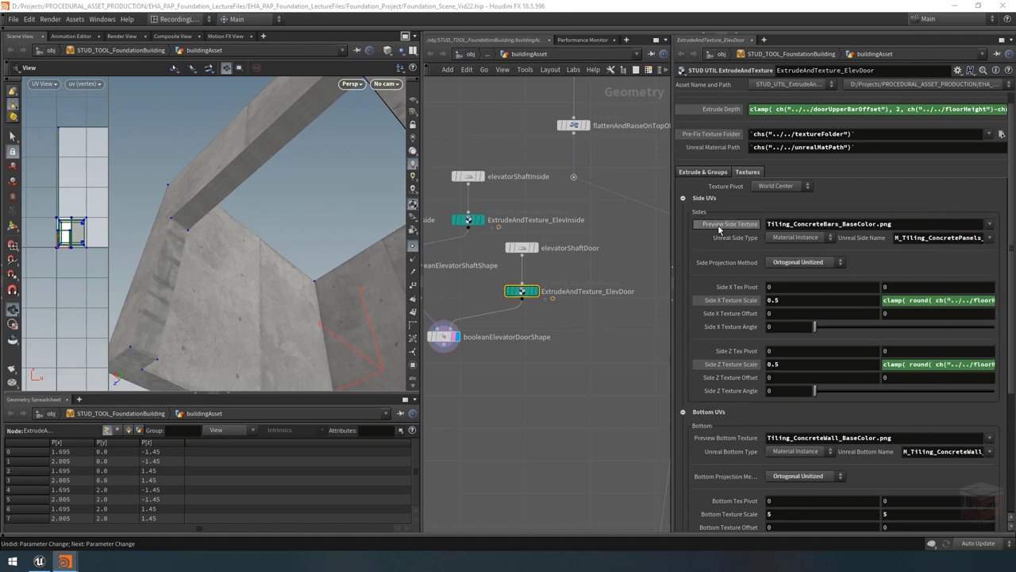
click(989, 238)
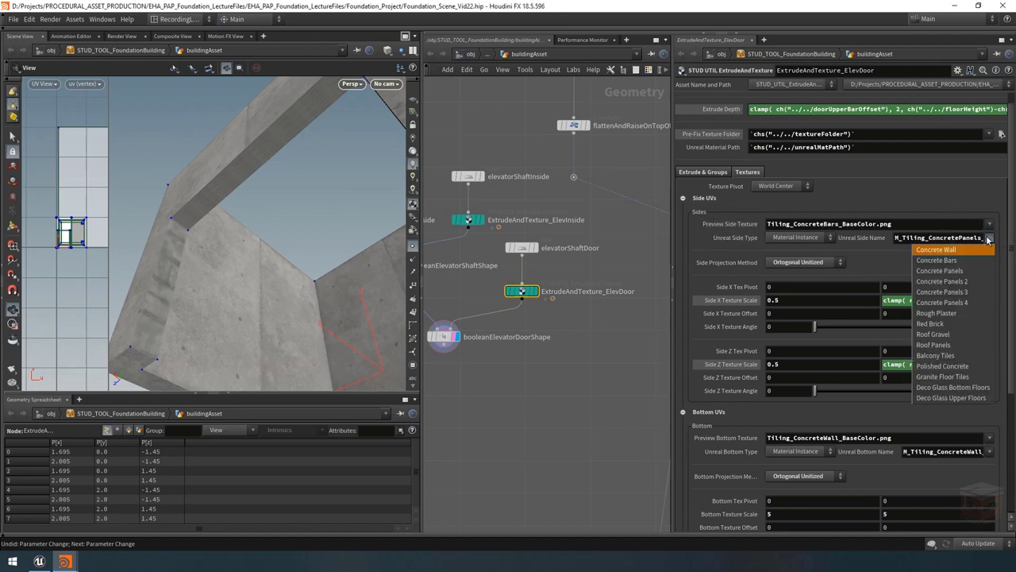
click(941, 261)
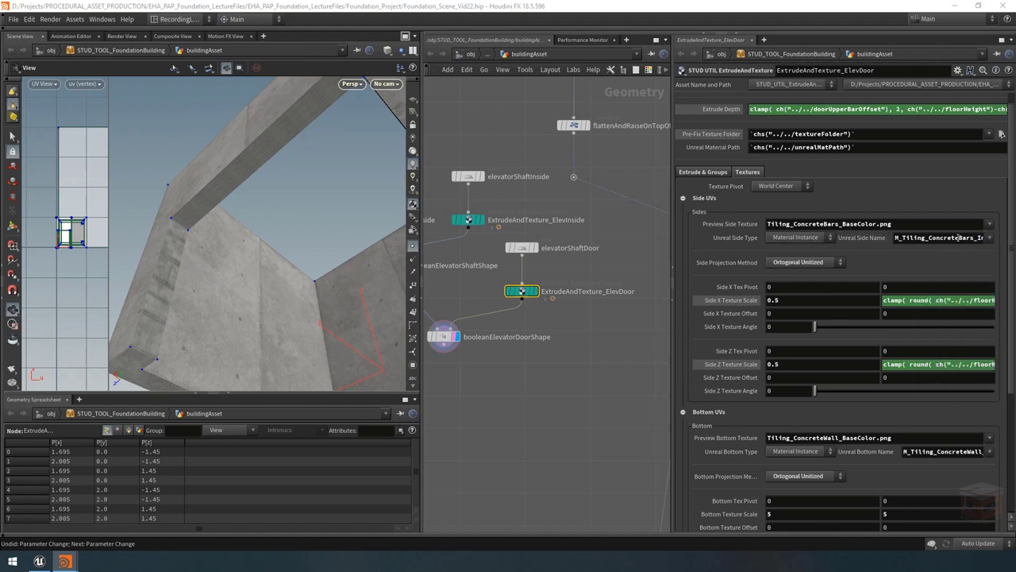
Step: Set both values of the Side X and Side Z Texture Scale to 1, removing their clamp expressions
drag(182, 288, 218, 266)
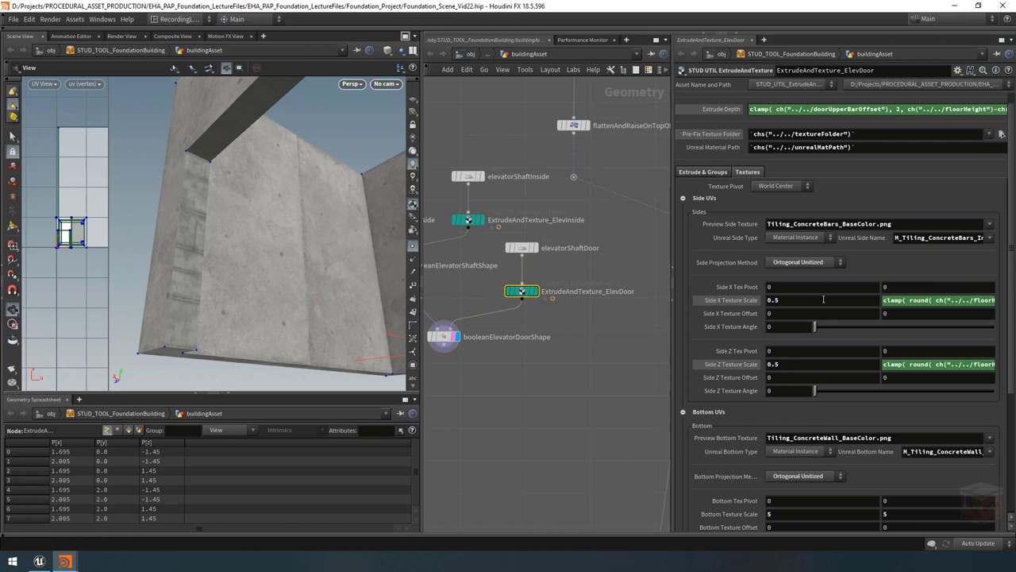
double_click(793, 299)
text(1)
key(Return)
right_click(902, 303)
click(910, 426)
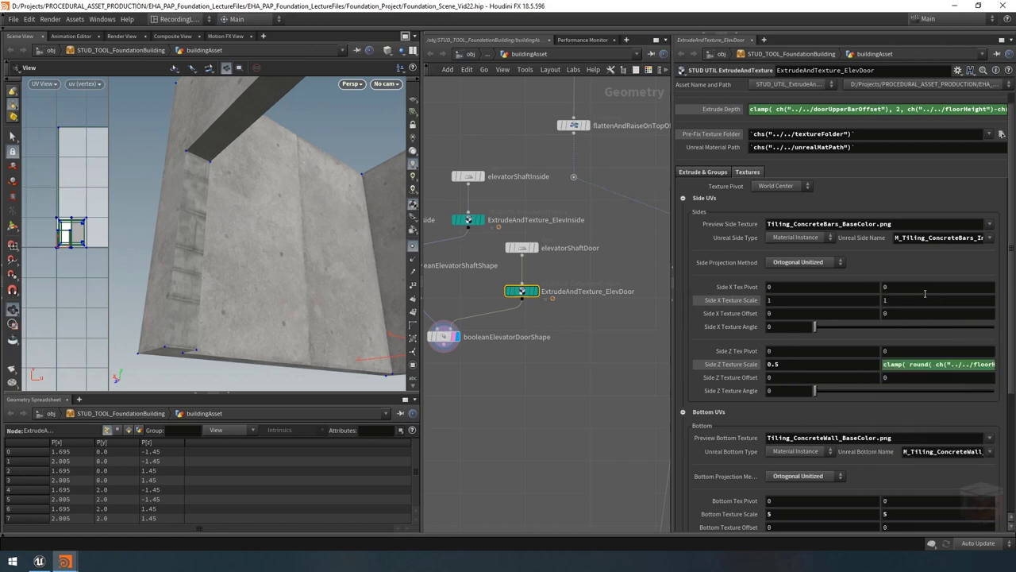
click(772, 364)
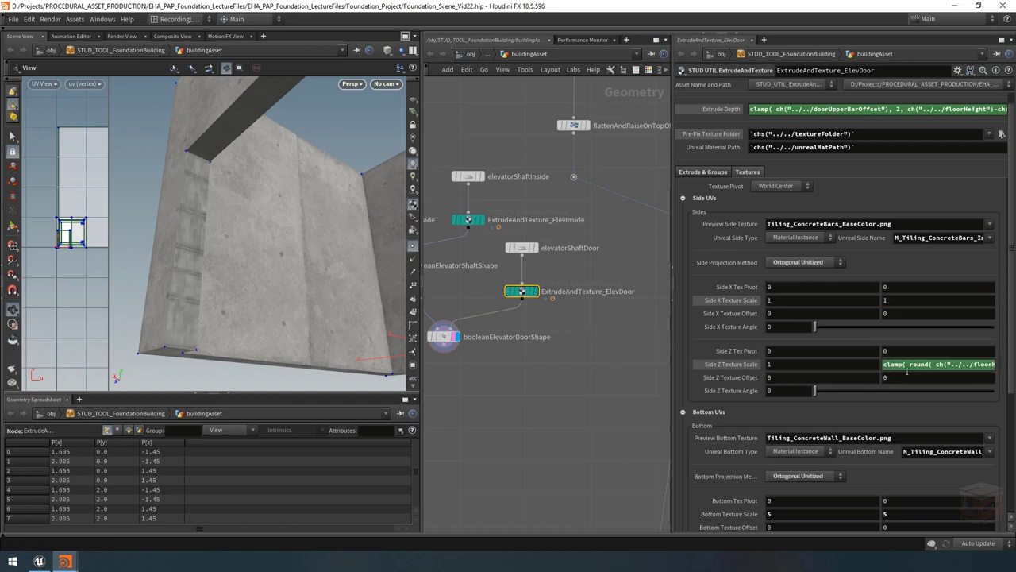
right_click(769, 364)
click(794, 457)
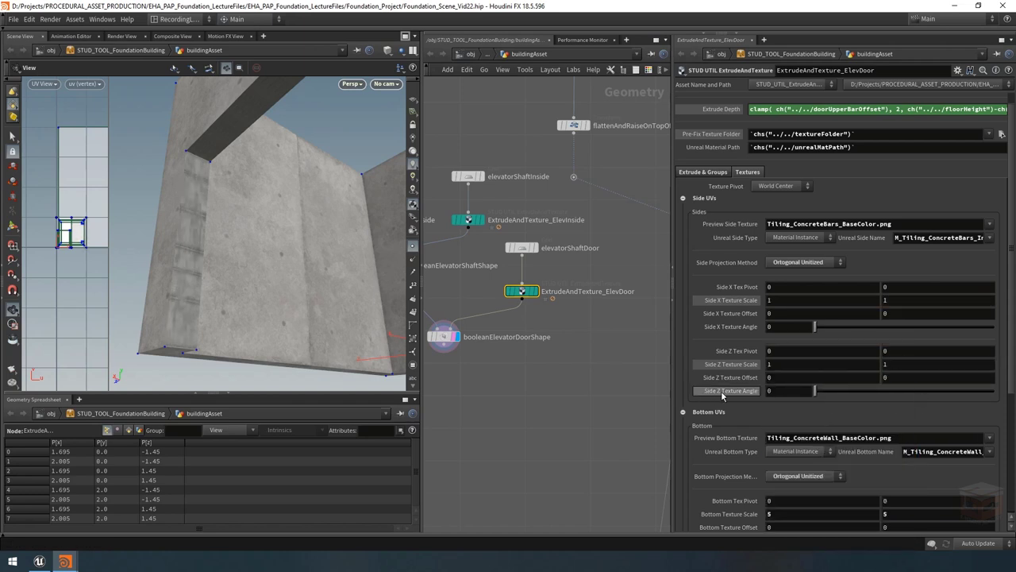
Step: Set the Side Z Texture Angle to 90 and inspect the bars texture on the door jamb
click(801, 390)
text(90)
key(Return)
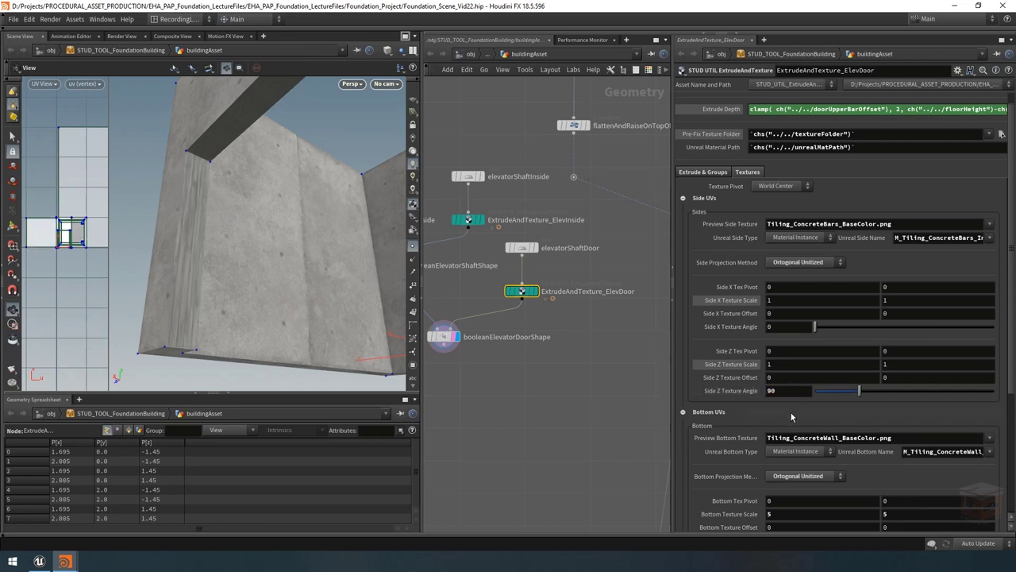
right_drag(197, 222, 147, 240)
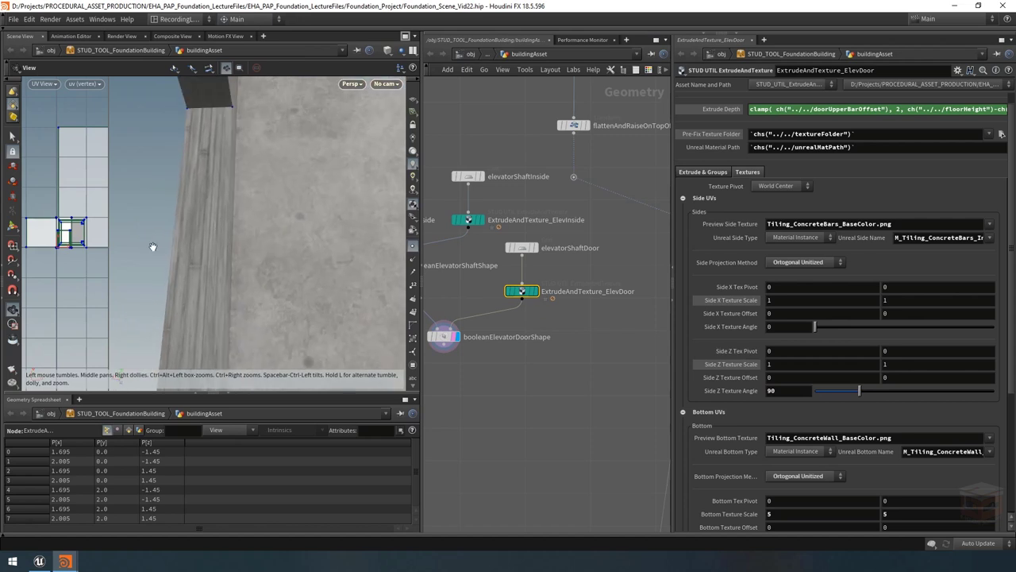
drag(199, 213, 211, 217)
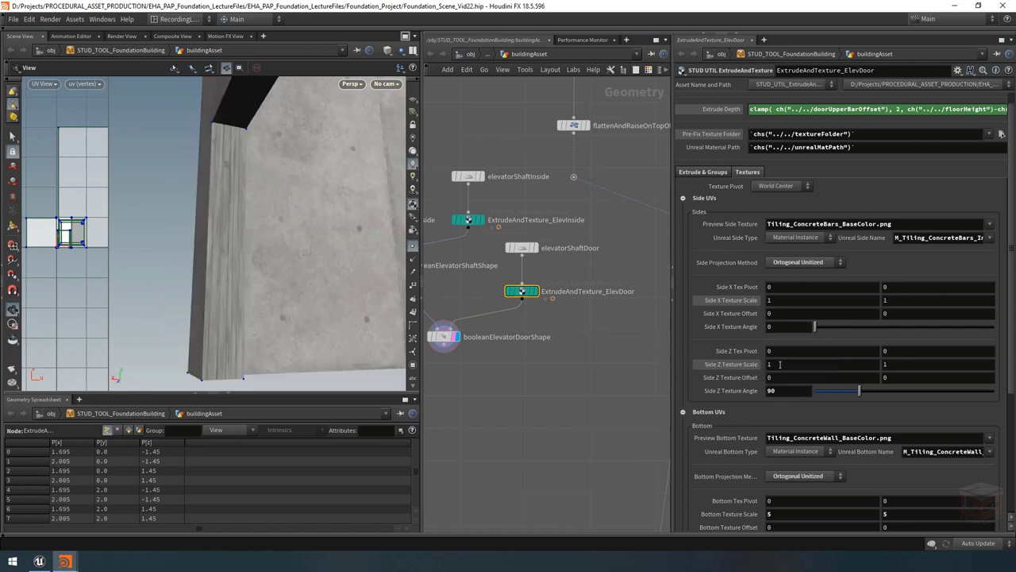
Step: Set the first Side Z Texture Scale value to 0.21 and inspect the door jamb up close
click(797, 364)
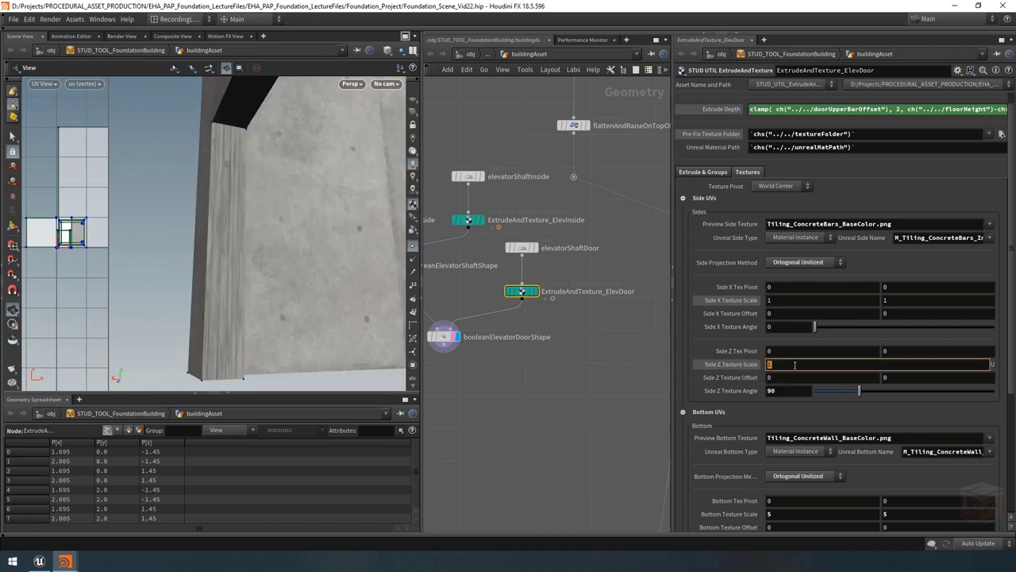
key(Return)
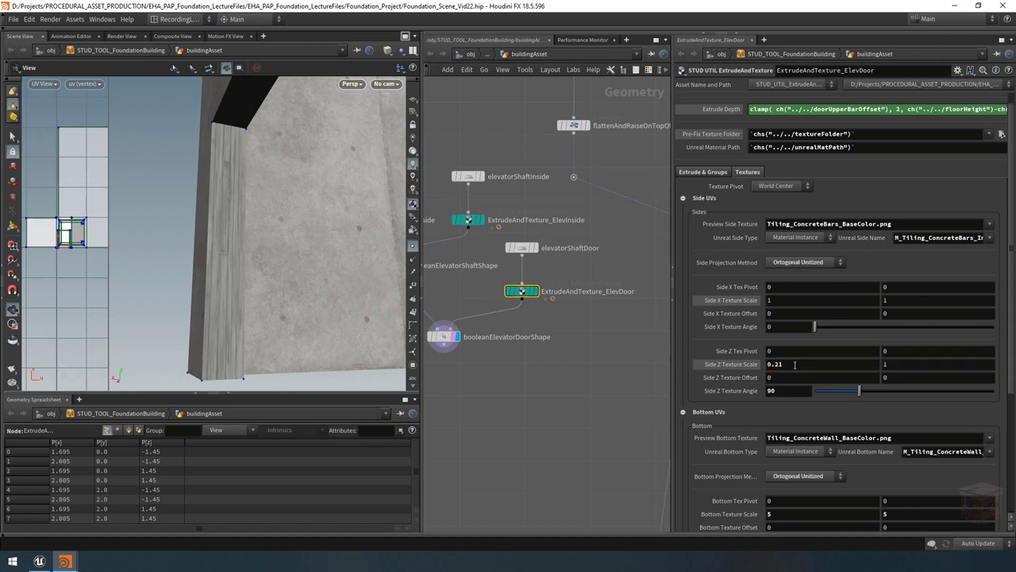
drag(214, 270, 266, 259)
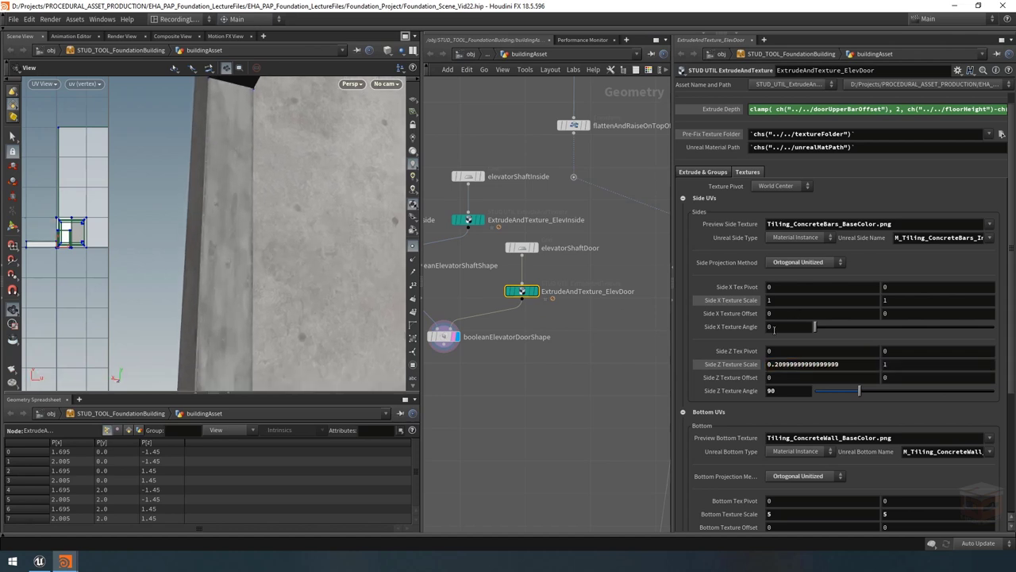
middle_drag(821, 366, 844, 366)
click(845, 366)
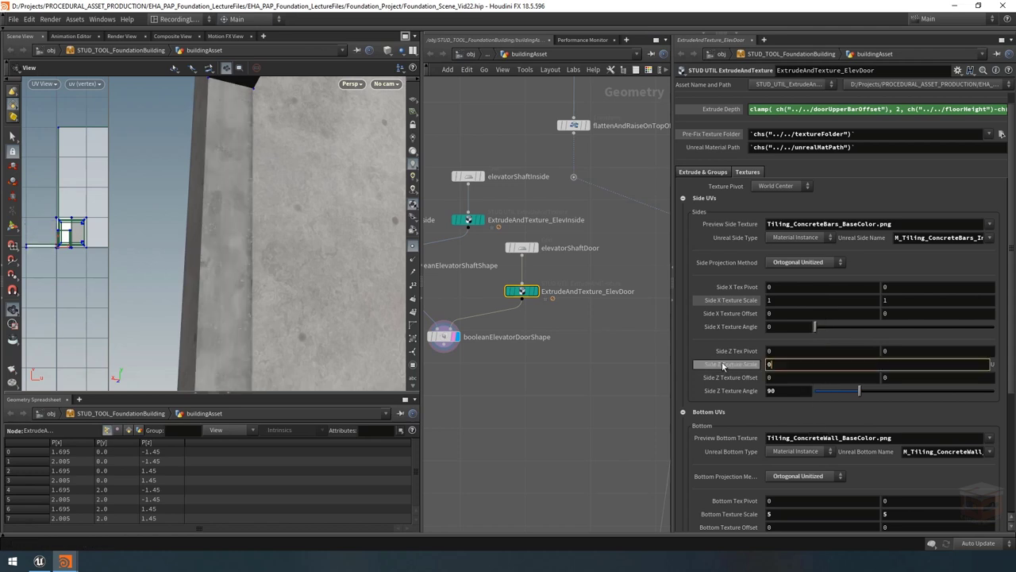
key(ctrl+z)
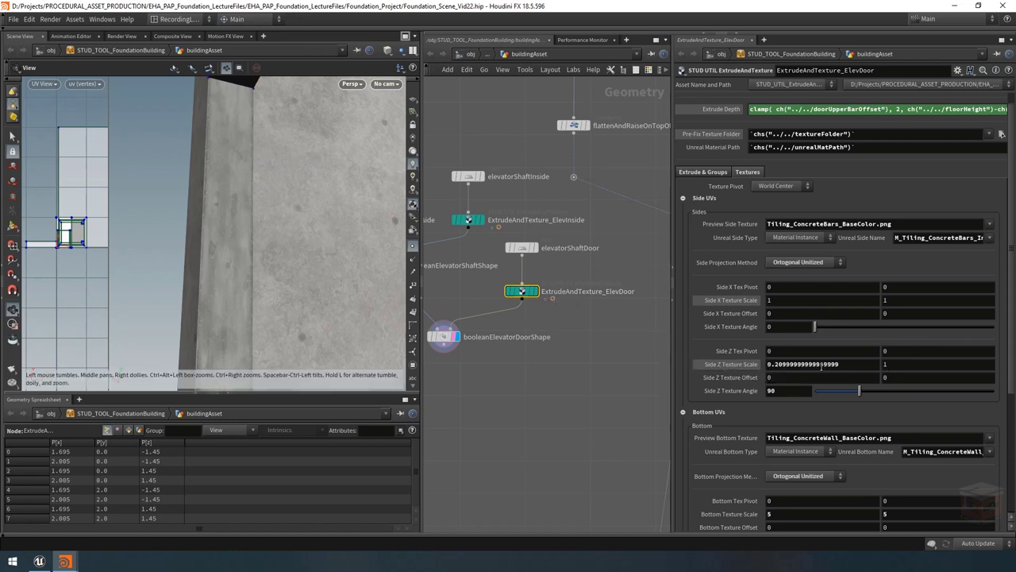
Step: Set both Top Texture Scale values of ExtrudeAndTexture_ElevDoor to 1
drag(285, 187, 240, 208)
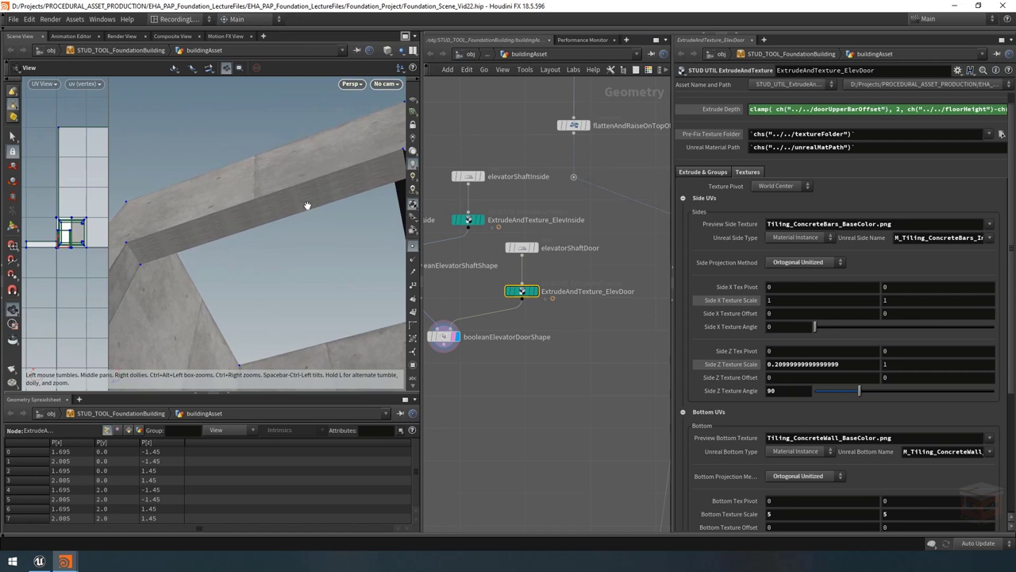
scroll(726, 329, down, 5)
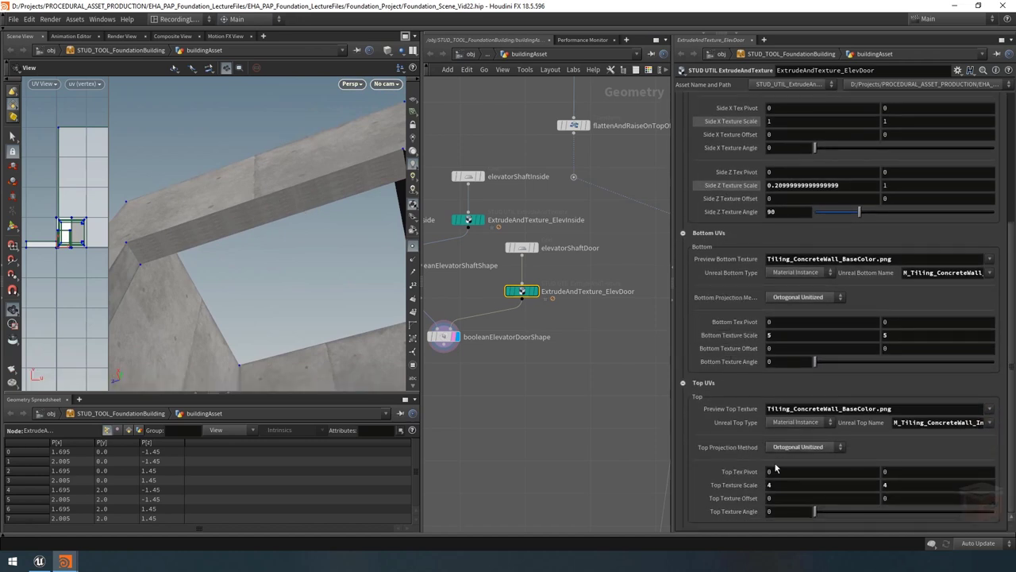
click(786, 484)
text(1)
key(Tab)
text(1)
key(Return)
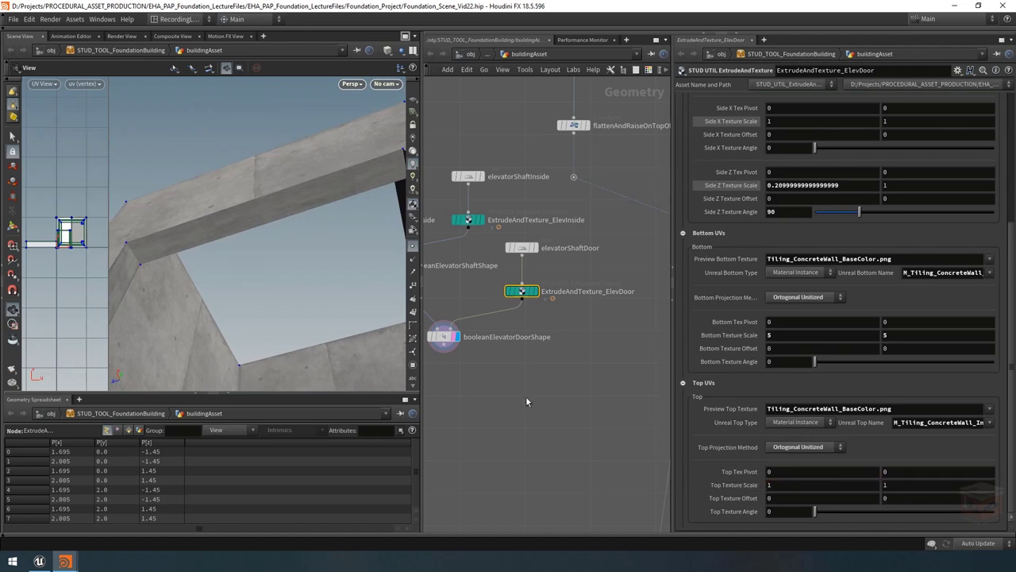
Step: Set the Preview Top Texture to Tiling_ConcreteBars_BaseColor.png and the Unreal Top Name to Concrete Bars
click(989, 408)
click(962, 281)
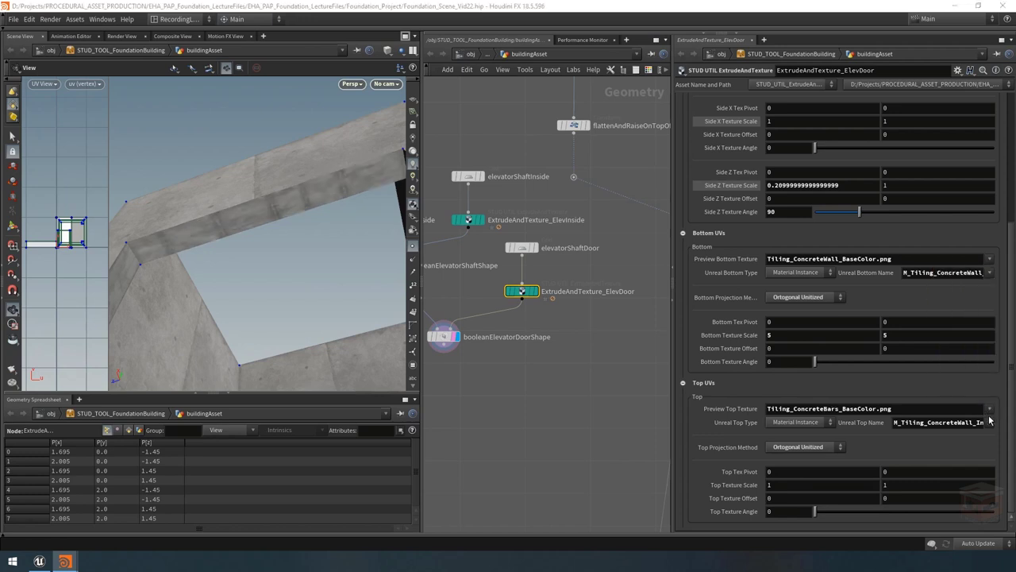
click(989, 421)
click(955, 273)
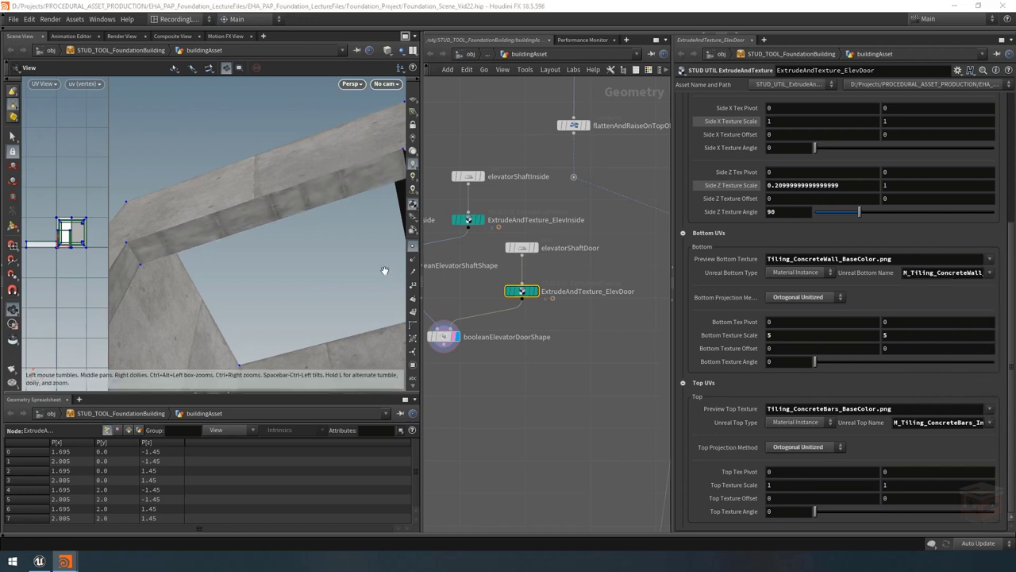
Step: Set the Top Texture Angle to 90 and the first Top Texture Scale value to 0.21
click(784, 511)
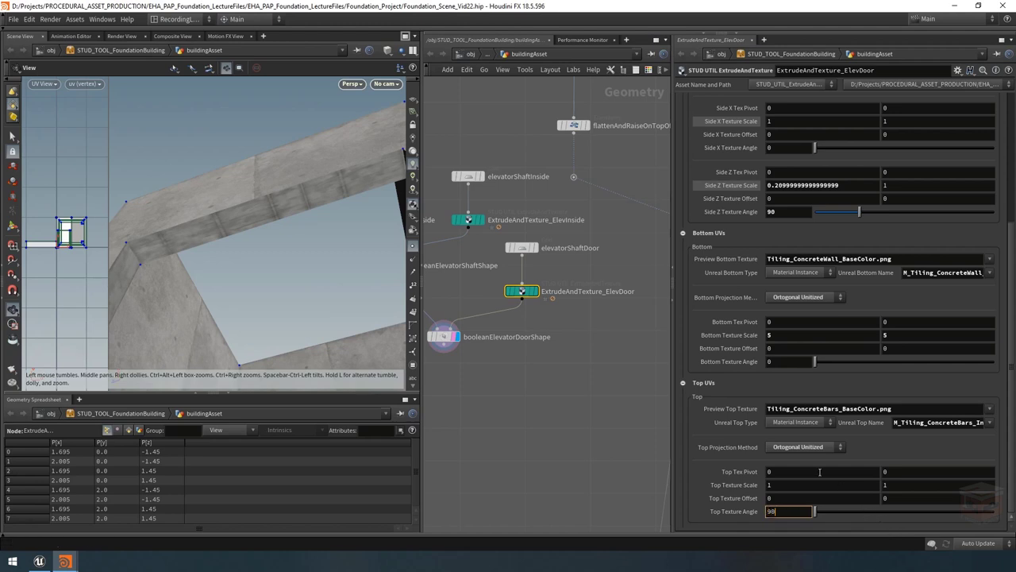
text(90)
key(Return)
key(ctrl+z)
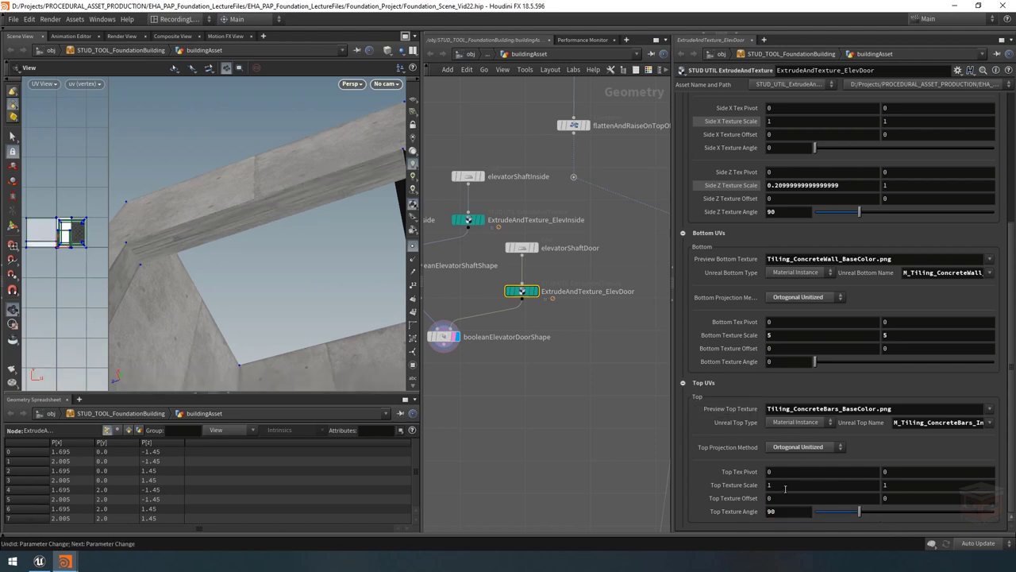
middle_drag(789, 484, 824, 488)
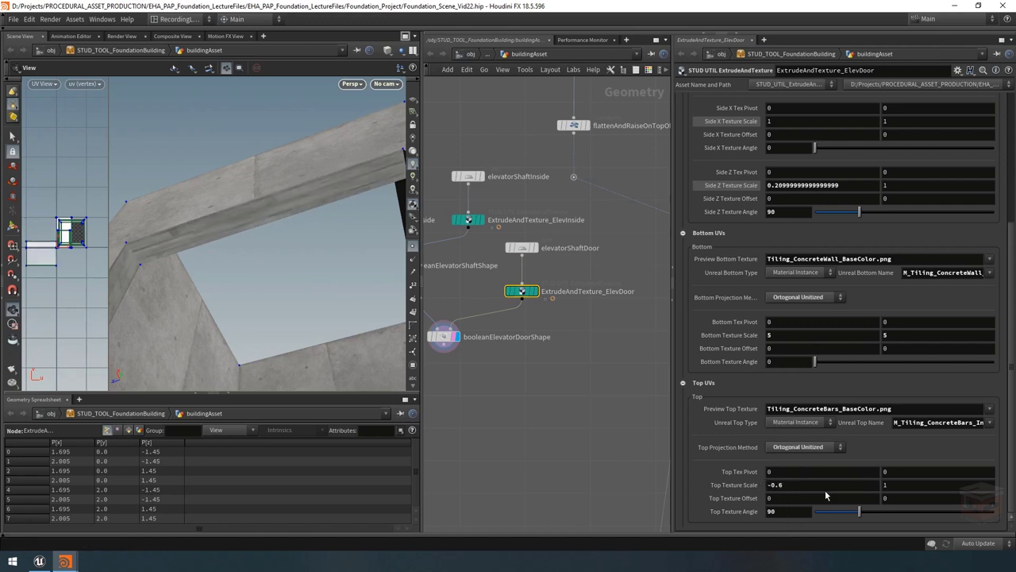
text(0.21)
key(Return)
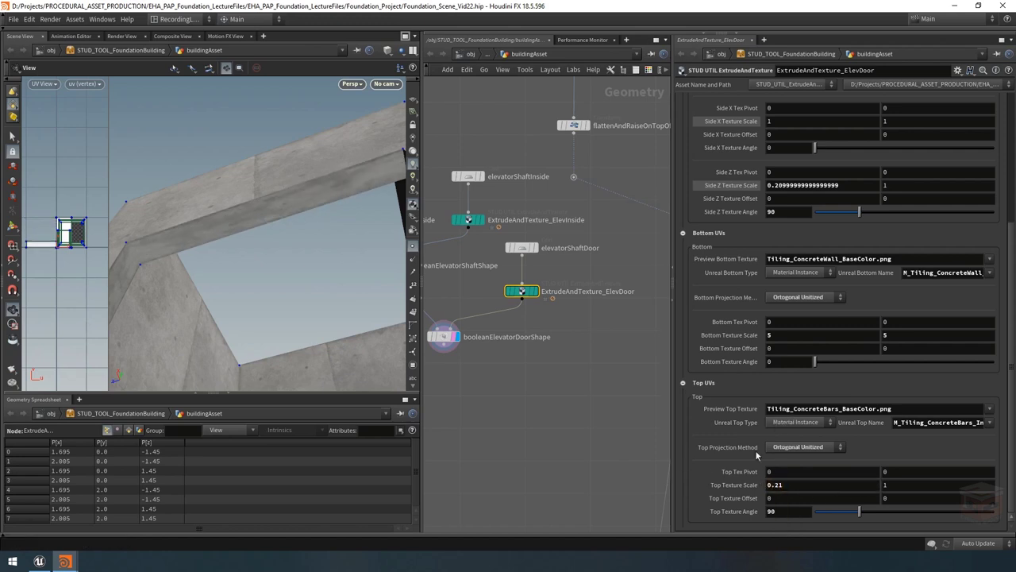
Step: Examine the elevator shaft and the textured inner faces of its door opening from several angles and distances
drag(259, 203, 251, 241)
scroll(502, 399, down, 3)
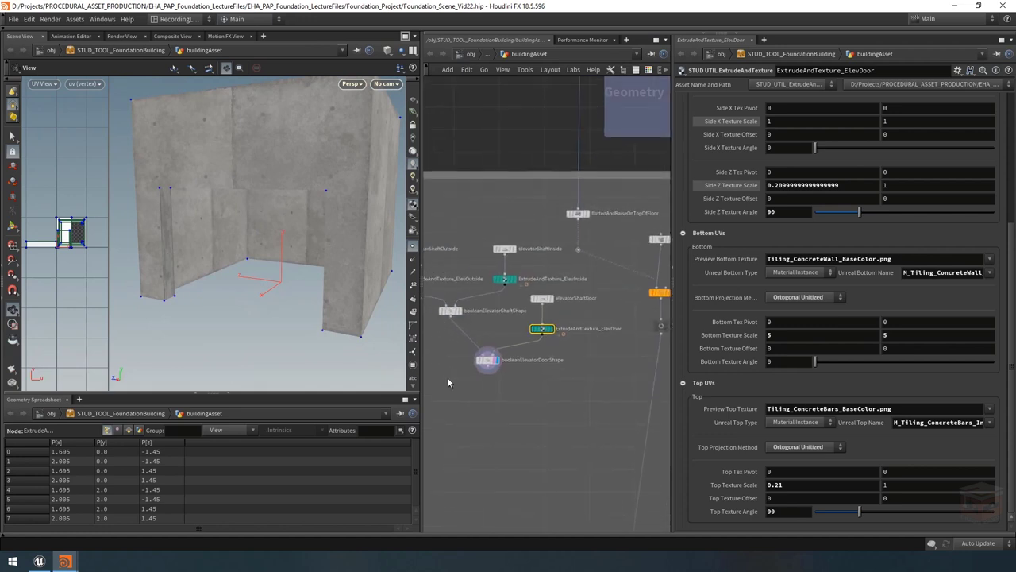
scroll(139, 215, down, 3)
drag(139, 215, 255, 249)
drag(178, 199, 310, 195)
drag(271, 248, 279, 232)
scroll(265, 247, up, 2)
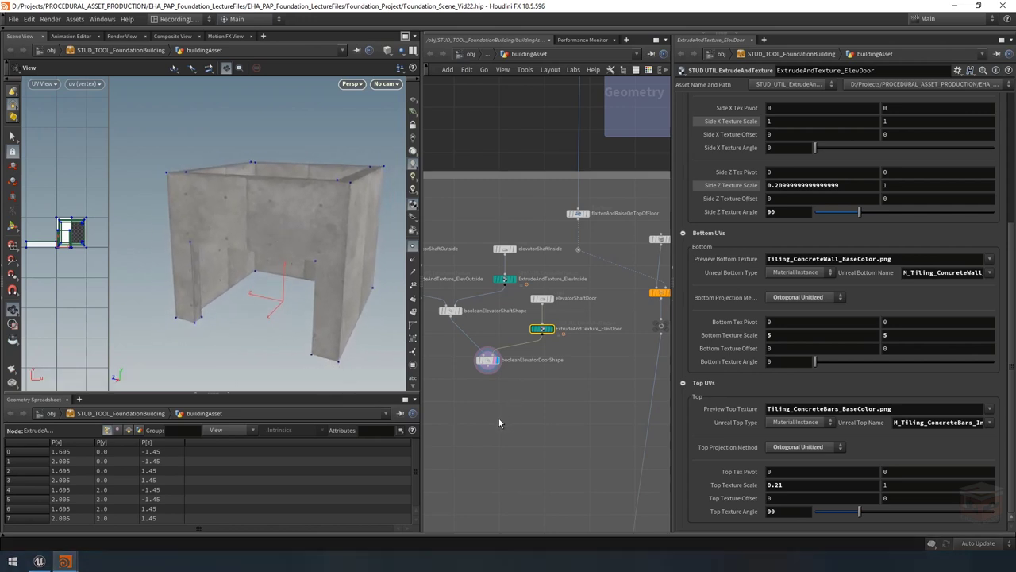
middle_drag(498, 423, 513, 388)
scroll(281, 254, down, 3)
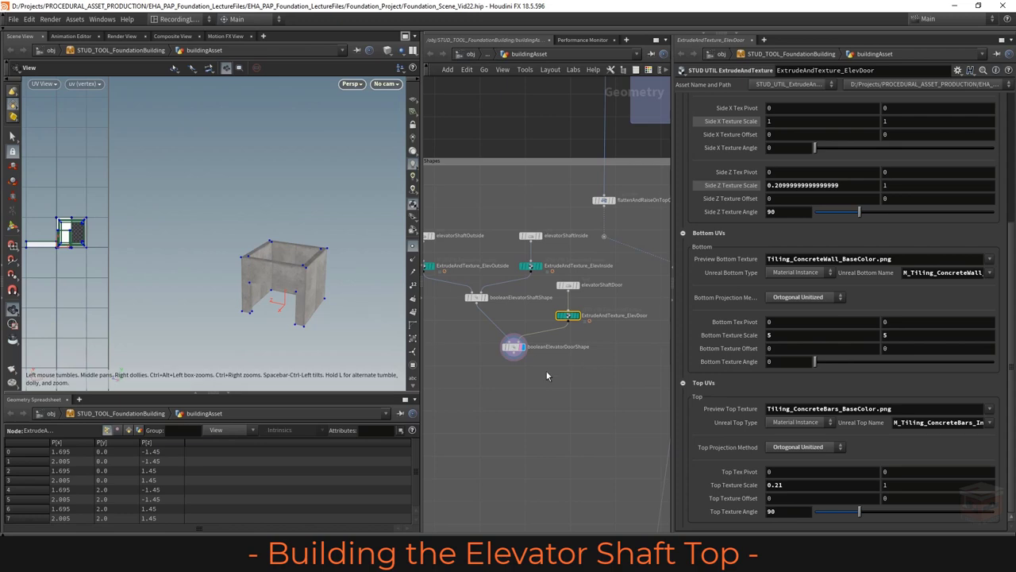
Step: Turn on the template display of the STUD_UTIL_SimpleUnrealTexture_RoofFloor node to show the building floors as wireframe reference
scroll(548, 373, down, 3)
middle_drag(544, 376, 618, 399)
scroll(487, 273, up, 5)
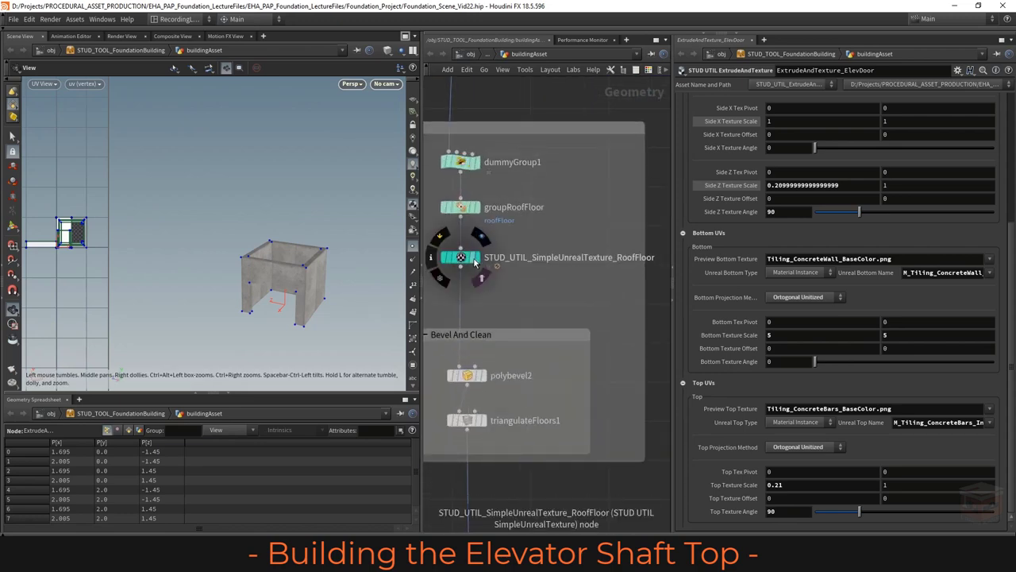
click(474, 256)
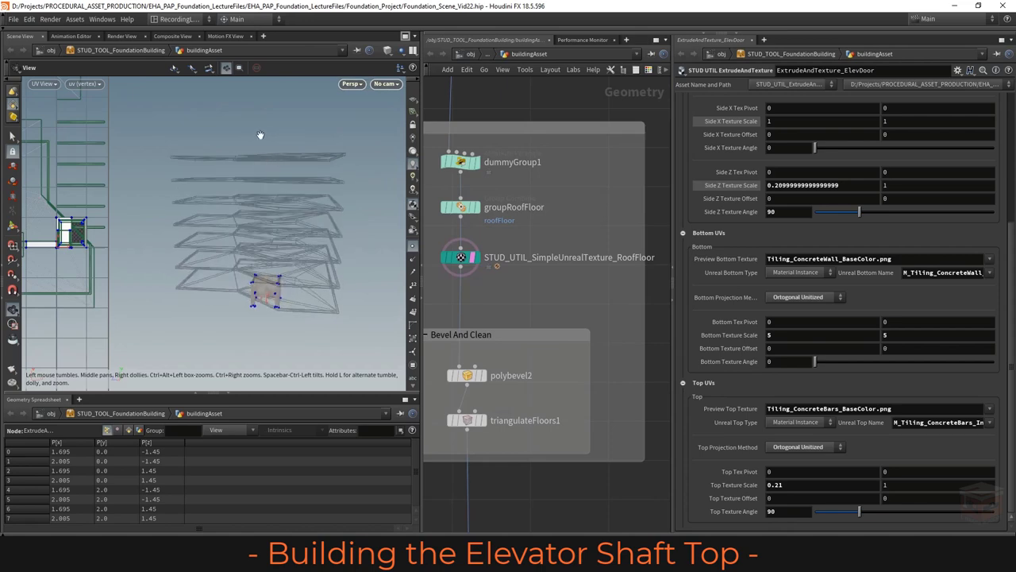
Step: Copy the copyFloors1 node from the Create Floors network box and paste it below booleanElevatorDoorShape
scroll(588, 363, down, 6)
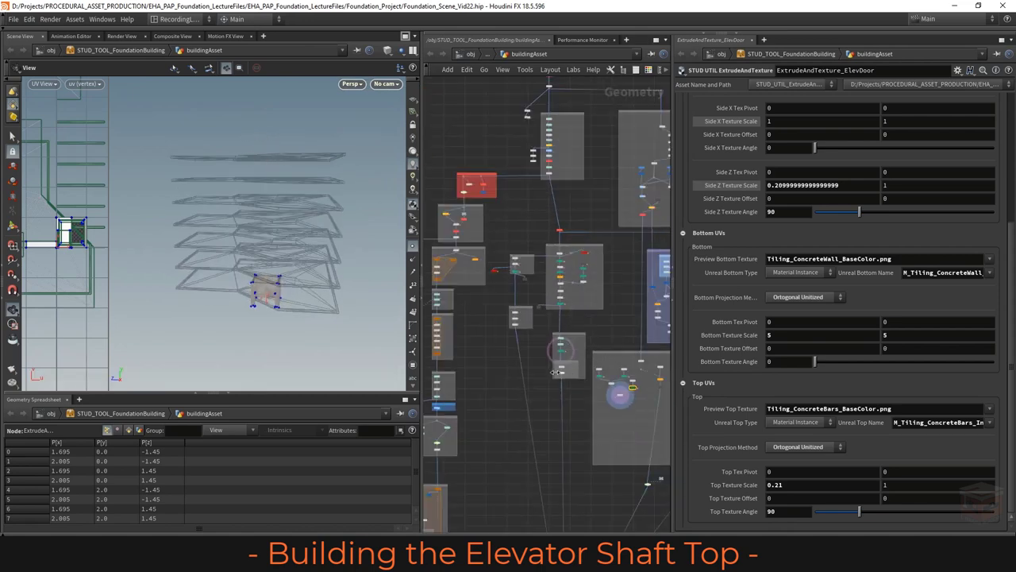
scroll(570, 276, up, 5)
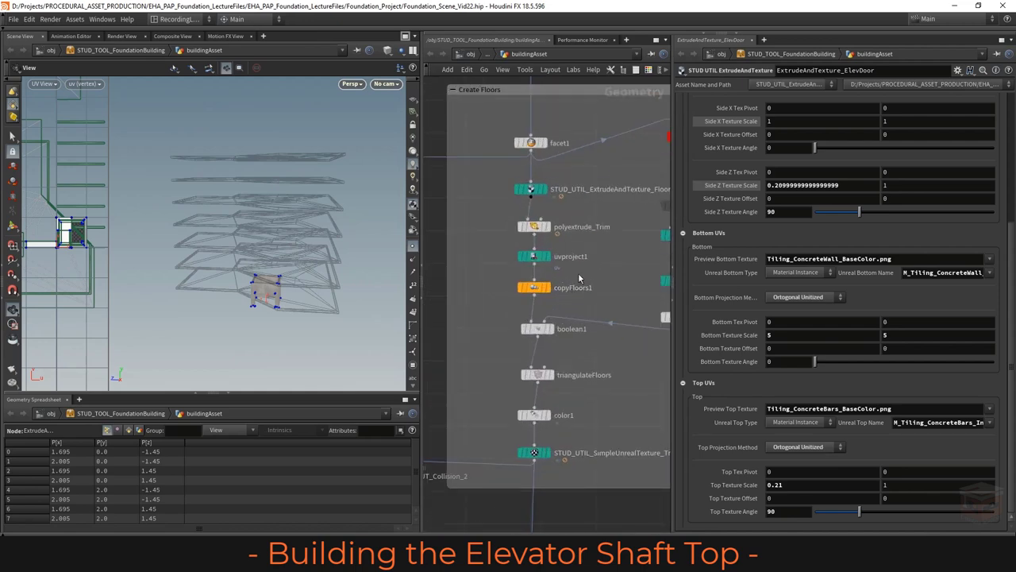
click(536, 288)
key(ctrl+c)
scroll(578, 310, down, 5)
scroll(540, 378, up, 6)
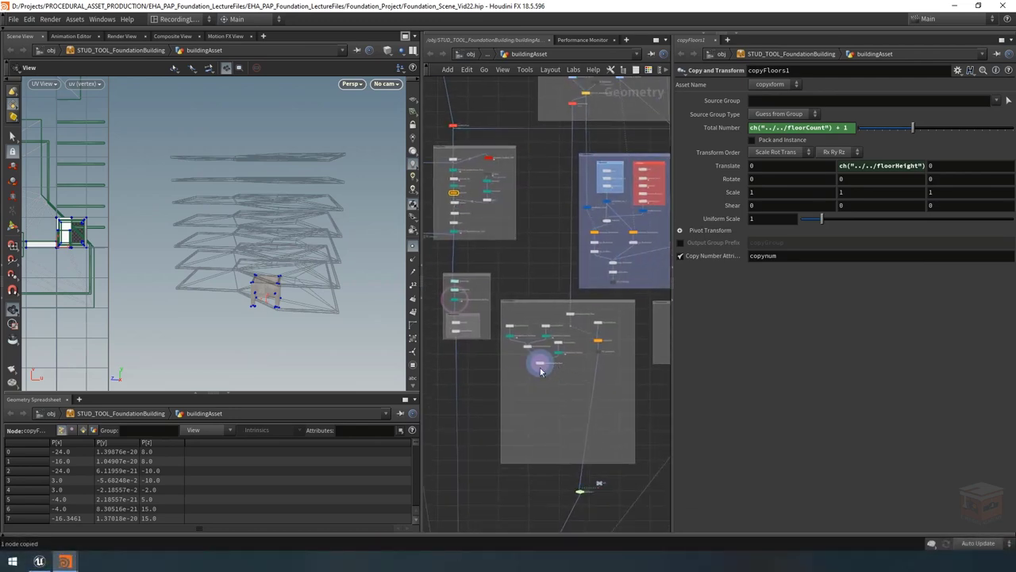
key(ctrl+v)
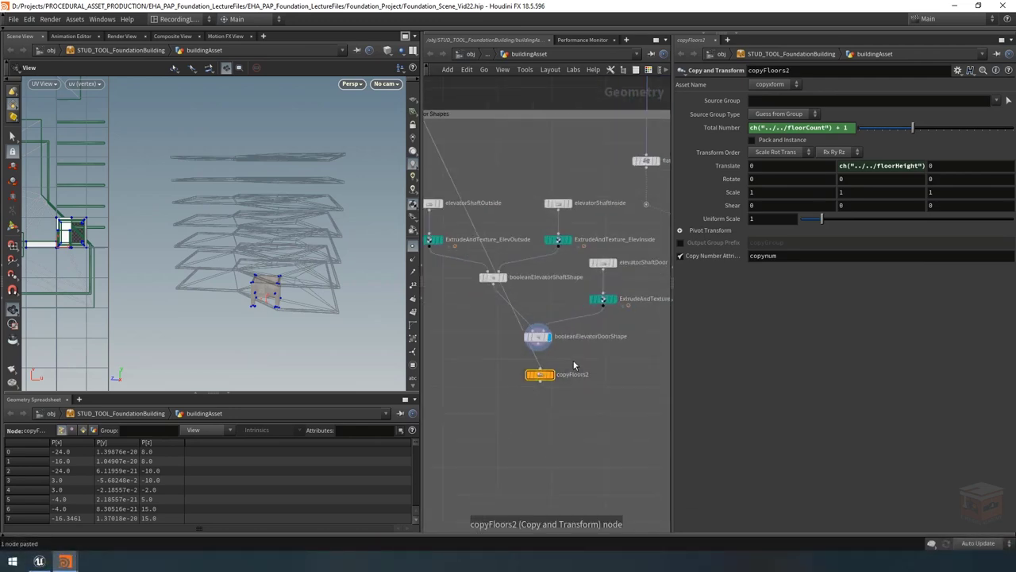
Step: Feed booleanElevatorDoorShape into the pasted copyFloors2 node, display it, and inspect the stacked shaft against the floors
scroll(540, 378, up, 2)
mouse_move(531, 343)
mouse_down()
mouse_move(534, 371)
mouse_move(529, 363)
mouse_up()
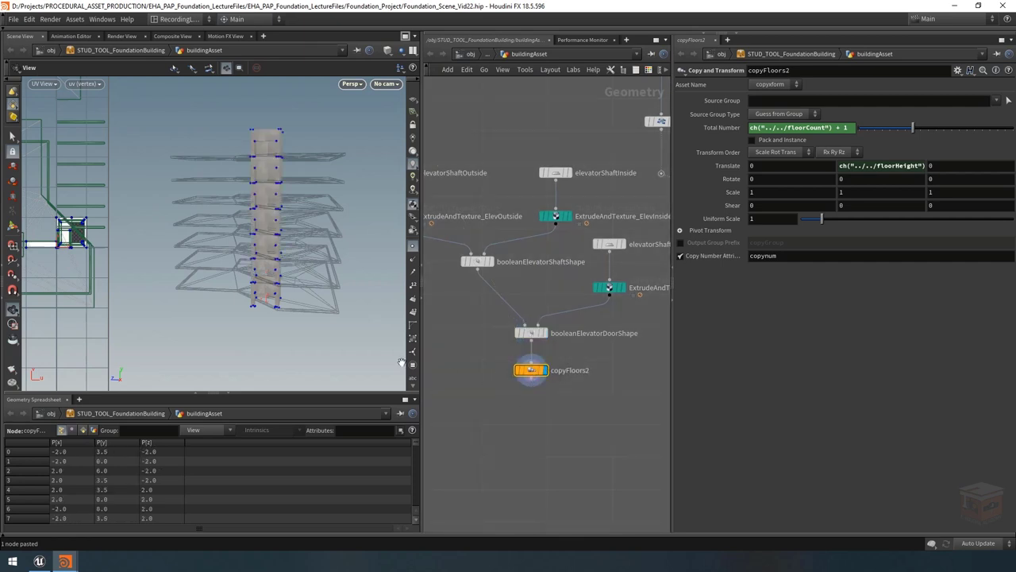
drag(261, 256, 247, 242)
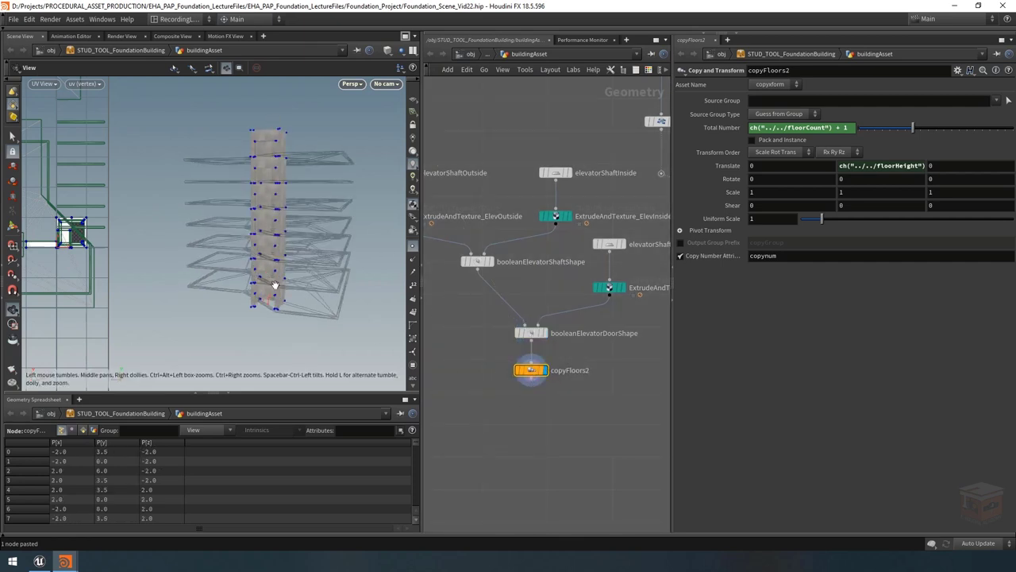
drag(278, 203, 340, 195)
drag(274, 205, 381, 168)
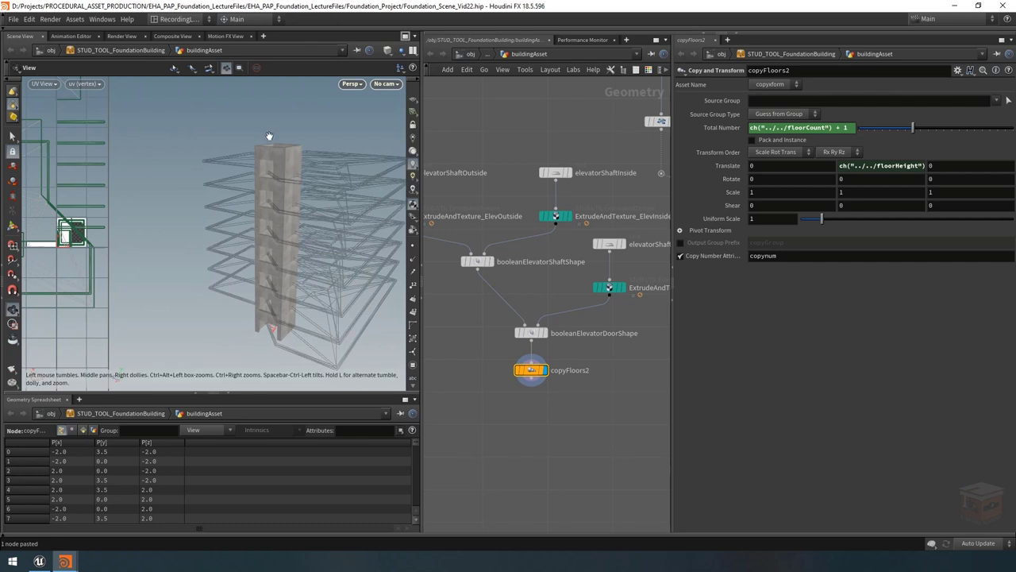
scroll(293, 200, up, 6)
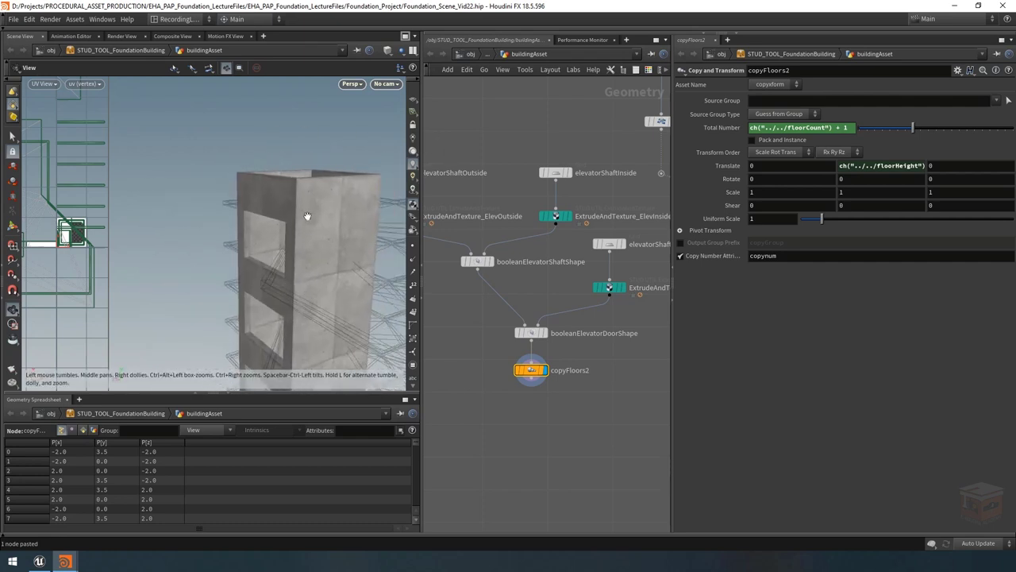
drag(323, 158, 310, 243)
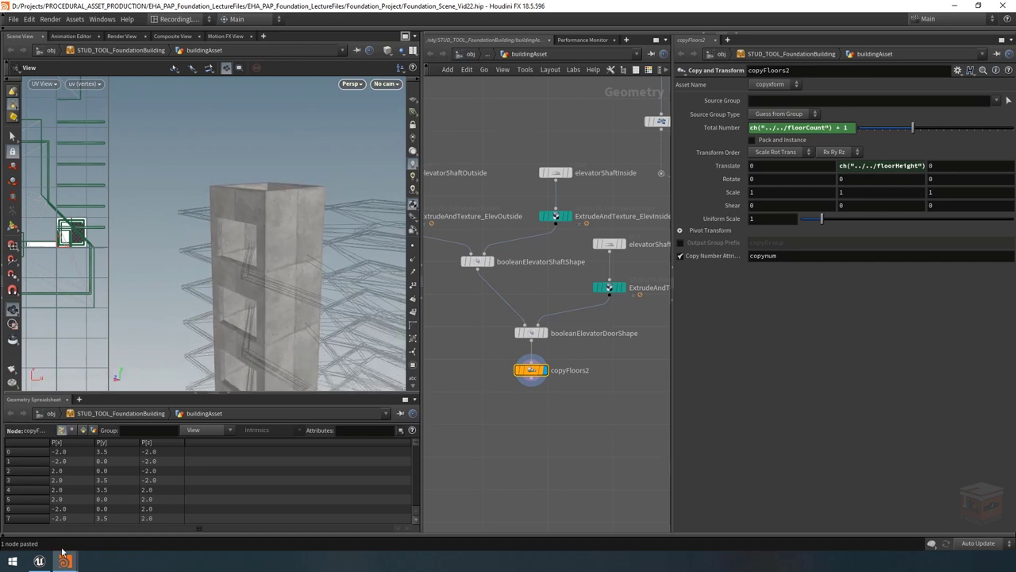
Step: Set Floor Height to 6 in the building settings of STUD_TOOL_FoundationBuilding and check the elevator shaft
mouse_move(65, 561)
click(138, 526)
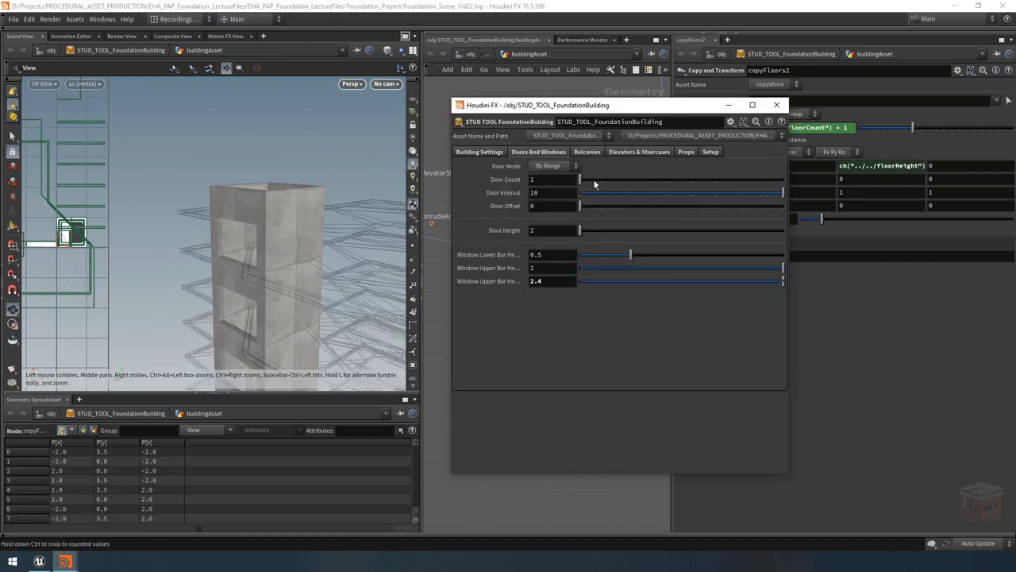
click(479, 152)
click(551, 181)
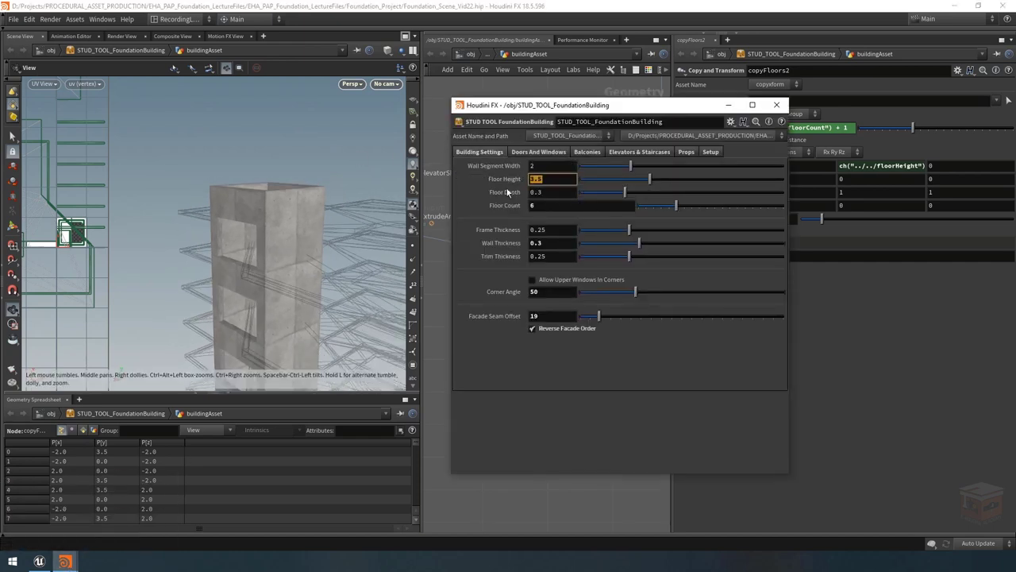
text(6)
key(Return)
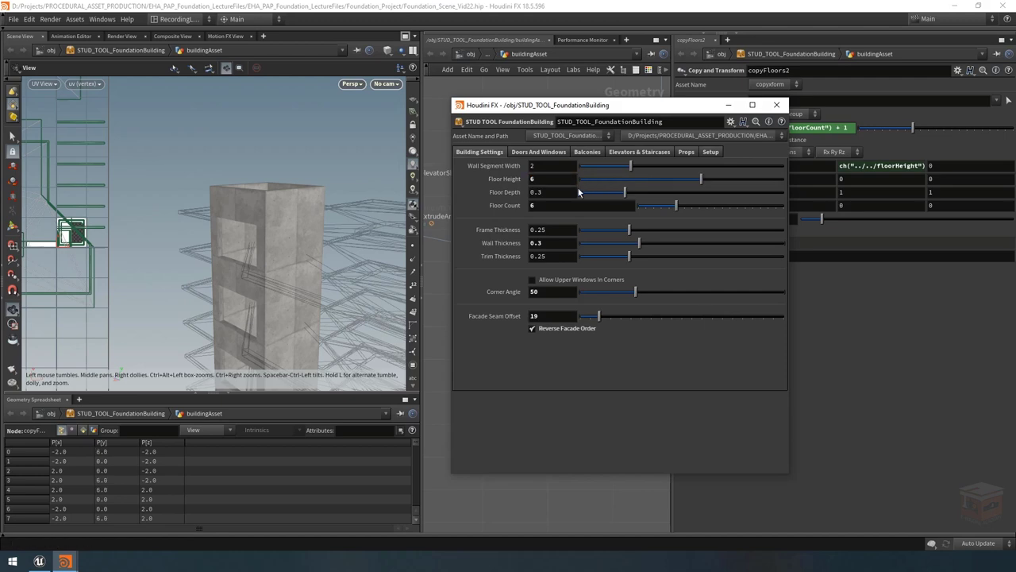
drag(284, 210, 274, 260)
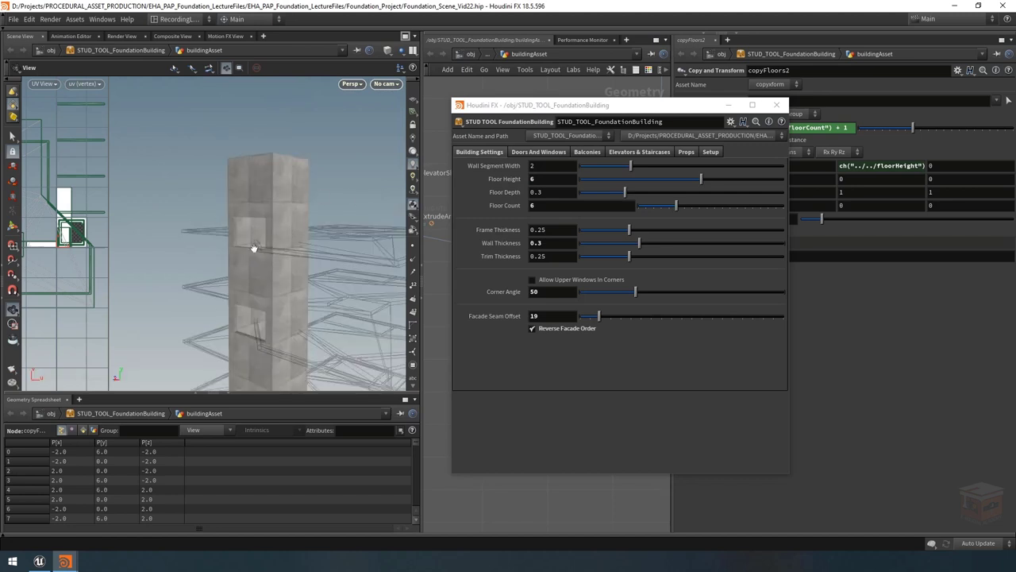
Step: Open the building's Floor Height value for editing
click(555, 179)
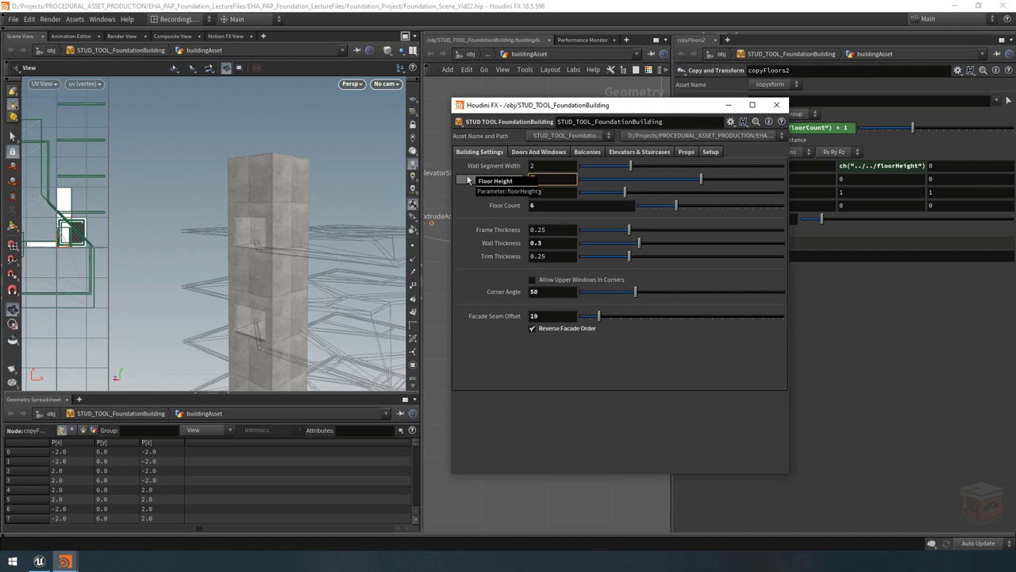
Step: Add a Split node below copyFloors2 and wire the copyFloors2 output into it
click(728, 105)
scroll(611, 405, down, 4)
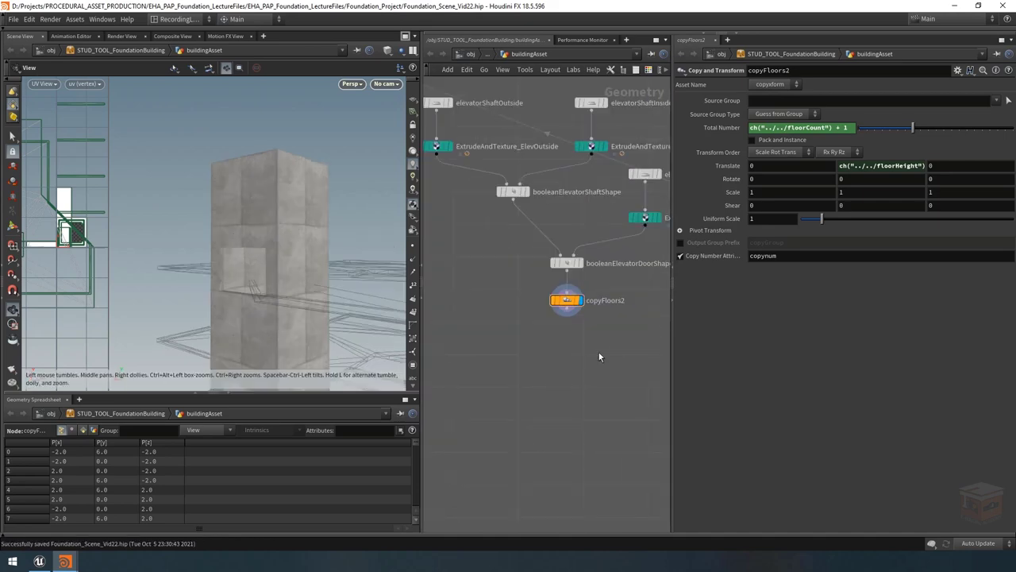
key(Tab)
text(split)
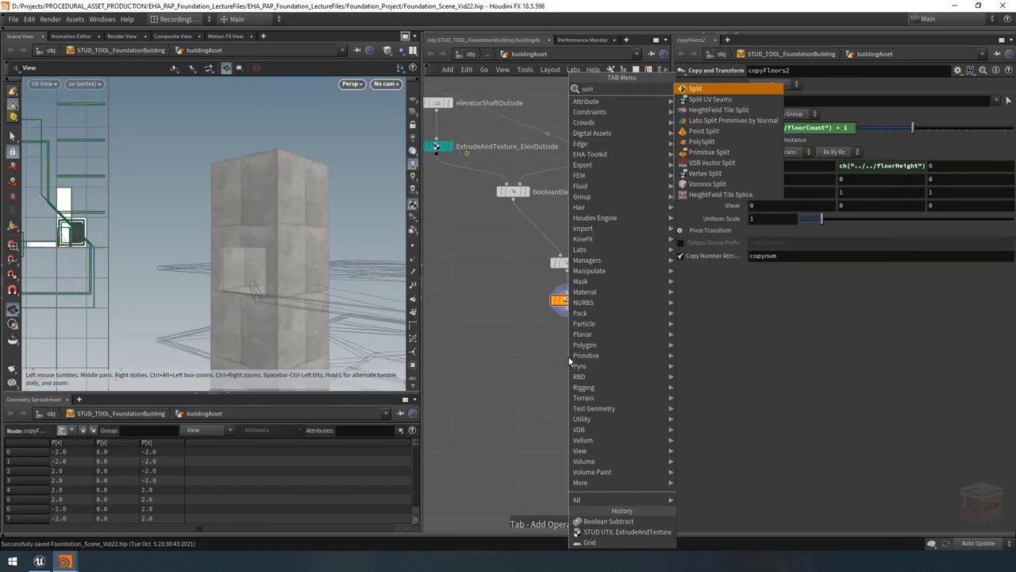
key(Return)
click(568, 351)
drag(566, 314, 567, 350)
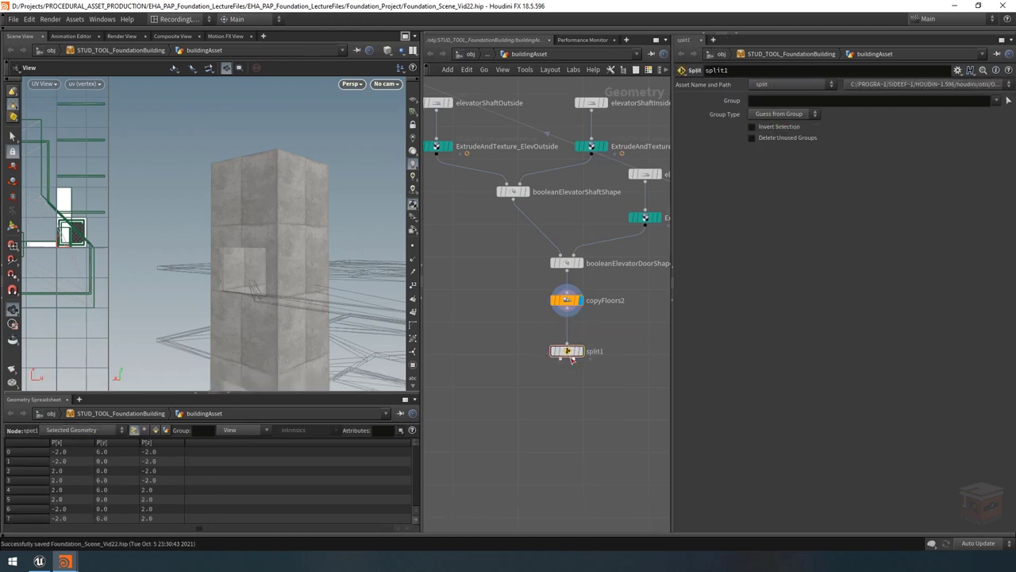
Step: Look inside the new Split node, compare the settings of its two blast nodes, and return to the buildingAsset network
double_click(568, 355)
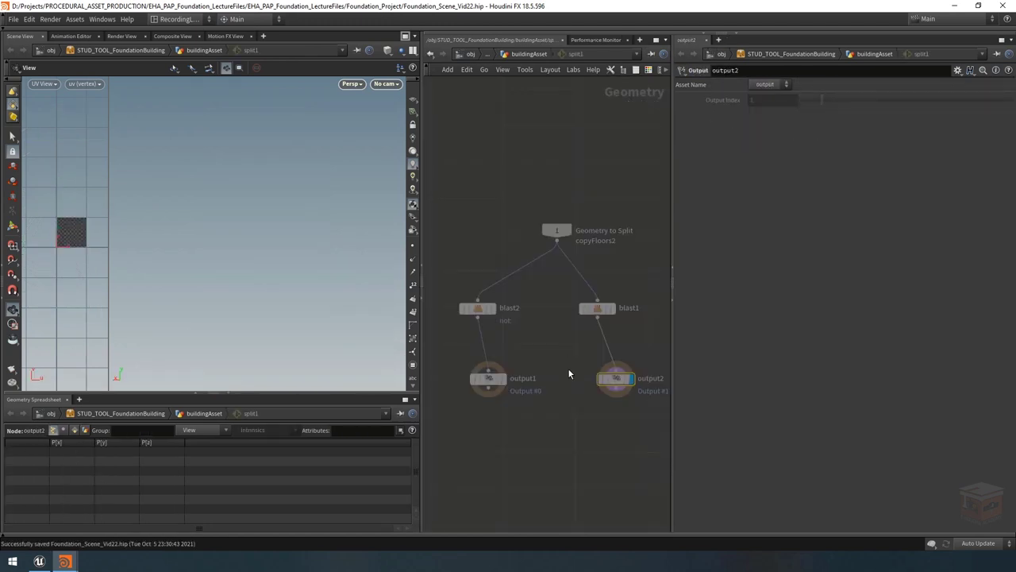
click(458, 303)
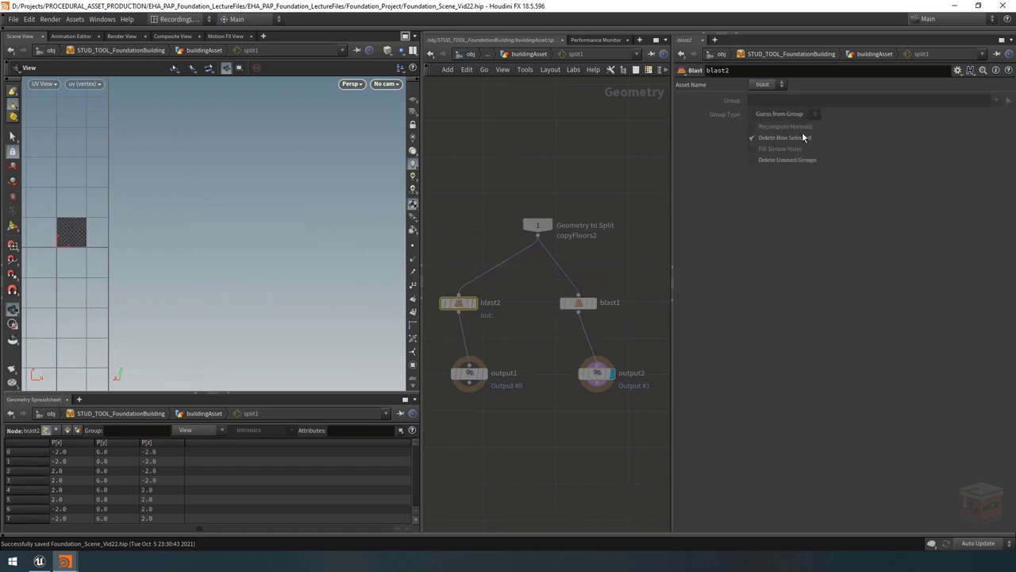
click(578, 302)
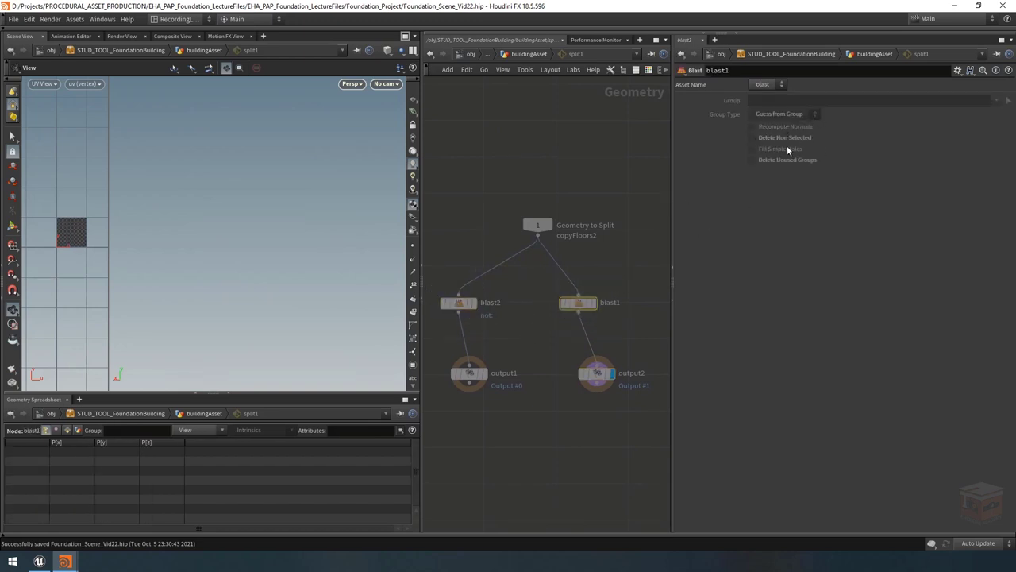
click(539, 55)
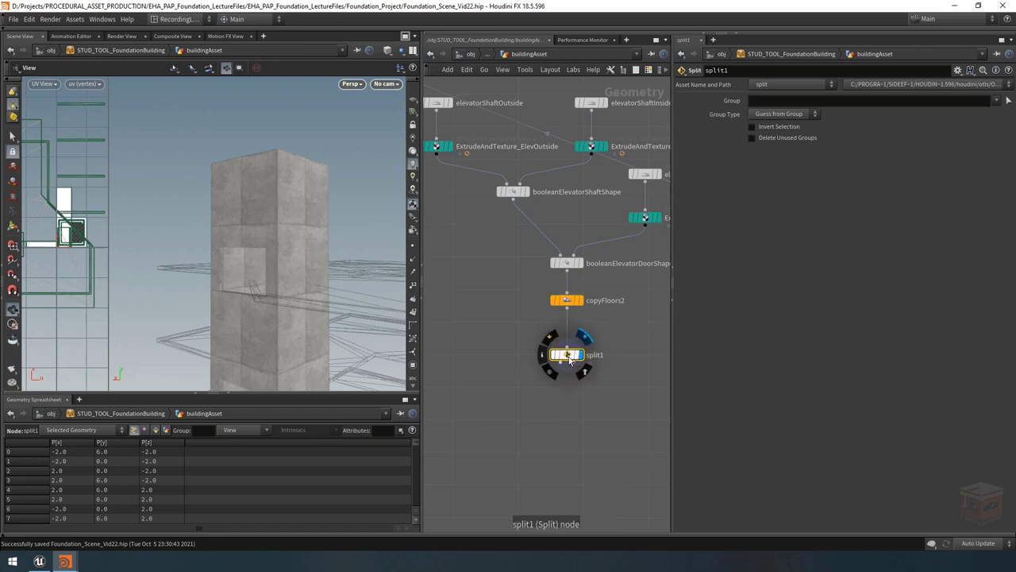
Step: Rename the Split node as splitTopCopy
scroll(592, 359, up, 1)
double_click(591, 354)
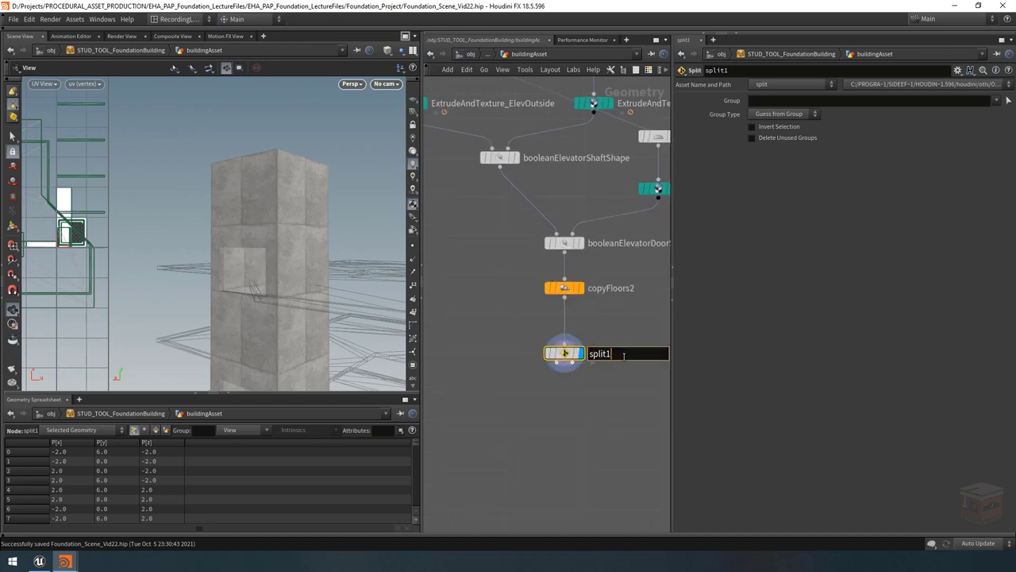
key(BackSpace)
text(TopCopy)
key(Return)
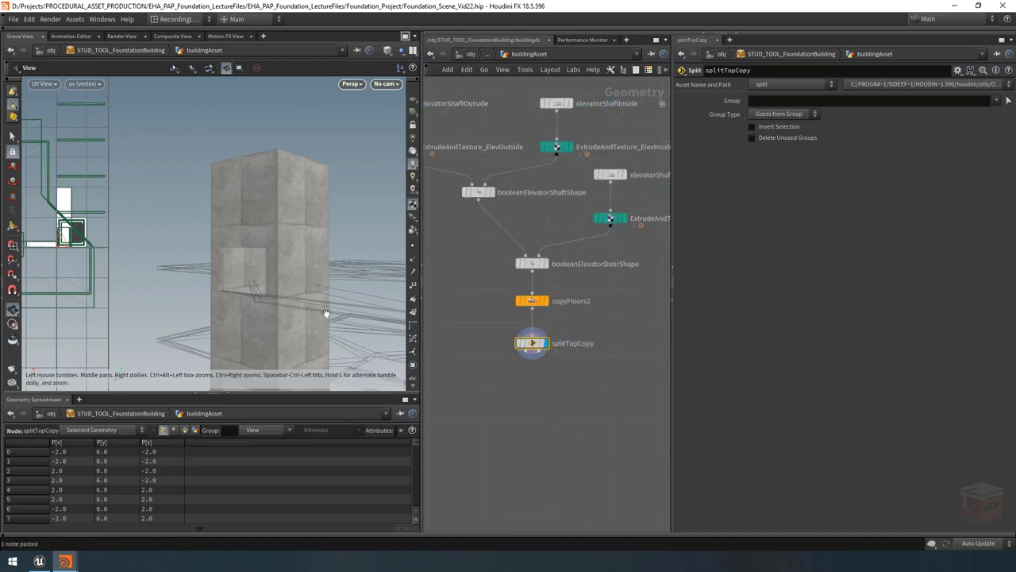
Step: Examine the Copy Number Attribute option of copyFloors2, switching it off and on again
mouse_move(292, 238)
mouse_down()
mouse_move(225, 243)
mouse_move(284, 254)
mouse_up()
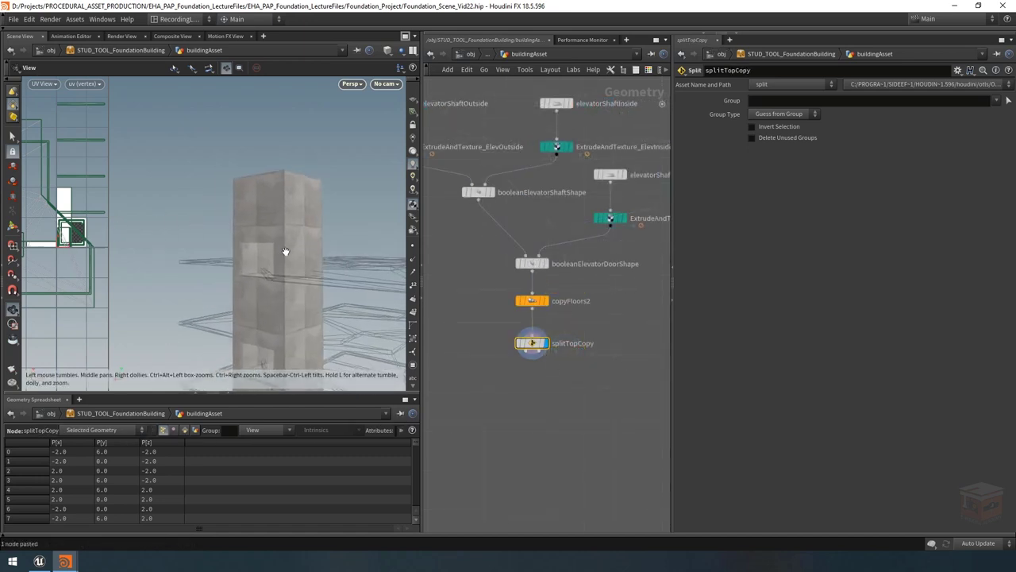
click(531, 301)
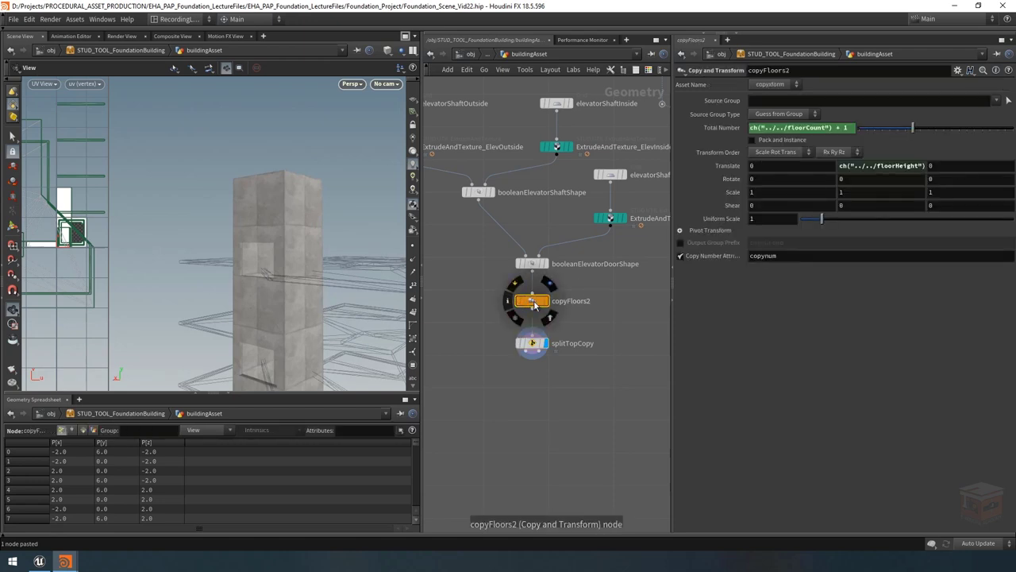
scroll(534, 300, up, 2)
scroll(574, 322, down, 10)
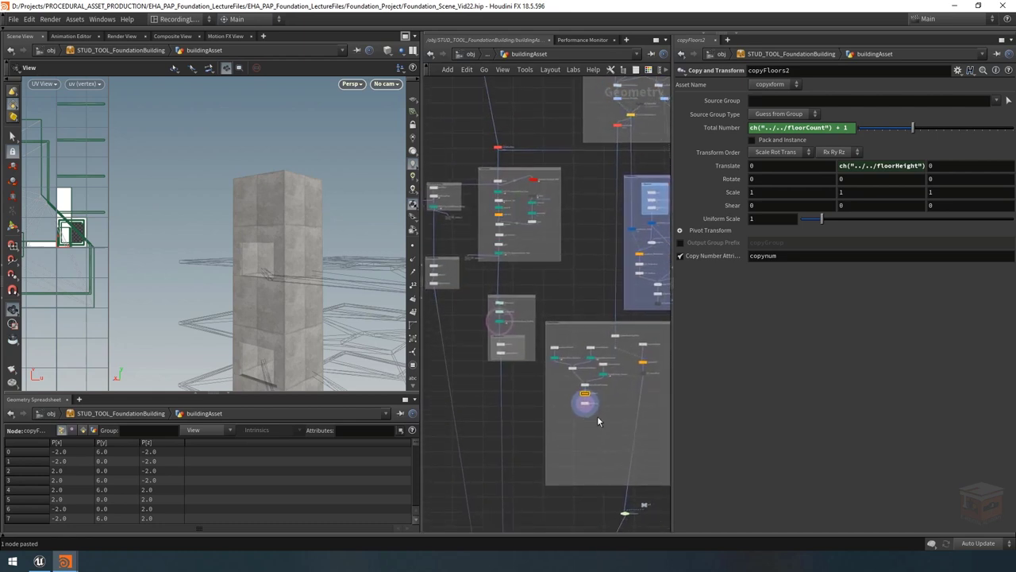
scroll(556, 359, up, 10)
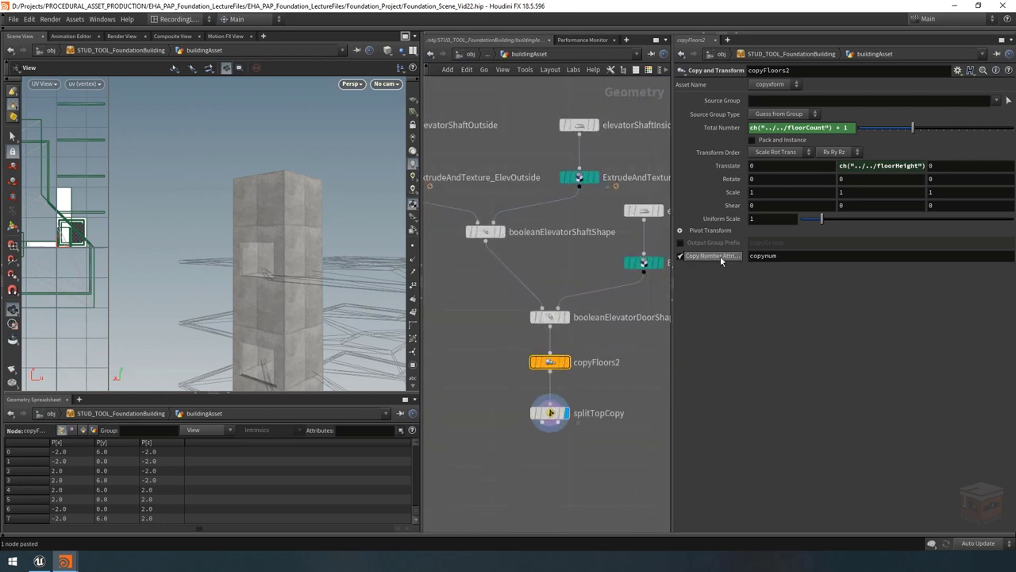
click(680, 257)
click(681, 256)
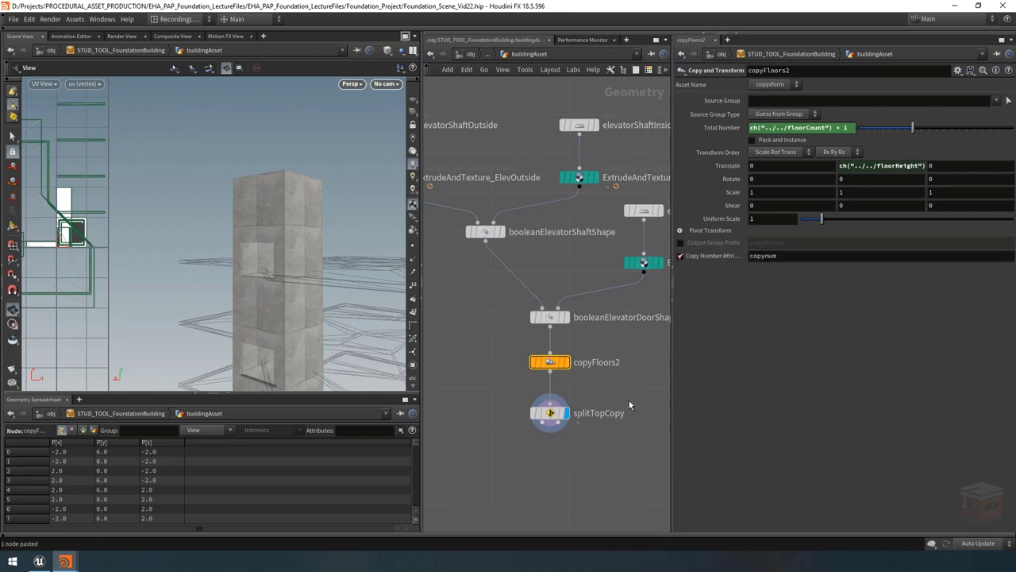
Step: Display copyFloors2 and examine its primitive attributes sorted by copynum in the geometry spreadsheet
scroll(631, 381, up, 2)
click(553, 332)
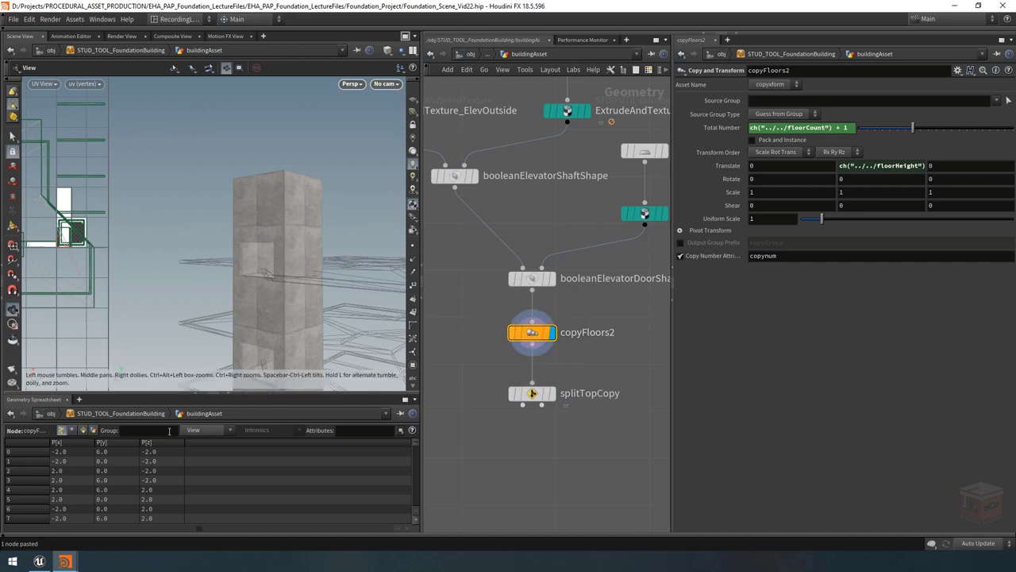
click(83, 429)
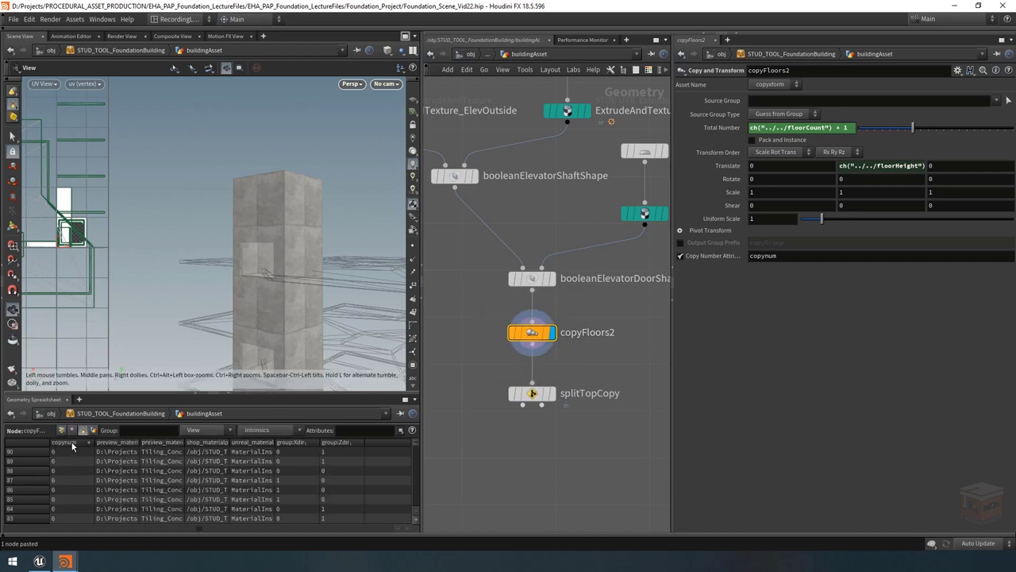
drag(147, 394, 139, 360)
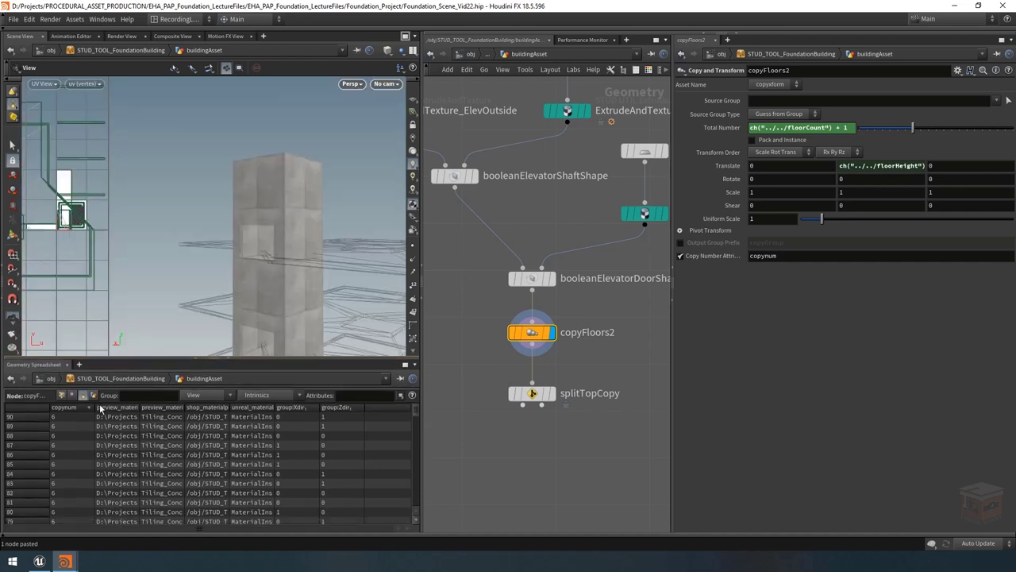
scroll(413, 412, down, 3)
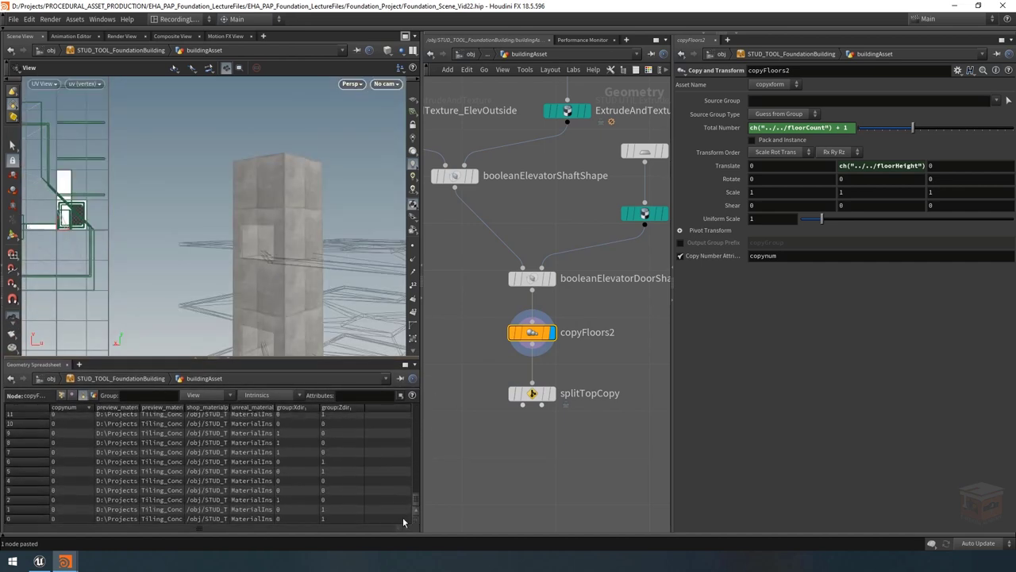
drag(346, 358, 346, 395)
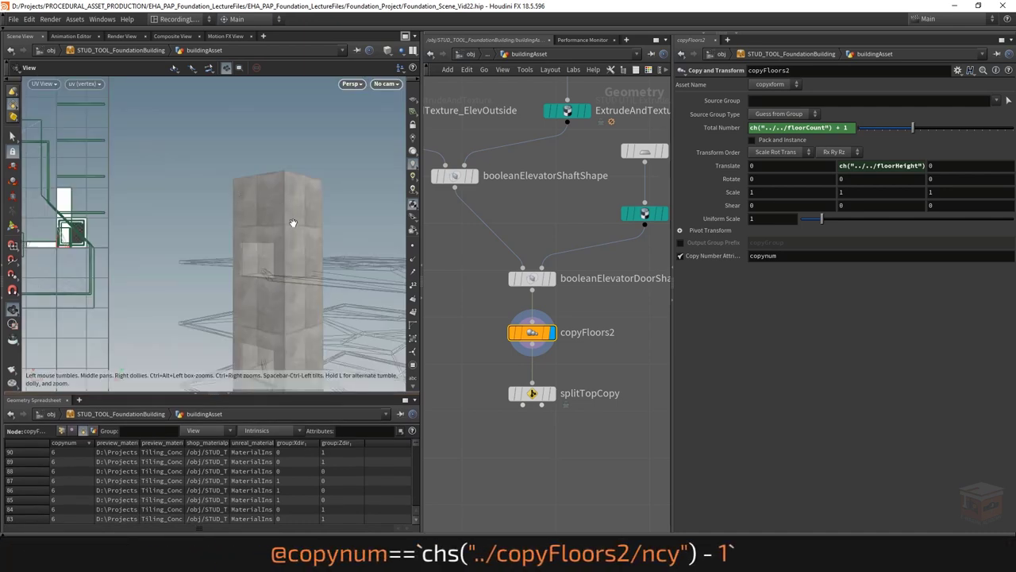
click(530, 393)
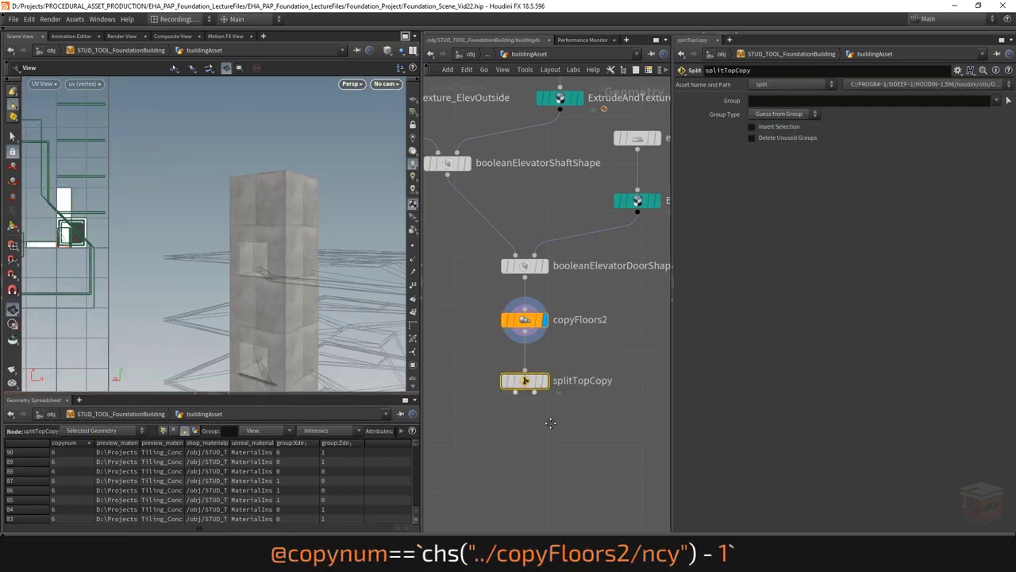
click(786, 100)
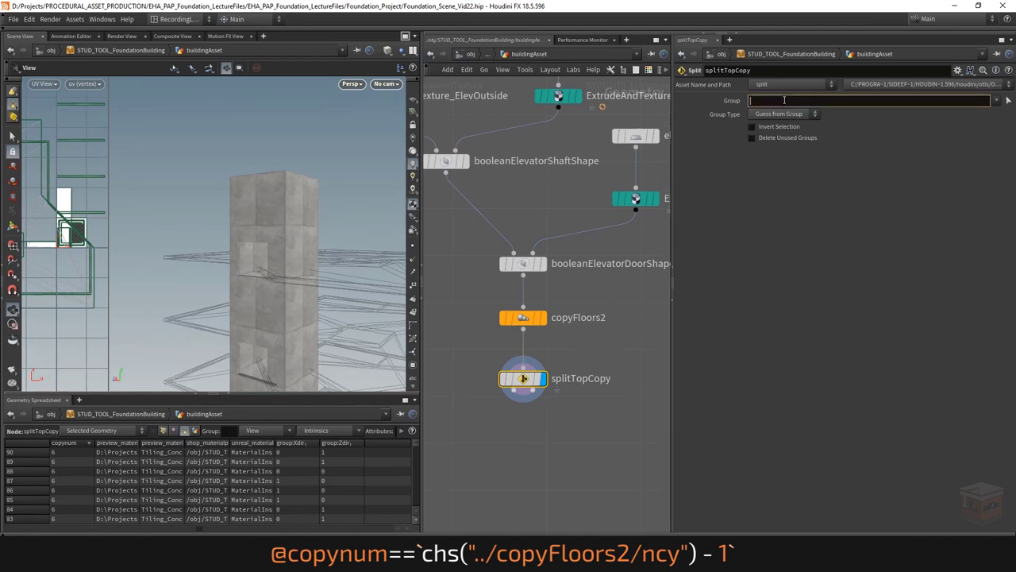
text(@copynum==)
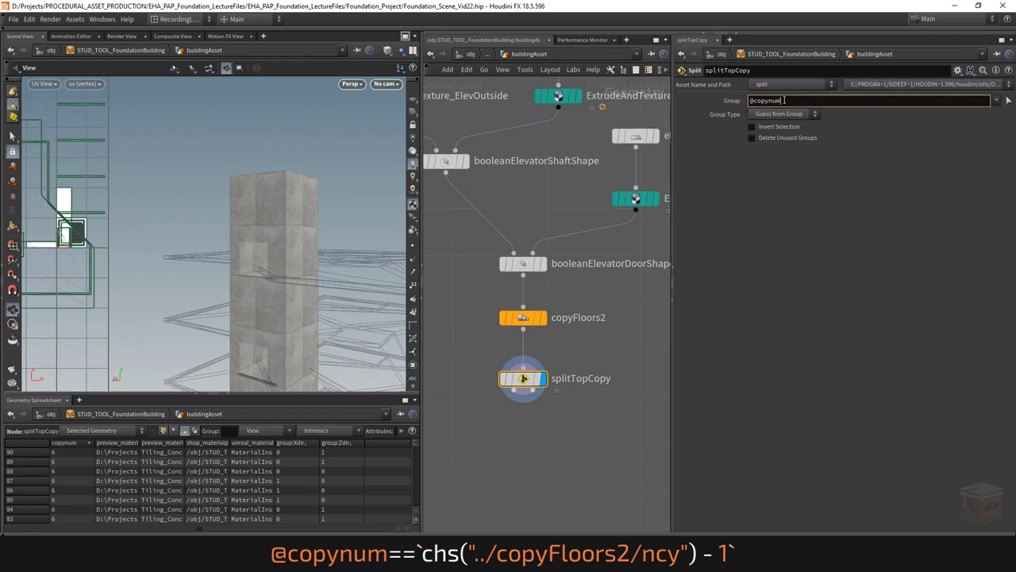
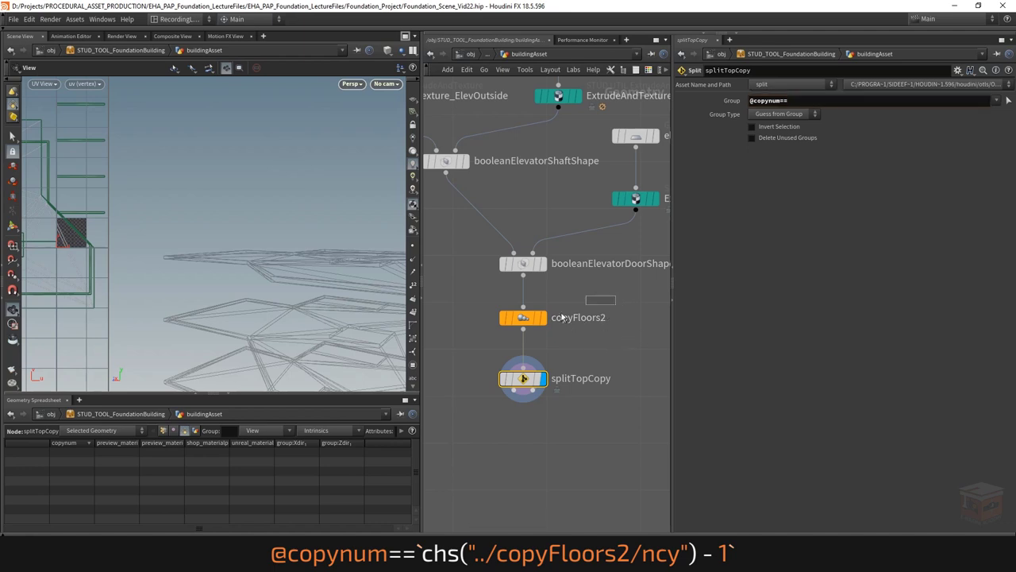
click(522, 317)
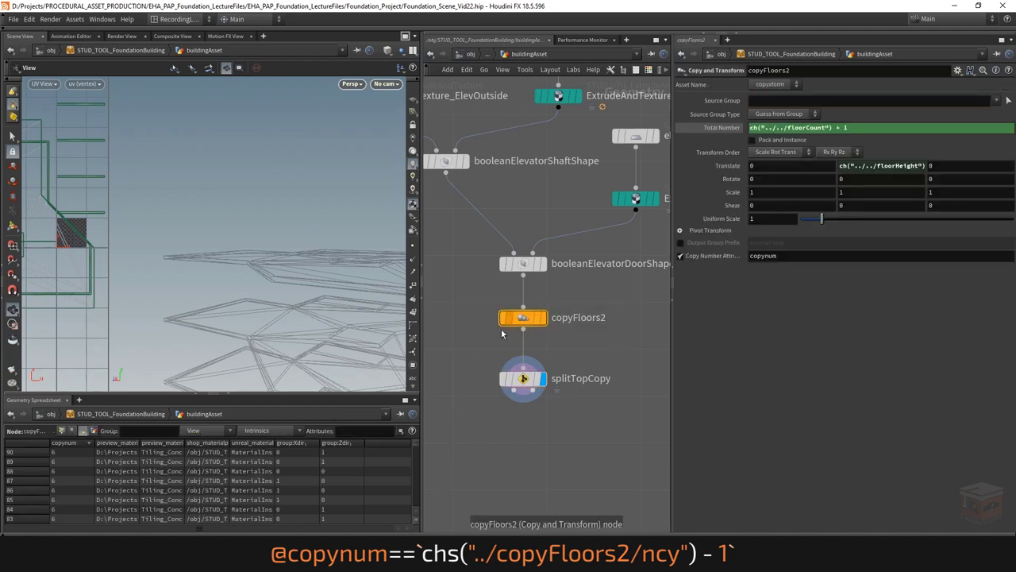
click(720, 127)
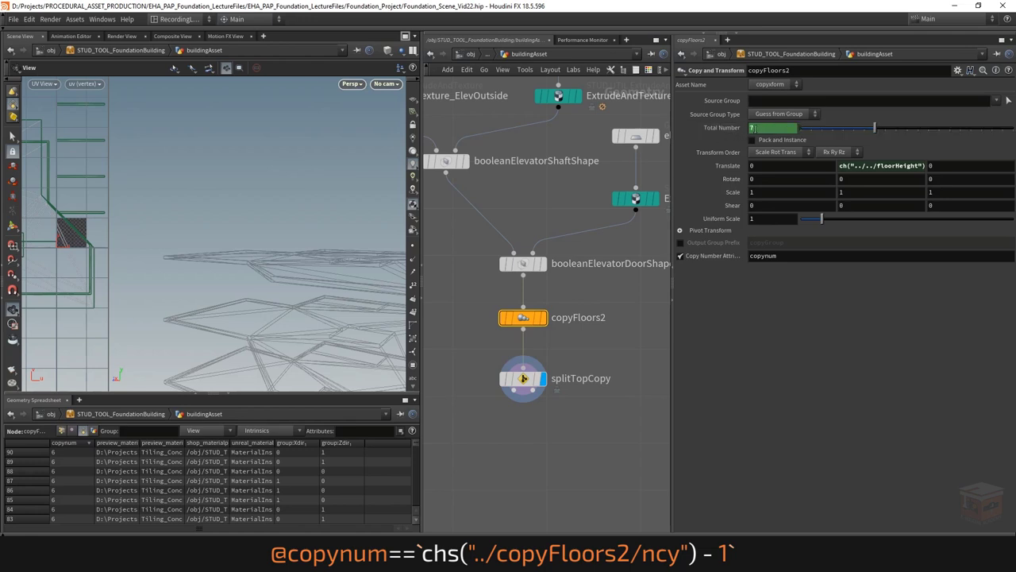
right_click(721, 128)
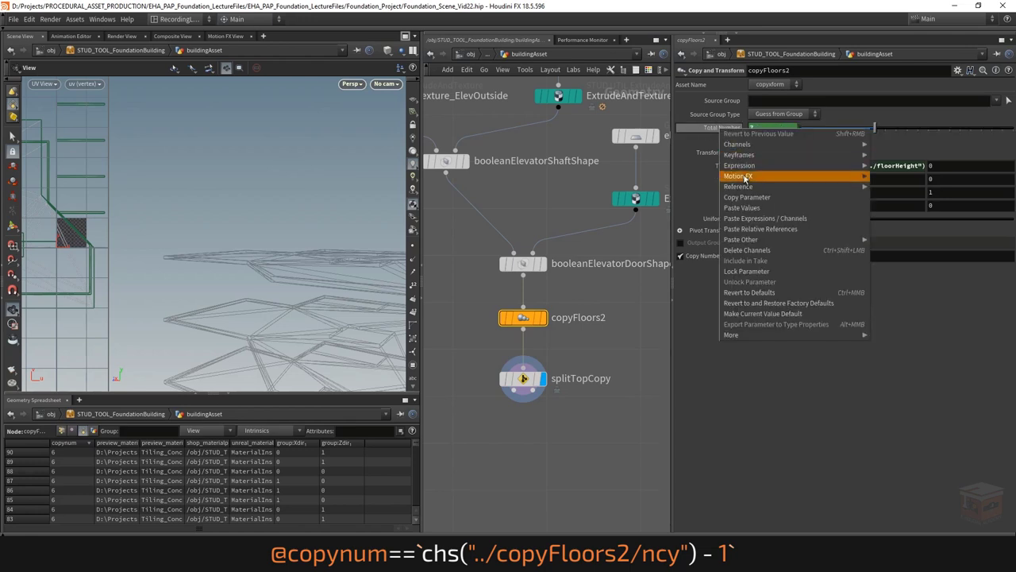
click(747, 197)
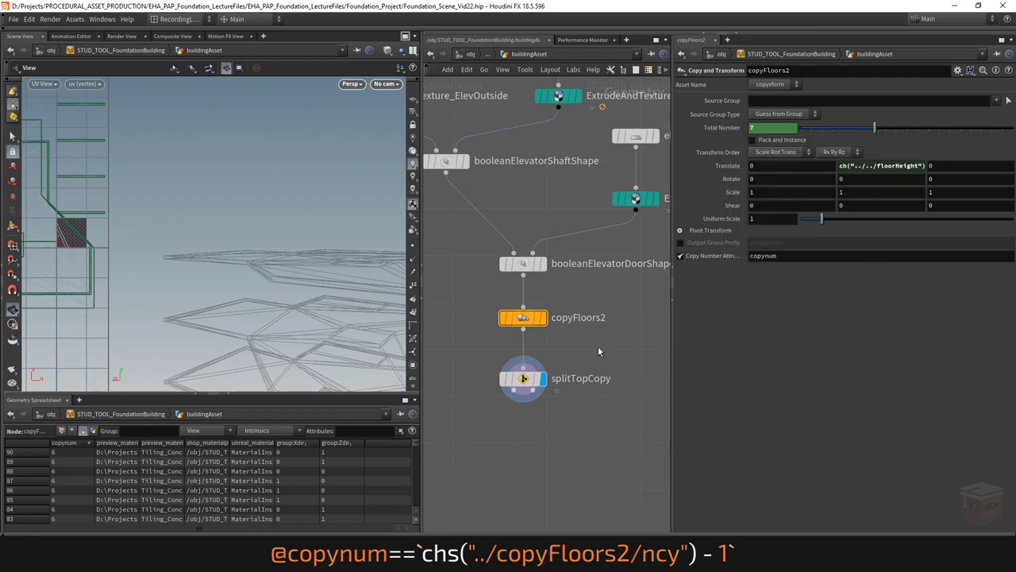
click(522, 378)
click(796, 99)
right_click(800, 100)
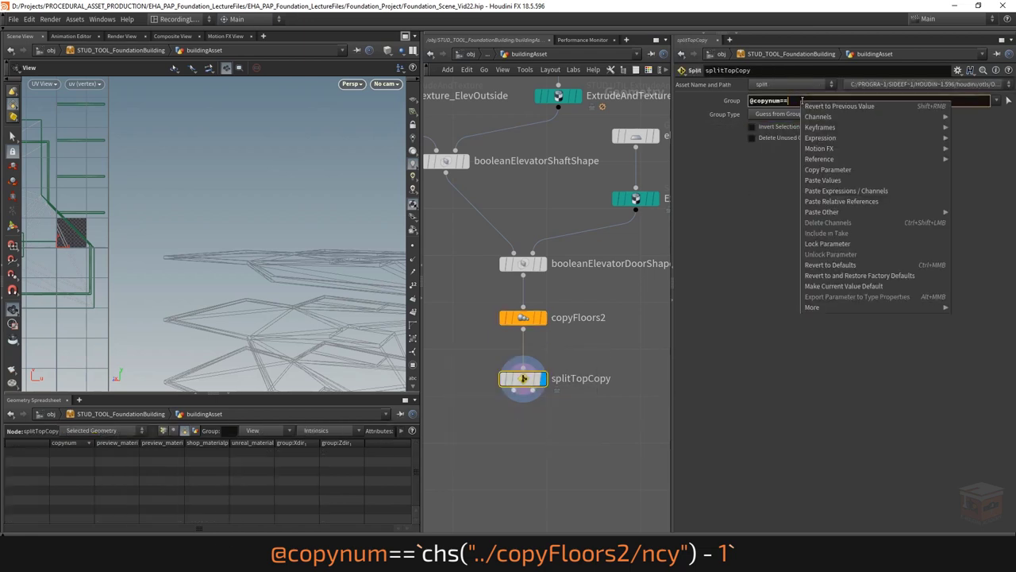
click(871, 202)
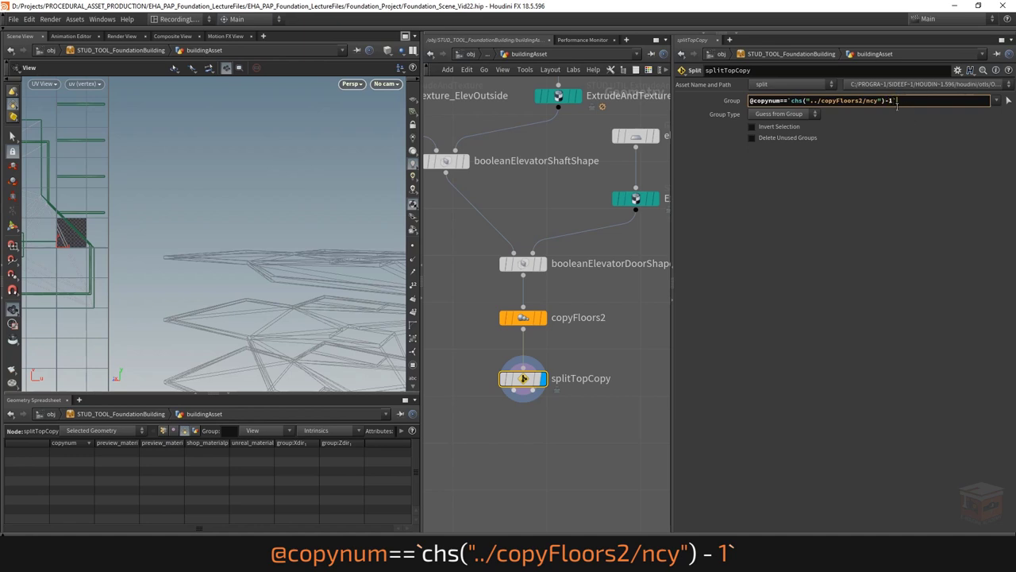
key(Right)
key(Return)
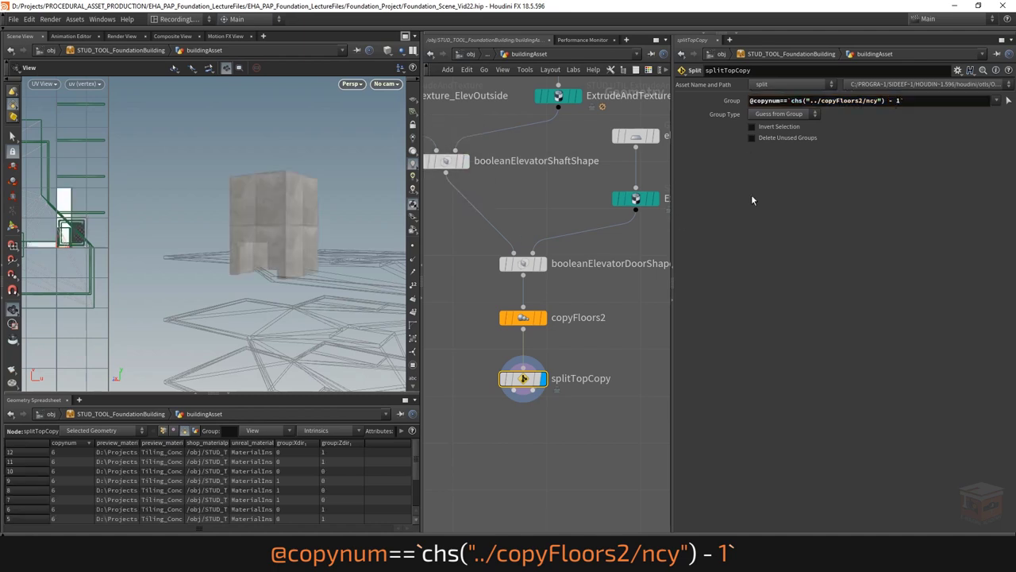
Step: Examine the split top shaft copy above the floor outlines and the two outputs of splitTopCopy
scroll(353, 259, down, 5)
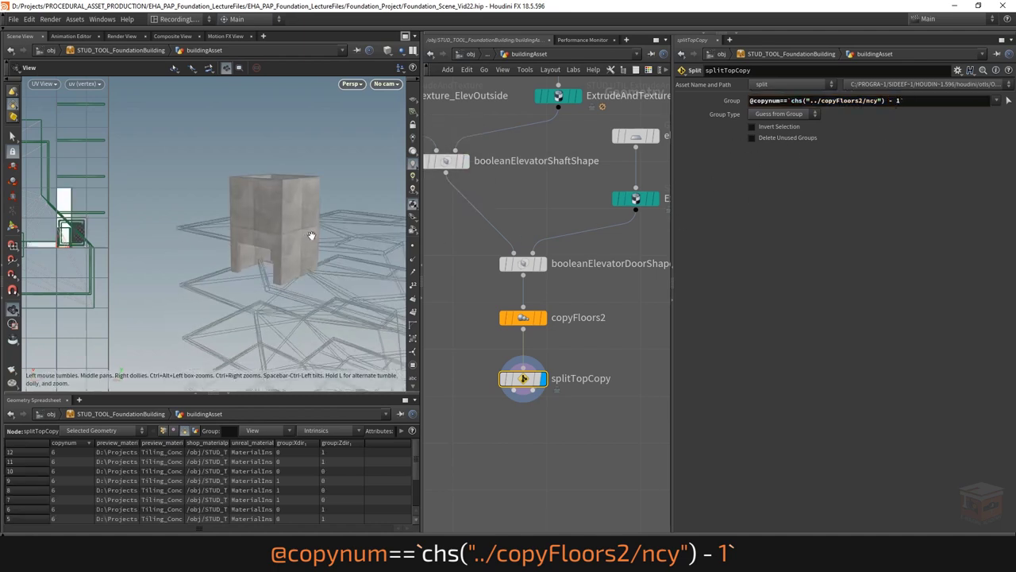
drag(353, 260, 294, 173)
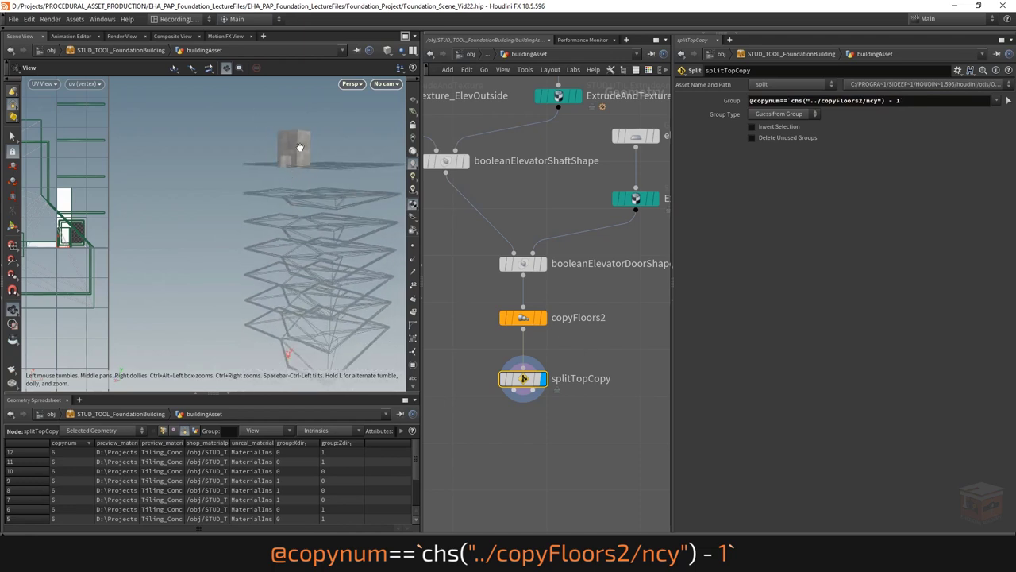
click(518, 393)
key(Escape)
click(535, 393)
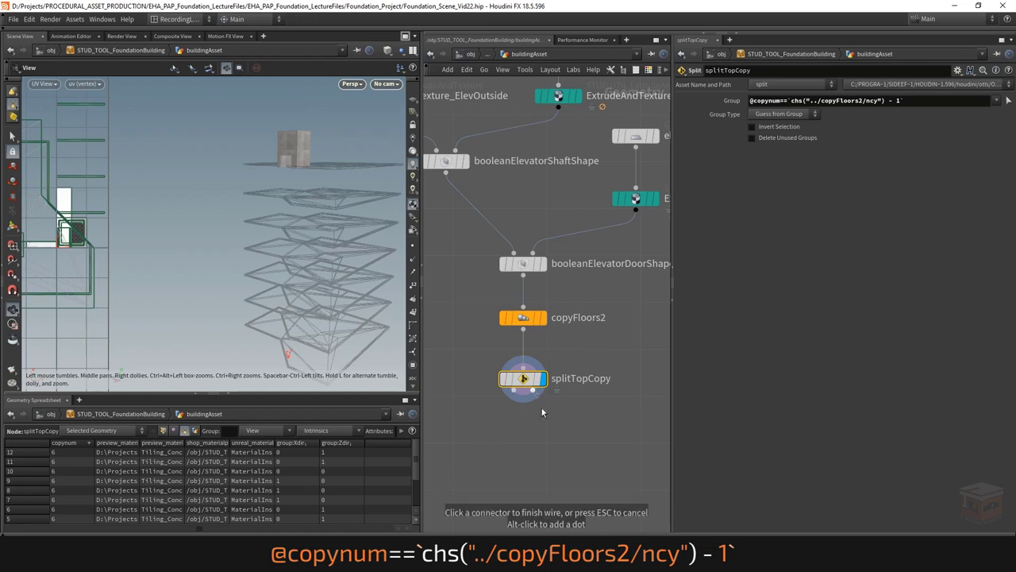
key(Escape)
scroll(587, 445, down, 3)
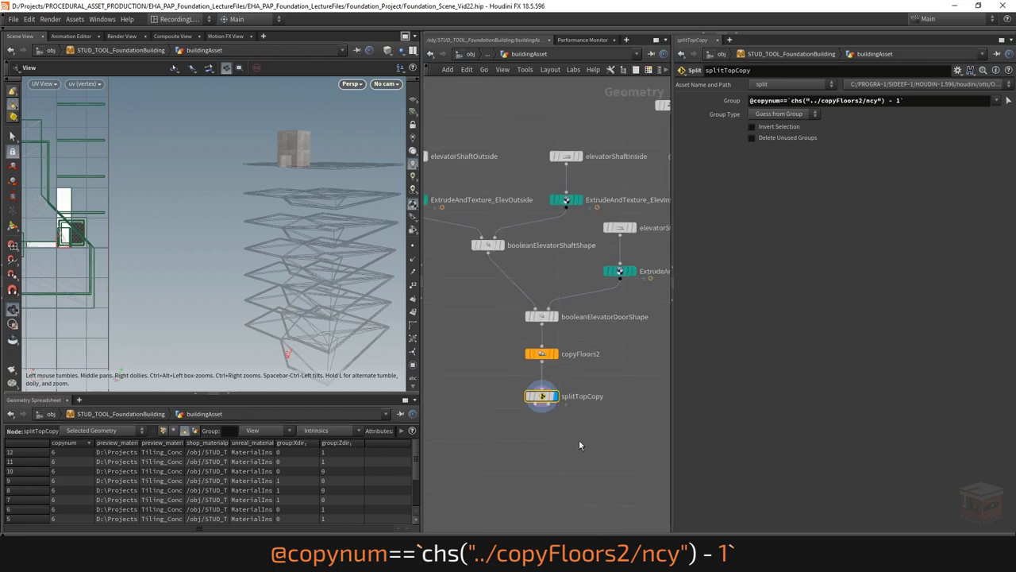
scroll(489, 415, up, 1)
middle_drag(538, 449, 572, 391)
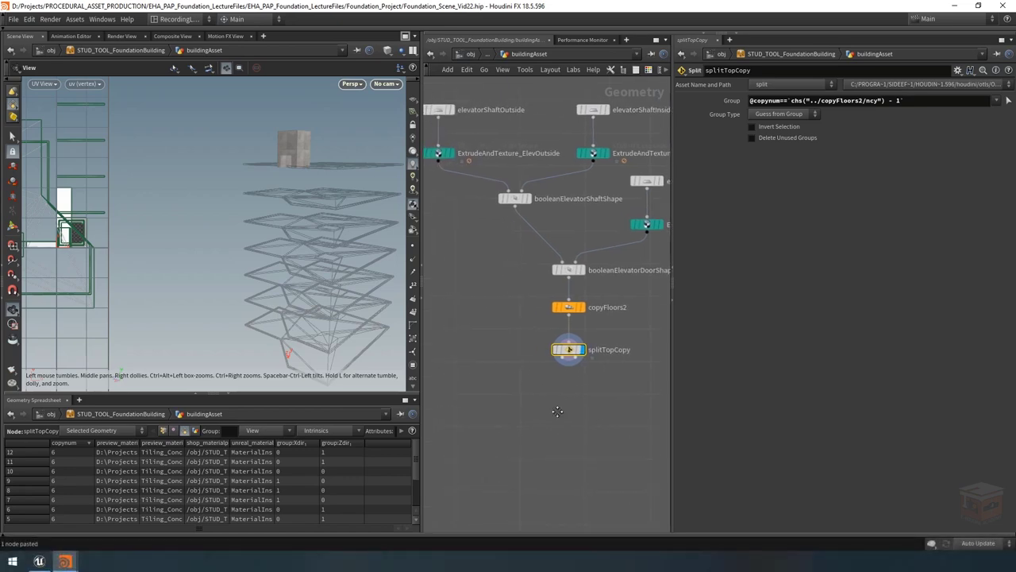
Step: Add a Merge node below splitTopCopy, wire both of its outputs into it and display the merged result
middle_drag(559, 414, 550, 402)
key(Tab)
text(null)
key(Return)
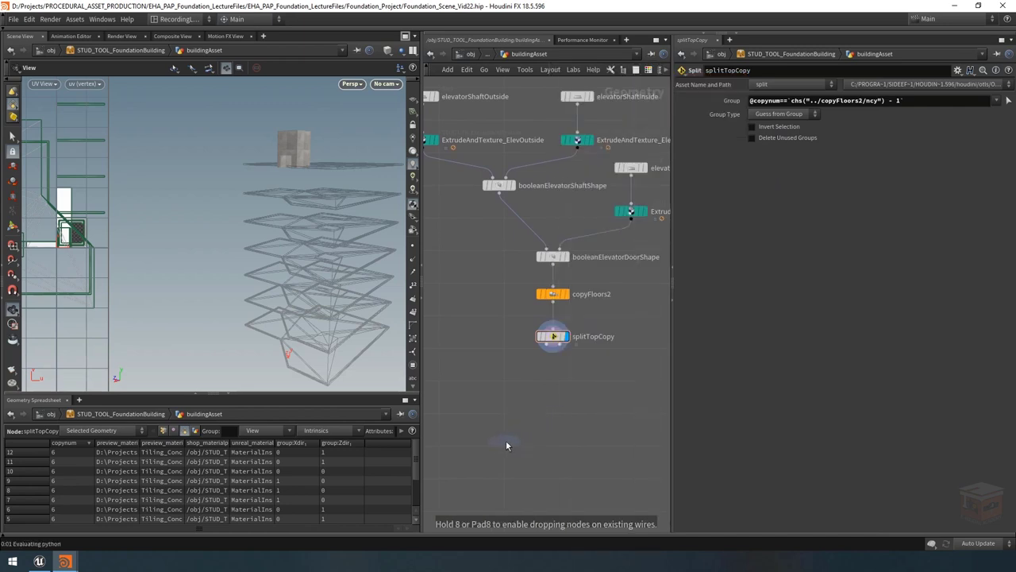
click(506, 440)
click(503, 433)
click(554, 344)
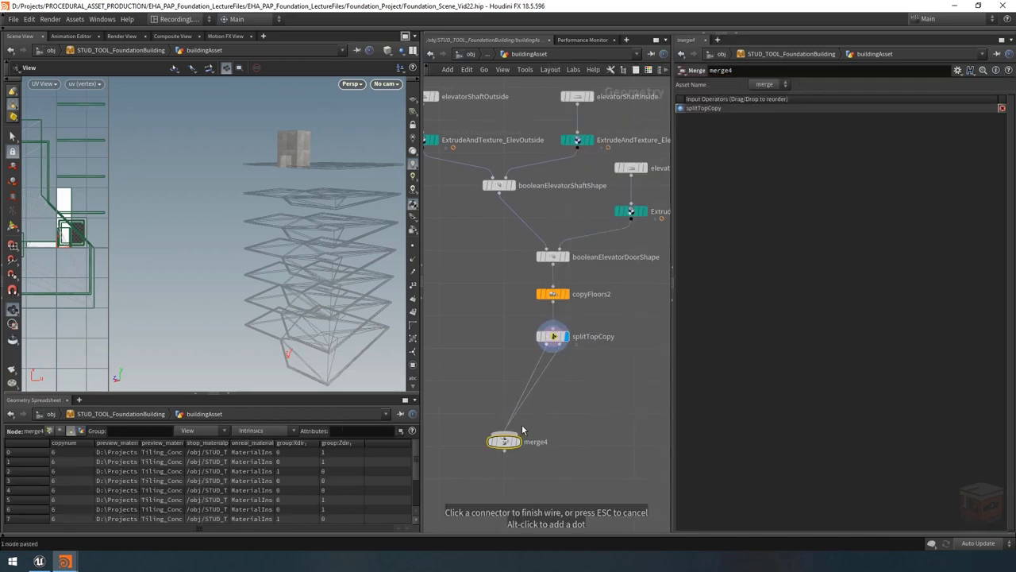
click(508, 434)
click(521, 424)
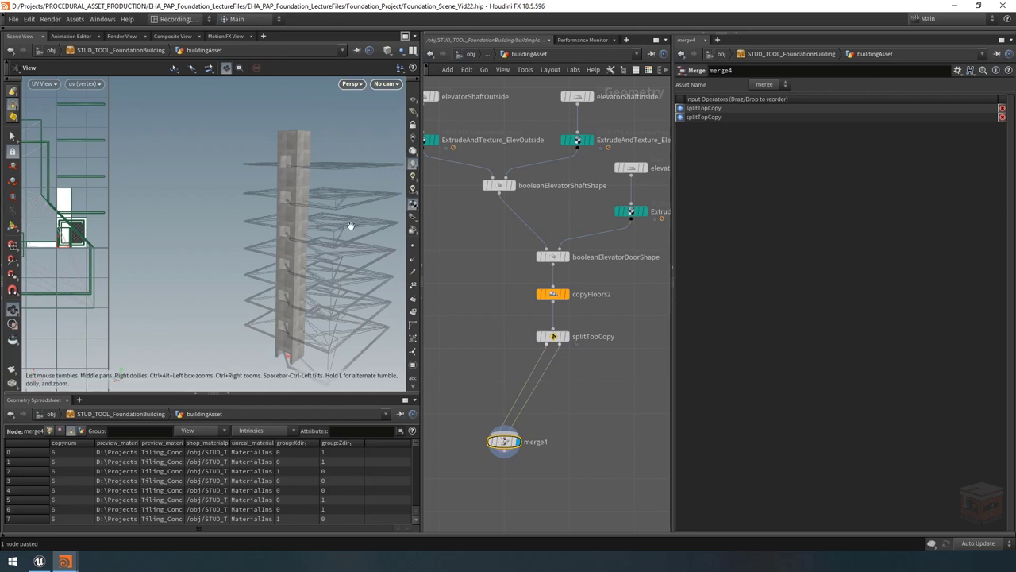
click(527, 378)
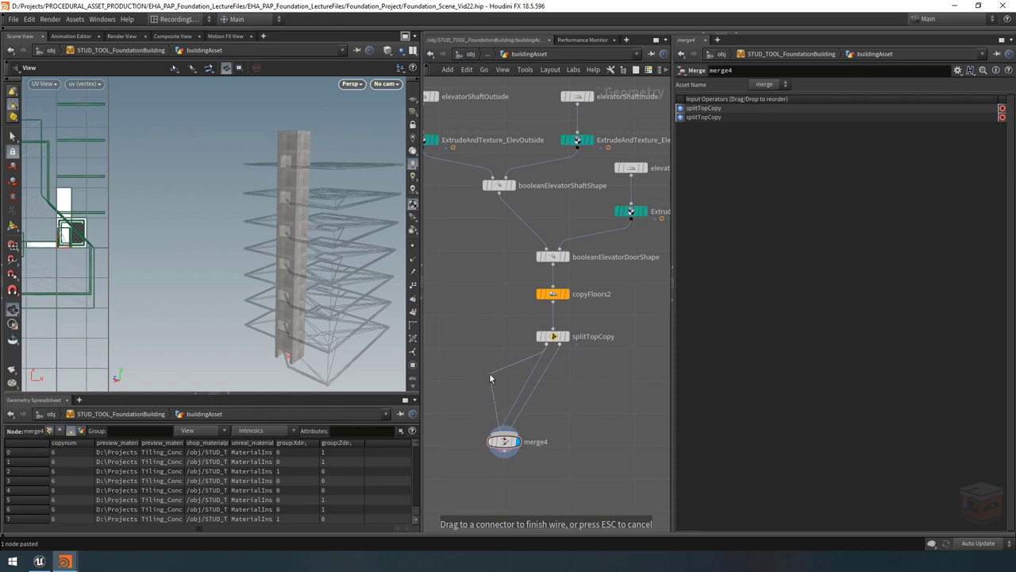
key(Escape)
key(ctrl+z)
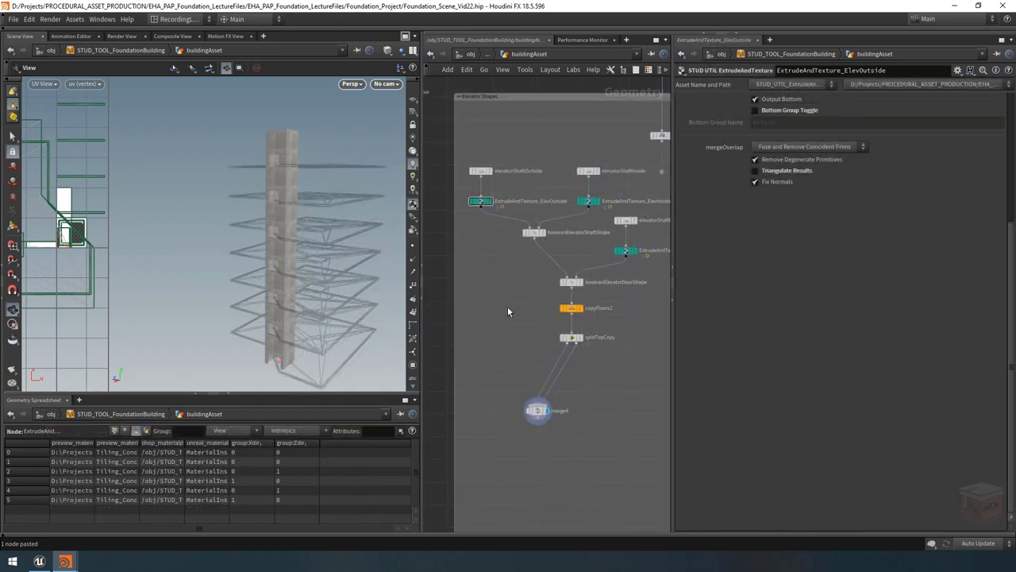
Step: Copy elevatorShaftOutside with its ExtrudeAndTexture_ElevOutside node and paste the pair beside splitTopCopy
scroll(334, 115, up, 5)
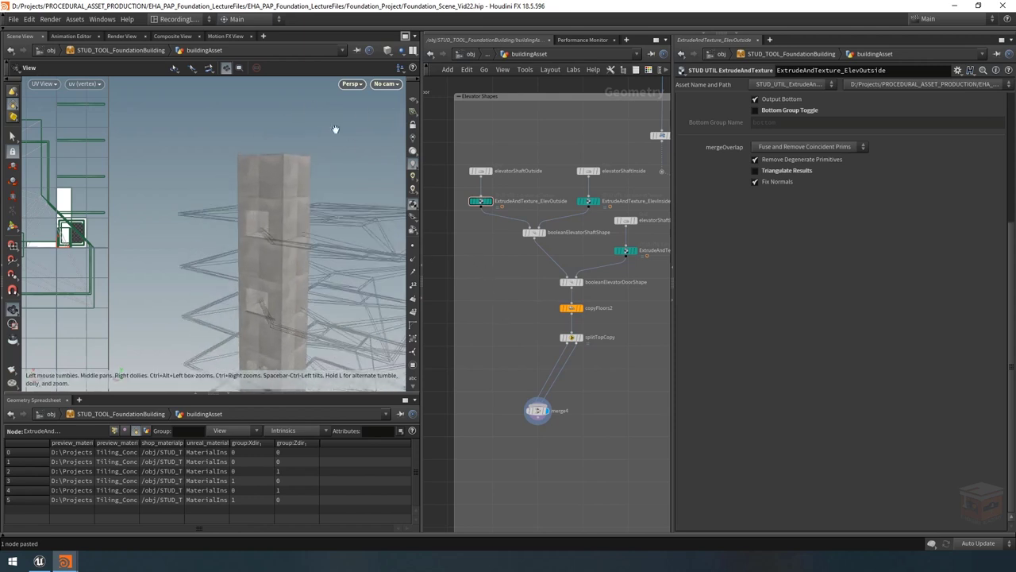
drag(501, 149, 465, 235)
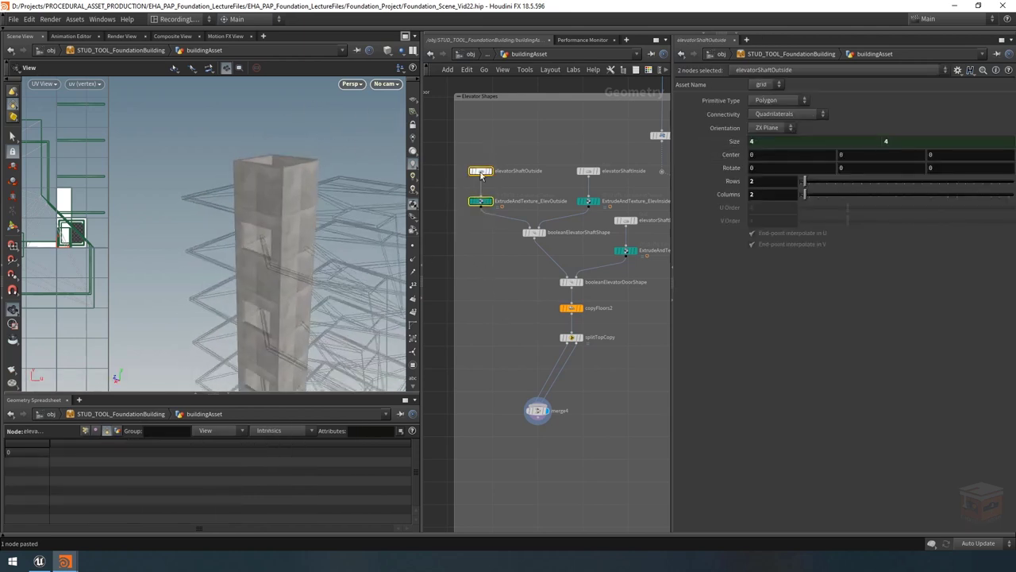
scroll(492, 181, up, 3)
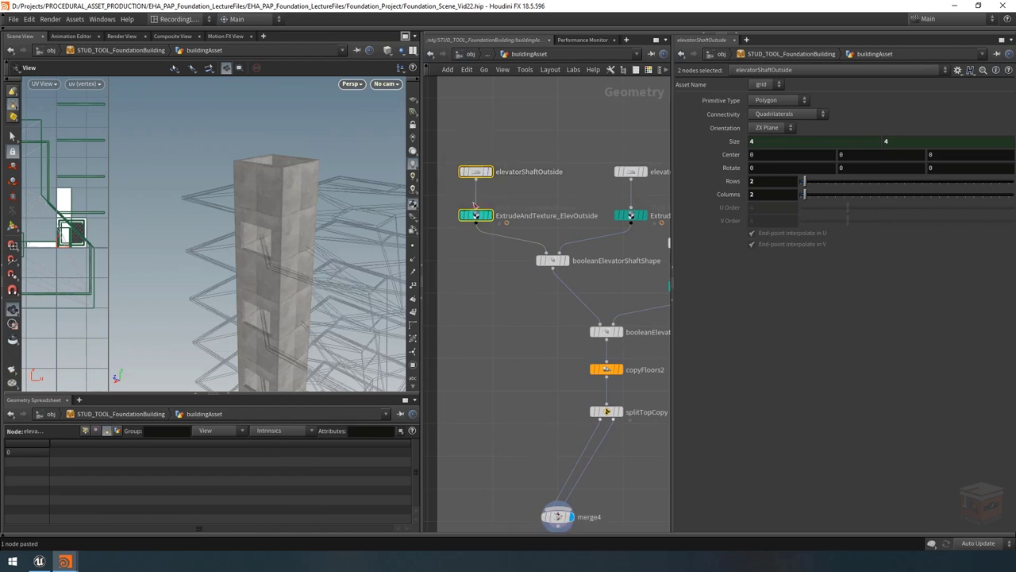
mouse_move(476, 179)
key(ctrl+c)
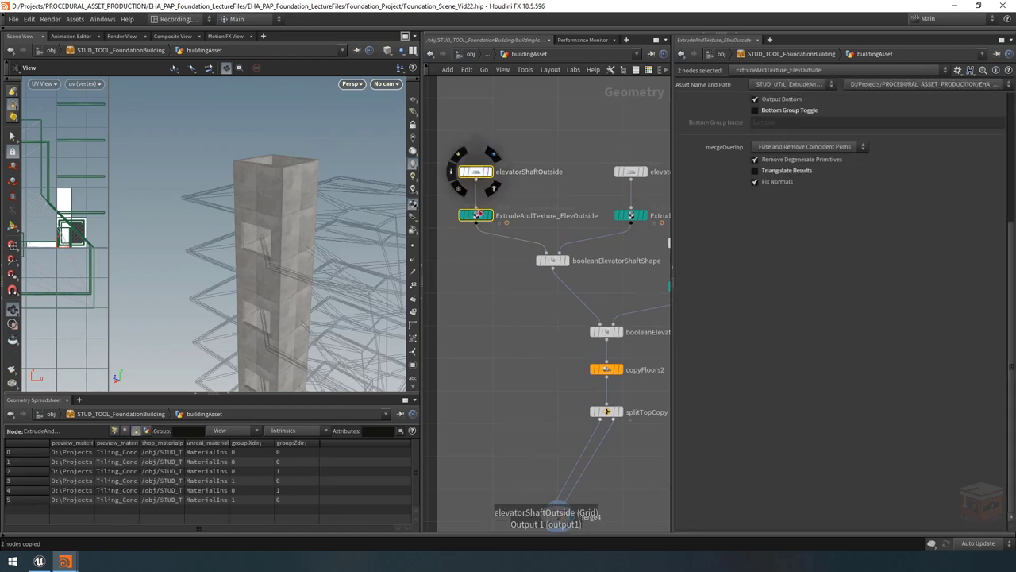
scroll(493, 369, down, 3)
scroll(478, 359, up, 2)
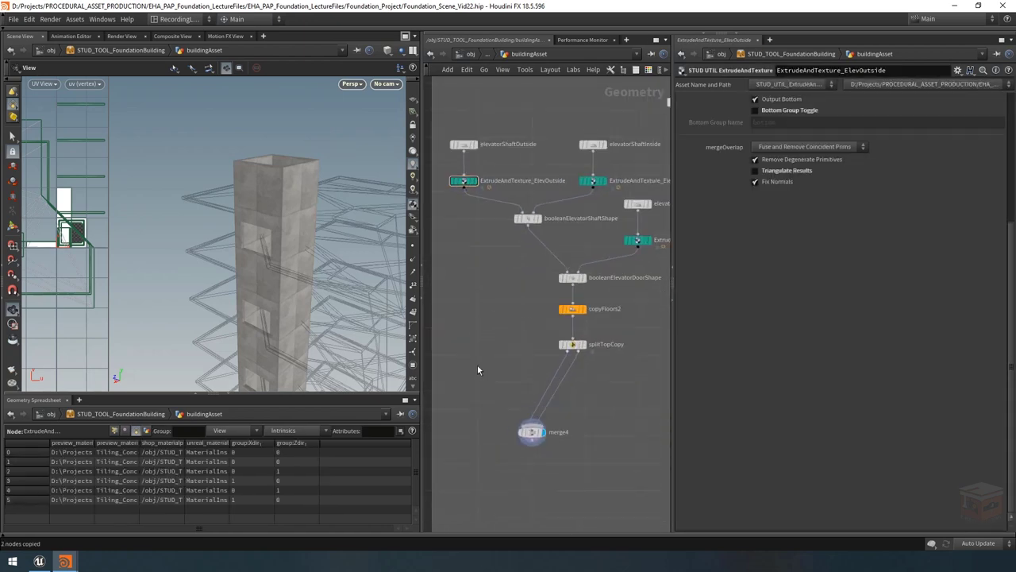
key(ctrl+v)
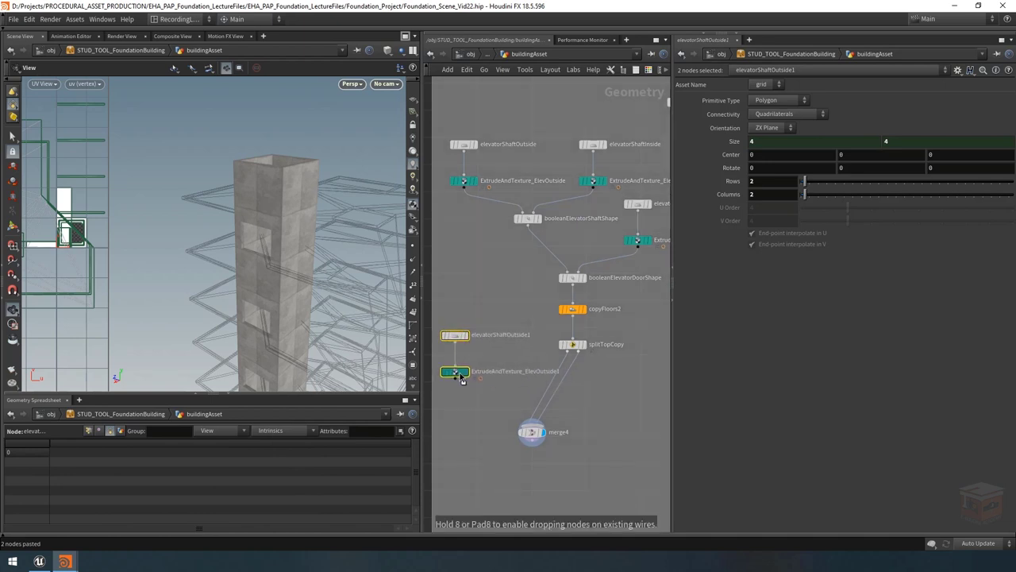
click(477, 408)
middle_drag(477, 408, 494, 396)
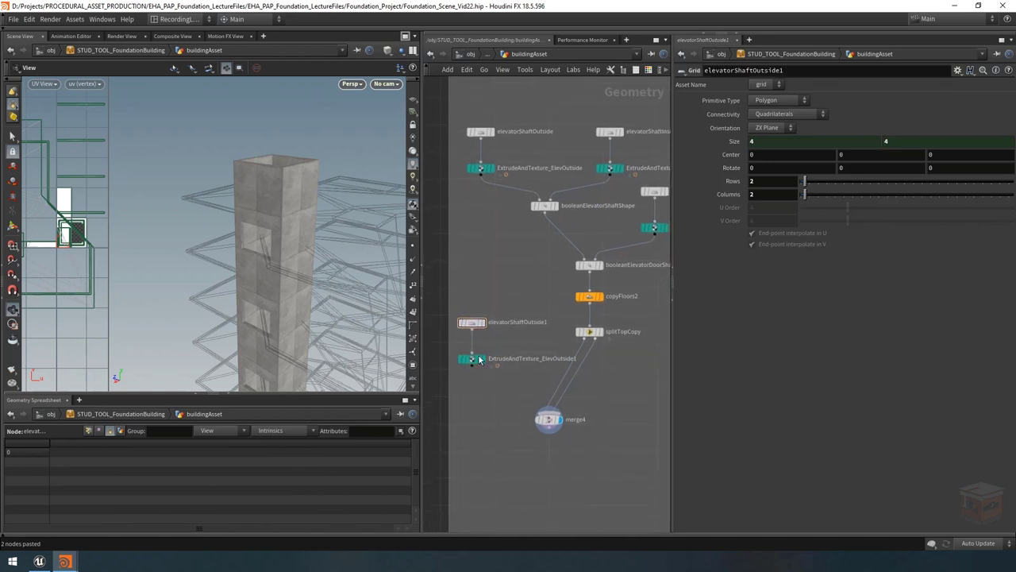
Step: Rename the pasted grid node to elevatorShaftTop
double_click(527, 321)
click(576, 323)
key(BackSpace)
key(BackSpace)
key(BackSpace)
key(BackSpace)
key(BackSpace)
key(BackSpace)
key(BackSpace)
key(BackSpace)
text(Top)
key(Return)
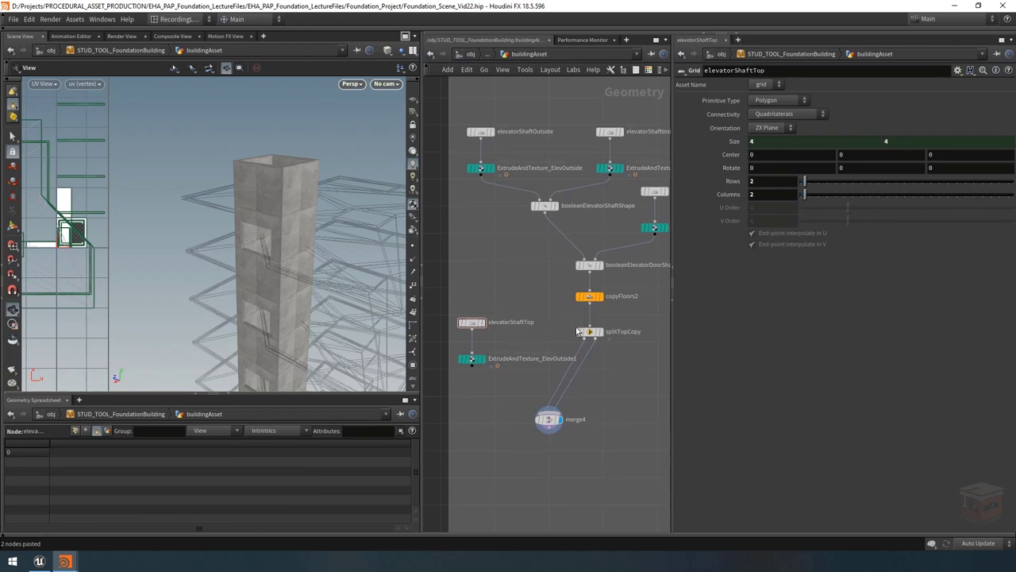
Step: Rename the pasted extrude node to ExtrudeAndTexture_ElevTop
scroll(547, 370, up, 3)
double_click(552, 355)
key(shift+Left)
key(shift+Left)
key(shift+Left)
key(shift+Left)
key(shift+Left)
key(shift+Left)
key(shift+Left)
key(shift+Left)
text(Top)
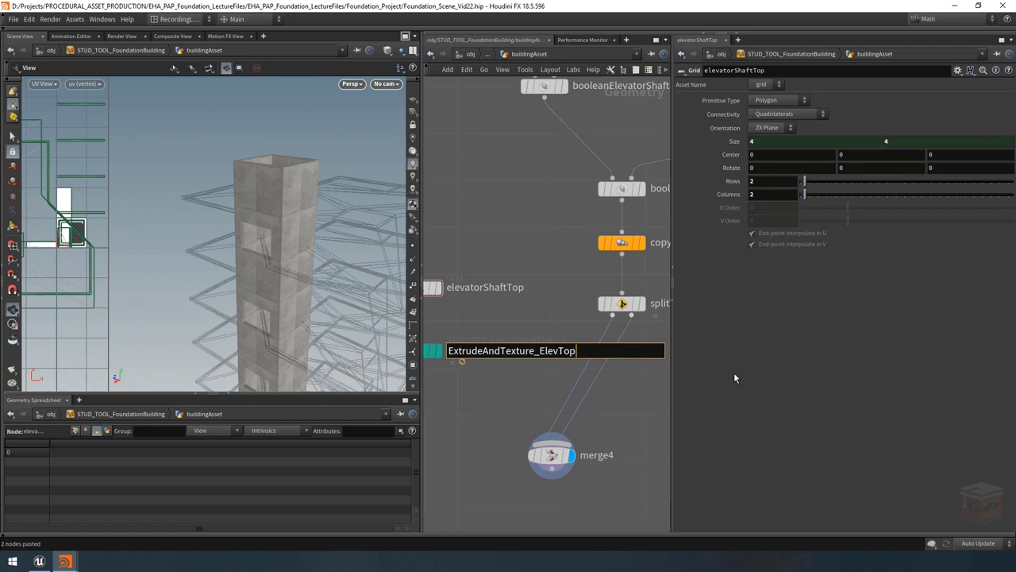
key(Return)
scroll(507, 401, down, 1)
scroll(504, 405, down, 1)
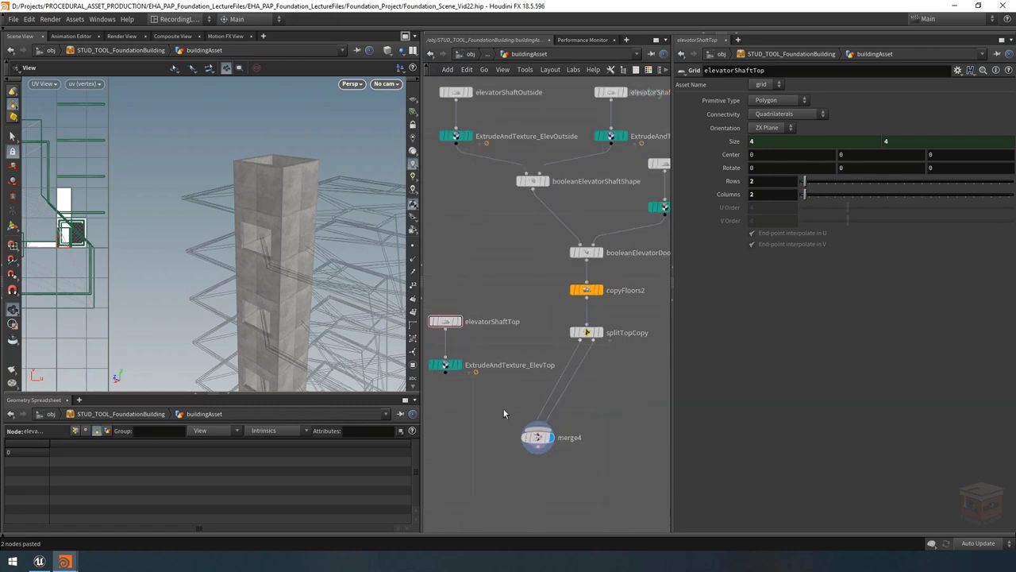
Step: Wire ExtrudeAndTexture_ElevTop into merge4 and inspect the lower end of the elevator shaft in shaded and wireframe display
key(ctrl+z)
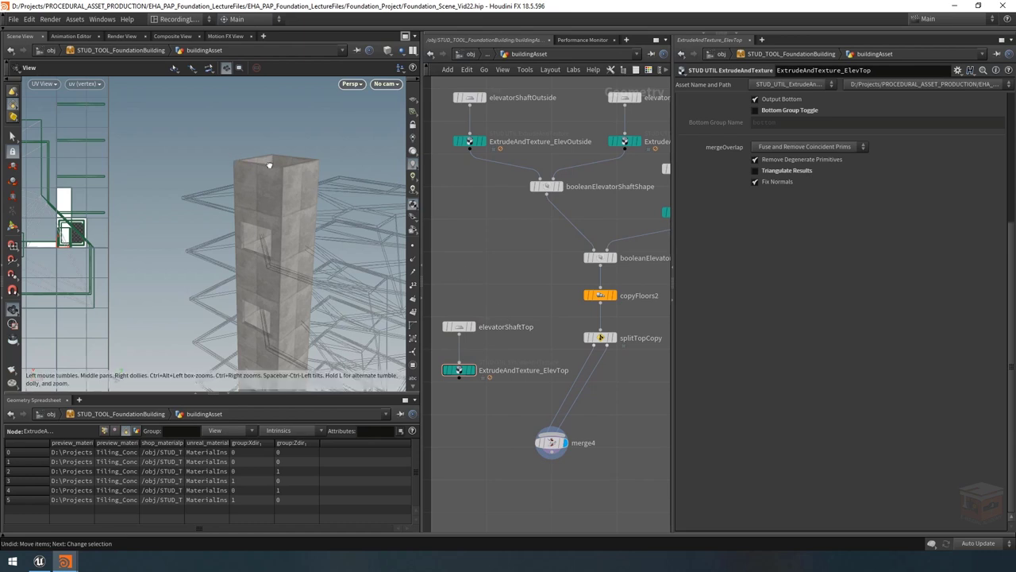
drag(267, 164, 268, 161)
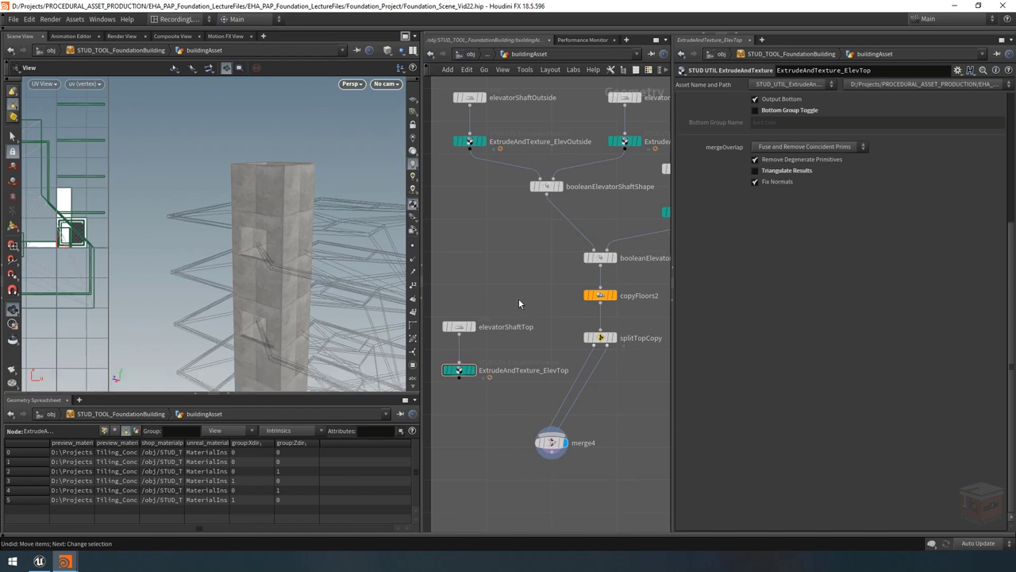
mouse_move(261, 182)
mouse_down()
mouse_move(301, 177)
mouse_move(274, 182)
mouse_up()
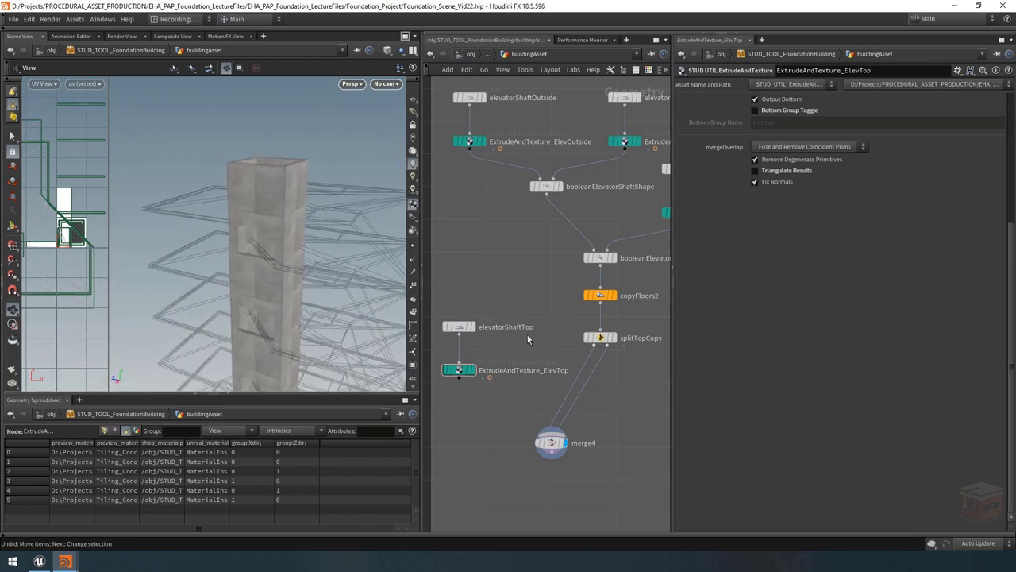
drag(516, 308, 461, 349)
drag(552, 431, 460, 358)
mouse_move(302, 333)
mouse_down()
mouse_move(250, 256)
mouse_move(259, 218)
mouse_up()
scroll(251, 256, up, 5)
key(w)
scroll(265, 245, up, 3)
key(w)
drag(228, 248, 254, 286)
Step: Add + 0.1 to both Size expressions of elevatorShaftTop, which reference the sizex and sizez of elevatorShaftShape
drag(457, 316, 458, 316)
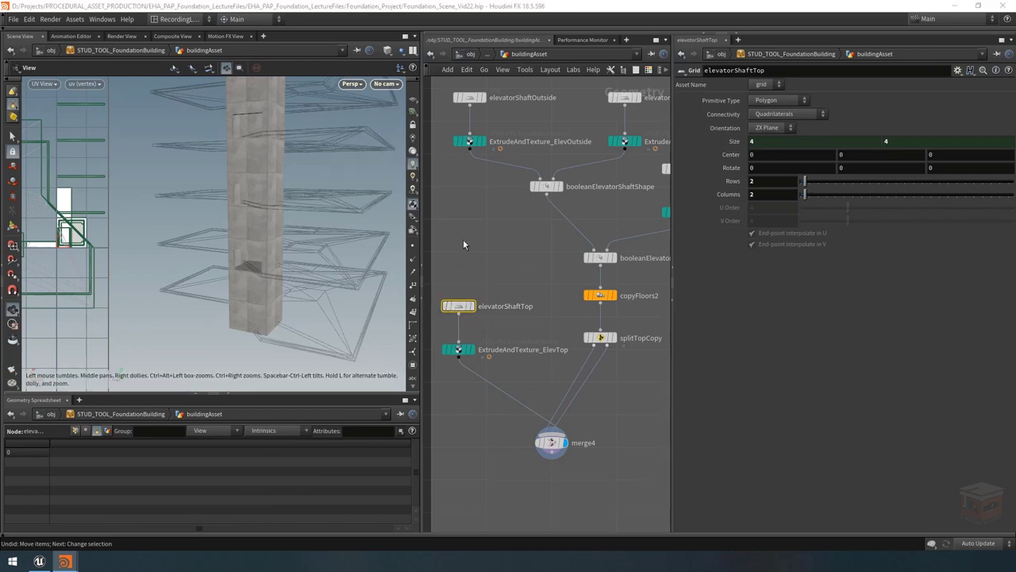
drag(222, 283, 238, 270)
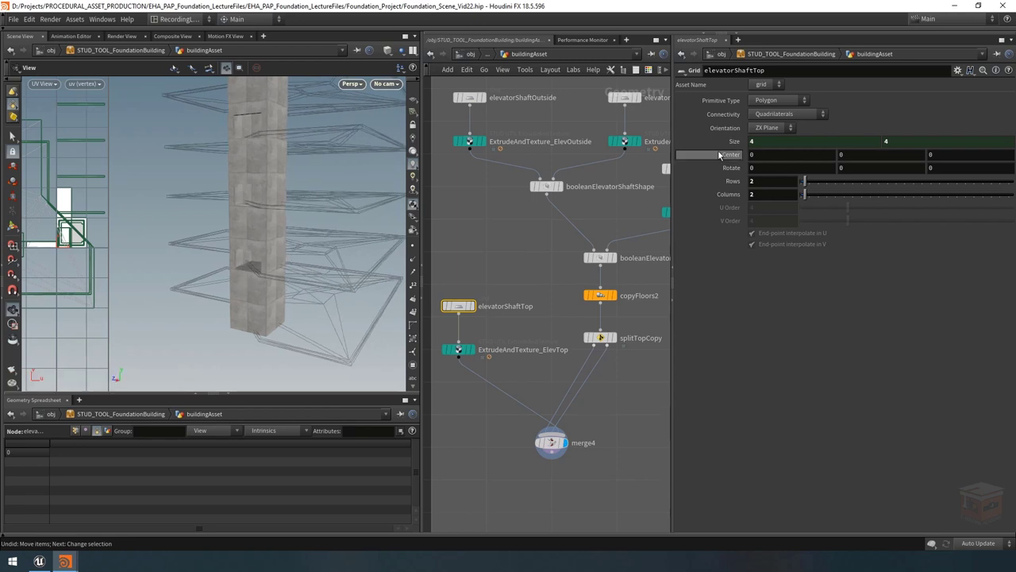
key(ctrl+v)
click(878, 143)
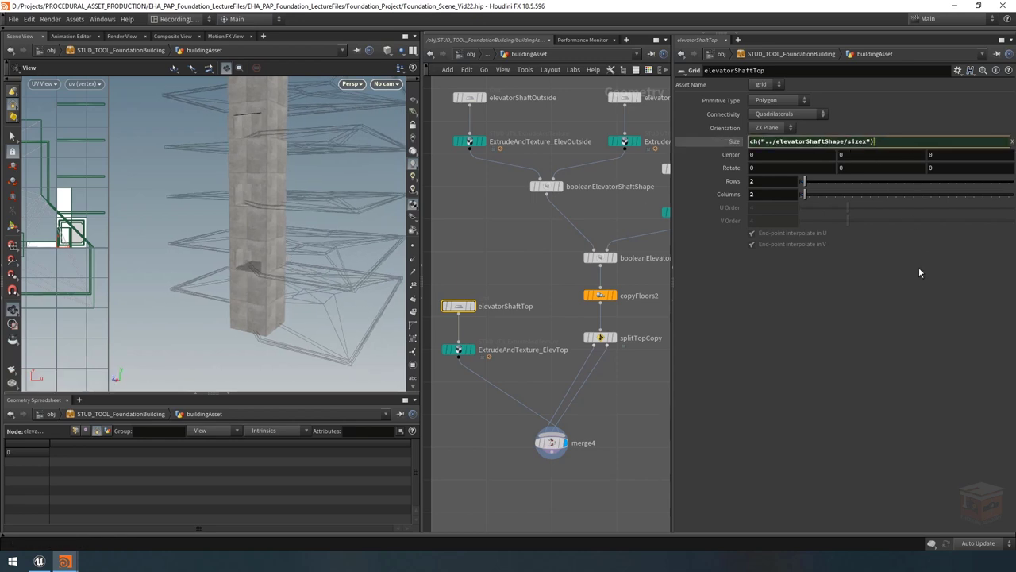
text(+0.1)
key(Left)
key(Right)
key(End)
key(Return)
click(898, 140)
text(+ 0.1)
key(Return)
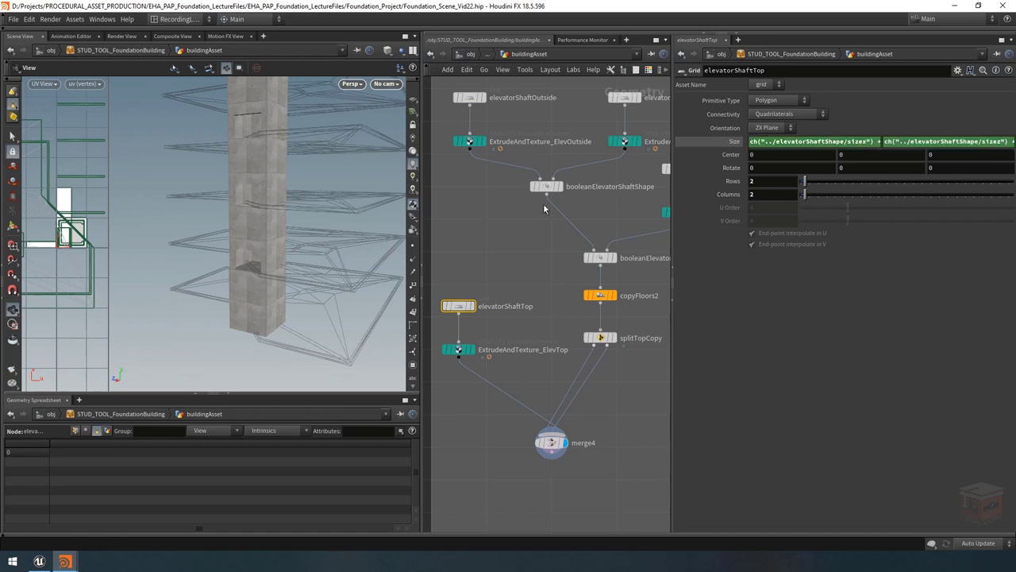
Step: Examine the enlarged top piece at the base of the shaft and the open upper end of the shaft
scroll(278, 262, up, 5)
scroll(304, 233, down, 3)
scroll(324, 245, up, 3)
scroll(304, 235, down, 5)
scroll(300, 225, up, 3)
scroll(298, 229, down, 2)
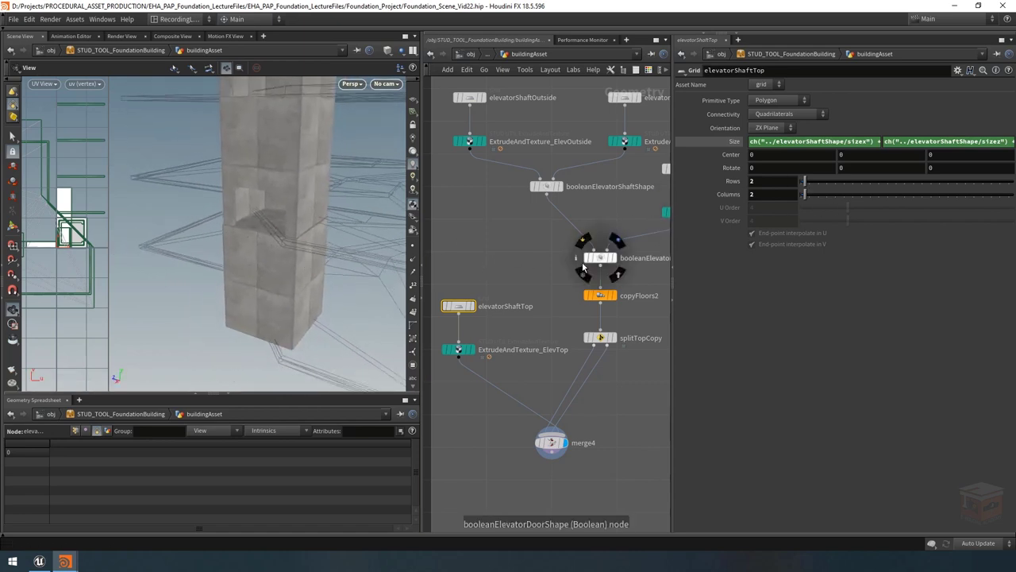
drag(386, 240, 288, 415)
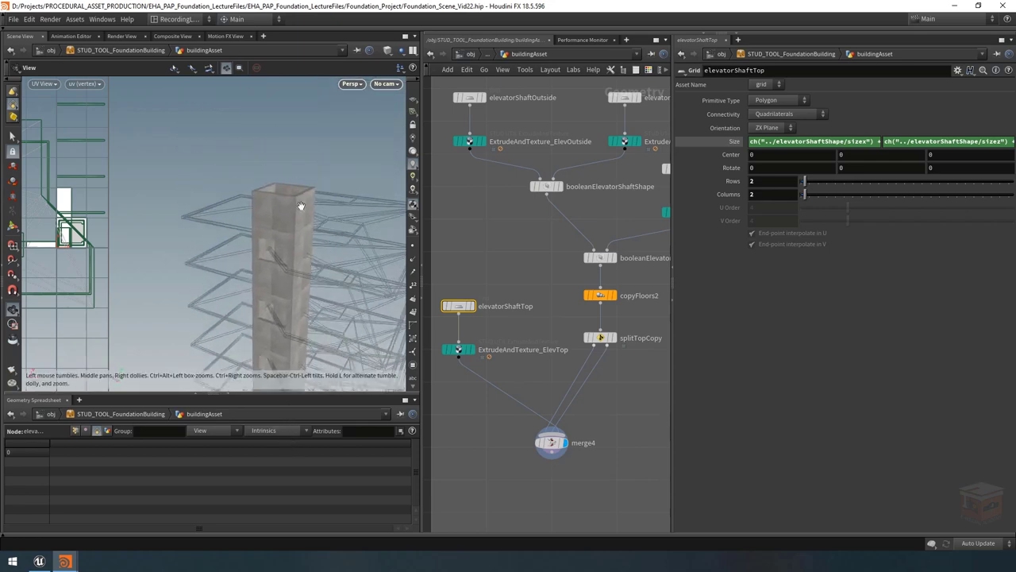
drag(319, 286, 333, 262)
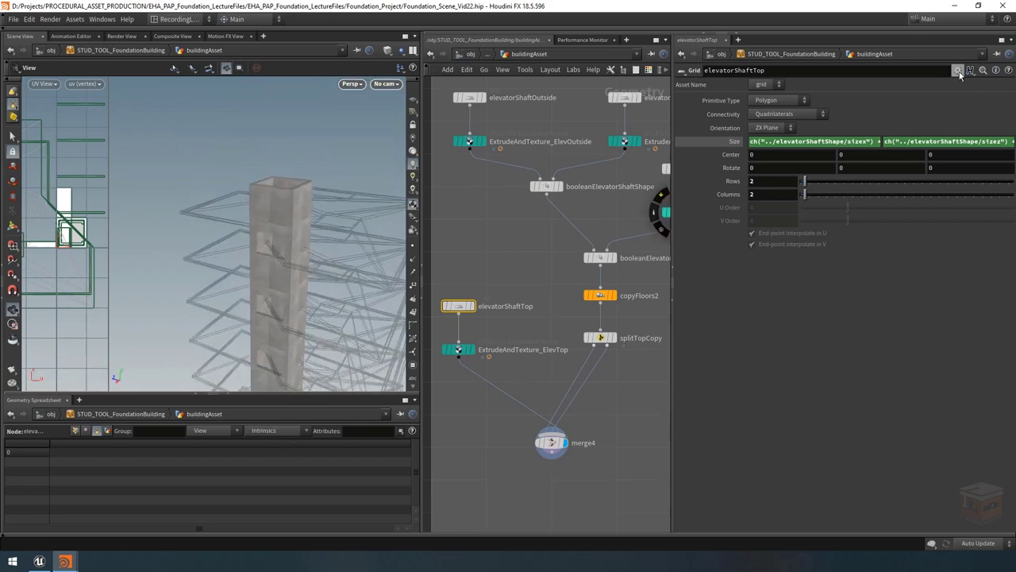
Step: Add a spare input to elevatorShaftTop and point it to ../copyFloors2
click(958, 71)
click(868, 153)
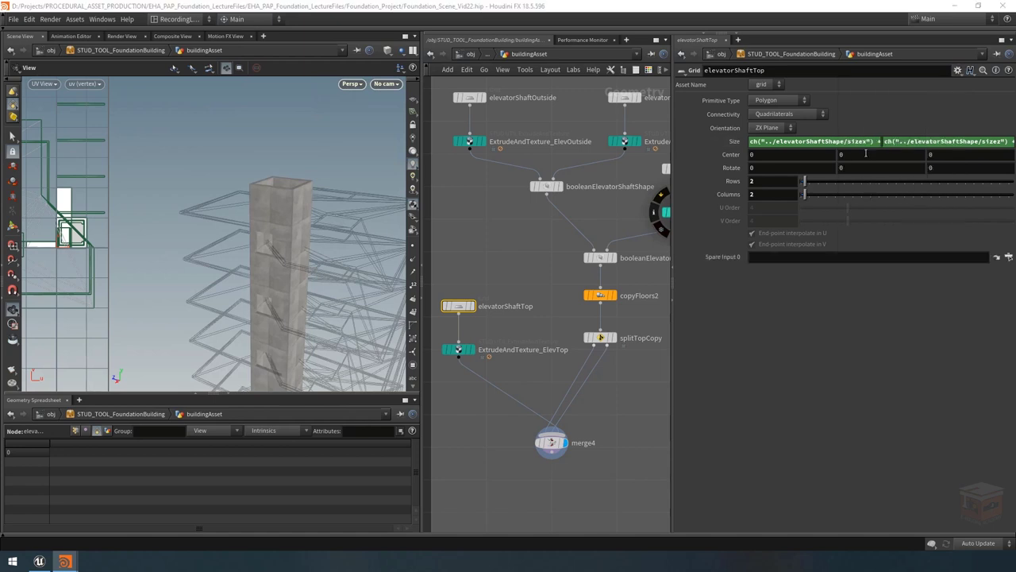
key(ctrl+z)
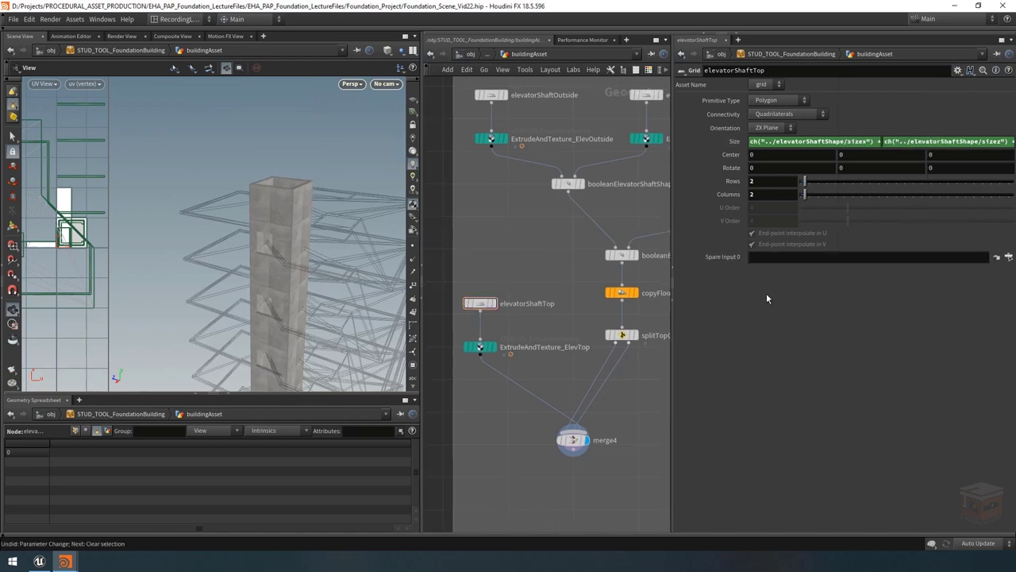
middle_drag(565, 274, 492, 269)
double_click(589, 289)
key(ctrl+c)
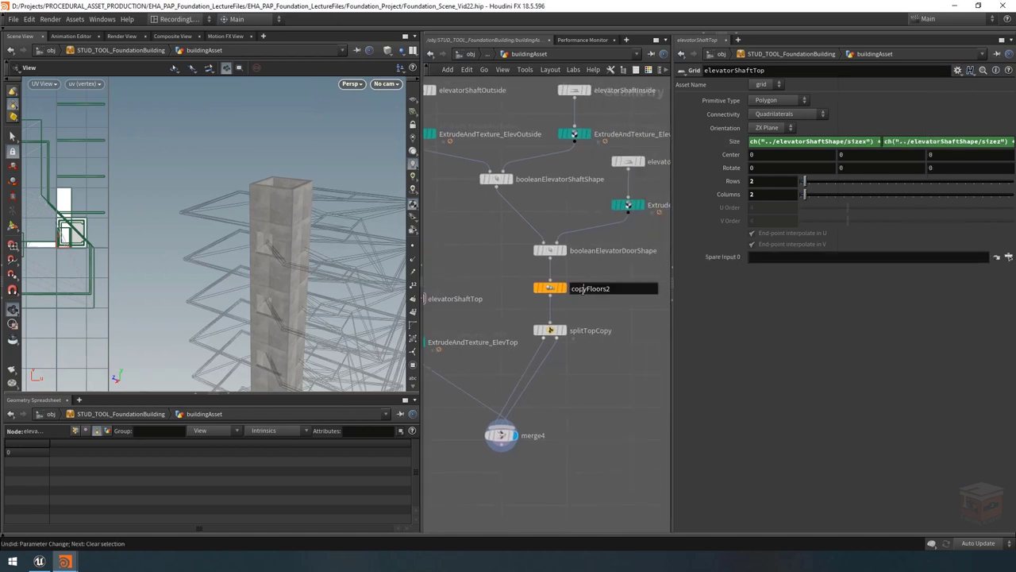
middle_drag(590, 289, 663, 286)
drag(556, 277, 465, 308)
click(812, 257)
text(../)
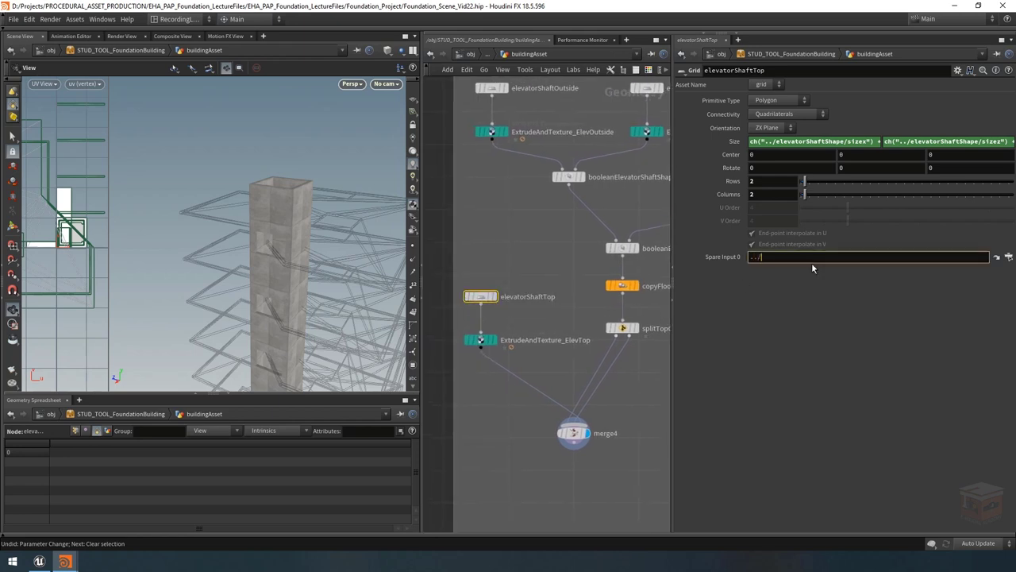
key(ctrl+v)
key(Return)
Step: Set the Y Center of elevatorShaftTop to the expression bbox(-1,D_YMAX)
drag(481, 296, 480, 285)
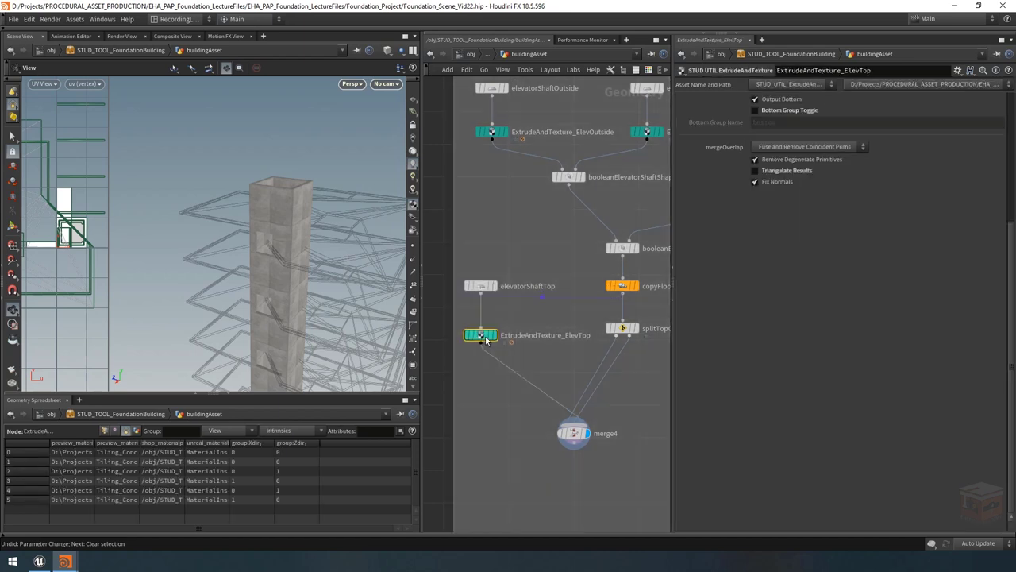
middle_drag(514, 252, 505, 253)
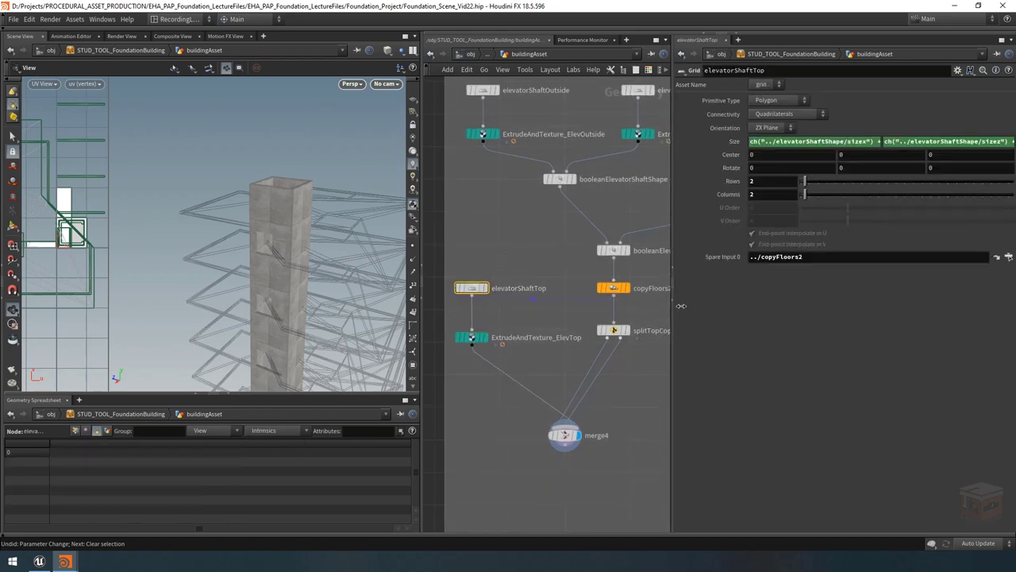
click(859, 154)
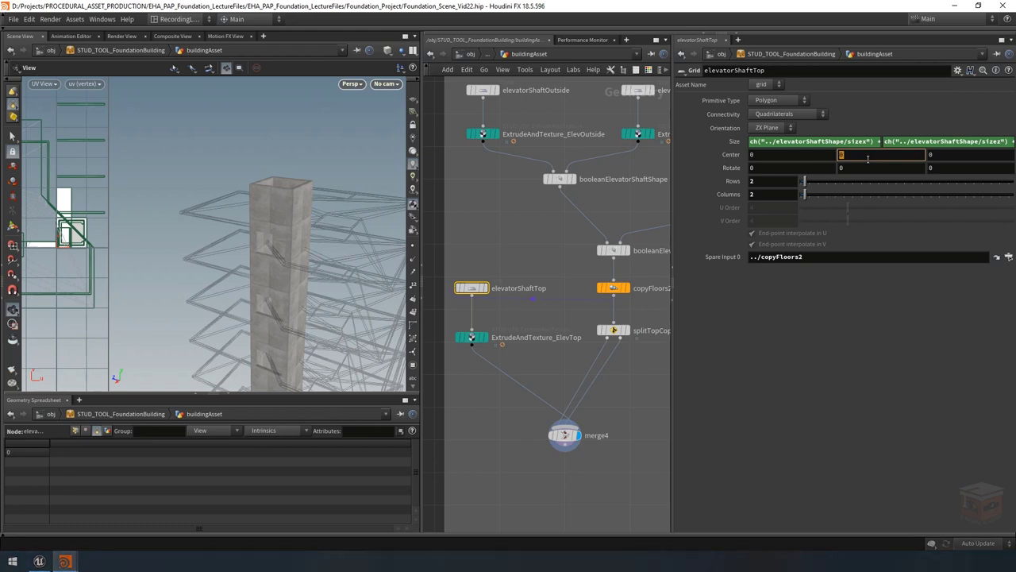
text(bbox()
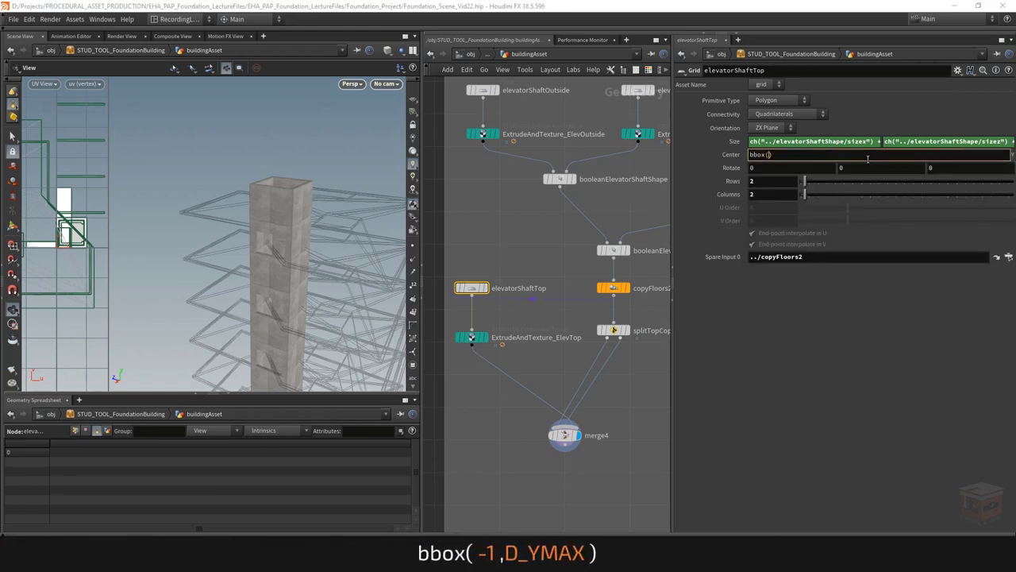
text(-1,)
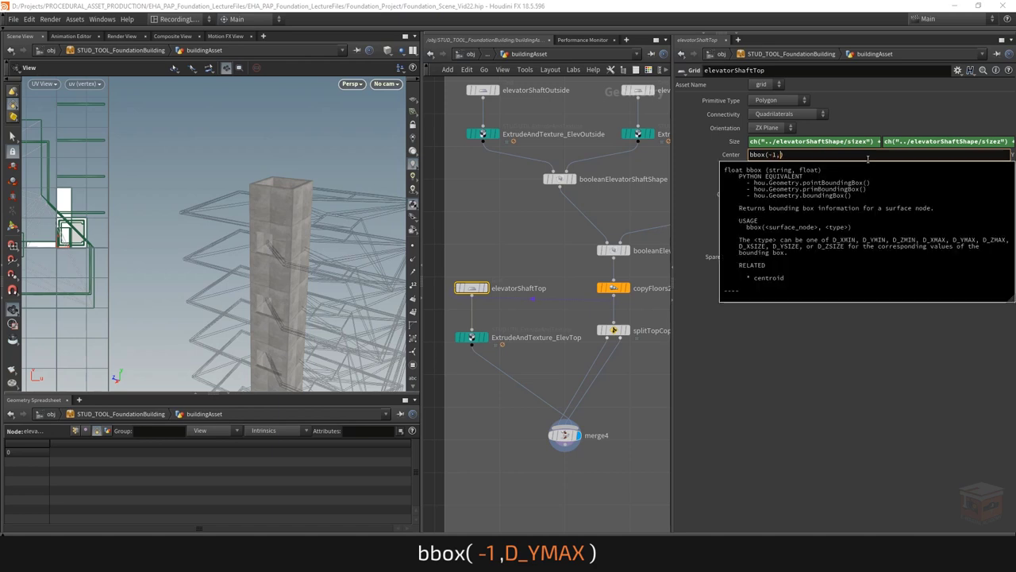
text(D_YMAX)
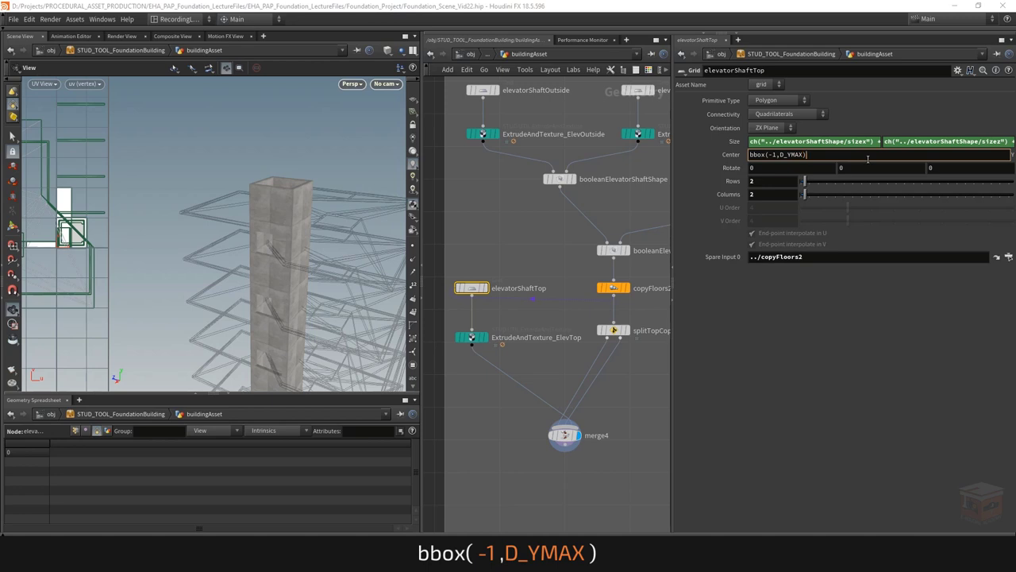
key(Return)
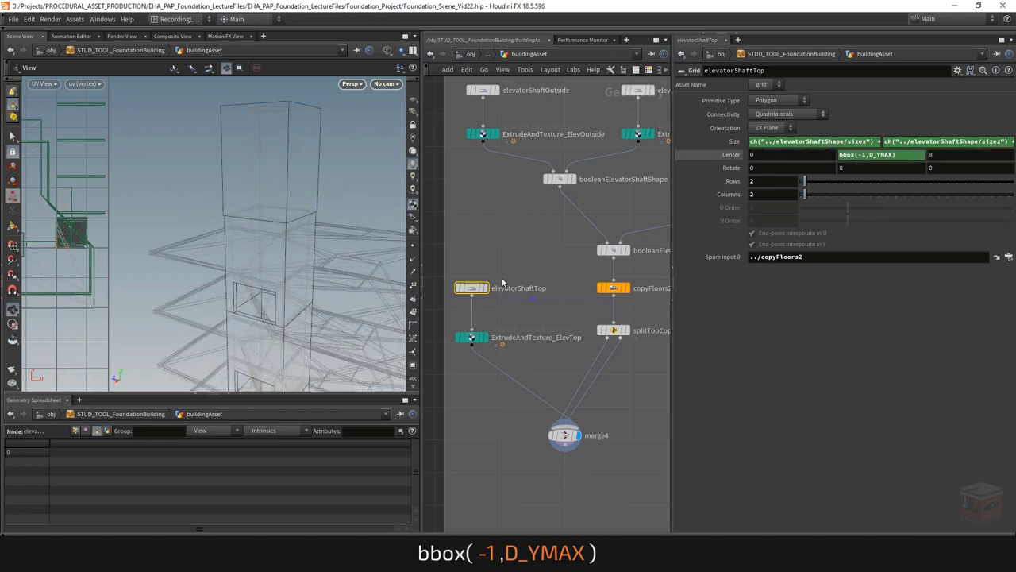
Step: Return the viewport to shaded display and set the Extrude Depth of ExtrudeAndTexture_ElevTop to ch("../../floorDepth")
scroll(325, 270, down, 5)
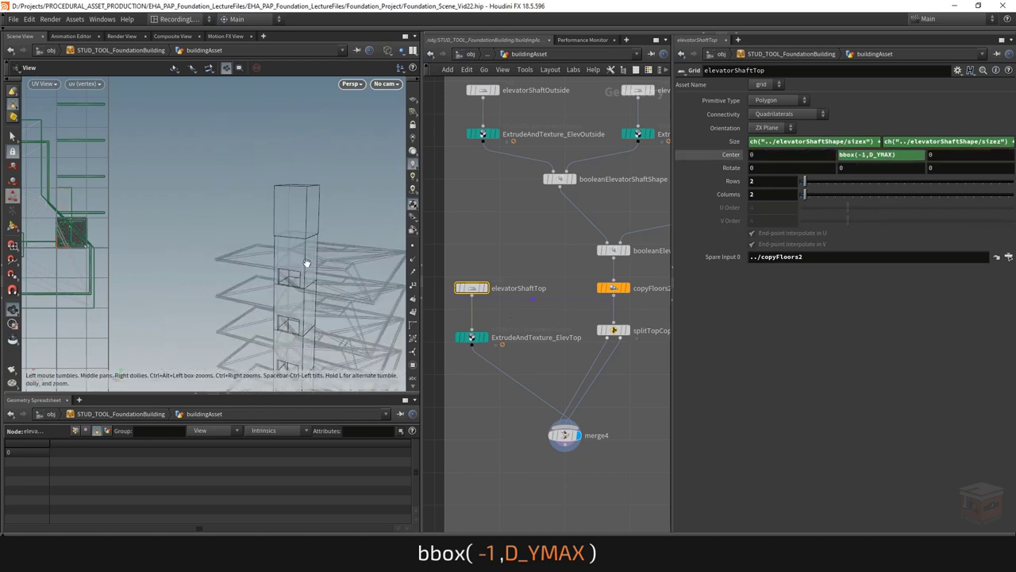
key(w)
scroll(308, 250, up, 5)
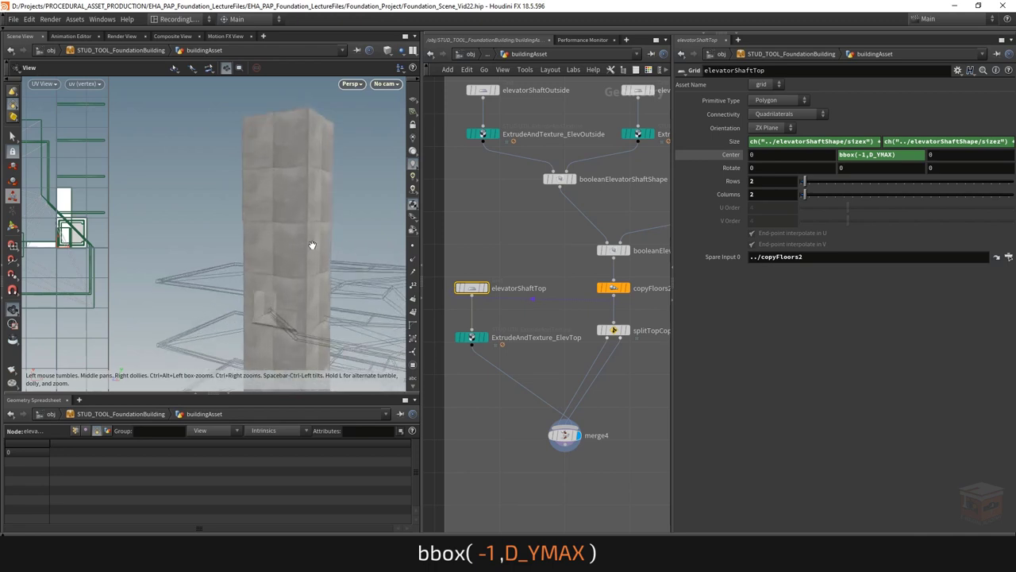
scroll(311, 254, up, 1)
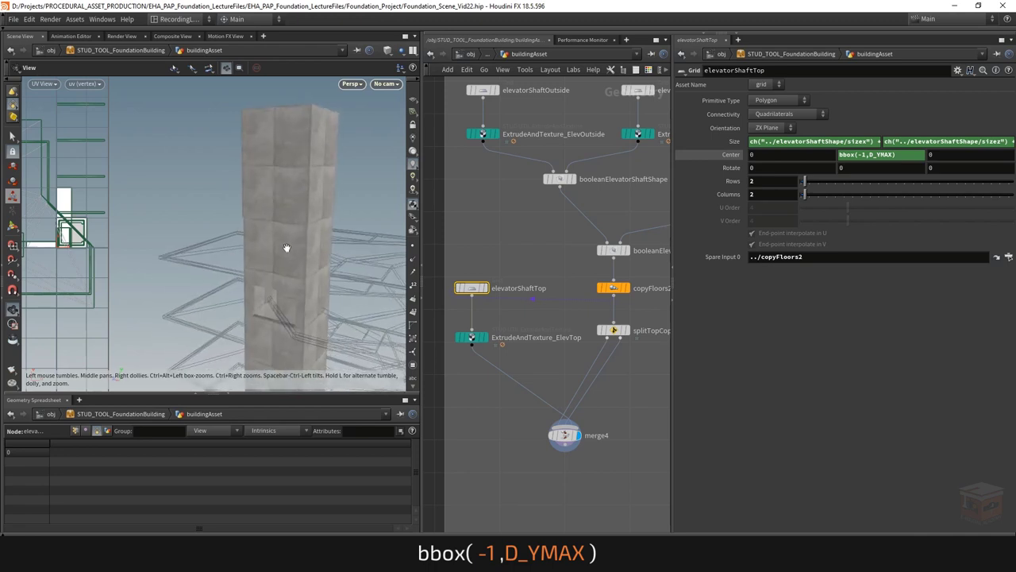
scroll(289, 238, up, 1)
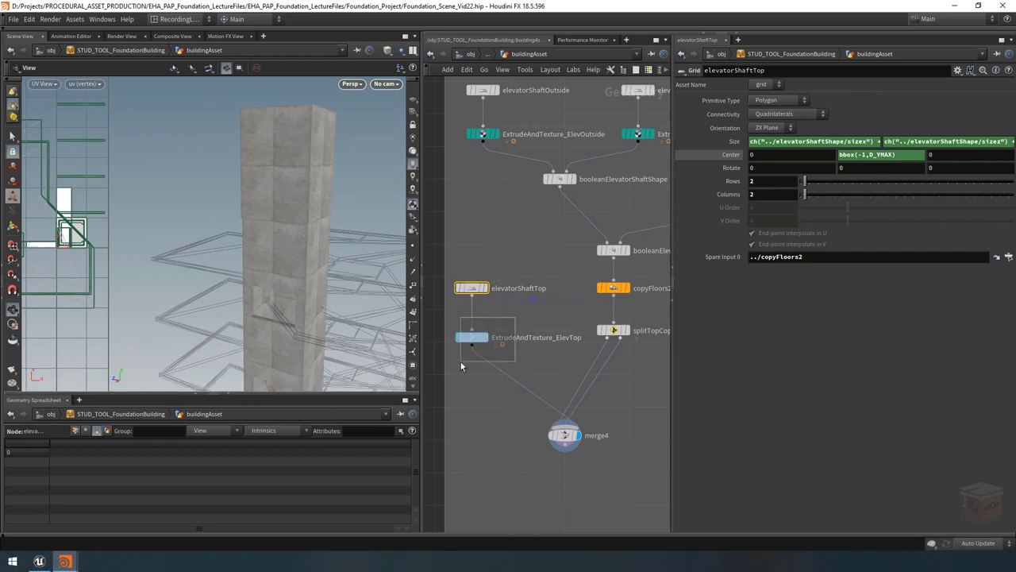
click(474, 337)
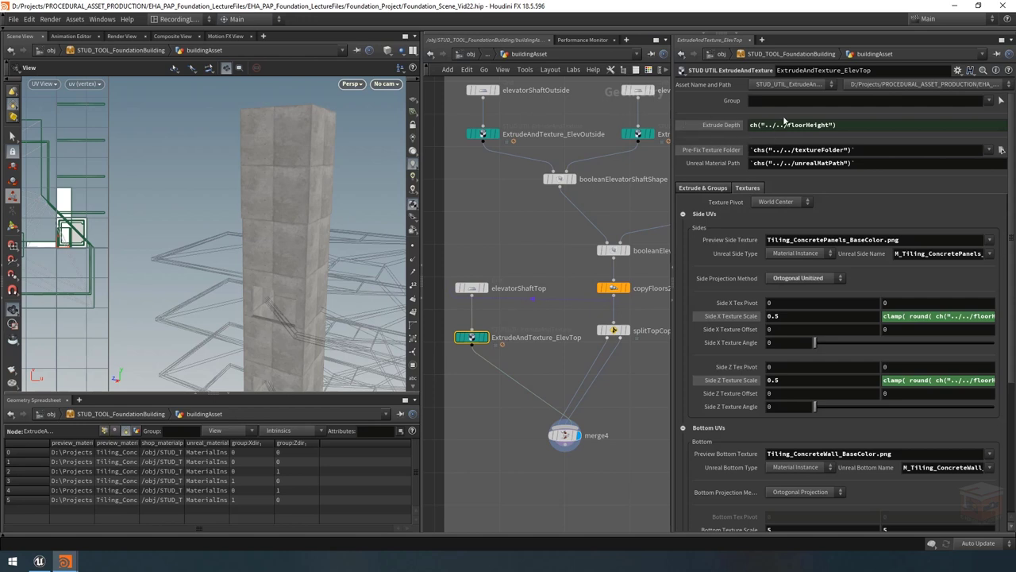
drag(806, 127, 826, 130)
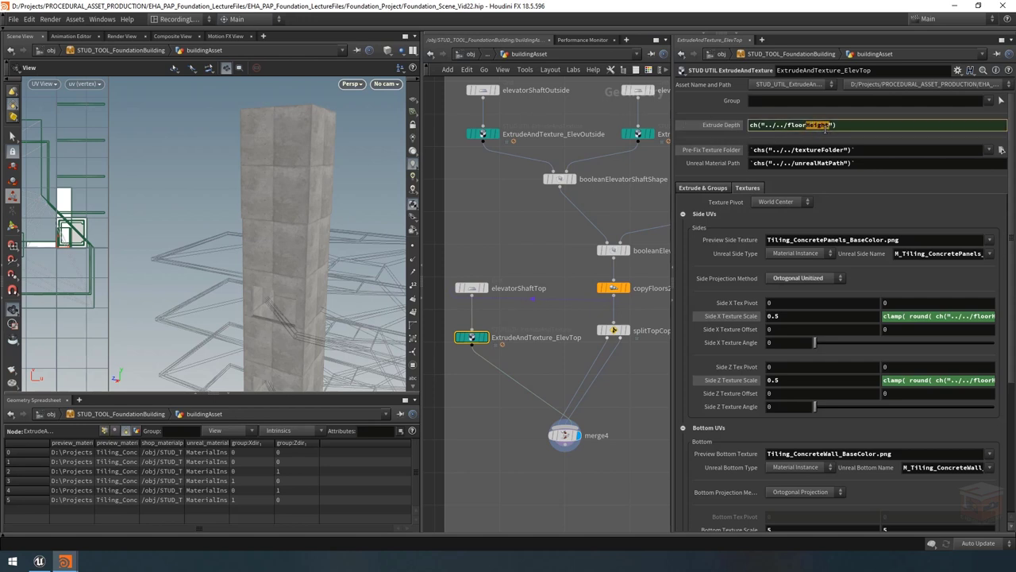
text(Depth)
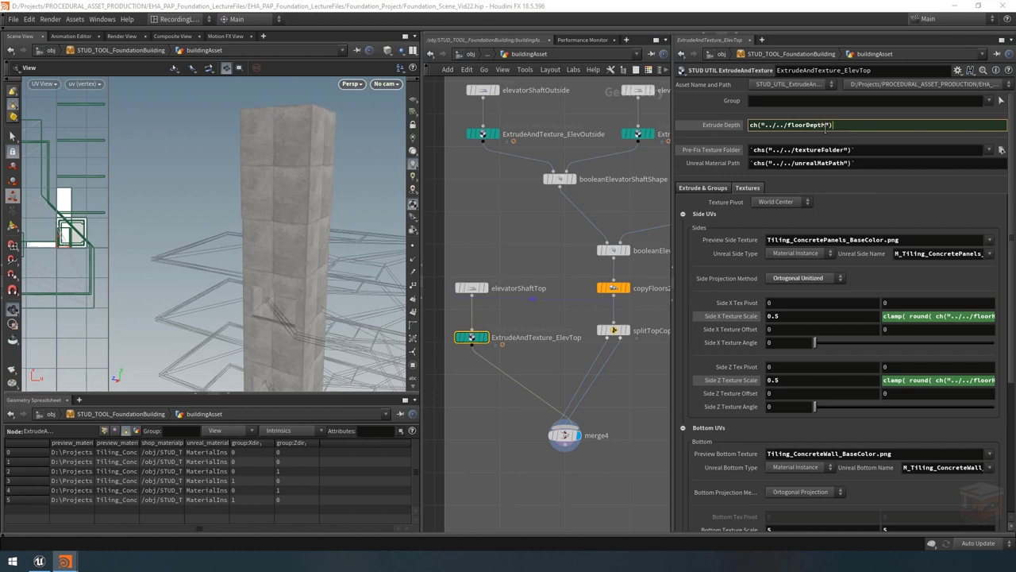
key(Return)
scroll(294, 226, up, 5)
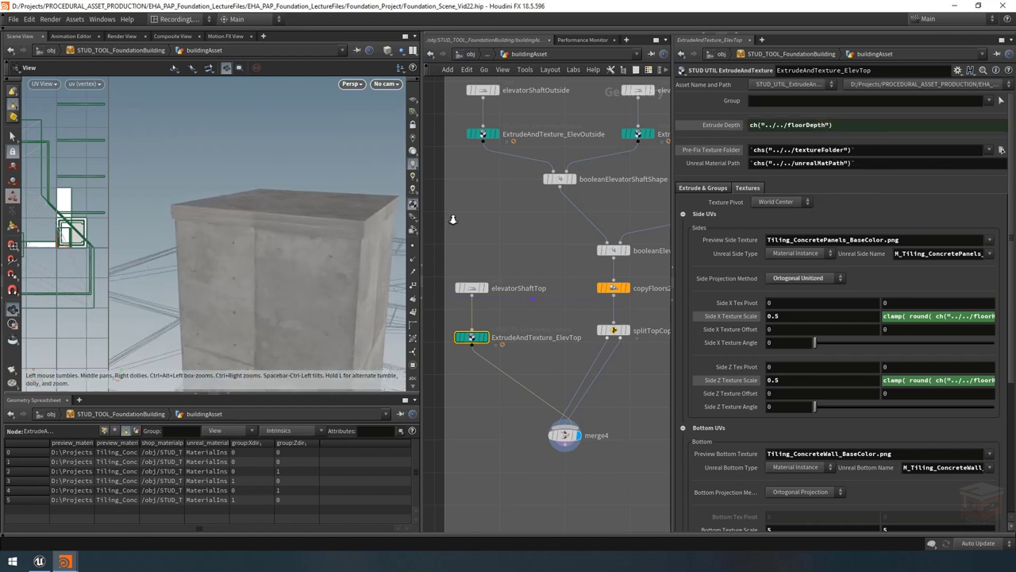
Step: Set the top piece's Preview Side Texture to Tiling_ConcreteBars_BaseColor.png and its Unreal Side Name to Concrete Bars
mouse_move(300, 234)
mouse_down()
mouse_move(325, 214)
mouse_move(268, 222)
mouse_move(310, 222)
mouse_move(287, 223)
mouse_move(292, 238)
mouse_move(293, 220)
mouse_up()
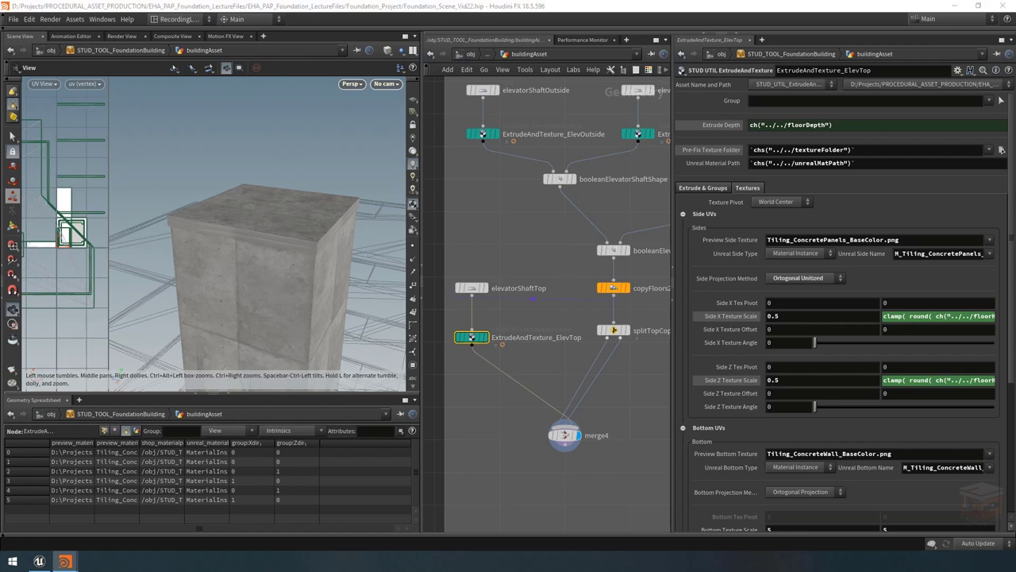
click(989, 239)
click(962, 262)
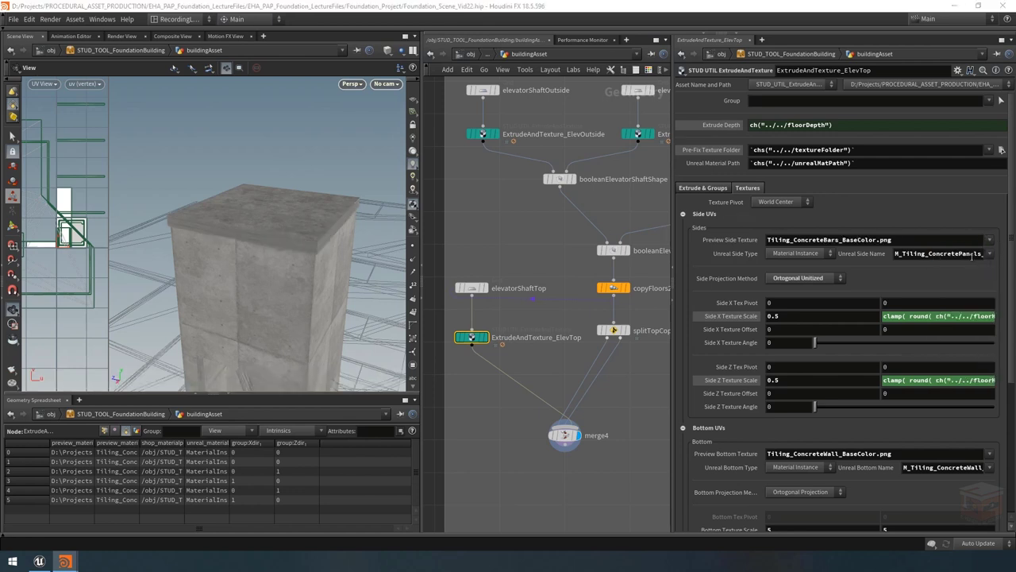
click(990, 254)
click(953, 275)
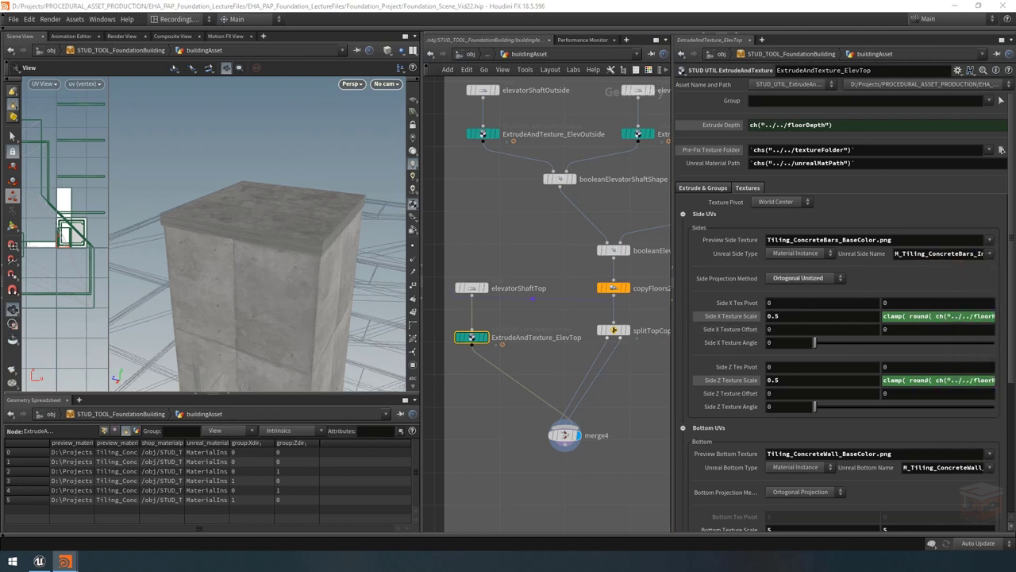
Step: Set the Side Projection Method to Sweep Around and delete the expression channel from the first Side Texture Scale value
click(804, 279)
click(791, 289)
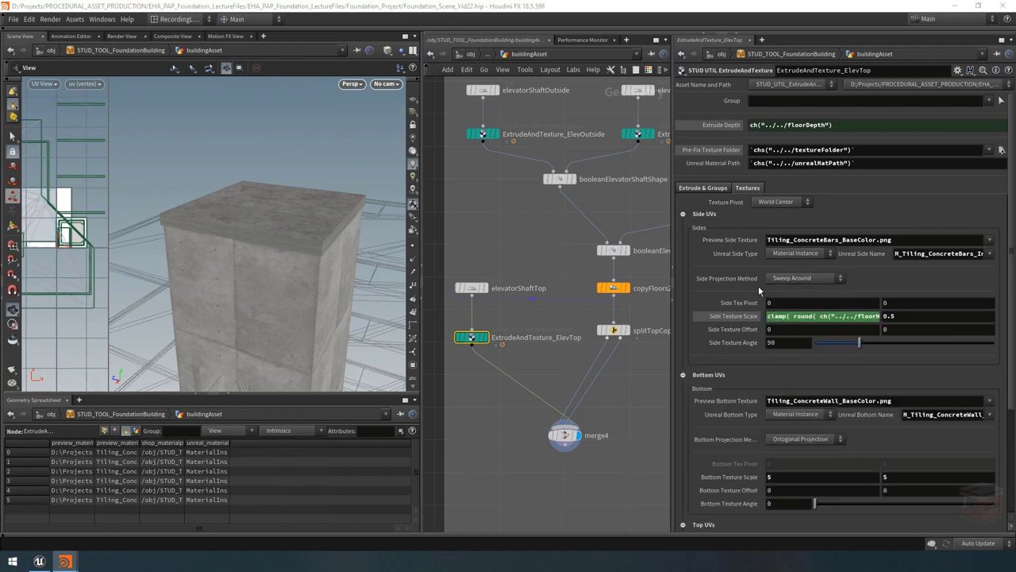
click(796, 316)
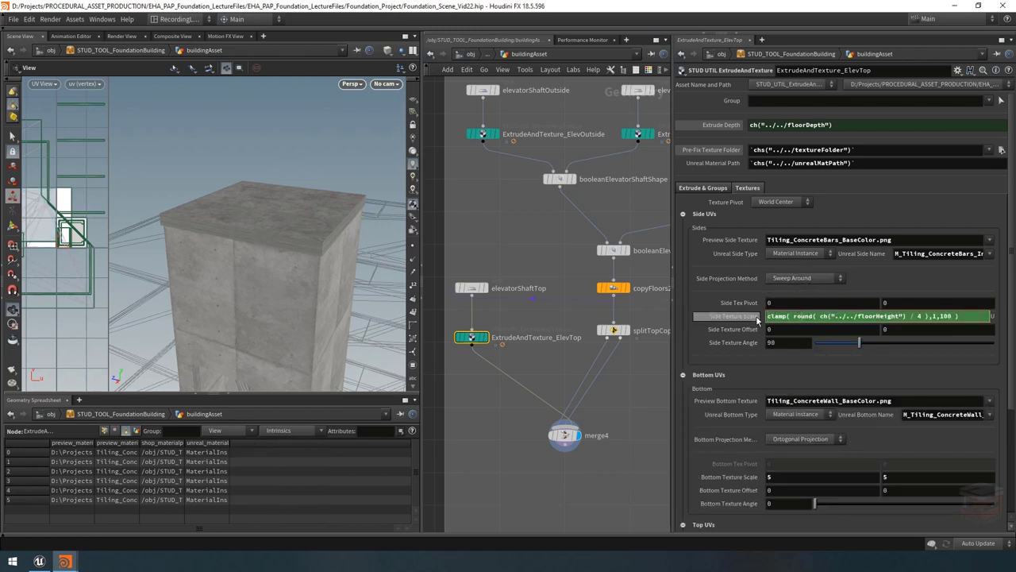
key(ctrl+a)
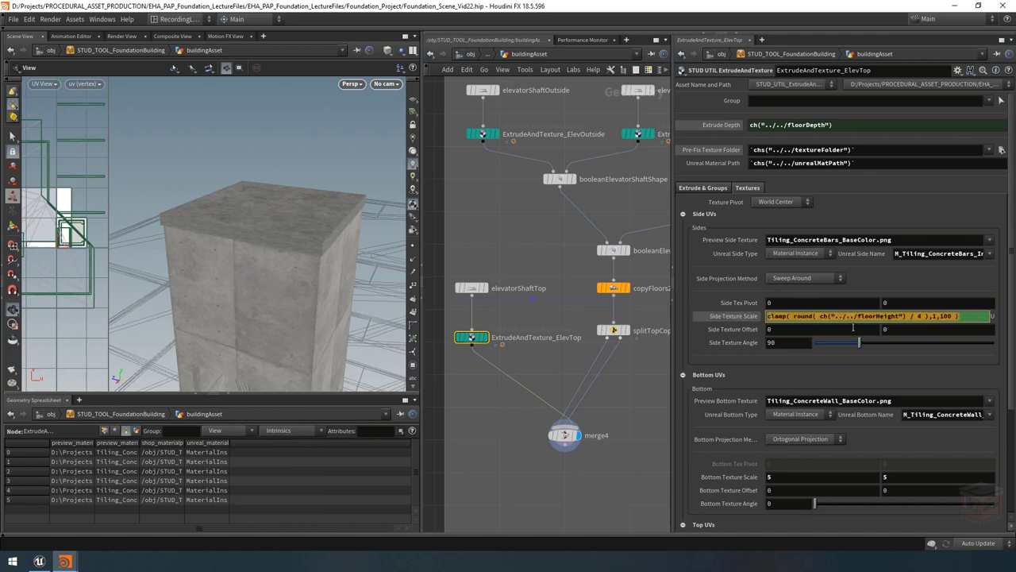
key(Return)
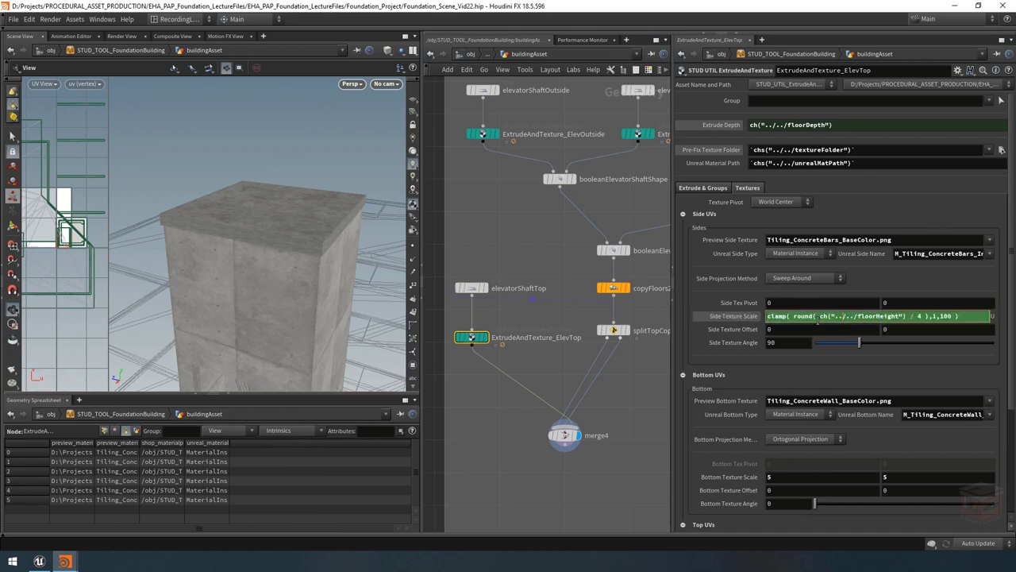
right_click(818, 316)
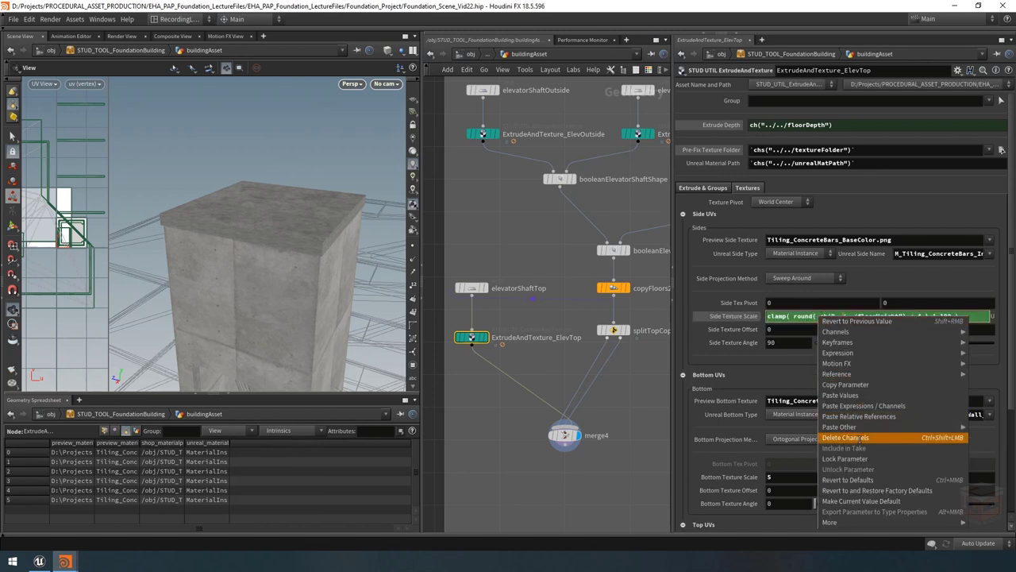
click(845, 437)
key(Return)
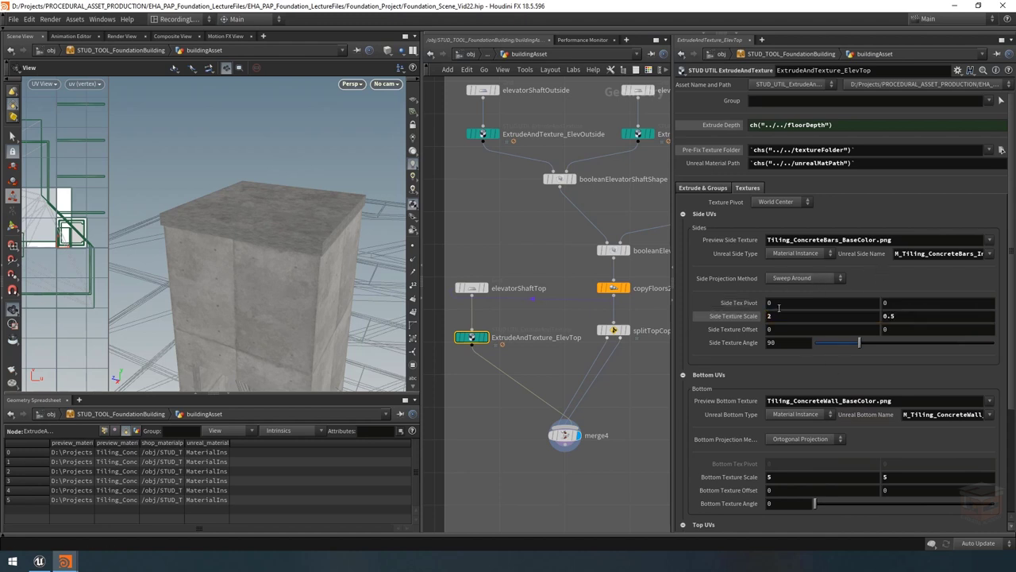
Step: Set the first Side Texture Scale value of ExtrudeAndTexture_ElevTop to 0.21
click(777, 315)
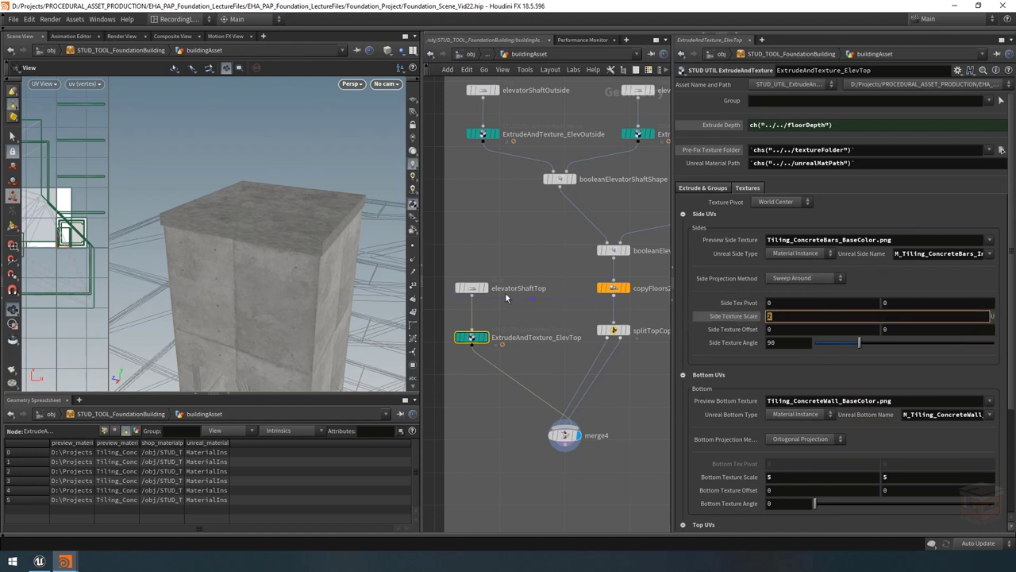
scroll(292, 261, up, 5)
scroll(307, 262, up, 3)
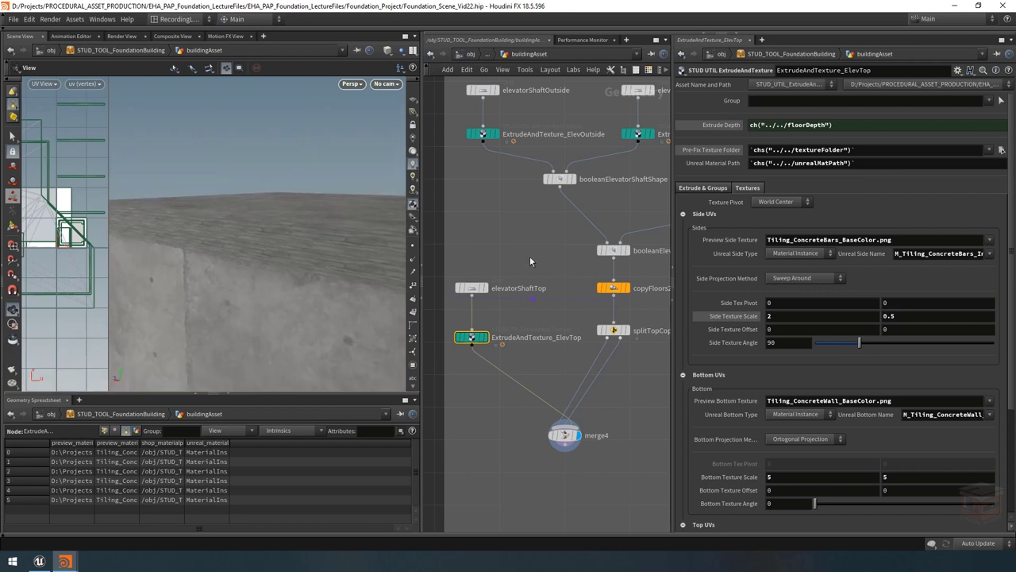
click(770, 316)
text(0.2)
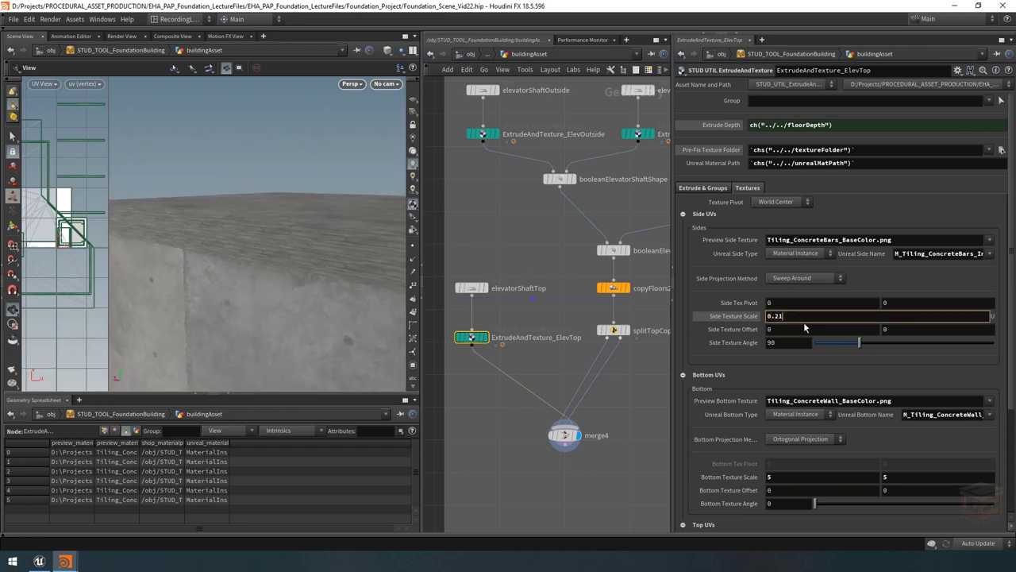
text(1)
key(Return)
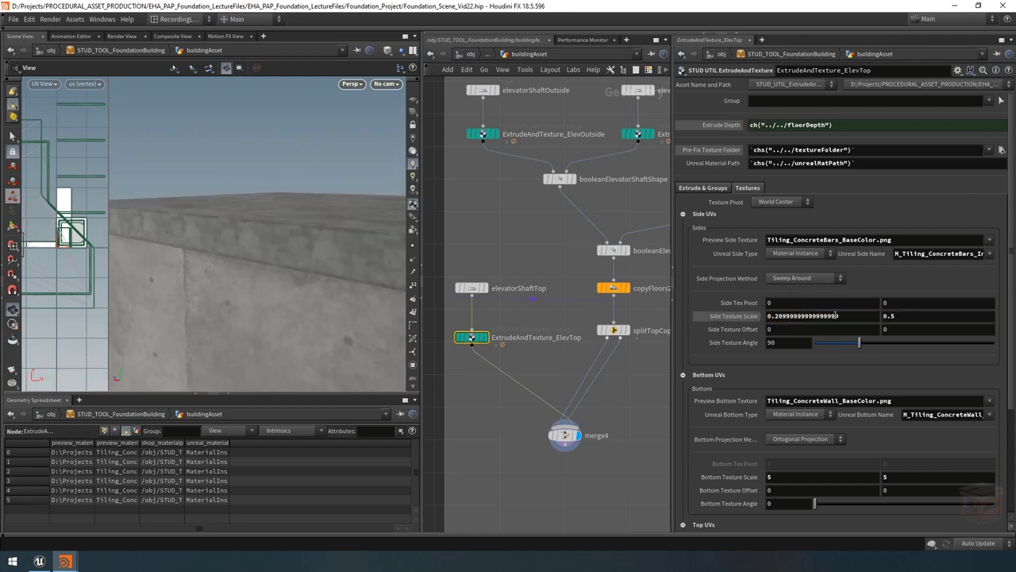
Step: Set the second Side Texture Scale value to 0.25 and check the texture around the top slab's edges
scroll(254, 285, down, 4)
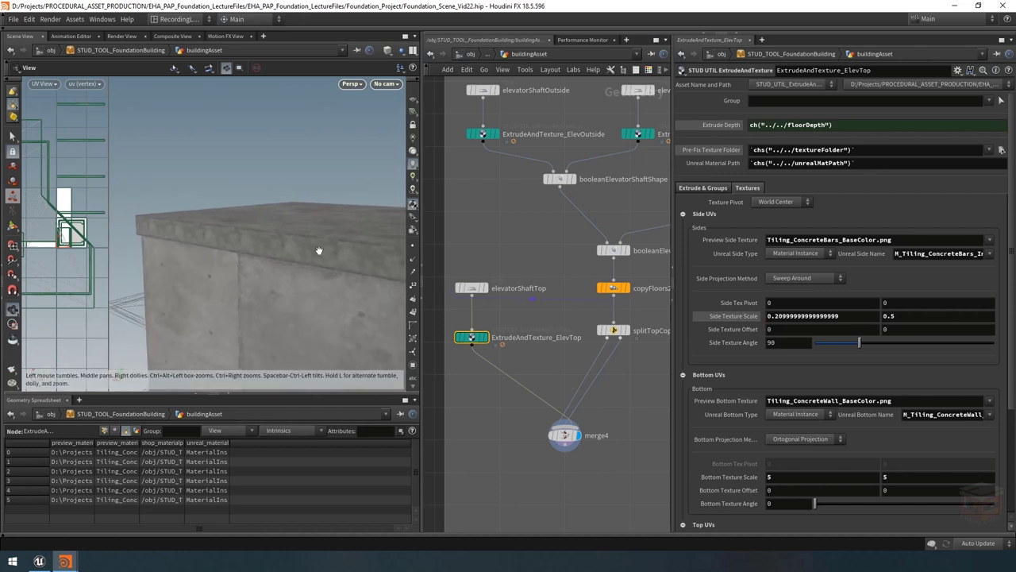
click(920, 315)
text(0.25)
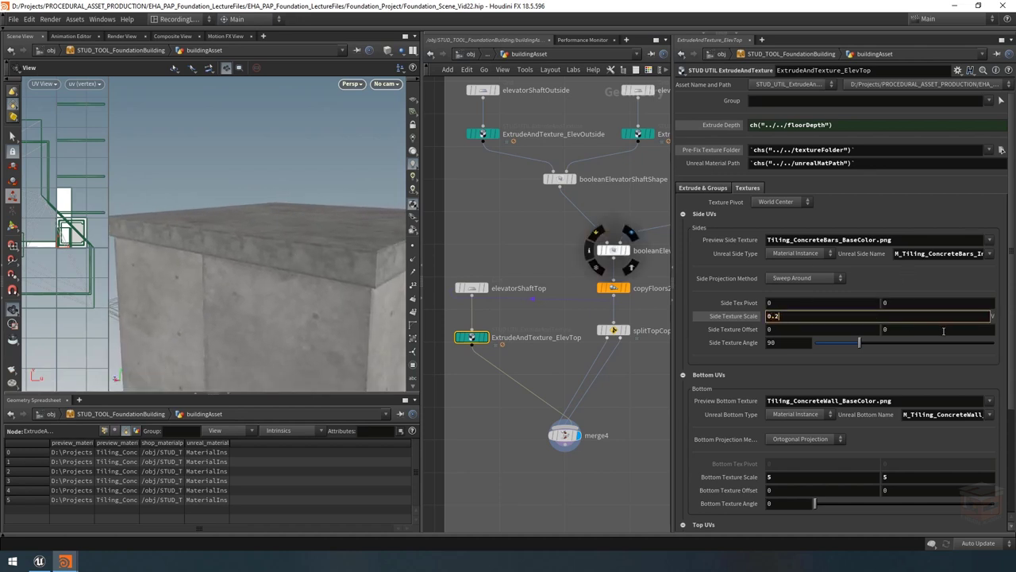
key(Return)
drag(248, 244, 143, 240)
drag(236, 247, 275, 220)
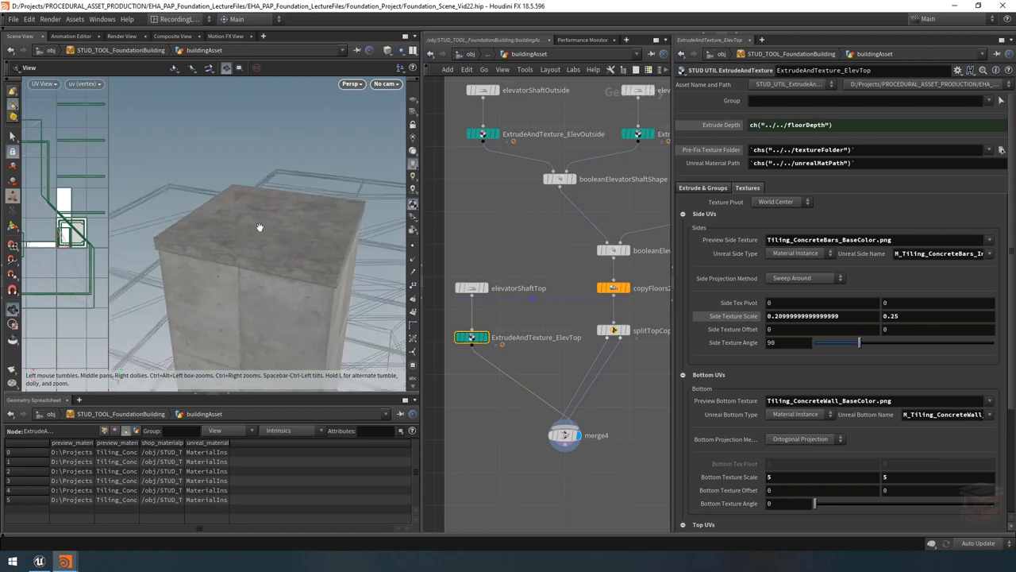
Step: Set the Preview Top Texture to Tiling_RoofPanels_BaseColor.png and the Unreal Top Name to Roof Panels in the Top UVs settings
click(683, 214)
click(683, 224)
click(703, 236)
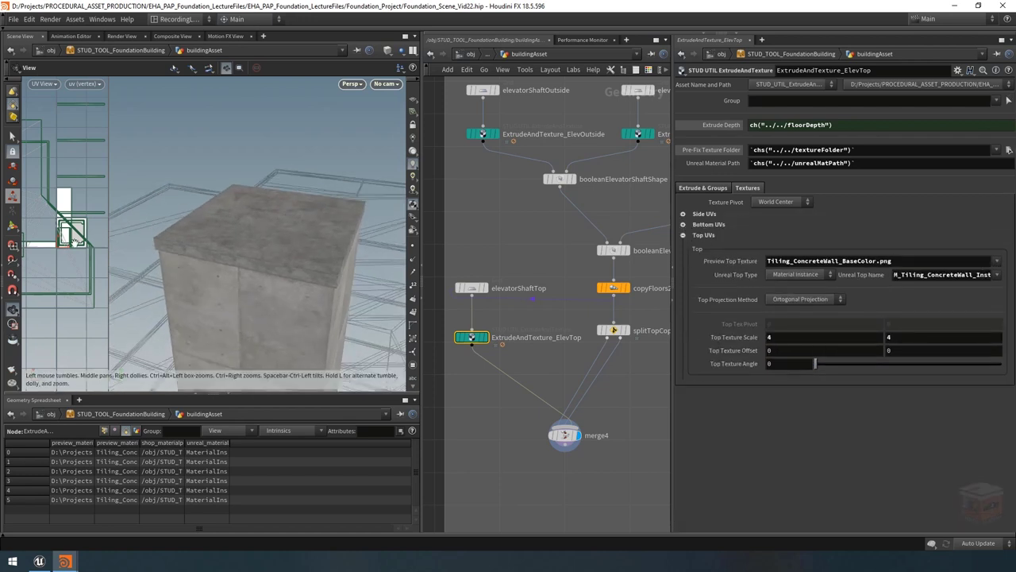
click(996, 261)
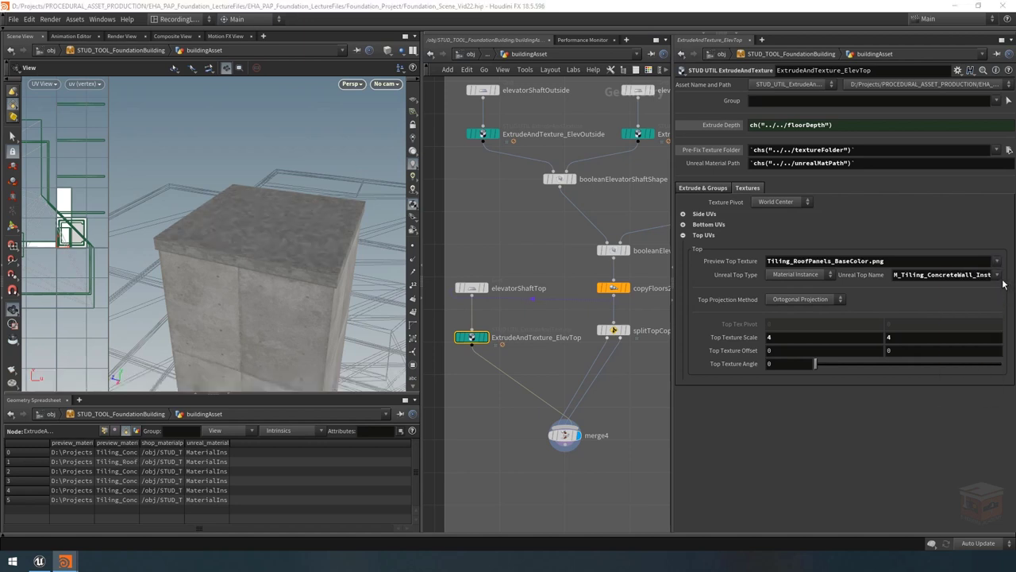
click(997, 274)
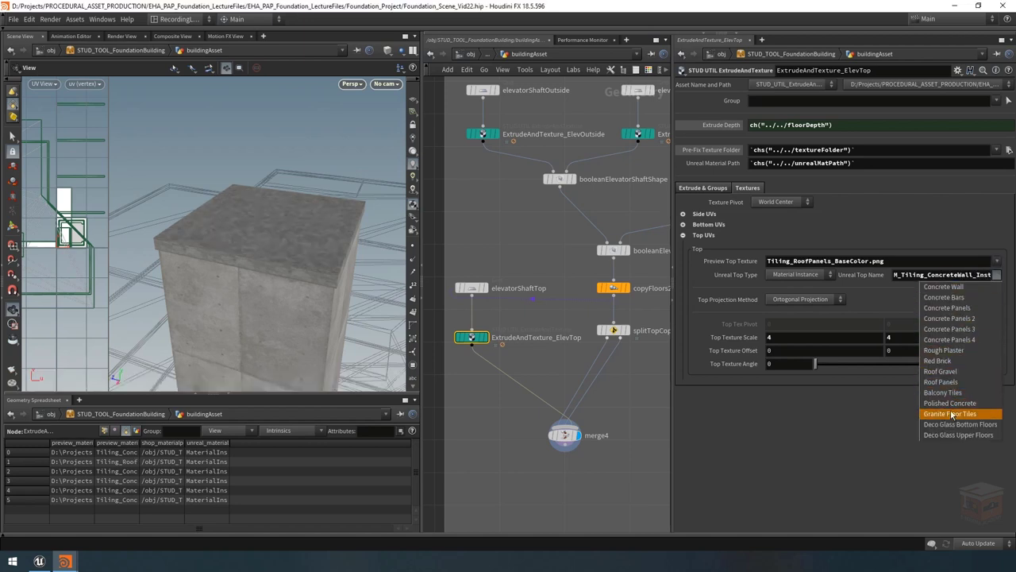
click(950, 382)
drag(294, 243, 321, 247)
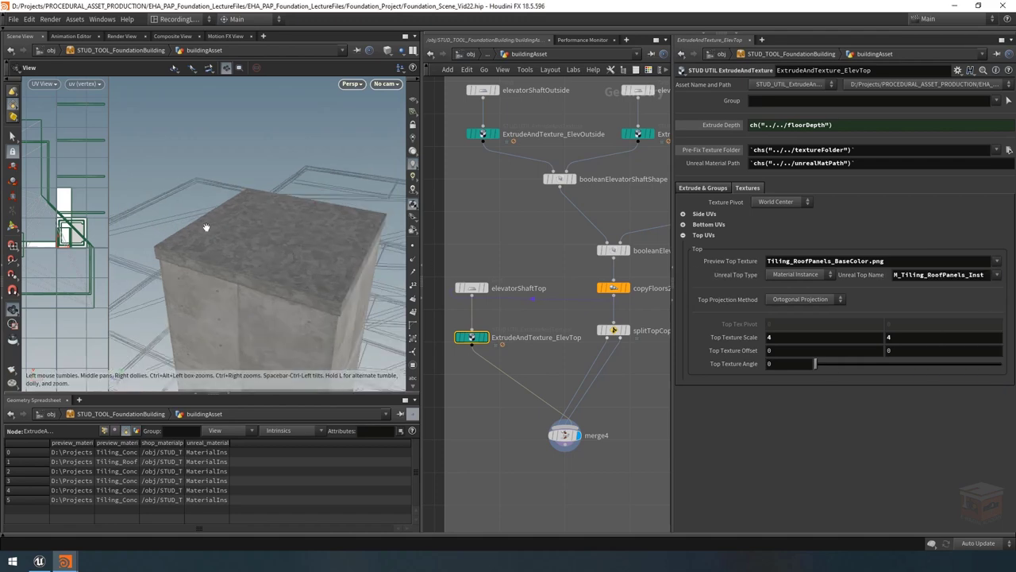
Step: Switch to Unreal Engine, examine the roof panel texture on the reference building's rooftop shaft, and return to Houdini
mouse_move(310, 242)
mouse_down()
mouse_move(306, 290)
mouse_move(308, 247)
mouse_up()
click(39, 560)
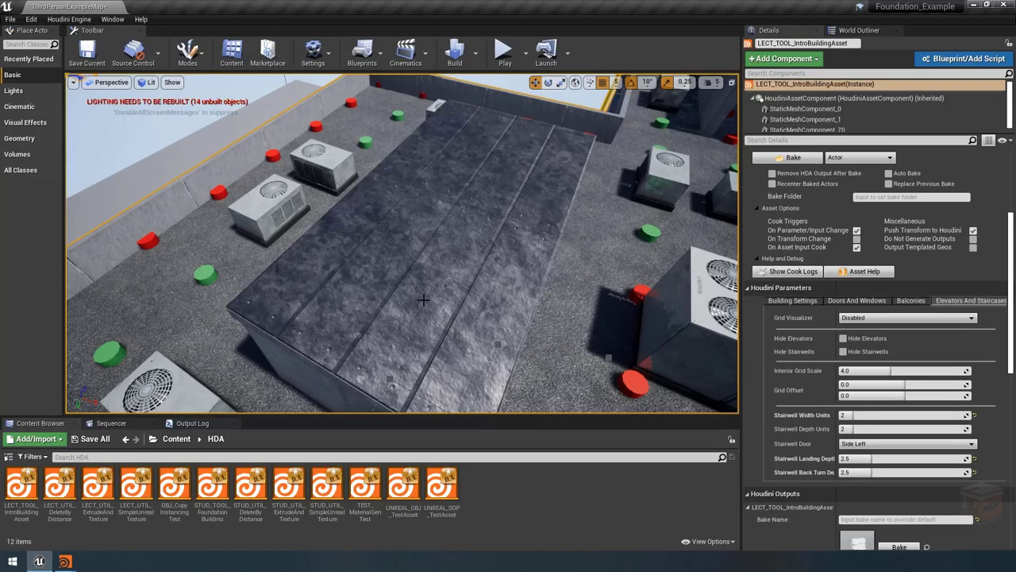
drag(370, 281, 370, 281)
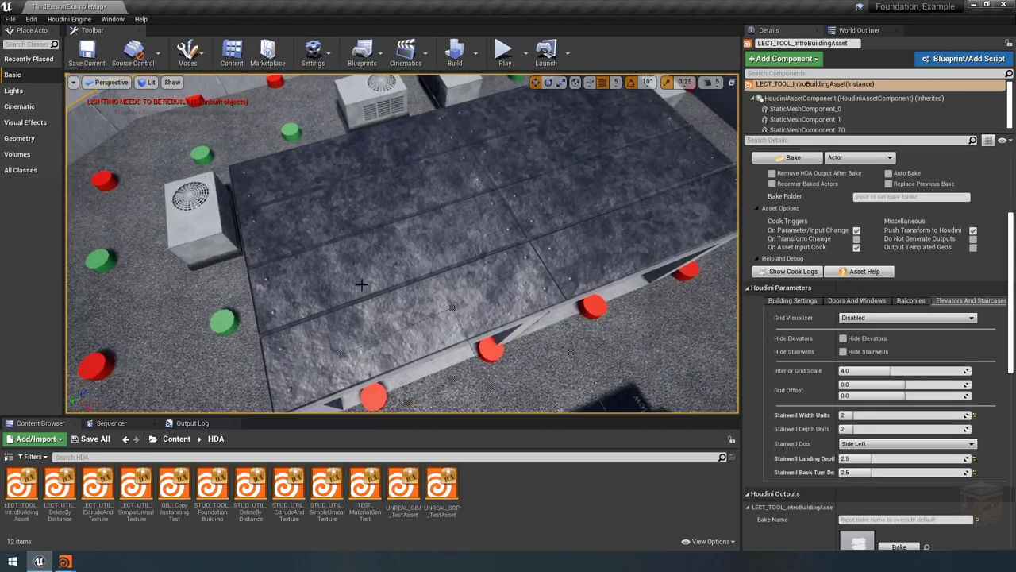
drag(441, 266, 442, 266)
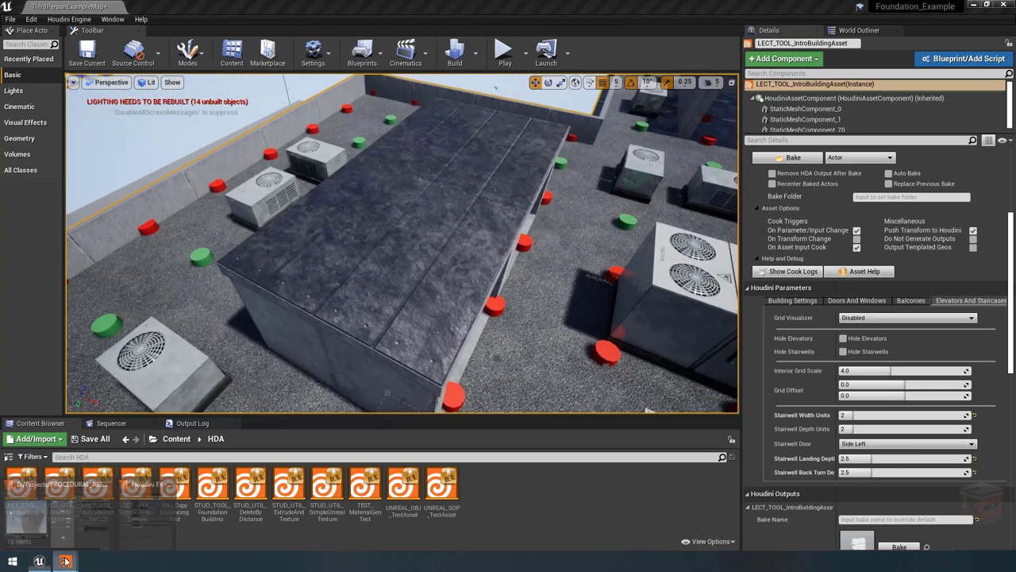
click(45, 518)
mouse_move(294, 246)
mouse_down()
mouse_move(341, 234)
mouse_move(298, 238)
mouse_up()
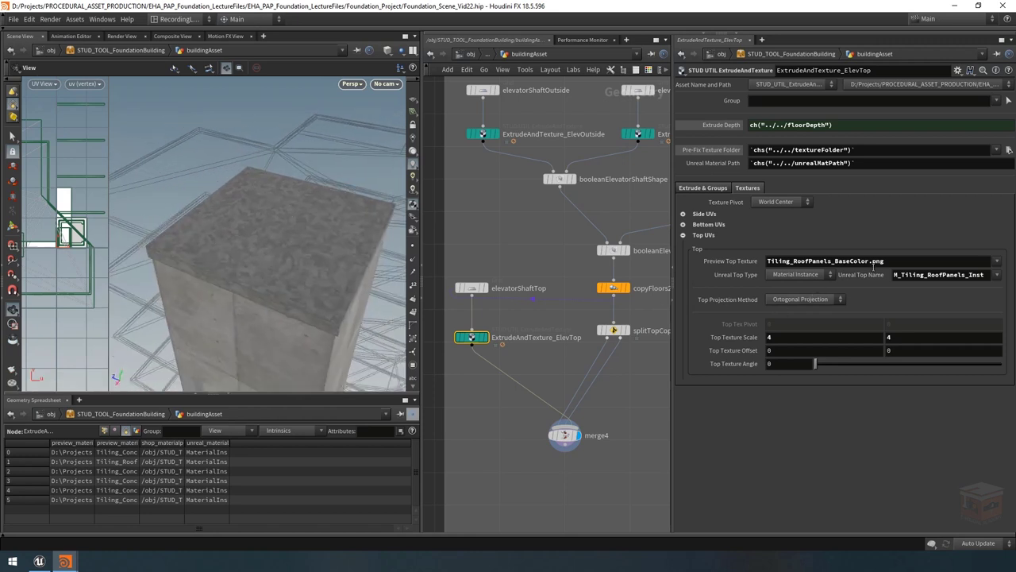
Step: Set the Preview Top Texture of ExtrudeAndTexture_ElevTop to Concrete Panels 2 and check it on the slab
click(997, 261)
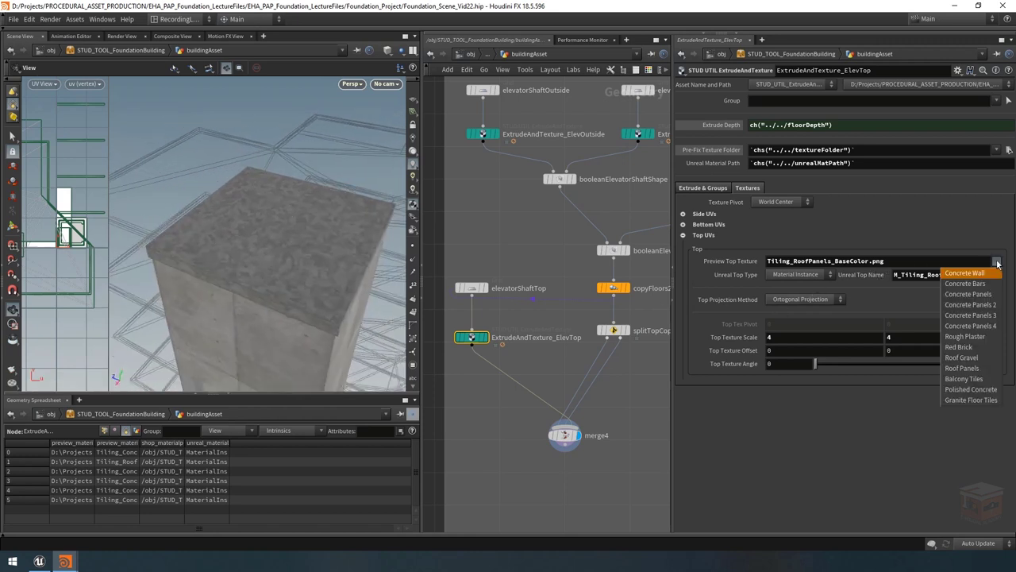
click(970, 305)
drag(317, 234, 358, 270)
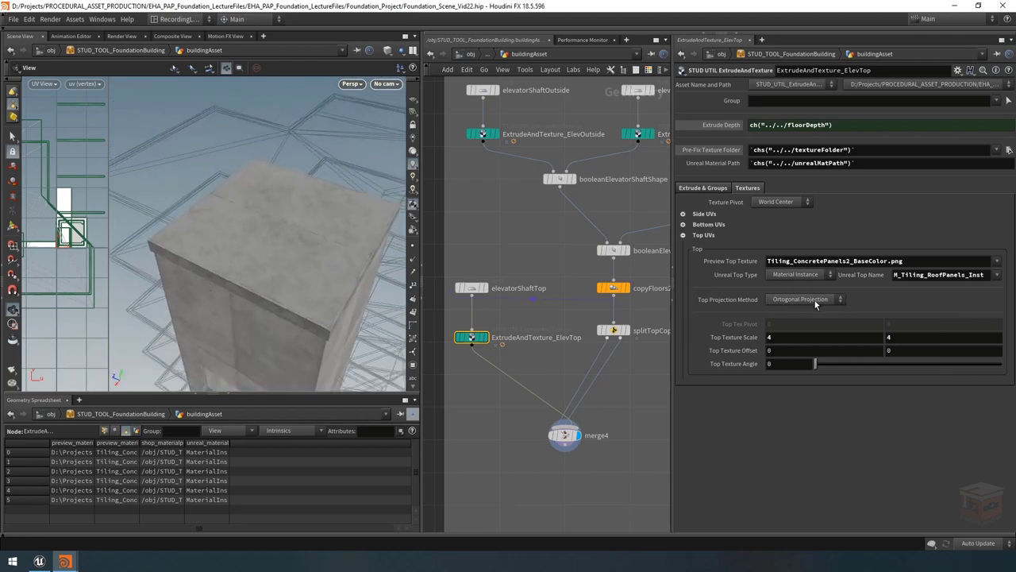
Step: Set the Top Projection Method to Ortogonal Unitized and both Top Texture Scale values to 1
click(814, 300)
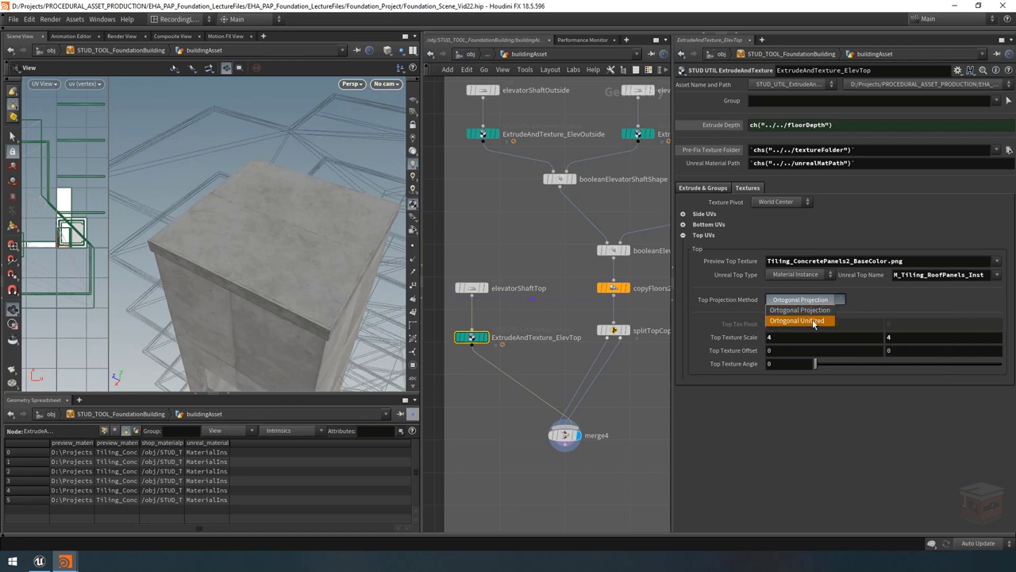
click(813, 322)
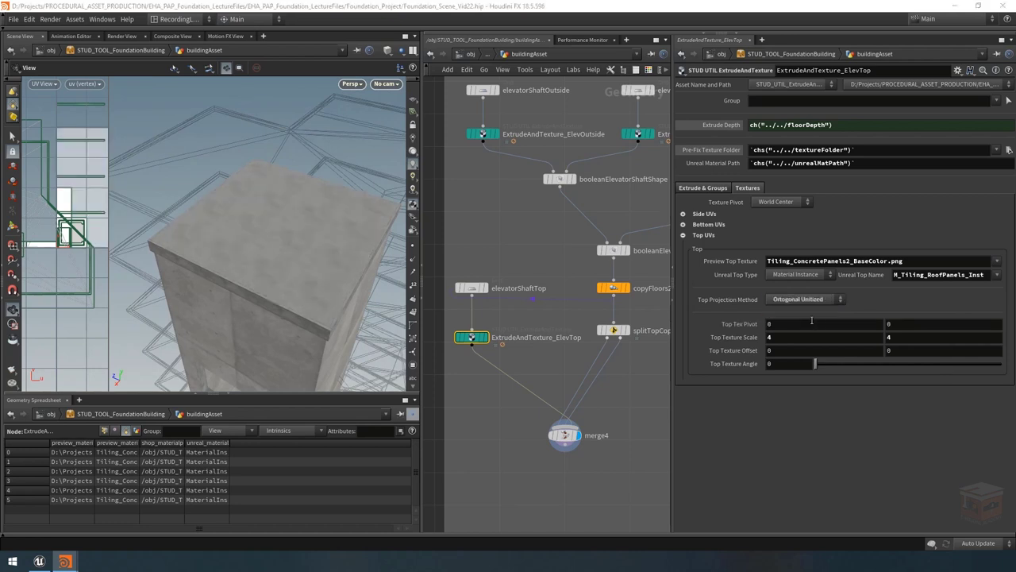
alt+drag(328, 283, 262, 246)
key(Return)
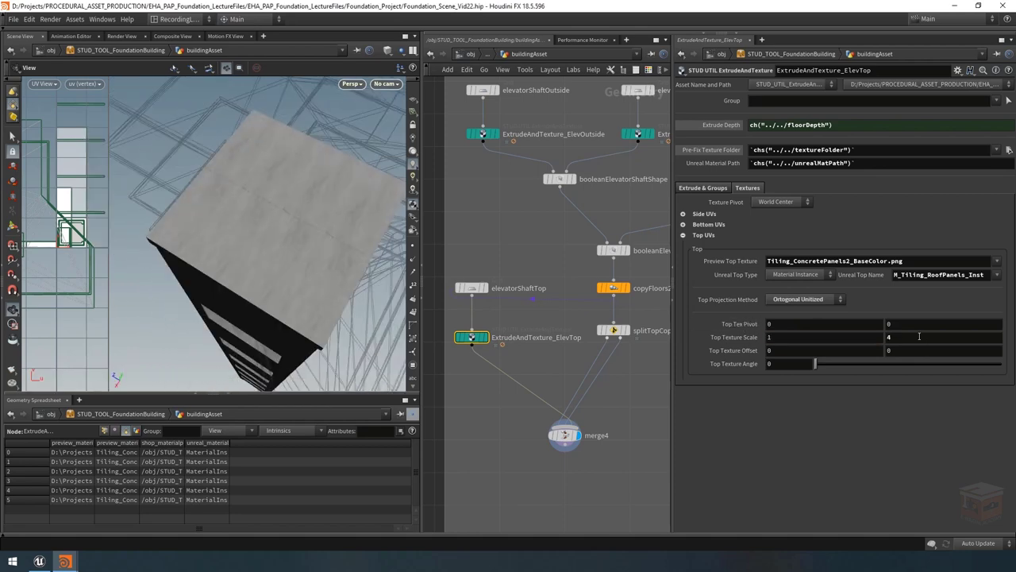
alt+drag(241, 199, 199, 168)
mouse_move(288, 248)
alt+mouse_down()
mouse_move(266, 231)
mouse_move(292, 218)
mouse_move(308, 242)
alt+mouse_up()
Step: Set the Preview Top Texture back to Roof Panels and check the slab's top face
click(997, 262)
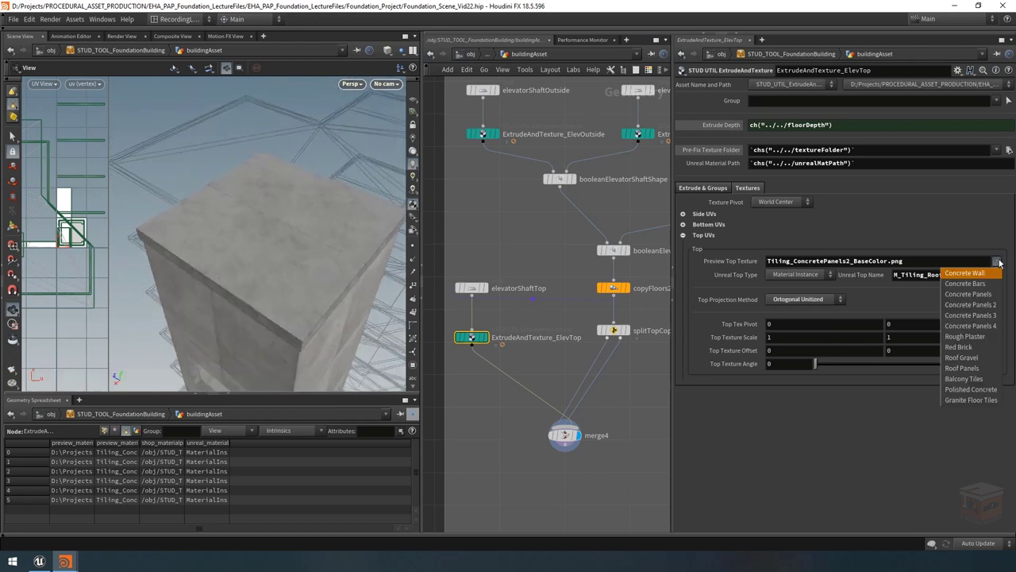
click(962, 369)
alt+drag(363, 245, 318, 249)
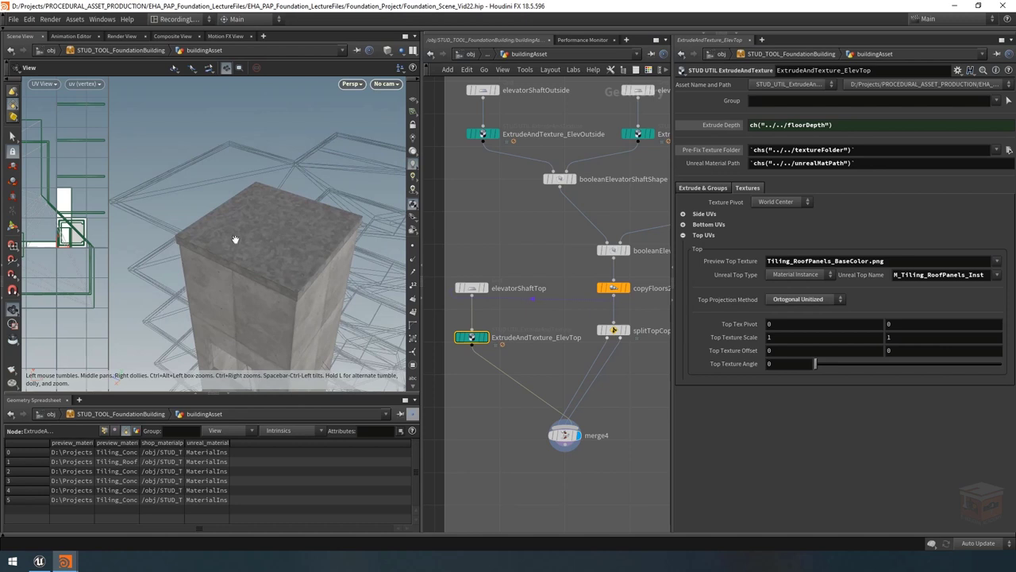
Step: Expand the Bottom UVs settings, inspect the slab's texture from several angles, and undo the last node move
click(683, 225)
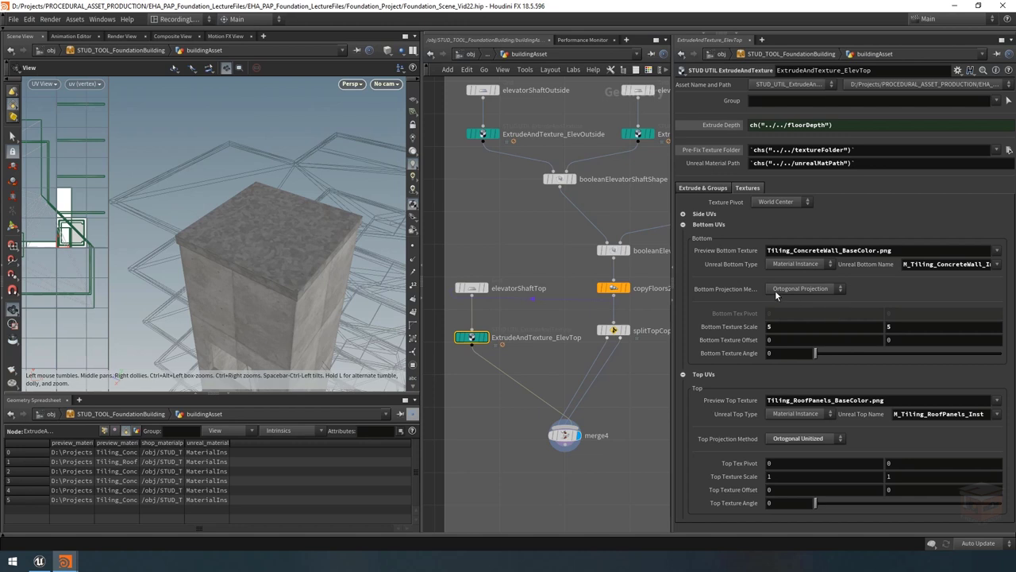
drag(270, 274, 295, 225)
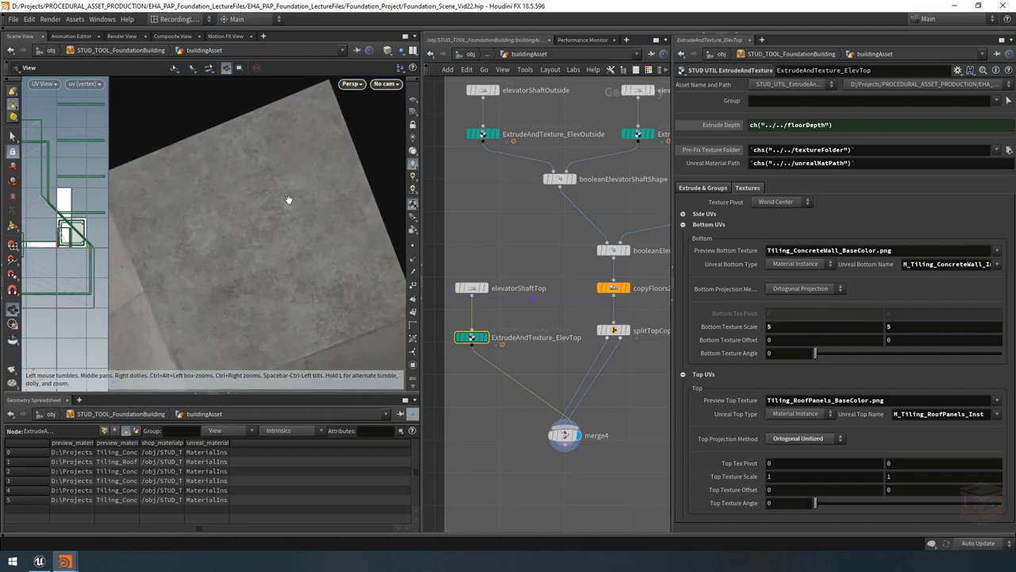
scroll(295, 188, down, 3)
drag(293, 191, 268, 162)
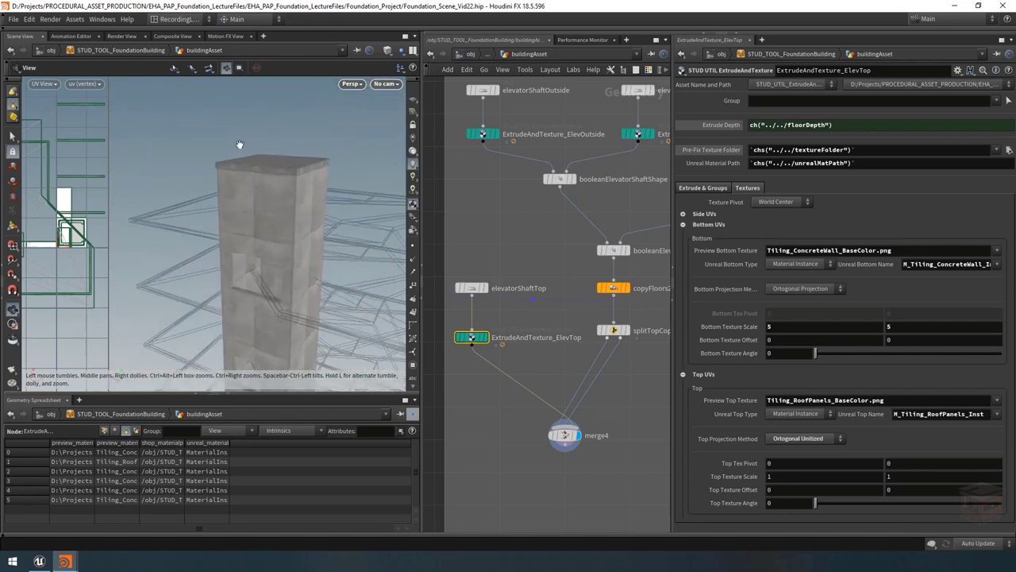
key(ctrl+z)
scroll(577, 314, down, 2)
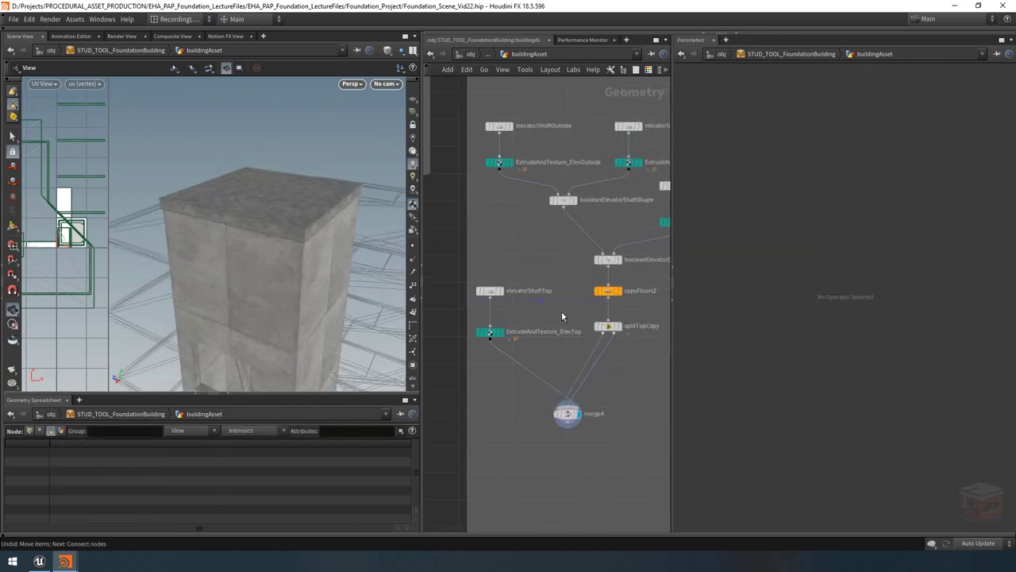
Step: Display the OUT_elevatorShaft null and check where the placeholder shaft stands among the building's floors
drag(306, 227, 290, 244)
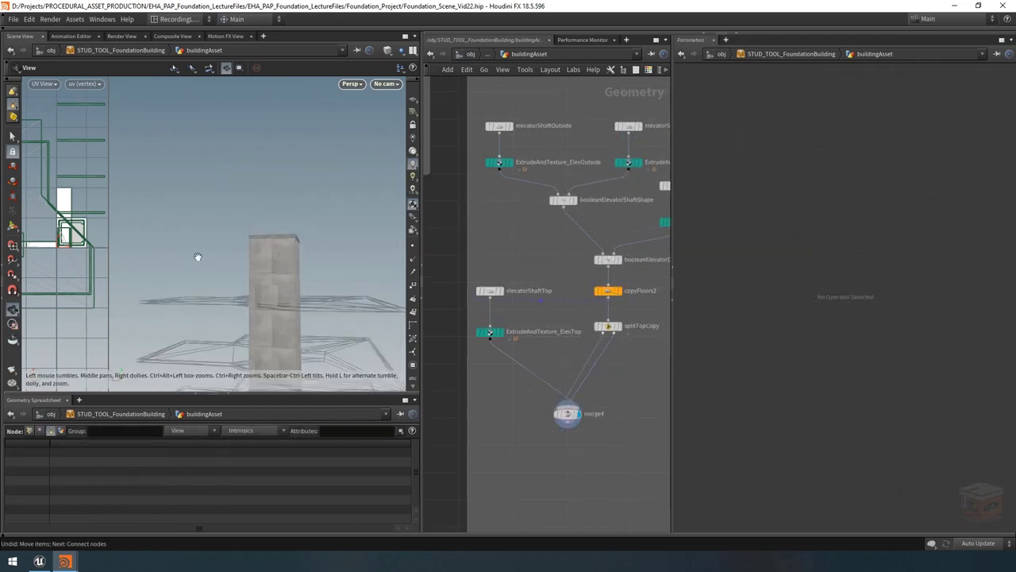
scroll(624, 397, down, 5)
scroll(554, 374, up, 2)
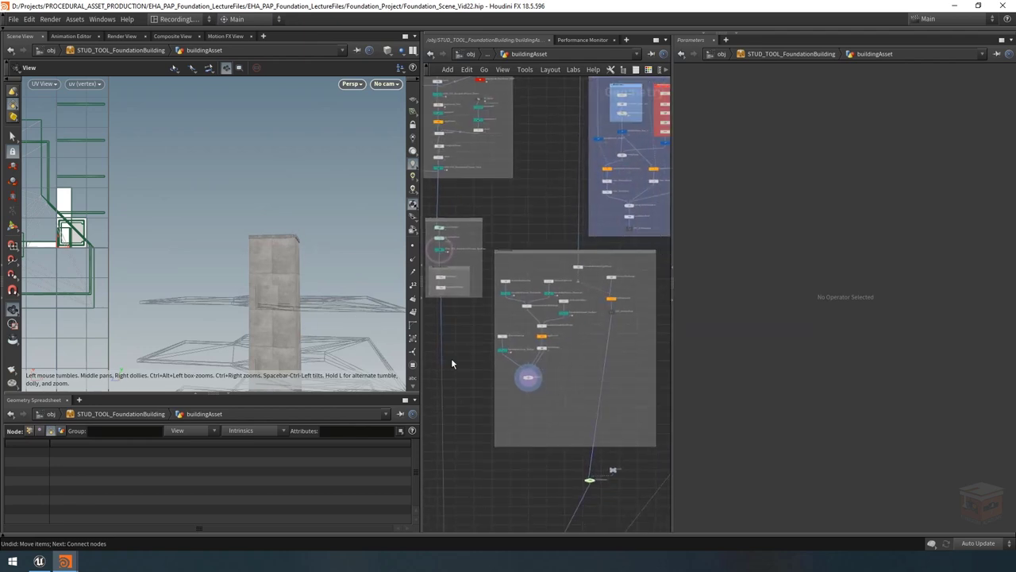
scroll(590, 392, up, 3)
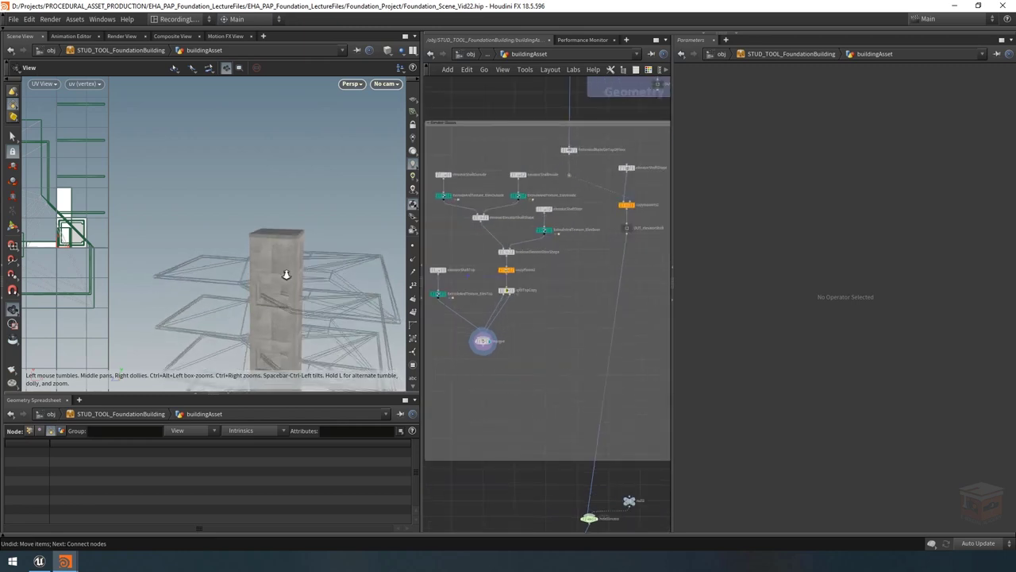
scroll(629, 231, up, 3)
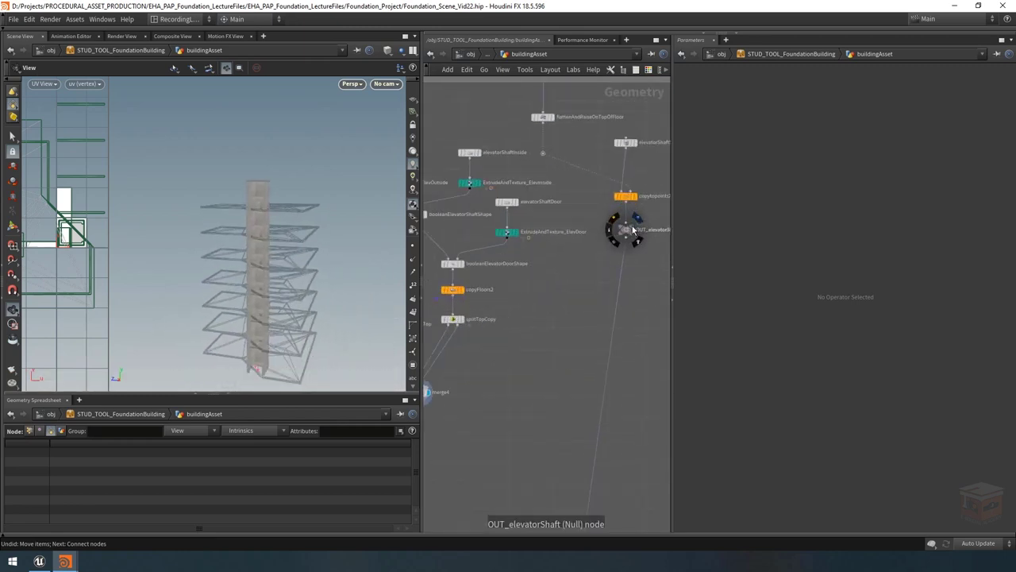
drag(181, 257, 268, 293)
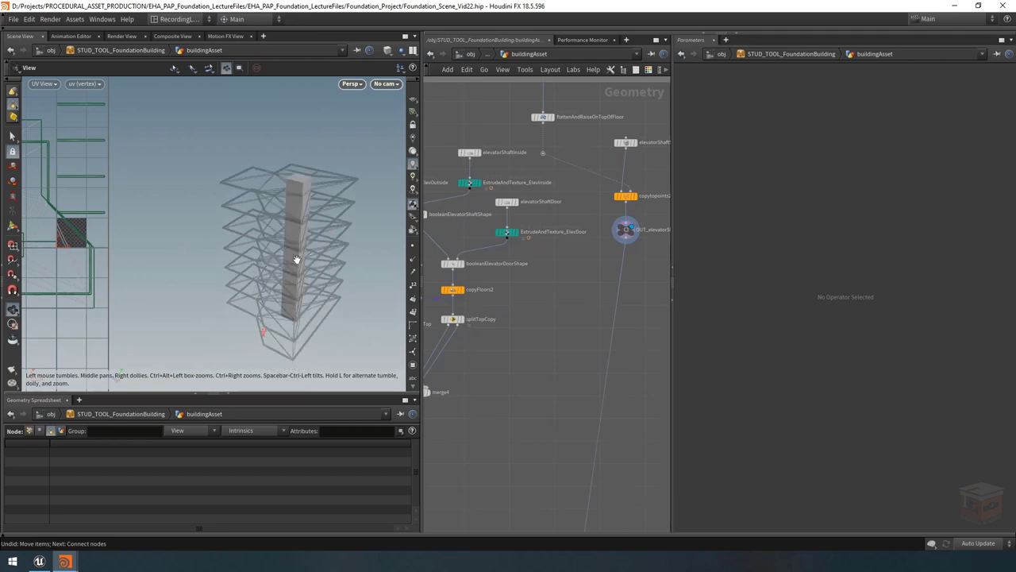
drag(296, 259, 304, 254)
Step: Add a Copy to Points node fed from the dot below flattenAndRaiseOnTopOfFloor, moving that wire to its second input
scroll(603, 325, down, 4)
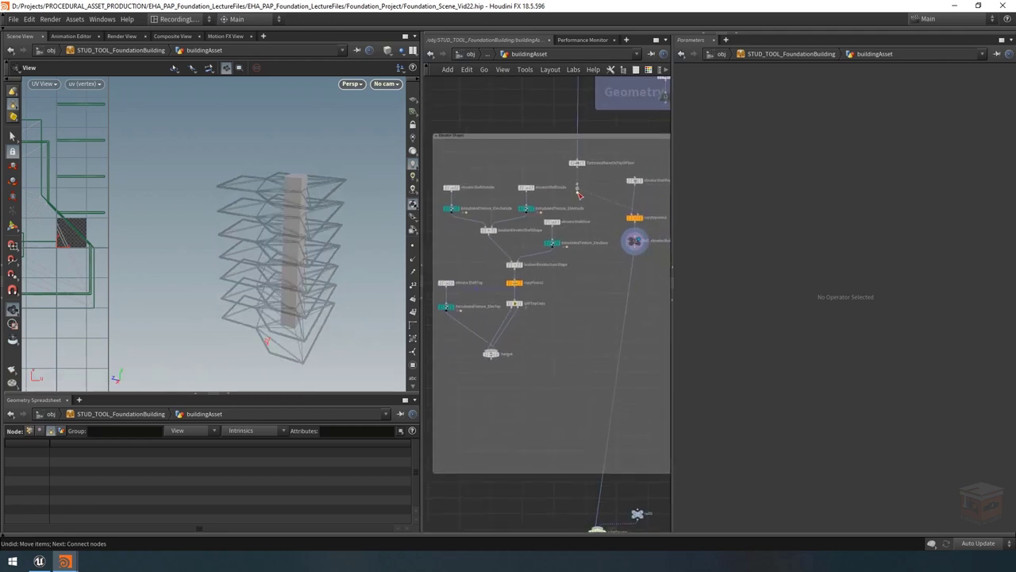
click(578, 191)
middle_drag(582, 374, 581, 370)
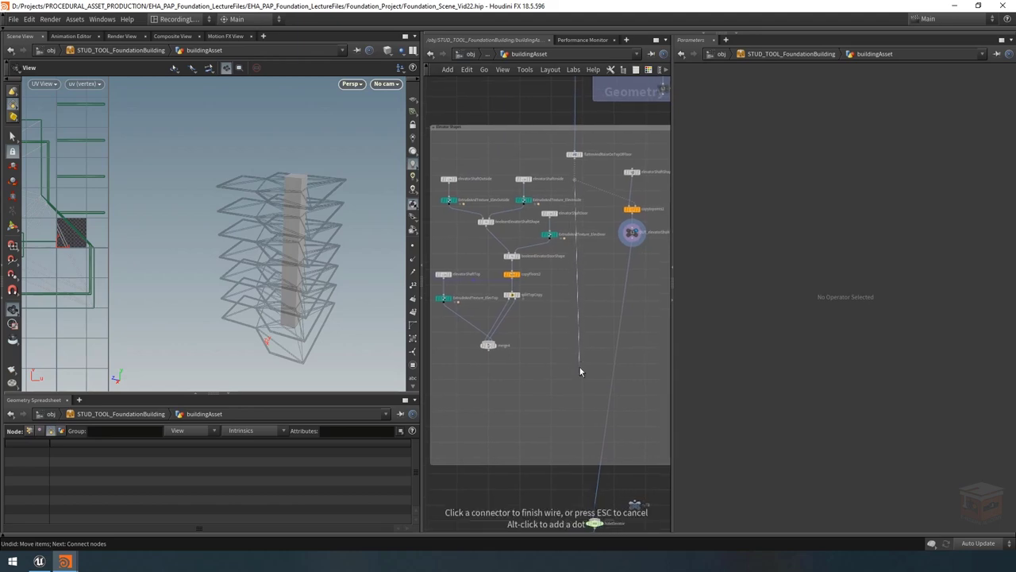
key(Tab)
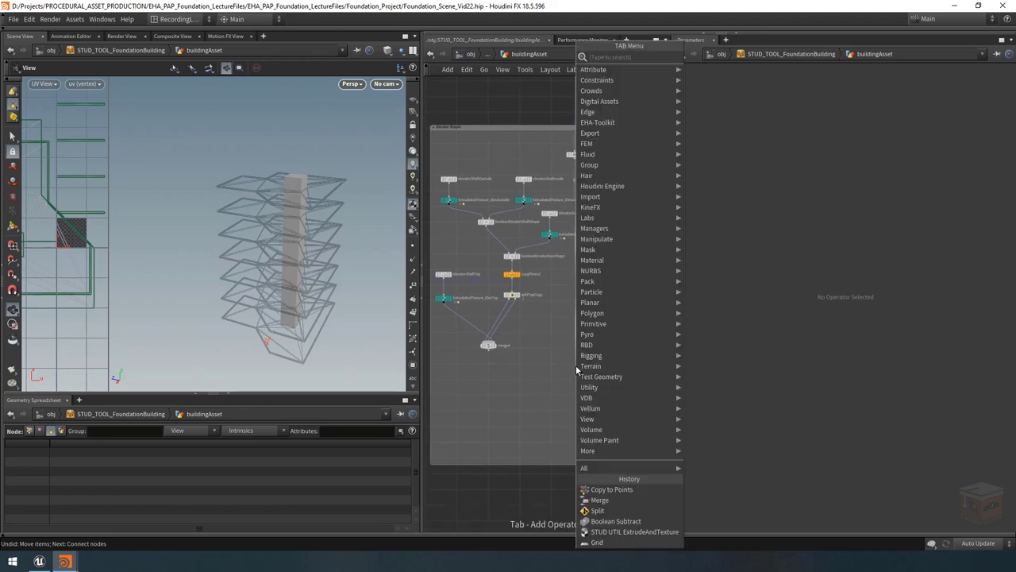
text(copyto)
key(Return)
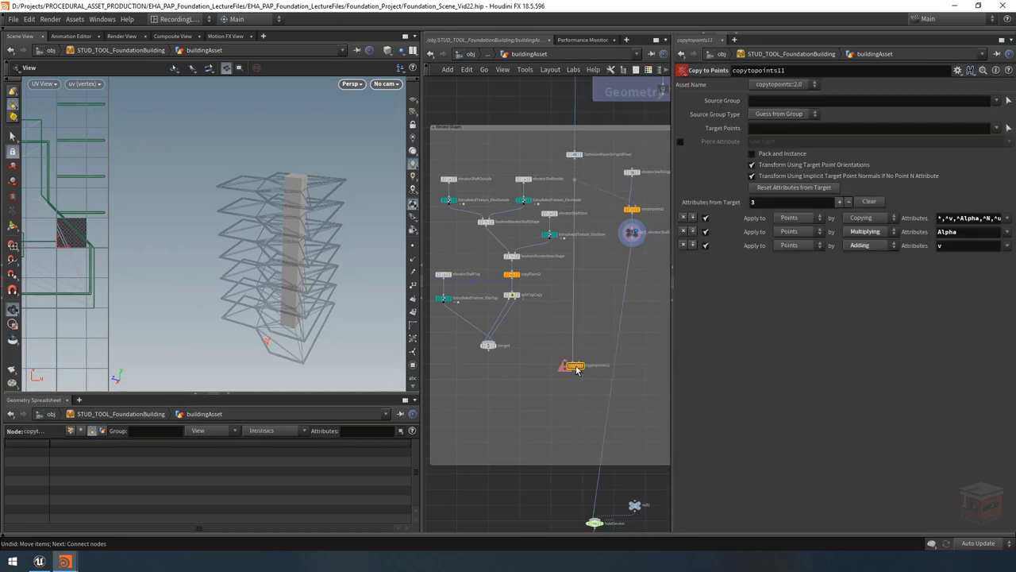
scroll(576, 365, up, 5)
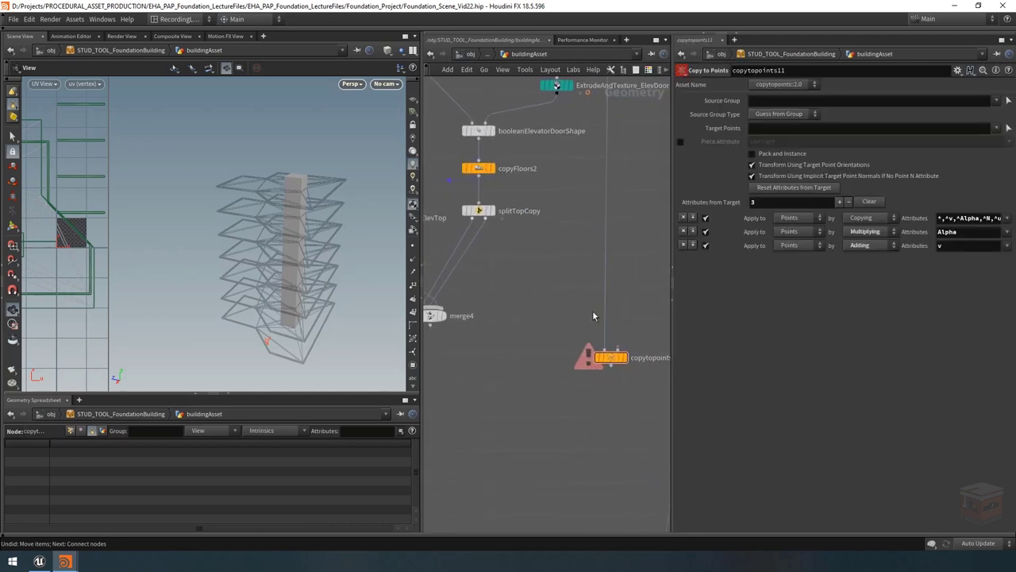
drag(605, 307, 620, 357)
Step: Connect merge4 to the first input of the new Copy to Points node and display its result
scroll(620, 349, down, 2)
click(497, 325)
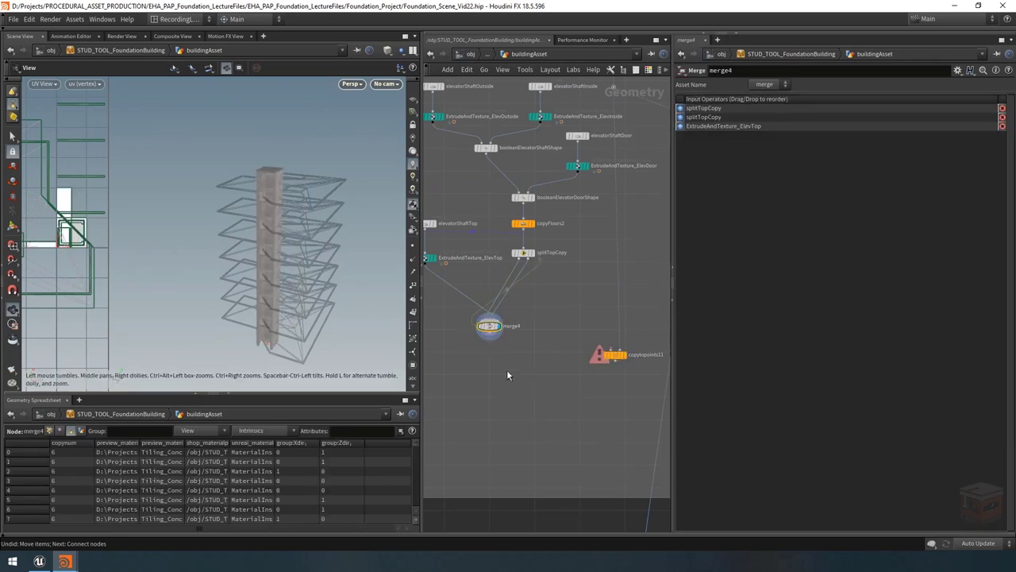
click(489, 336)
click(614, 347)
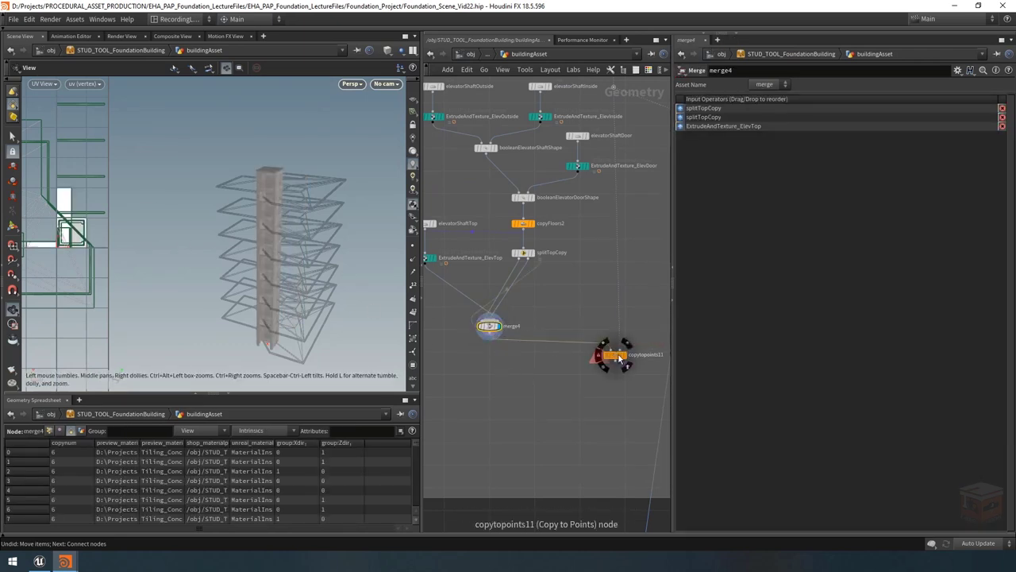
click(623, 354)
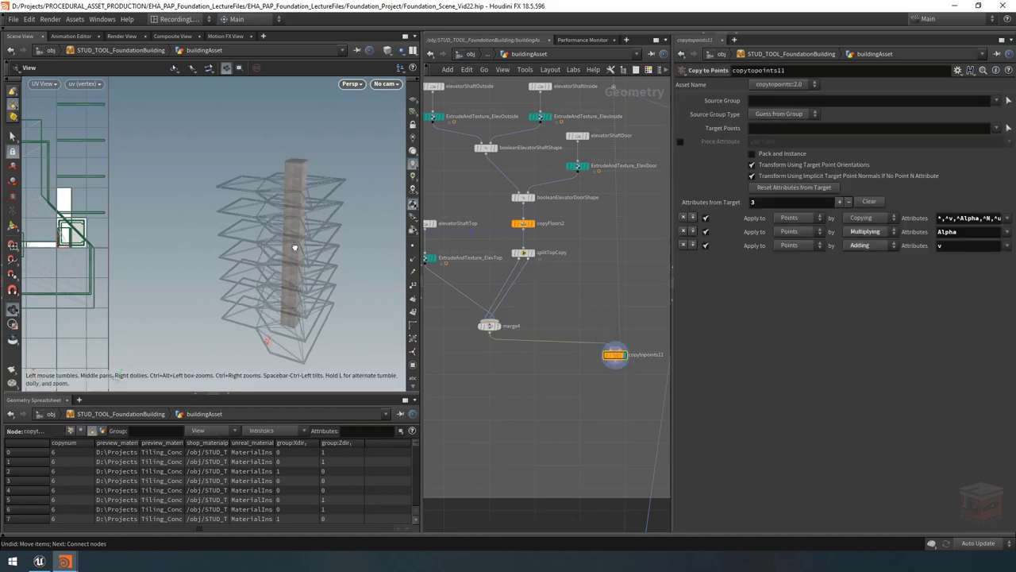
Step: Inspect the copied elevator shaft's placement in the building and its door openings up close
scroll(293, 233, up, 8)
drag(373, 206, 282, 177)
scroll(283, 177, down, 6)
drag(239, 238, 278, 244)
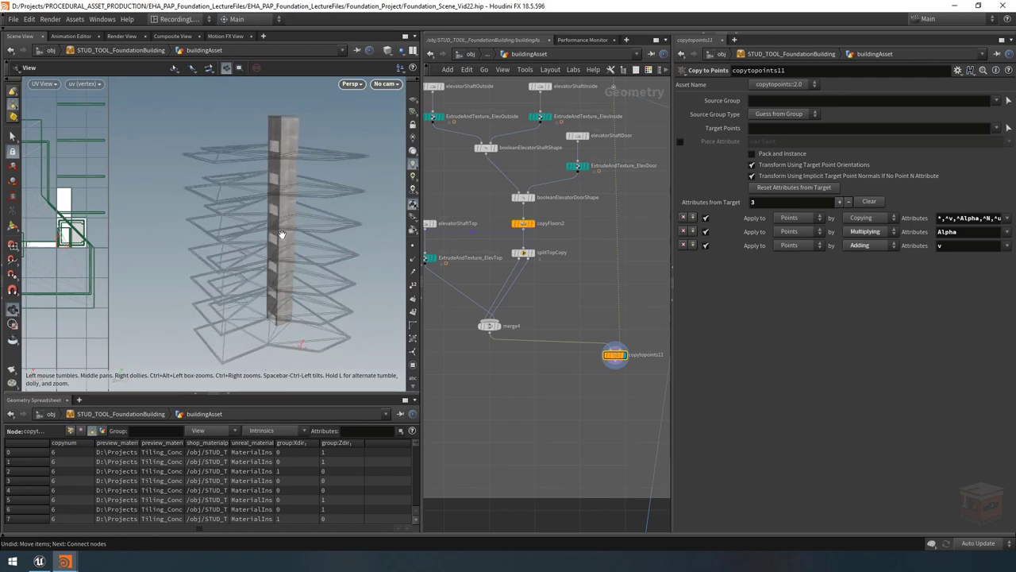
scroll(268, 135, up, 10)
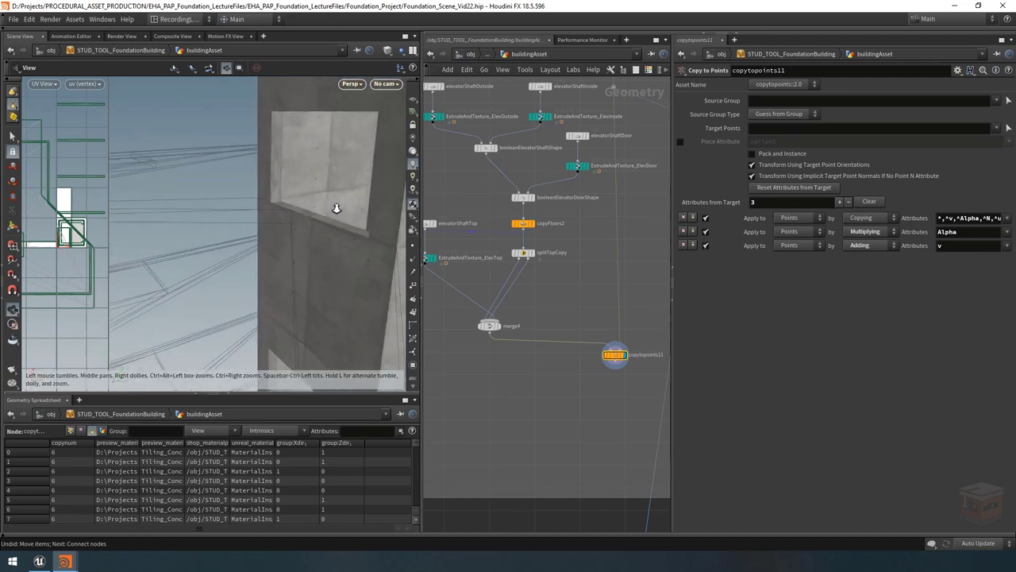
drag(317, 222, 234, 216)
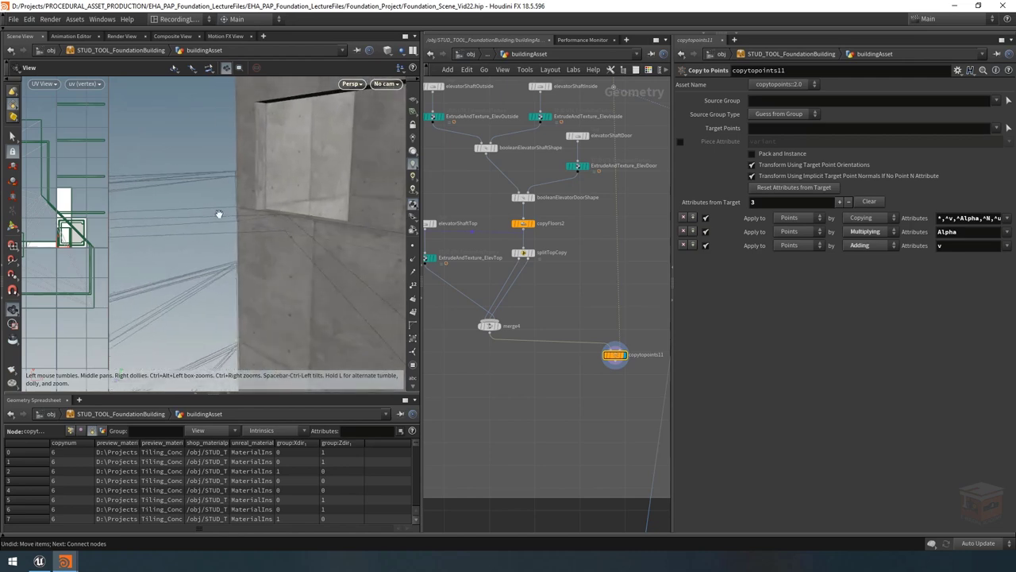
Step: Rewire the elevator switch's input from OUT_elevatorShaft to the new Copy to Points node and line up the switch and null2 beneath it
scroll(553, 408, down, 5)
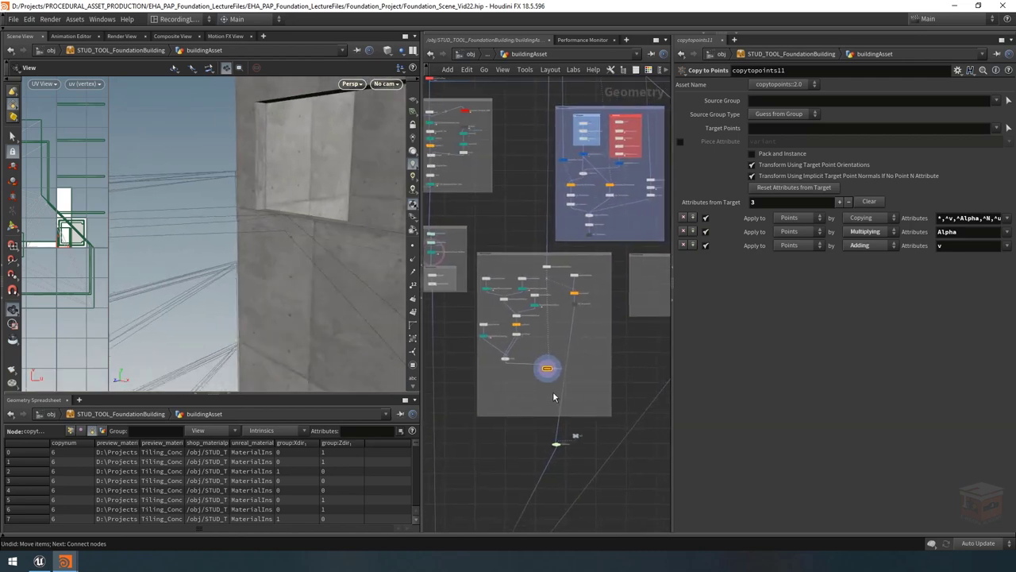
scroll(585, 354, up, 8)
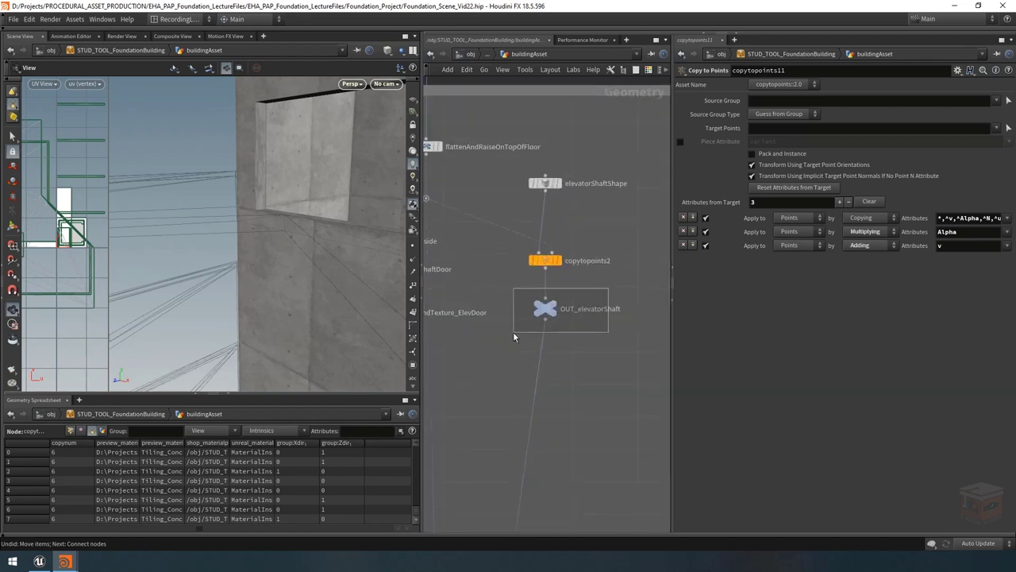
click(555, 312)
drag(548, 309, 546, 322)
scroll(572, 402, down, 6)
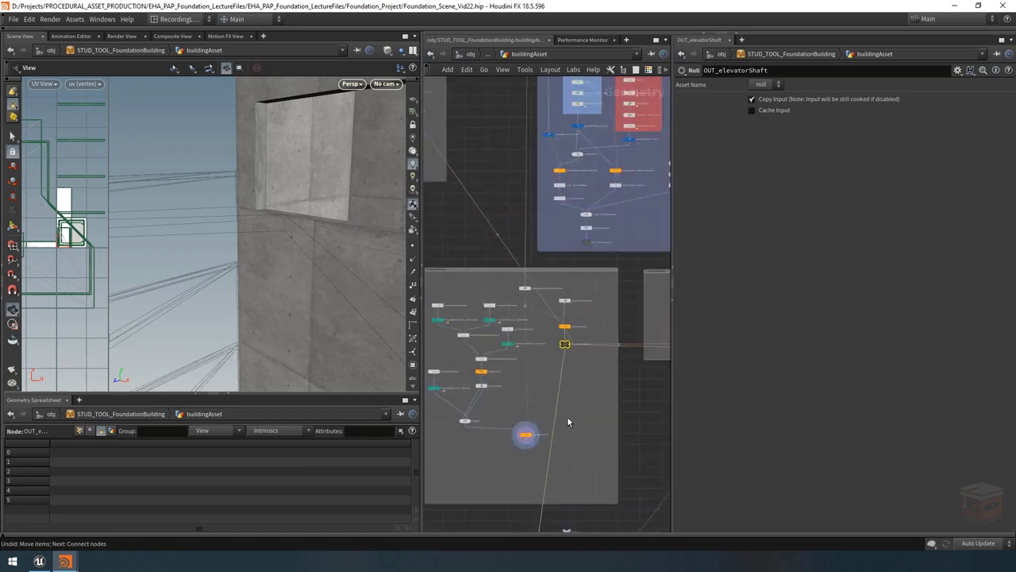
click(587, 379)
scroll(588, 380, down, 5)
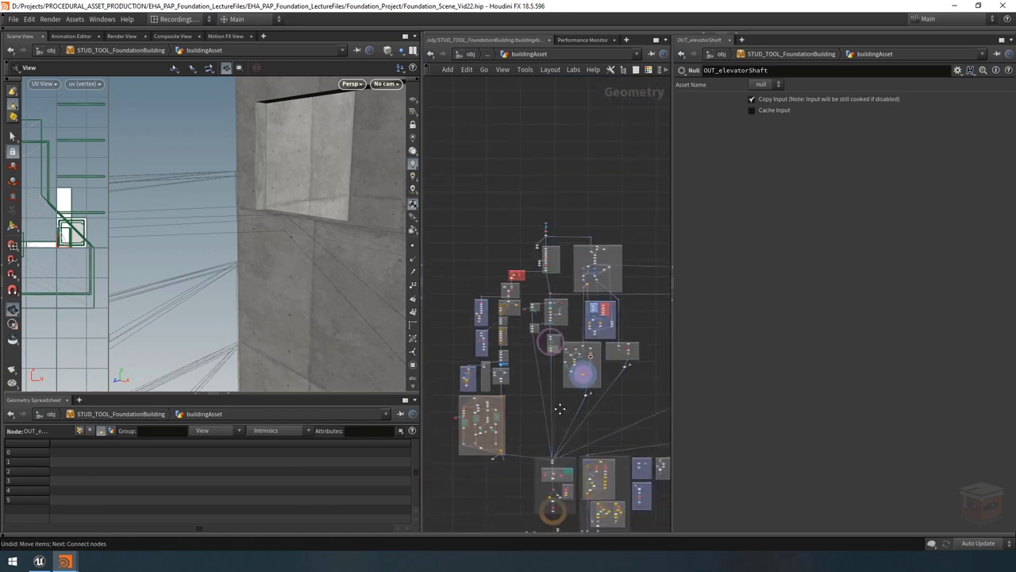
scroll(573, 330, up, 6)
mouse_move(546, 296)
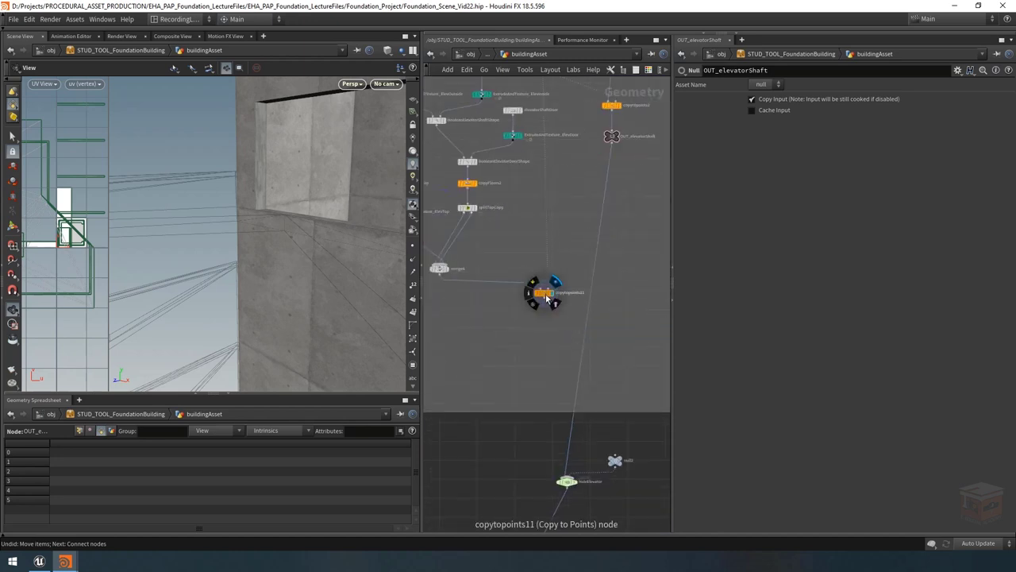
drag(584, 333, 547, 311)
drag(649, 421, 561, 469)
click(579, 417)
Step: Display the output0 node and inspect the elevator shaft standing on the finished building's roof
key(h)
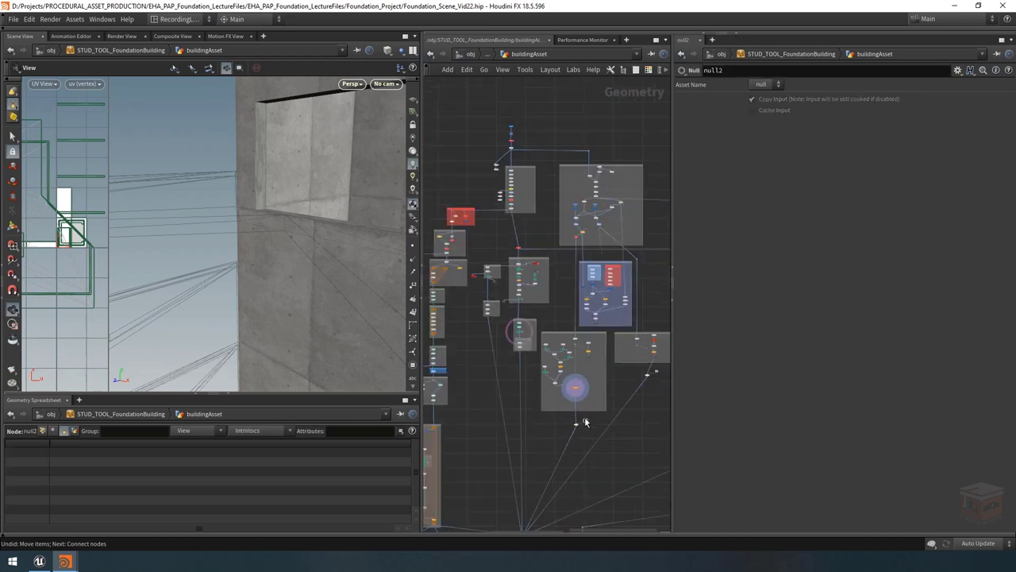
scroll(555, 431, up, 6)
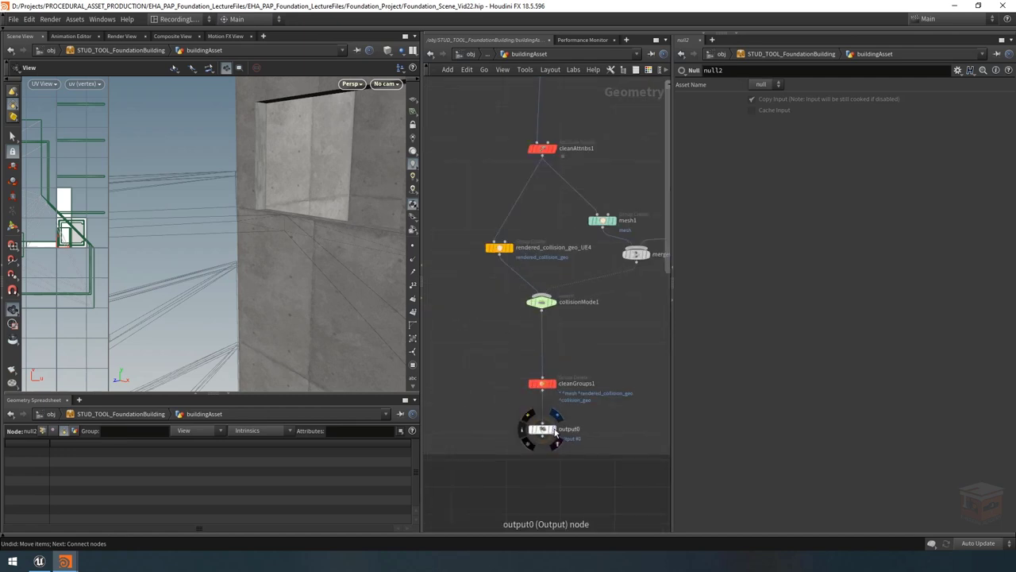
click(555, 432)
click(540, 429)
drag(266, 262, 300, 231)
right_drag(300, 231, 156, 236)
drag(157, 236, 256, 241)
scroll(255, 241, up, 5)
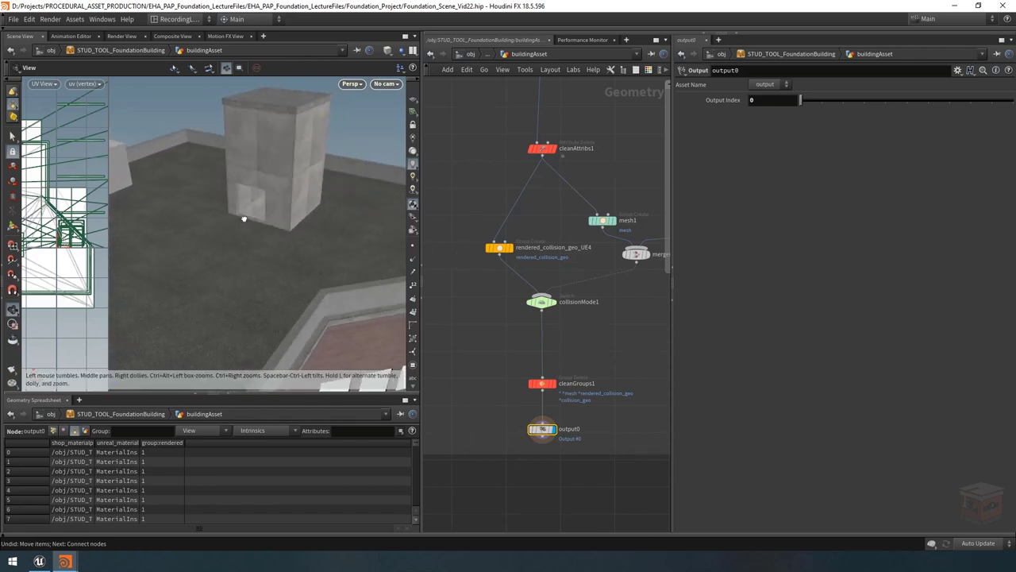
scroll(259, 244, up, 3)
Step: Examine the shaft's height above the roof and select the elevatorShaftTop grid to review its center expression
scroll(571, 361, down, 5)
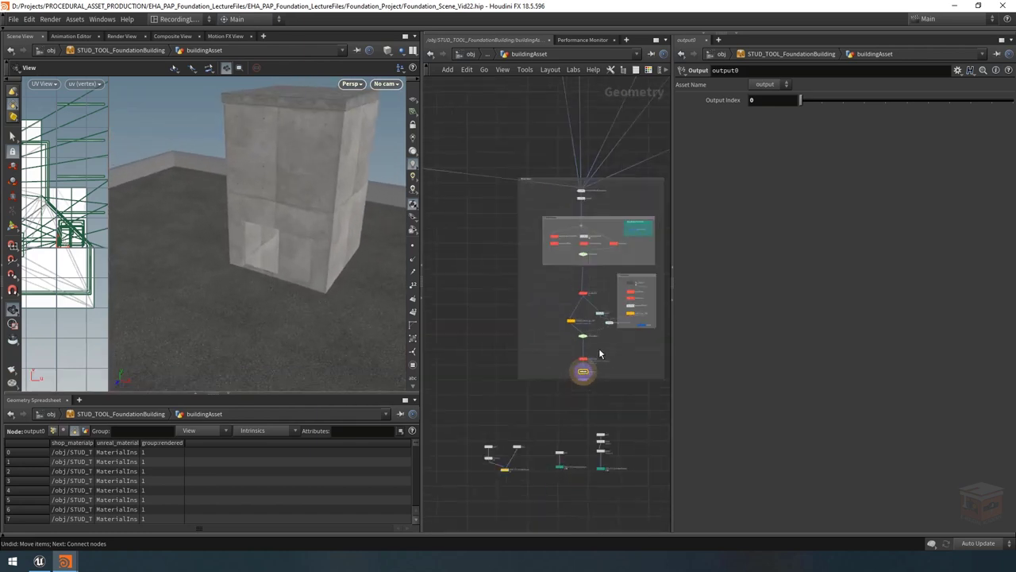
middle_drag(566, 363, 512, 521)
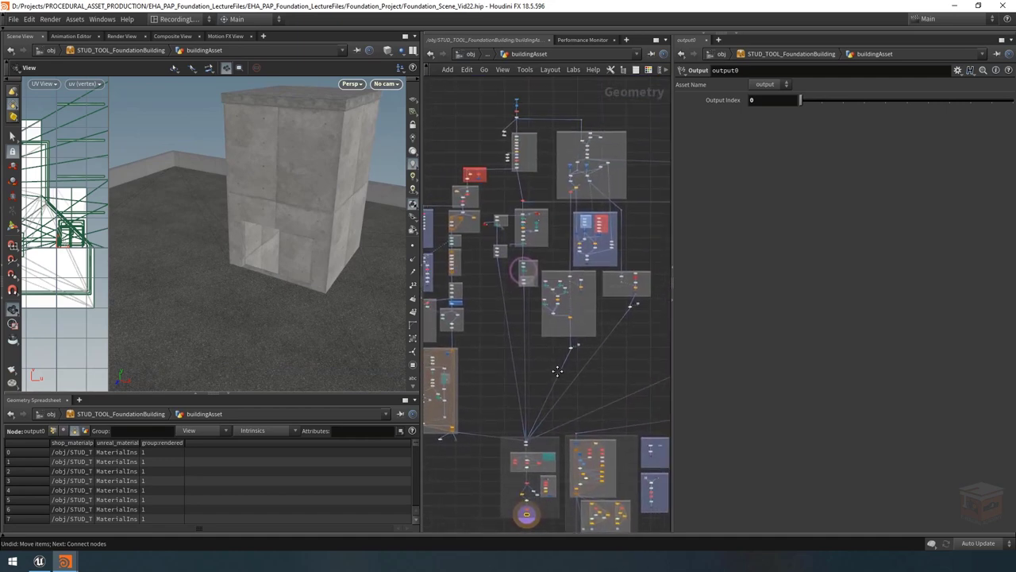
scroll(558, 318, up, 10)
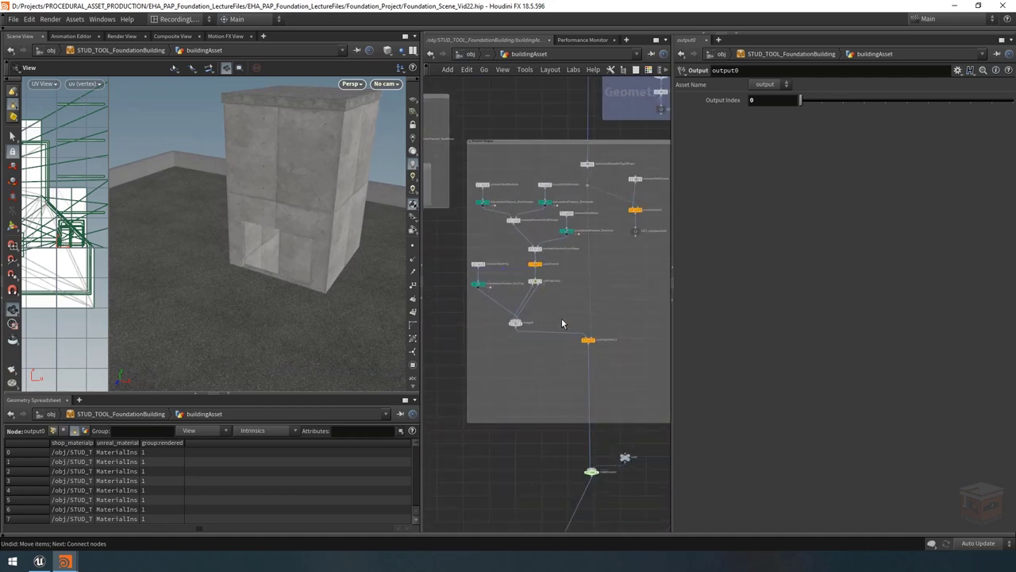
drag(334, 266, 333, 294)
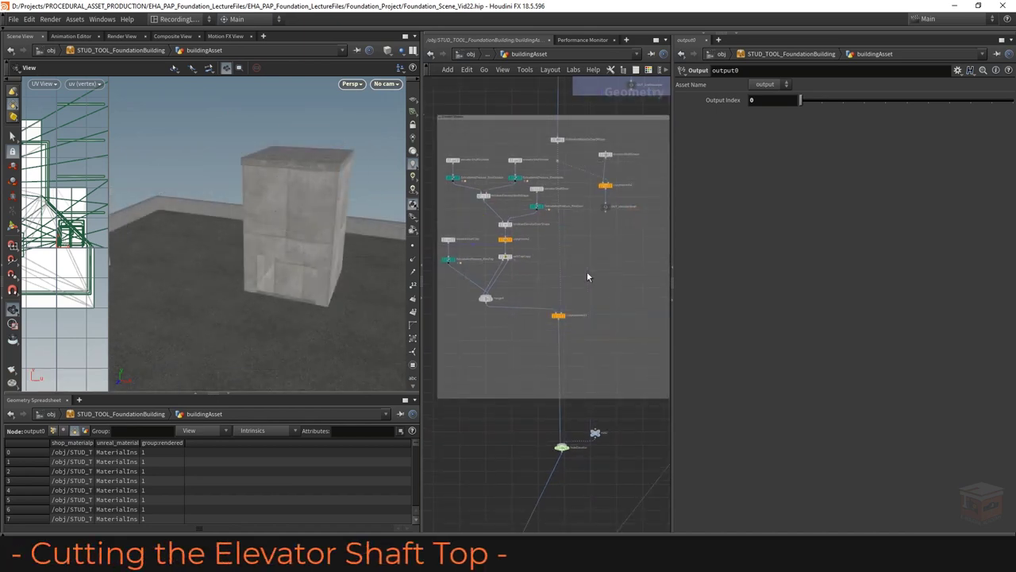
drag(329, 295, 213, 251)
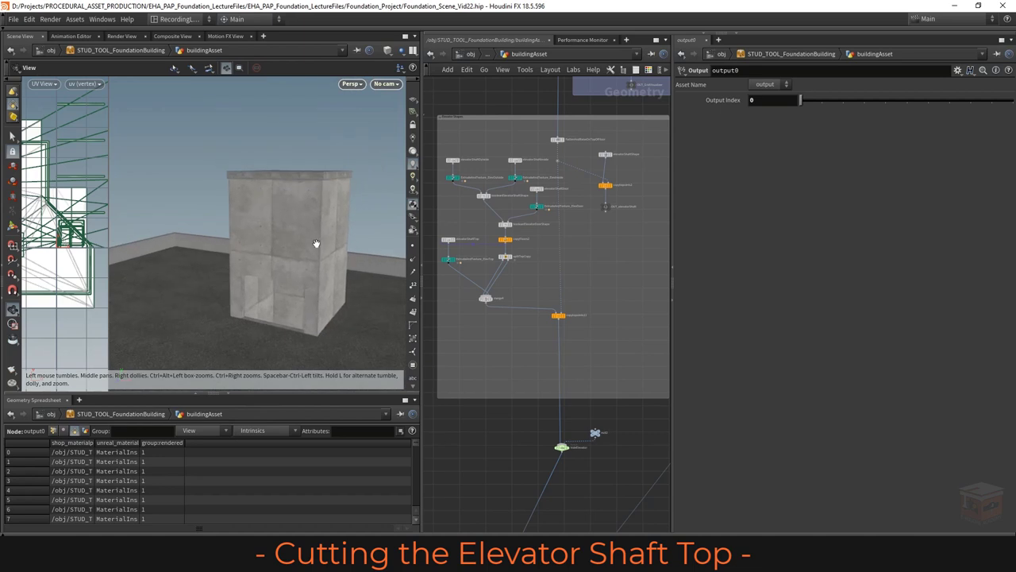
scroll(532, 270, up, 5)
scroll(538, 292, down, 2)
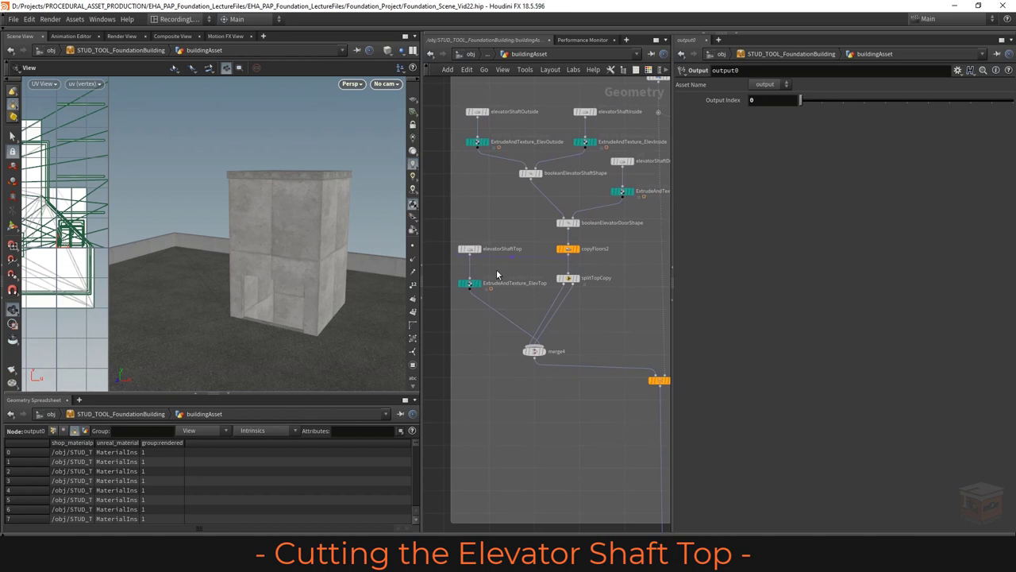
click(473, 249)
drag(270, 175, 318, 163)
mouse_move(312, 247)
mouse_down()
mouse_move(265, 261)
mouse_move(306, 249)
mouse_up()
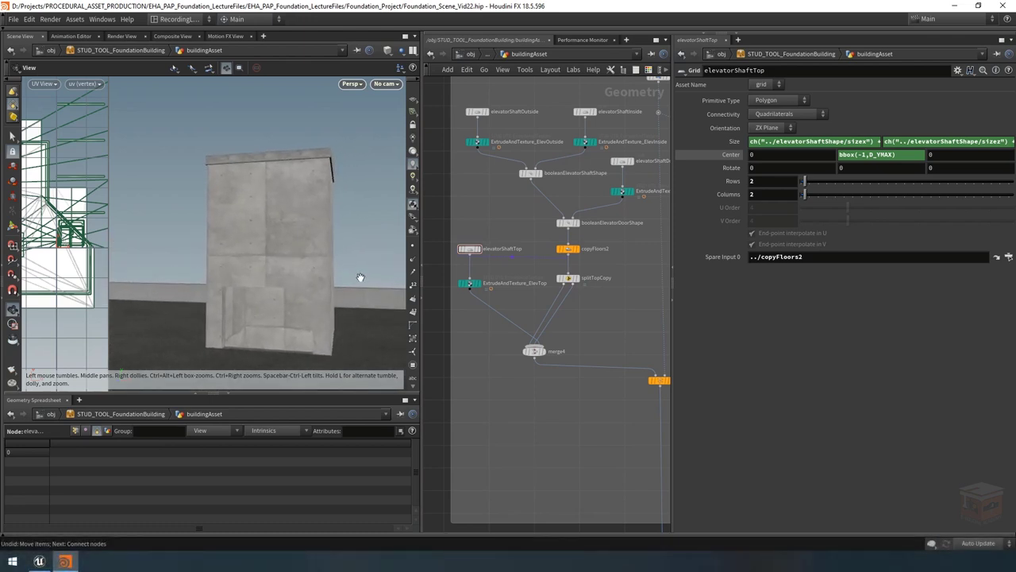
drag(467, 265, 467, 267)
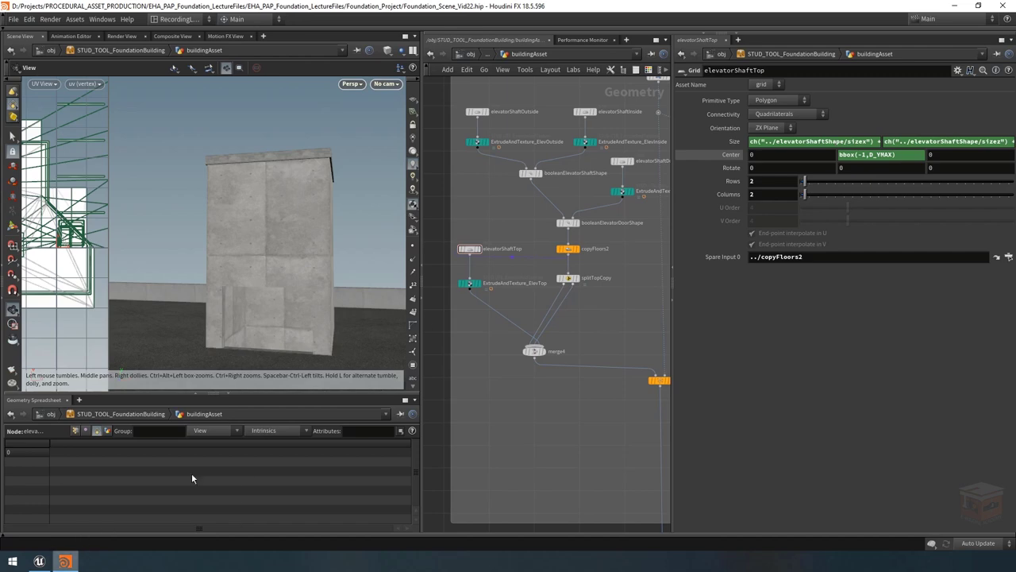
Step: Open the STUD_TOOL_FoundationBuilding parameters in a separate window and copy the Floor Height parameter
right_click(141, 53)
mouse_move(198, 142)
click(282, 141)
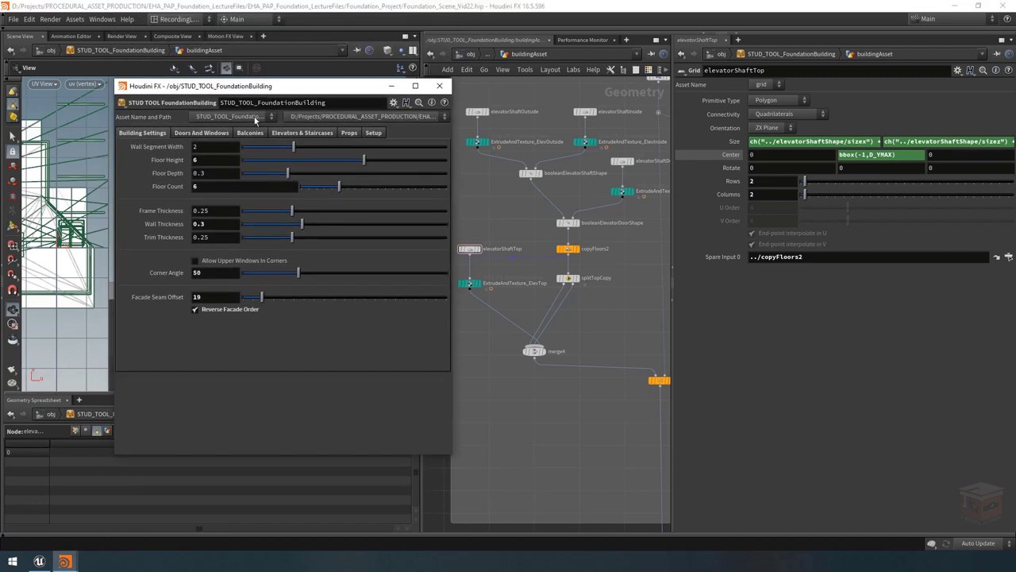
right_click(168, 164)
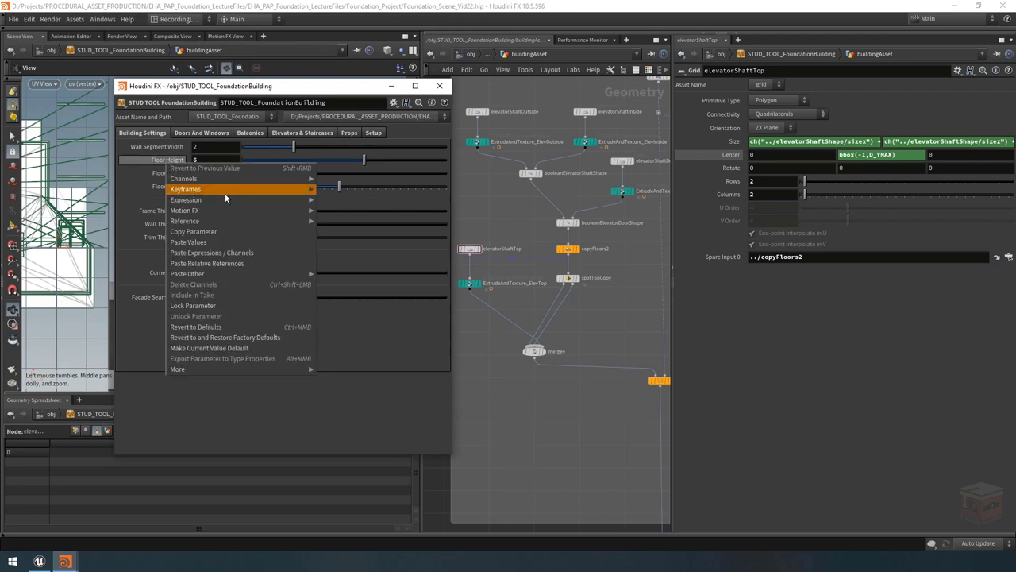
click(199, 231)
click(439, 86)
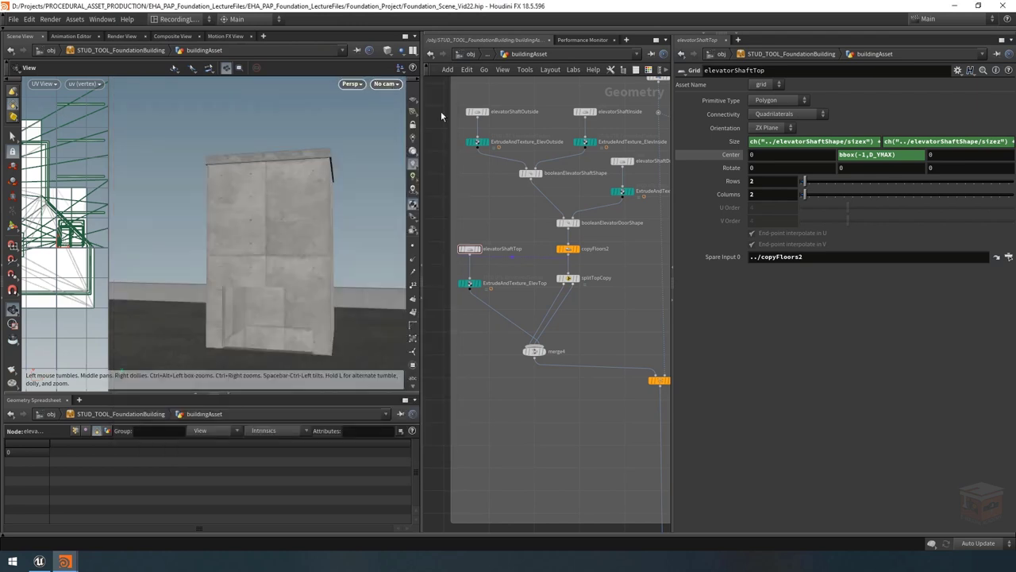
Step: Subtract the copied floorHeight from elevatorShaftTop's Y center expression as a relative reference and check the slab's new position
click(908, 154)
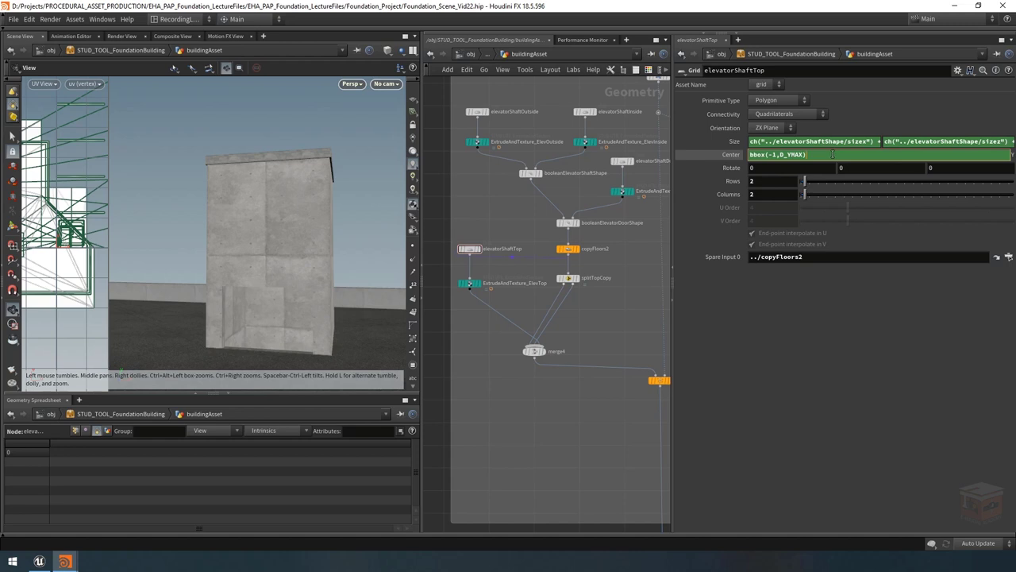
text(-)
right_click(830, 154)
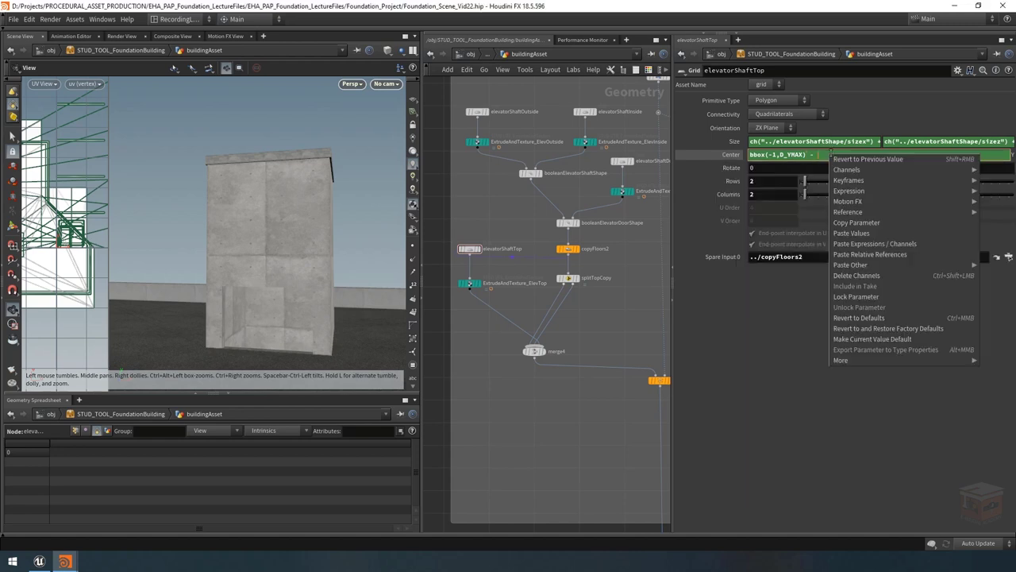
click(889, 255)
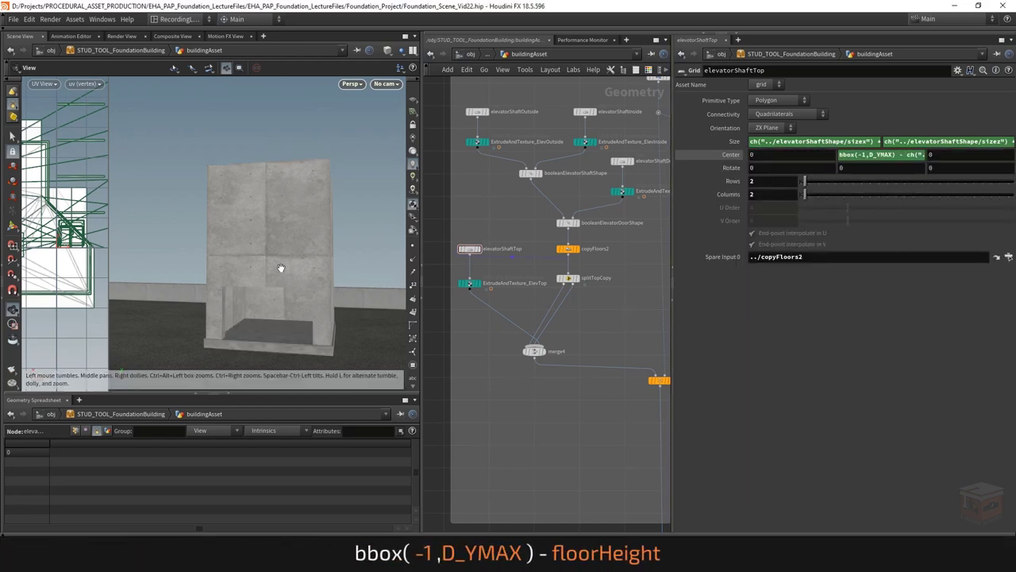
scroll(294, 277, up, 5)
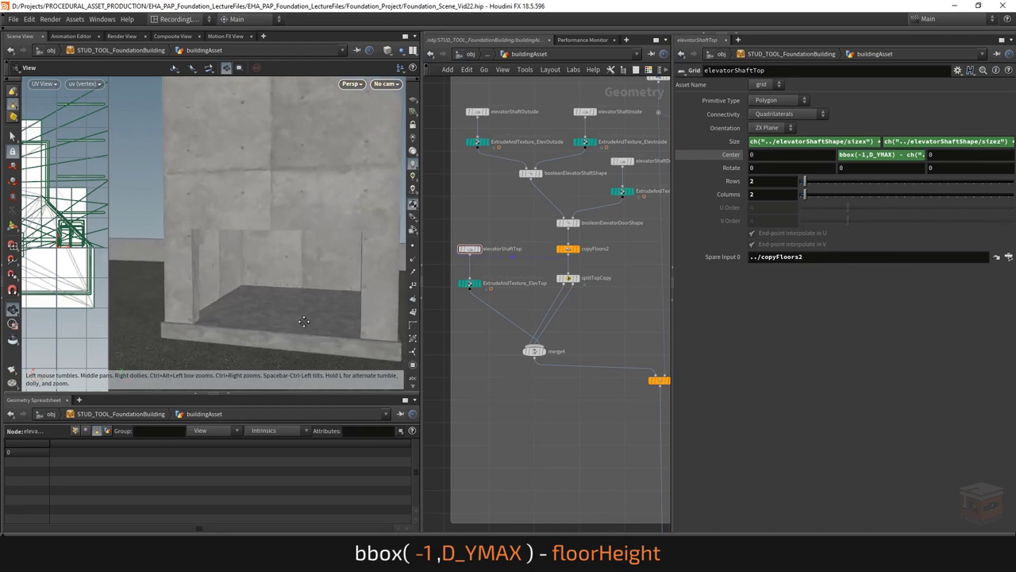
drag(290, 301, 260, 296)
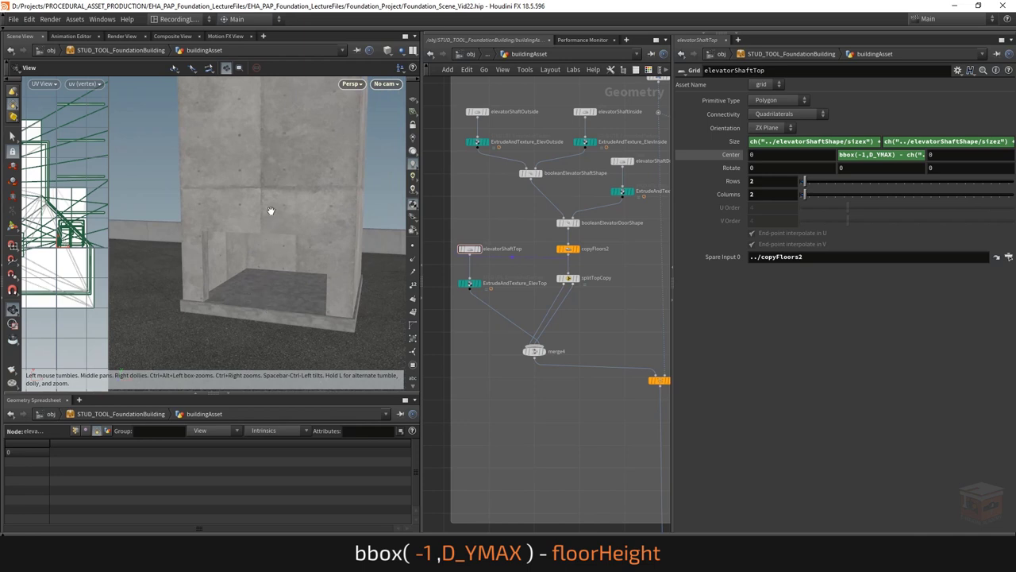
drag(271, 211, 262, 214)
drag(346, 211, 309, 231)
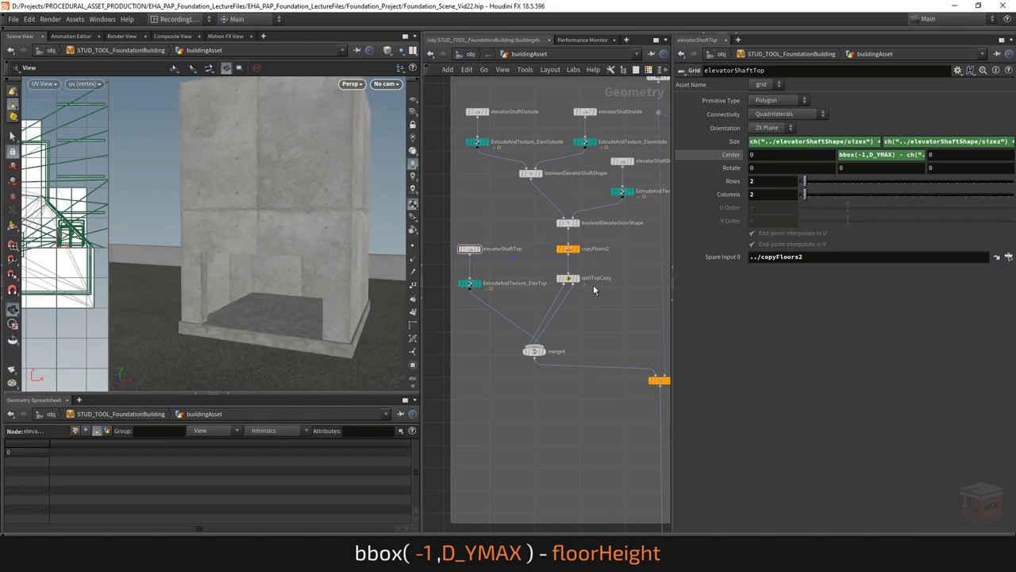
Step: Add the building's Door Height to elevatorShaftTop's Y center expression as the relative reference ch("../../doorUpperBarOffset") and check the slab above the door
click(146, 500)
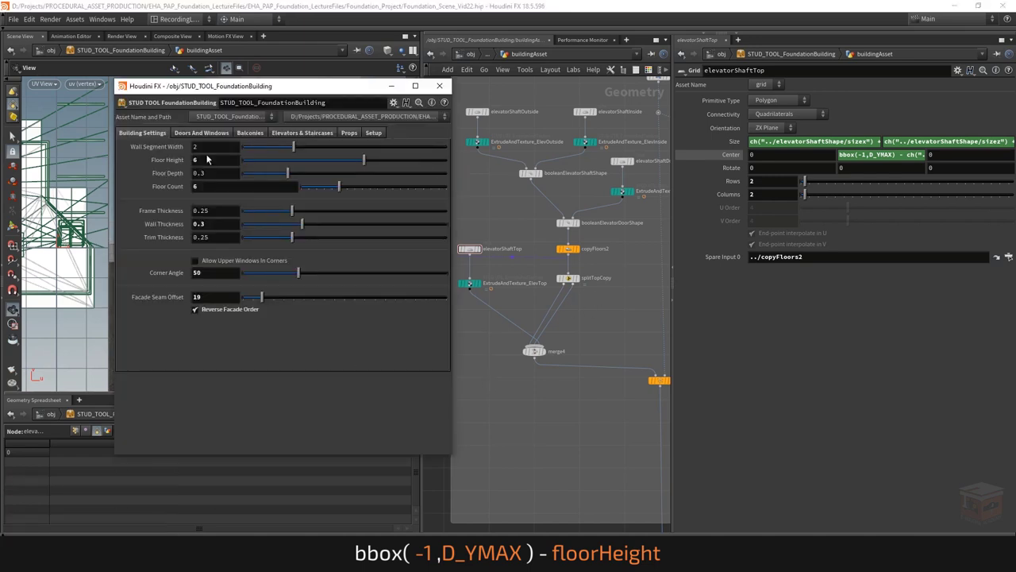
click(200, 133)
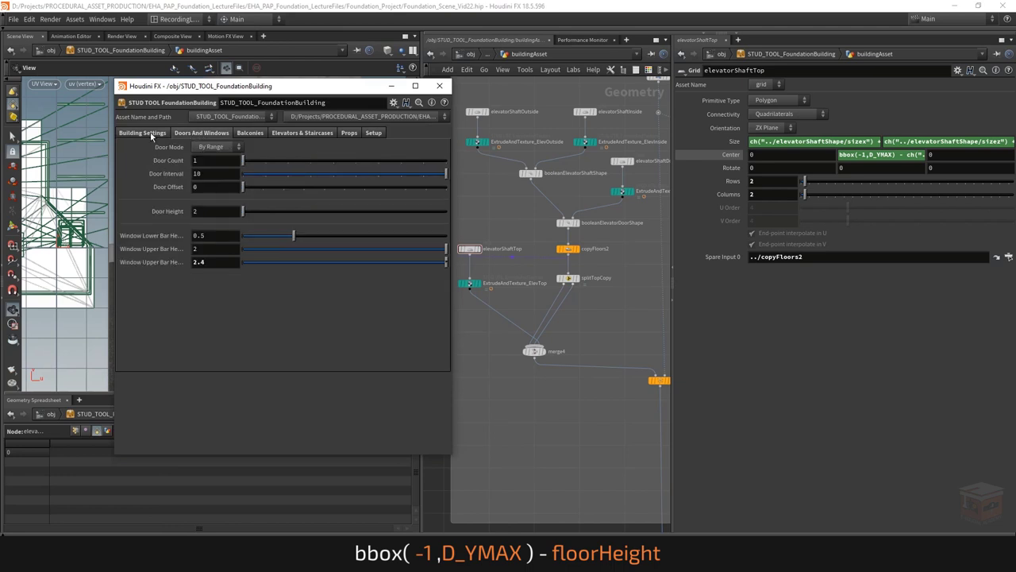
right_click(149, 212)
click(191, 279)
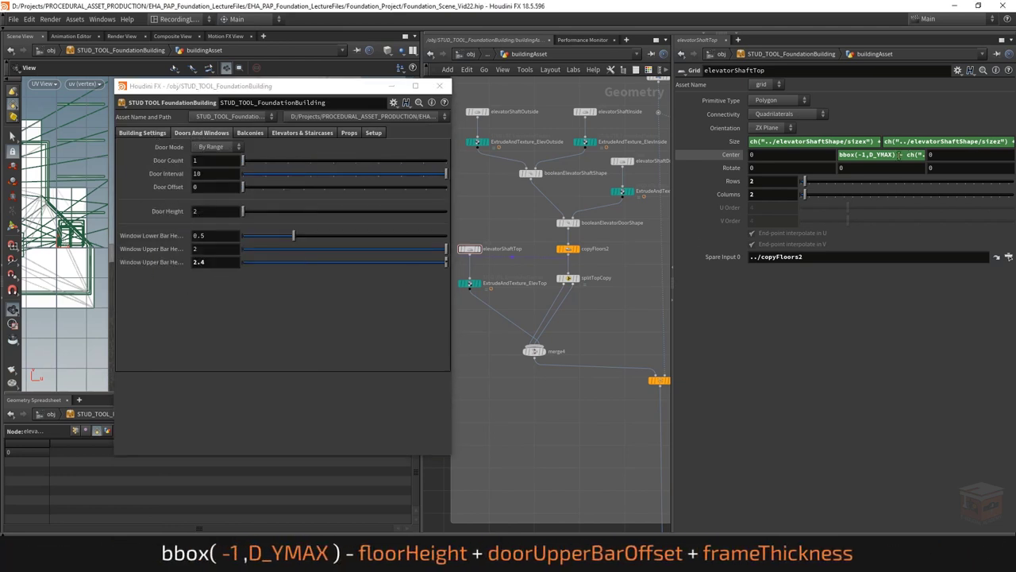
click(953, 155)
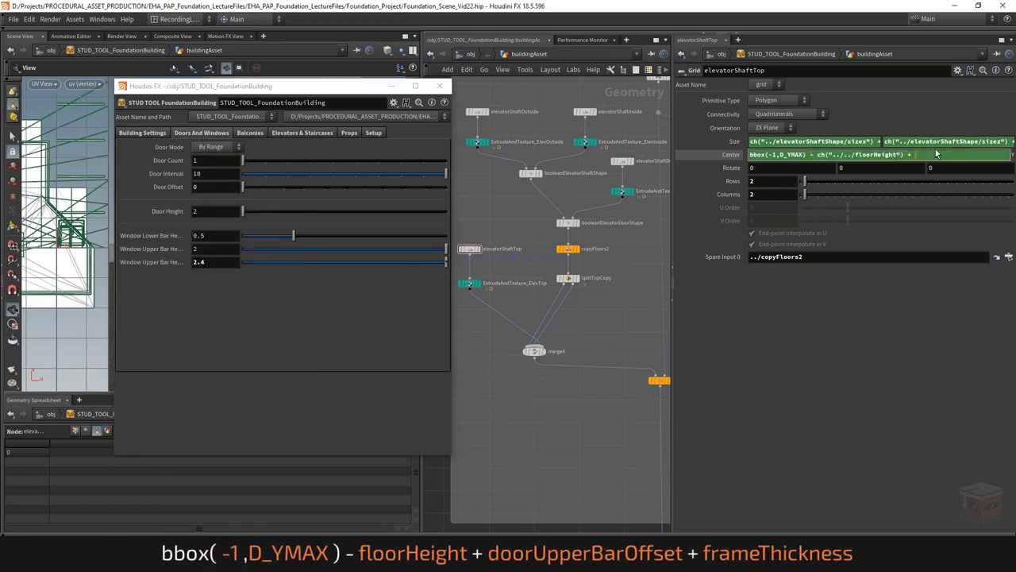
right_click(933, 157)
click(913, 259)
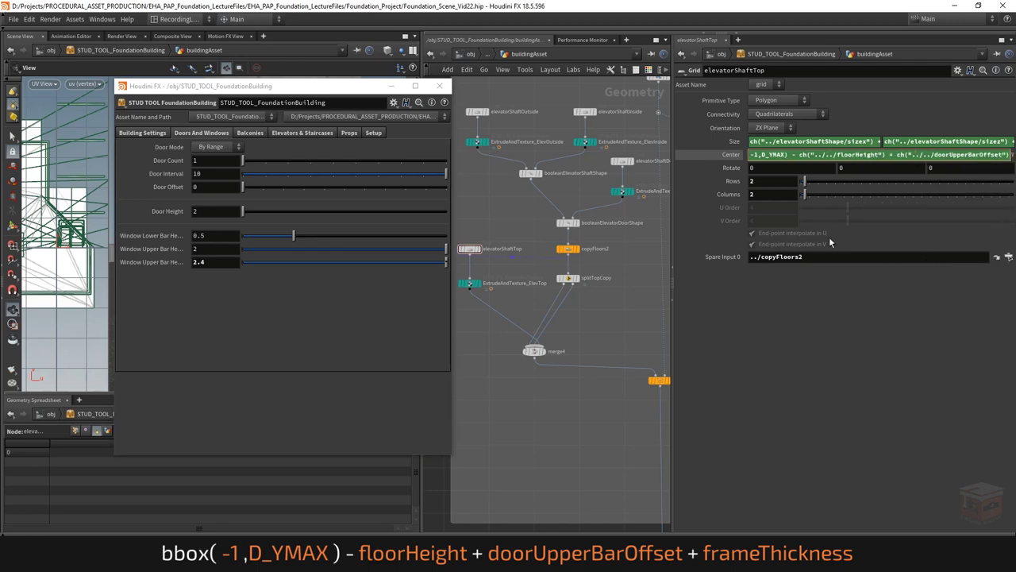
drag(404, 88, 829, 95)
drag(308, 259, 294, 222)
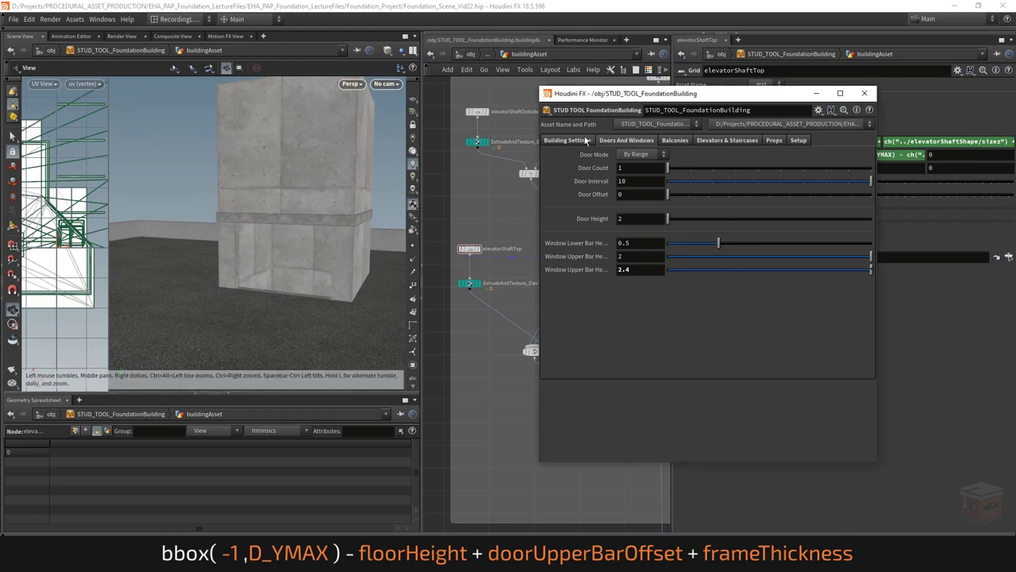
Step: Add the building's Frame Thickness to elevatorShaftTop's Y center expression as the relative reference ch("../../frameThickness")
click(588, 140)
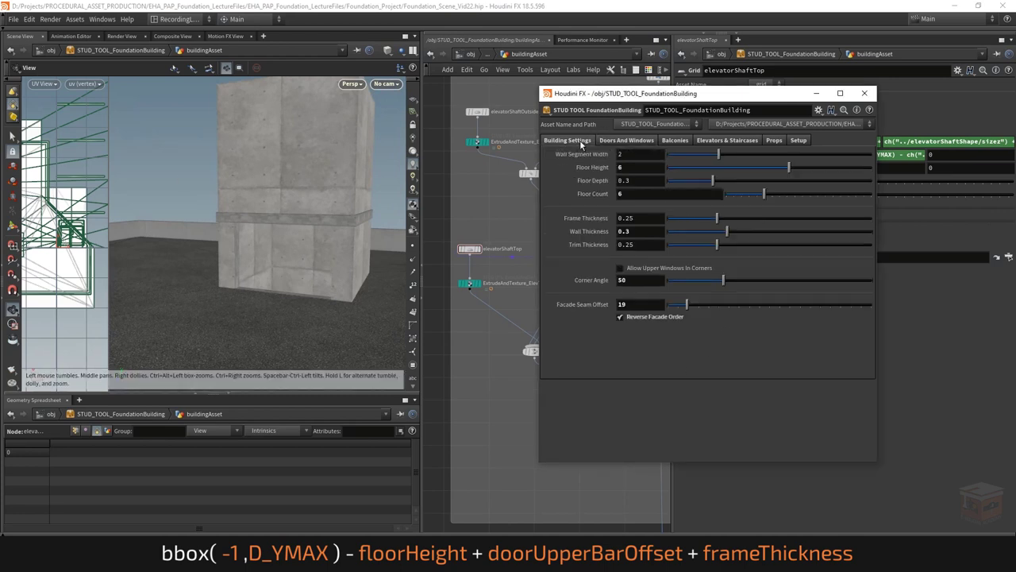
right_click(585, 218)
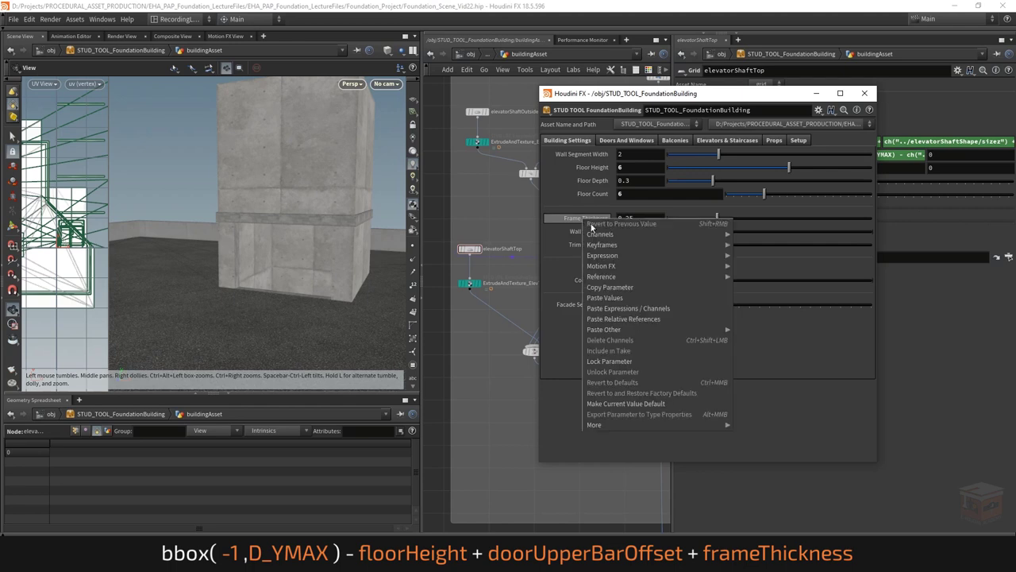
click(610, 286)
click(864, 92)
click(876, 158)
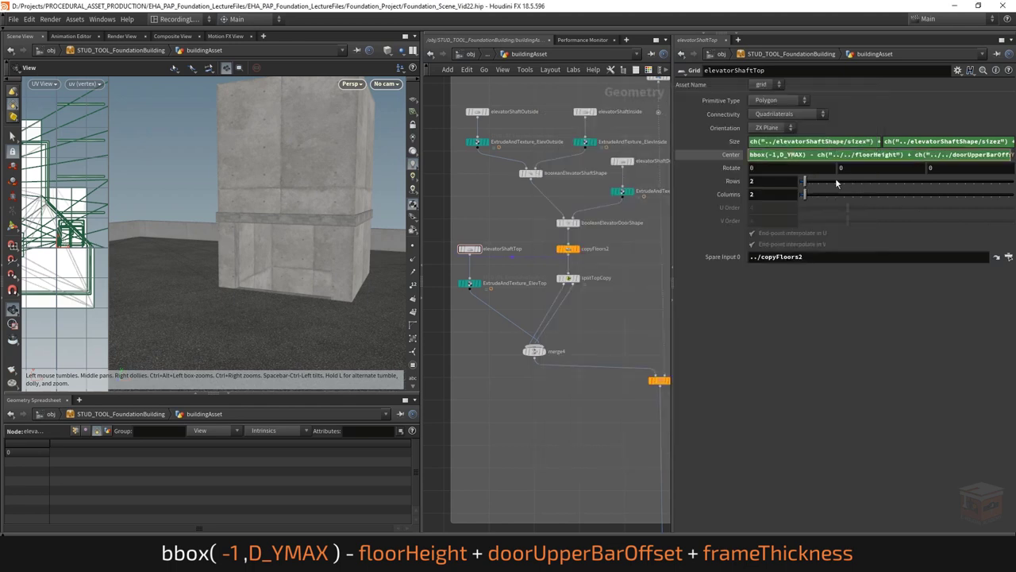
key(End)
text(ch("../../)
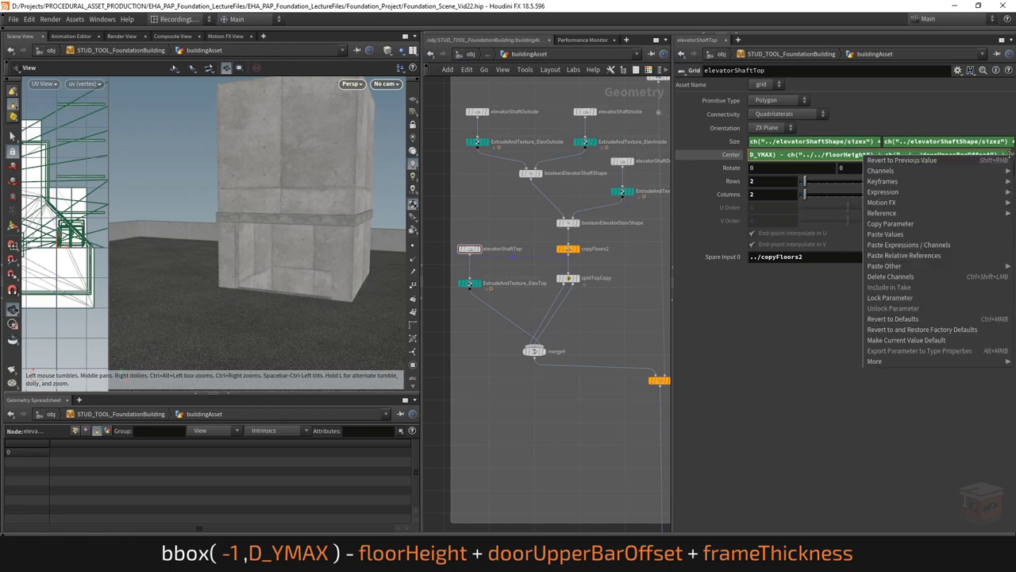
click(932, 256)
key(Return)
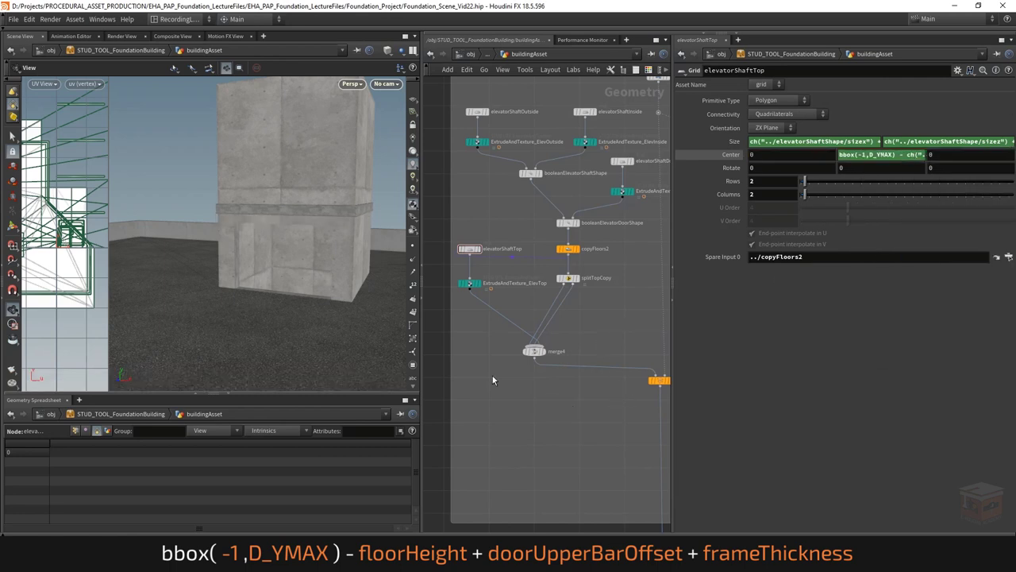
Step: Examine the slab's height above the rooftop door and review elevatorShaftTop's full Y center expression
scroll(285, 220, up, 5)
drag(286, 220, 304, 221)
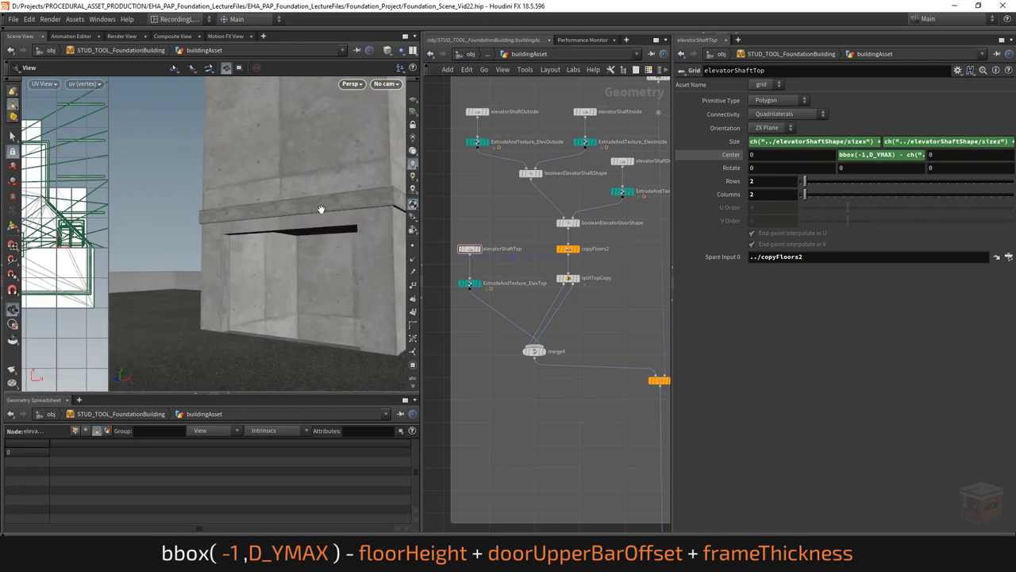
drag(293, 215, 272, 222)
scroll(271, 222, down, 8)
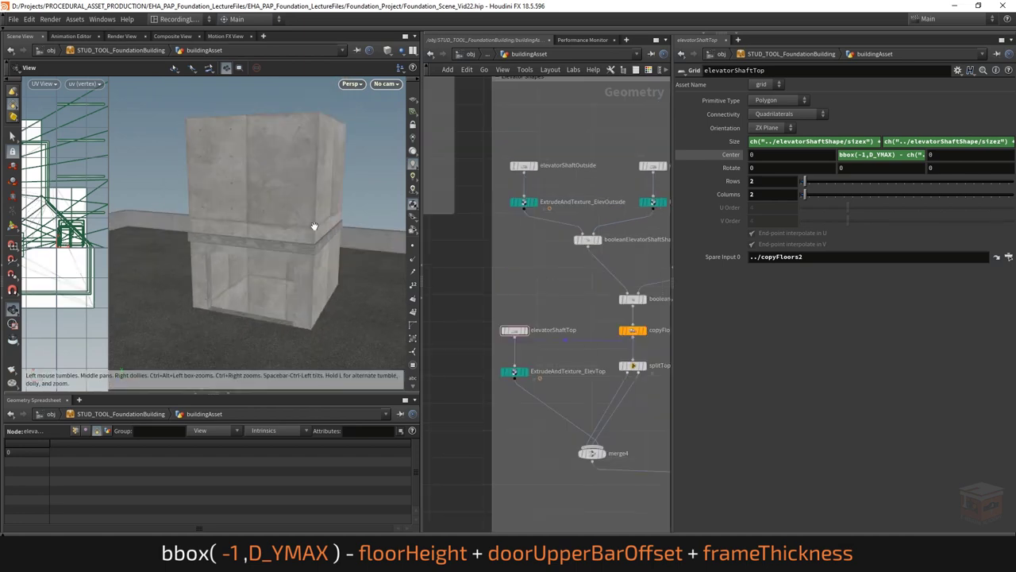
key(alt+e)
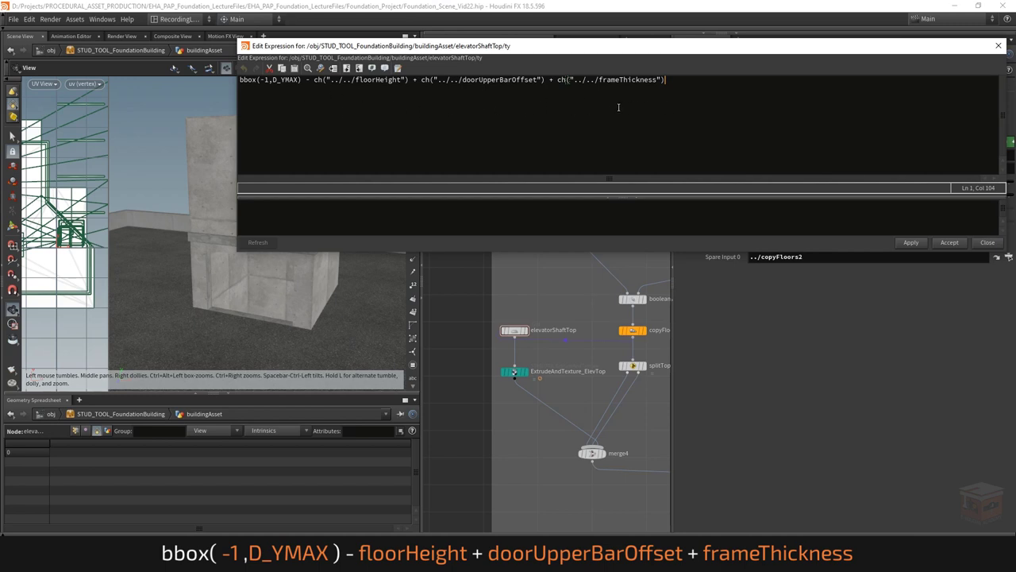
click(998, 45)
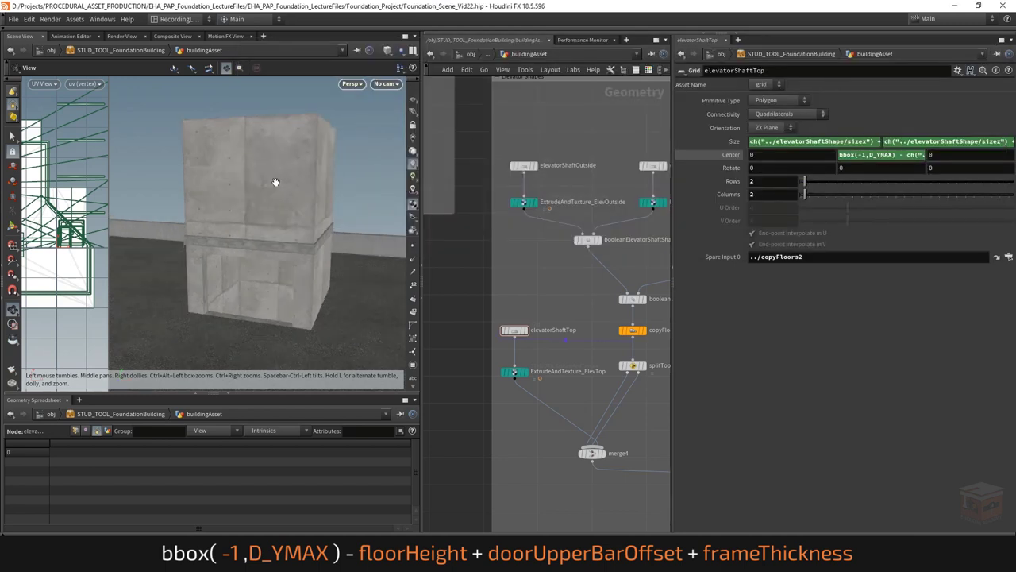
drag(272, 218, 281, 192)
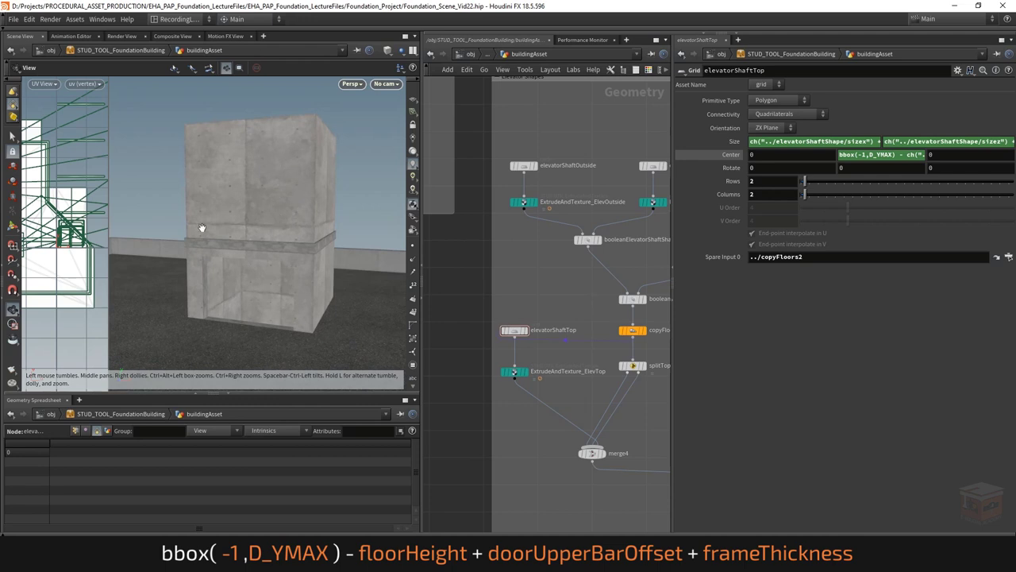
drag(277, 240, 278, 244)
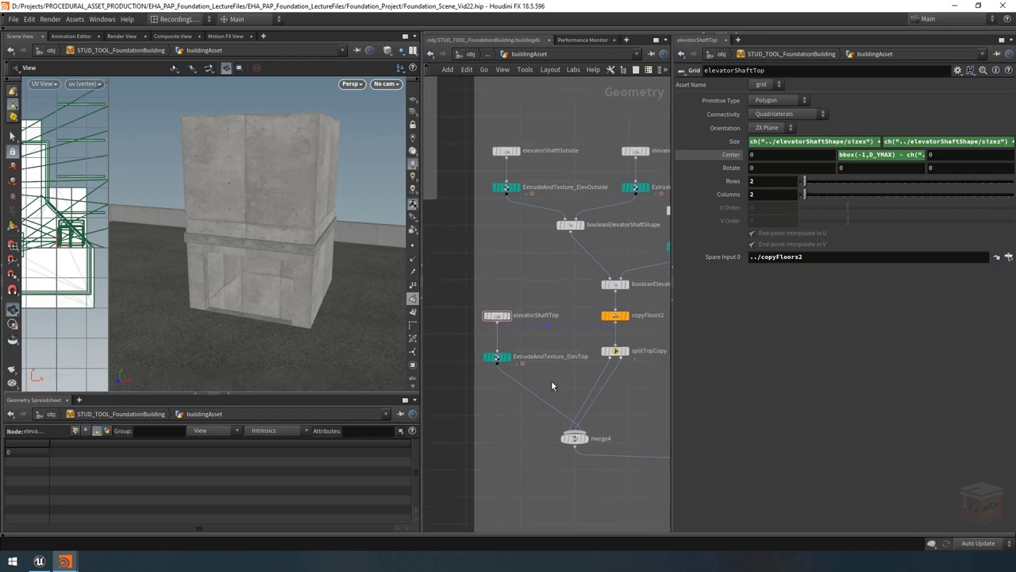
Step: Display the ExtrudeAndTexture_ElevTop slab alone and show merge4 as a template around it
click(507, 358)
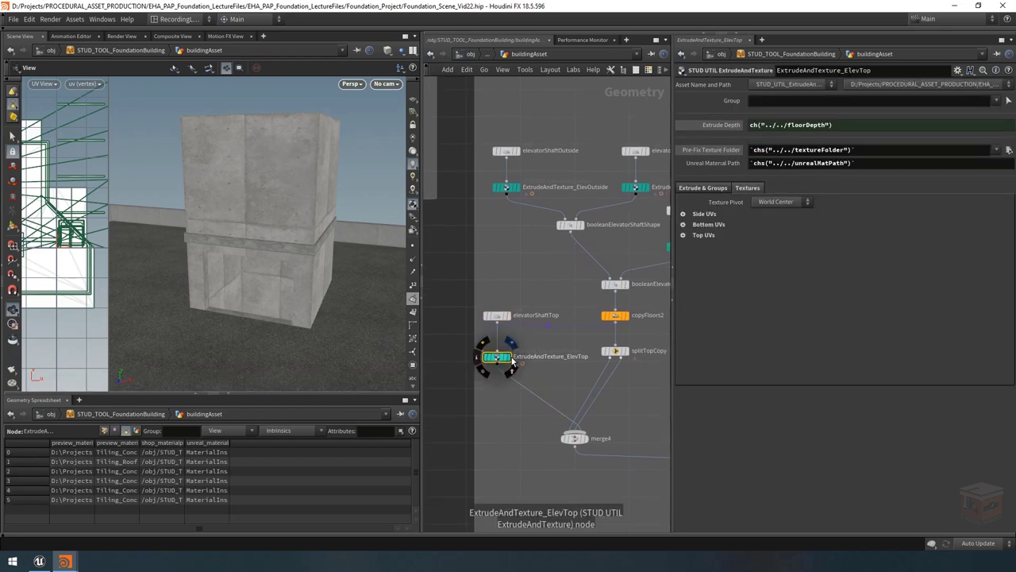
click(512, 360)
mouse_move(261, 261)
mouse_down()
mouse_move(288, 249)
mouse_move(266, 258)
mouse_up()
click(582, 438)
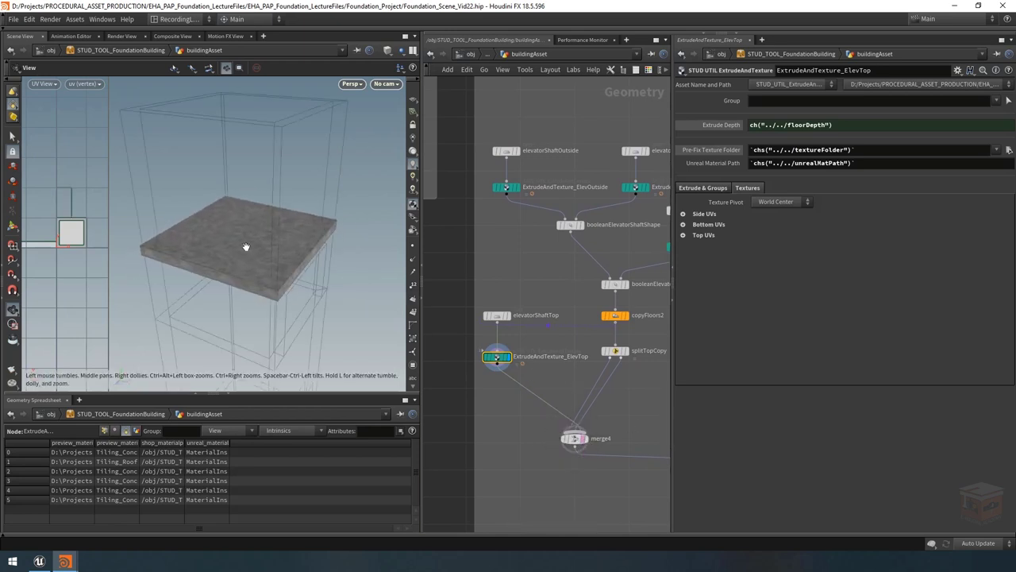
Step: Enable the top group on ExtrudeAndTexture_ElevTop, name it "top", and show the group list in the viewport
click(697, 188)
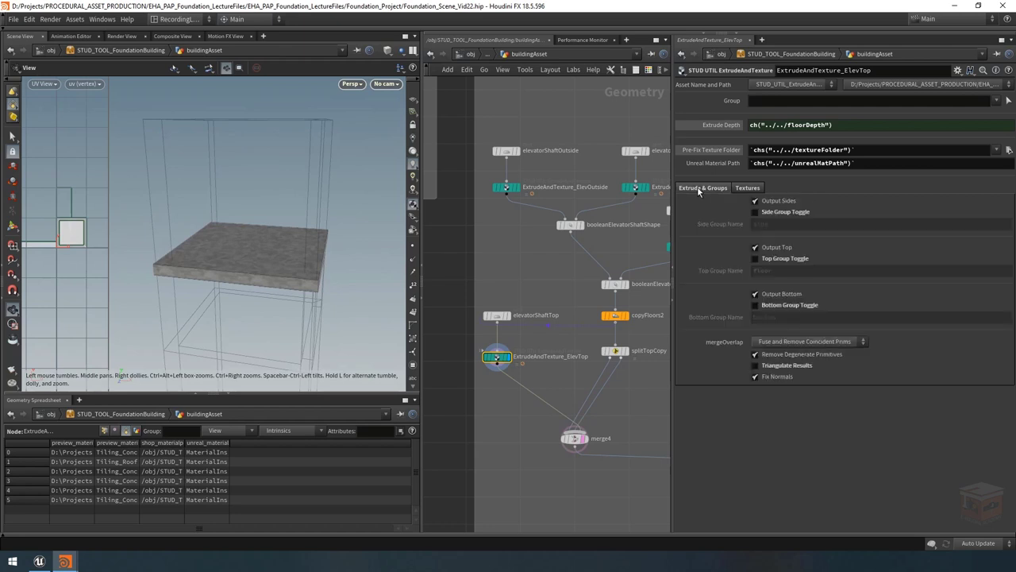
click(786, 260)
click(794, 271)
text(top)
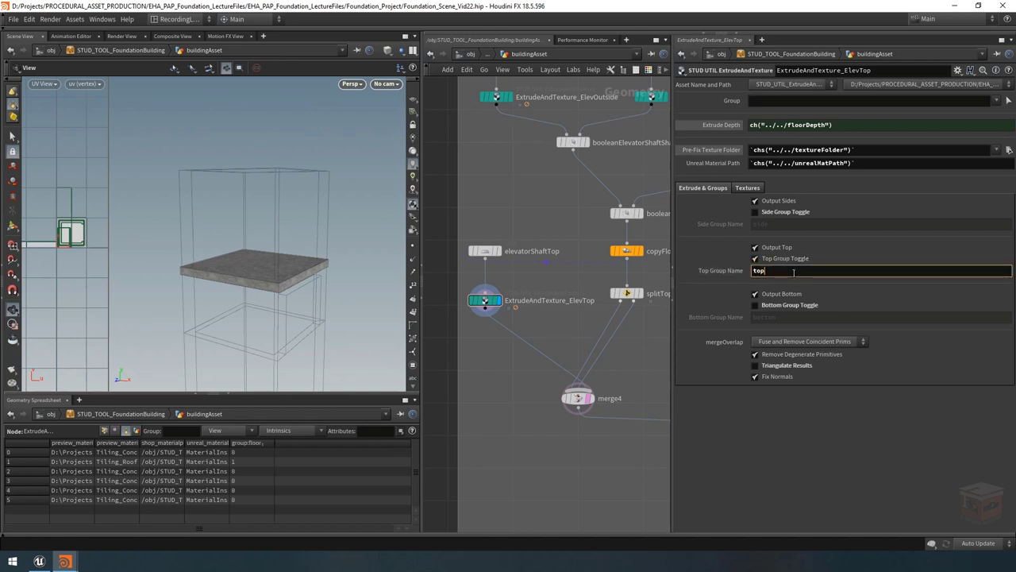
key(Return)
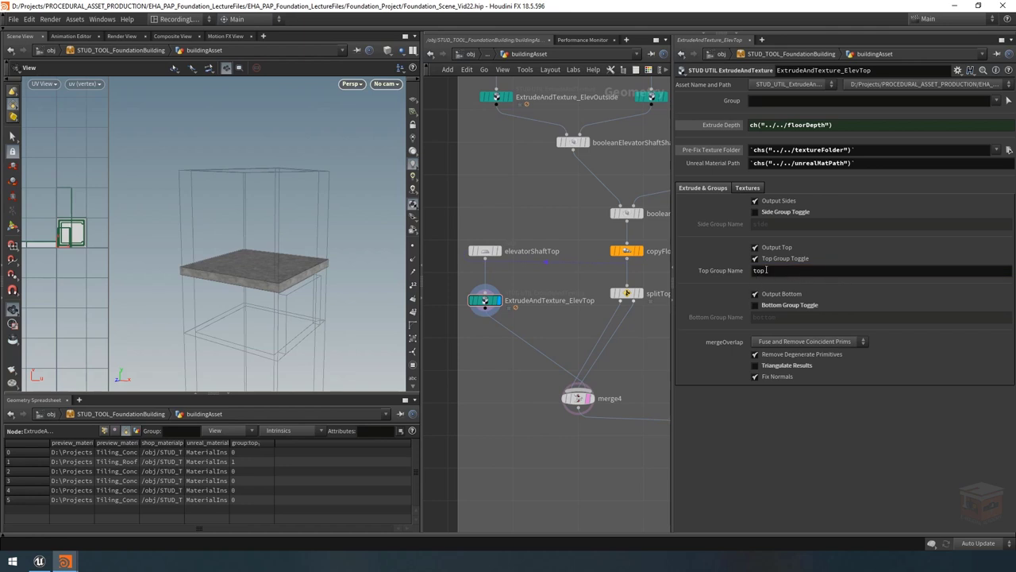
click(803, 271)
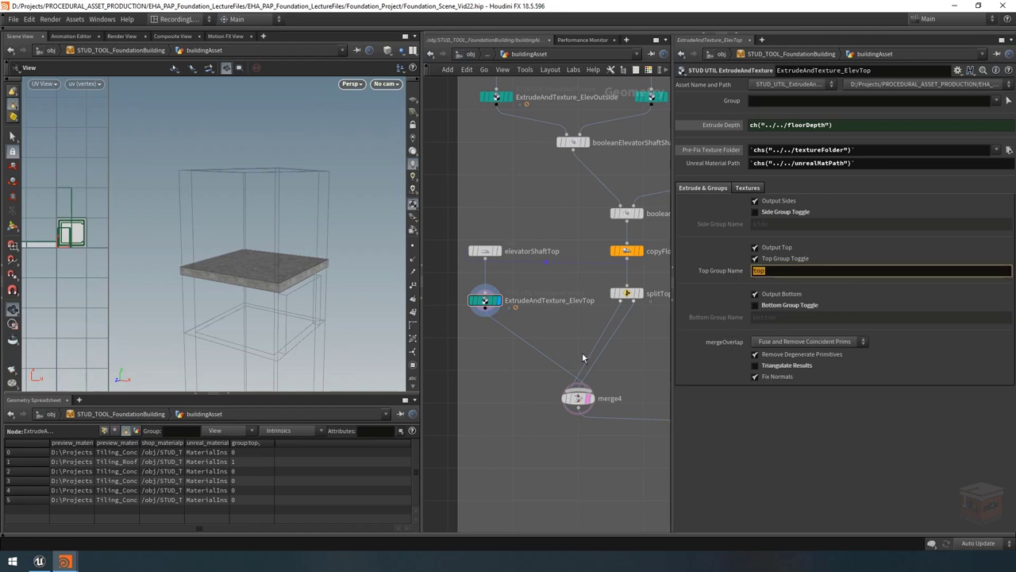
click(781, 272)
middle_drag(547, 334, 543, 331)
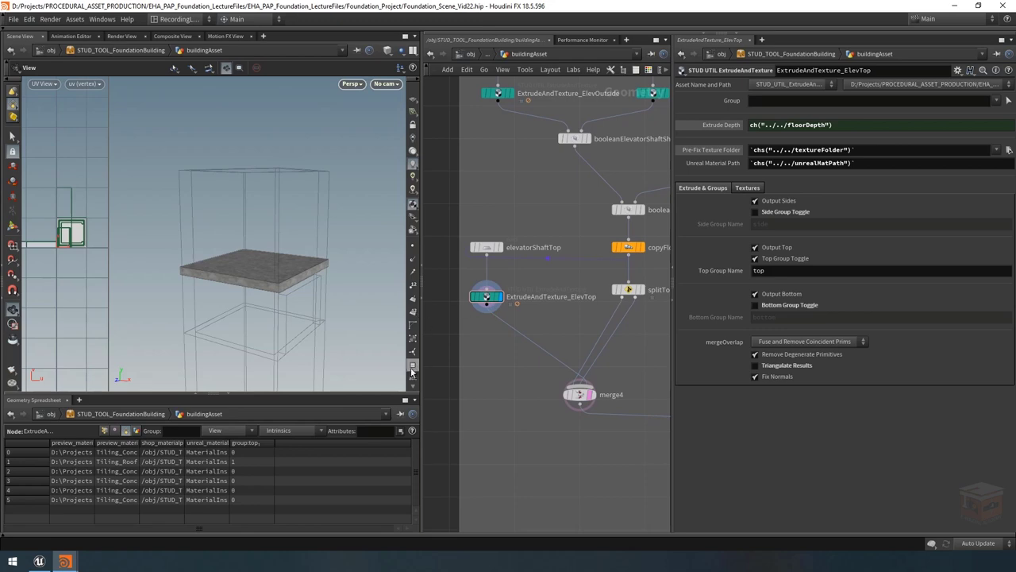
click(412, 365)
mouse_move(279, 274)
mouse_down()
mouse_move(279, 256)
mouse_move(282, 278)
mouse_up()
Step: Add a Transform node fed by ExtrudeAndTexture_ElevTop and display its result
key(Tab)
text(xf)
key(Return)
click(553, 324)
click(487, 304)
click(568, 321)
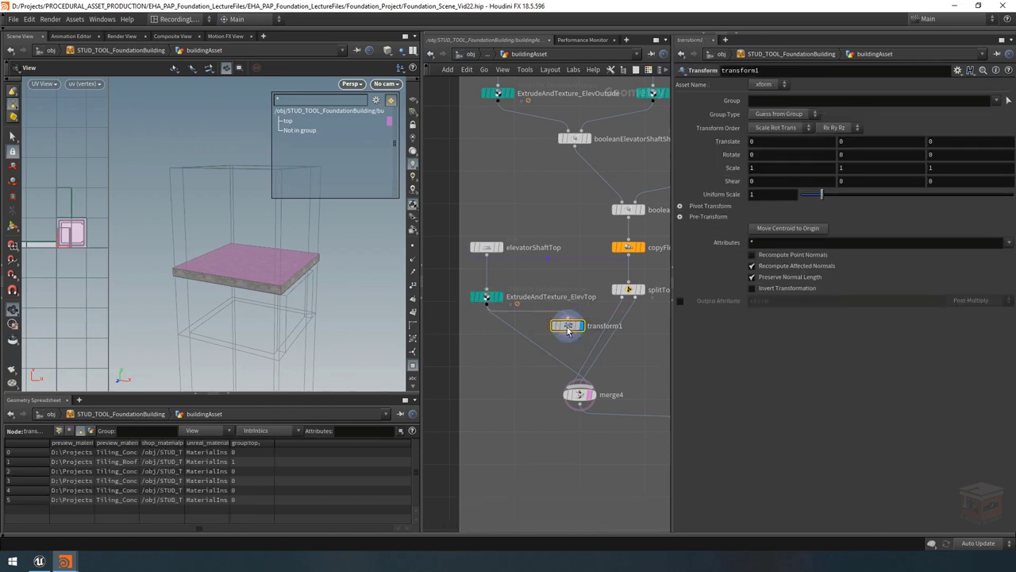
Step: Limit the Transform to the group "top" and raise it by 5.9 in Y
click(1008, 100)
click(996, 111)
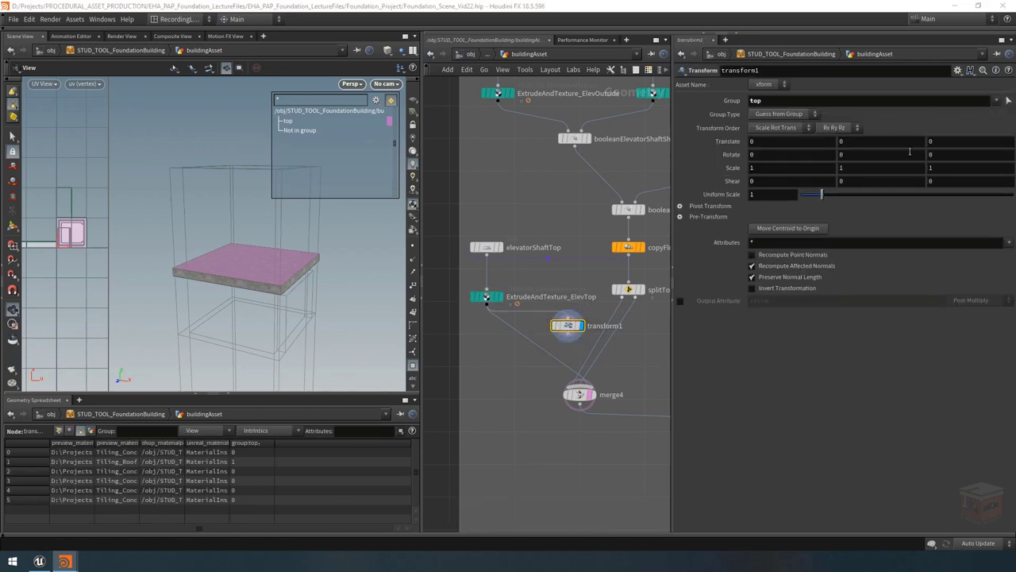
middle_drag(853, 144, 936, 141)
drag(219, 259, 186, 193)
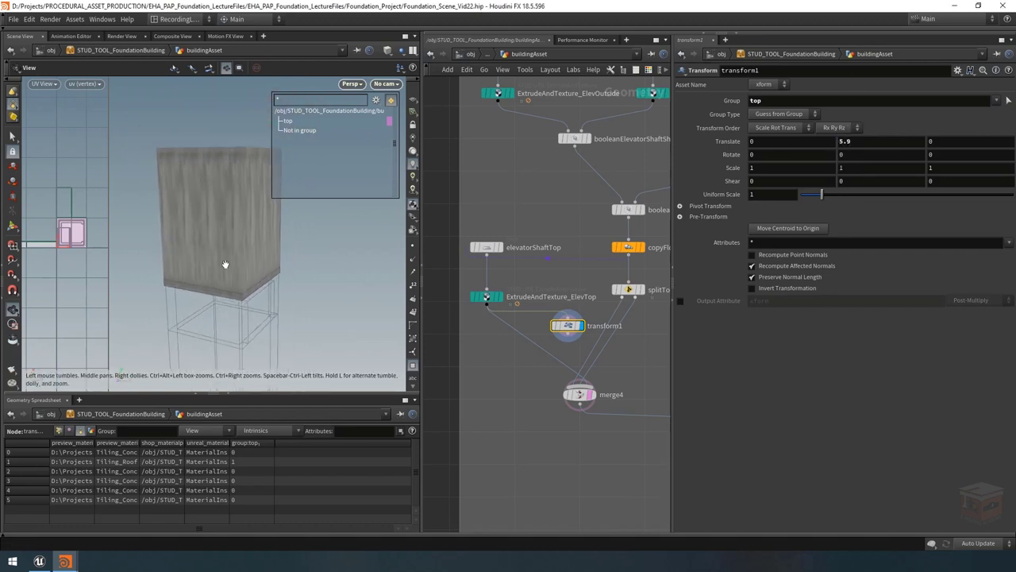
Step: Examine the raised slab block in wireframe and shaded display against the templated shaft
mouse_move(233, 242)
mouse_down()
mouse_move(220, 227)
mouse_move(251, 244)
mouse_move(207, 225)
mouse_move(279, 229)
mouse_move(208, 230)
mouse_move(274, 225)
mouse_move(252, 203)
mouse_up()
key(w)
key(w)
key(w)
key(w)
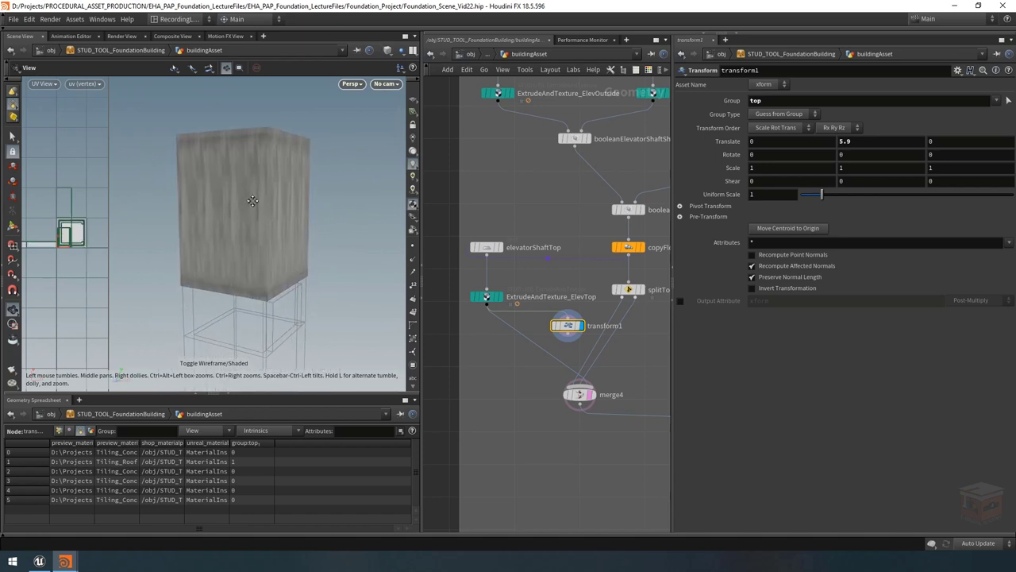
drag(258, 292, 254, 270)
drag(254, 323, 265, 279)
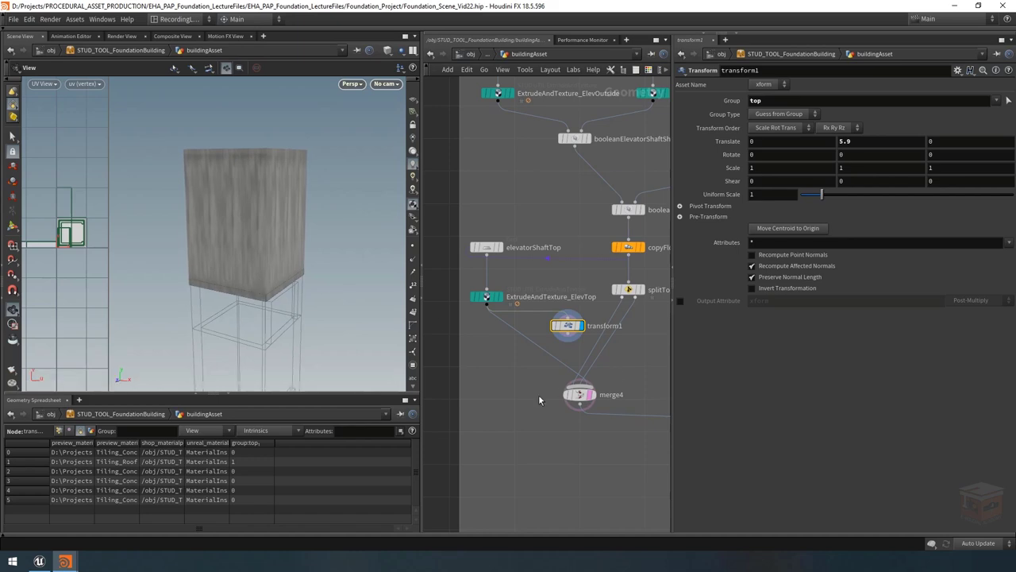
Step: Link the Transform's Y translation to the building's Floor Height with the relative reference ch("../../floorHeight")
mouse_move(65, 561)
click(148, 523)
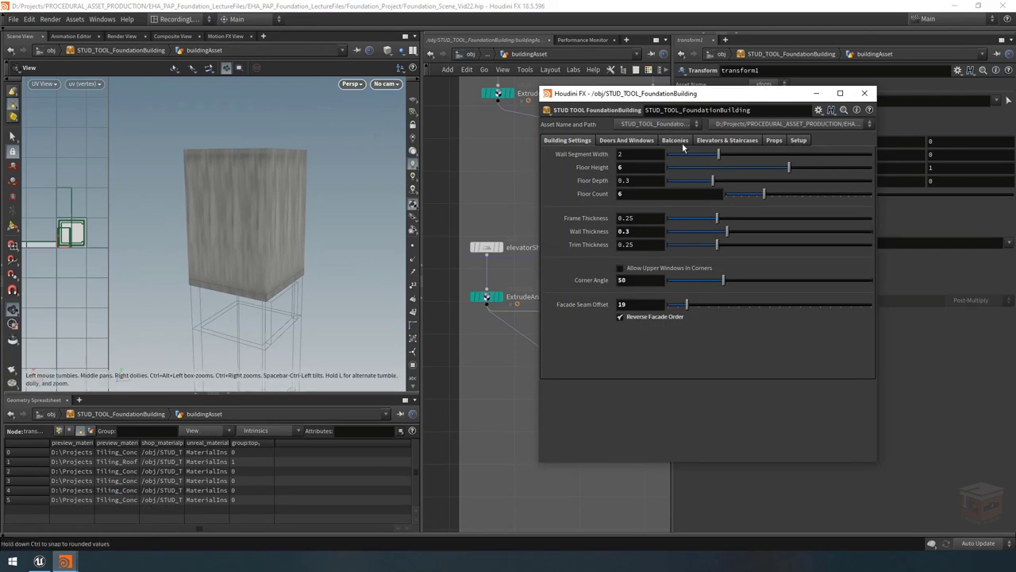
right_click(588, 167)
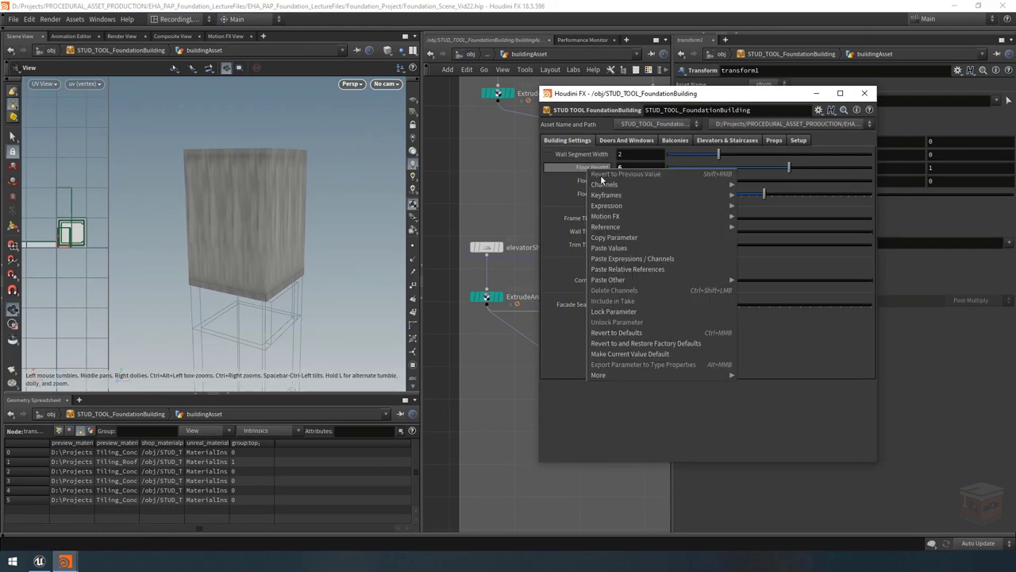
click(611, 240)
click(815, 94)
drag(280, 258, 278, 248)
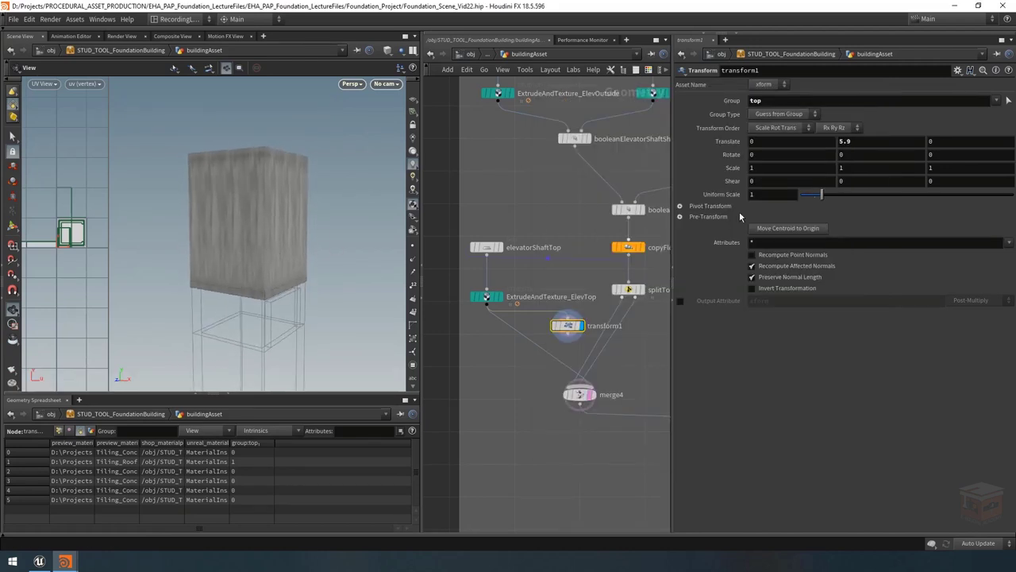
right_click(859, 141)
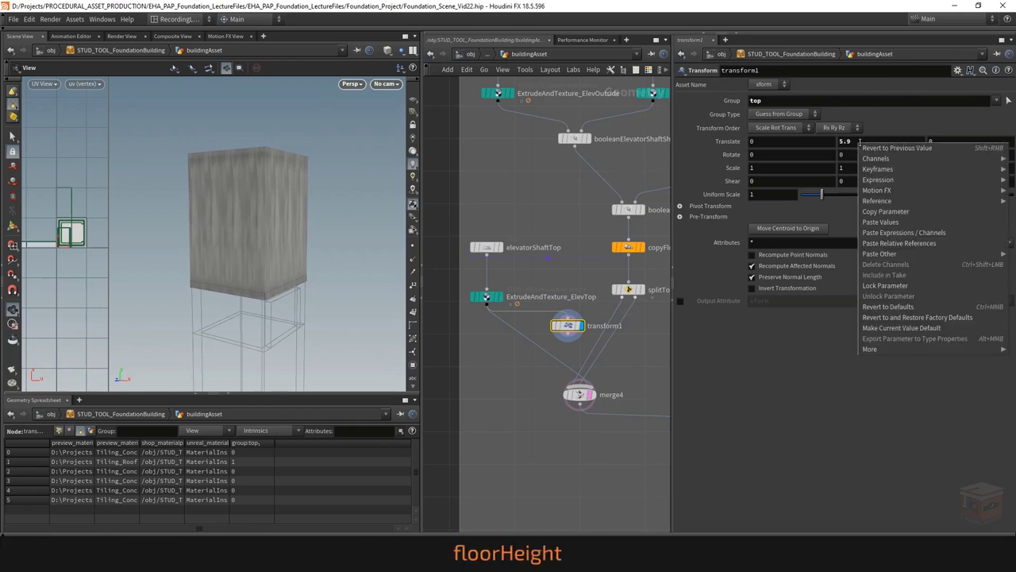
click(905, 243)
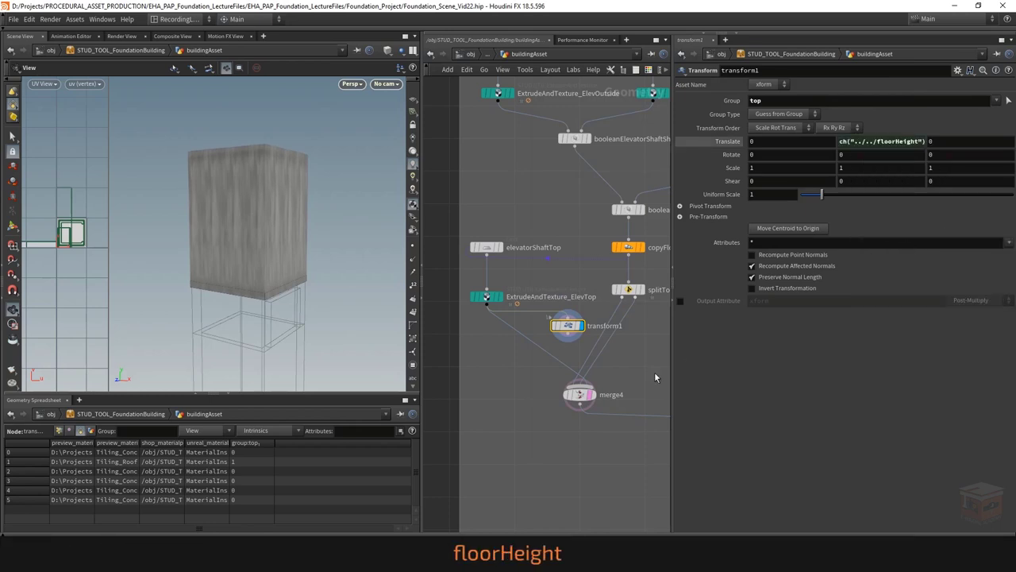
Step: Place the Transform node closer to ExtrudeAndTexture_ElevTop and rename it raiseTop
drag(556, 324, 525, 320)
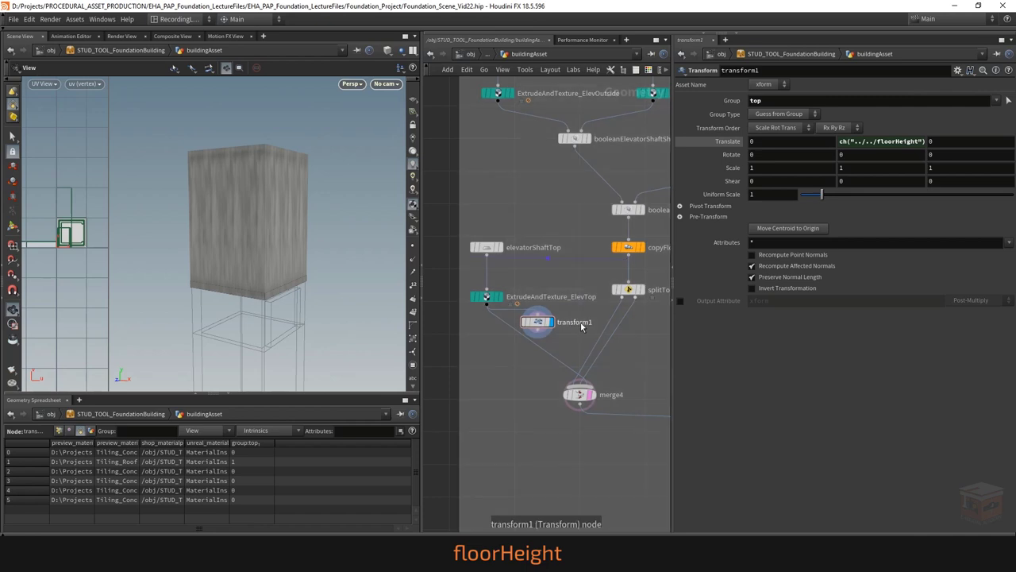
double_click(579, 323)
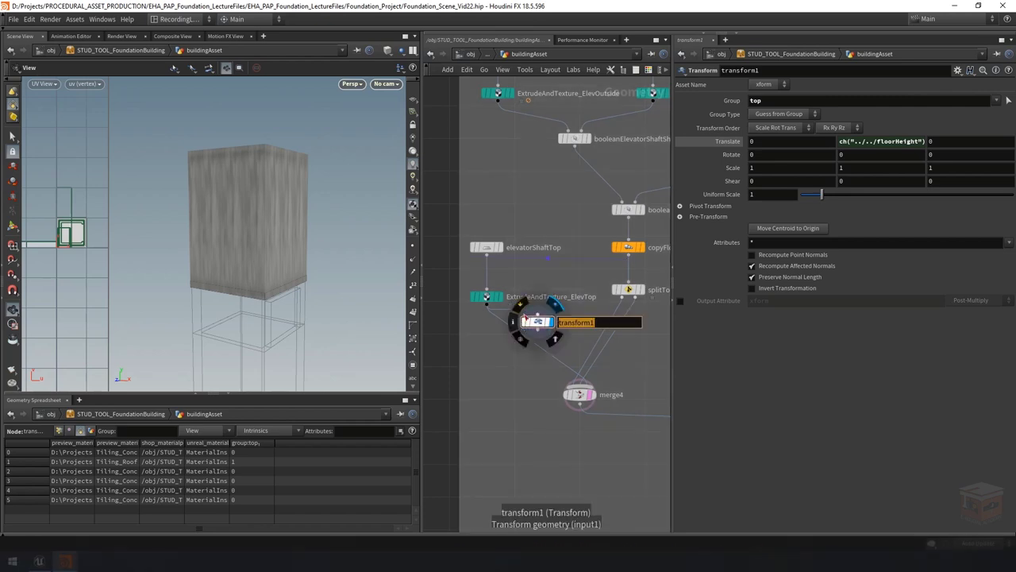
text(raiseTop)
key(Return)
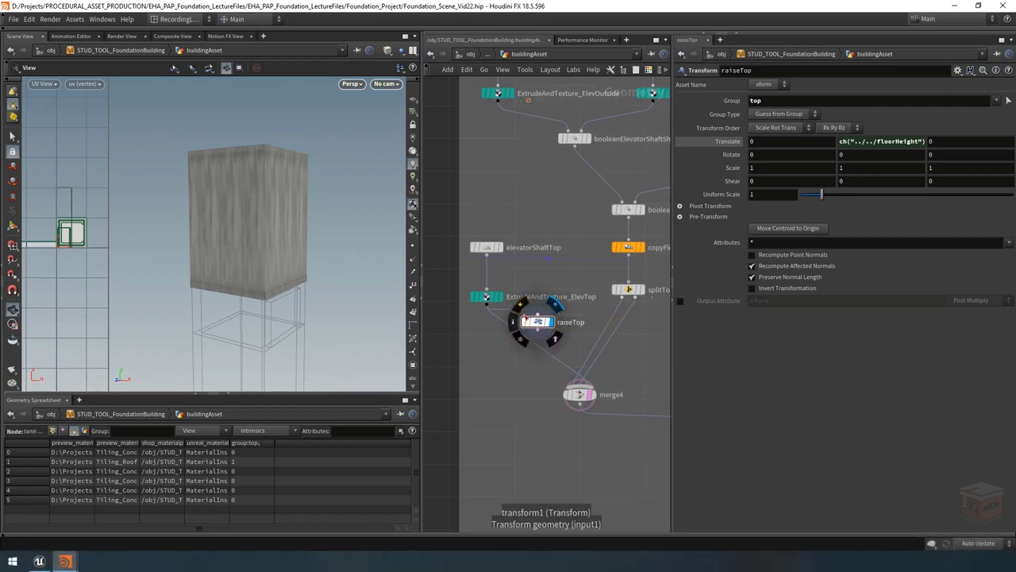
Step: Color the raiseTop node light yellow and move merge4 slightly lower in the network
click(648, 70)
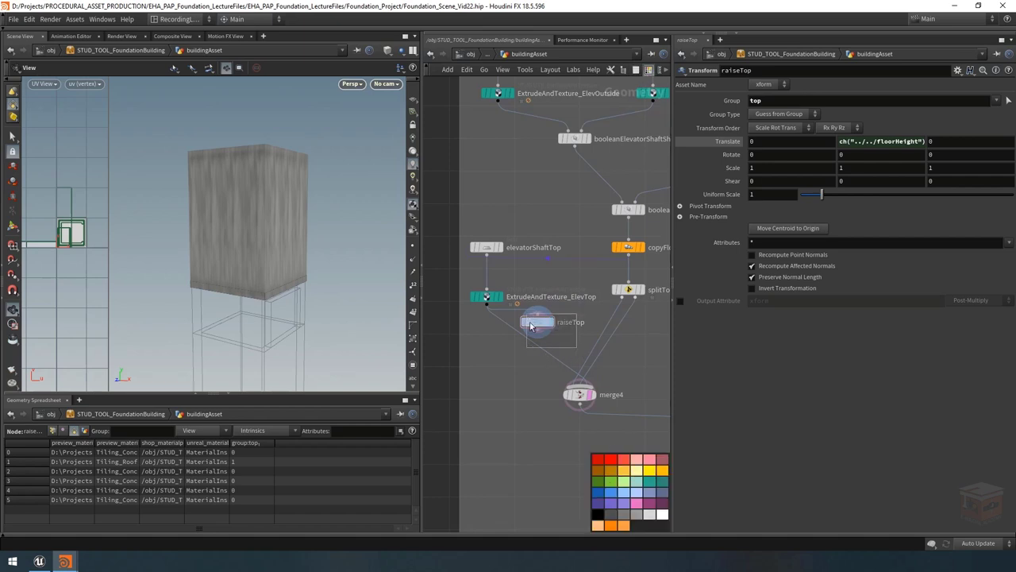
click(637, 473)
middle_drag(516, 313, 520, 281)
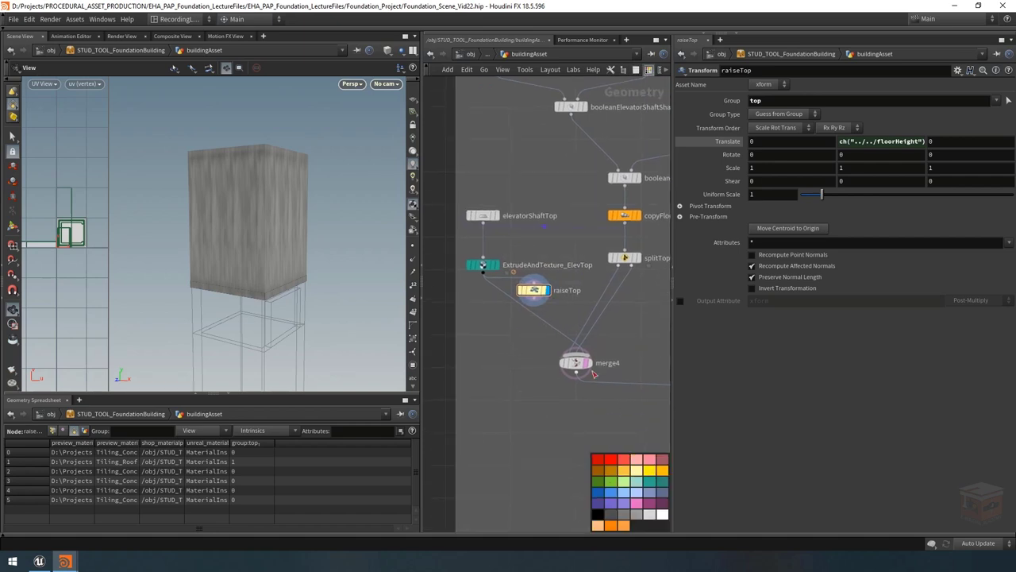
drag(572, 357, 577, 383)
middle_drag(607, 332, 603, 354)
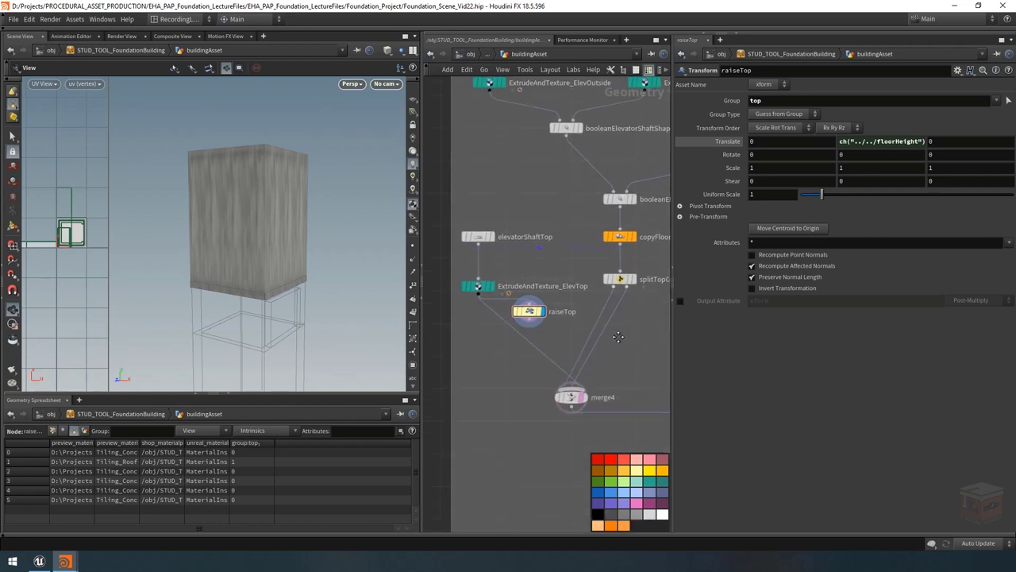
click(649, 71)
scroll(552, 345, down, 2)
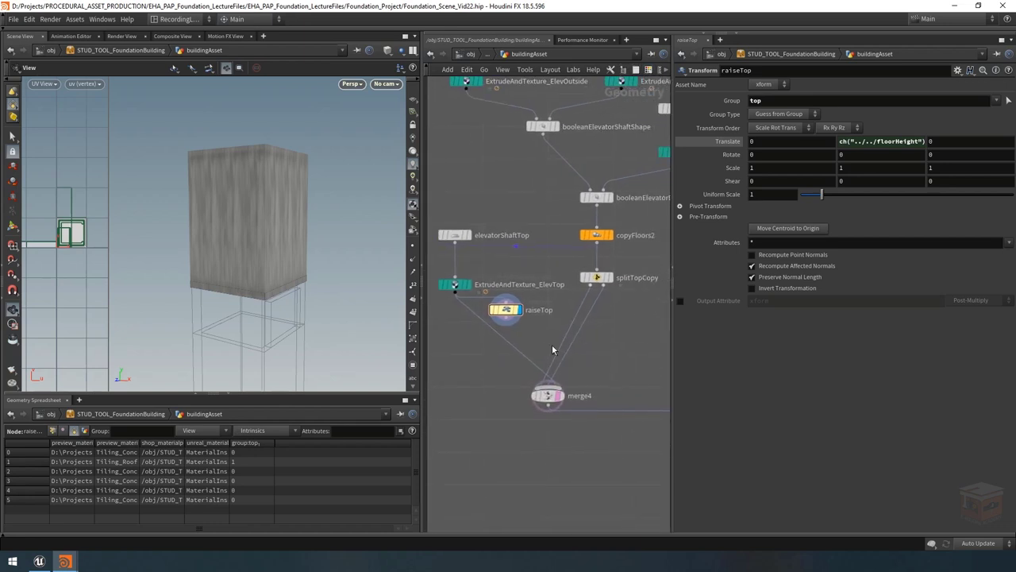
Step: Add a Boolean Subtract node between raiseTop and merge4
middle_drag(588, 359, 574, 360)
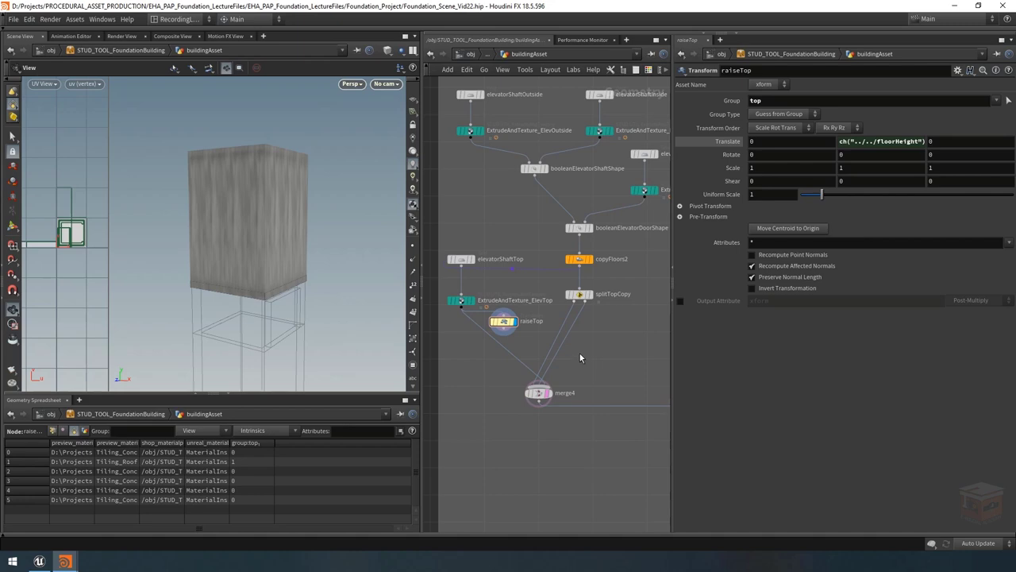
key(Tab)
text(booleansub)
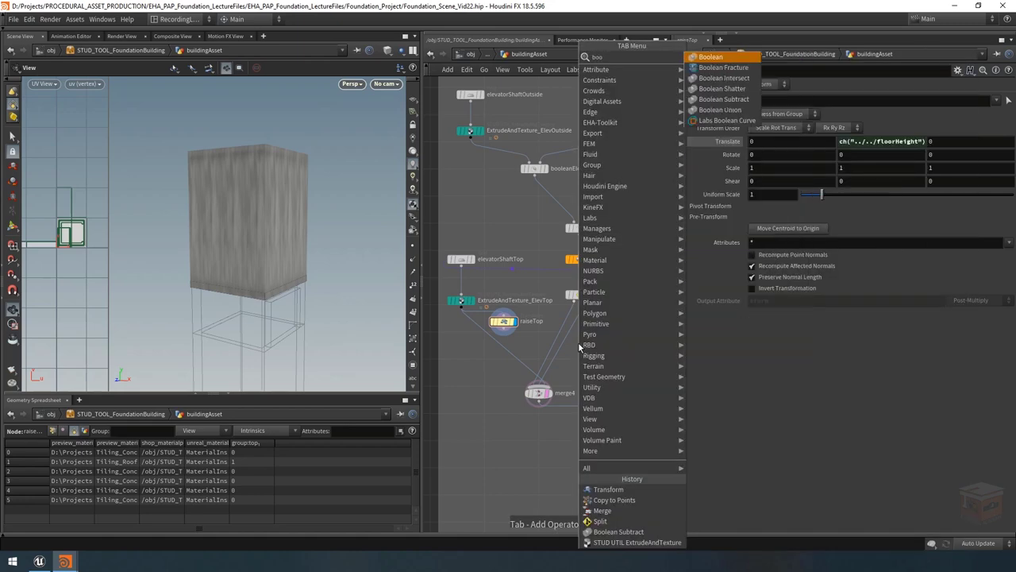
key(Return)
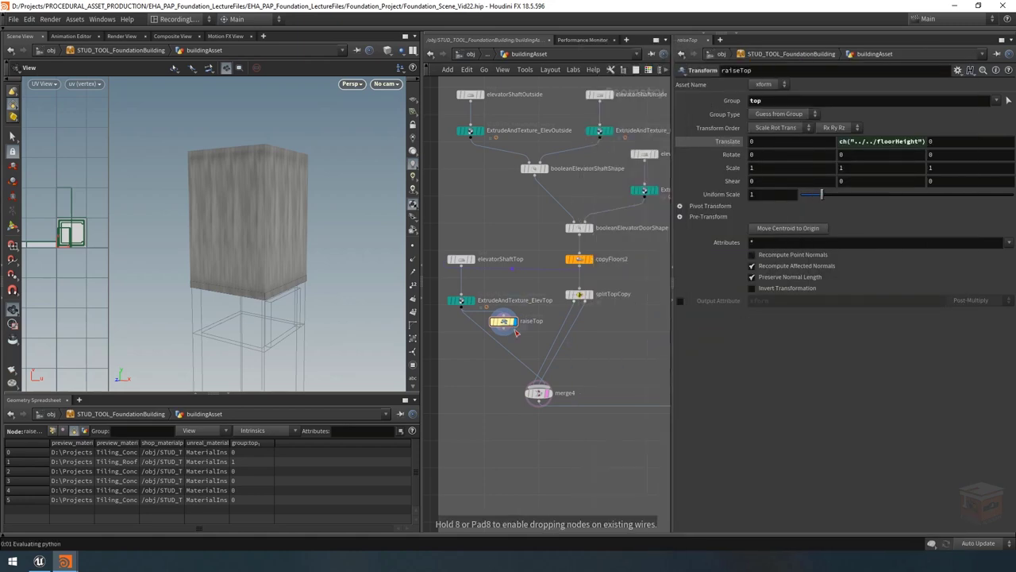
scroll(547, 343, up, 2)
click(539, 348)
middle_drag(611, 334, 628, 333)
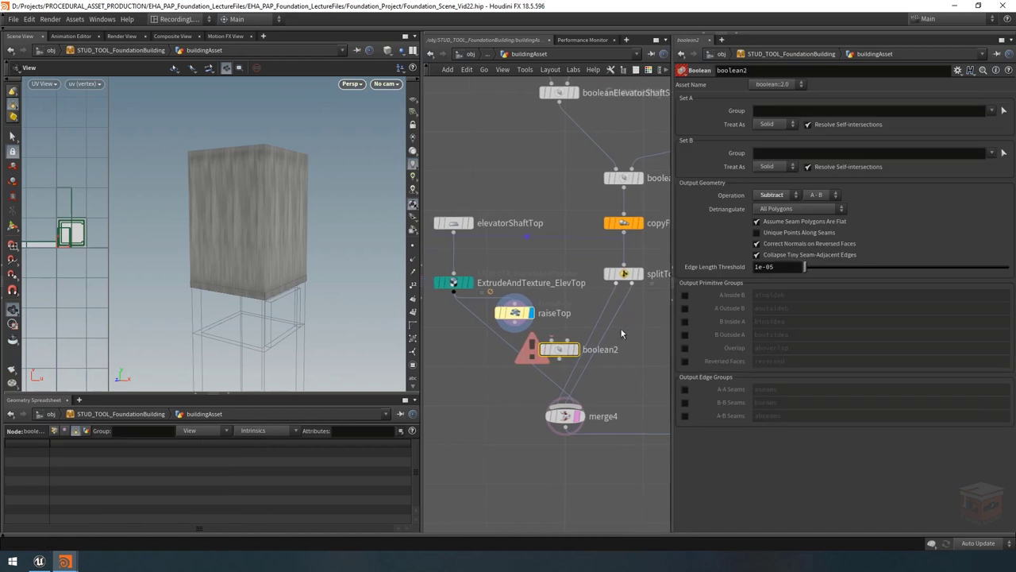
Step: Wire splitTopCopy's first output into Set A and raiseTop into Set B of the Boolean, and display the cut top floor
middle_drag(619, 293, 577, 291)
click(583, 287)
click(560, 292)
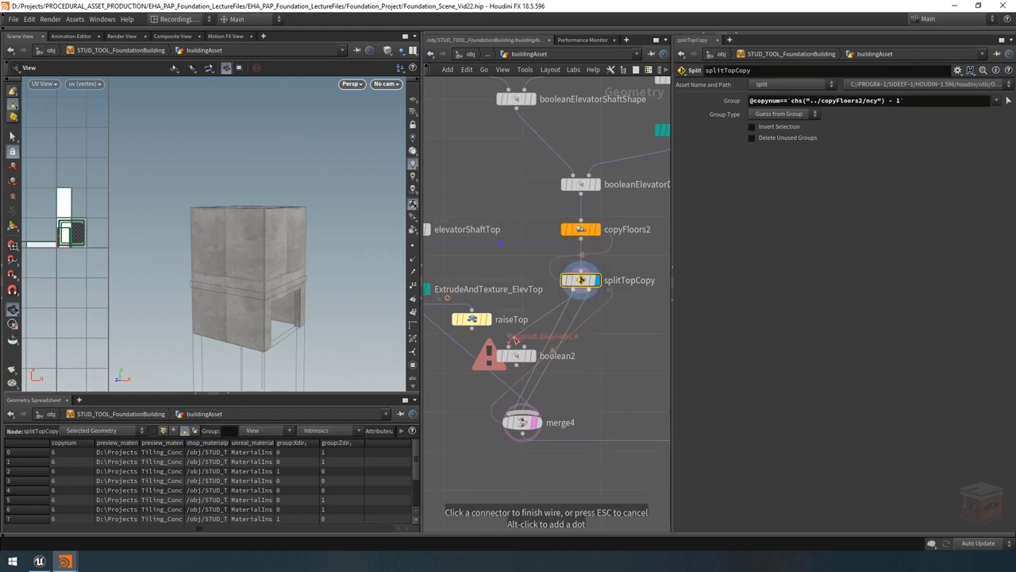
drag(248, 272, 261, 277)
middle_drag(506, 300, 544, 298)
click(548, 298)
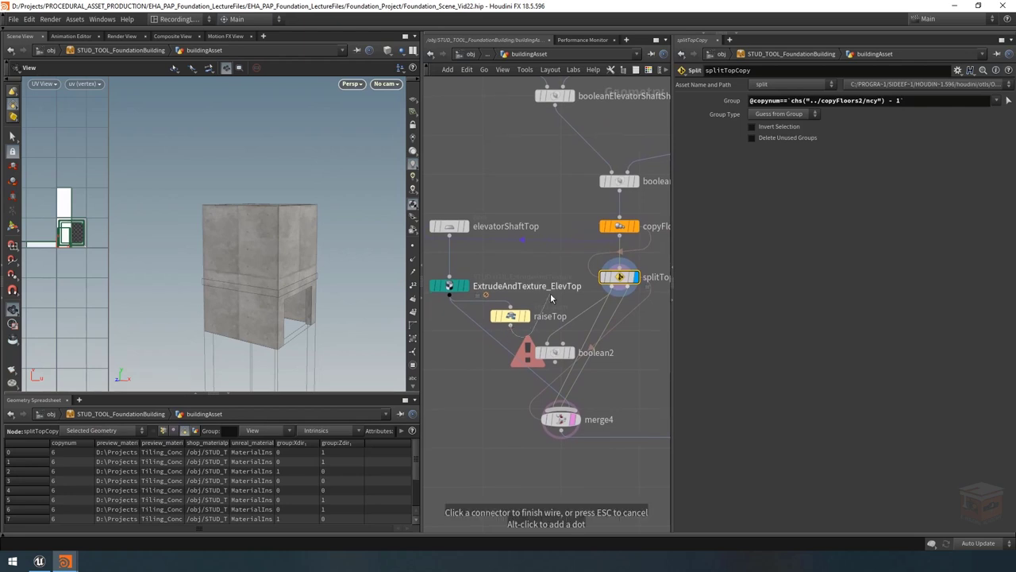
click(567, 342)
click(553, 354)
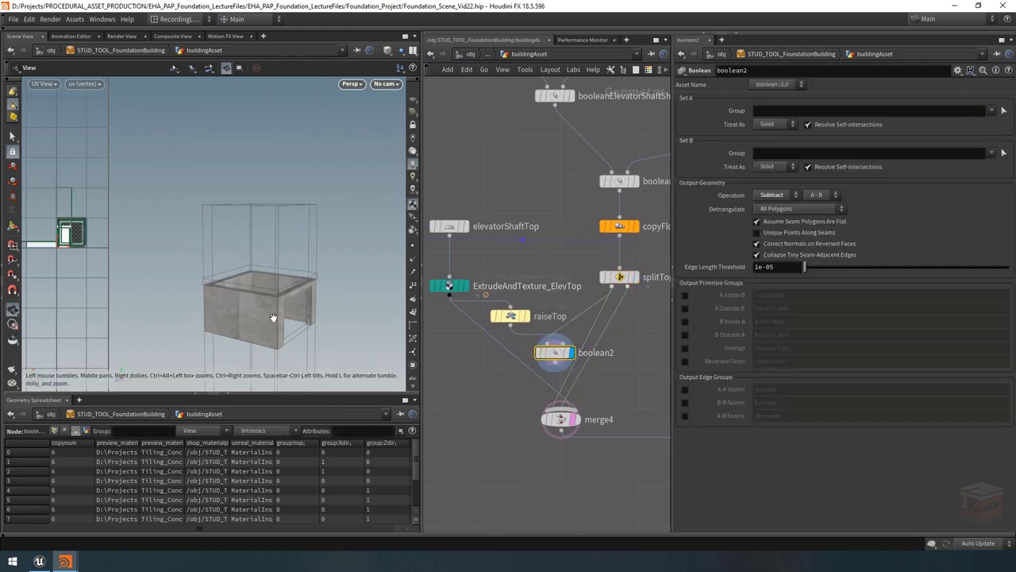
scroll(262, 305, up, 5)
drag(363, 302, 295, 290)
scroll(294, 290, down, 3)
scroll(294, 291, up, 2)
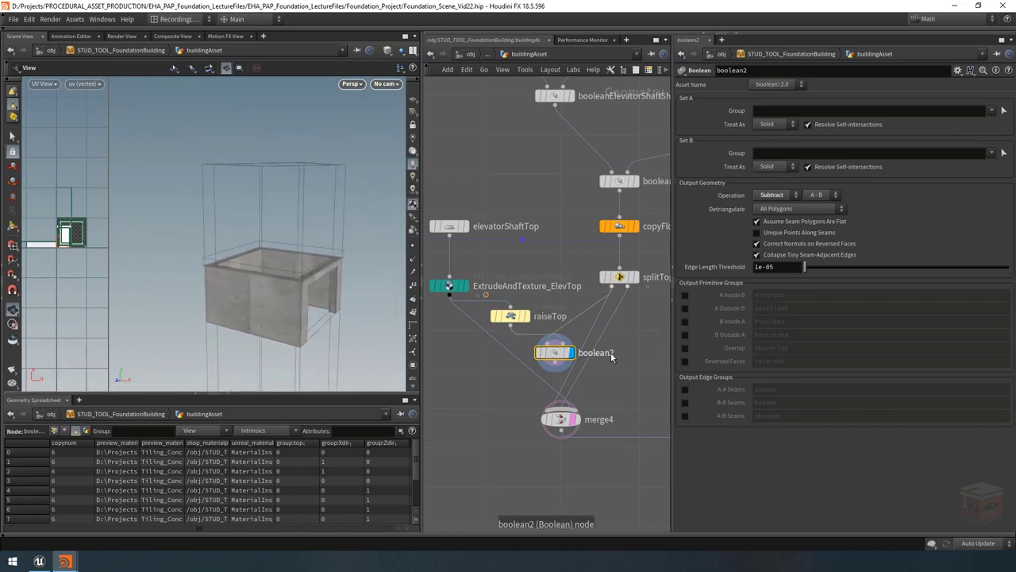
Step: Rename the new Boolean node as booleanElevatorTopShape
middle_drag(611, 357, 547, 349)
double_click(510, 357)
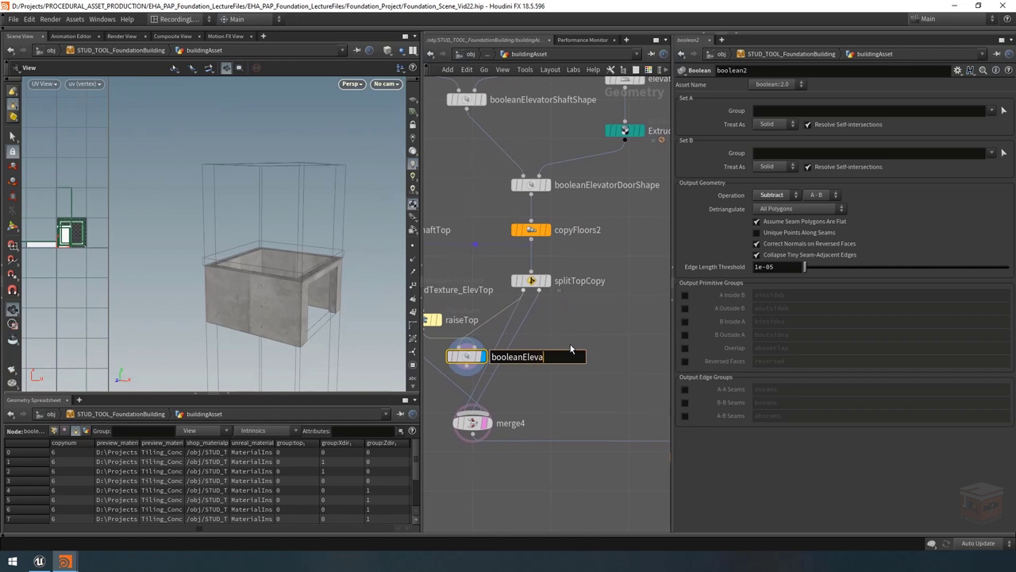
text(booleanElevatorTopShape)
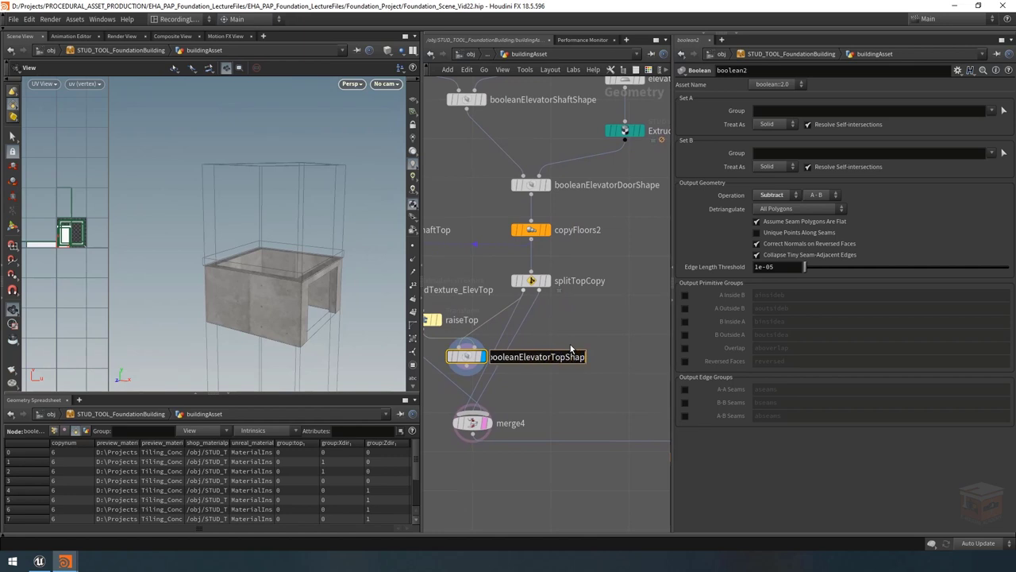
key(Return)
scroll(554, 350, down, 3)
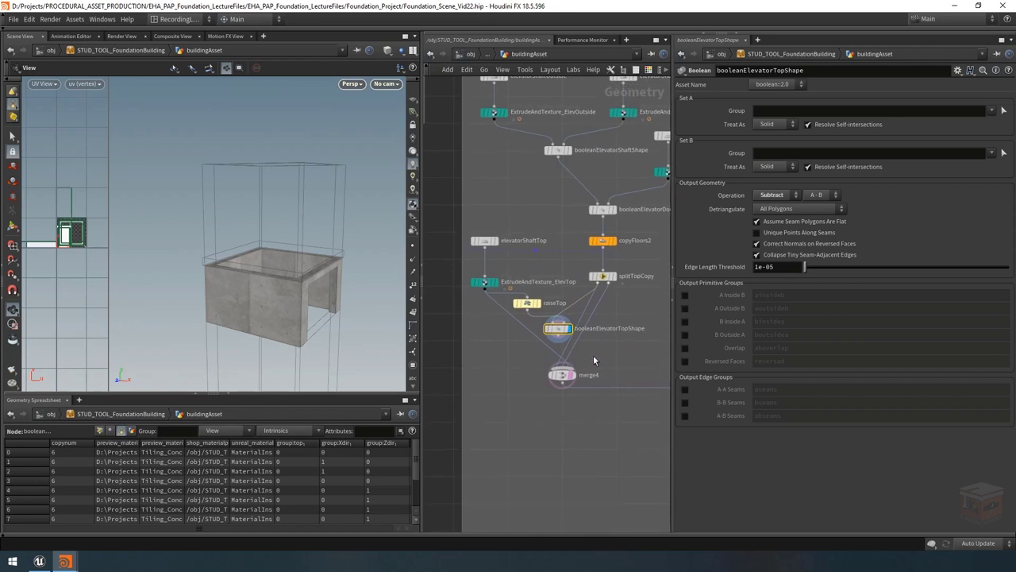
Step: Feed booleanElevatorTopShape into merge4 in place of splitTopCopy's first output, display merge4 and inspect the slab above the door opening
scroll(578, 353, up, 2)
click(543, 330)
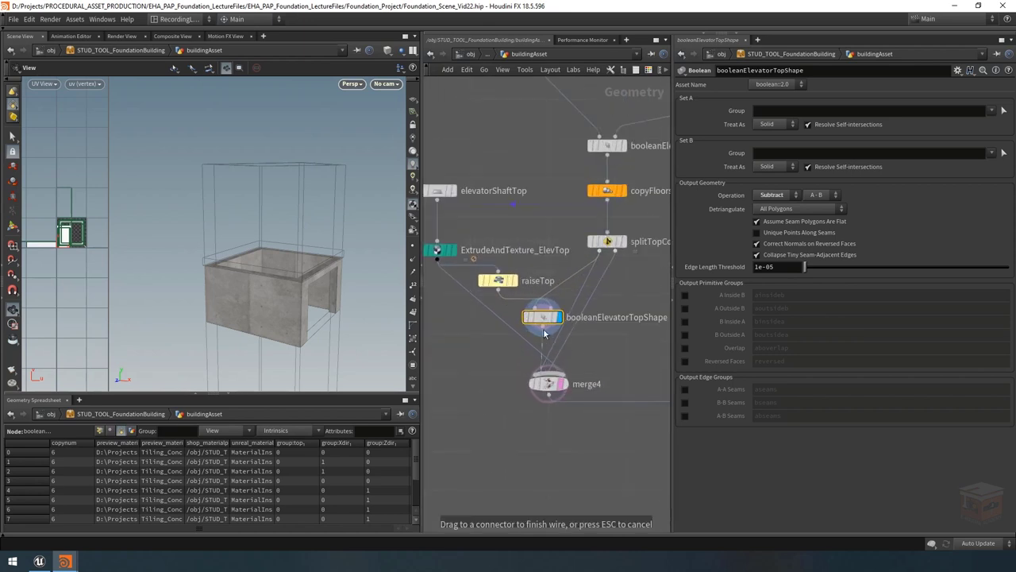
click(560, 385)
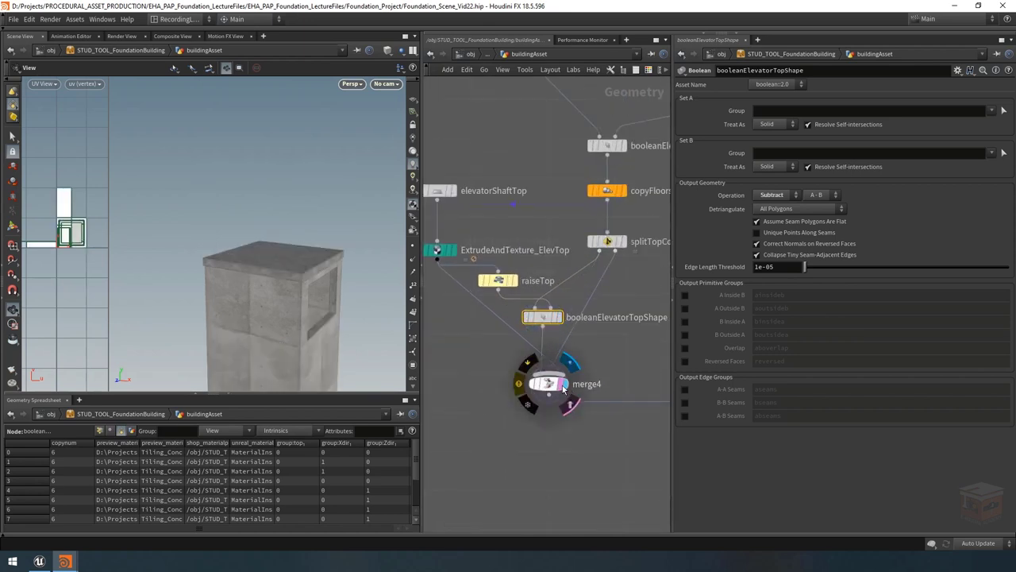
click(565, 385)
mouse_move(230, 262)
mouse_down()
mouse_move(354, 274)
mouse_move(304, 245)
mouse_move(351, 281)
mouse_up()
key(w)
key(w)
mouse_move(295, 261)
mouse_down()
mouse_move(257, 241)
mouse_move(291, 269)
mouse_move(329, 246)
mouse_move(265, 229)
mouse_up()
scroll(348, 250, up, 5)
scroll(349, 249, down, 5)
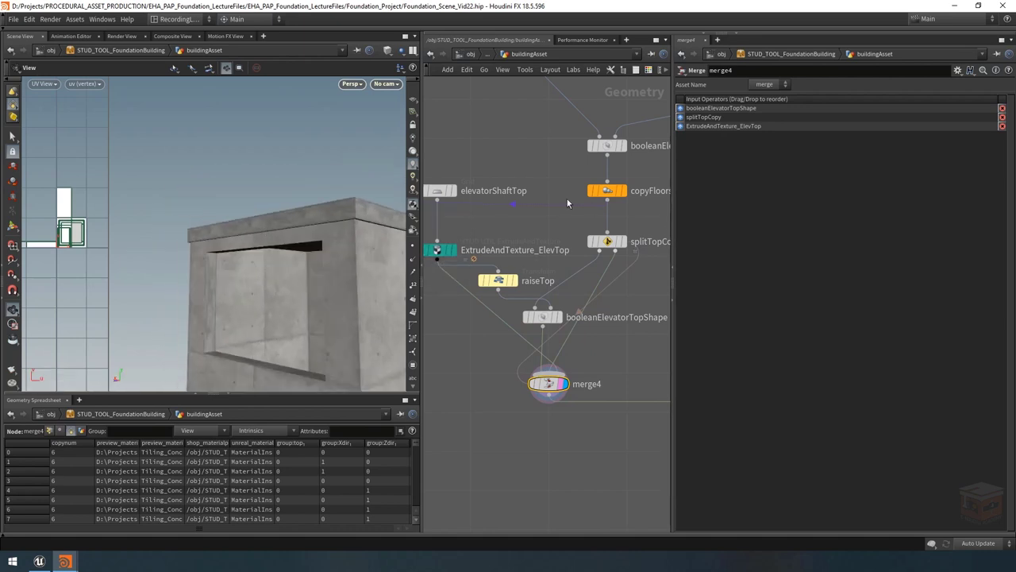
Step: Set elevatorShaftTop's center Y expression to bbox(-1,D_YMAX) - ch("../../floorHeight") + ch("../../doorUpperBarOffset") + ch("../../frameThickness") * 2
middle_drag(509, 226, 566, 246)
drag(548, 244, 466, 198)
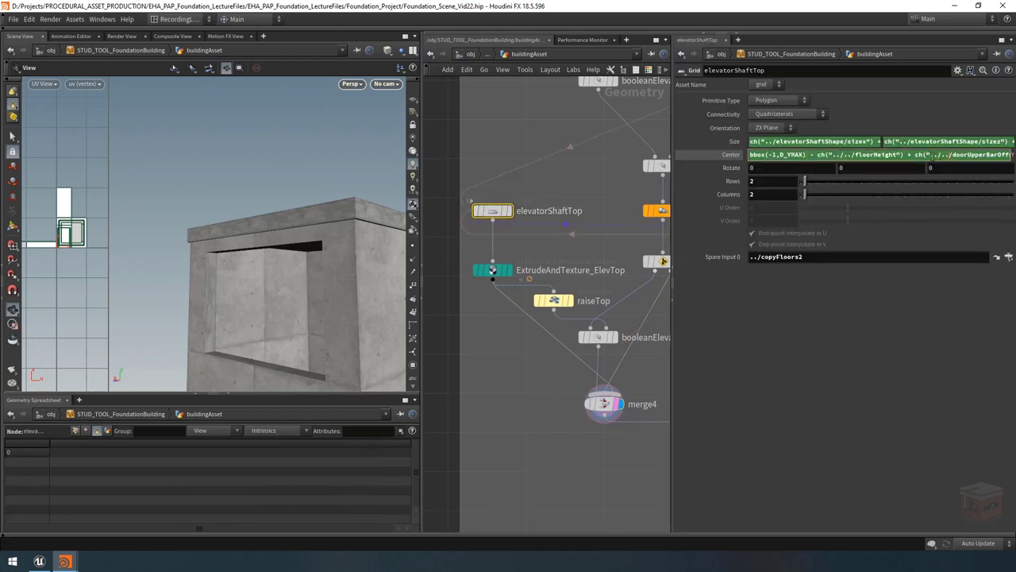
key(alt+e)
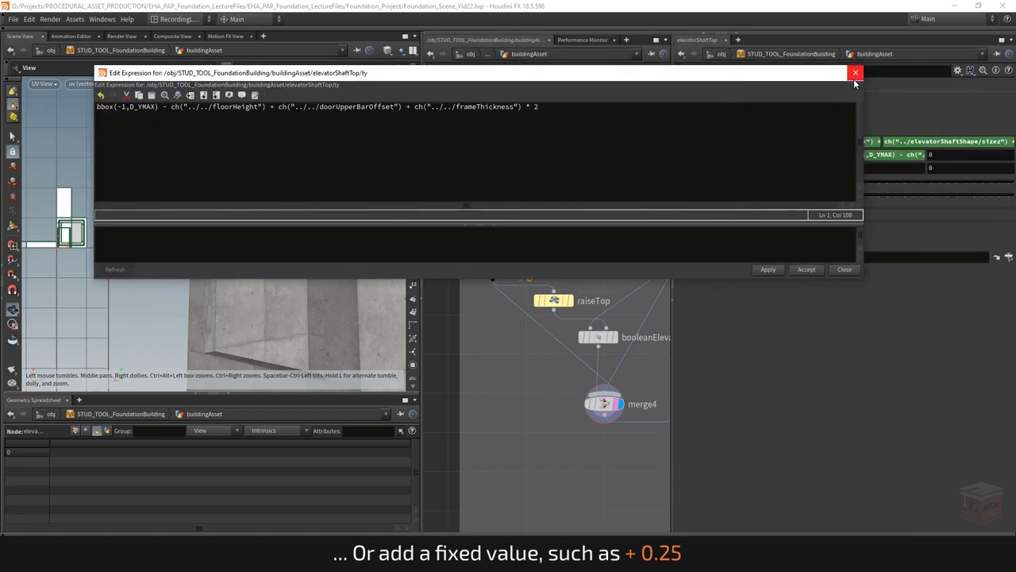
click(855, 74)
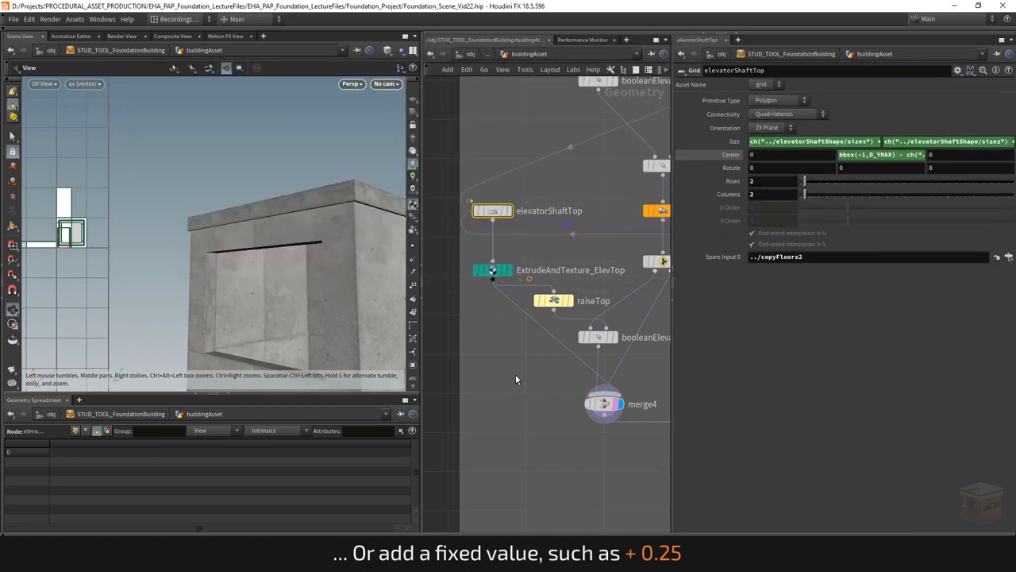
Step: Display ExtrudeAndTexture_ElevTop and insert a Group Create node on its connection to merge4
scroll(498, 368, down, 2)
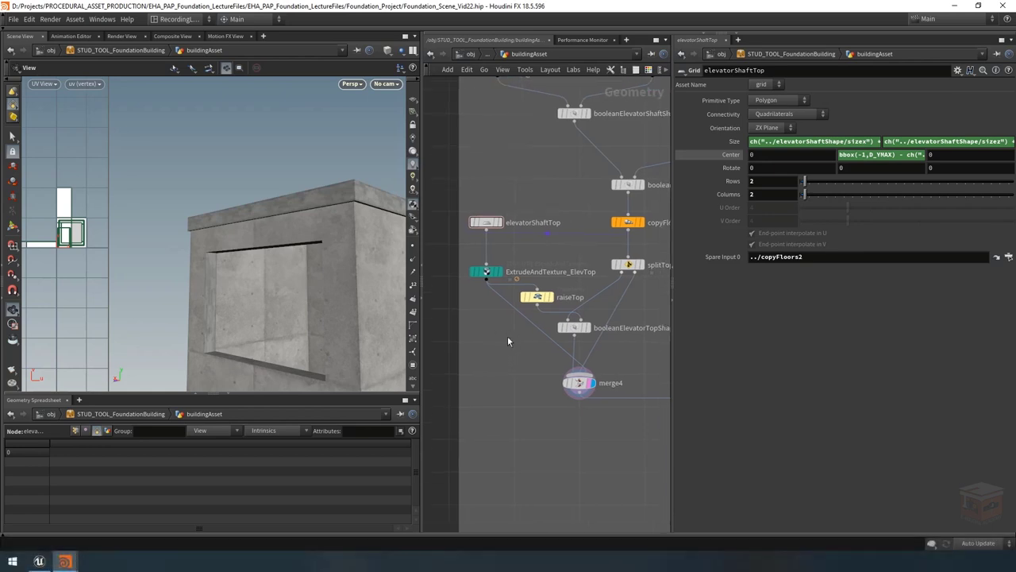
middle_drag(501, 334, 500, 329)
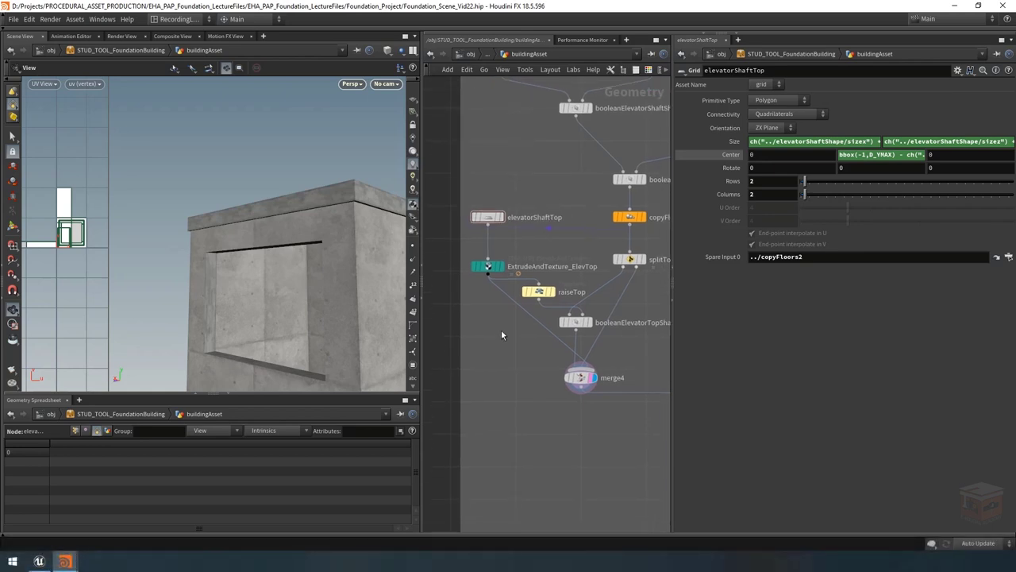
click(502, 271)
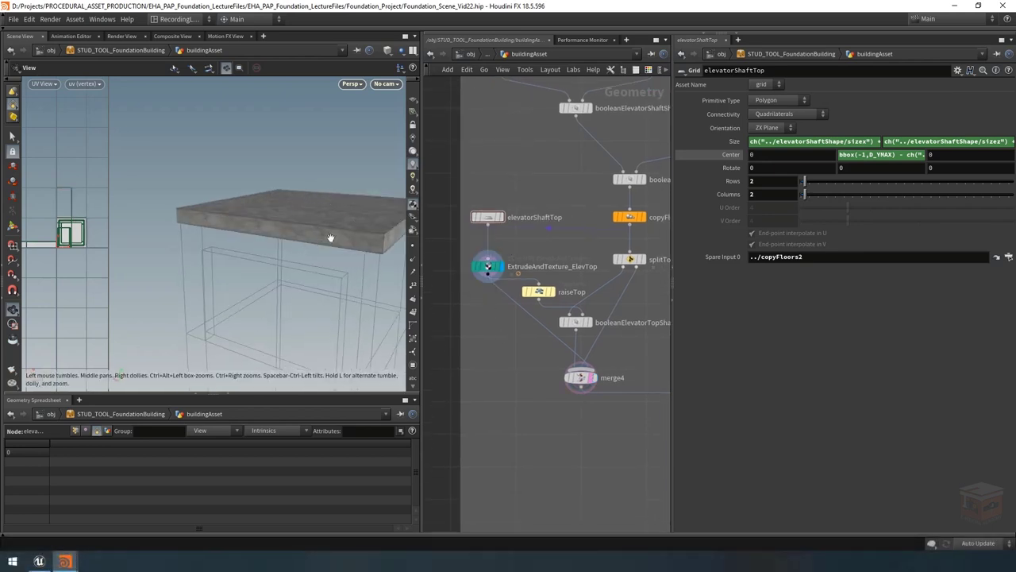
key(Tab)
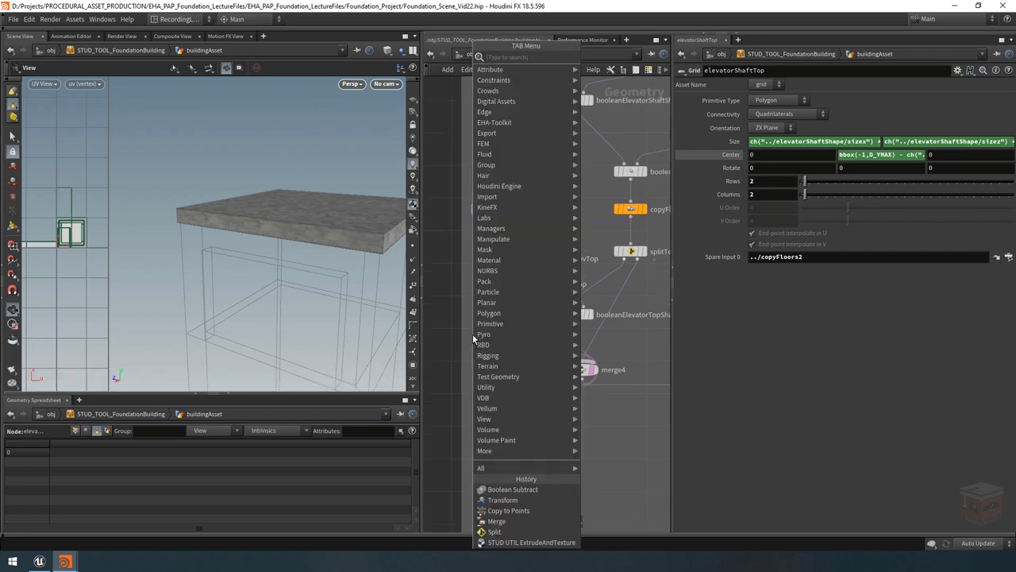
key(Return)
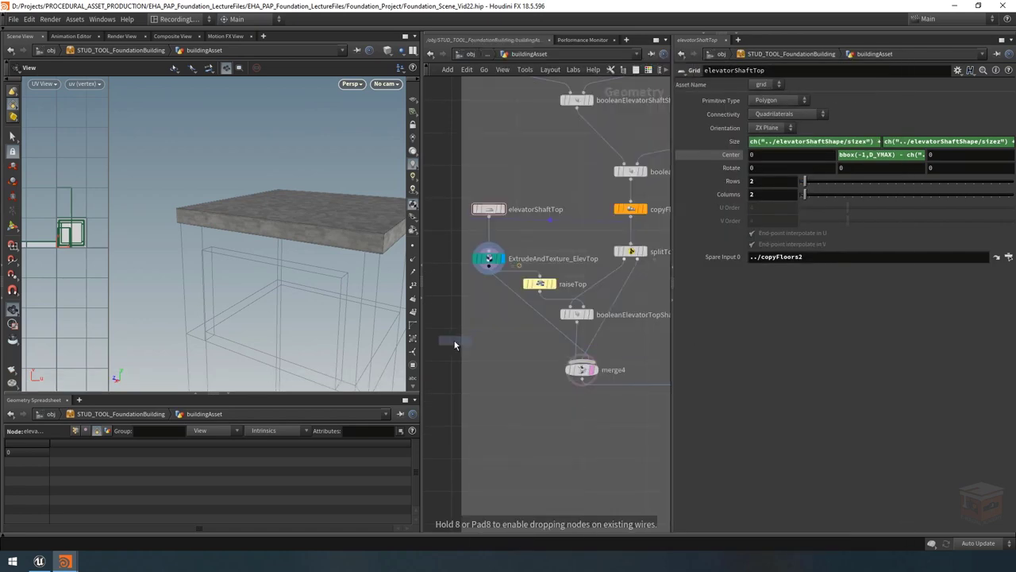
click(497, 329)
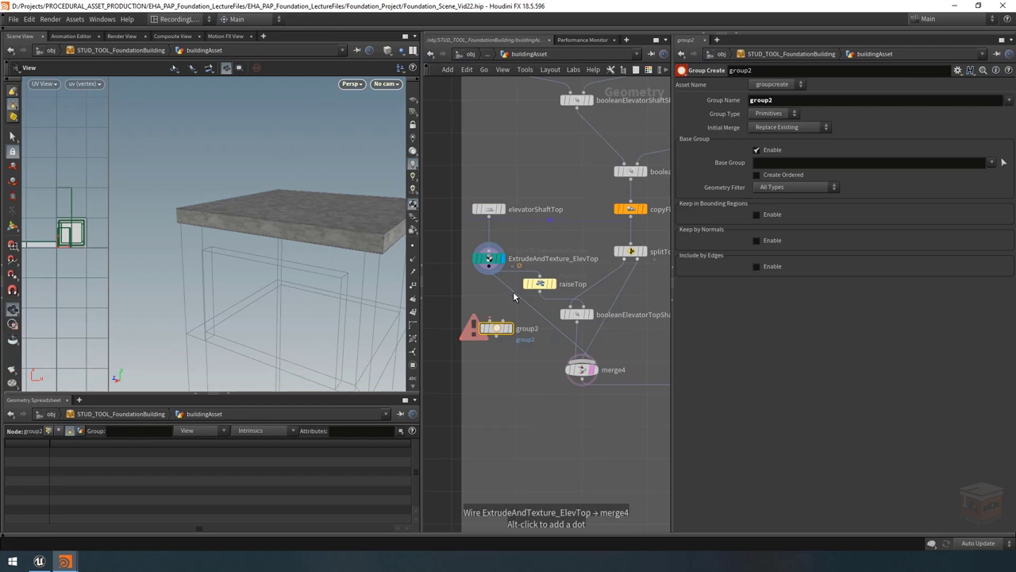
drag(496, 328, 492, 323)
Step: Name both the Group Create node and its primitive group cap, and color the node light teal
double_click(526, 324)
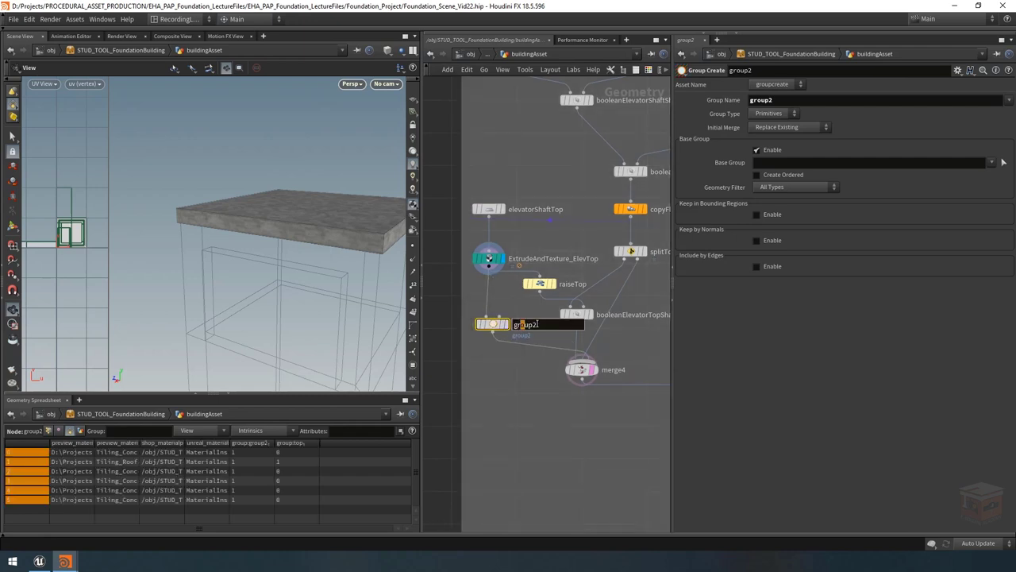
text(cap)
key(Return)
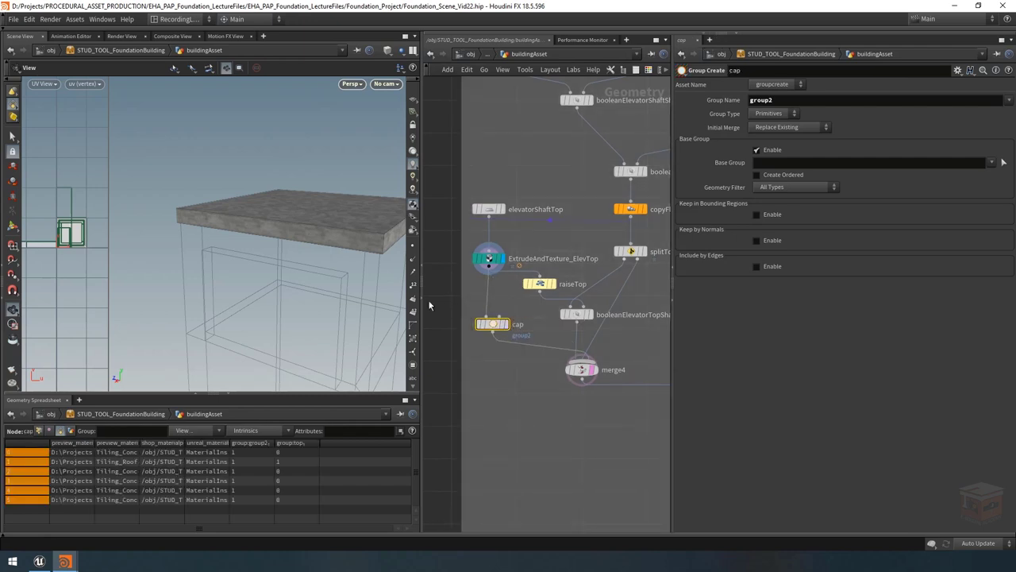
double_click(860, 102)
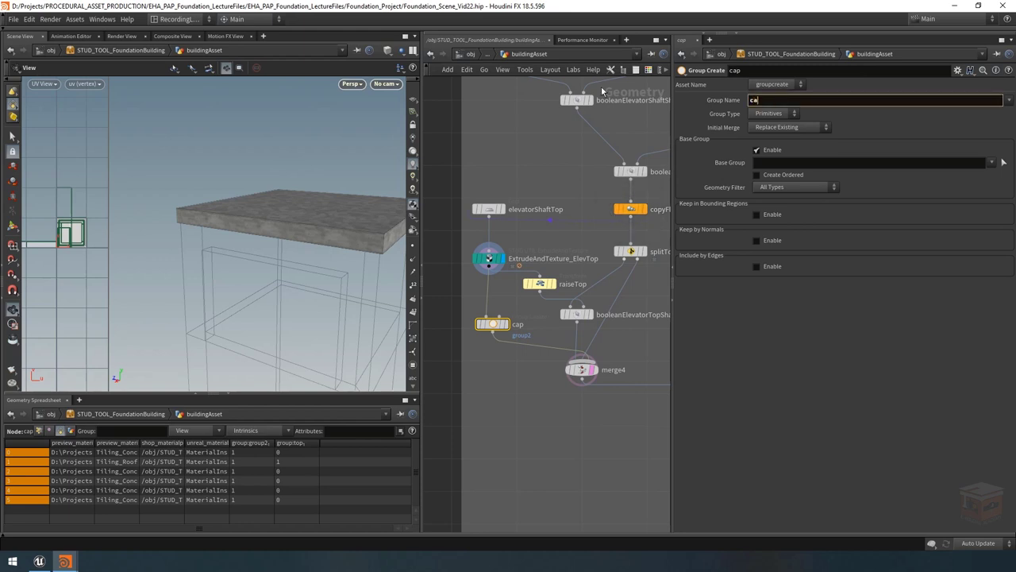
key(Return)
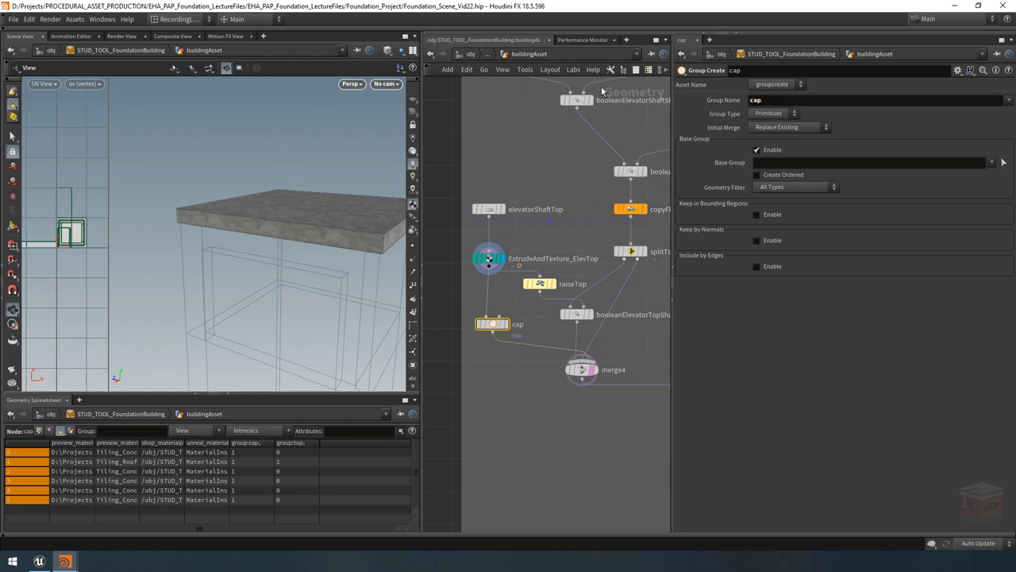
click(655, 71)
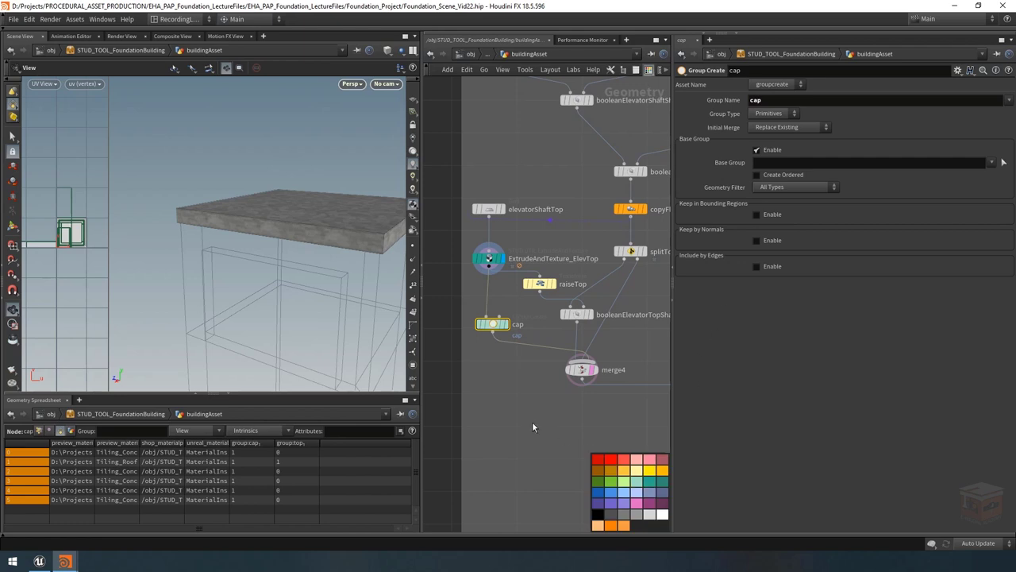
Step: Display merge4 and check the complete elevator shaft with its top slab
scroll(532, 433, down, 4)
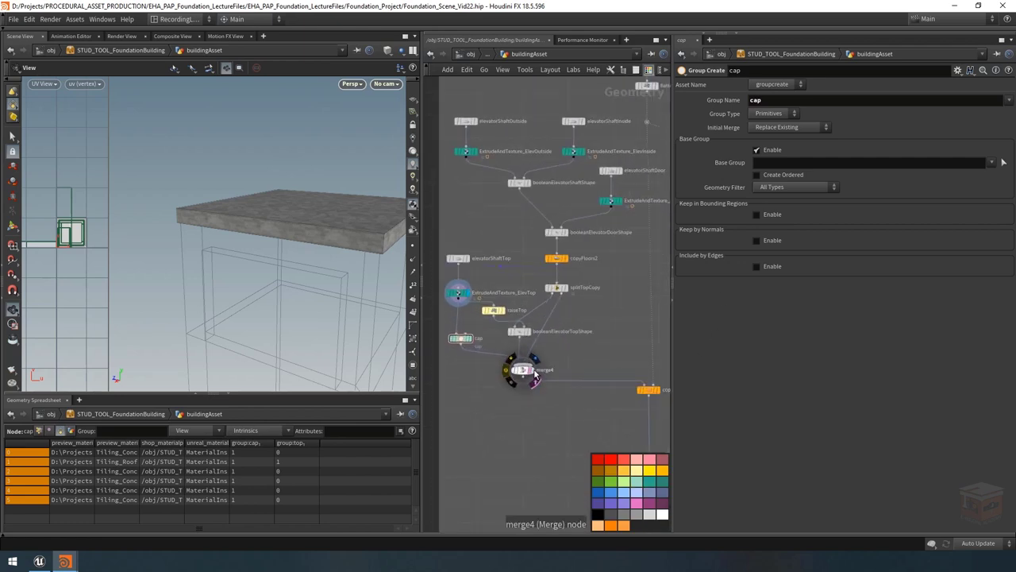
click(536, 376)
click(522, 370)
scroll(317, 288, down, 3)
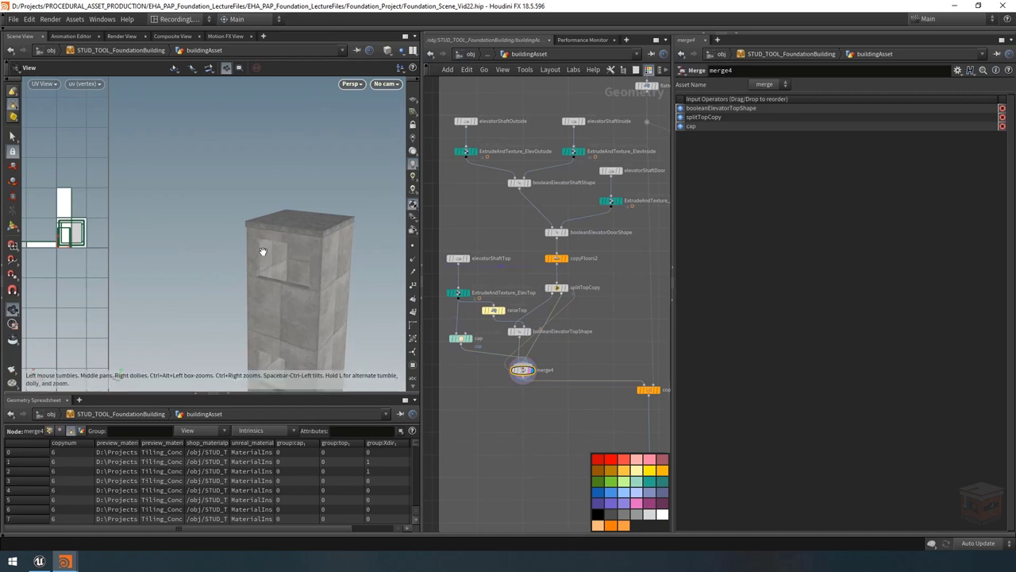
Step: Display the network's final output0 node and view the elevator shaft on the building's roof
scroll(544, 392, down, 10)
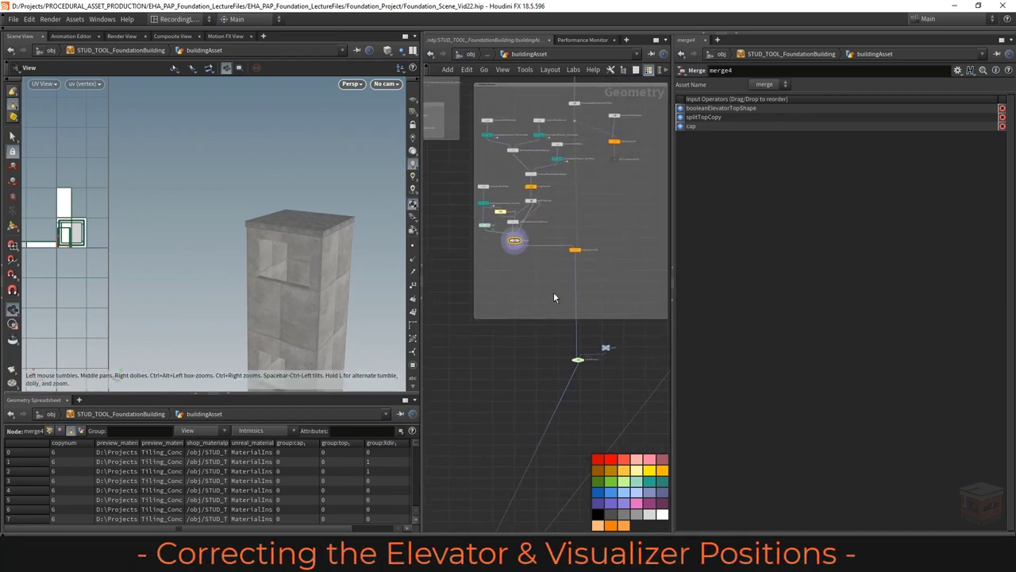
scroll(534, 414, up, 10)
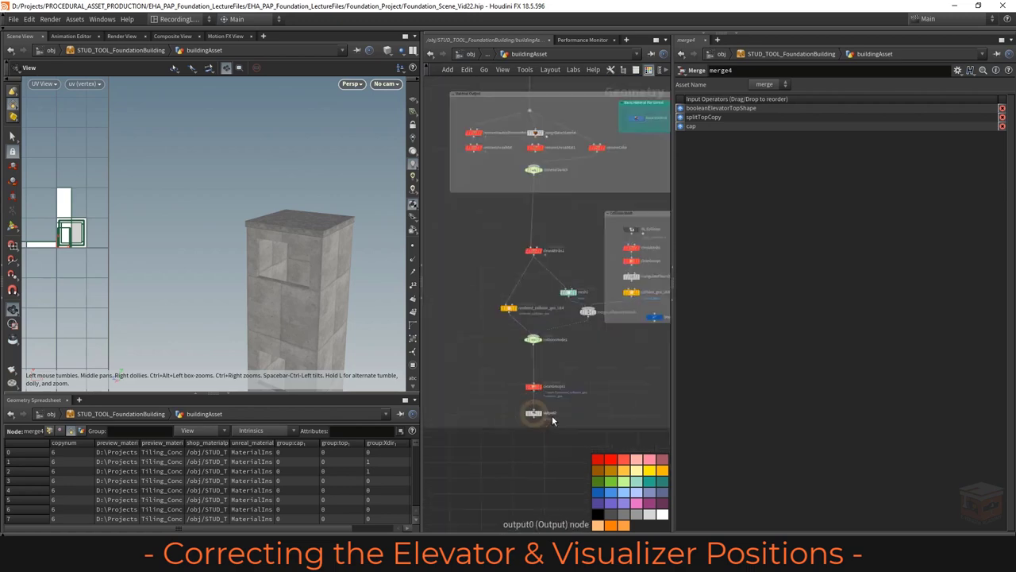
click(533, 411)
click(516, 410)
drag(344, 238, 279, 254)
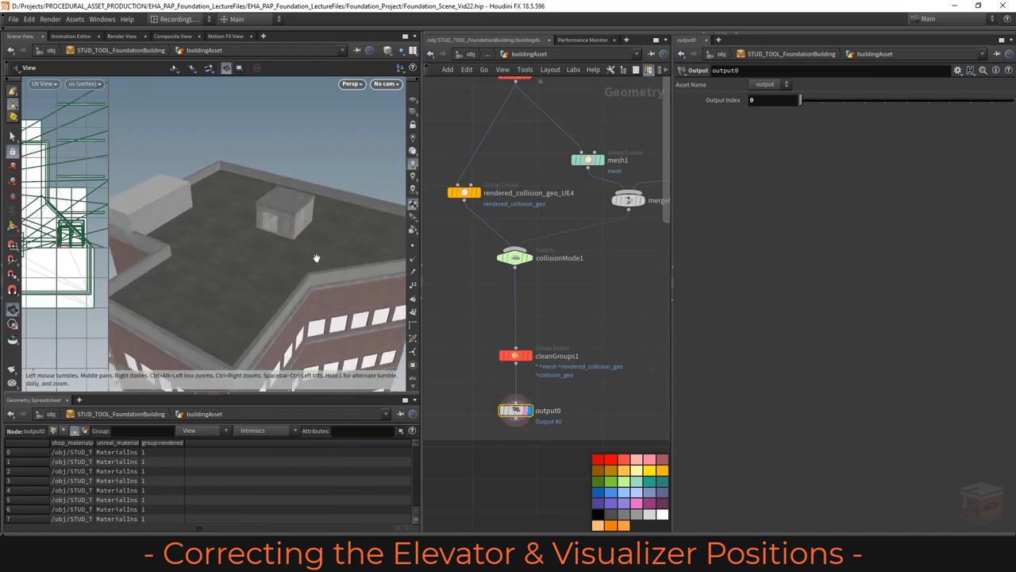
Step: Show all objects in the viewport and examine the elevator shaft's position among the rooftop props
click(400, 50)
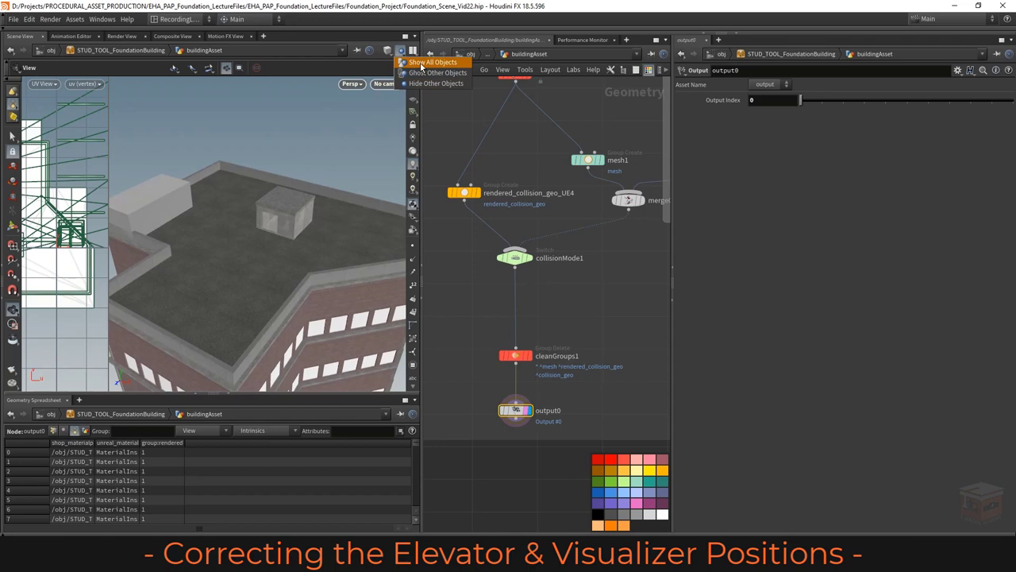
click(422, 65)
drag(275, 251, 293, 210)
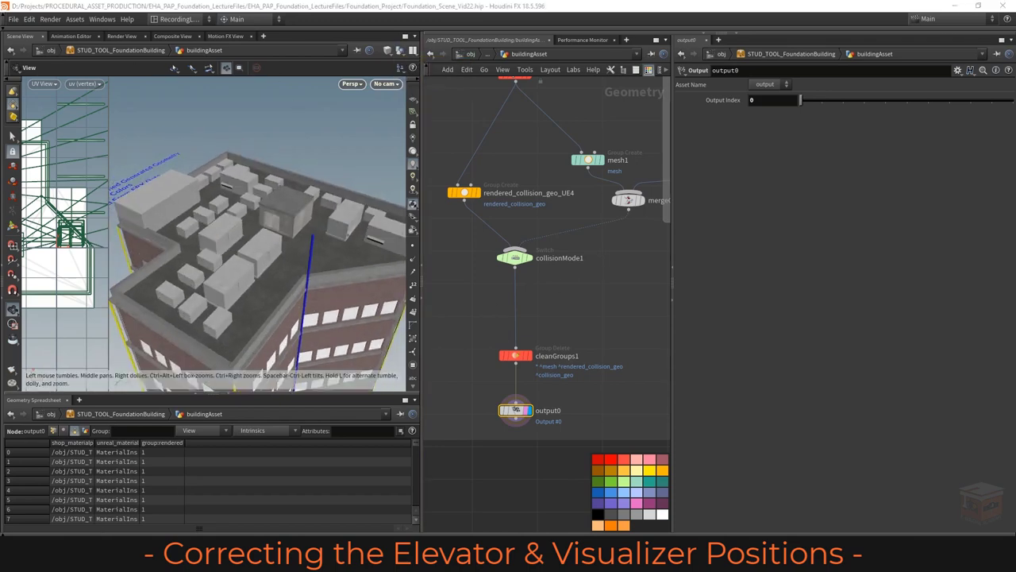
Step: Turn on the Grid Visualizer in the building asset's elevator and staircase settings and view the grid over the roof
click(146, 515)
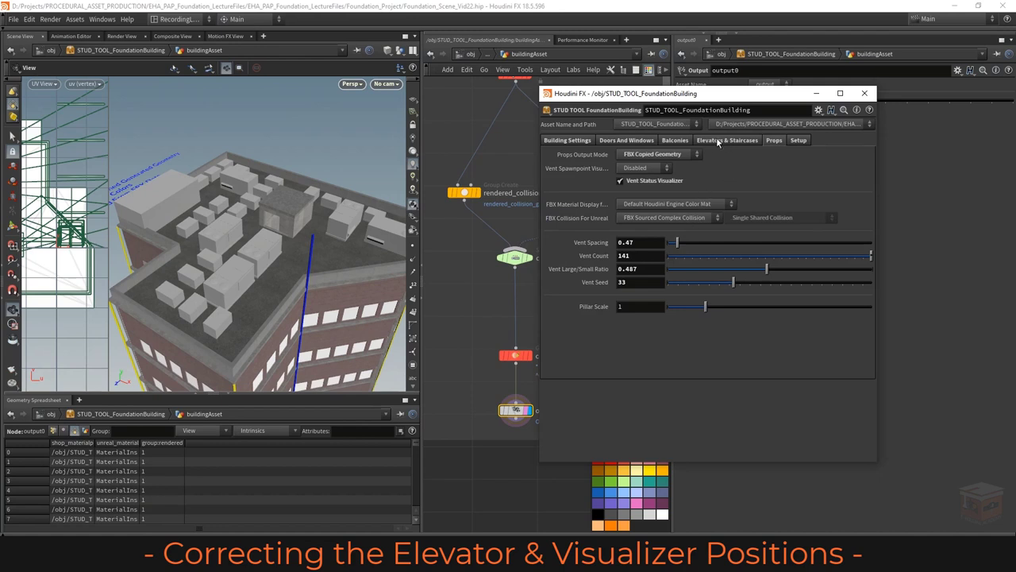
click(718, 140)
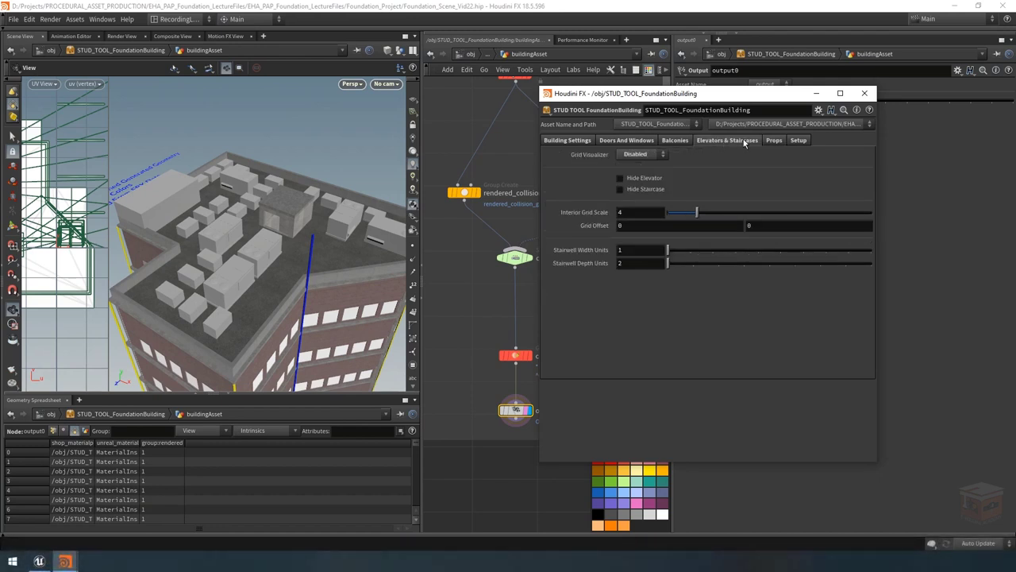
click(641, 154)
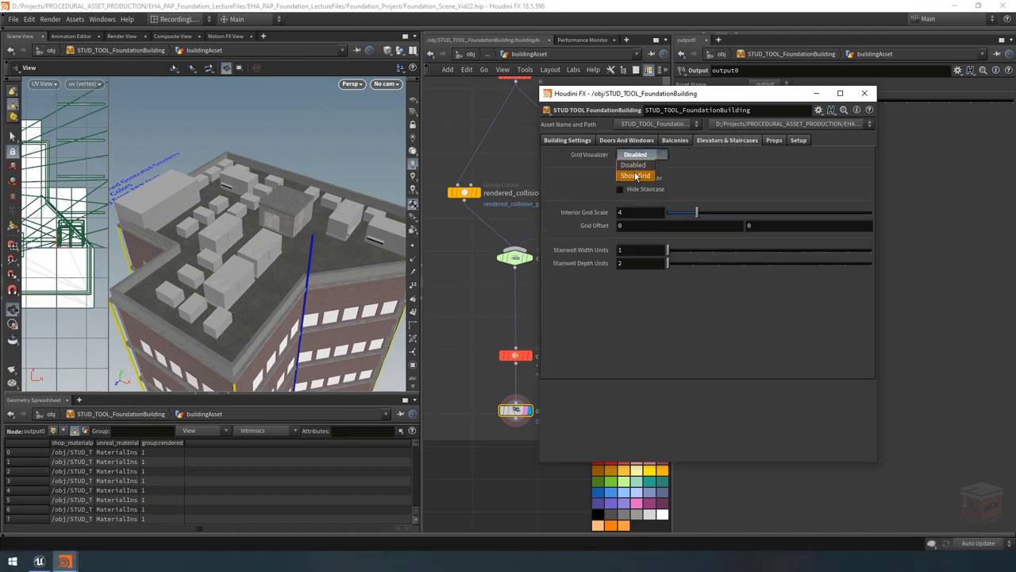
click(635, 175)
drag(273, 181, 284, 153)
scroll(330, 158, up, 3)
drag(331, 201, 325, 249)
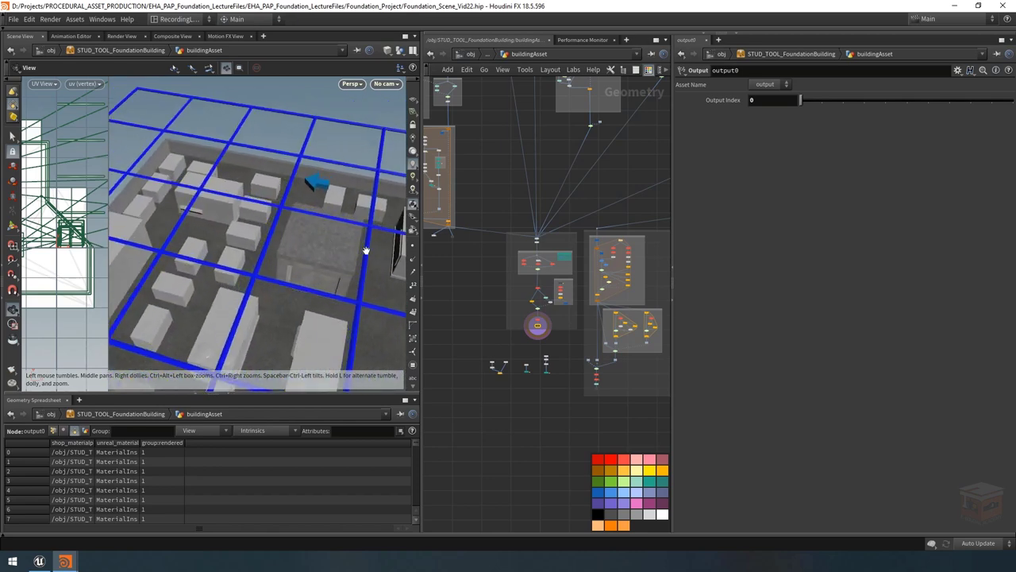
Step: Display merge4 and examine the direction the elevator shaft's door openings face, down to its base
scroll(524, 250, up, 6)
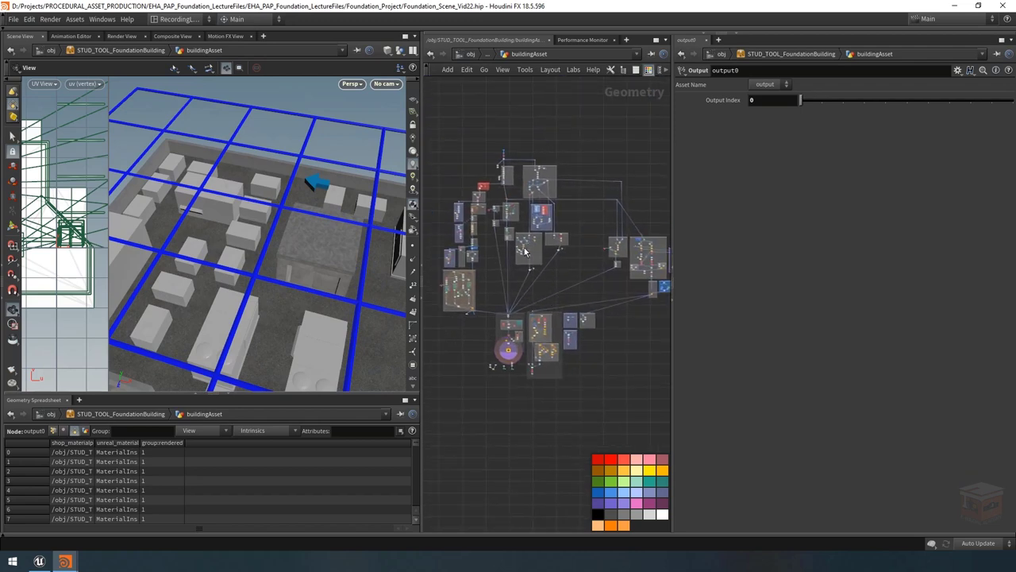
drag(318, 233, 294, 242)
scroll(524, 304, up, 5)
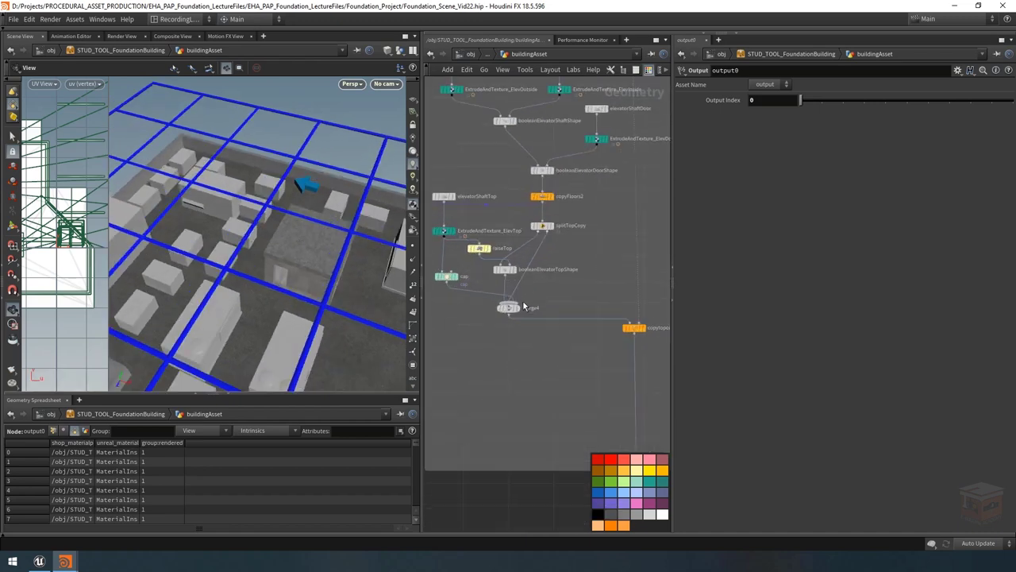
click(520, 307)
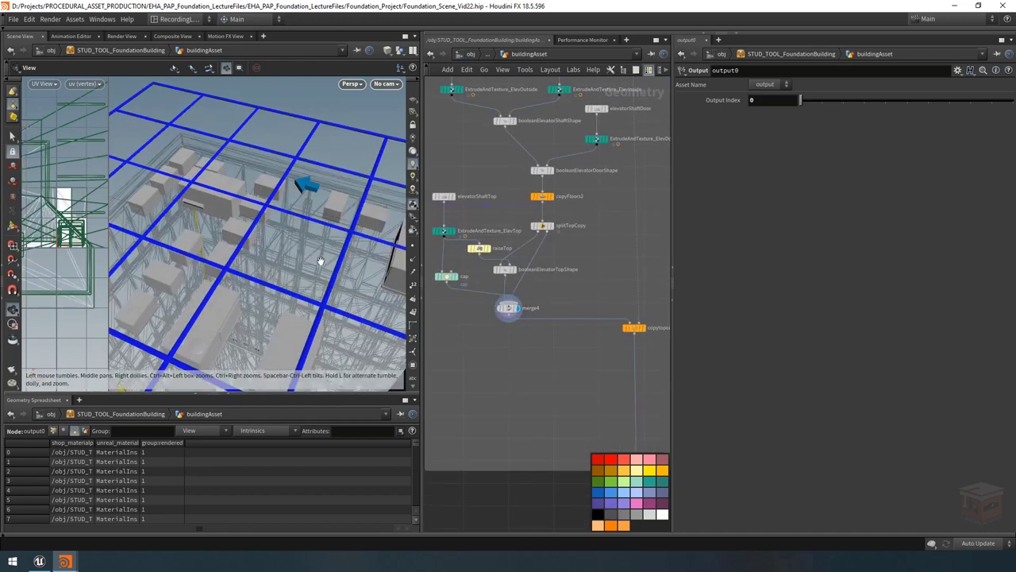
drag(317, 259, 290, 308)
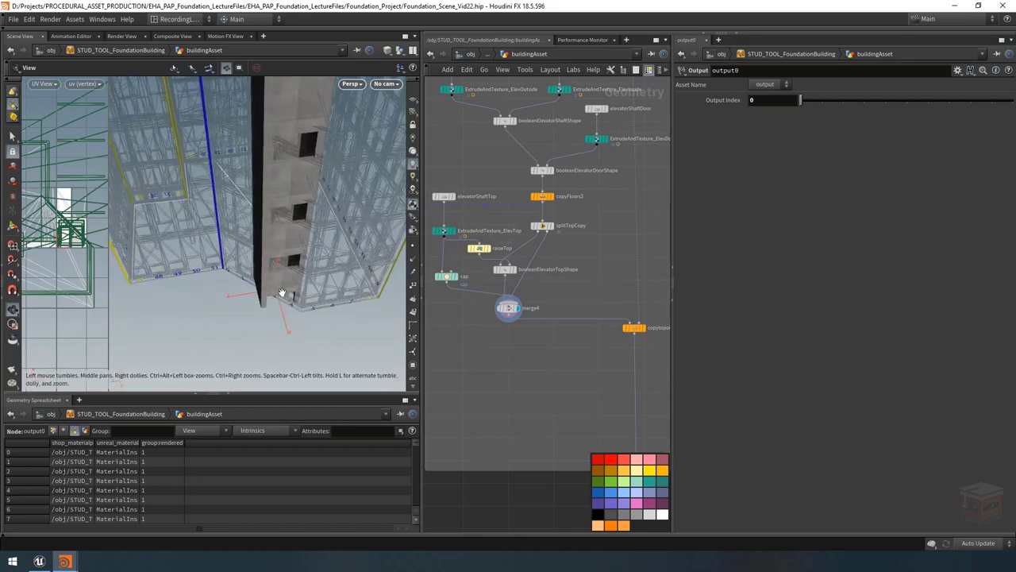
Step: Move copytopoints11 further down to make room and insert a Transform node between merge4 and copytopoints11
scroll(519, 349, down, 3)
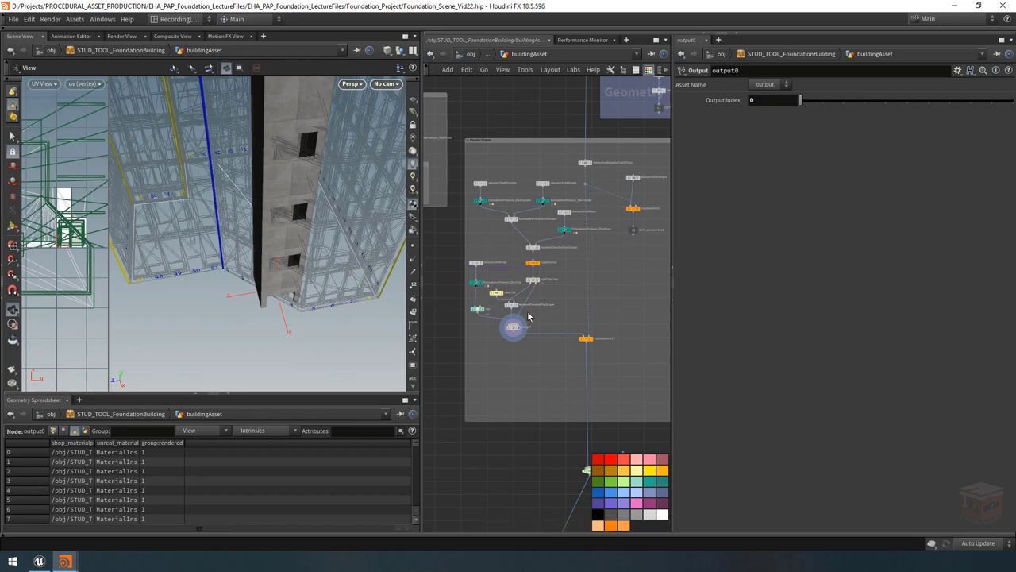
scroll(529, 314, down, 3)
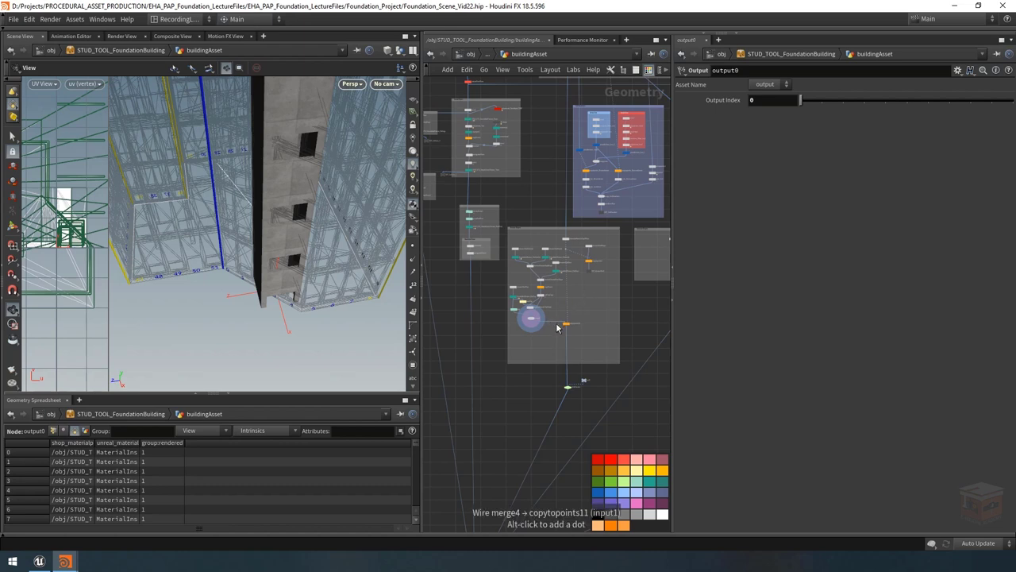
scroll(557, 326, up, 3)
drag(608, 303, 575, 352)
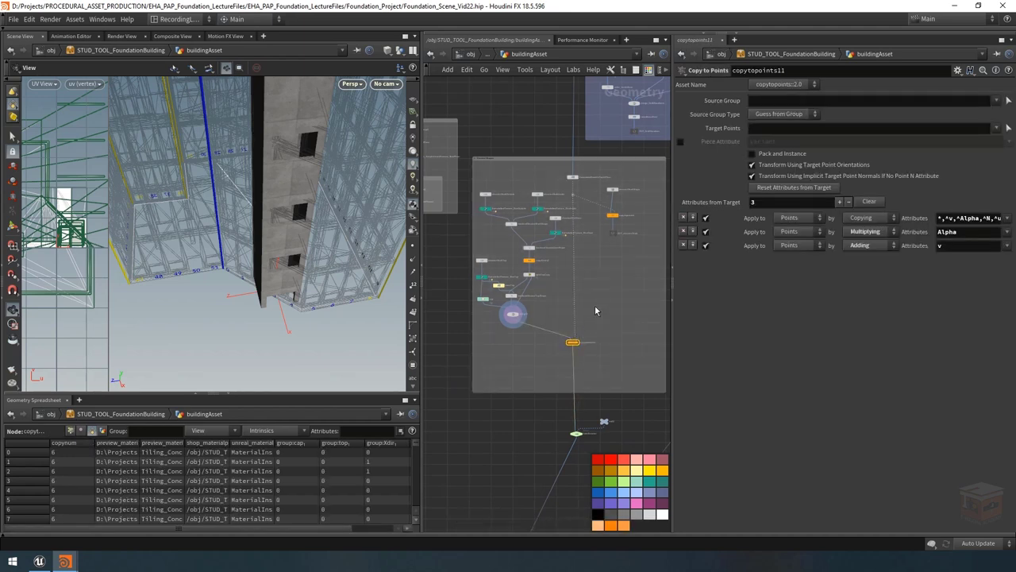
scroll(545, 337, up, 2)
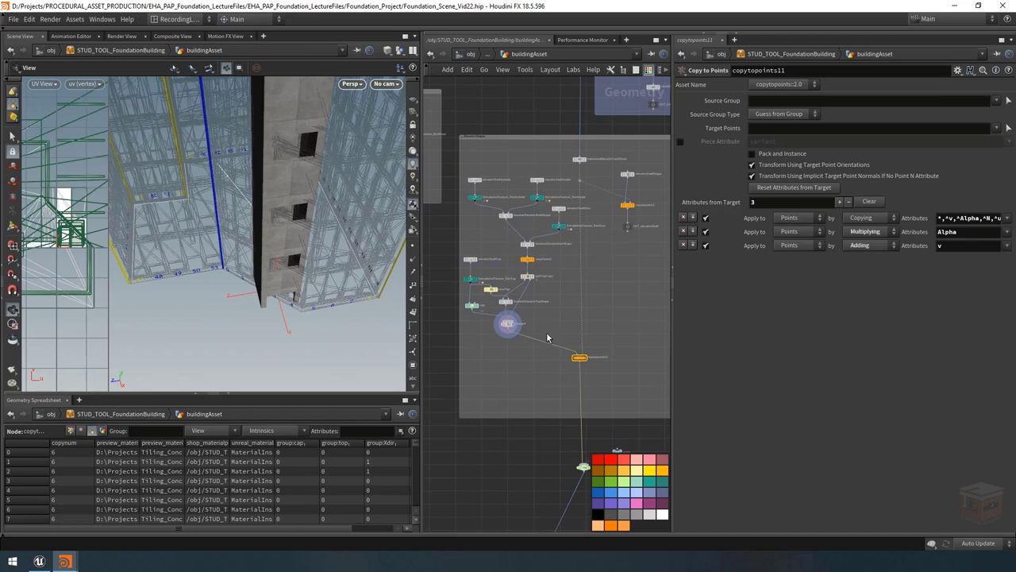
scroll(546, 337, up, 3)
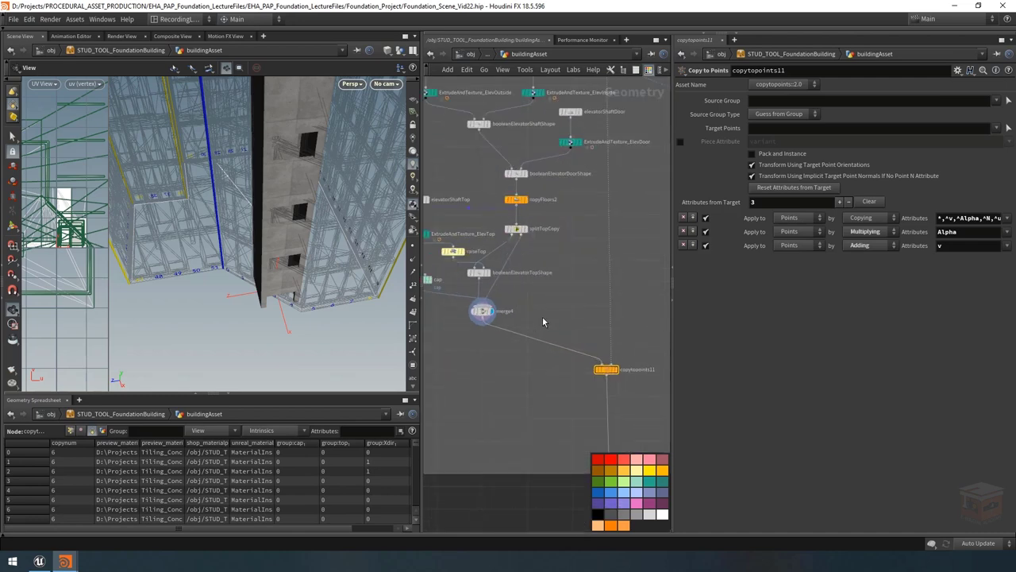
key(Tab)
key(Return)
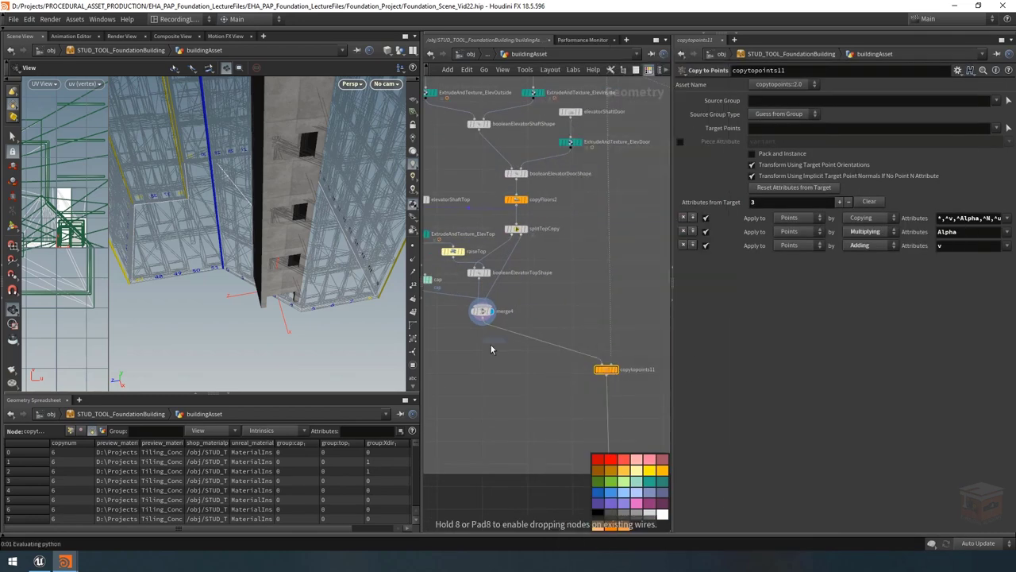
scroll(494, 338, up, 3)
click(483, 347)
drag(483, 351, 483, 343)
Step: Set the new Transform node's Y rotation to -90 and display its result
mouse_move(305, 287)
mouse_down()
mouse_move(316, 284)
mouse_move(287, 283)
mouse_up()
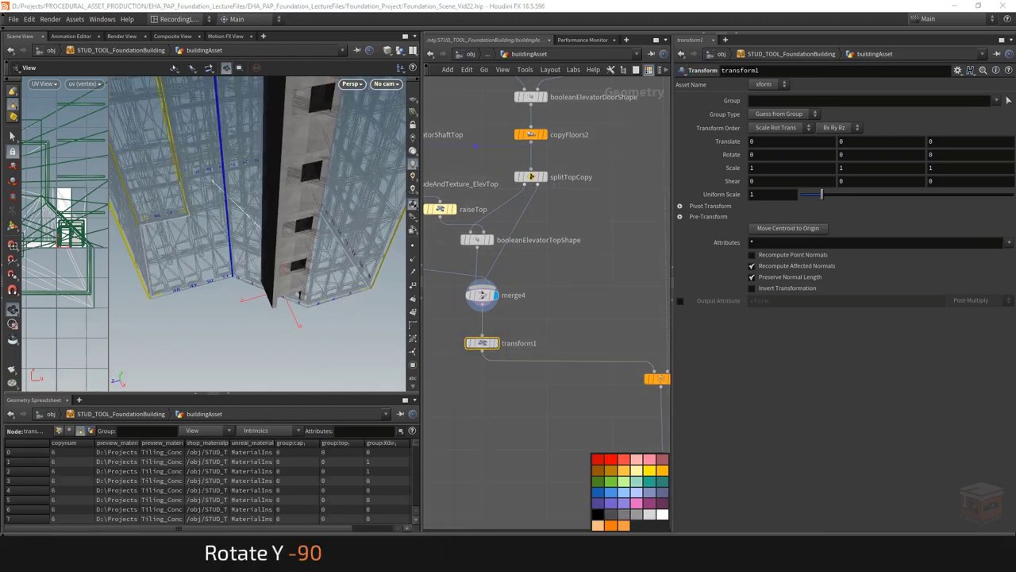
click(873, 154)
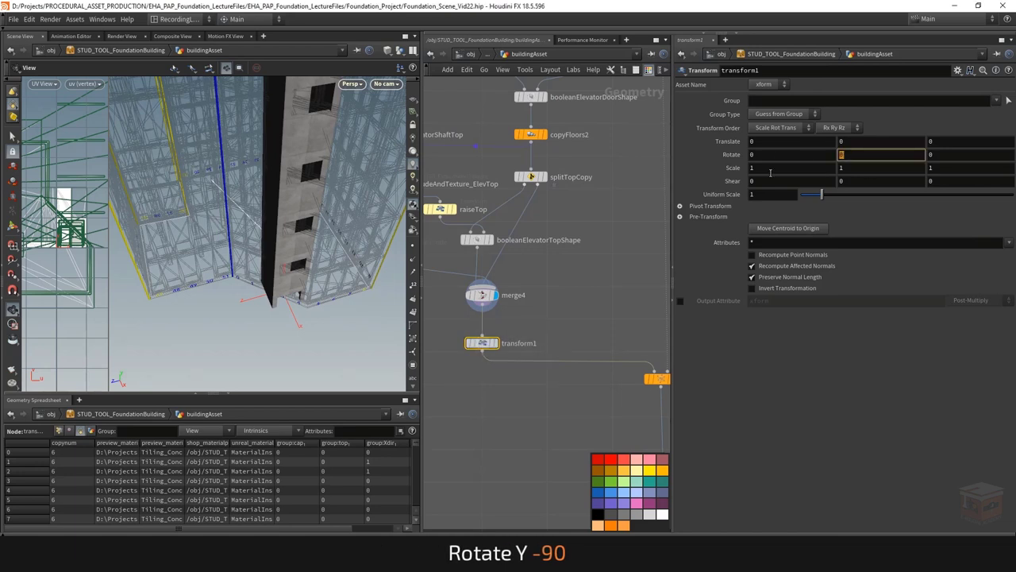
key(Return)
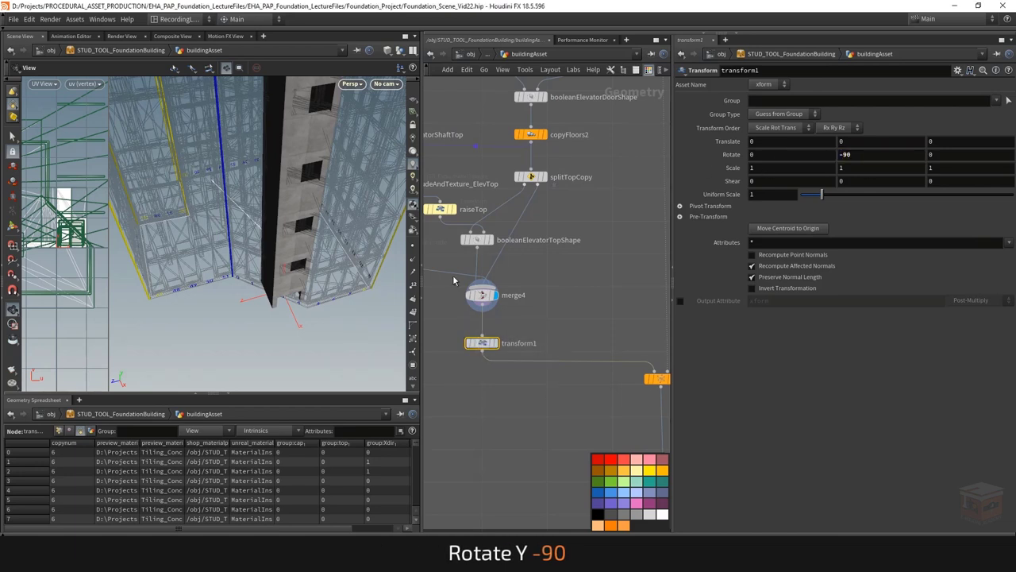
mouse_move(484, 348)
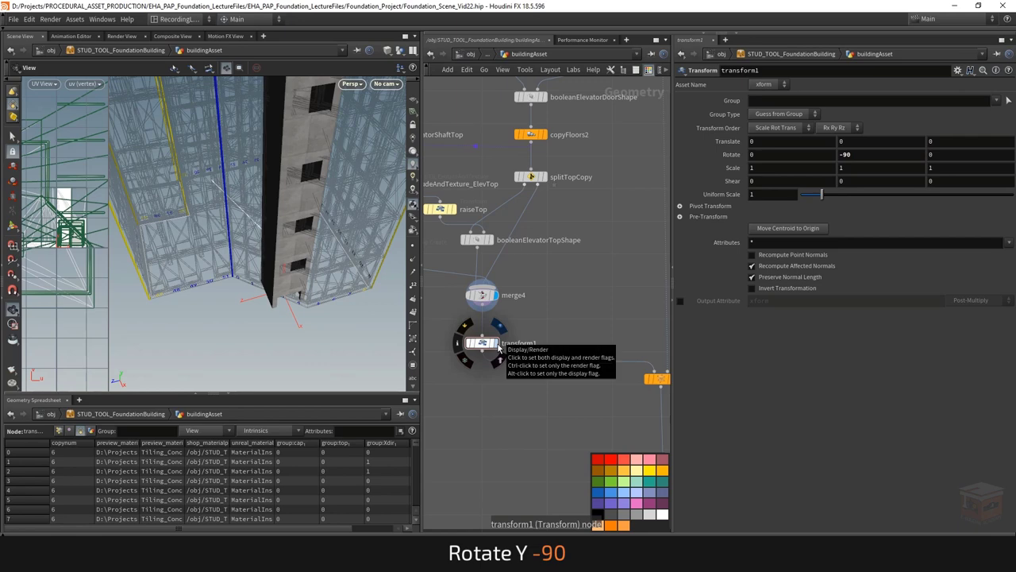
key(r)
middle_drag(673, 385, 635, 369)
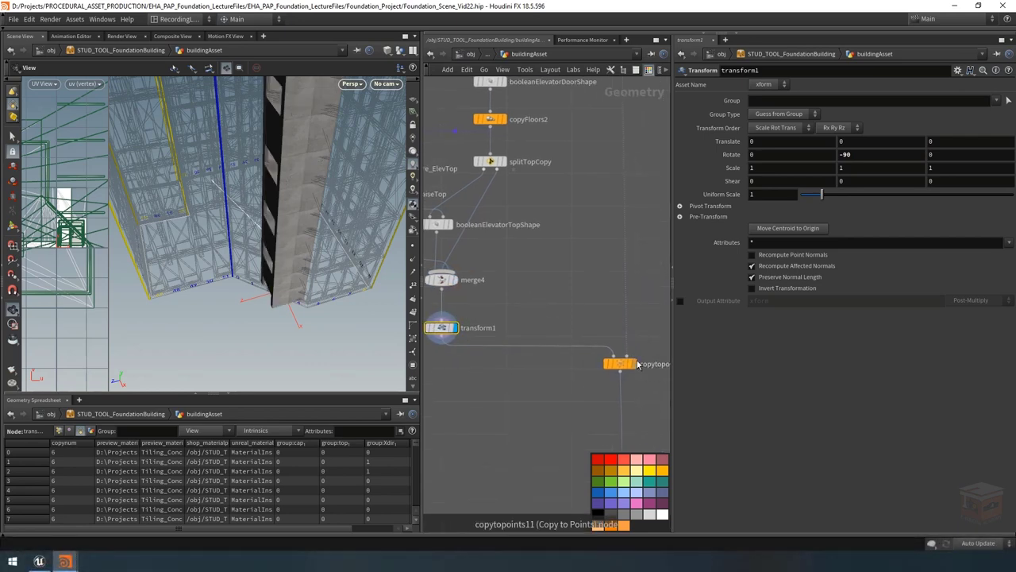
Step: Display copytopoints11 and check the rotated elevator shaft against the blue grid on the roof
key(g)
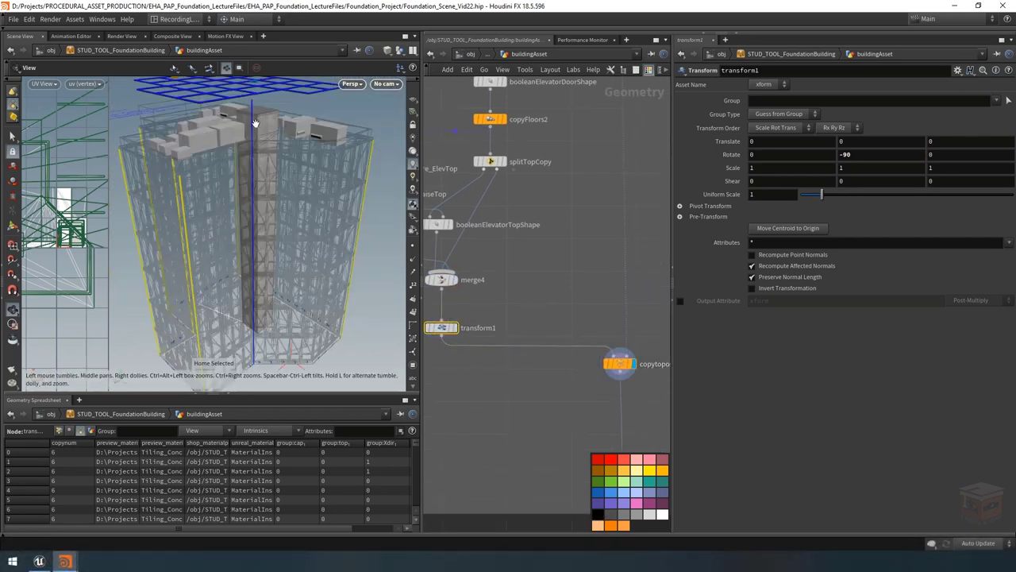
scroll(303, 135, up, 10)
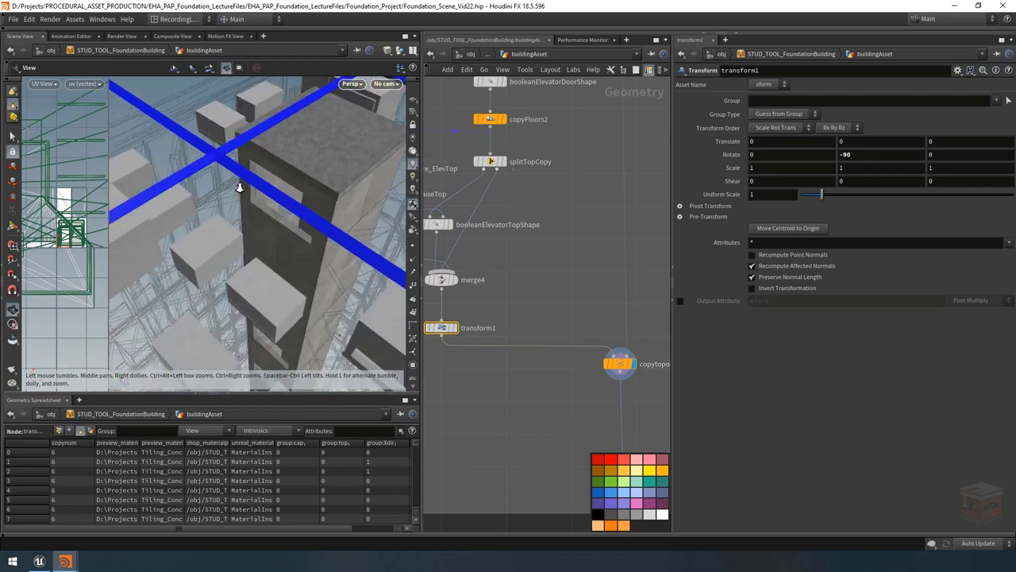
drag(286, 275, 288, 239)
scroll(556, 301, down, 3)
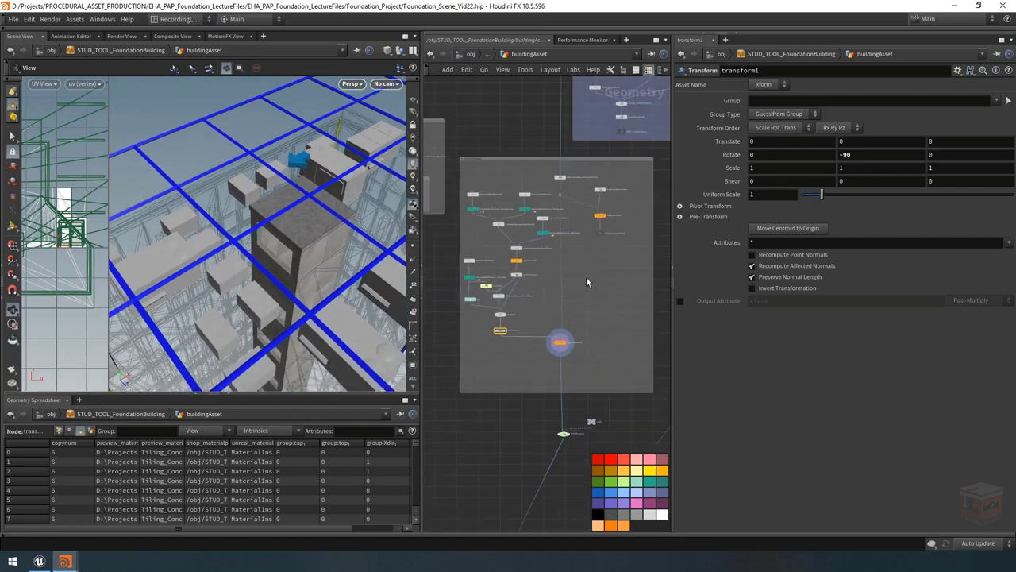
Step: Rename the Transform node below merge4 to rotateOrientation and color it pale yellow
scroll(489, 351, up, 3)
double_click(500, 385)
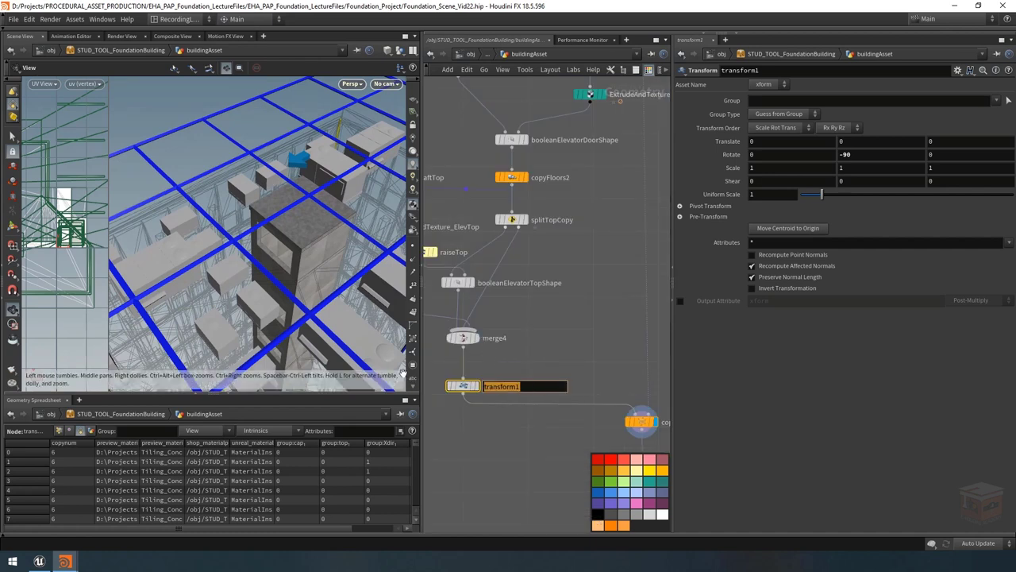
text(roat)
text(ntatio)
key(Return)
Step: Duplicate the rotateOrientation node and insert the copy between elevatorShaftShape and copytopoints2
key(ctrl+c)
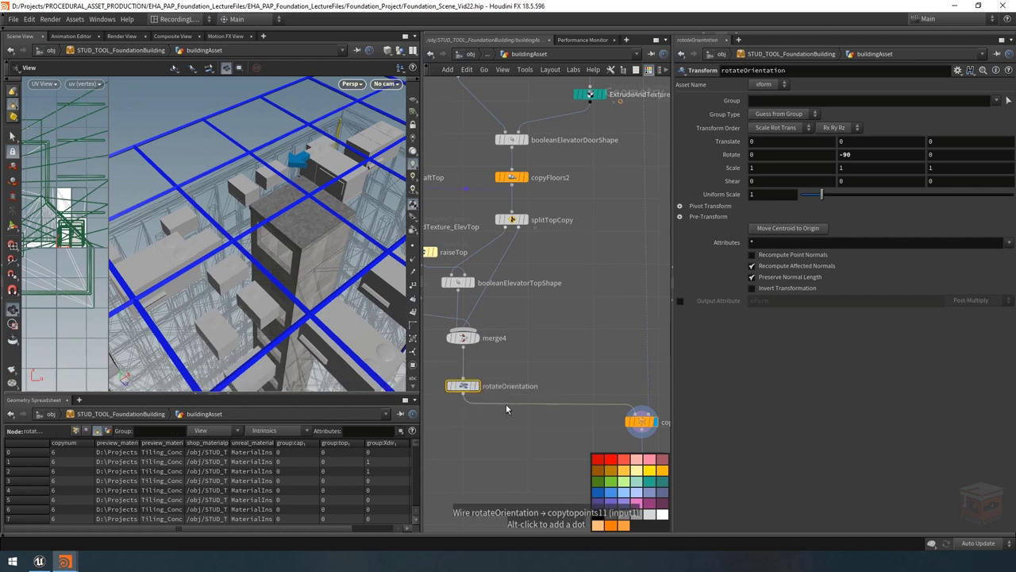
scroll(517, 416, down, 5)
middle_drag(520, 398, 614, 332)
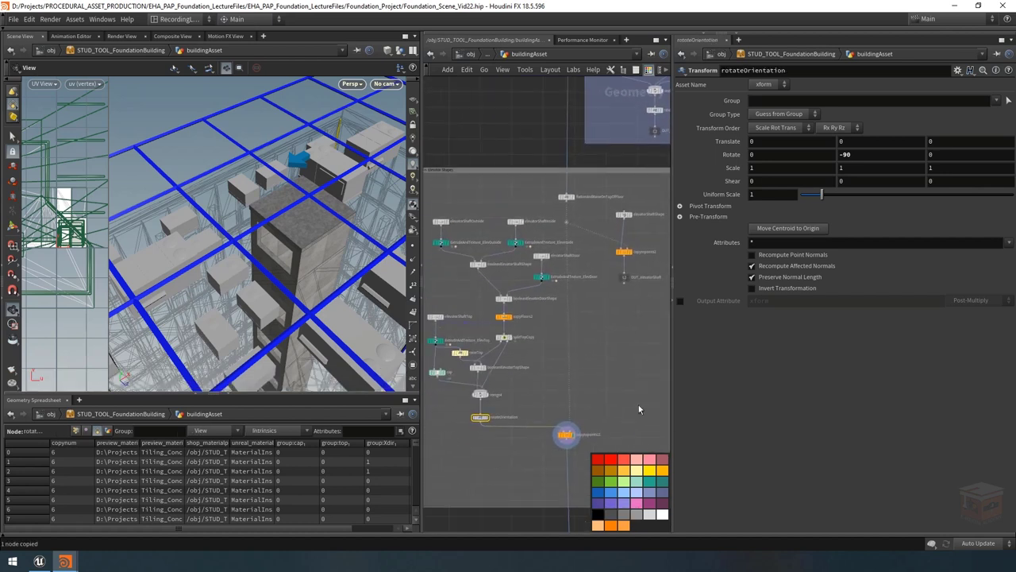
scroll(523, 428, up, 5)
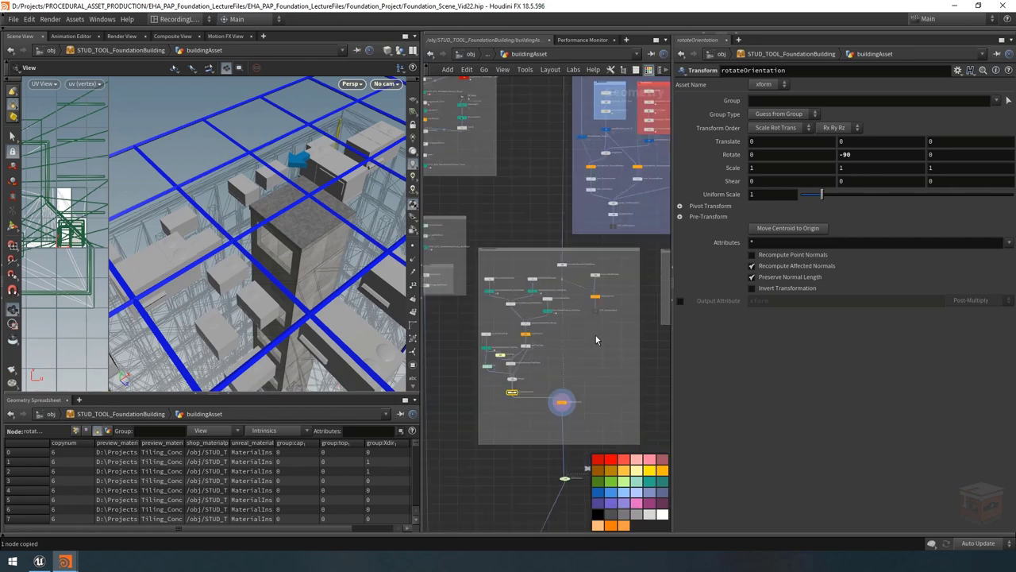
middle_drag(487, 465, 587, 344)
key(ctrl+v)
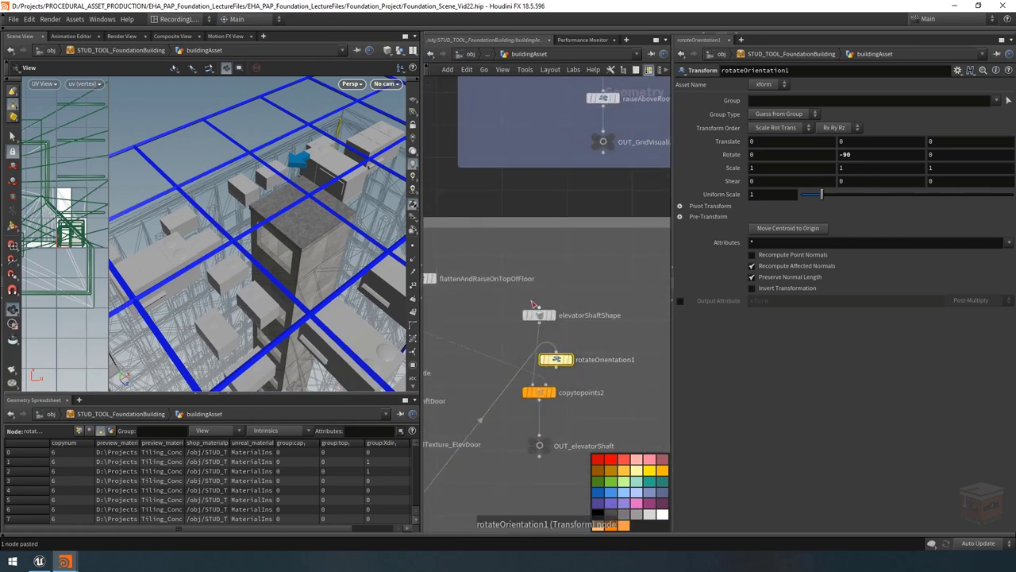
mouse_move(553, 358)
mouse_down()
mouse_move(584, 354)
mouse_move(526, 349)
mouse_move(539, 353)
mouse_up()
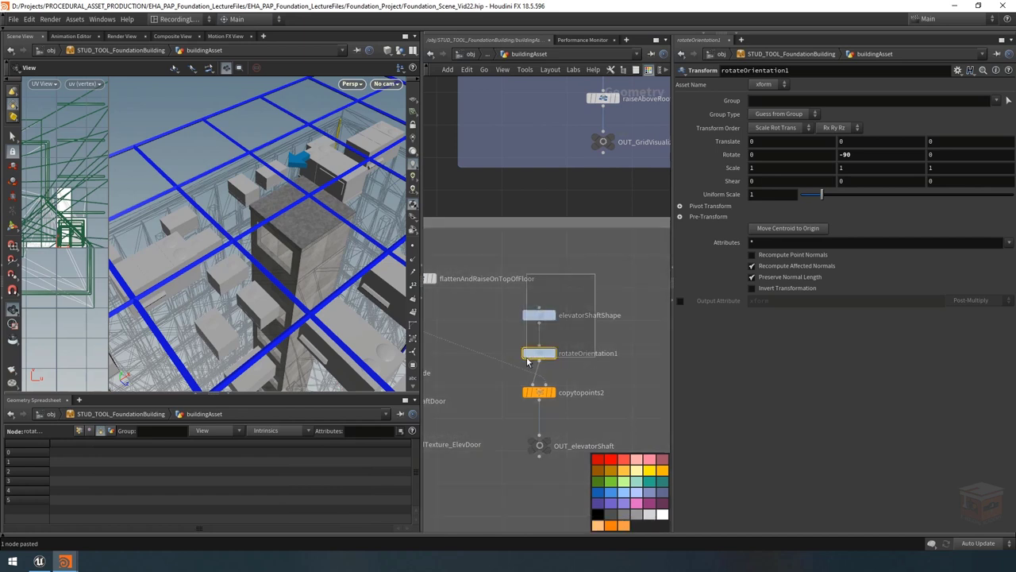
Step: Review the elevatorShaftShape box's size expressions and the duplicated rotateOrientation1 node, and frame the whole building
click(539, 315)
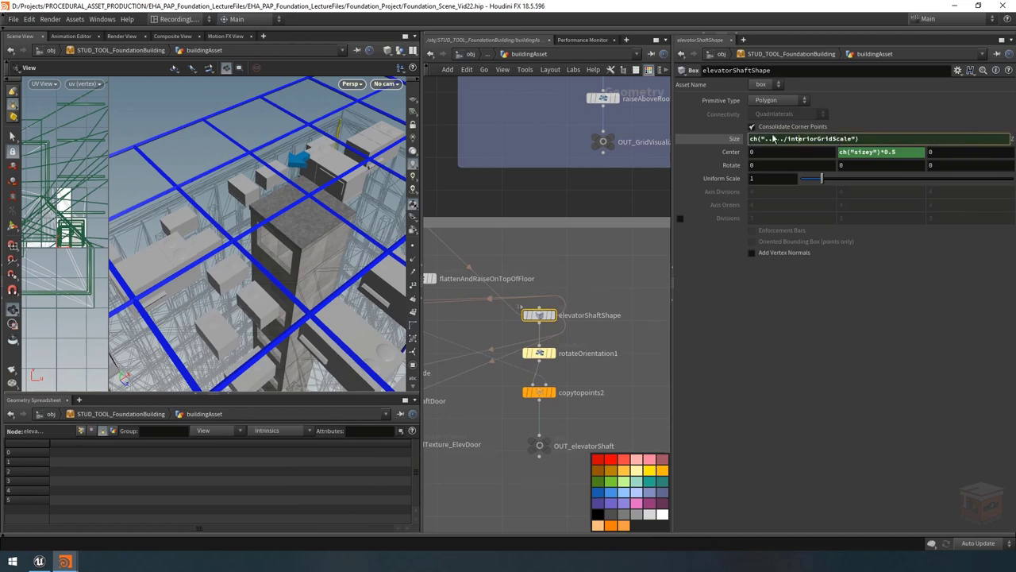
scroll(603, 300, down, 2)
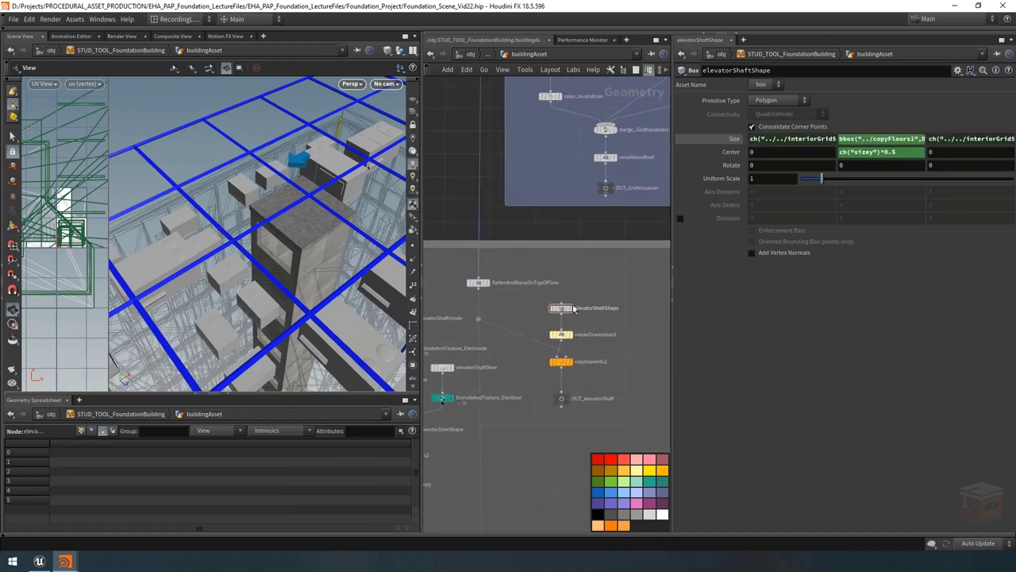
scroll(591, 329, down, 5)
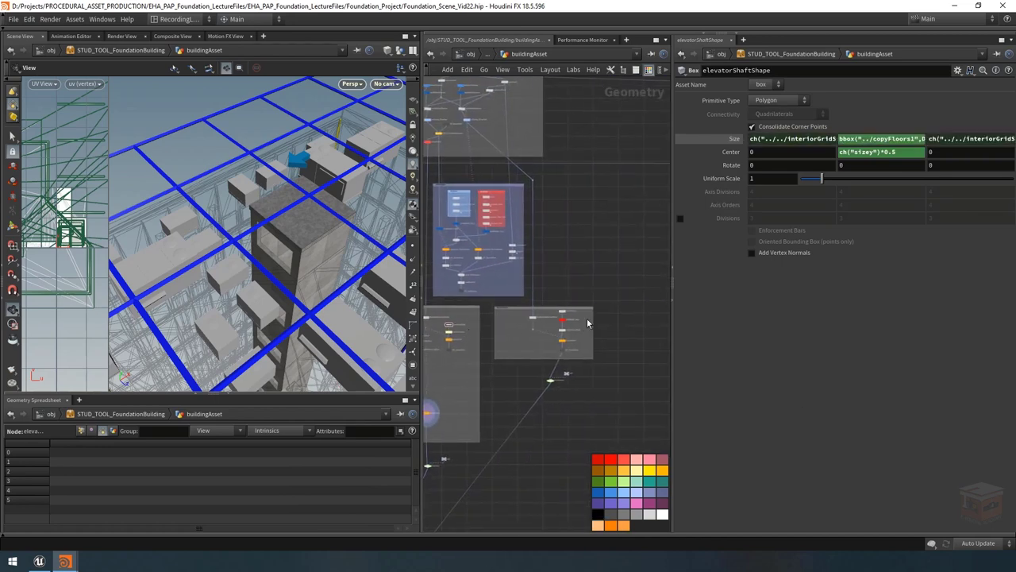
scroll(513, 339, up, 5)
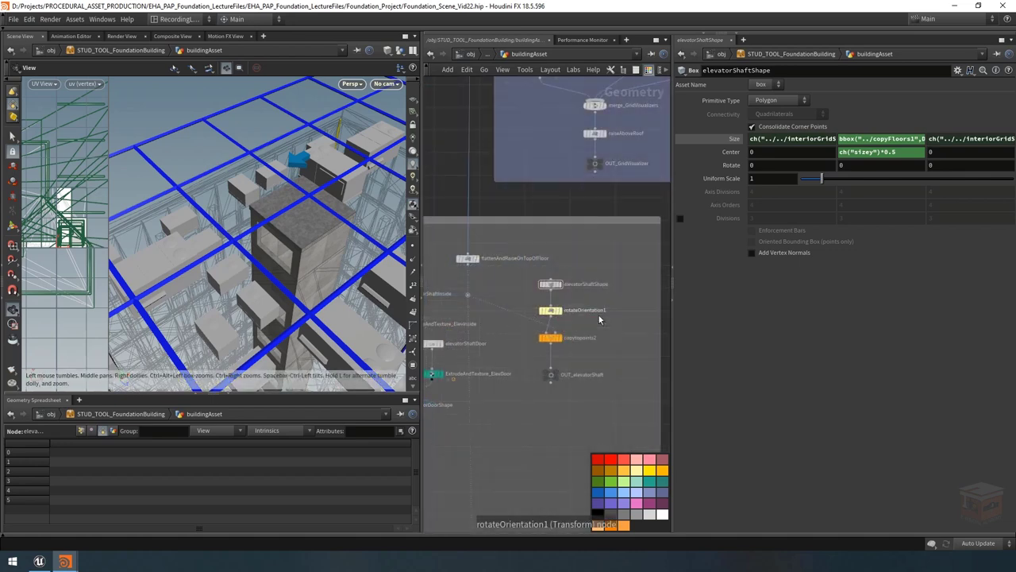
click(551, 309)
key(space+h)
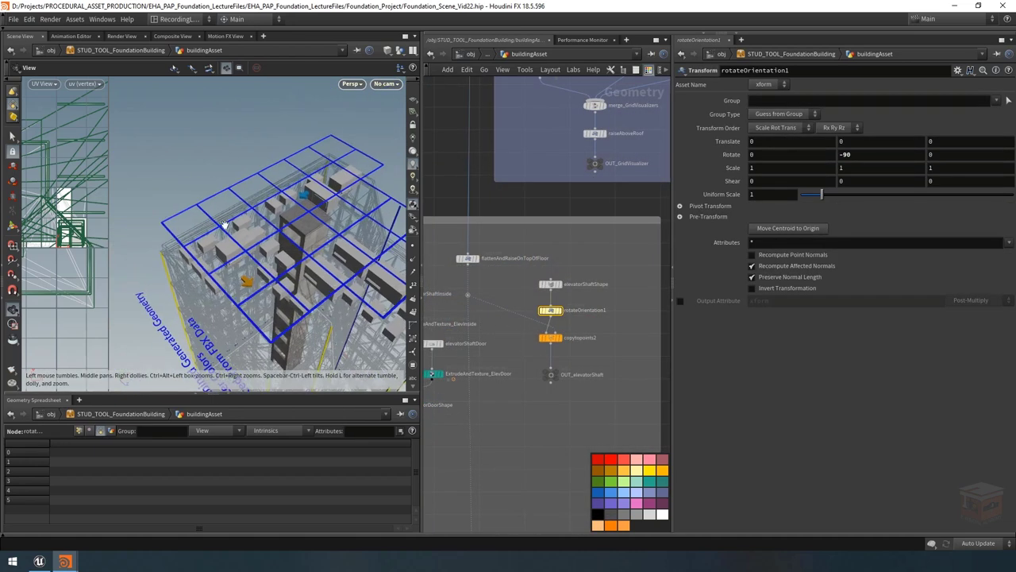
Step: Check the grid visualizer's position above the complete building's roof against the raiseAboveRoof node's floorHeight-based translation
scroll(503, 490, down, 5)
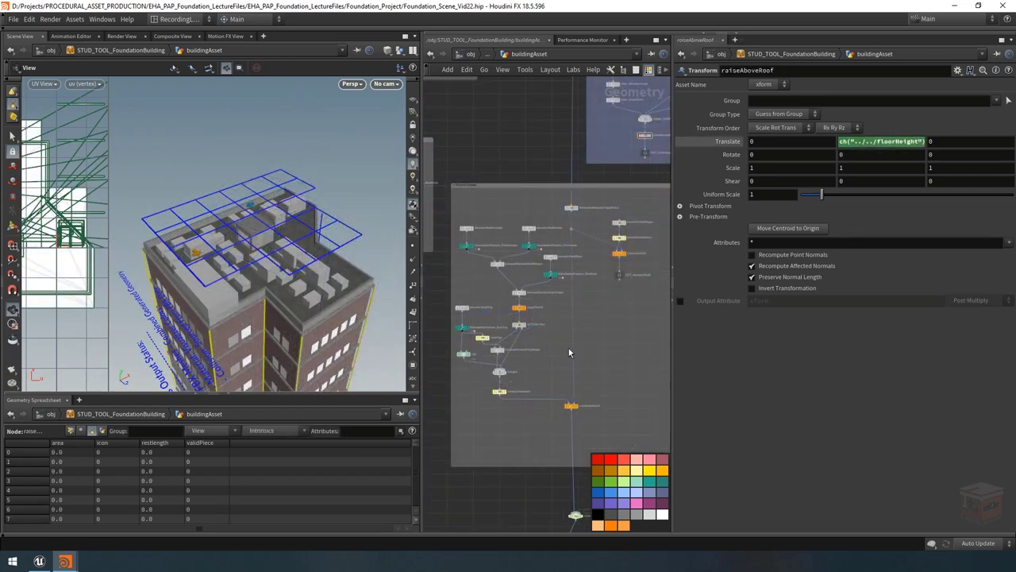
drag(255, 249, 317, 230)
scroll(267, 258, up, 10)
key(h)
scroll(273, 287, up, 1)
scroll(592, 323, down, 4)
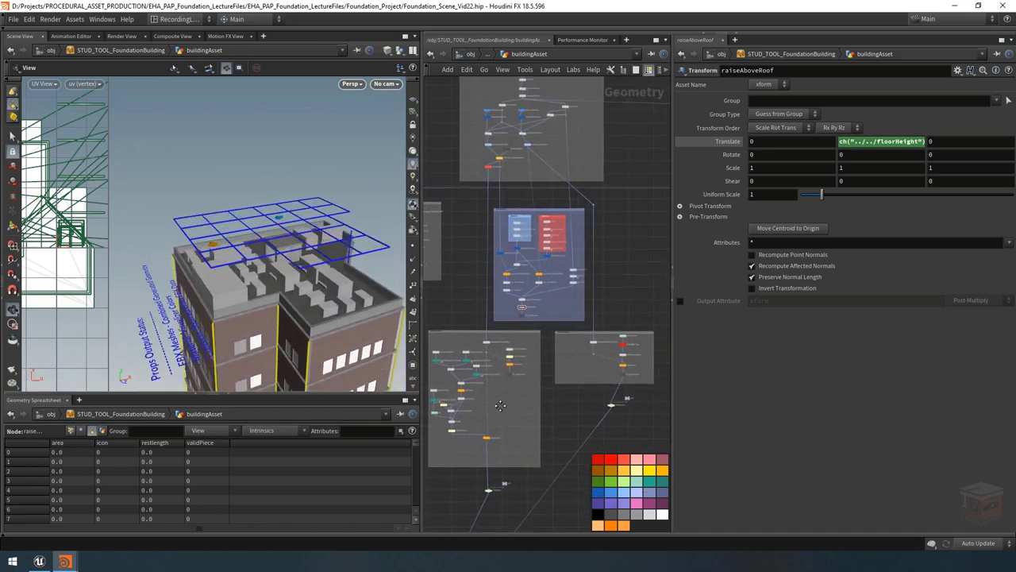
Step: In raiseAboveRoof's Y translation expression, remove the + 1 beside floorCount and apply the change
scroll(493, 222, up, 5)
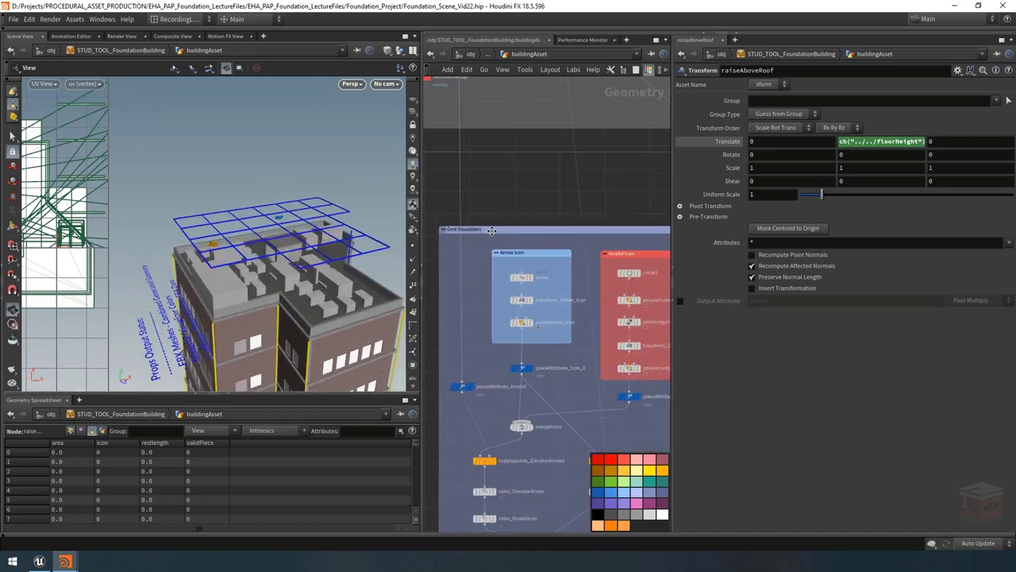
scroll(494, 230, down, 6)
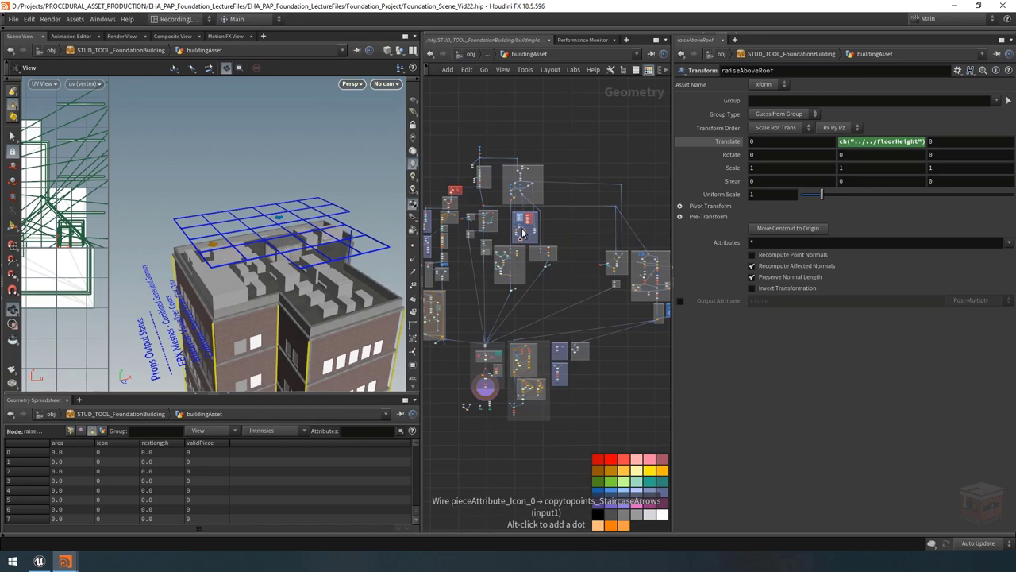
scroll(521, 232, up, 7)
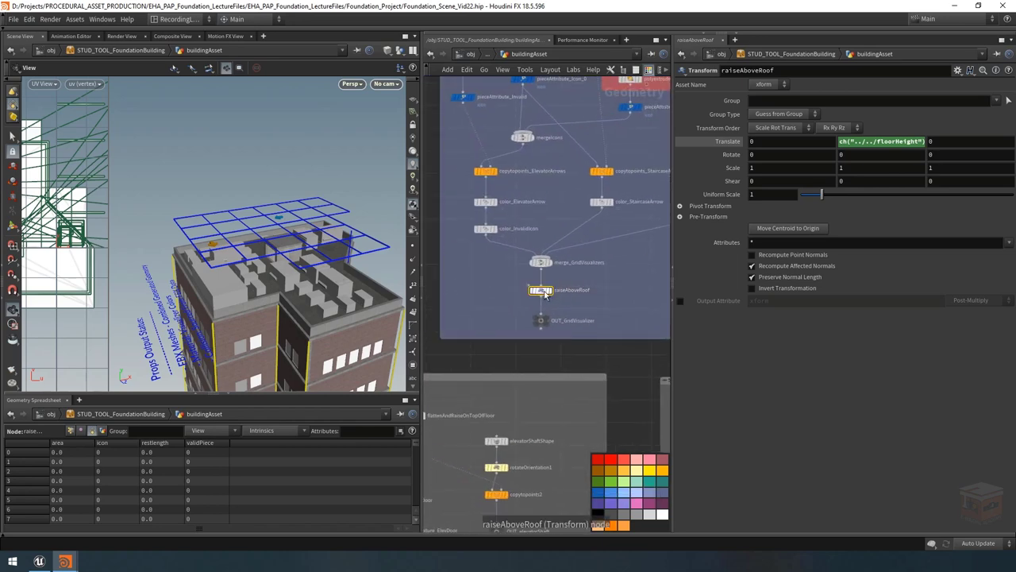
mouse_move(539, 294)
scroll(539, 295, up, 5)
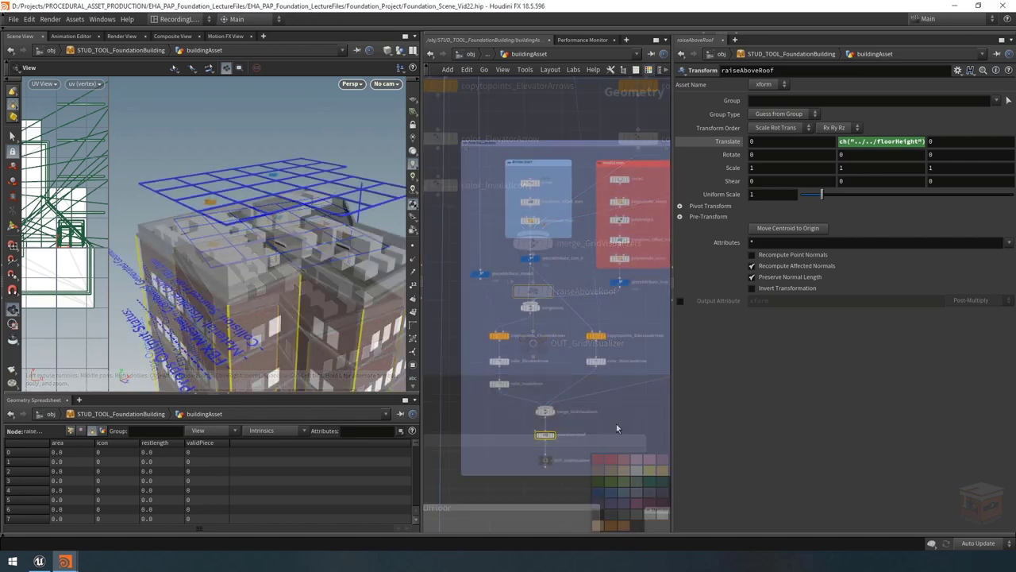
click(863, 141)
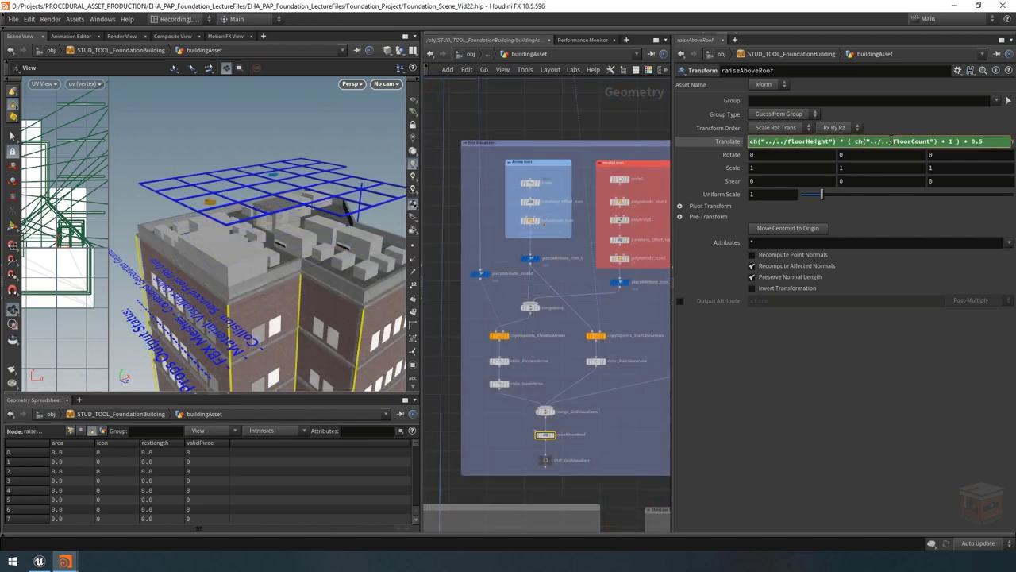
key(alt+e)
drag(422, 267, 321, 288)
drag(122, 317, 353, 319)
click(220, 325)
click(353, 318)
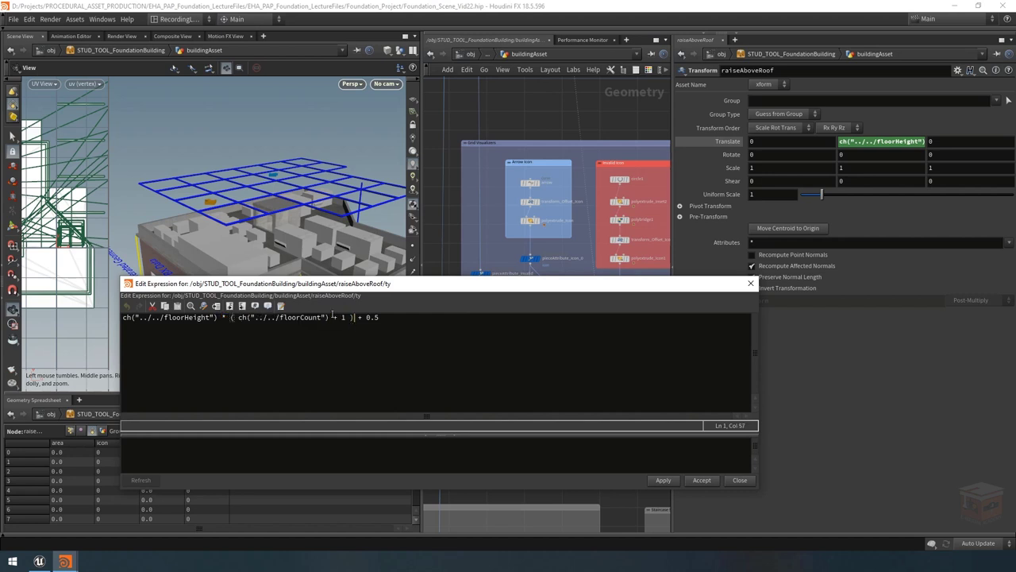
drag(288, 287, 524, 278)
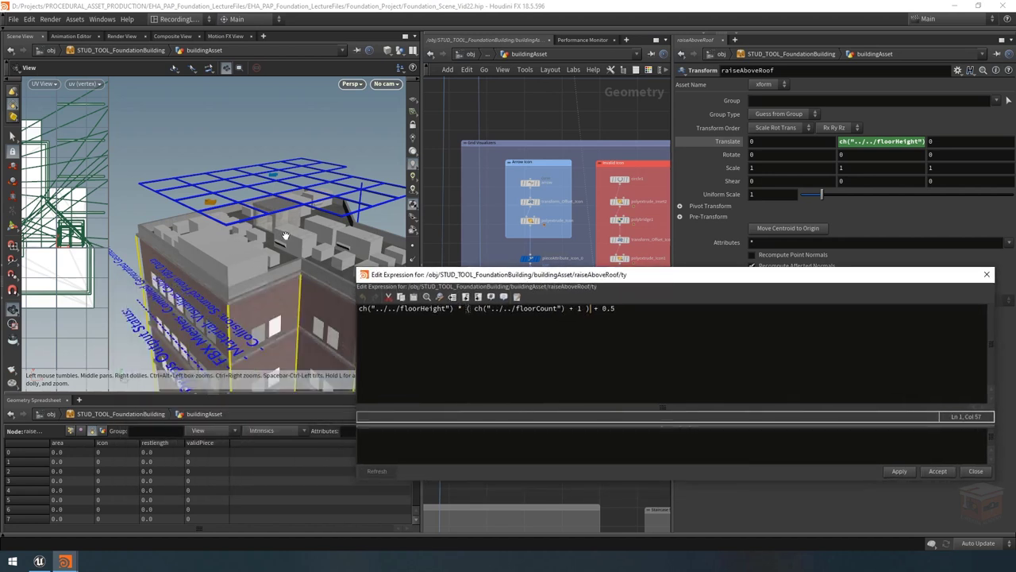
drag(614, 275, 378, 306)
click(419, 306)
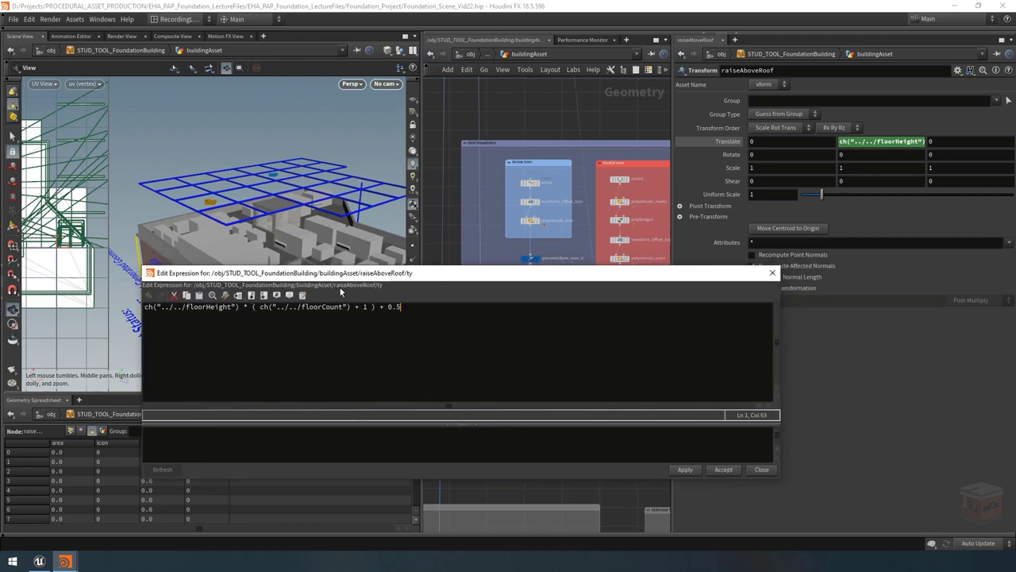
drag(363, 281, 353, 351)
key(BackSpace)
click(689, 518)
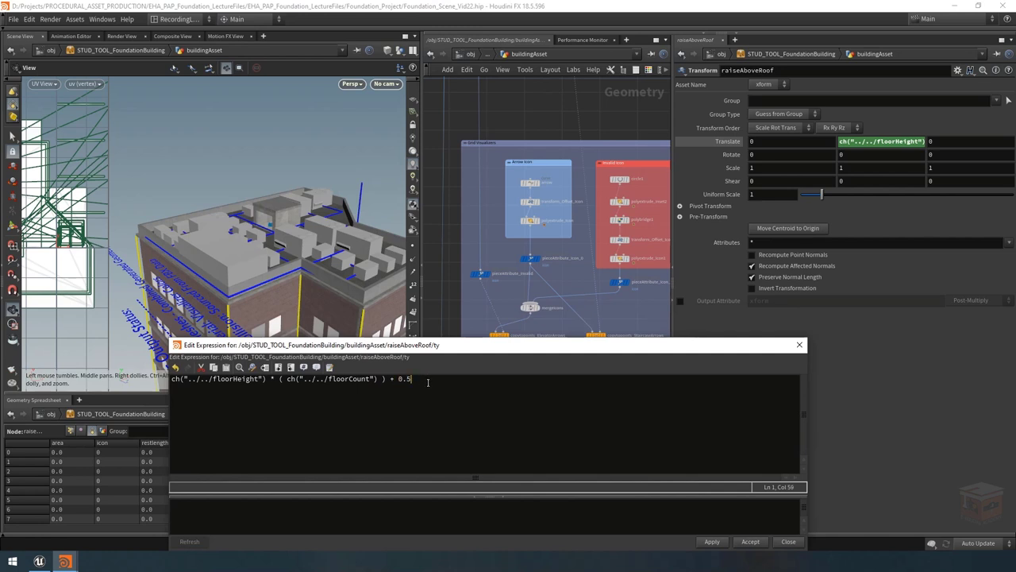
Step: Append a plus sign to the raiseAboveRoof expression and copy the doorUpperBarOffset and frameThickness * 2 terms from elevatorShaftTop's Y center
text(+)
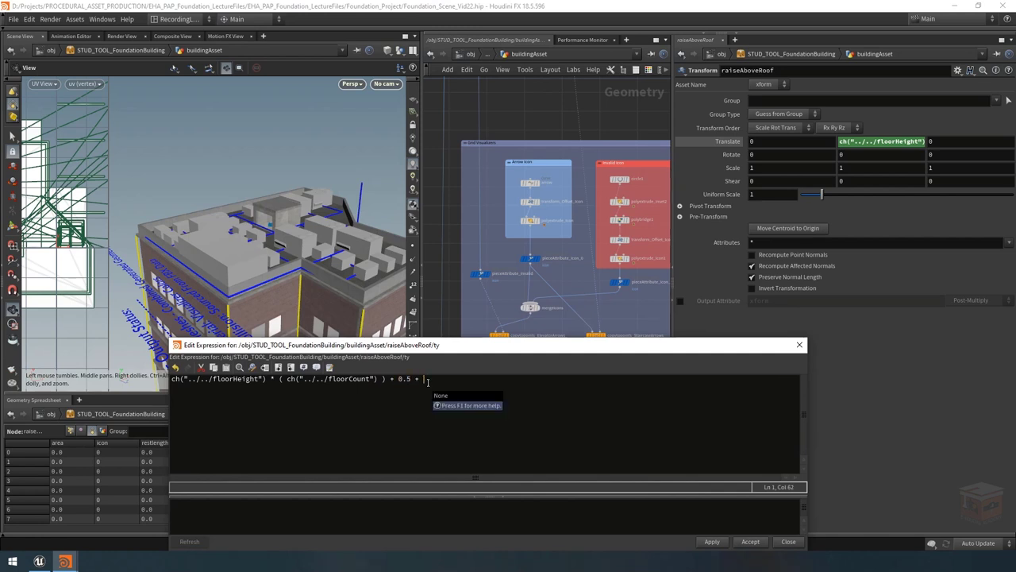
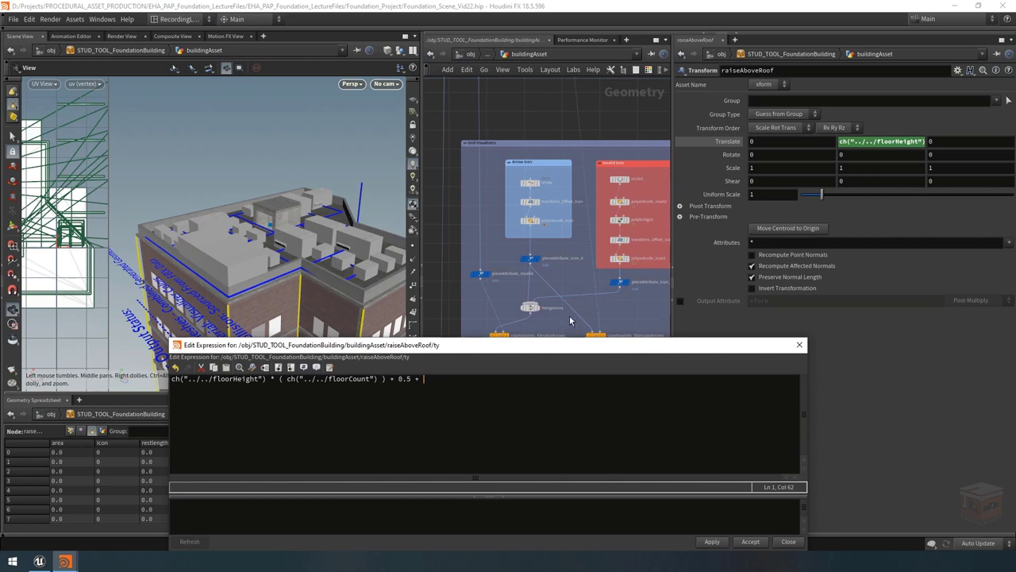
drag(566, 350, 182, 380)
scroll(545, 439, down, 4)
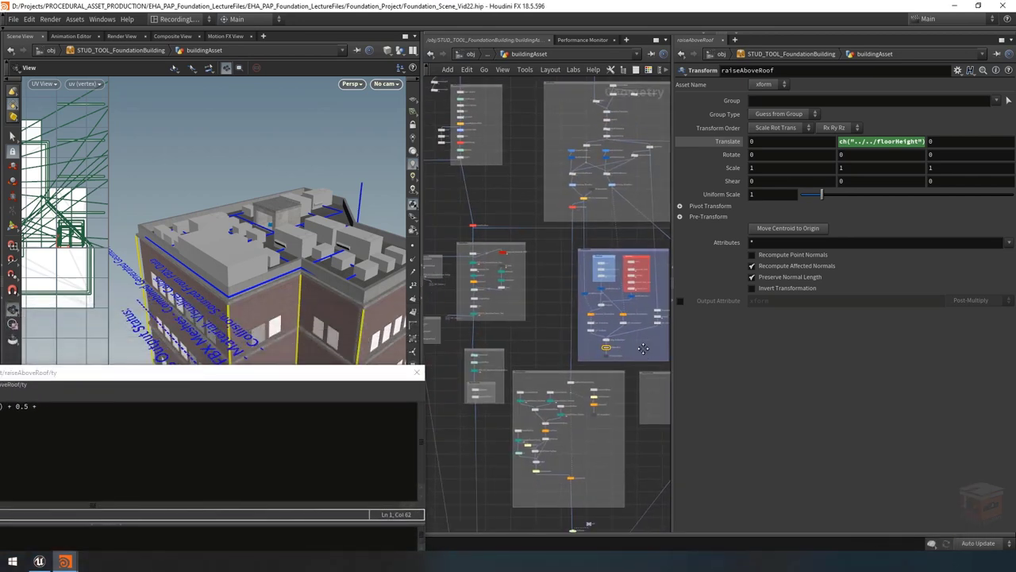
scroll(546, 439, up, 2)
scroll(546, 439, up, 5)
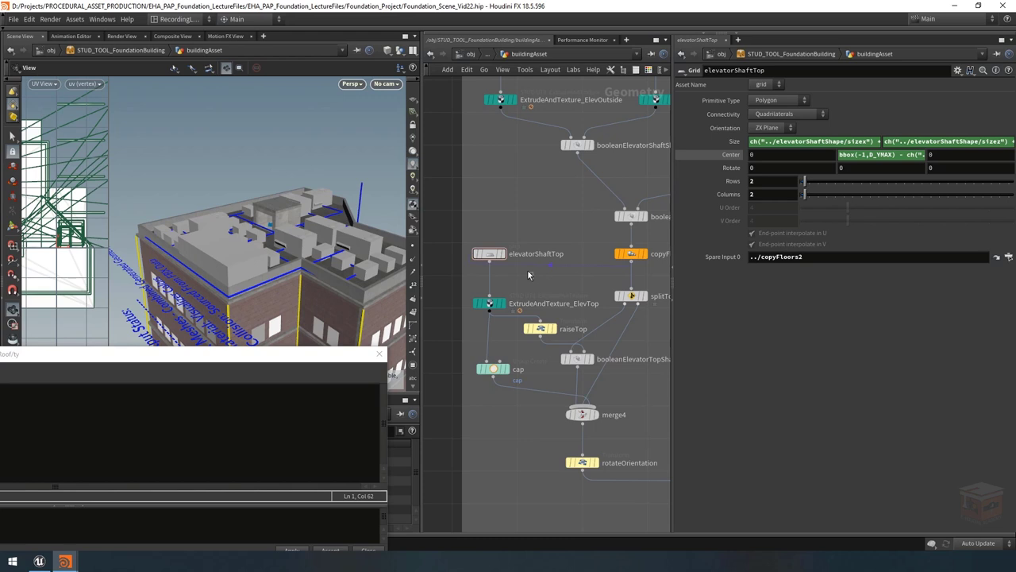
click(489, 253)
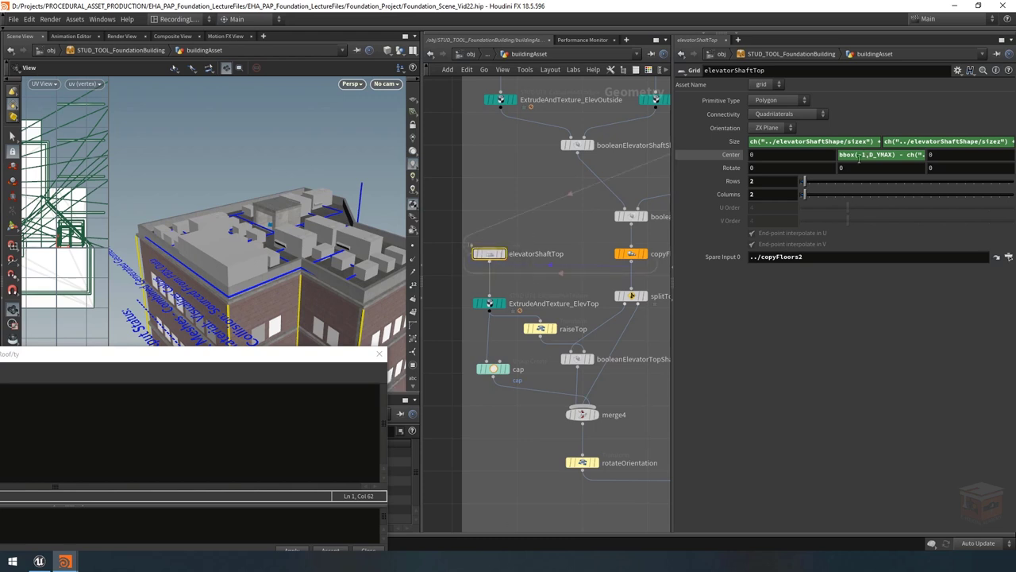
click(866, 154)
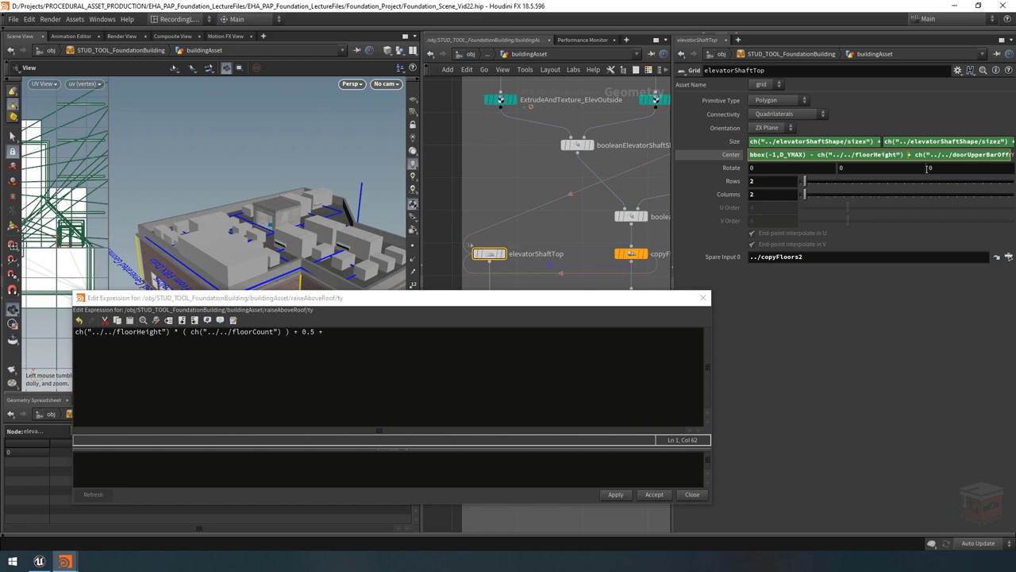
key(shift+End)
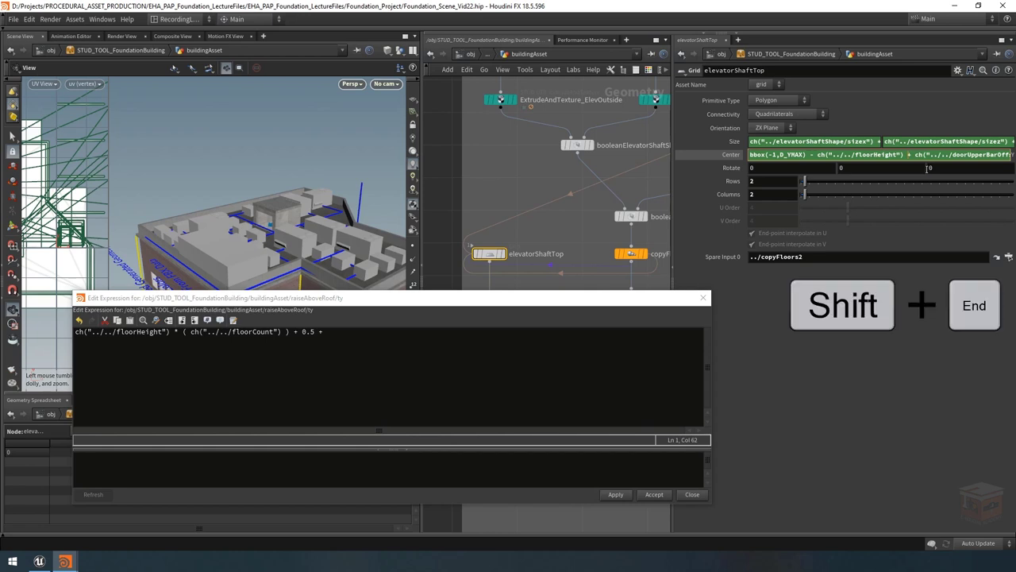
key(shift+End)
key(ctrl+c)
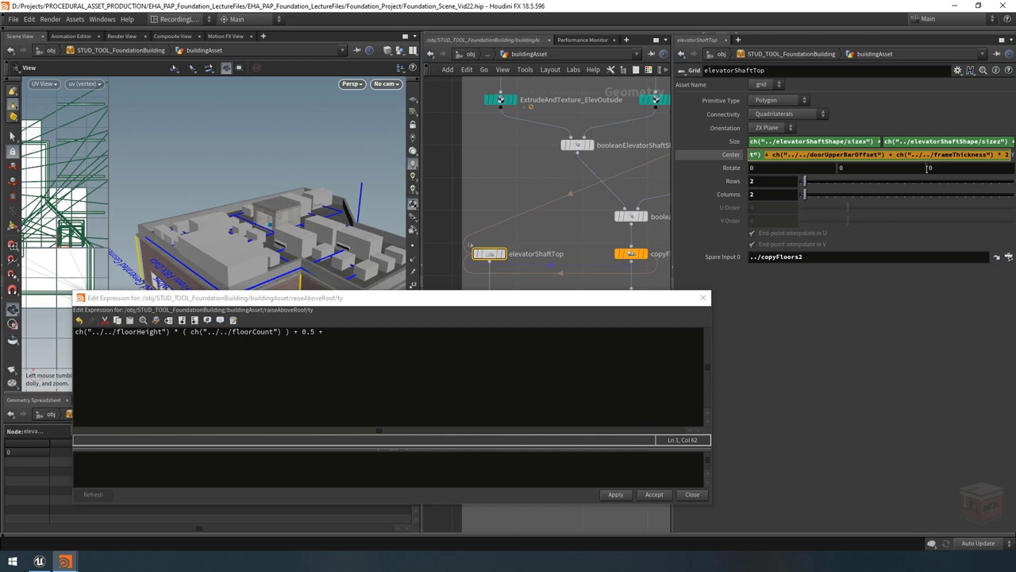
click(921, 154)
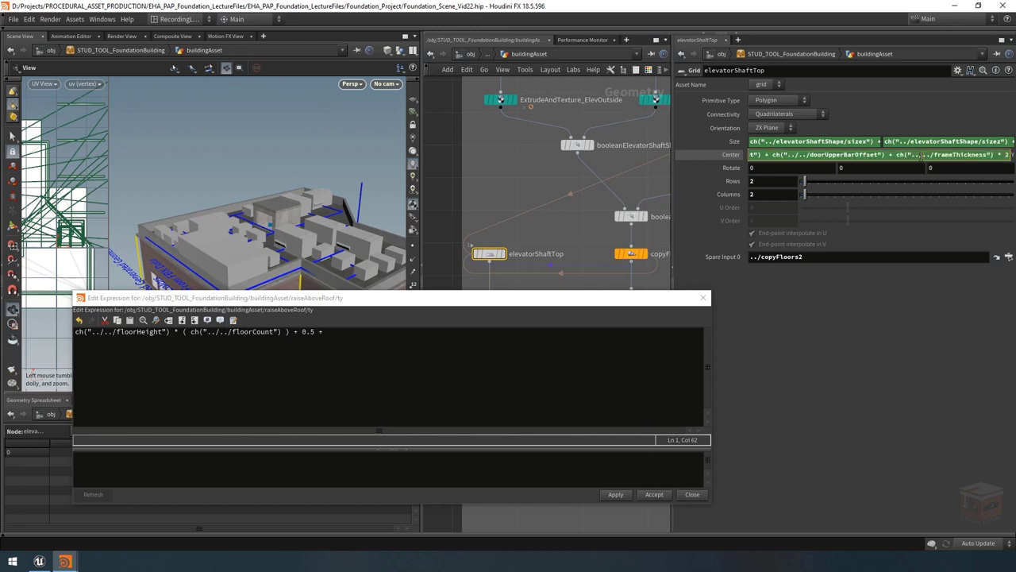
Step: Add ( ch("../../doorUpperBarOffset") + ch("../../frameThickness") * 2 ) to the raiseAboveRoof expression, apply it, and inspect the grid at the elevator top
click(353, 334)
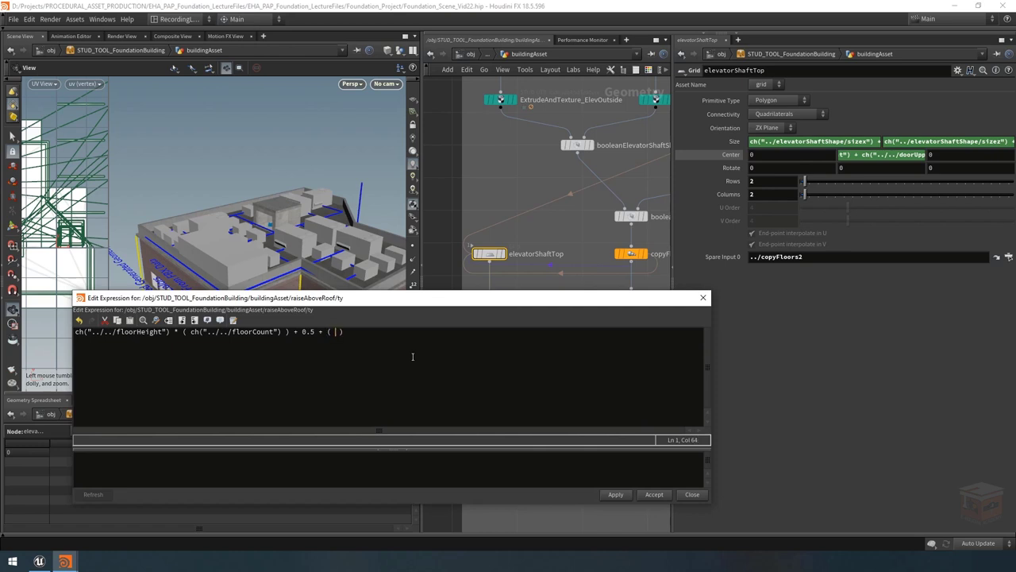
key(ctrl+v)
click(342, 334)
key(BackSpace)
key(BackSpace)
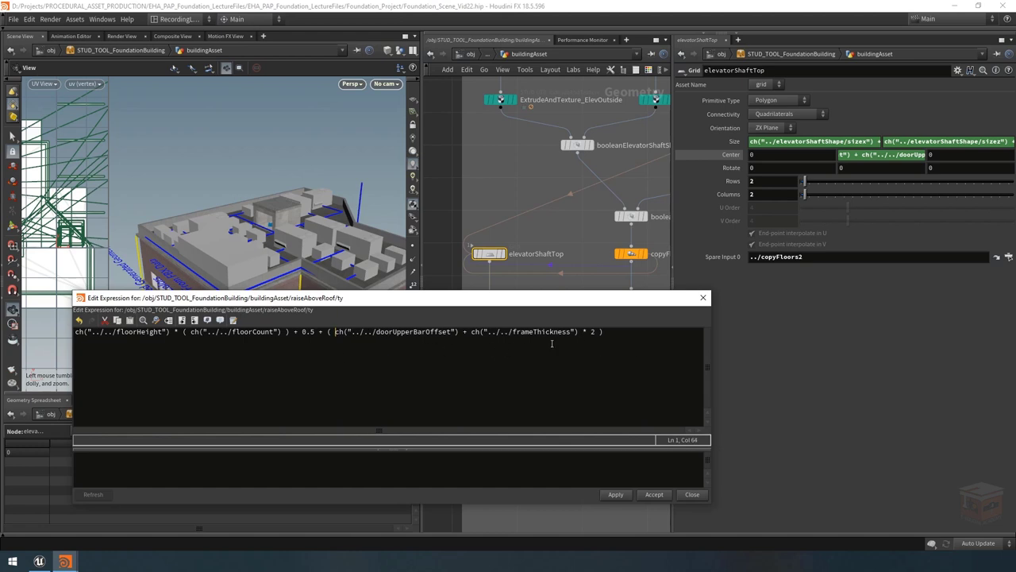
click(616, 498)
alt+drag(349, 223, 288, 239)
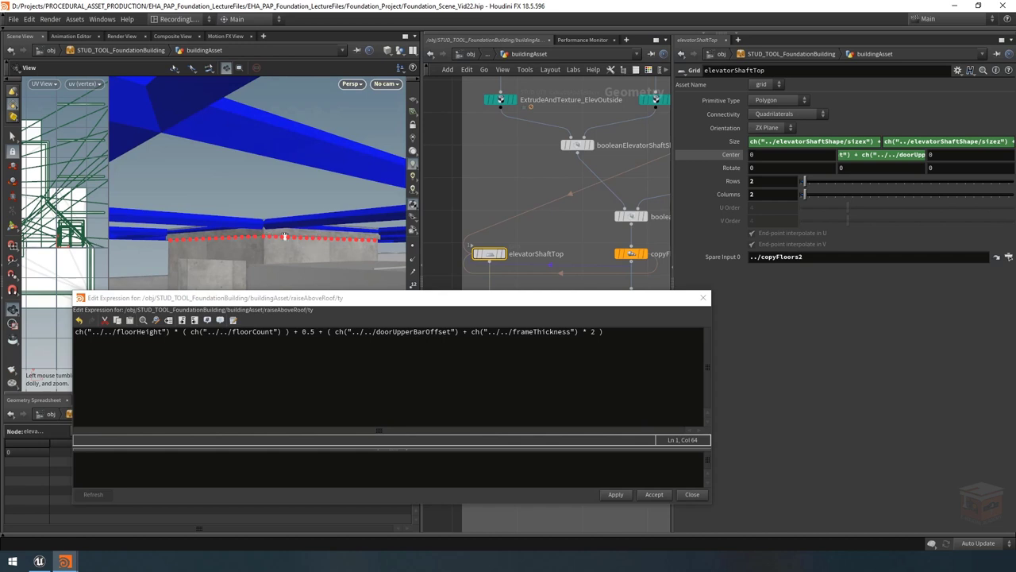
alt+drag(289, 227, 291, 243)
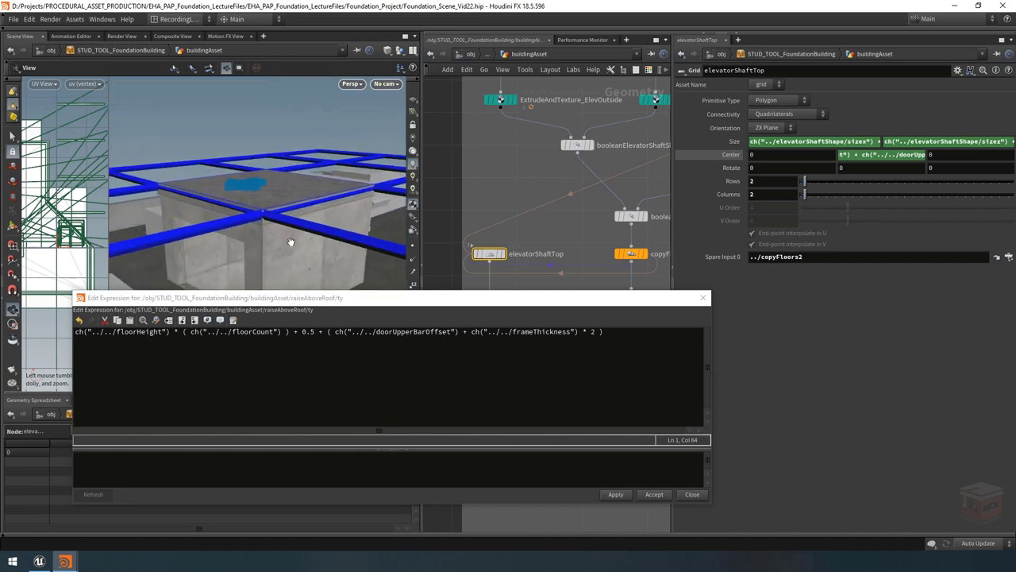
Step: Copy the floorDepth reference from the Extrude Depth of the ExtrudeAndTexture_ElevTop node
drag(239, 298, 282, 208)
drag(476, 208, 473, 365)
click(484, 311)
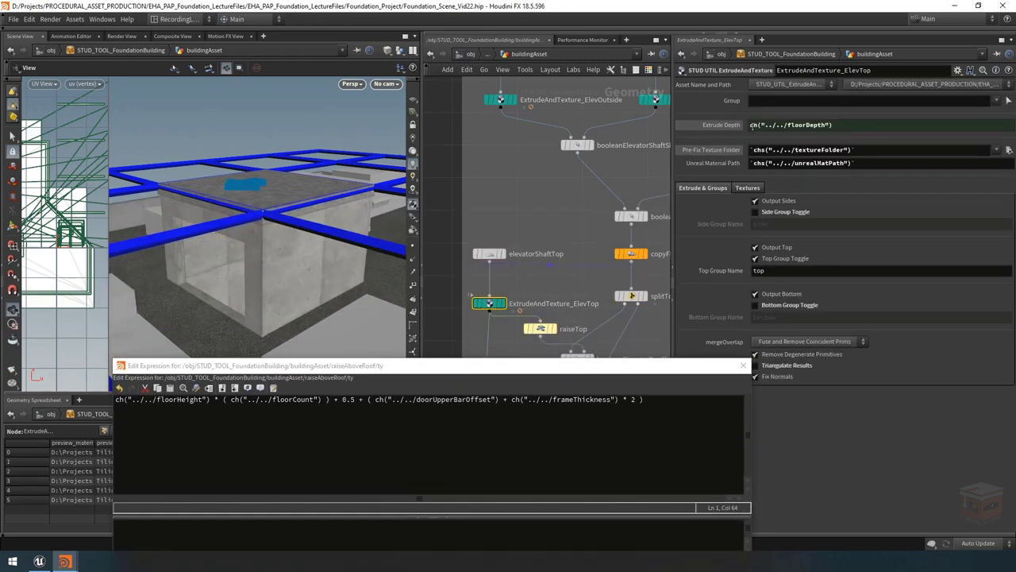
triple_click(817, 127)
key(ctrl+c)
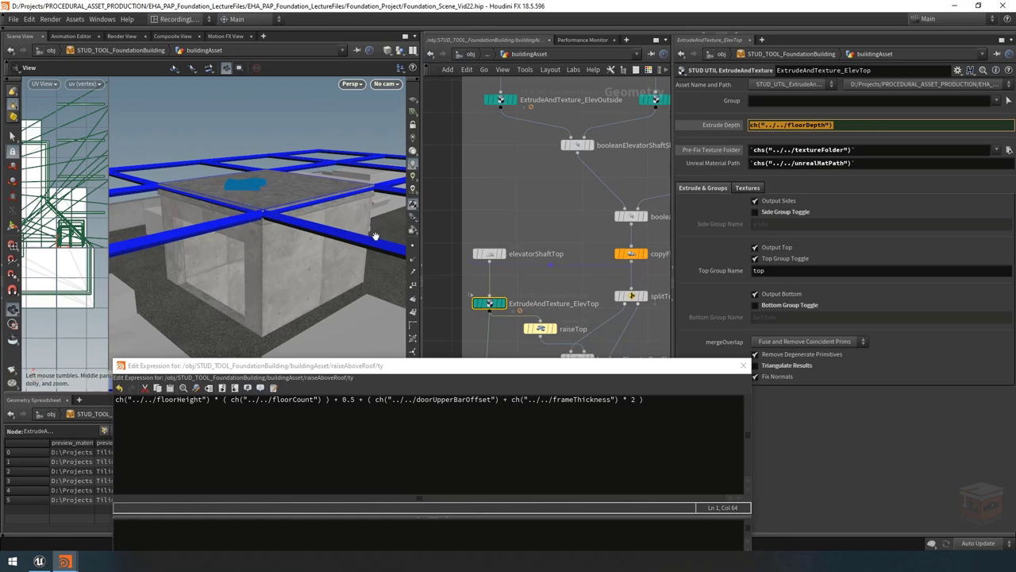
Step: Insert ch("../../floorDepth") + before doorUpperBarOffset in the raiseAboveRoof expression, apply it, check the grid above the roof, and close the editor
drag(550, 370, 581, 183)
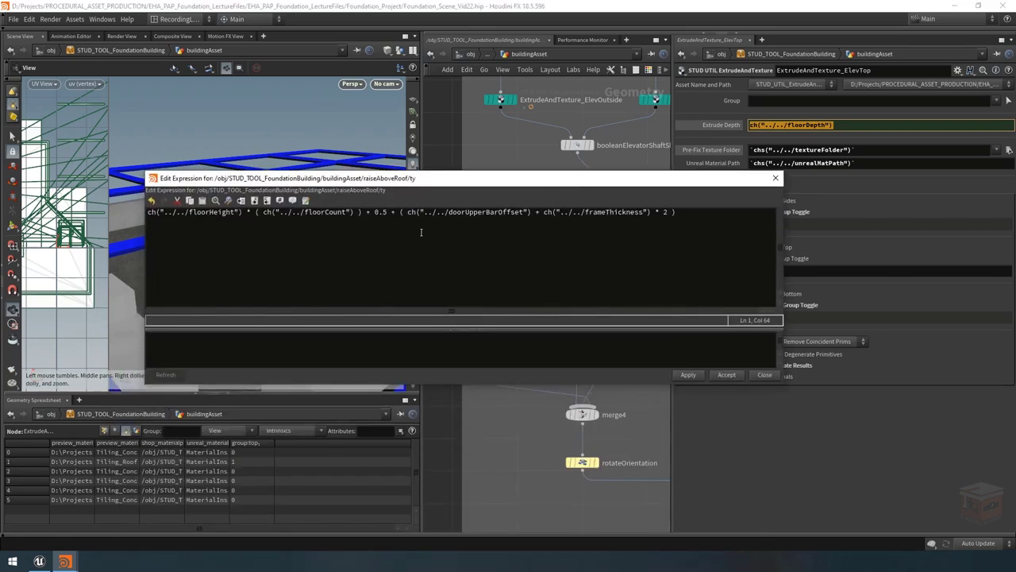
click(403, 212)
text(()
key(ctrl+v)
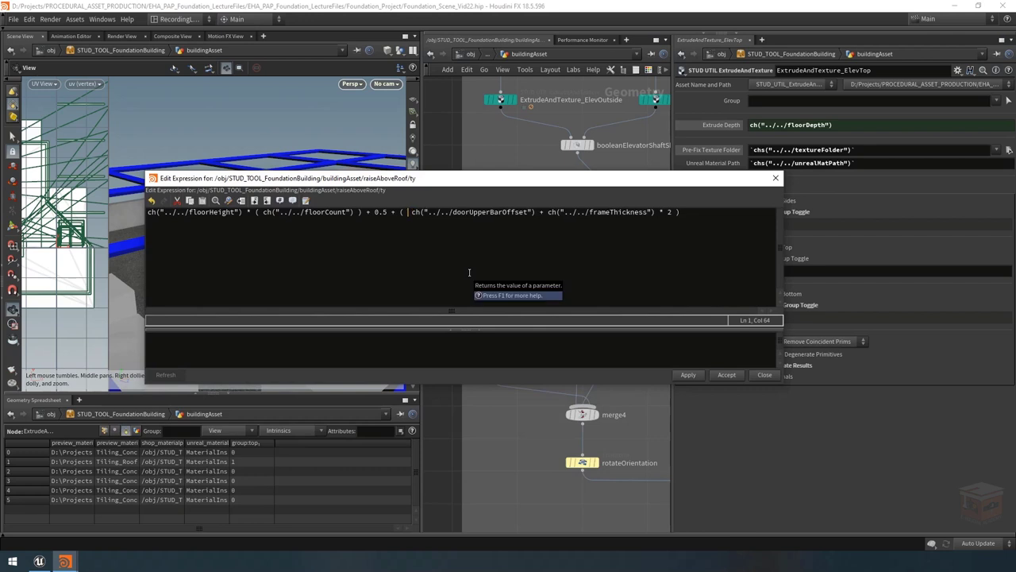
text(+ ch("../../)
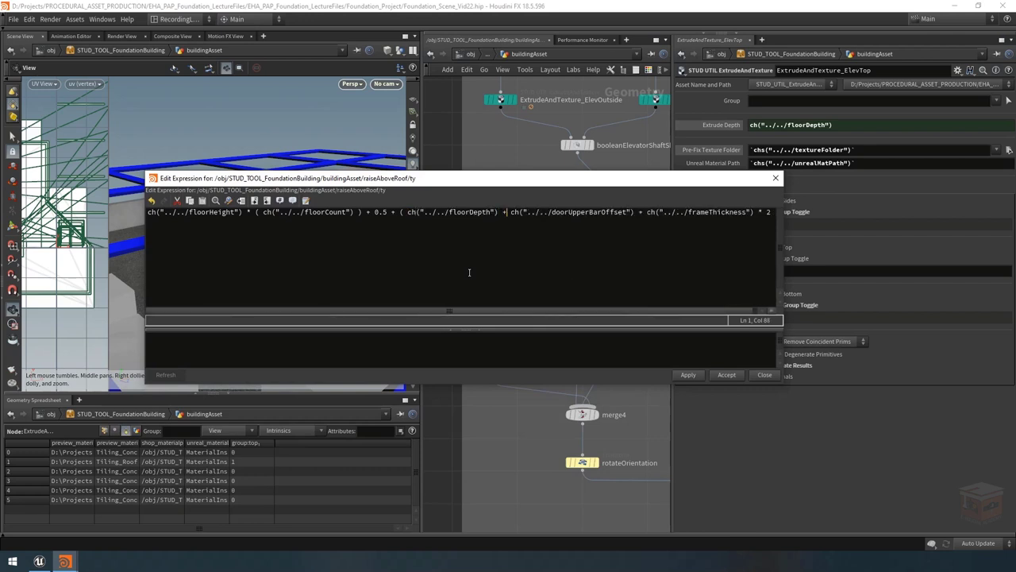
key(ctrl+a)
click(469, 273)
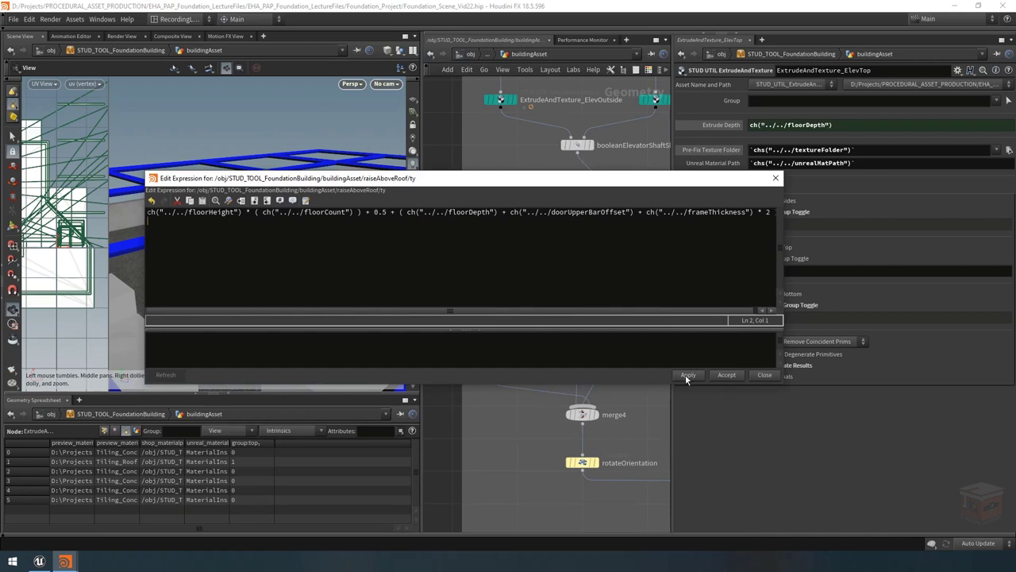
drag(784, 249, 831, 258)
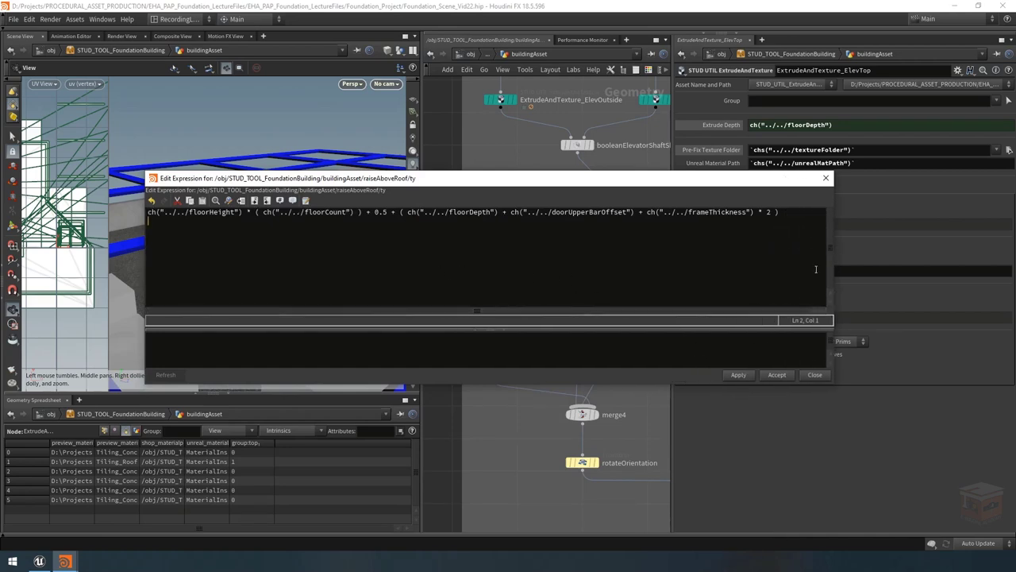
click(738, 375)
drag(576, 188, 573, 354)
scroll(282, 239, up, 3)
scroll(281, 238, down, 10)
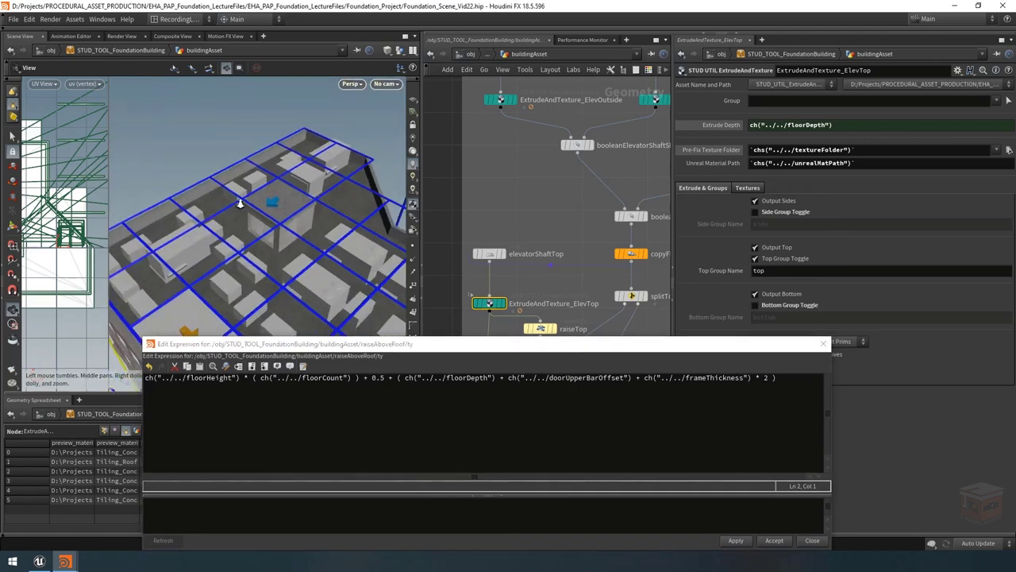
drag(277, 229, 277, 217)
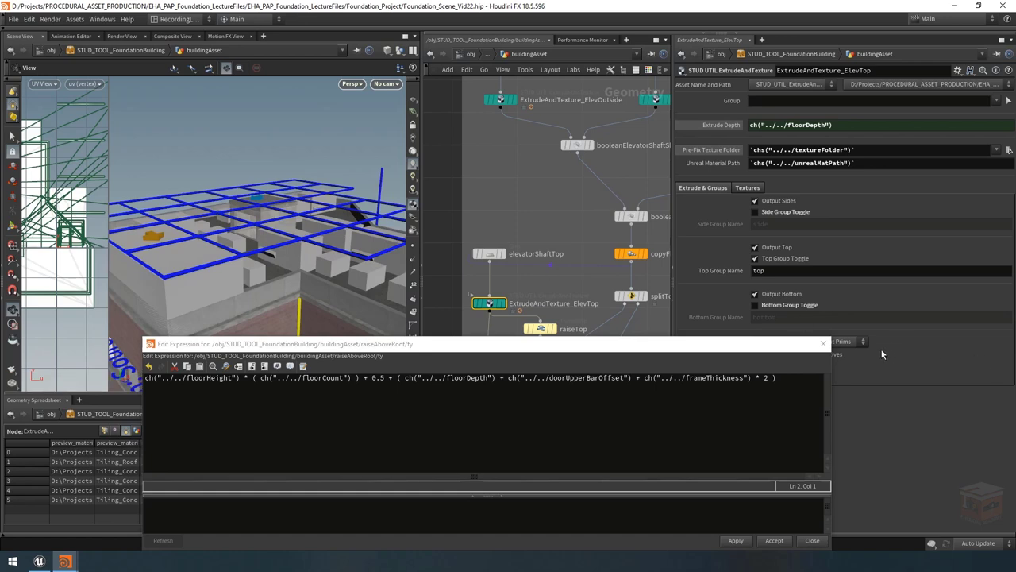
click(824, 343)
Step: Display triangulateFloors2 from the Collision Mesh network with other objects hidden, and inspect the roof of the collision mesh
scroll(268, 286, down, 5)
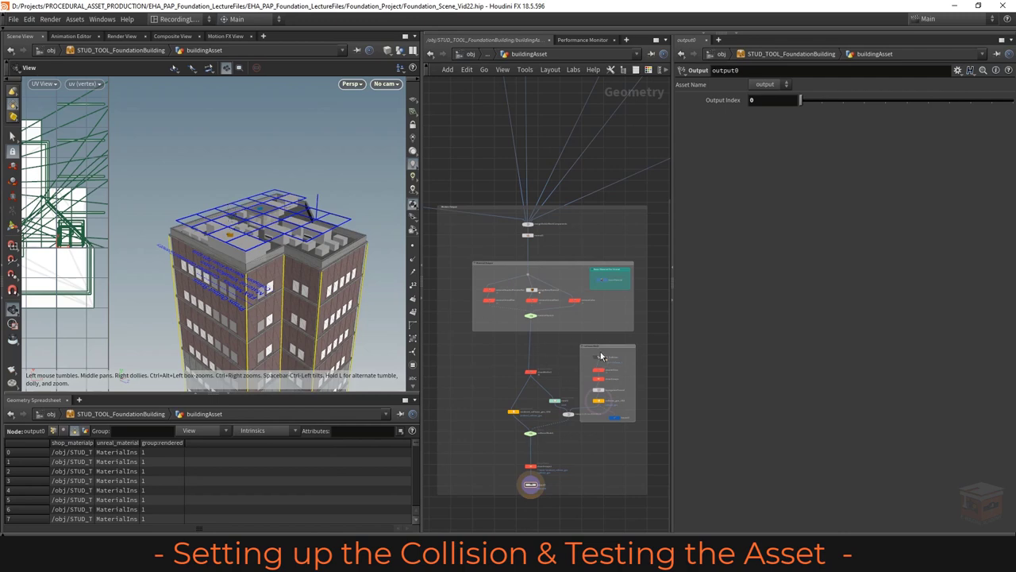
scroll(606, 397, up, 5)
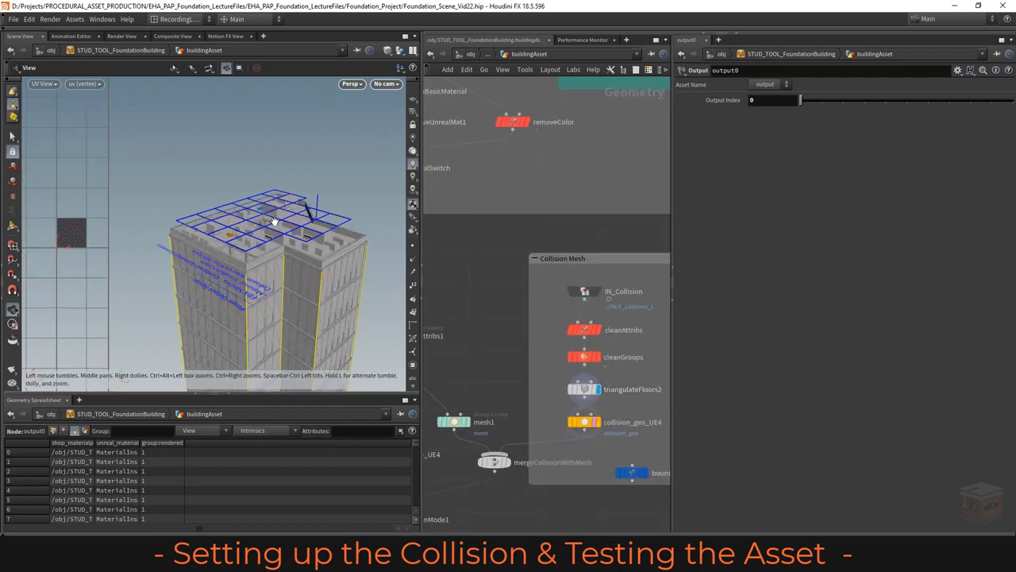
key(f)
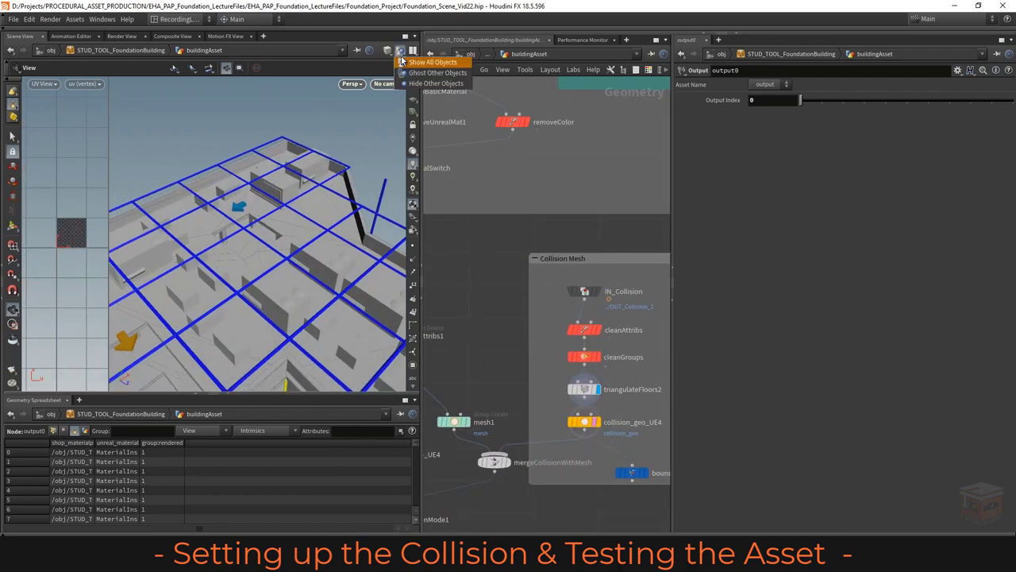
scroll(310, 278, up, 5)
scroll(309, 278, down, 4)
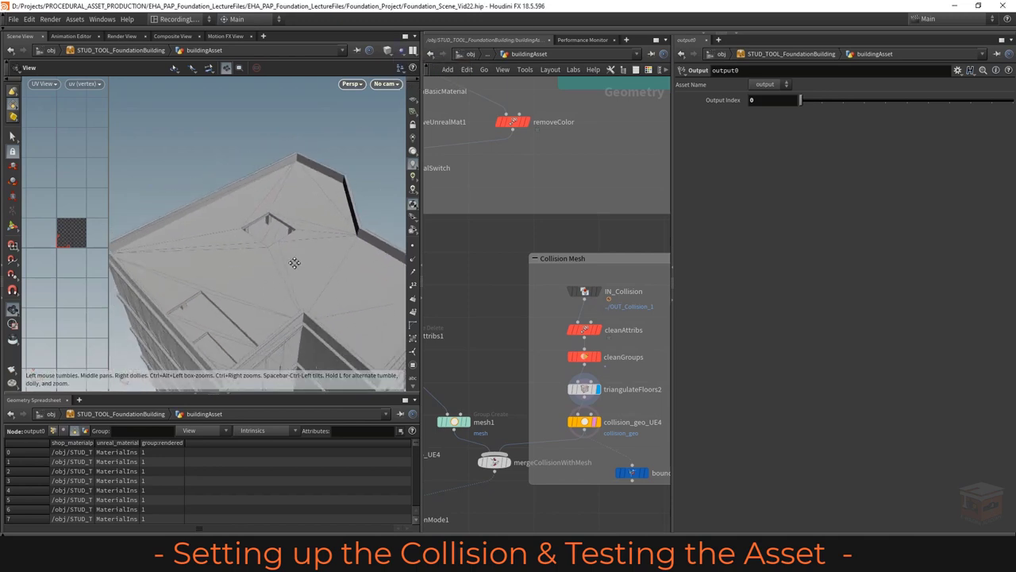
Step: Move the hideElevator switch and null2 further down to make room below the elevator network's copytopoints11 node
scroll(505, 373, down, 5)
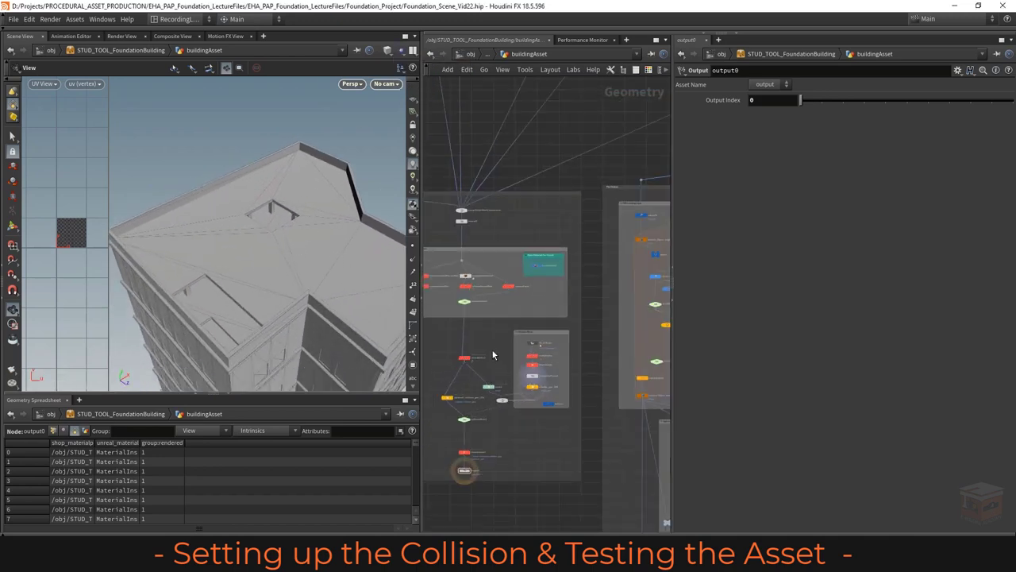
key(f)
drag(496, 290, 586, 347)
drag(524, 330, 522, 364)
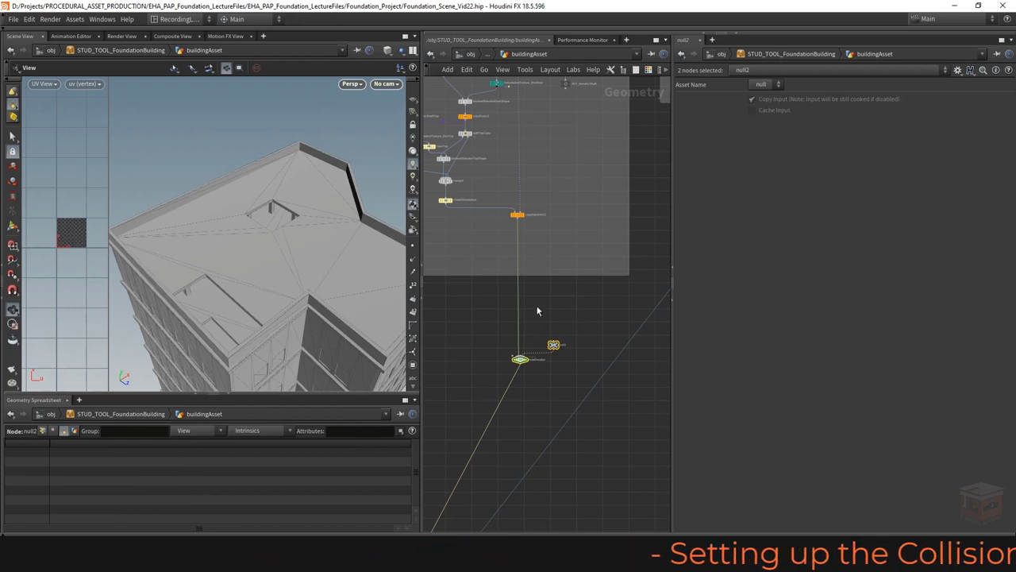
click(536, 312)
Step: Copy the Bevel And Clean network box below Create Roof Railing, including color3, polybevel3 and triangulateFloors3
scroll(560, 345, down, 5)
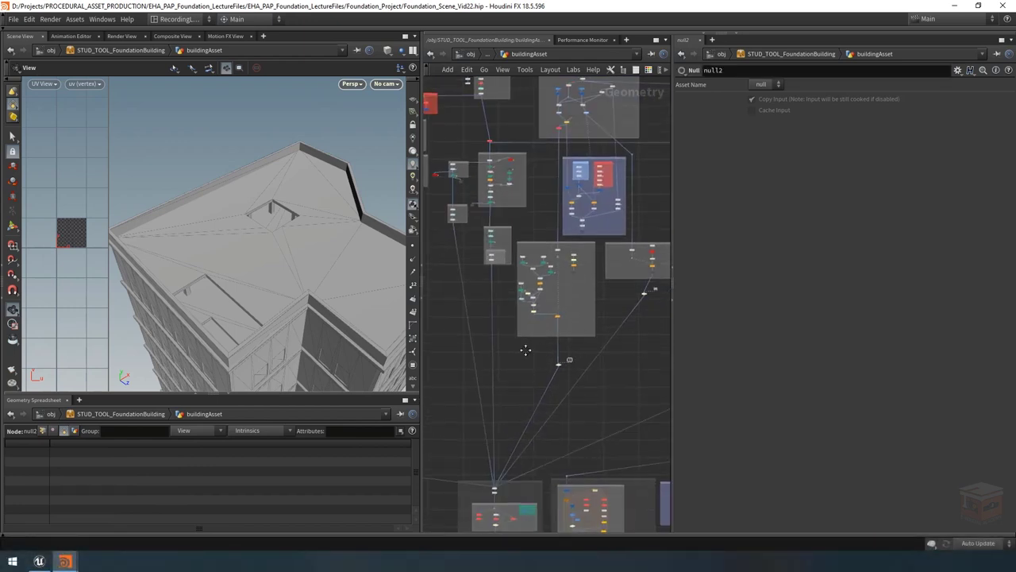
scroll(526, 349, down, 2)
scroll(538, 317, up, 8)
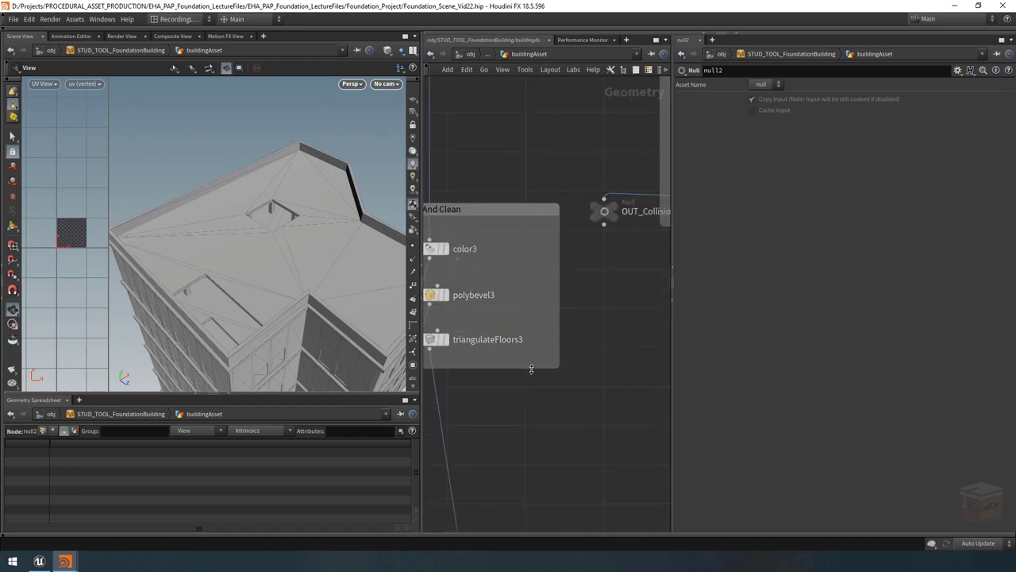
middle_drag(453, 252, 535, 254)
drag(655, 190, 458, 420)
scroll(558, 292, down, 3)
middle_drag(581, 218, 540, 281)
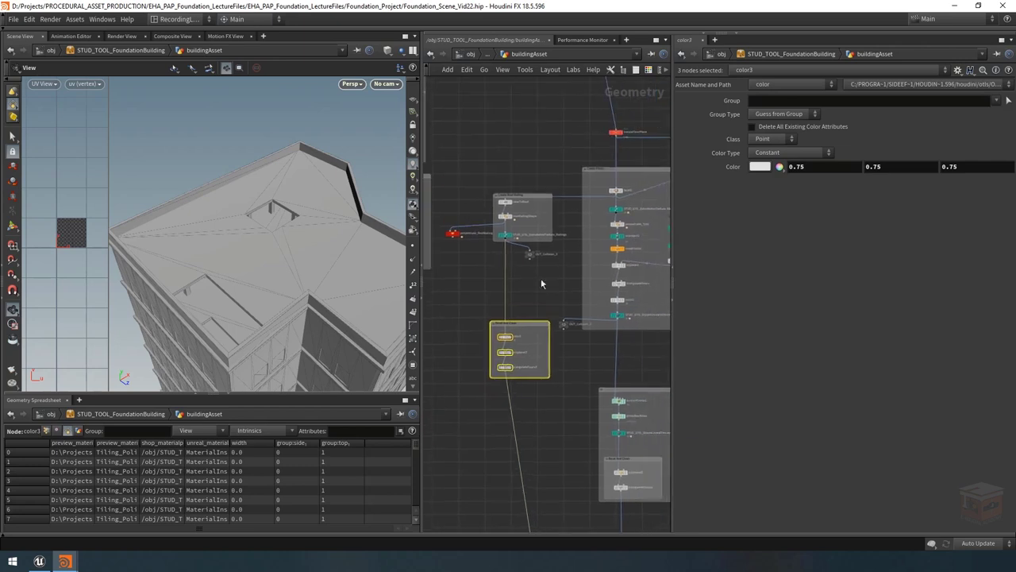
scroll(512, 205, up, 3)
scroll(550, 350, down, 3)
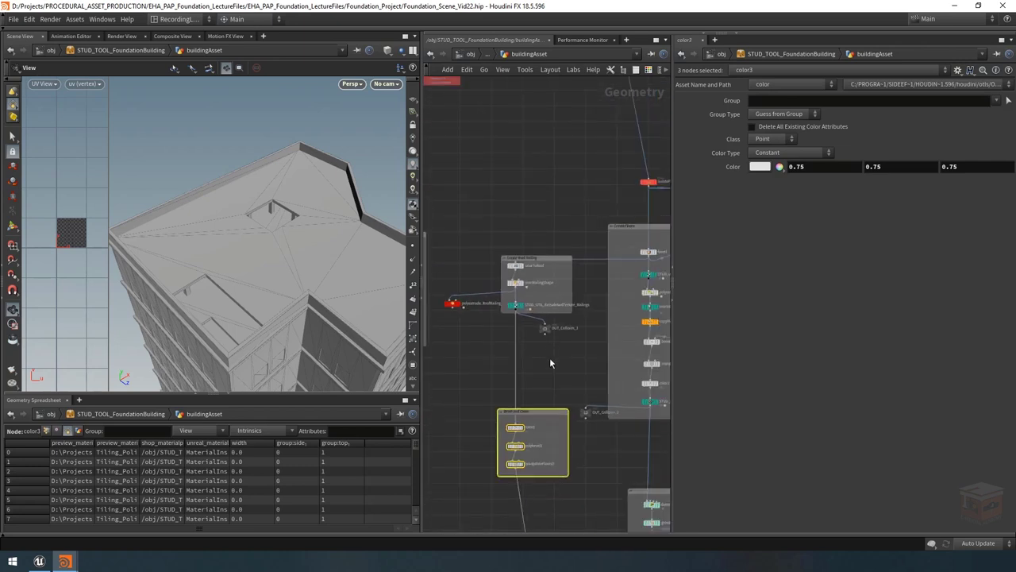
key(ctrl+c)
Step: Paste the copied Bevel And Clean box beside the wire between copytopoints11 and hideElevator
scroll(536, 300, down, 2)
middle_drag(508, 306, 539, 308)
key(ctrl+v)
scroll(492, 322, up, 5)
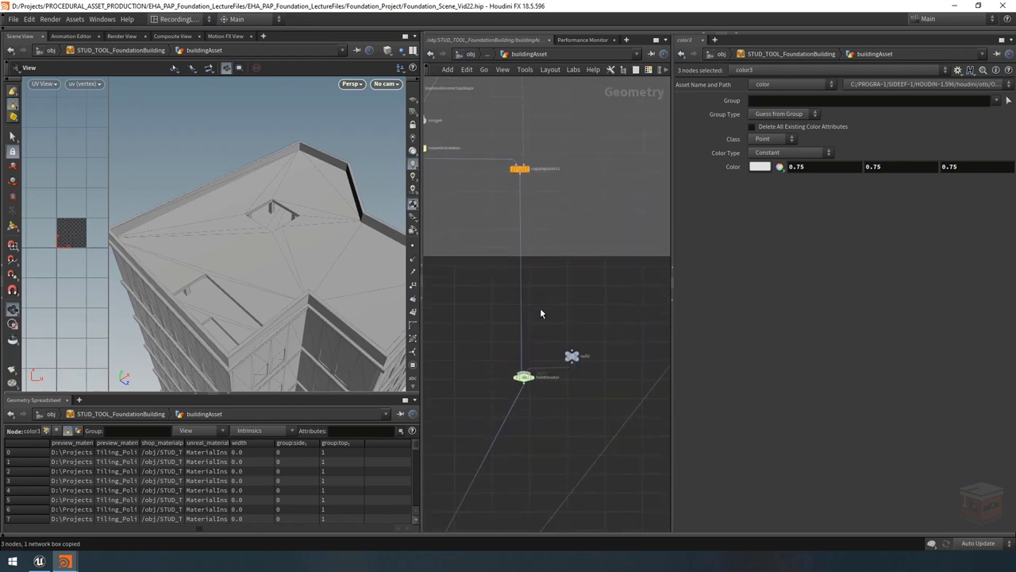
key(ctrl+v)
drag(569, 279, 611, 272)
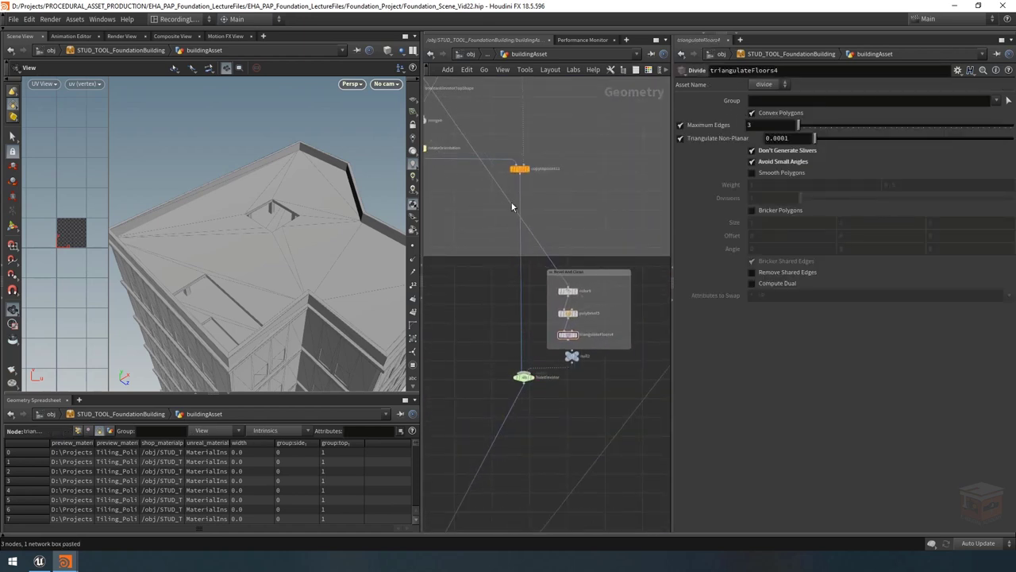
Step: Wire the pasted Bevel And Clean chain between copytopoints11 and hideElevator, and align the box and switch nodes beneath it
drag(522, 353, 556, 342)
drag(537, 249, 519, 175)
drag(622, 274, 576, 274)
drag(607, 349, 529, 406)
click(556, 337)
drag(562, 271, 564, 279)
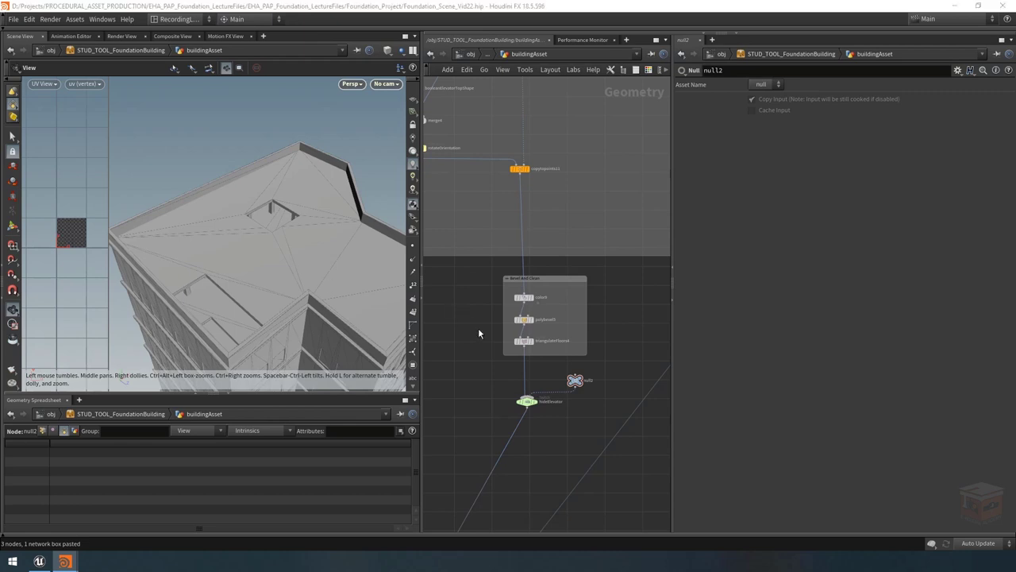
Step: Set the elevator's color9 node to 0.25, 0.25, 0.25 while displaying the hideElevator output
click(526, 297)
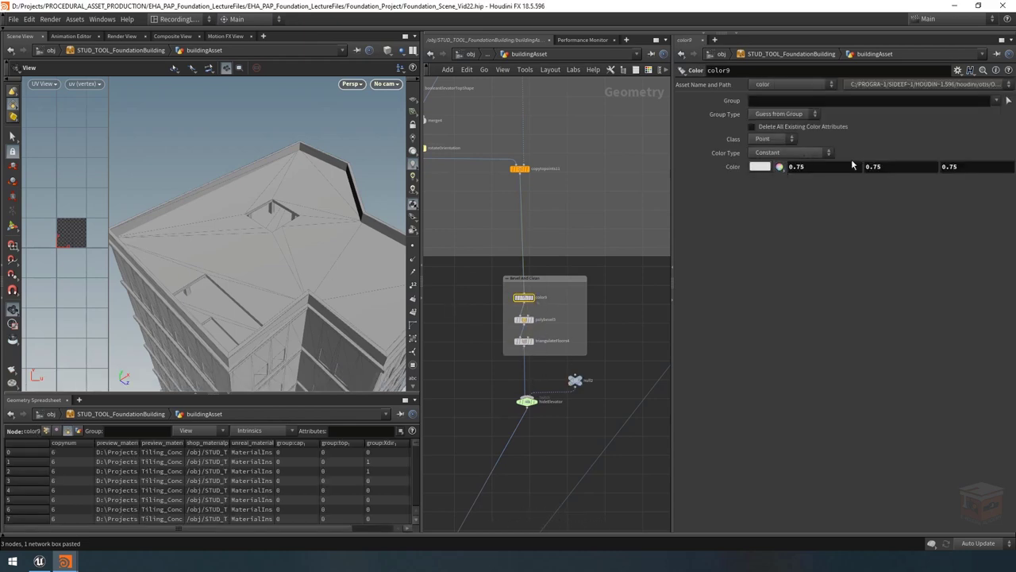
click(533, 402)
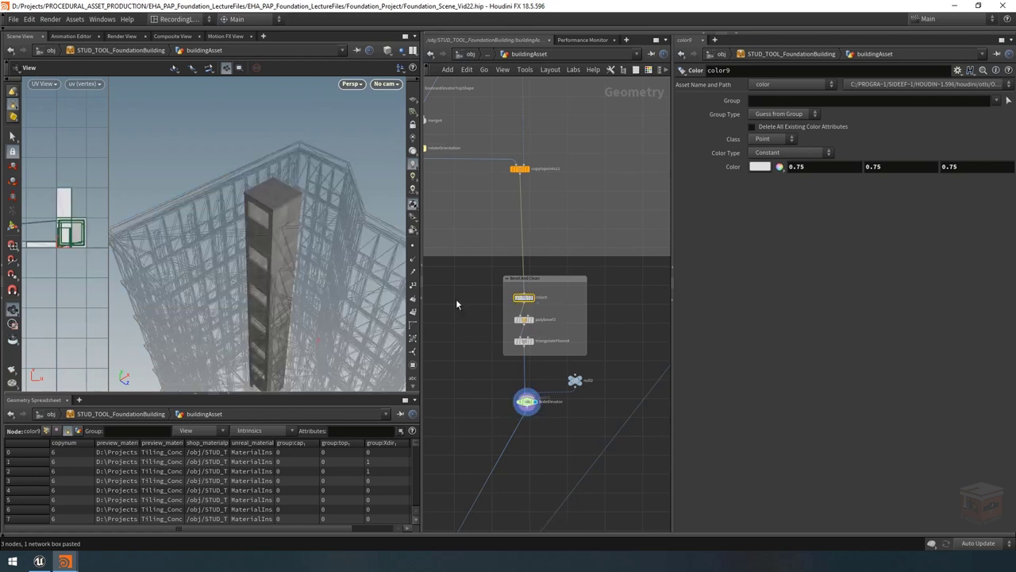
scroll(340, 222, up, 3)
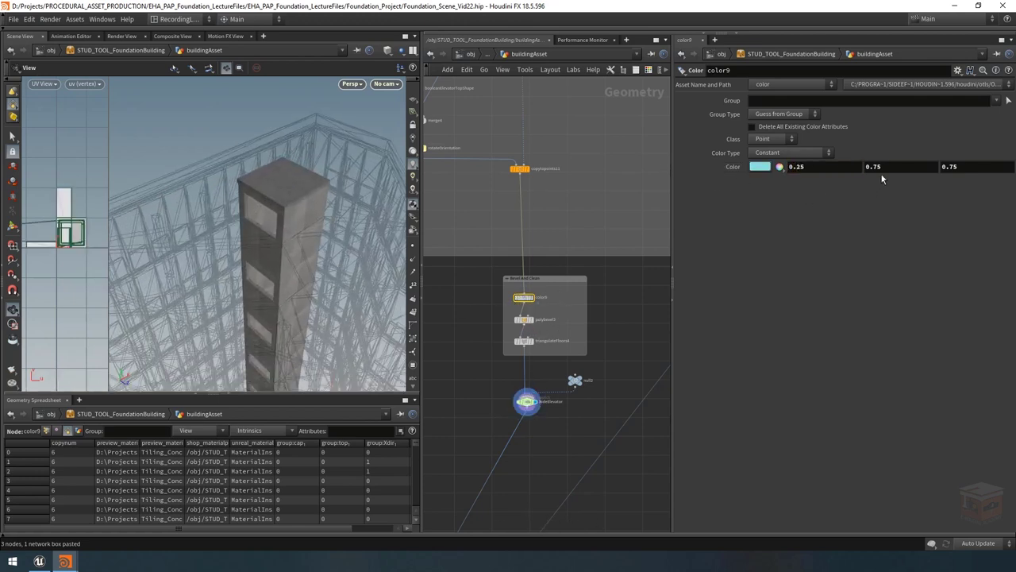
key(Tab)
text(0.25)
key(Tab)
text(0.2)
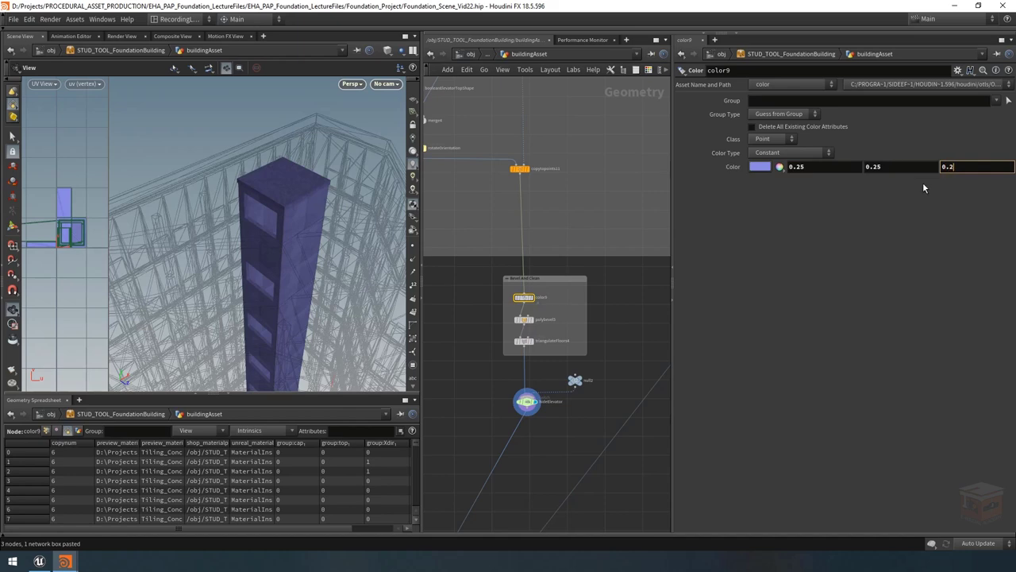
text(5)
key(Return)
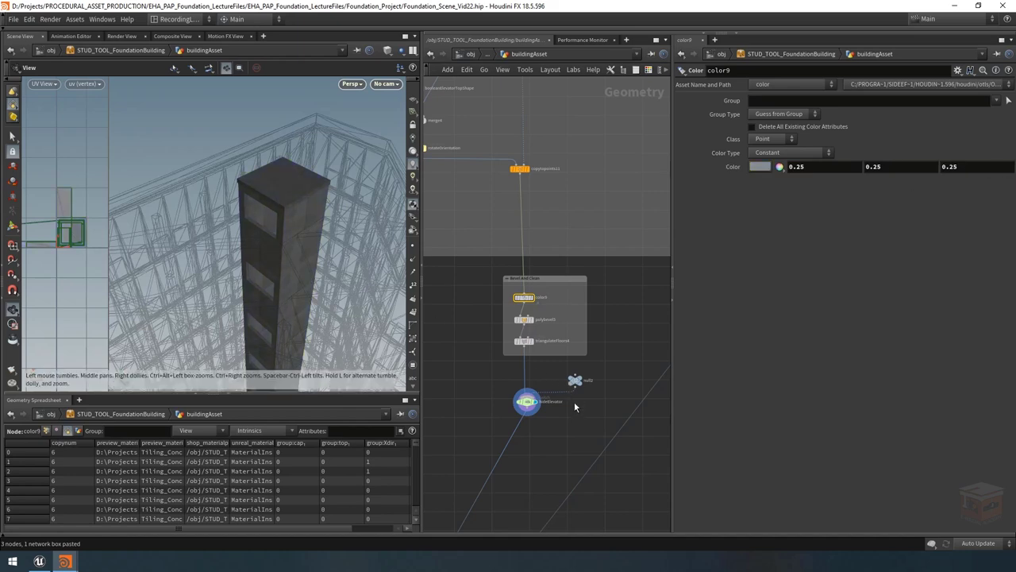
Step: Test the hideElevator switch by setting Select Input to 1 and back to 0
scroll(573, 404, down, 6)
middle_drag(613, 402, 590, 412)
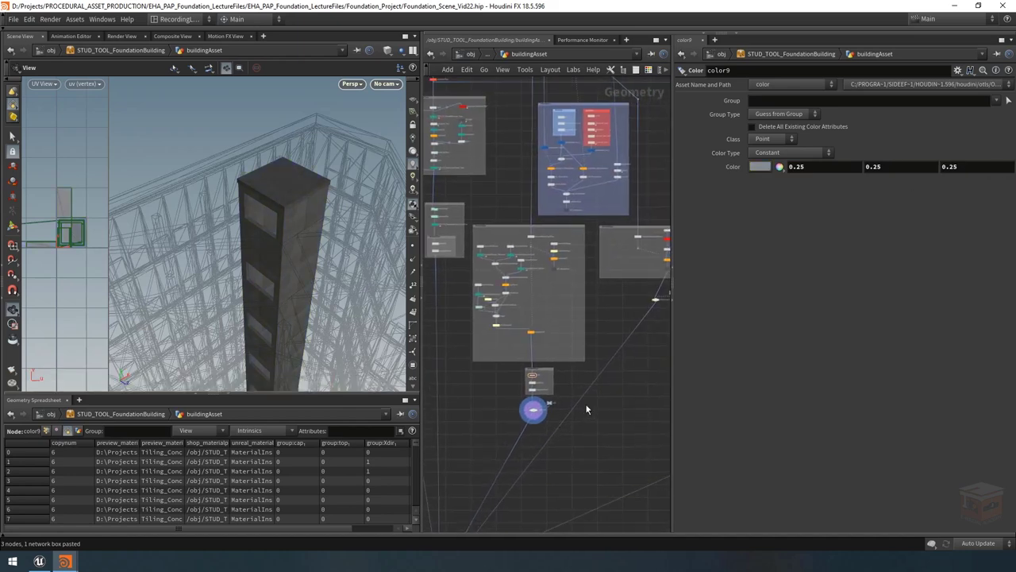
scroll(553, 312, up, 4)
middle_drag(558, 341, 575, 317)
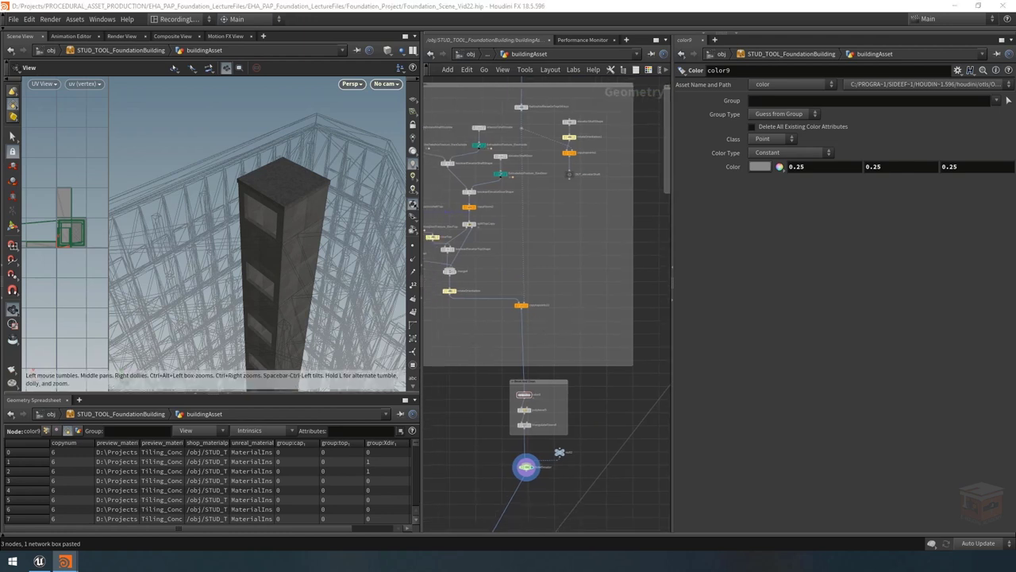
middle_drag(566, 268, 577, 315)
scroll(574, 305, down, 2)
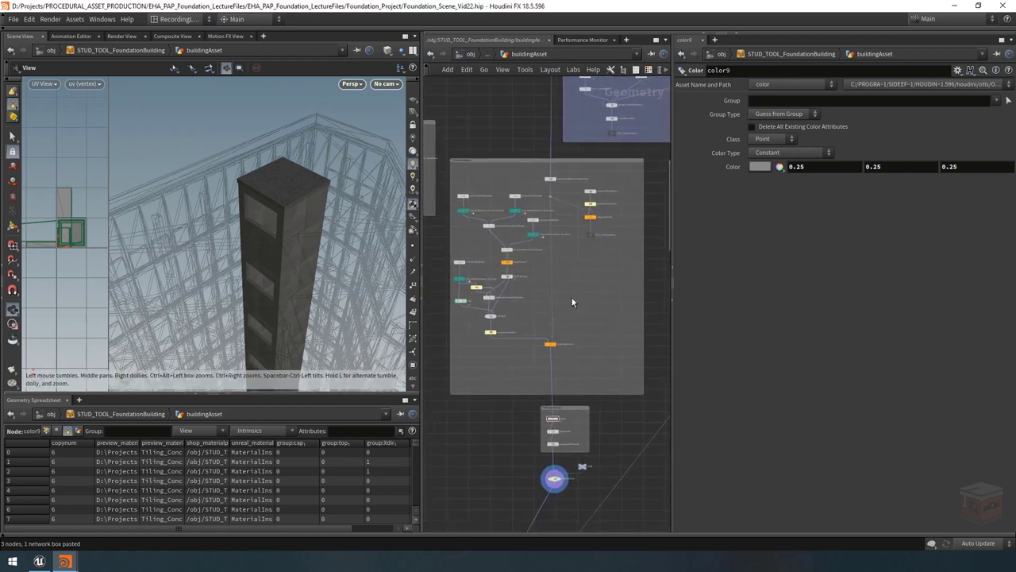
scroll(577, 480, up, 5)
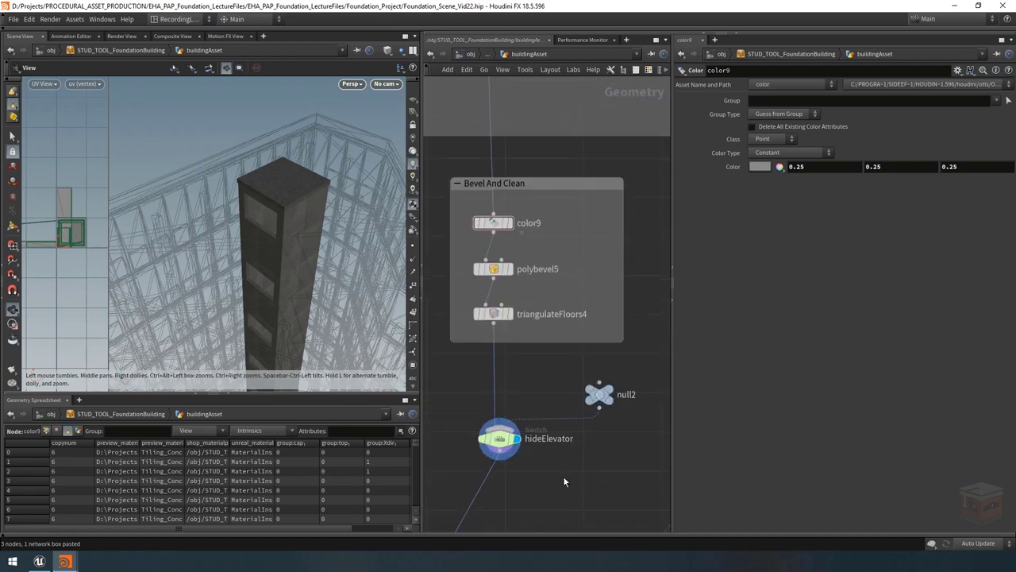
click(499, 439)
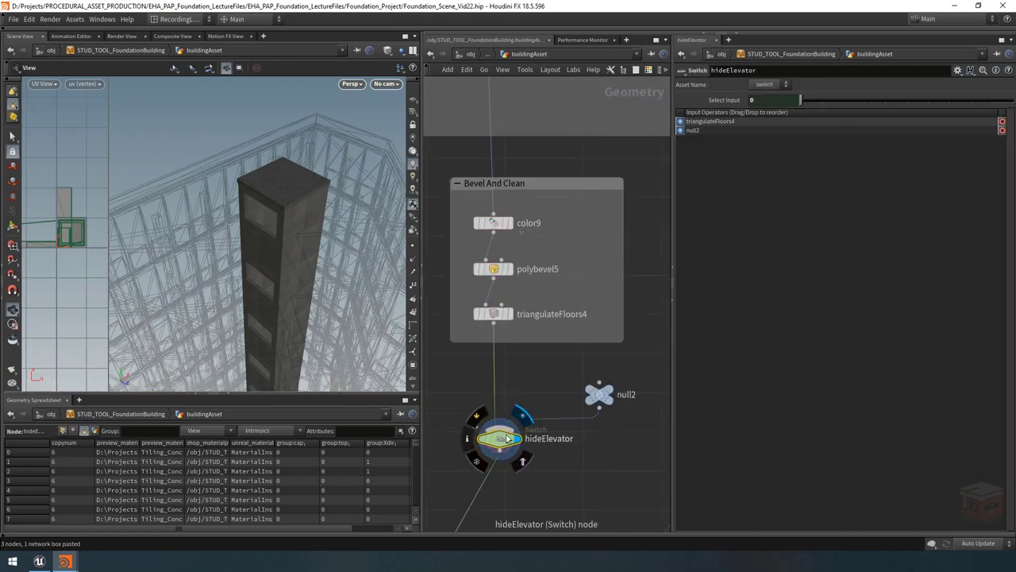
click(822, 100)
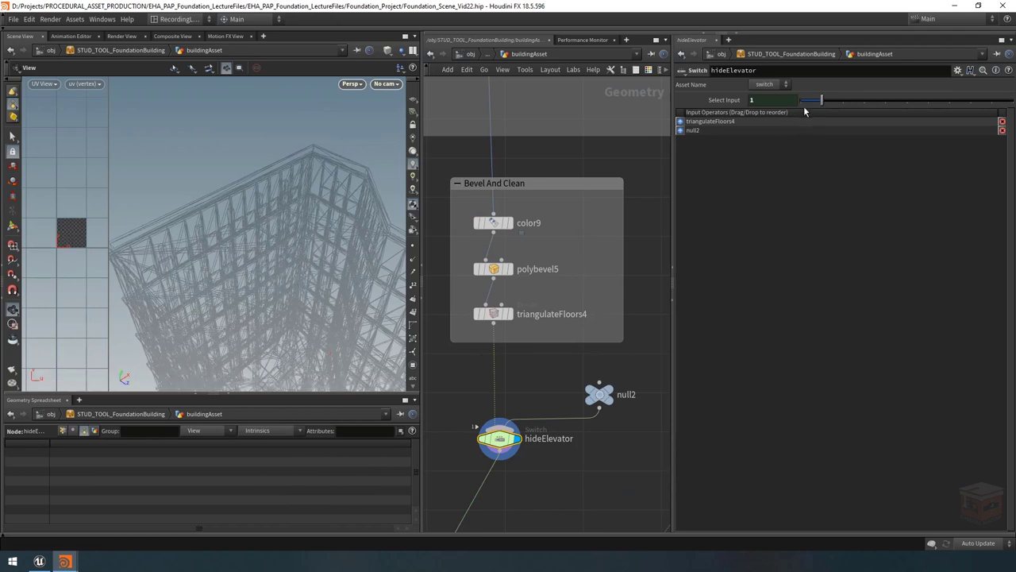
drag(807, 107, 741, 195)
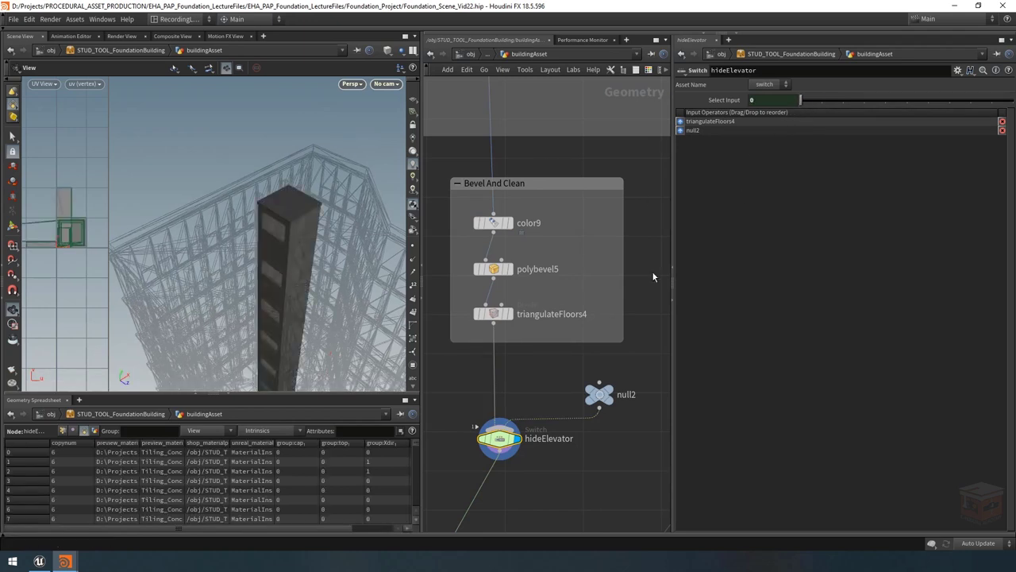
Step: Duplicate the hideElevator switch with null2 inside the elevator network box and connect the copied switch to copytopoints11
drag(639, 369, 470, 468)
key(ctrl+c)
scroll(508, 444, down, 5)
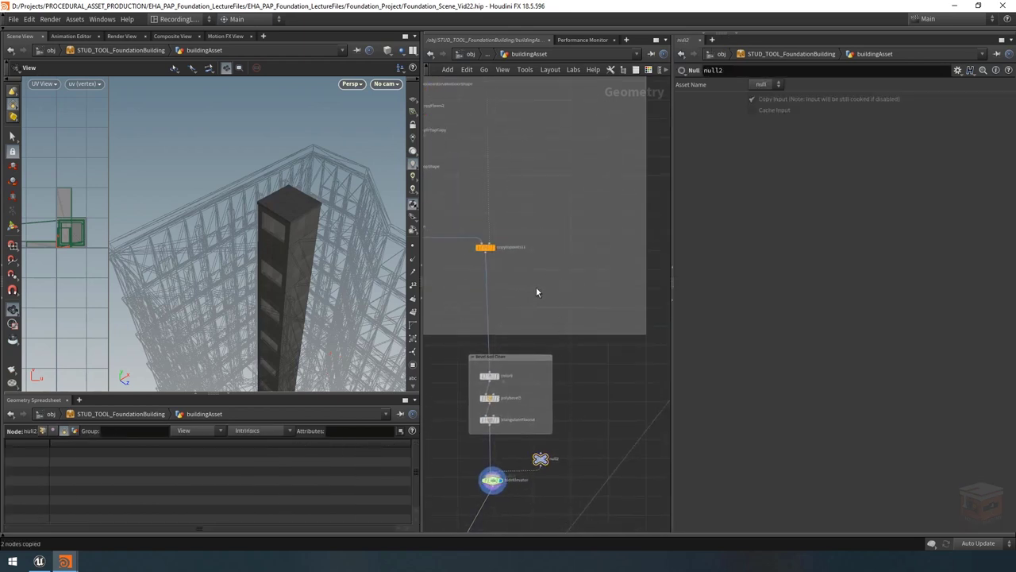
key(ctrl+v)
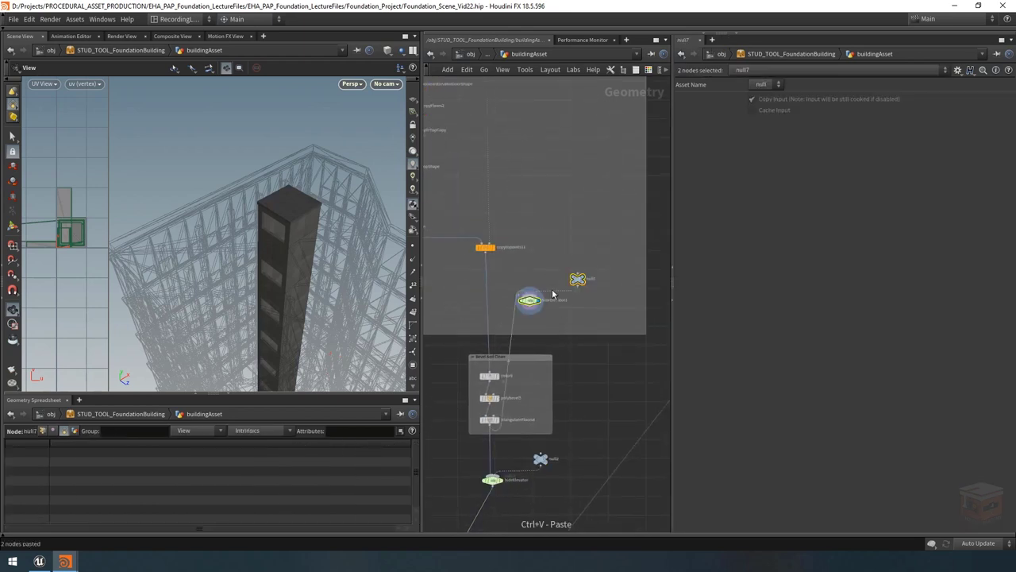
drag(513, 331, 491, 254)
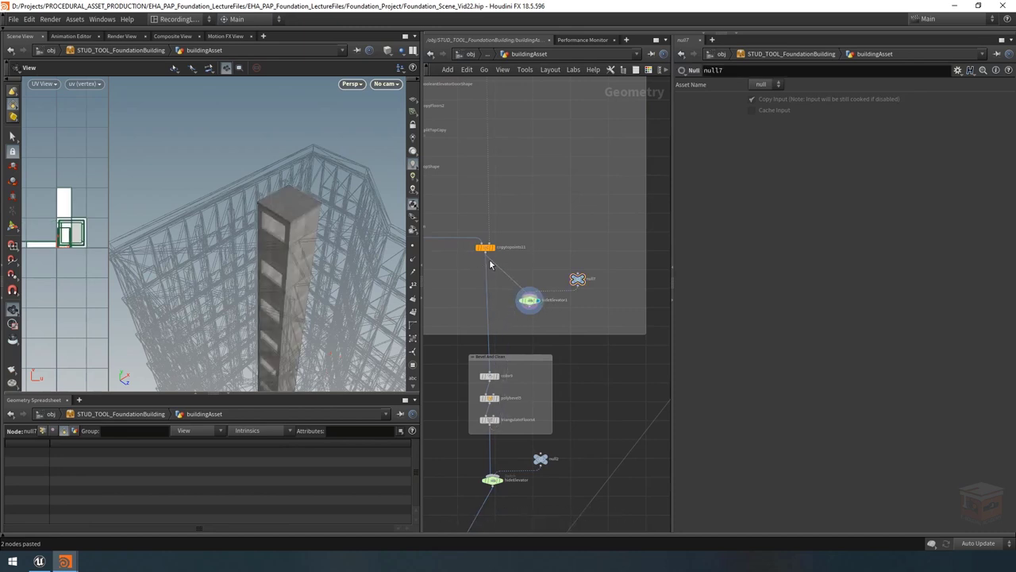
Step: Undo the last node move and reposition hideElevator1 and null7 slightly higher, closer to copytopoints11
scroll(505, 402, up, 3)
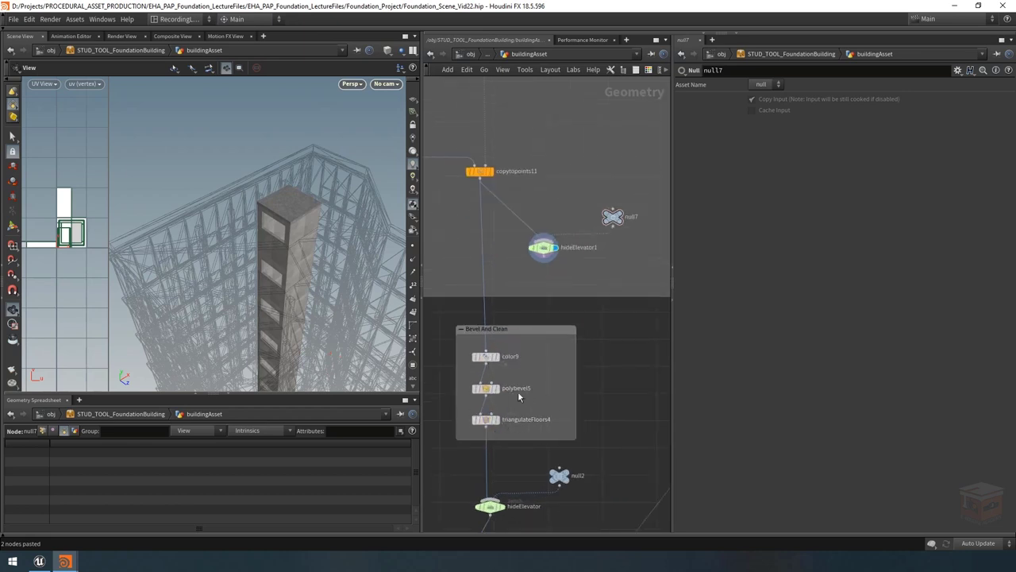
scroll(497, 390, down, 2)
scroll(545, 358, up, 3)
click(481, 382)
scroll(556, 369, down, 3)
key(ctrl+z)
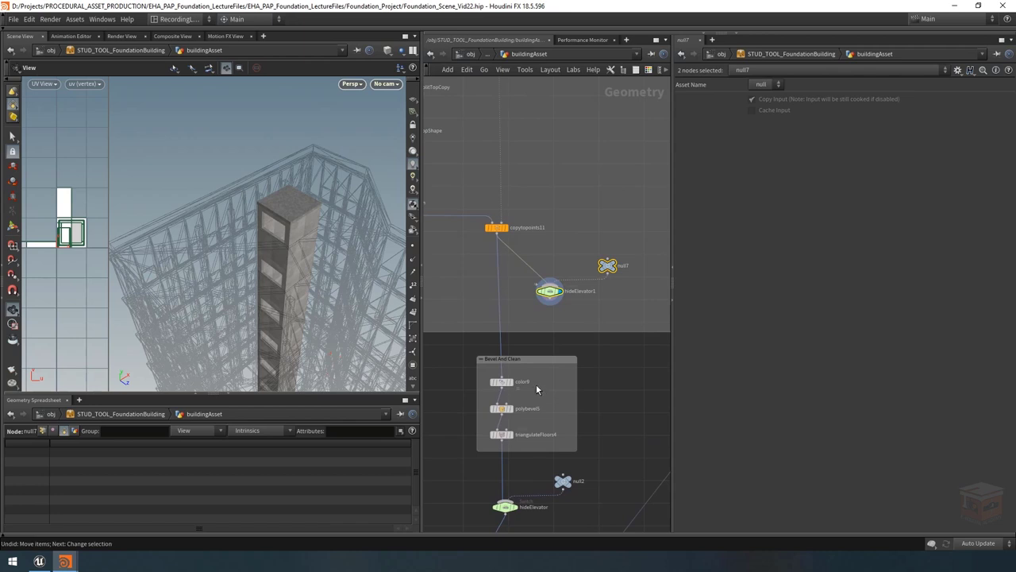
middle_drag(545, 381, 503, 447)
drag(593, 301, 512, 335)
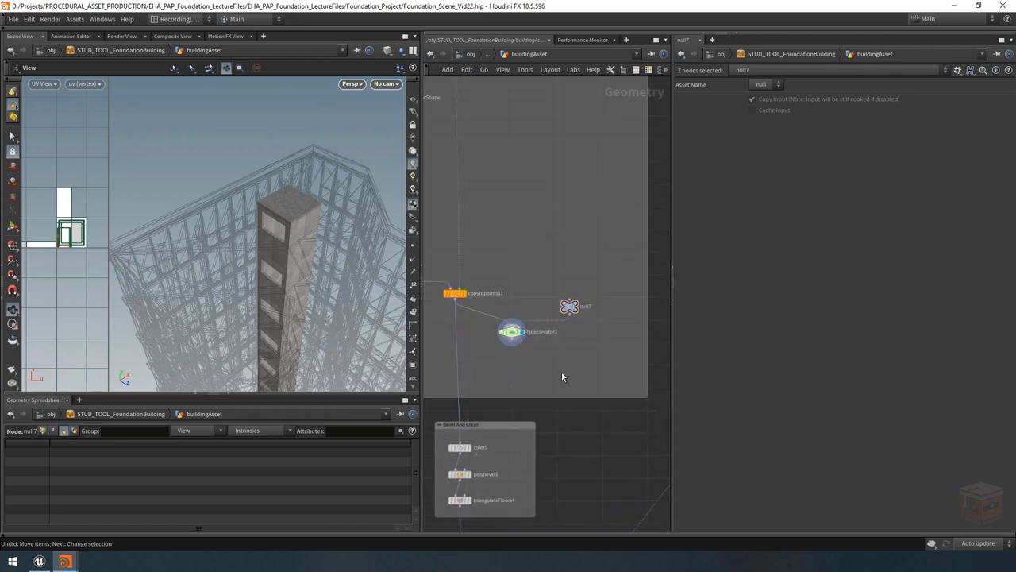
Step: Duplicate the OUT_Collision_3 null beneath the Create Roof Railing network box
middle_drag(561, 371, 588, 364)
scroll(543, 364, down, 5)
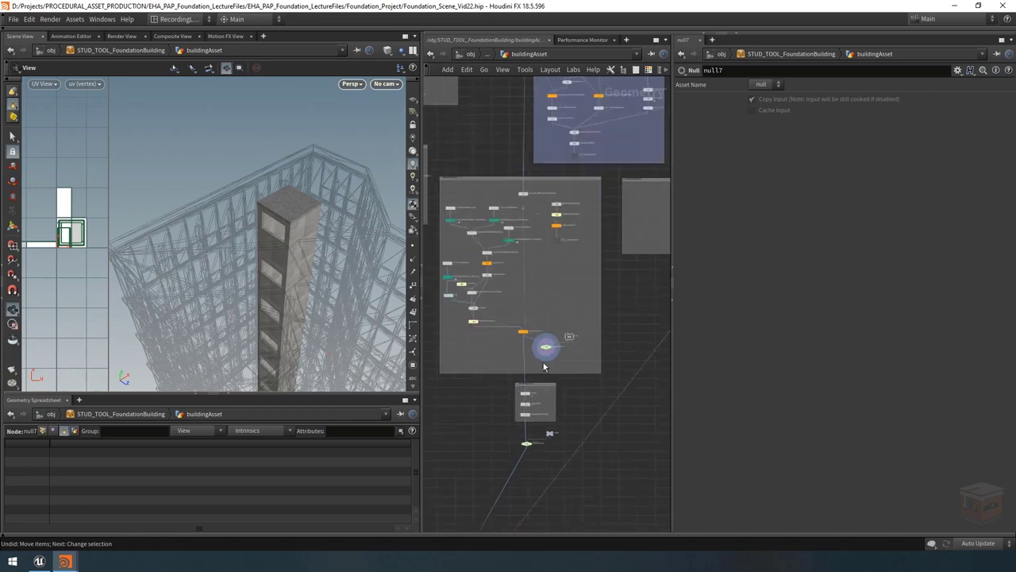
middle_drag(488, 402, 565, 477)
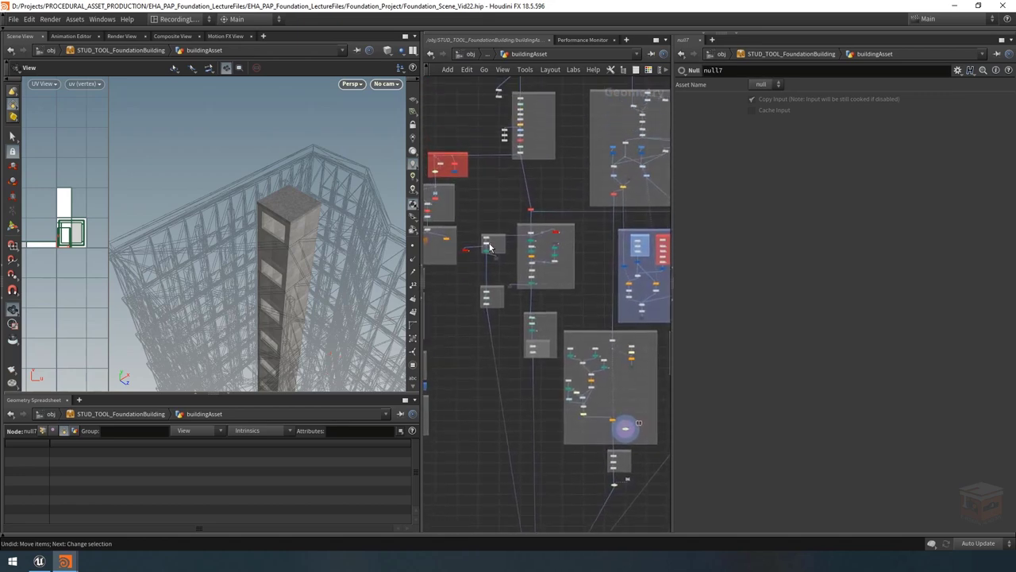
scroll(523, 324, up, 6)
click(486, 286)
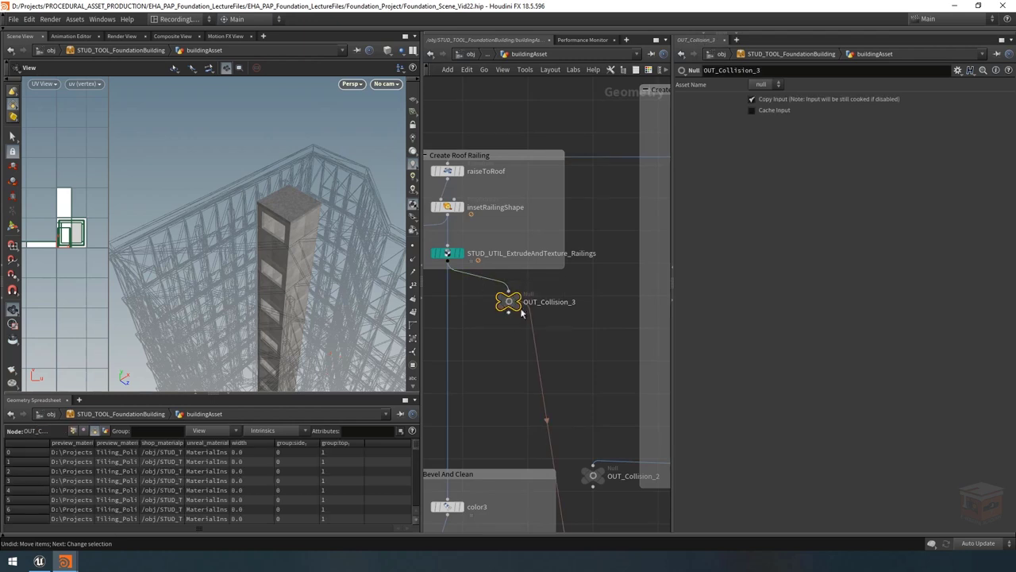
key(ctrl+v)
click(507, 363)
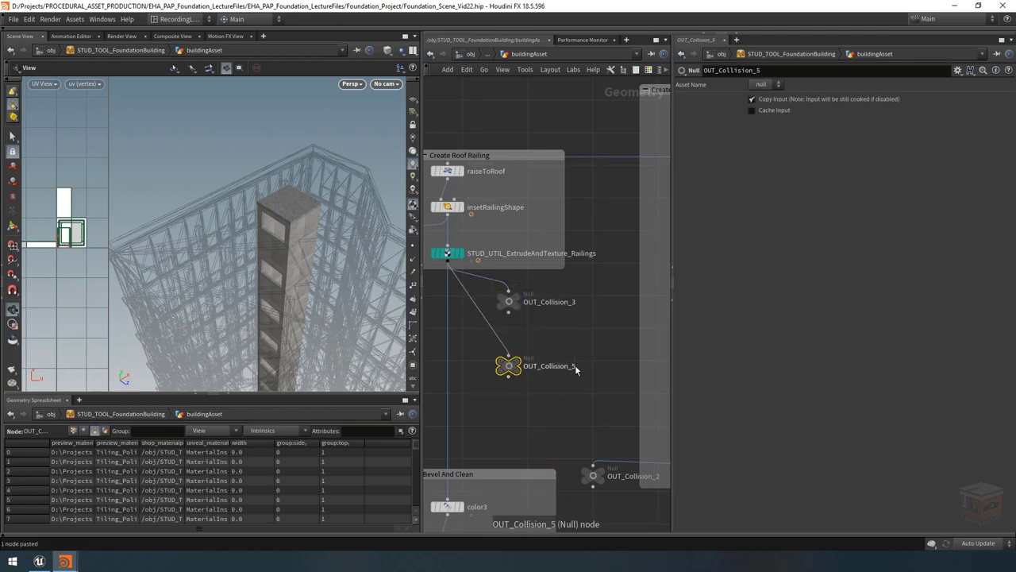
Step: Move OUT_Collision_5 into the elevator network box and connect it below hideElevator1
scroll(577, 369, down, 10)
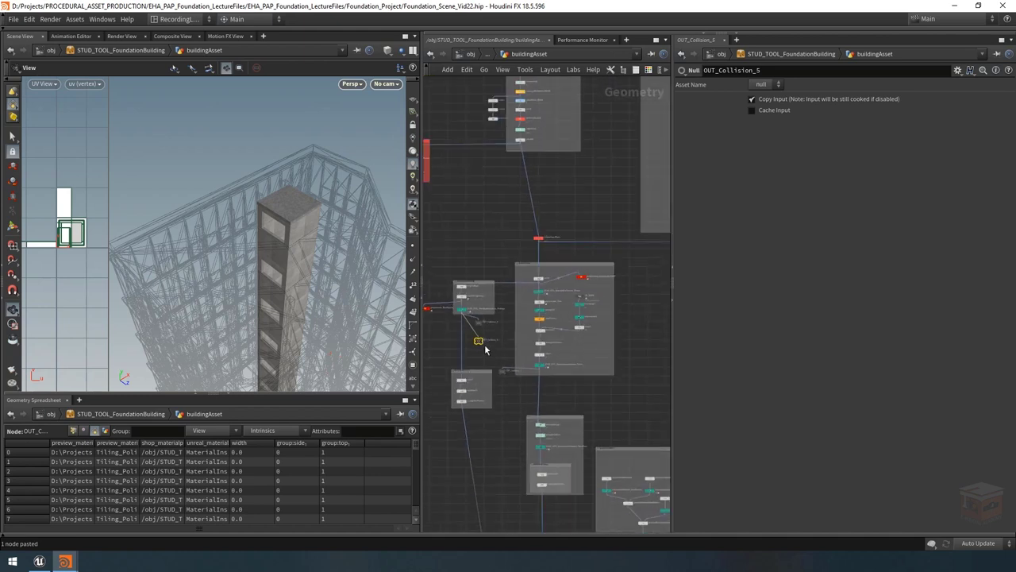
drag(479, 343, 499, 442)
scroll(499, 442, down, 5)
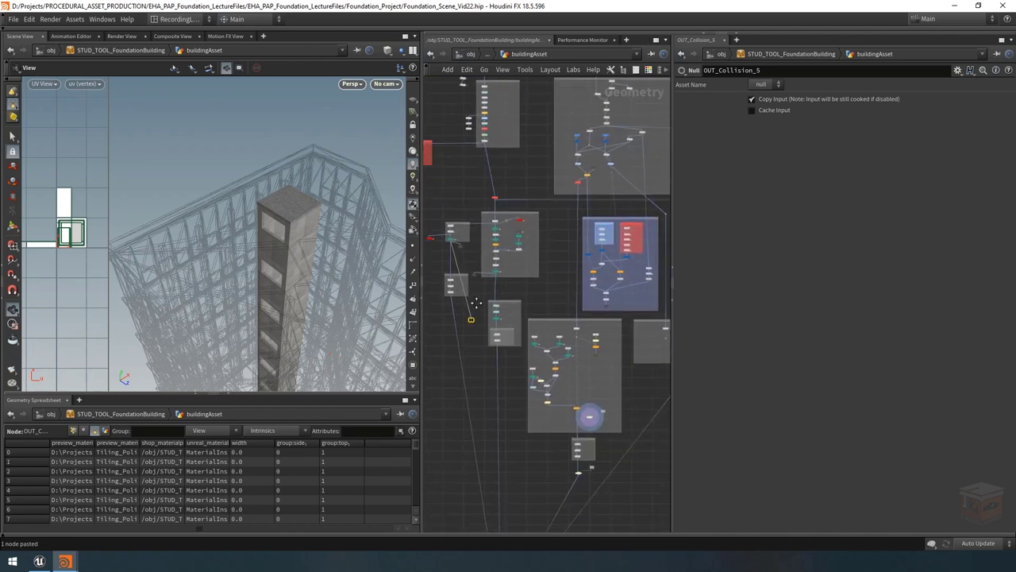
middle_drag(466, 352, 454, 343)
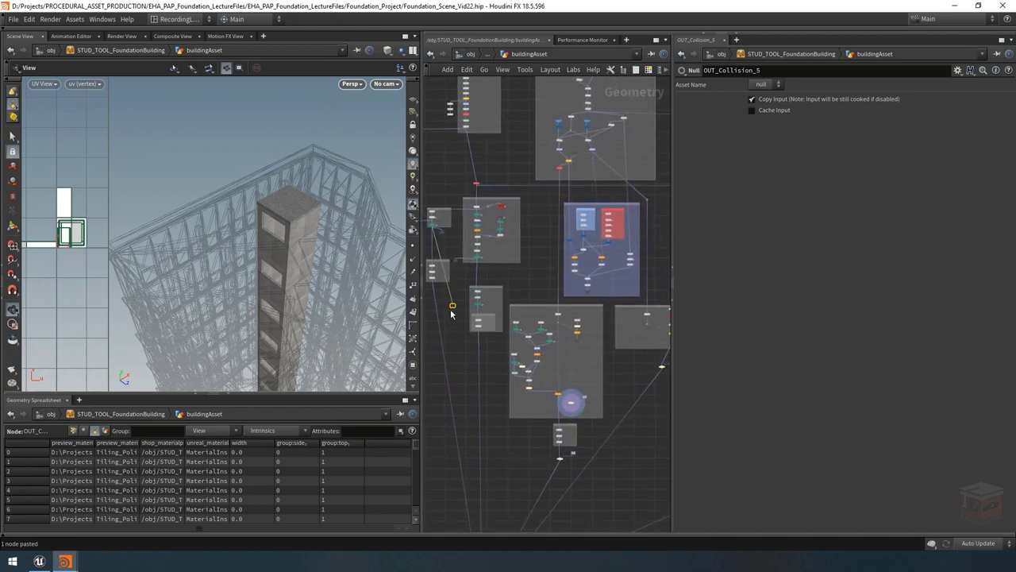
drag(456, 310, 575, 423)
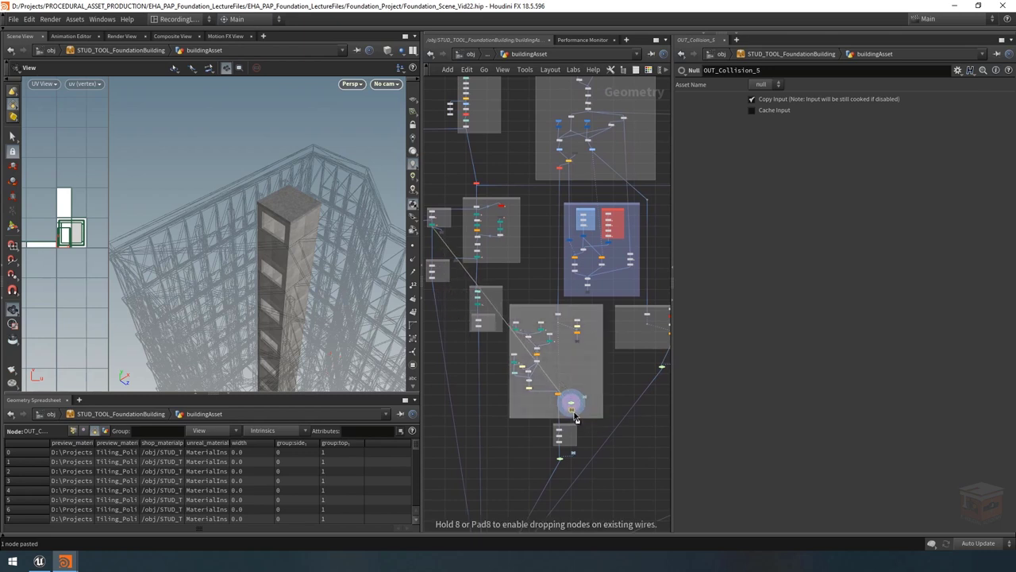
scroll(573, 417, up, 5)
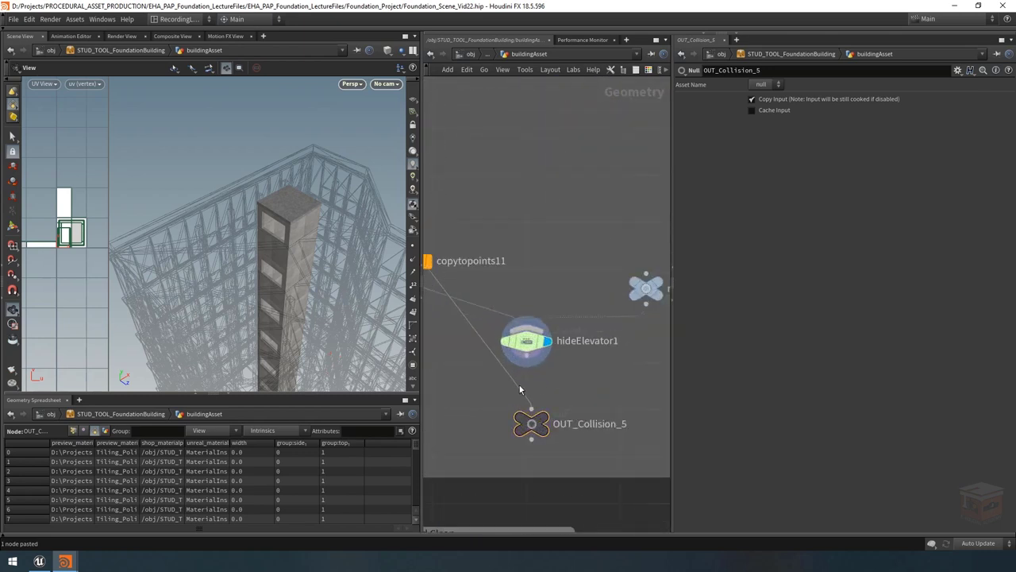
scroll(528, 397, down, 4)
drag(545, 408, 543, 393)
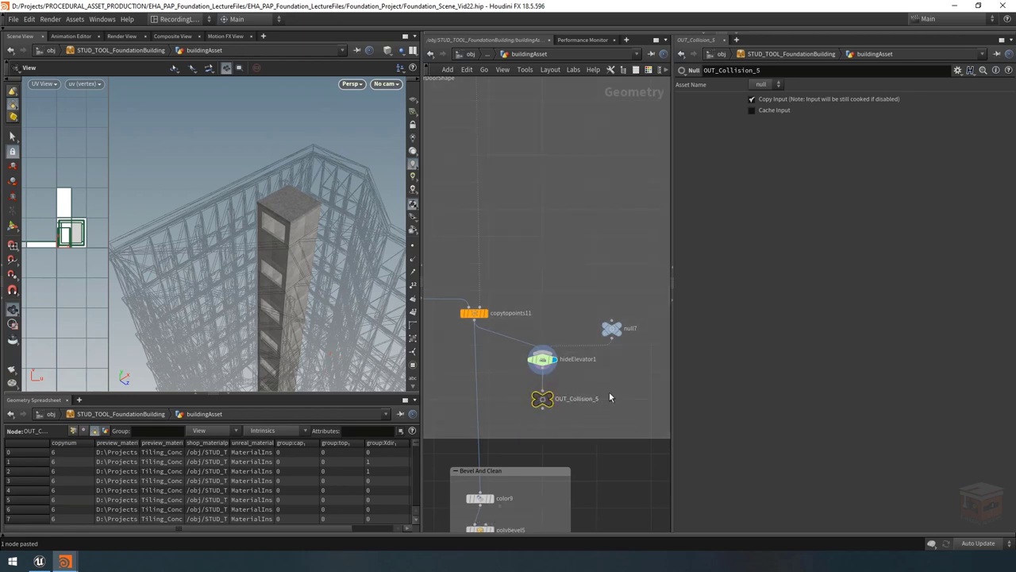
Step: Add a fifth object entry to the IN_Collision object merge in the Collision Mesh network box
scroll(607, 386, down, 3)
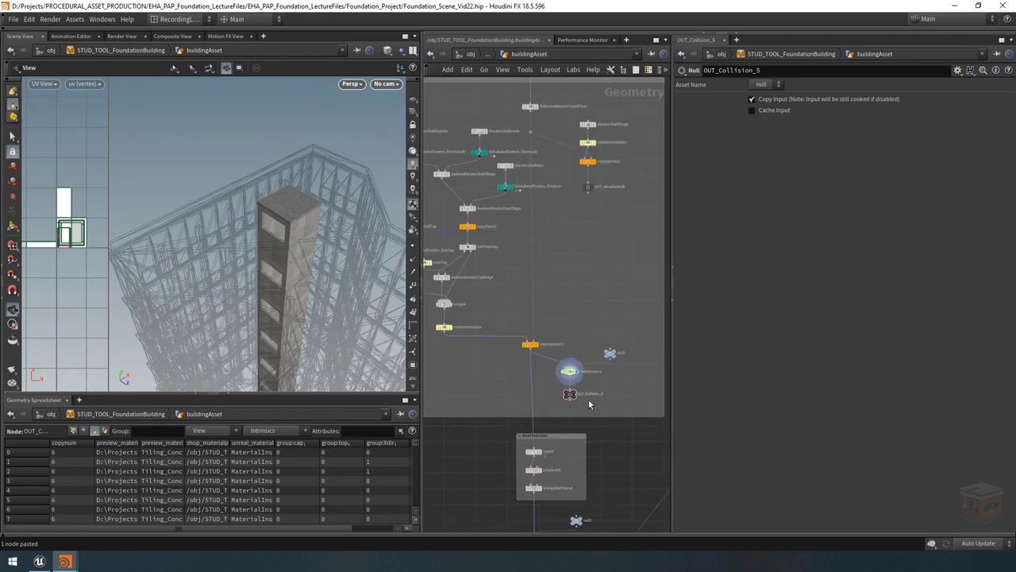
scroll(585, 404, down, 3)
scroll(650, 205, up, 2)
scroll(571, 373, up, 5)
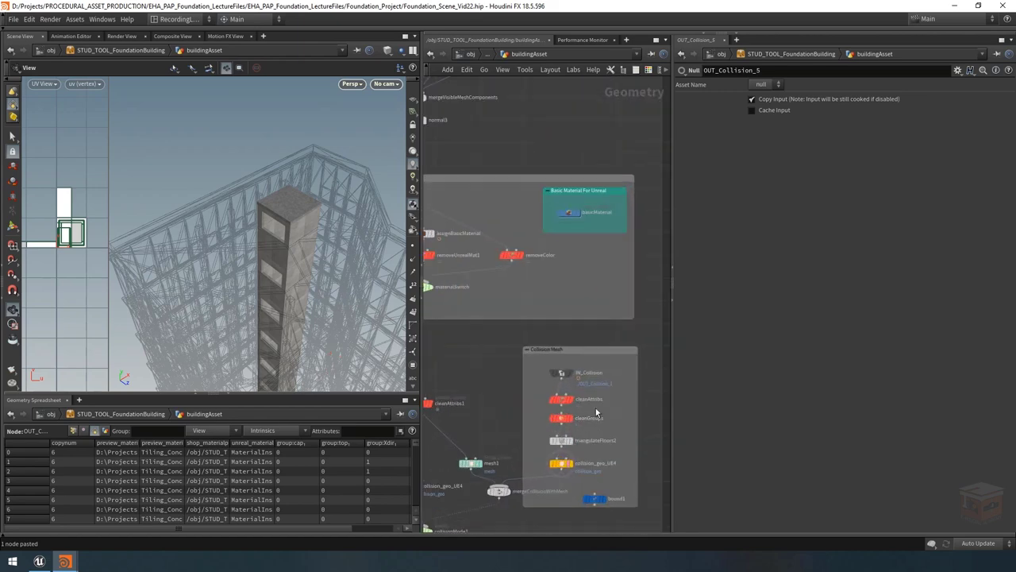
click(516, 368)
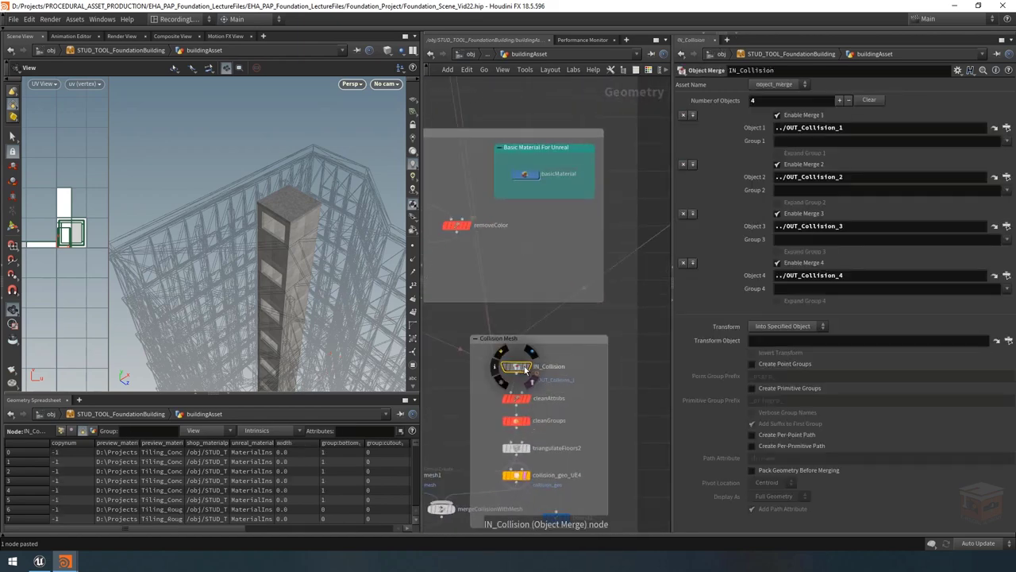
middle_drag(575, 381, 573, 361)
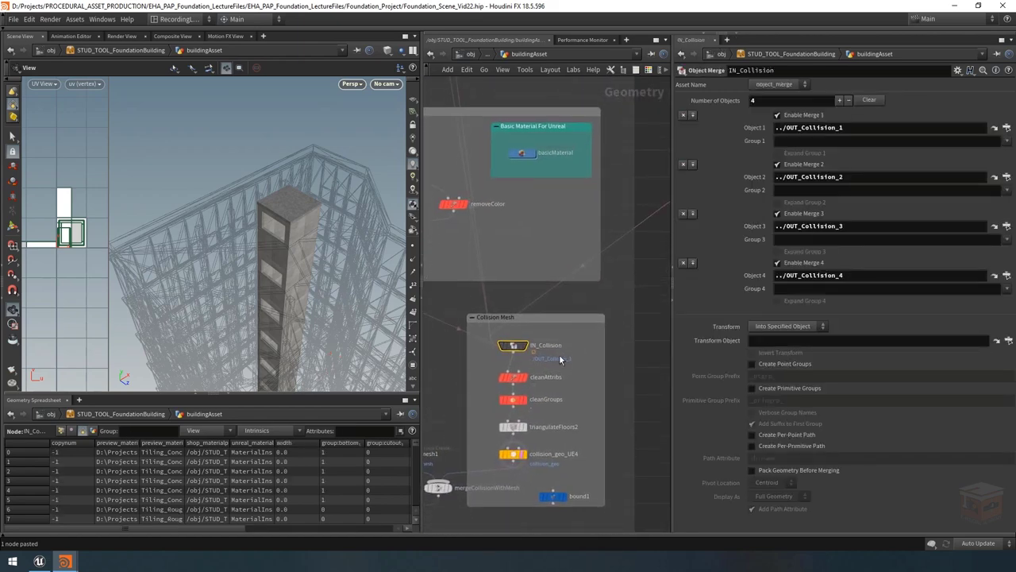
click(839, 101)
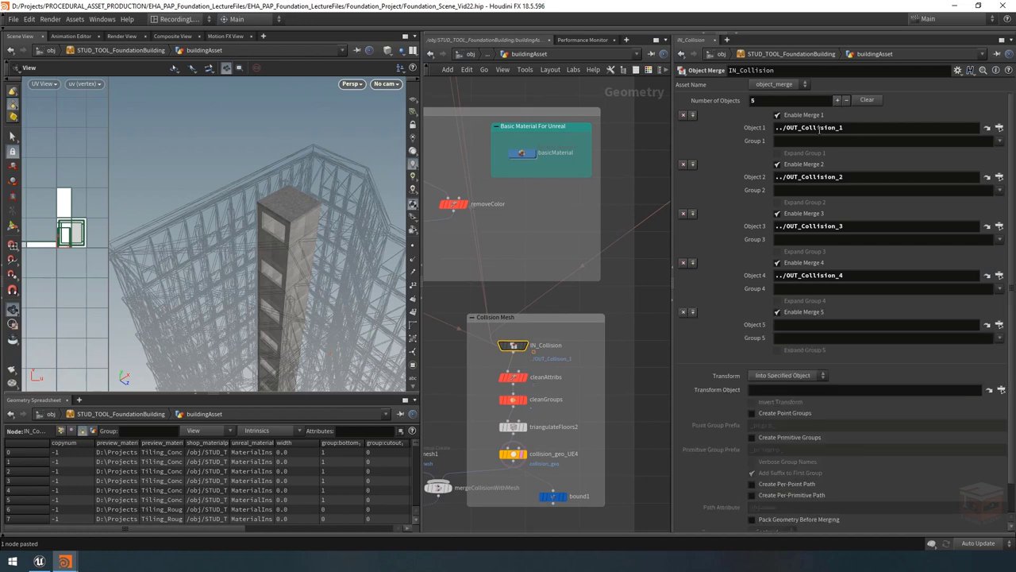
Step: Set Object 5 of IN_Collision to ../OUT_Collision_5, reusing the path from Object 4
double_click(869, 271)
key(ctrl+c)
click(851, 325)
key(ctrl+v)
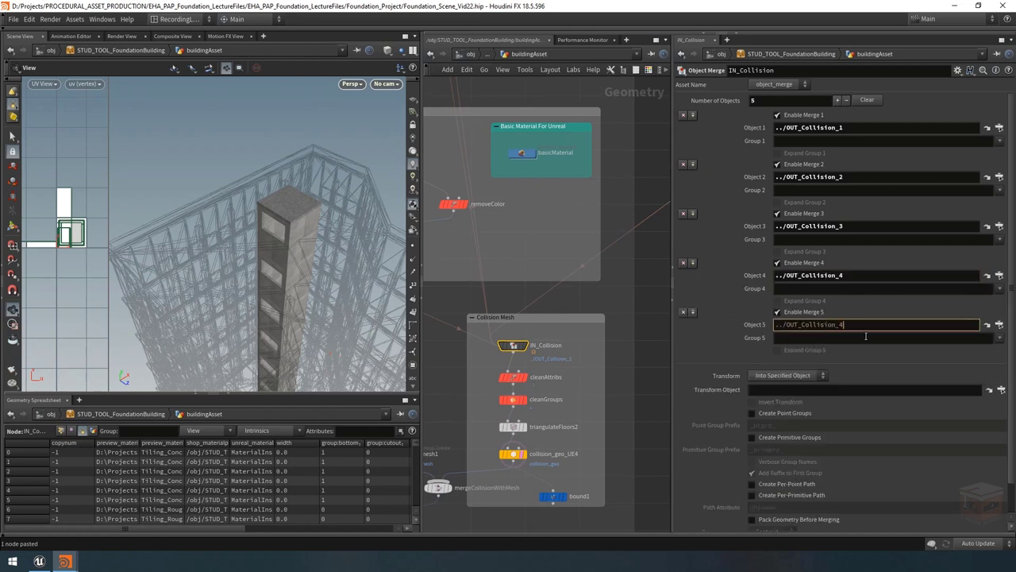
key(BackSpace)
text(5)
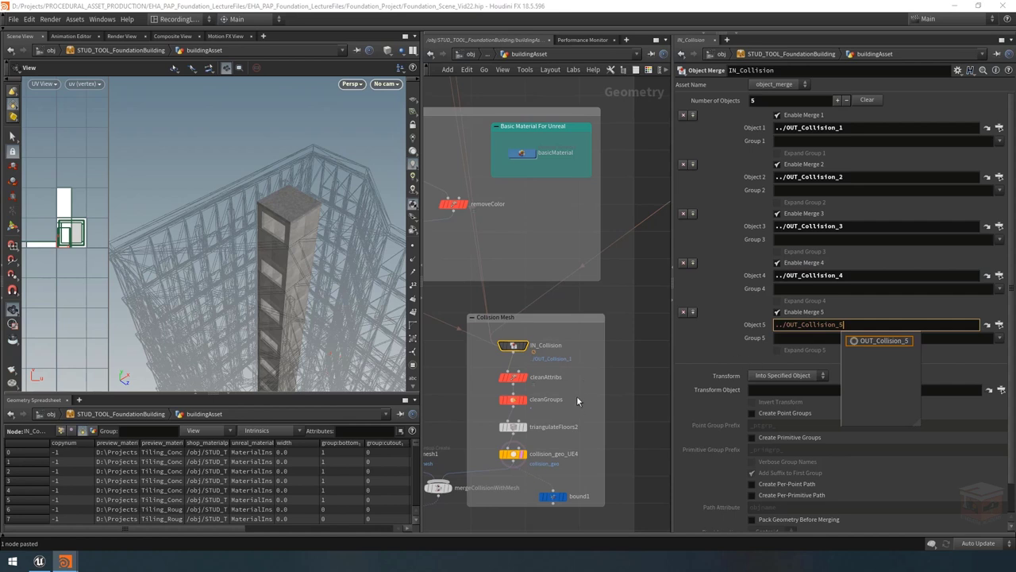
key(Return)
Step: Display collision_geo_UE4 and examine the elevator shaft in the building's collision mesh
scroll(582, 374, down, 2)
scroll(568, 413, up, 4)
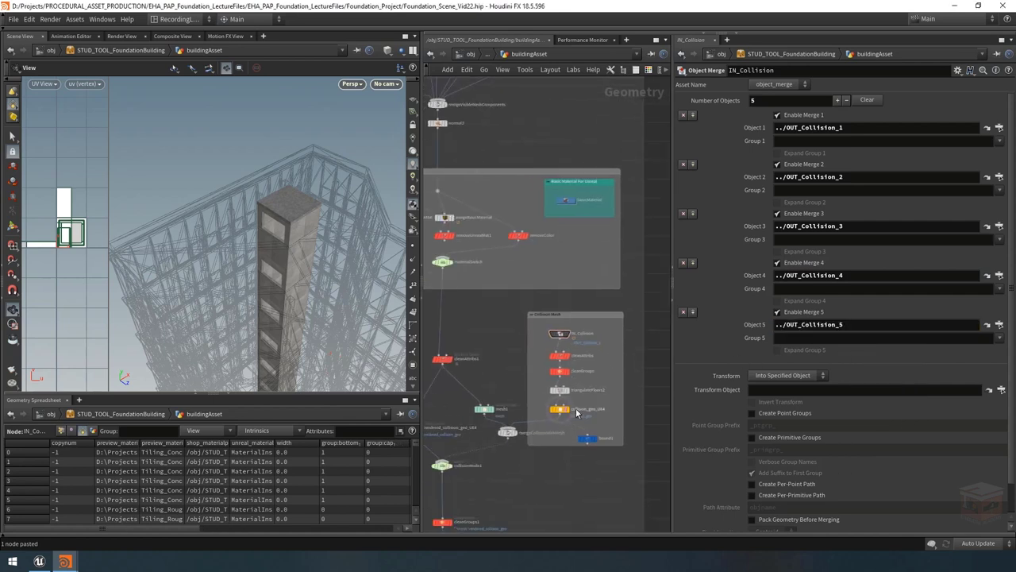
click(561, 410)
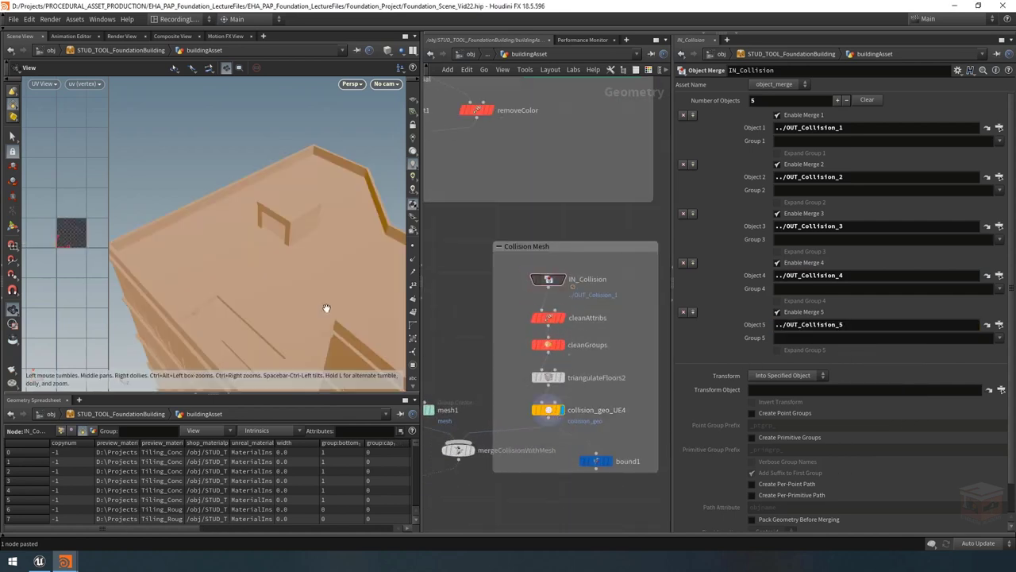
drag(294, 223, 280, 258)
double_click(548, 410)
scroll(508, 461, up, 5)
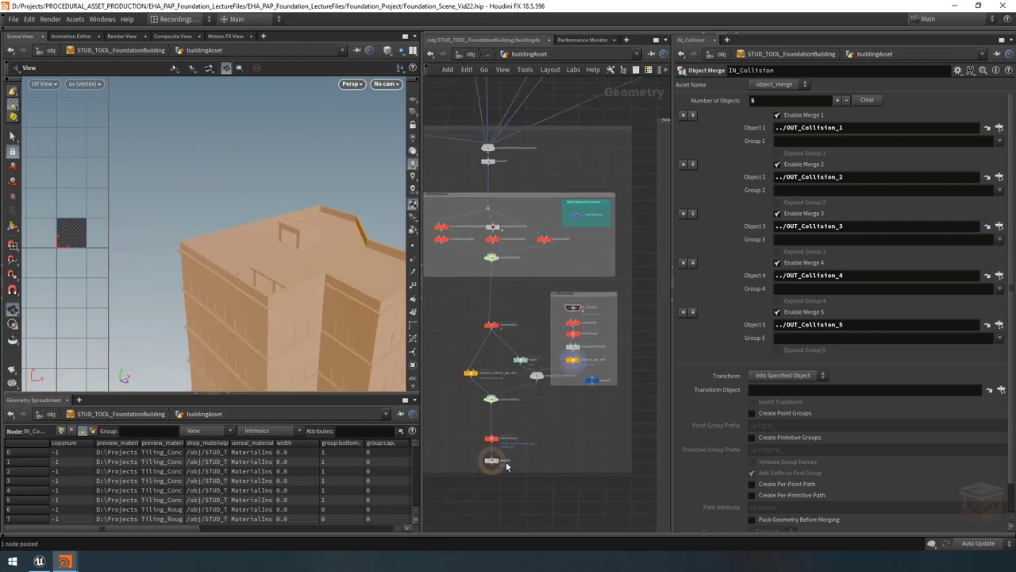
Step: Display output0 and inspect the complete building around its roof
click(489, 455)
click(476, 455)
drag(266, 238, 332, 153)
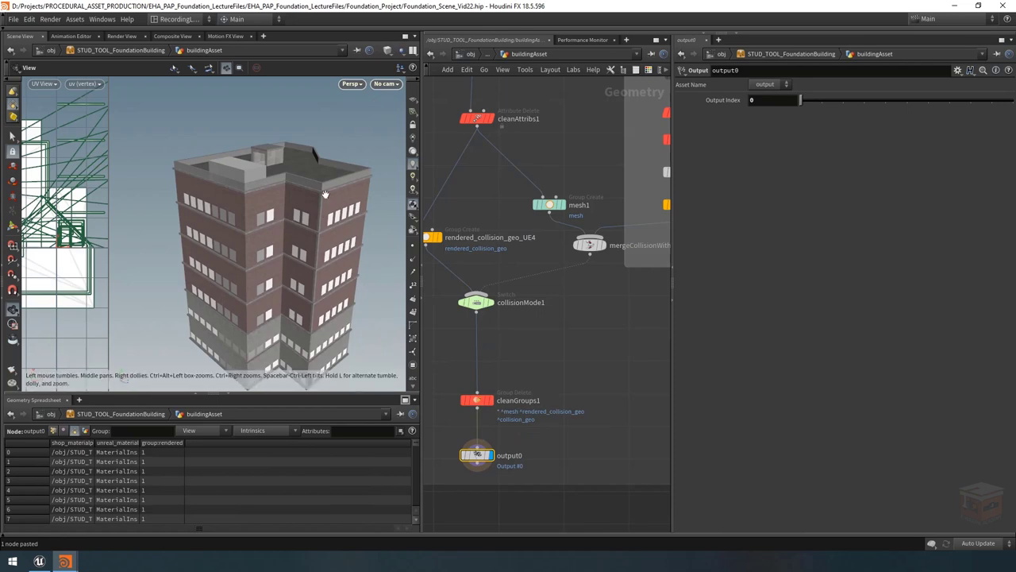
drag(325, 193, 326, 181)
Step: Open the STUD_TOOL_FoundationBuilding parameters in a floating window and set Floor Height to 3.5
click(400, 50)
click(419, 62)
drag(276, 211, 206, 238)
click(151, 516)
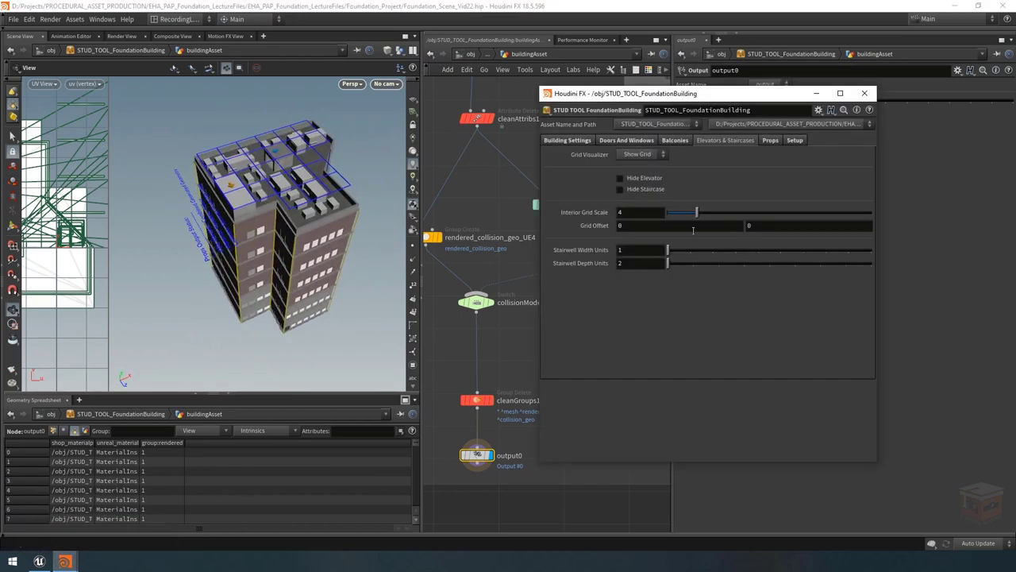
click(577, 145)
click(639, 167)
text(35)
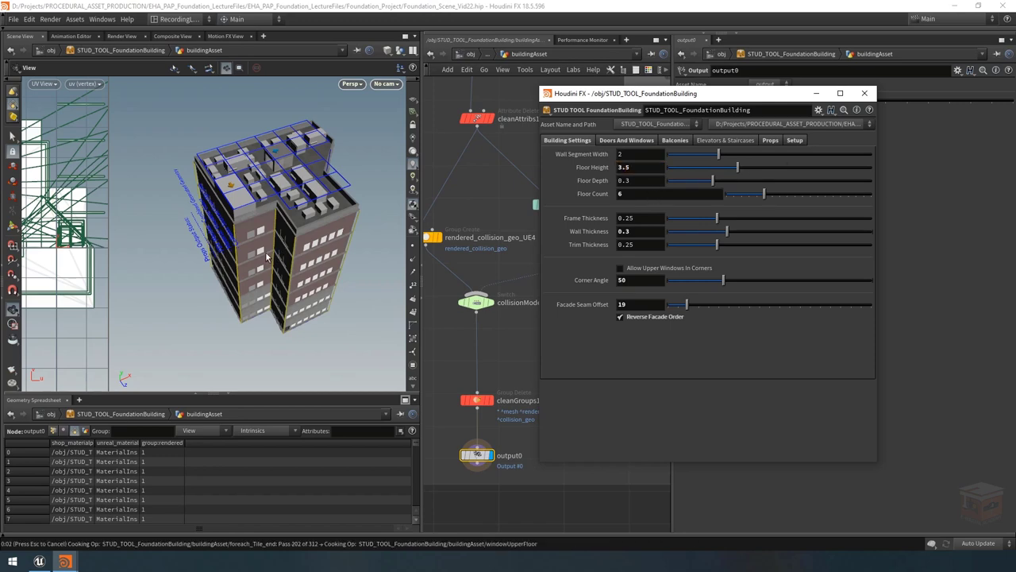
Step: Inspect the rooftop elevator shaft up close and disable the Grid Visualizer in the elevator and staircase settings
scroll(278, 238, up, 5)
scroll(274, 230, up, 10)
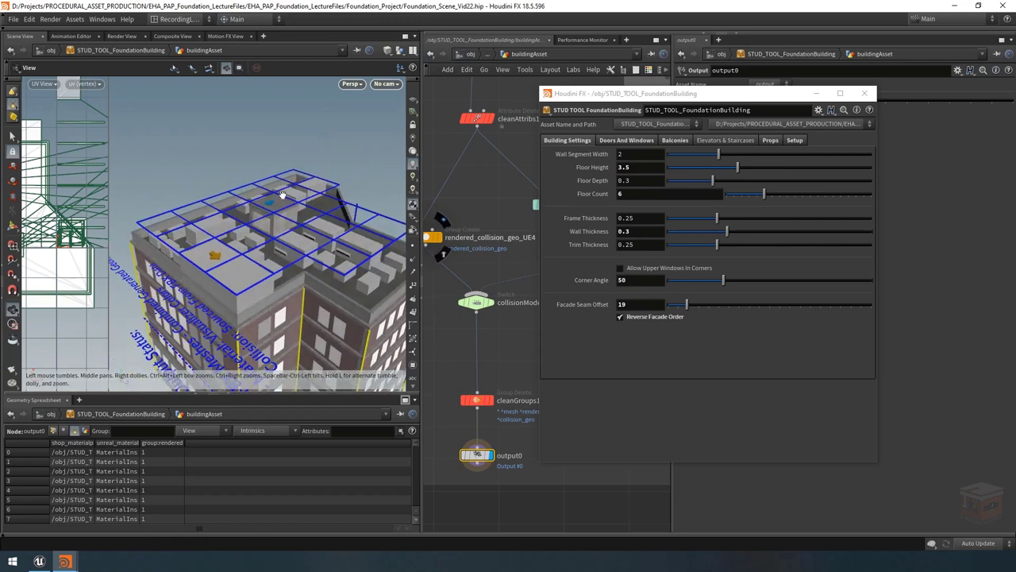
scroll(274, 230, up, 1)
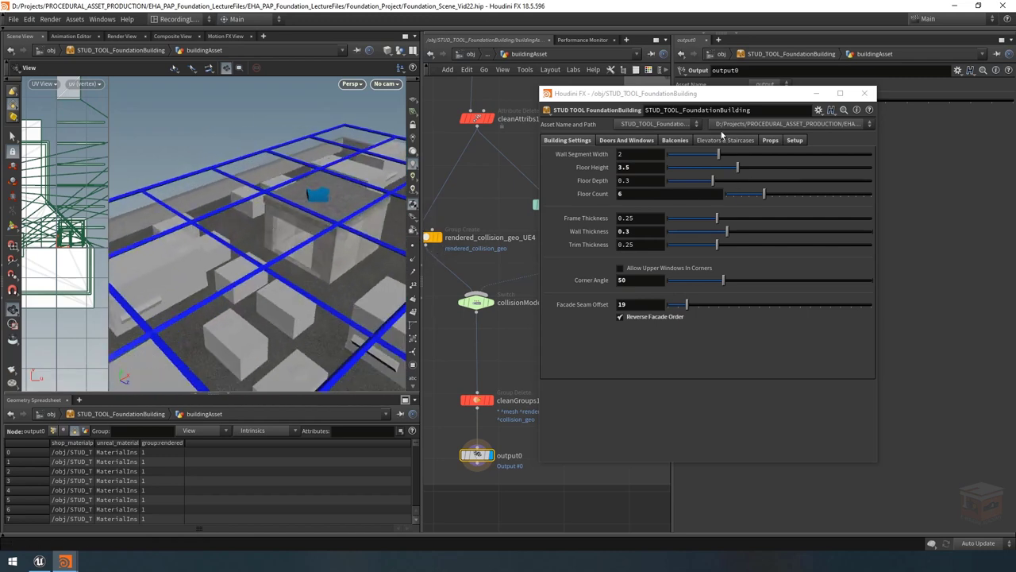
click(727, 140)
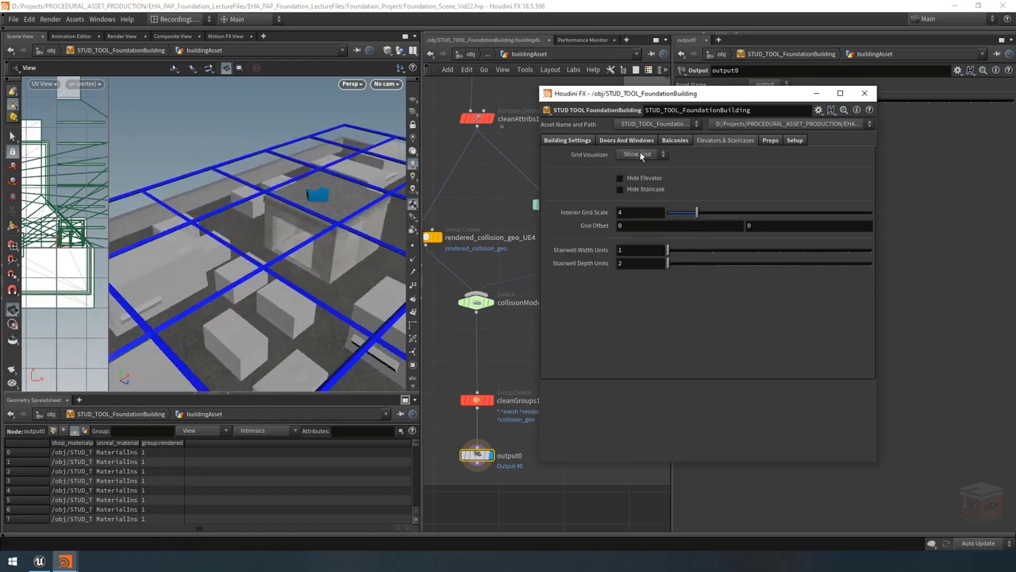
click(648, 154)
click(649, 156)
click(643, 155)
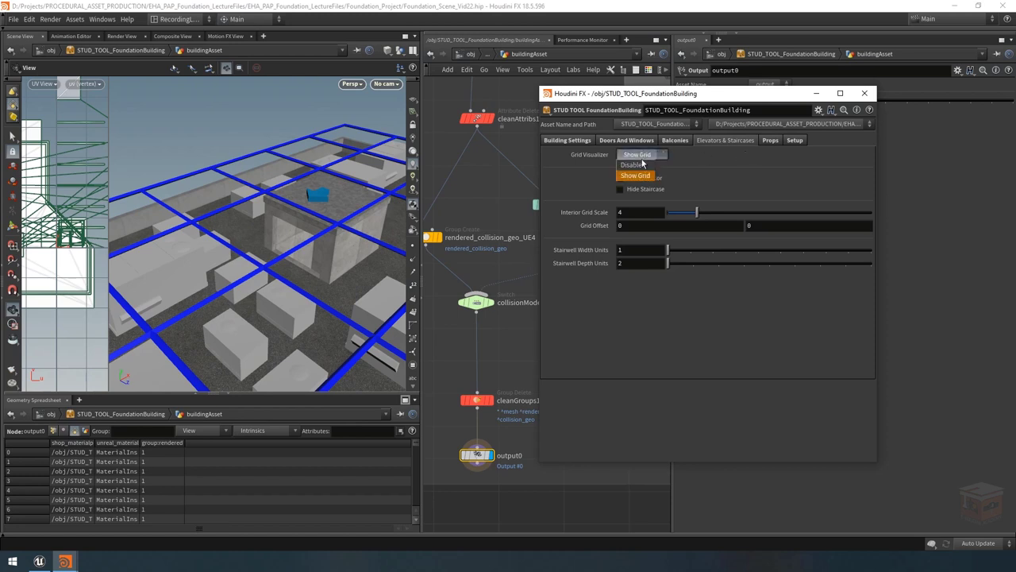
click(642, 172)
mouse_move(277, 230)
mouse_down()
mouse_move(311, 229)
mouse_move(270, 231)
mouse_up()
Step: Set Door Height to 2.5 and check the elevator doorway on the roof
click(627, 140)
click(629, 217)
text(2.5)
key(Return)
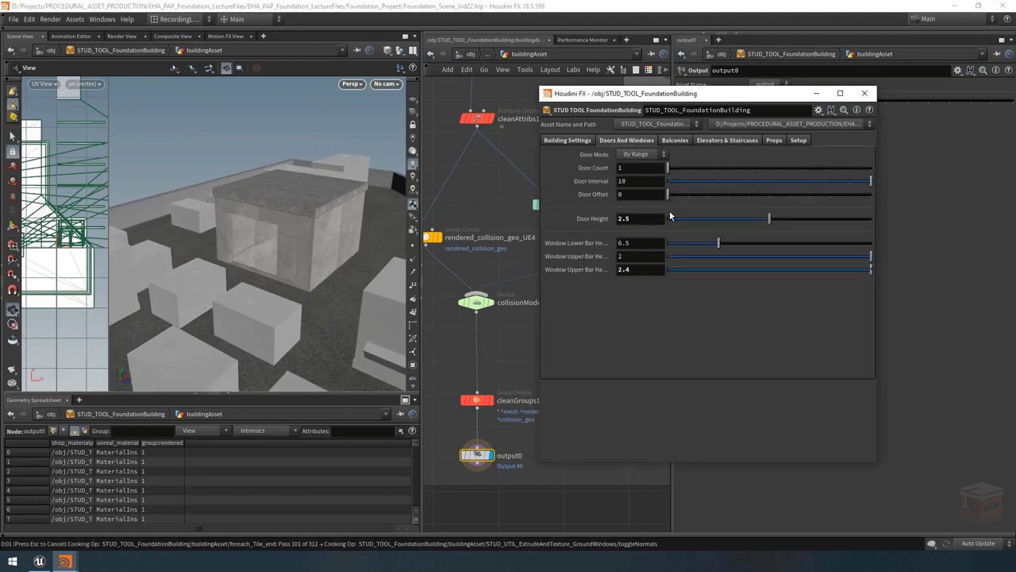
drag(275, 199, 309, 249)
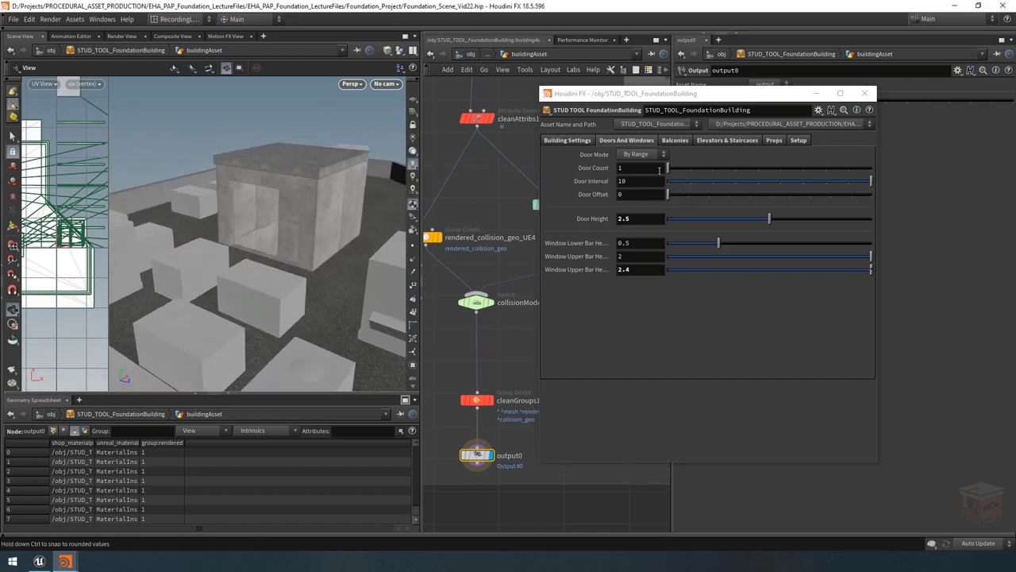
Step: Test a Frame Thickness of 0.5 and examine the elevator top on the roof
click(567, 141)
double_click(643, 218)
text(0)
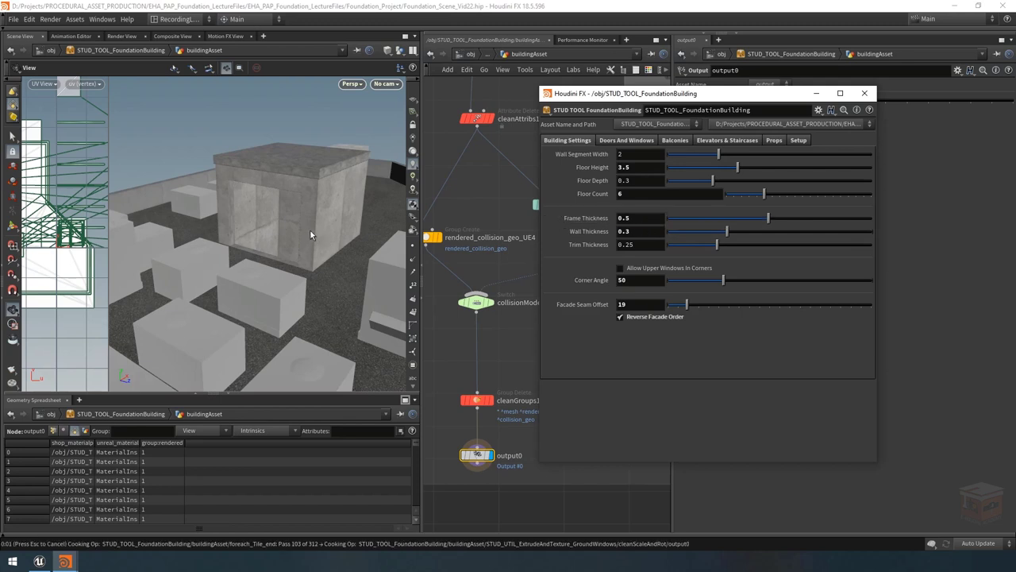
drag(297, 177, 294, 217)
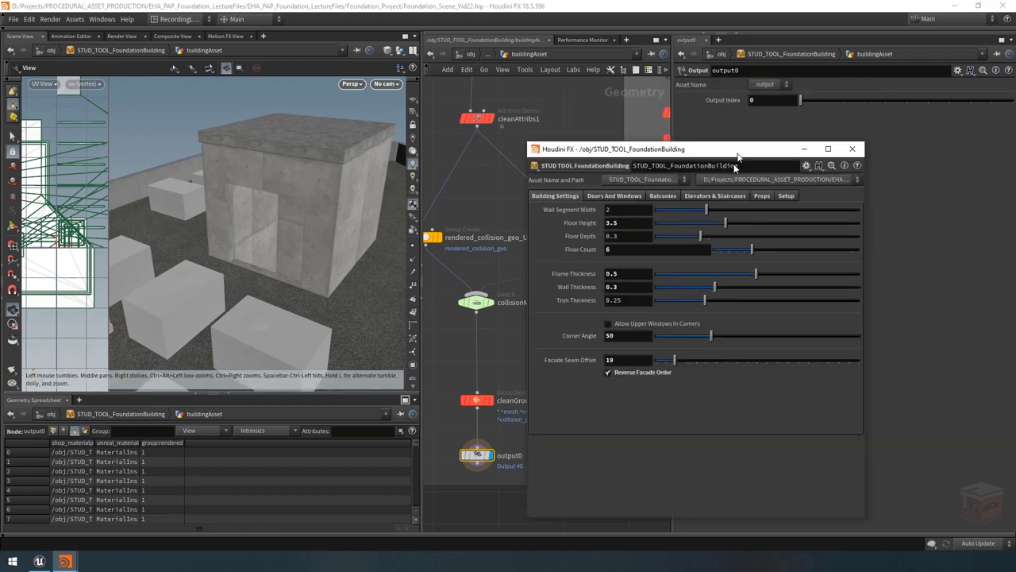
Step: Examine the vertical Center expression of elevatorShaftTop and the Translate expression of raiseAboveRoof
drag(748, 97, 670, 366)
scroll(564, 200, down, 5)
click(564, 194)
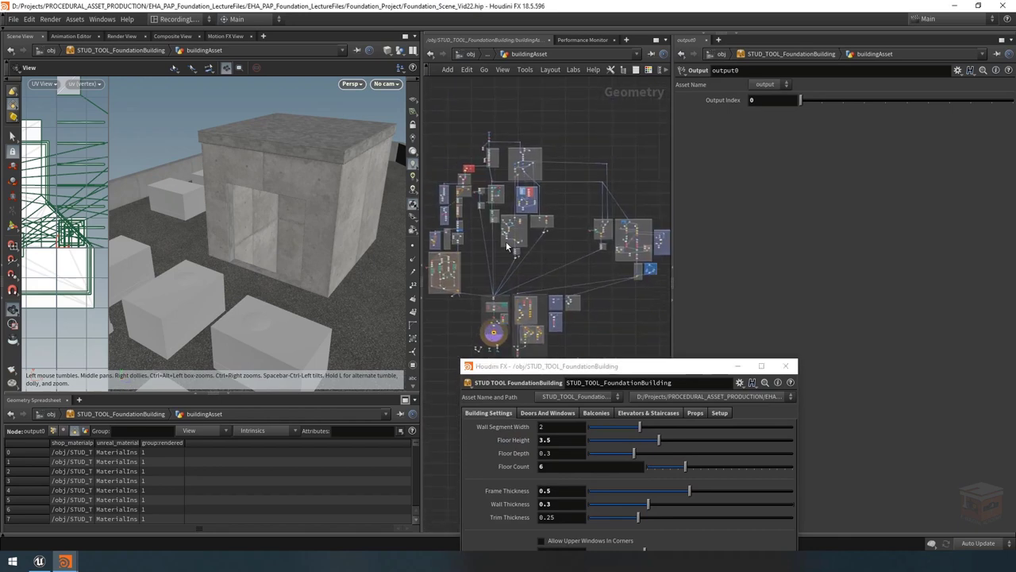
scroll(505, 241, up, 5)
click(456, 179)
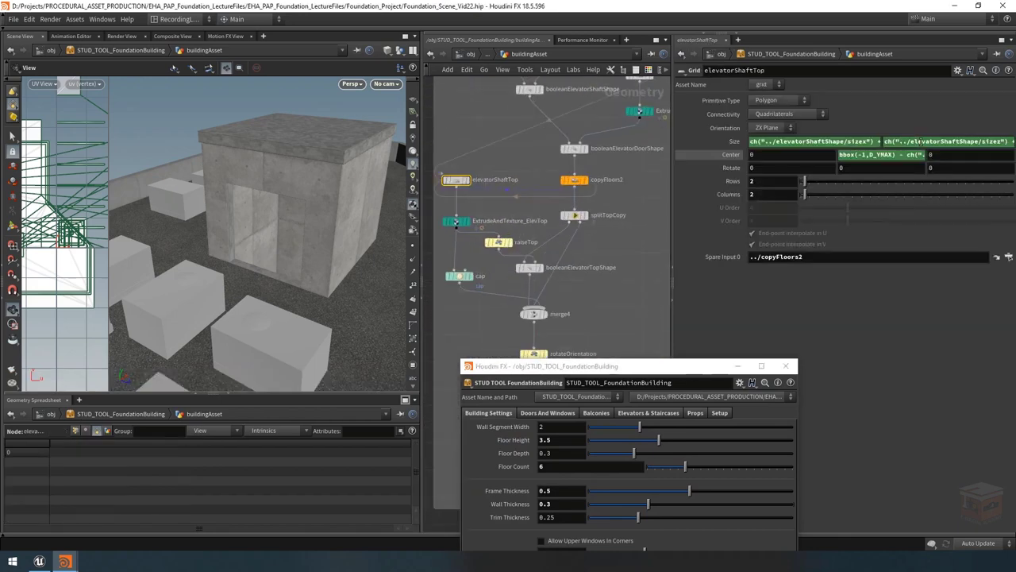
click(880, 155)
key(End)
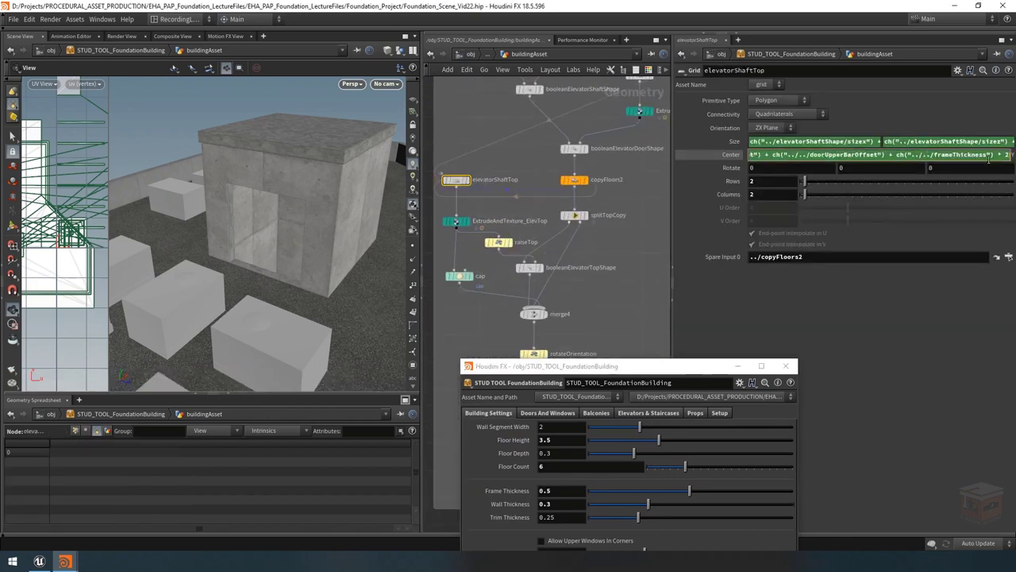
scroll(627, 286, down, 10)
scroll(582, 298, up, 10)
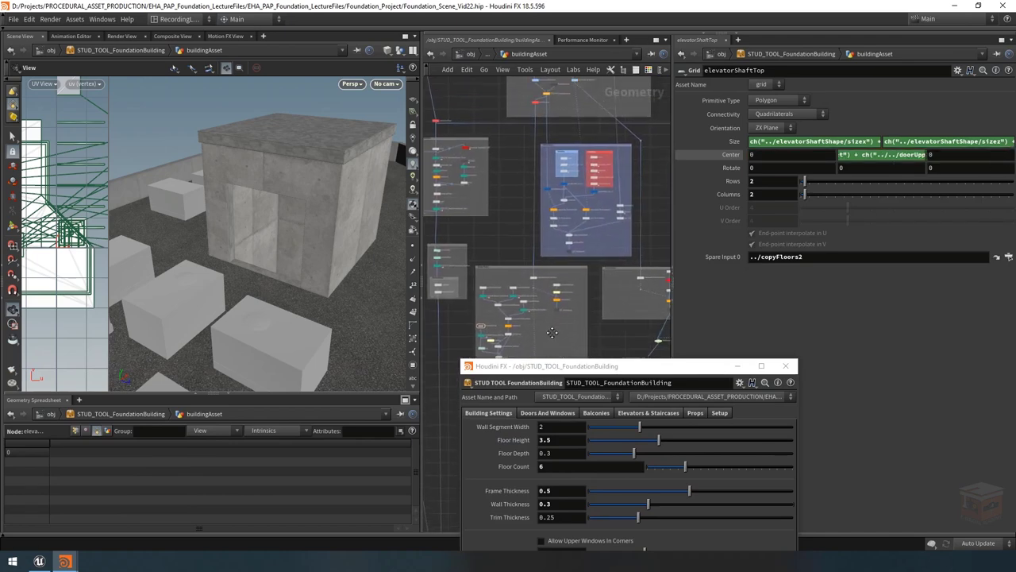
click(521, 258)
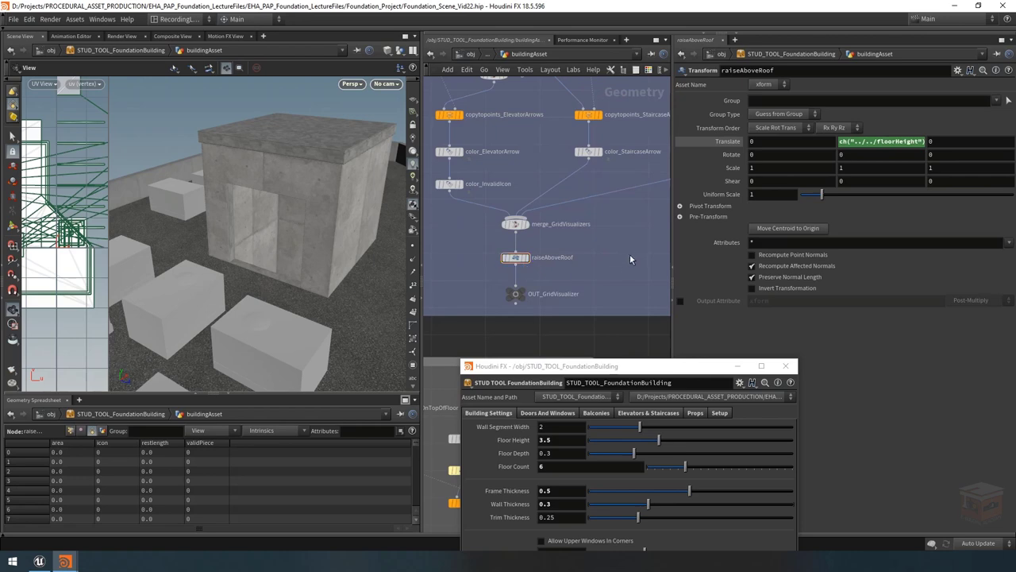
scroll(631, 257, down, 8)
Step: Set Frame Thickness back to 0.25 and check the elevator shaft on the roof
drag(679, 372, 634, 98)
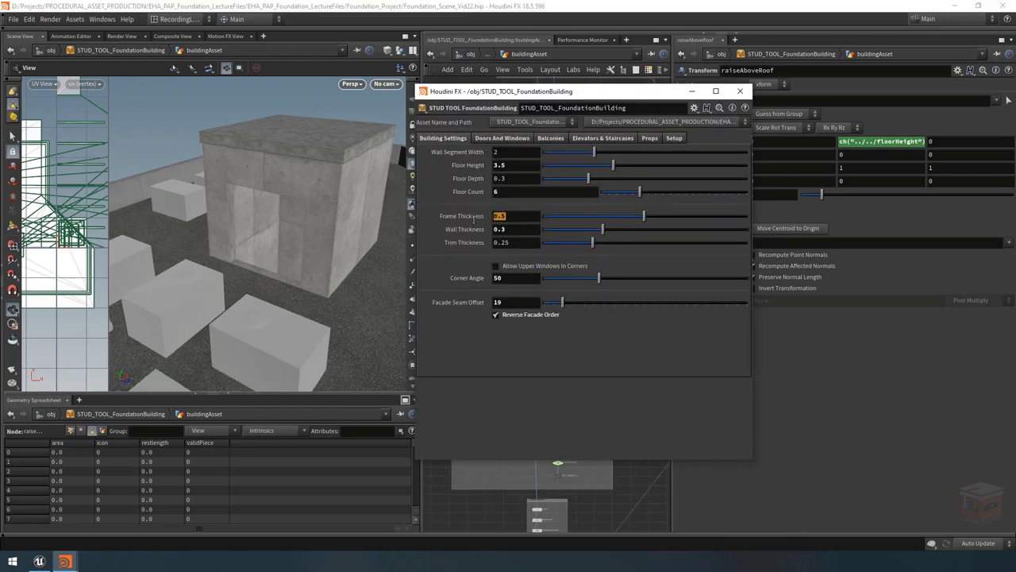
click(526, 223)
text(0.25)
key(Return)
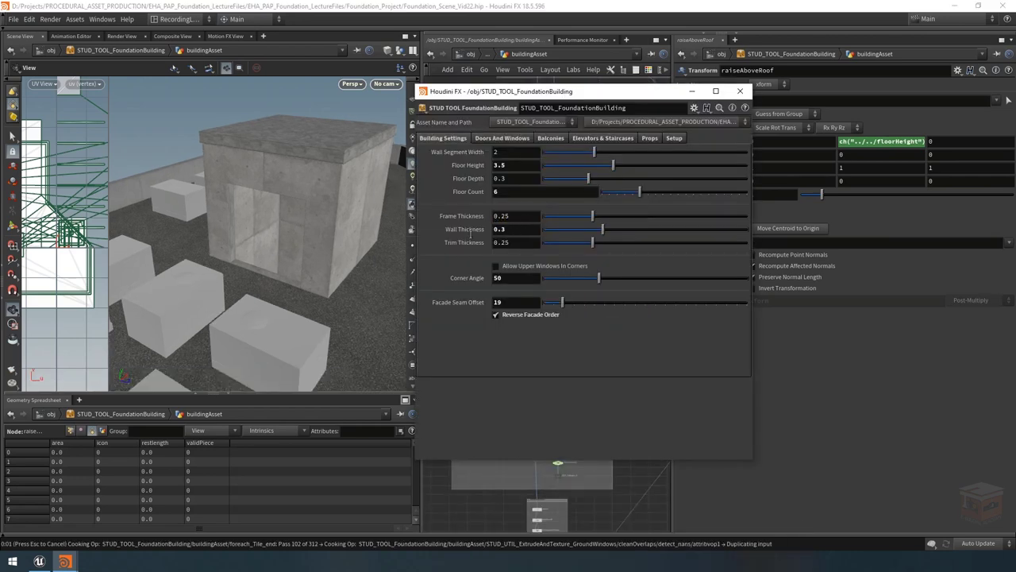
scroll(231, 226, up, 5)
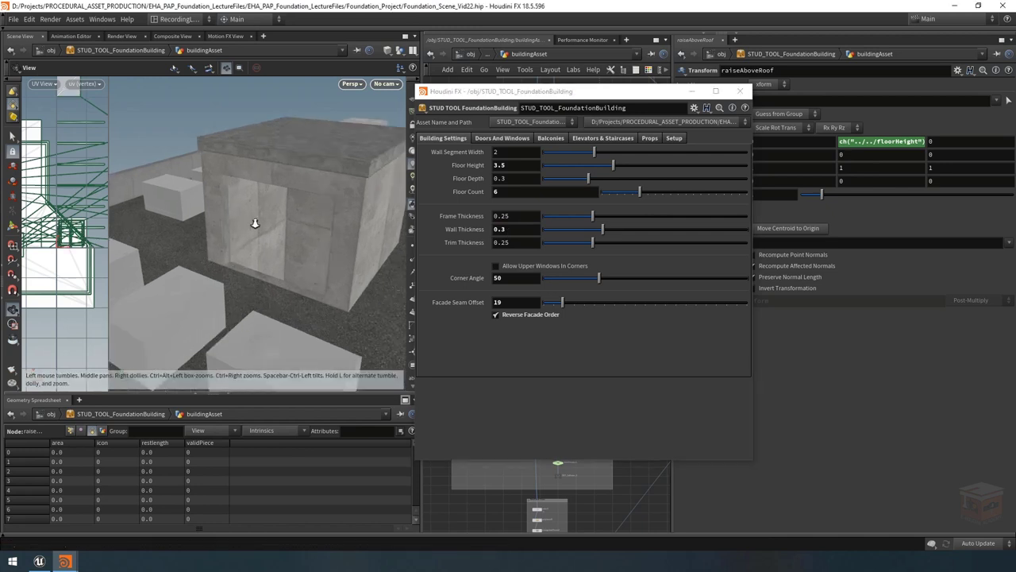
Step: Test a Wall Thickness of 0.5 on the rooftop elevator shaft and set it back to 0.3
drag(258, 229, 333, 227)
click(503, 229)
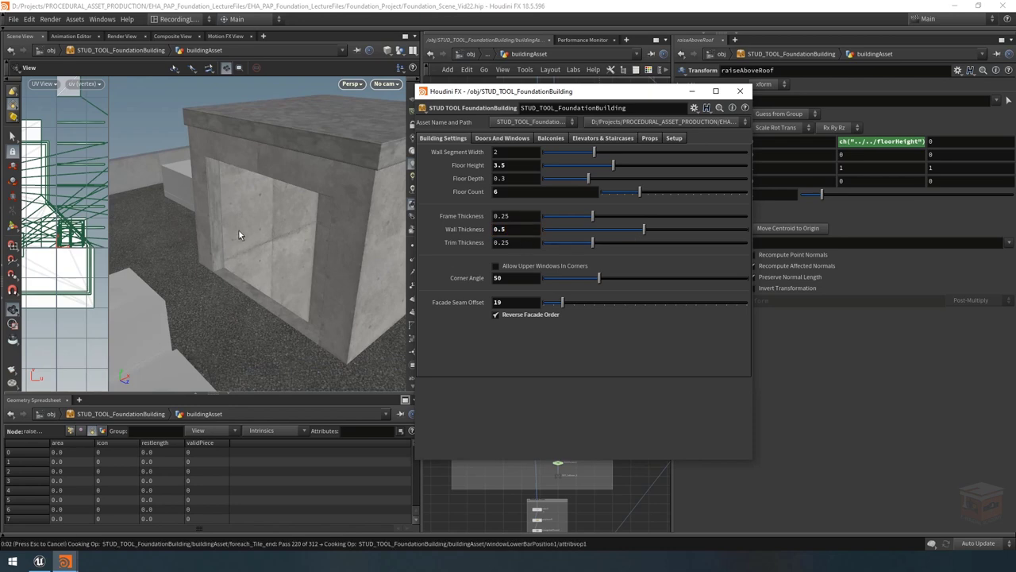
drag(238, 227, 302, 256)
click(516, 229)
text(0)
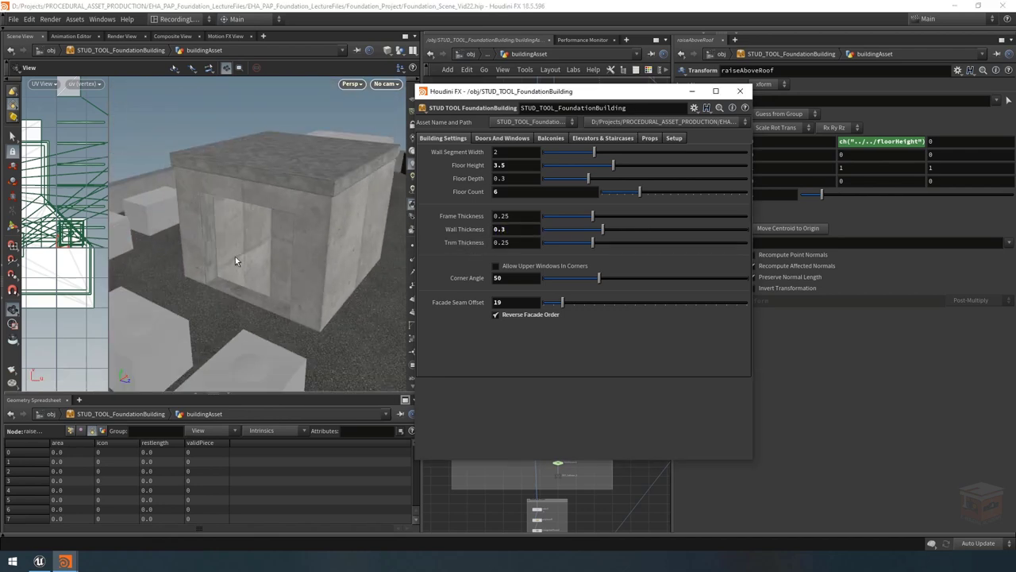
drag(239, 255, 240, 252)
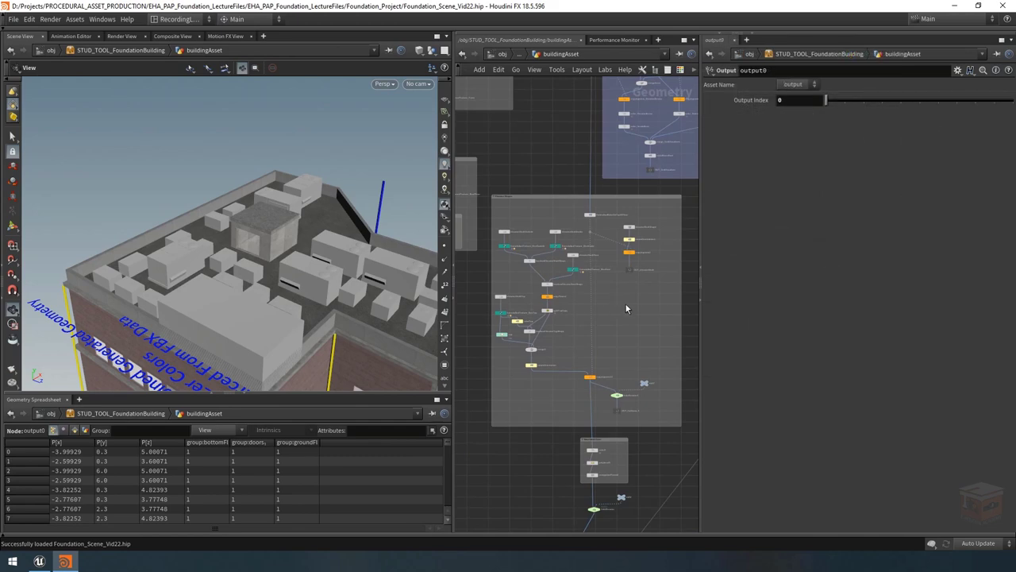
Step: Review the building's output network and save the STUD_TOOL_FoundationBuilding node type
scroll(626, 308, down, 5)
scroll(579, 370, up, 6)
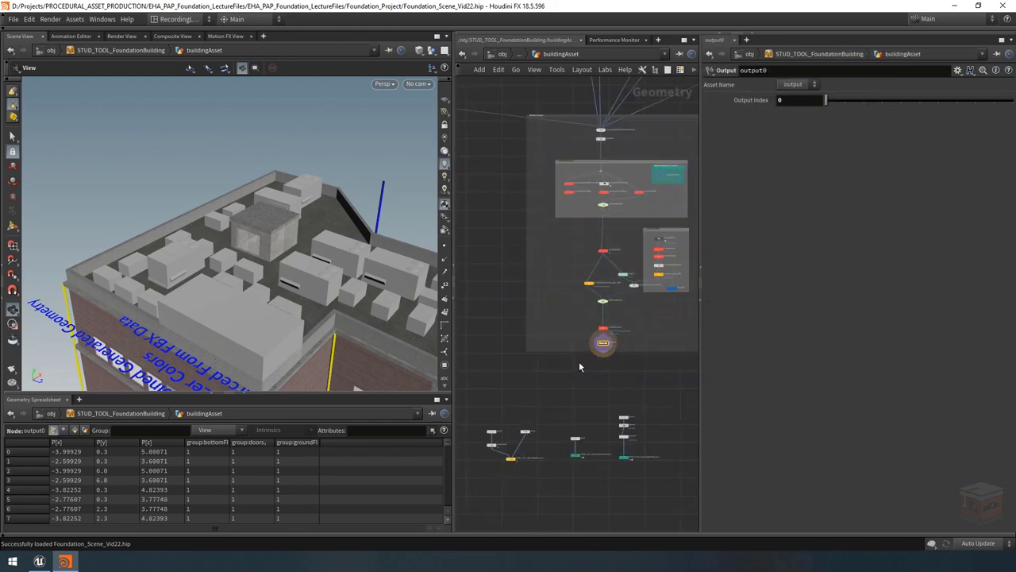
scroll(578, 370, up, 3)
drag(182, 269, 230, 151)
click(103, 52)
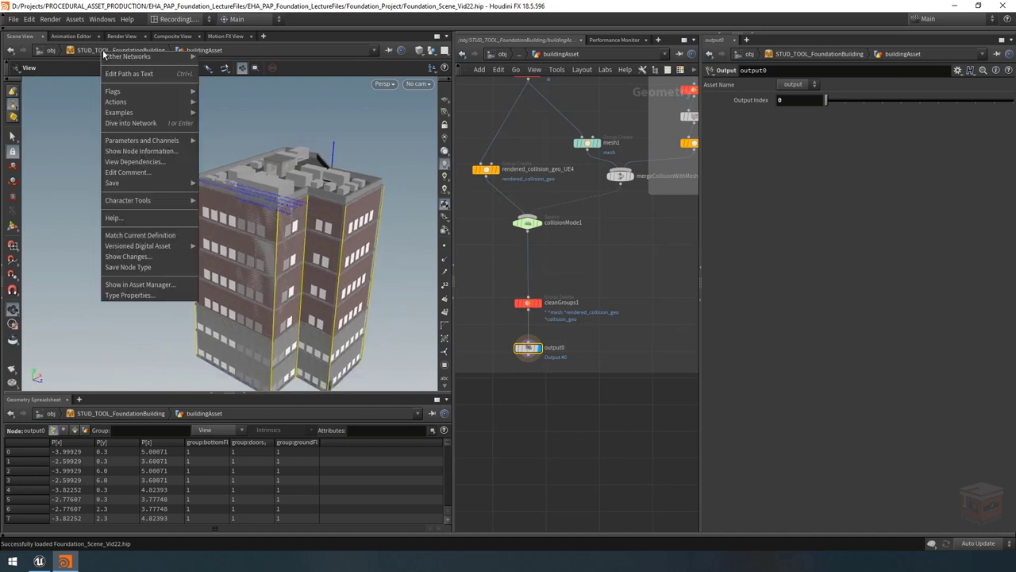
click(120, 267)
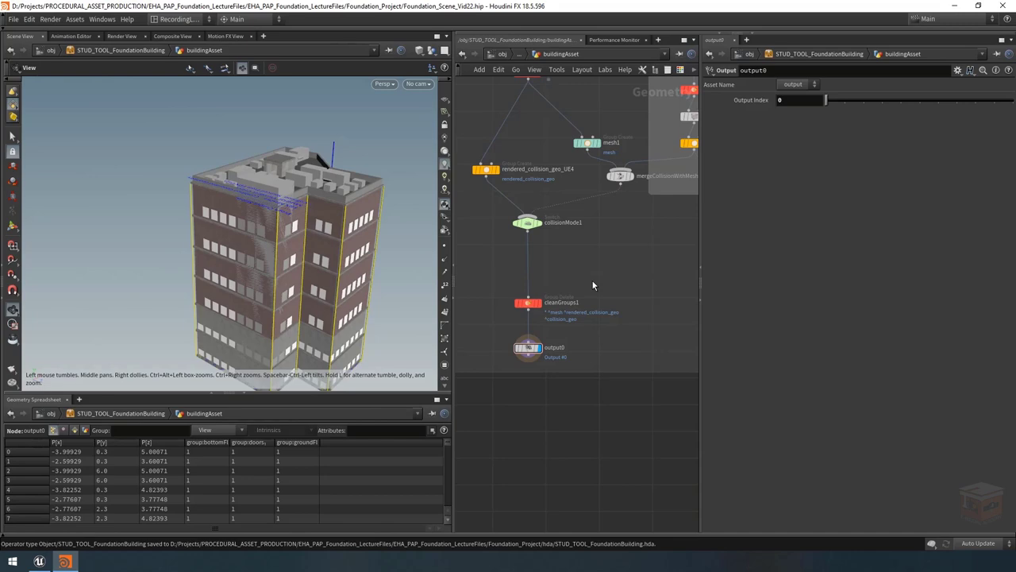
Step: Switch to Unreal Editor and rebuild all instances of the STUD_TOOL_FoundationBuilding asset
click(38, 562)
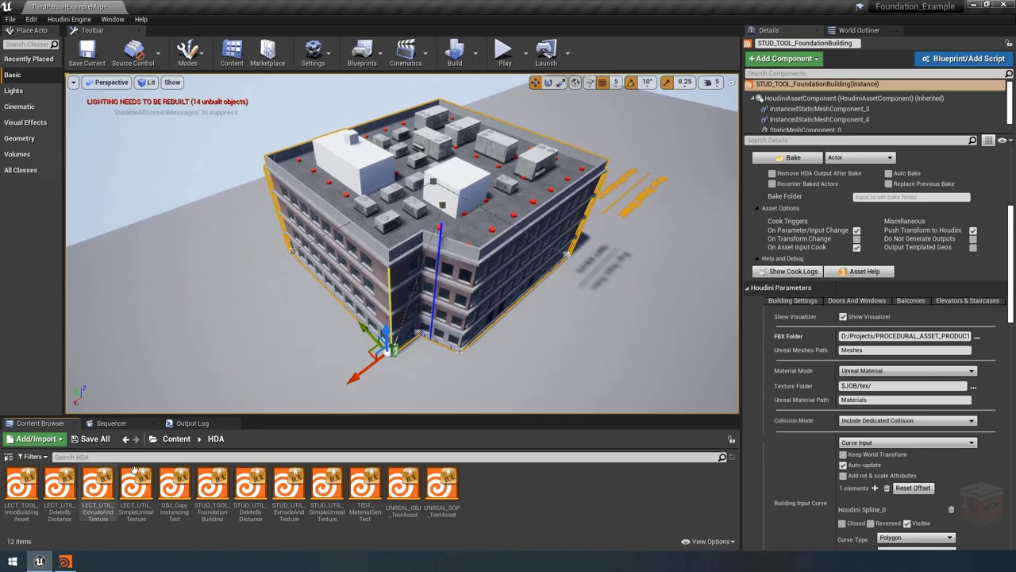
click(210, 484)
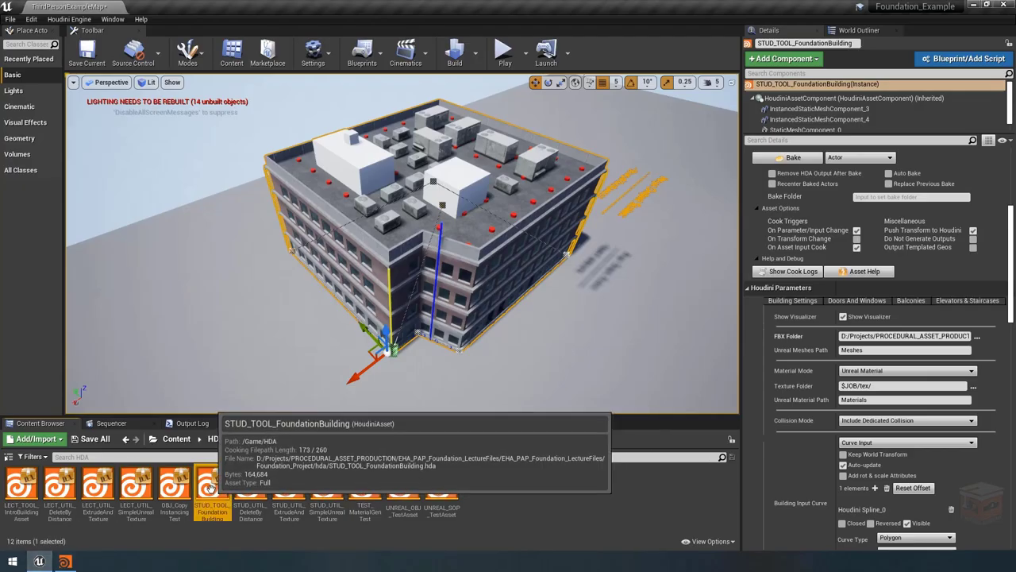
right_click(208, 485)
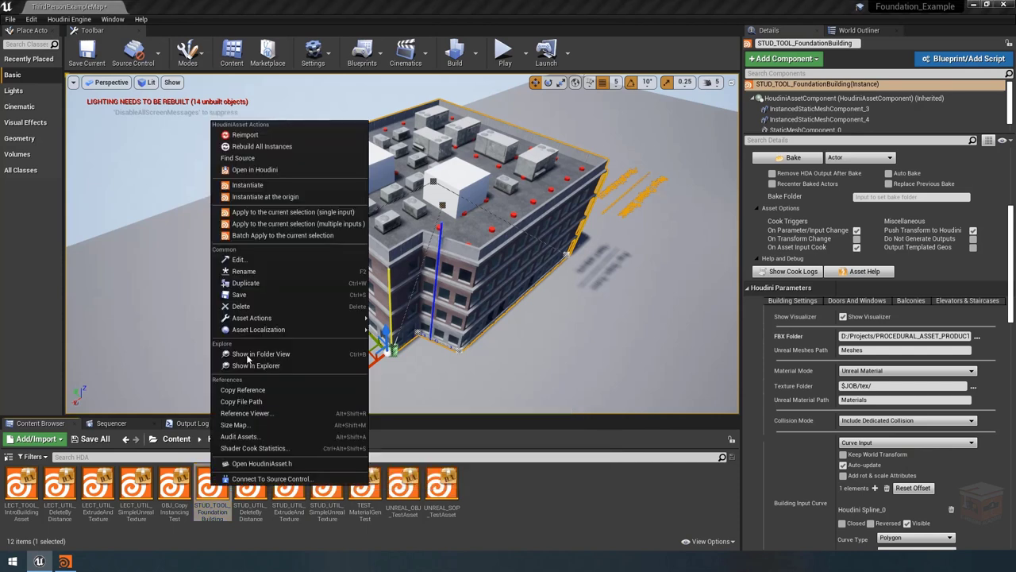
click(278, 148)
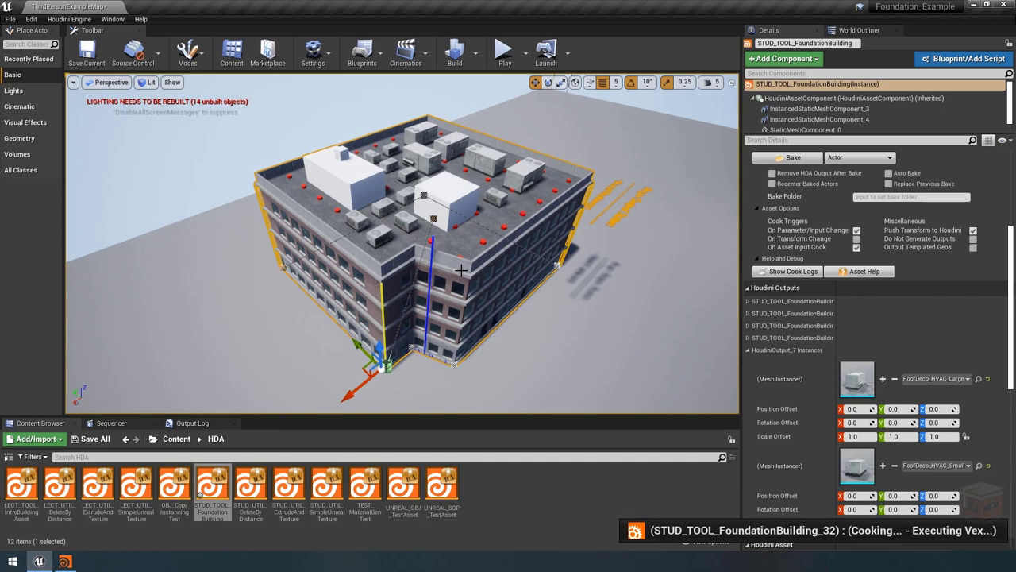
Step: Set the building's Grid Visualizer to Show Grid, examine the rooftop elevator against the grid, and set the visualizer back to Disabled
scroll(469, 249, up, 8)
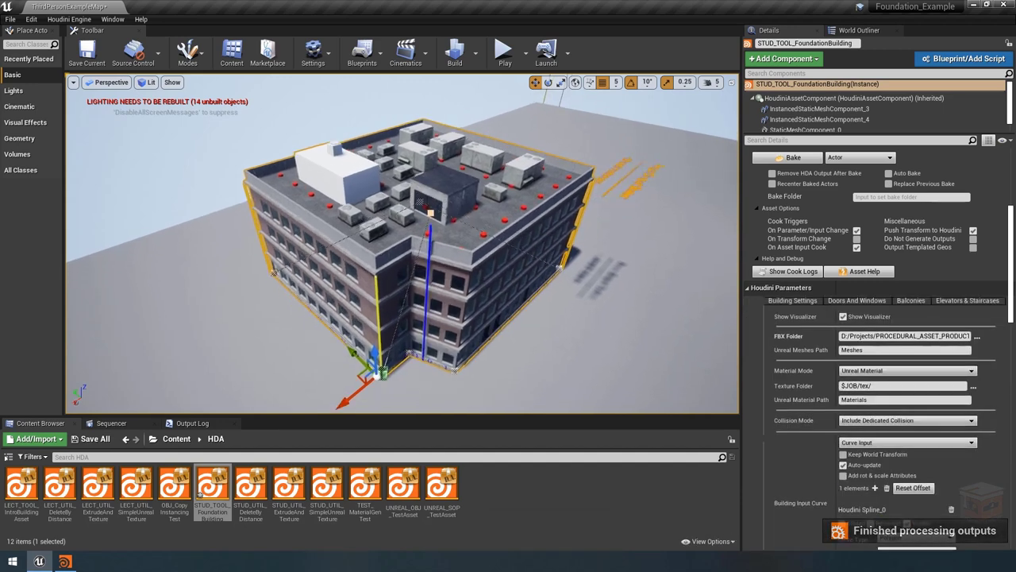
scroll(470, 250, up, 3)
click(952, 301)
click(906, 317)
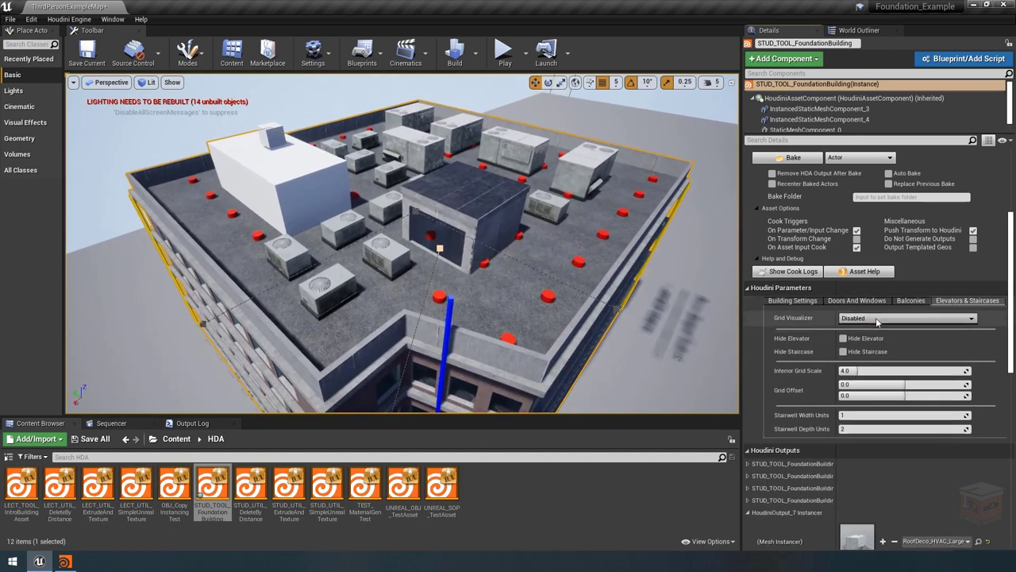
click(870, 338)
scroll(489, 236, up, 6)
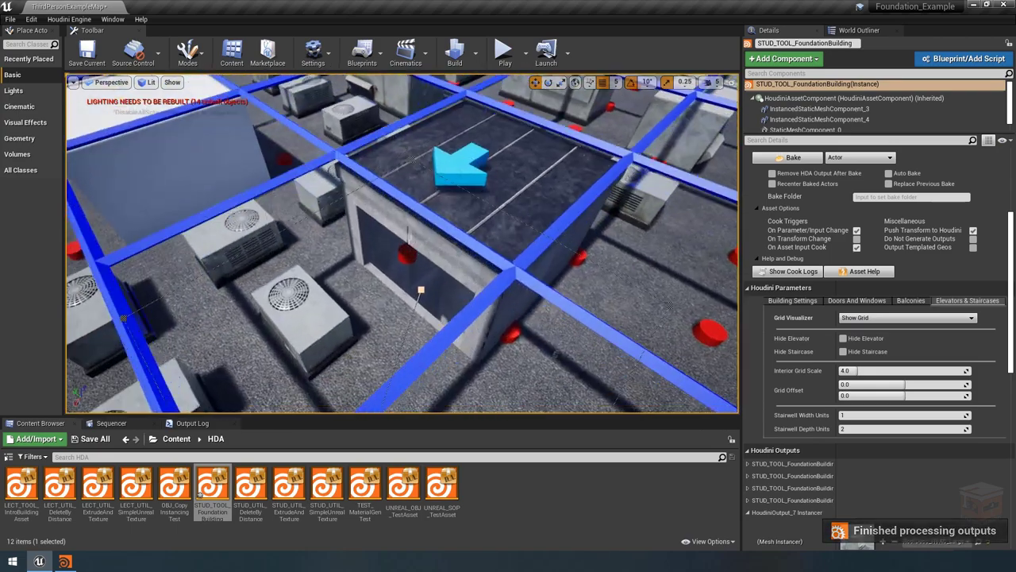
right_drag(402, 243, 409, 208)
click(905, 318)
click(851, 328)
Step: Select the ThirdPersonCharacter and check its placement on the smaller building's roof
drag(604, 158, 159, 230)
click(510, 250)
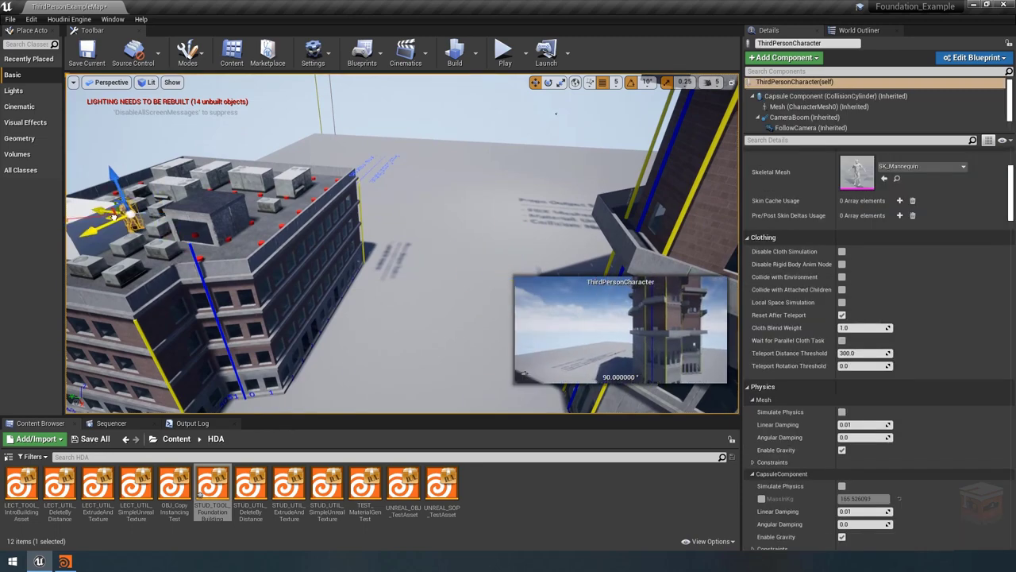
drag(329, 255, 341, 238)
Step: Play the level, run the character around the elevator shaft inside the building to test it, and end the play session
click(503, 52)
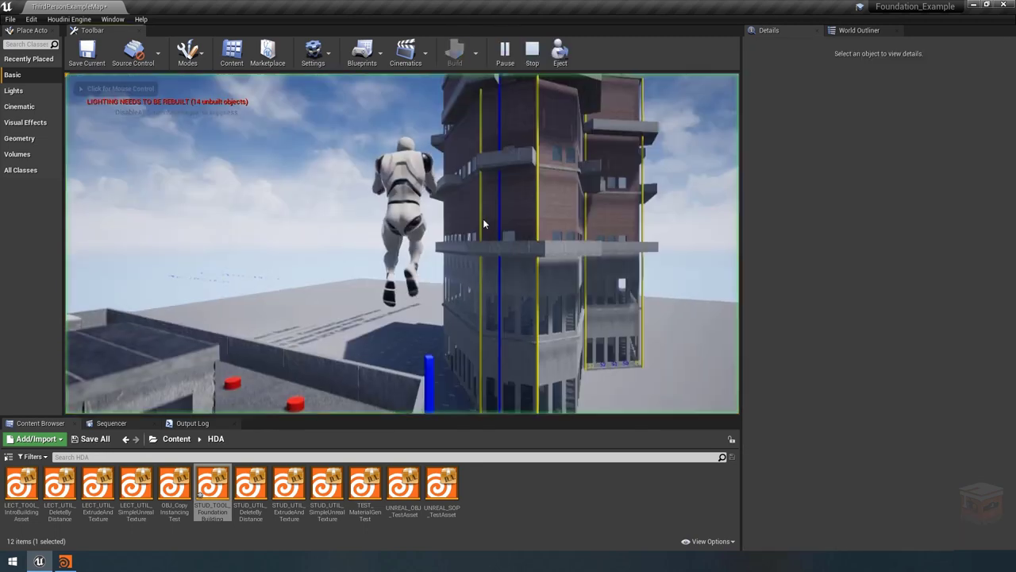
click(504, 229)
key(w)
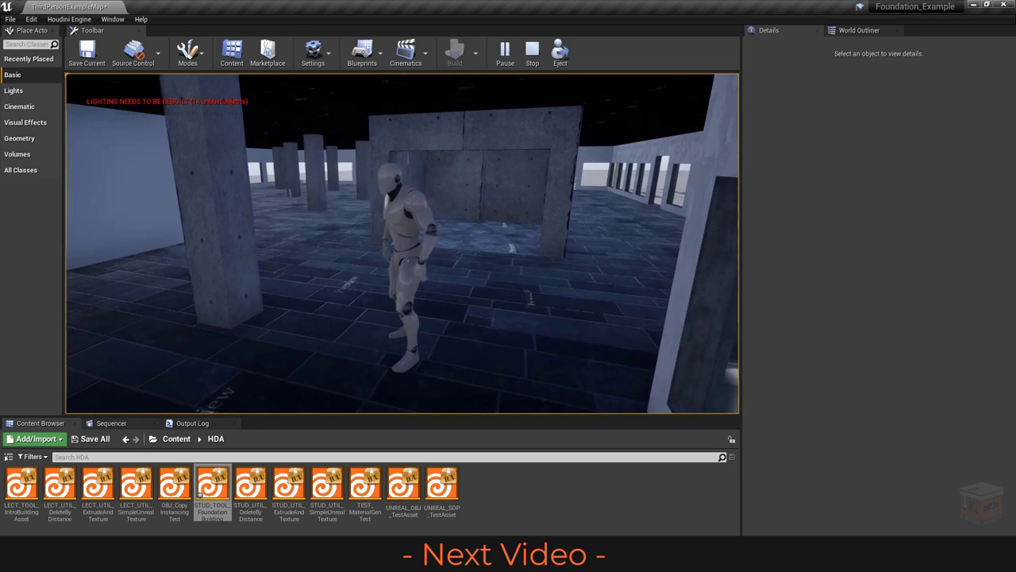
key(w)
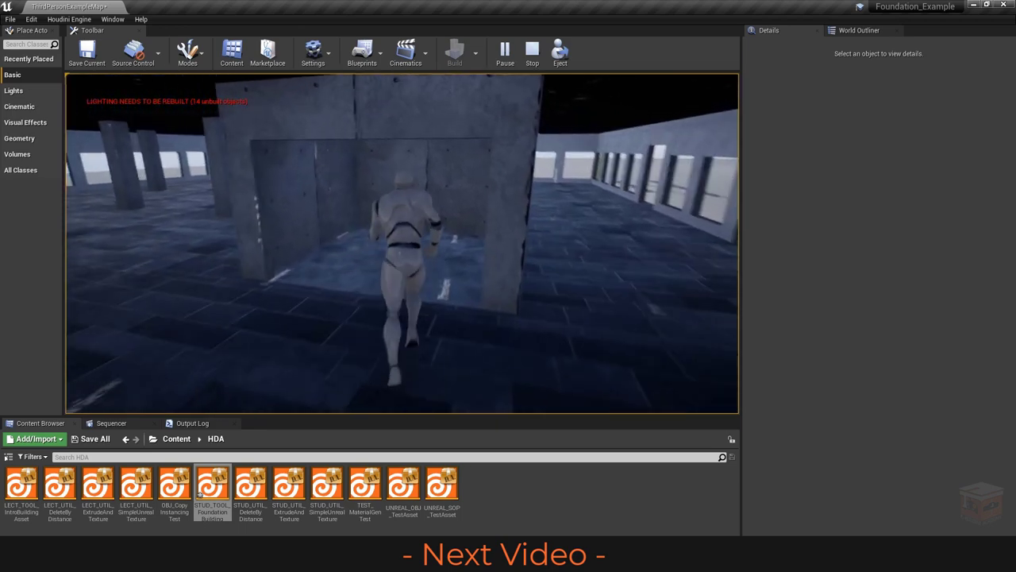
key(w)
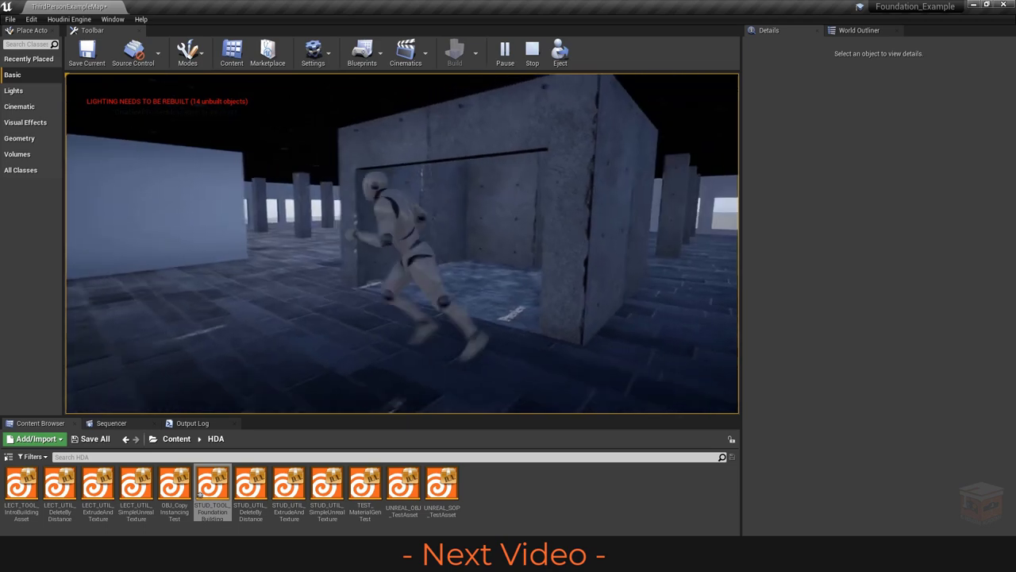
key(w)
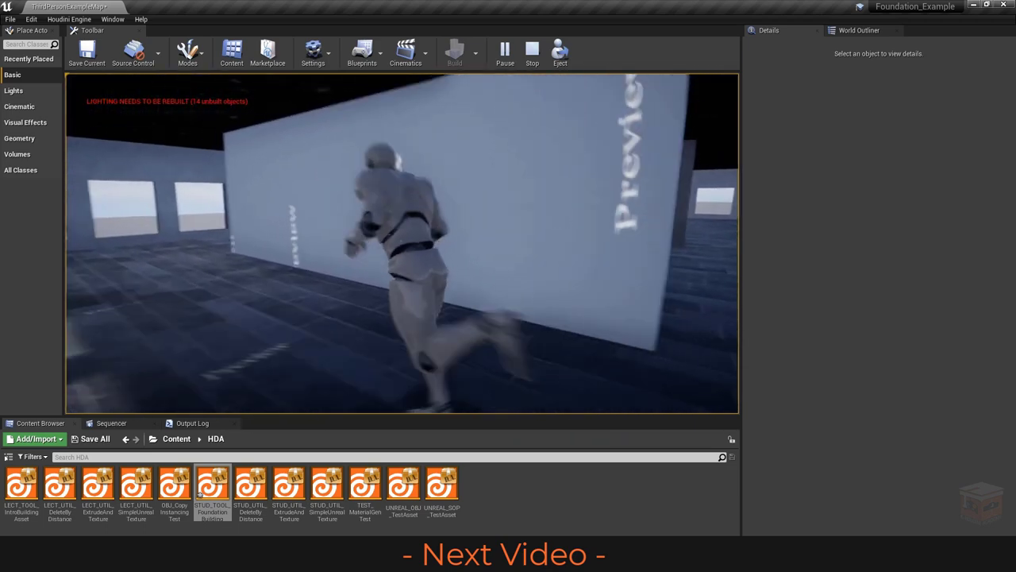
key(w)
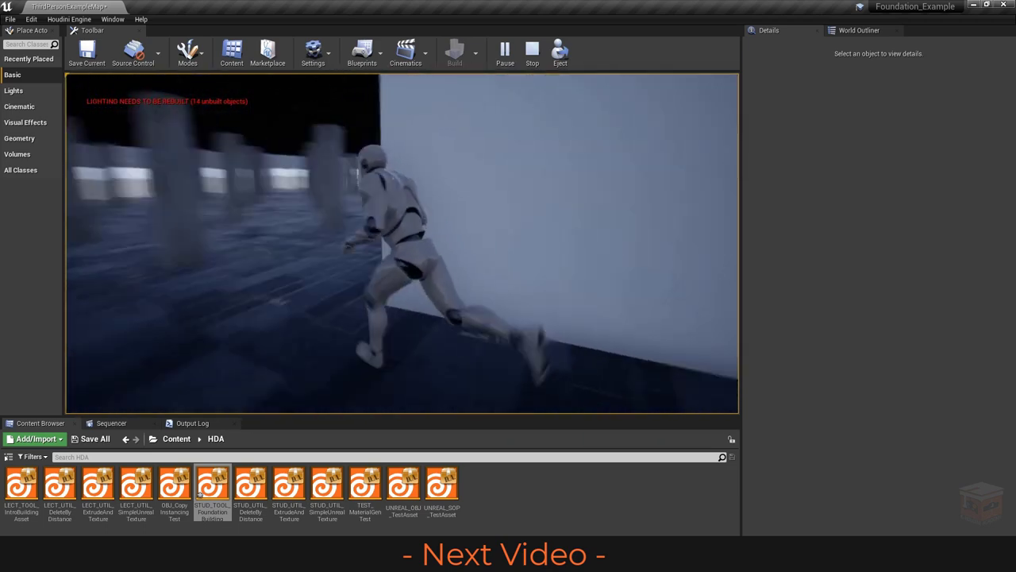
key(Escape)
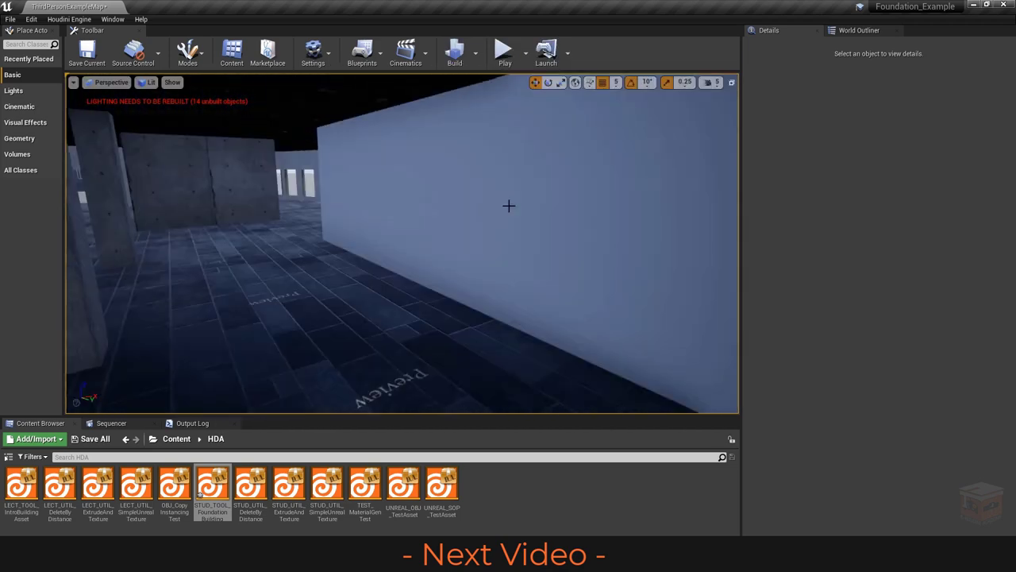
Step: Select the LECT_TOOL_IntroBuildingAsset building in the level to view its elevator and staircase parameters
drag(506, 202, 506, 234)
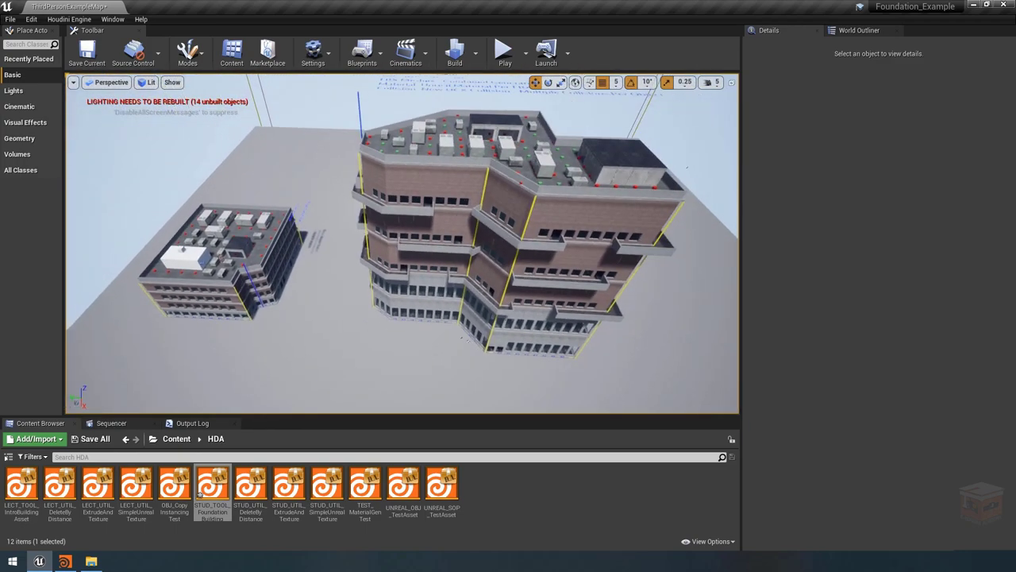
click(455, 204)
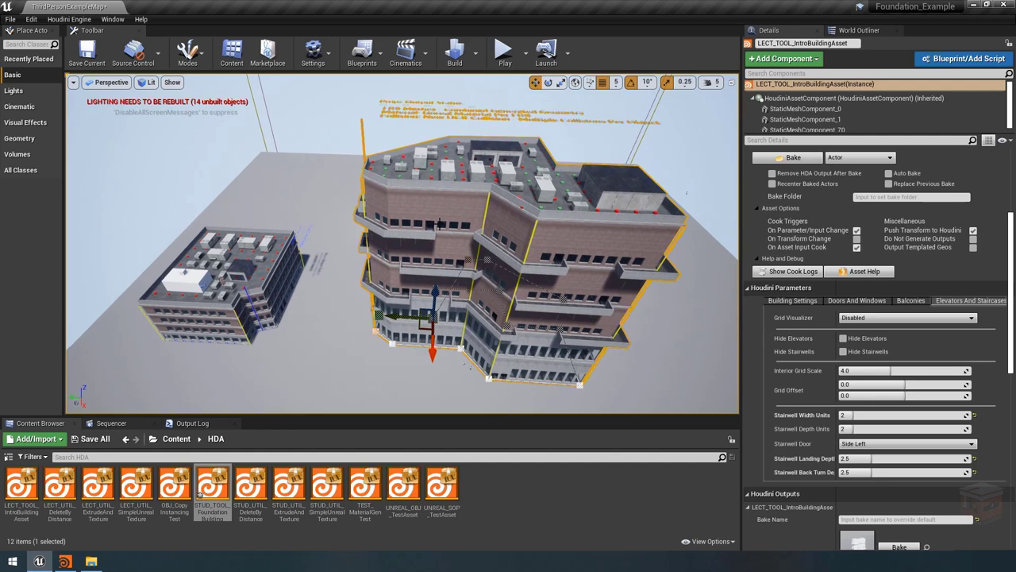